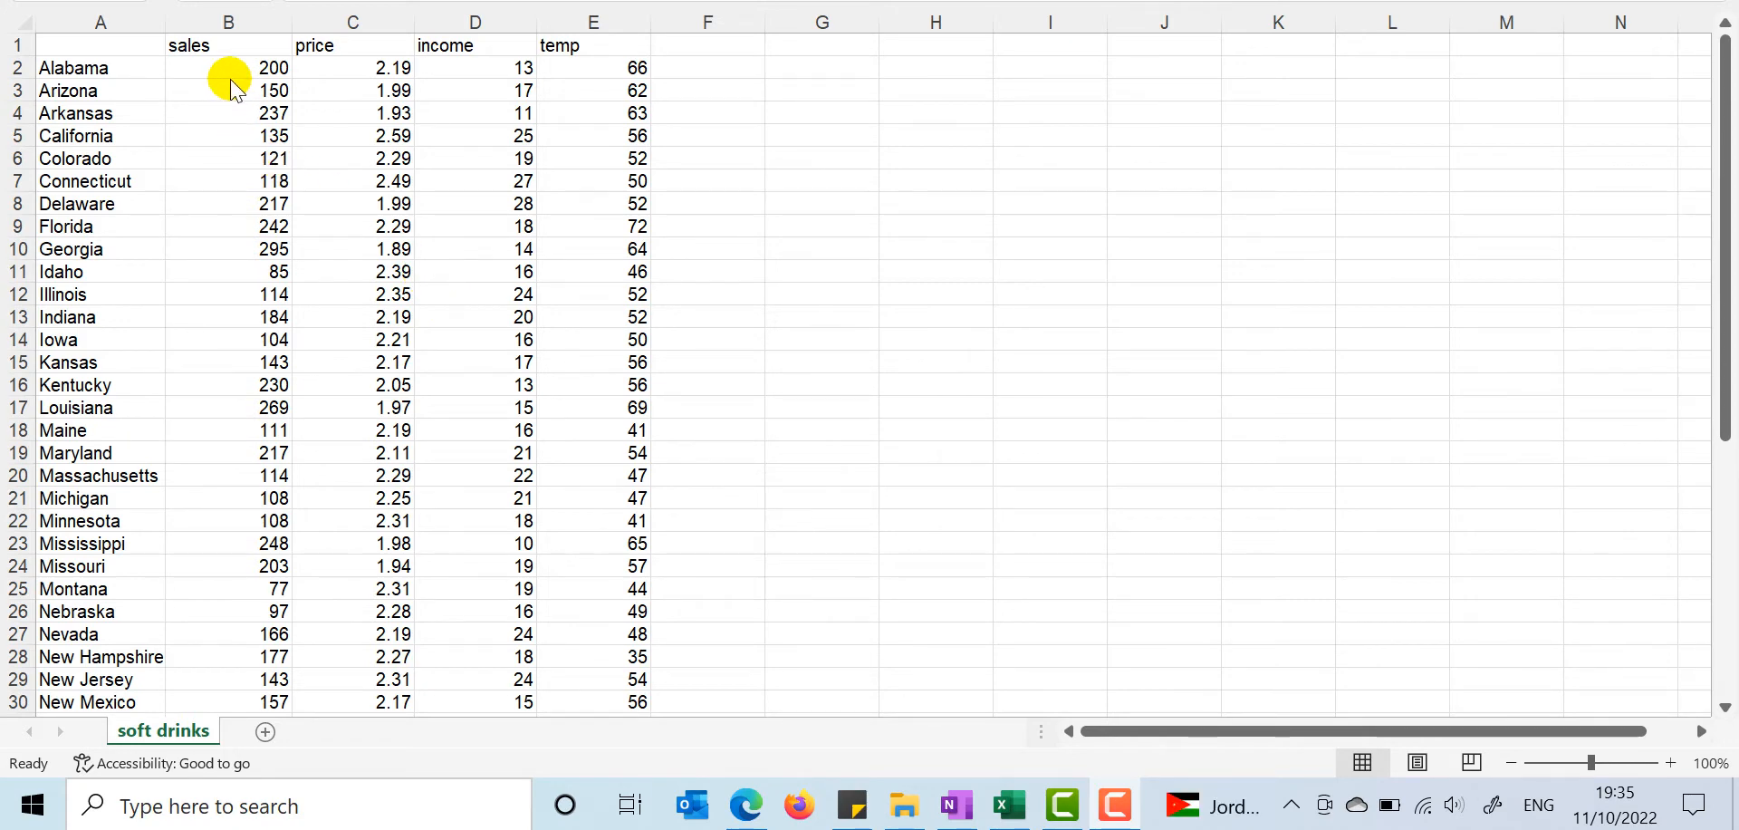
# Step: Review the soft drinks data by state, examining the sales, price, income and temp columns, starting with Alabama's row
pyautogui.scroll(-6, 221, 246)
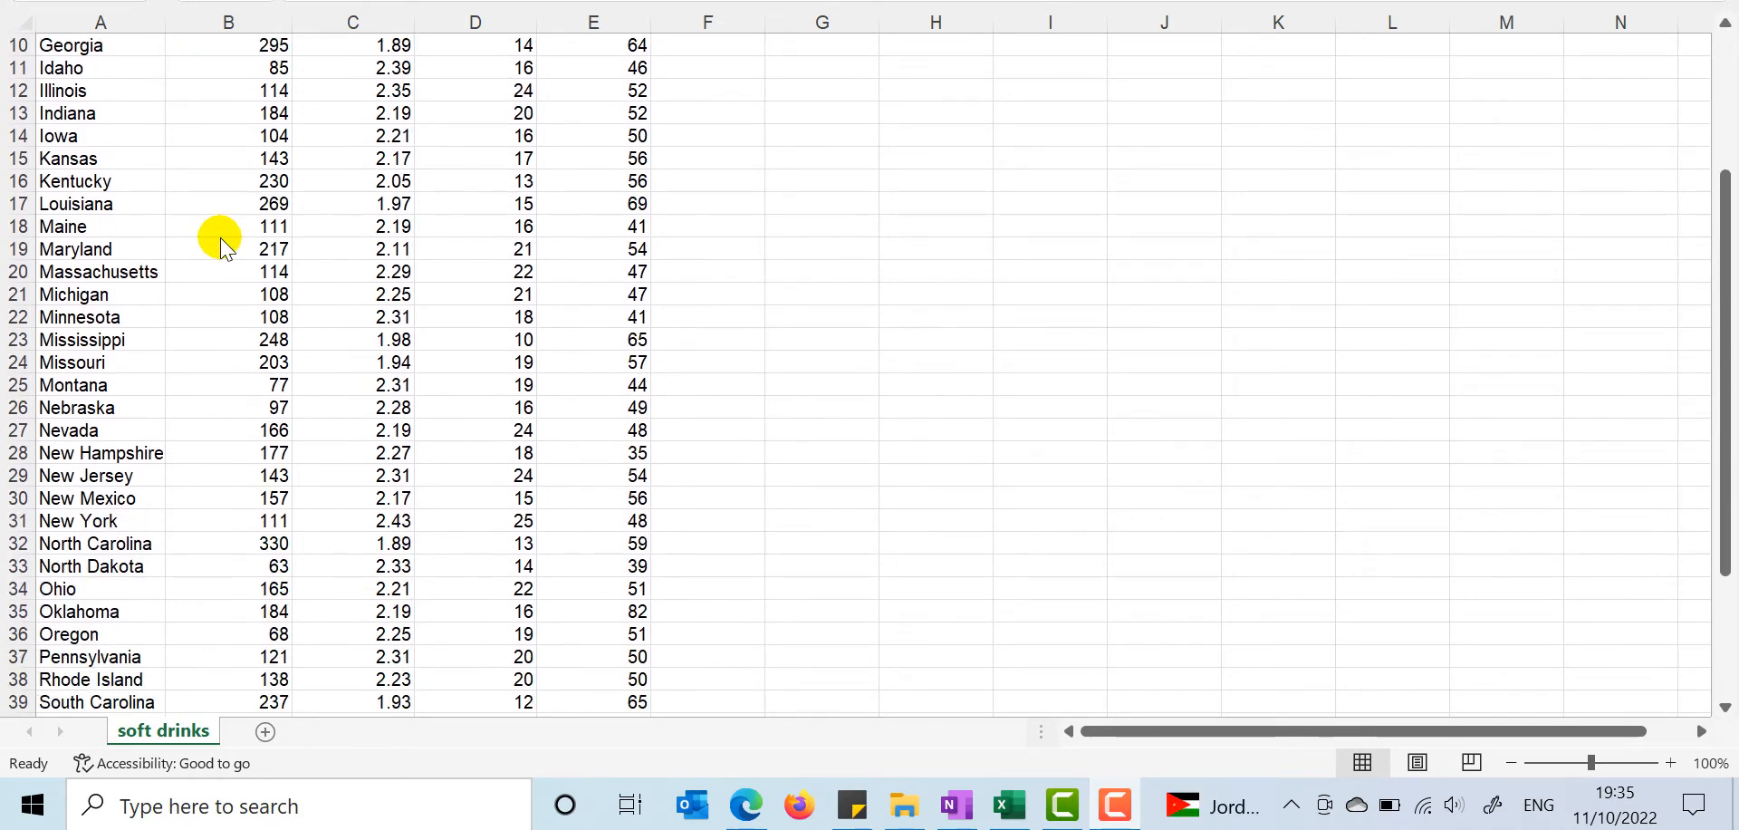
pyautogui.scroll(-1, 221, 246)
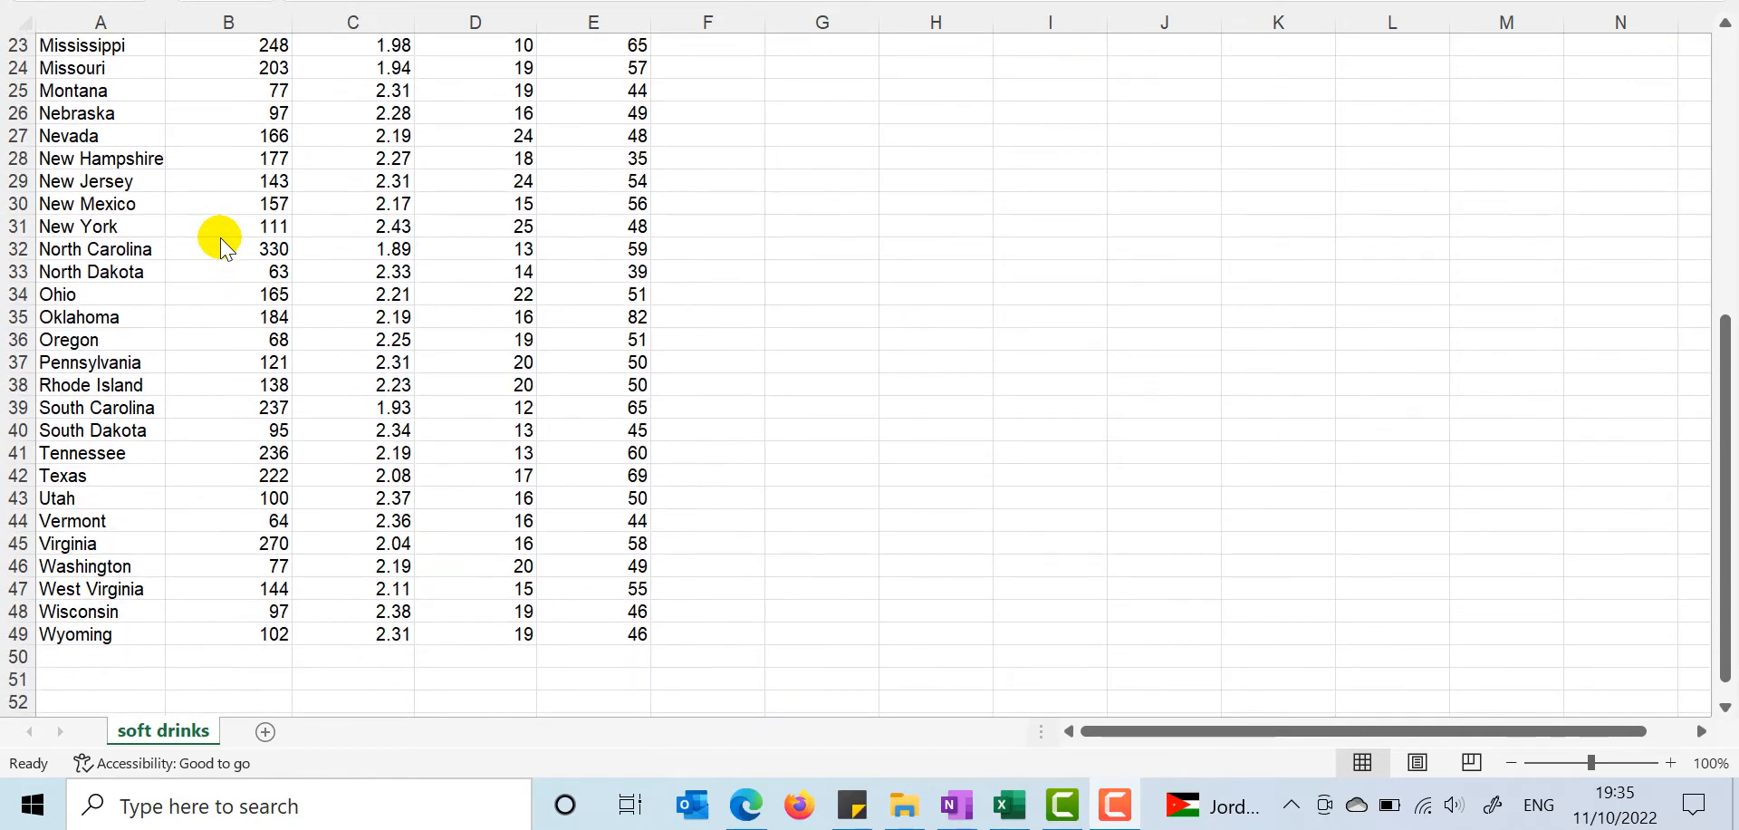
pyautogui.scroll(7, 221, 247)
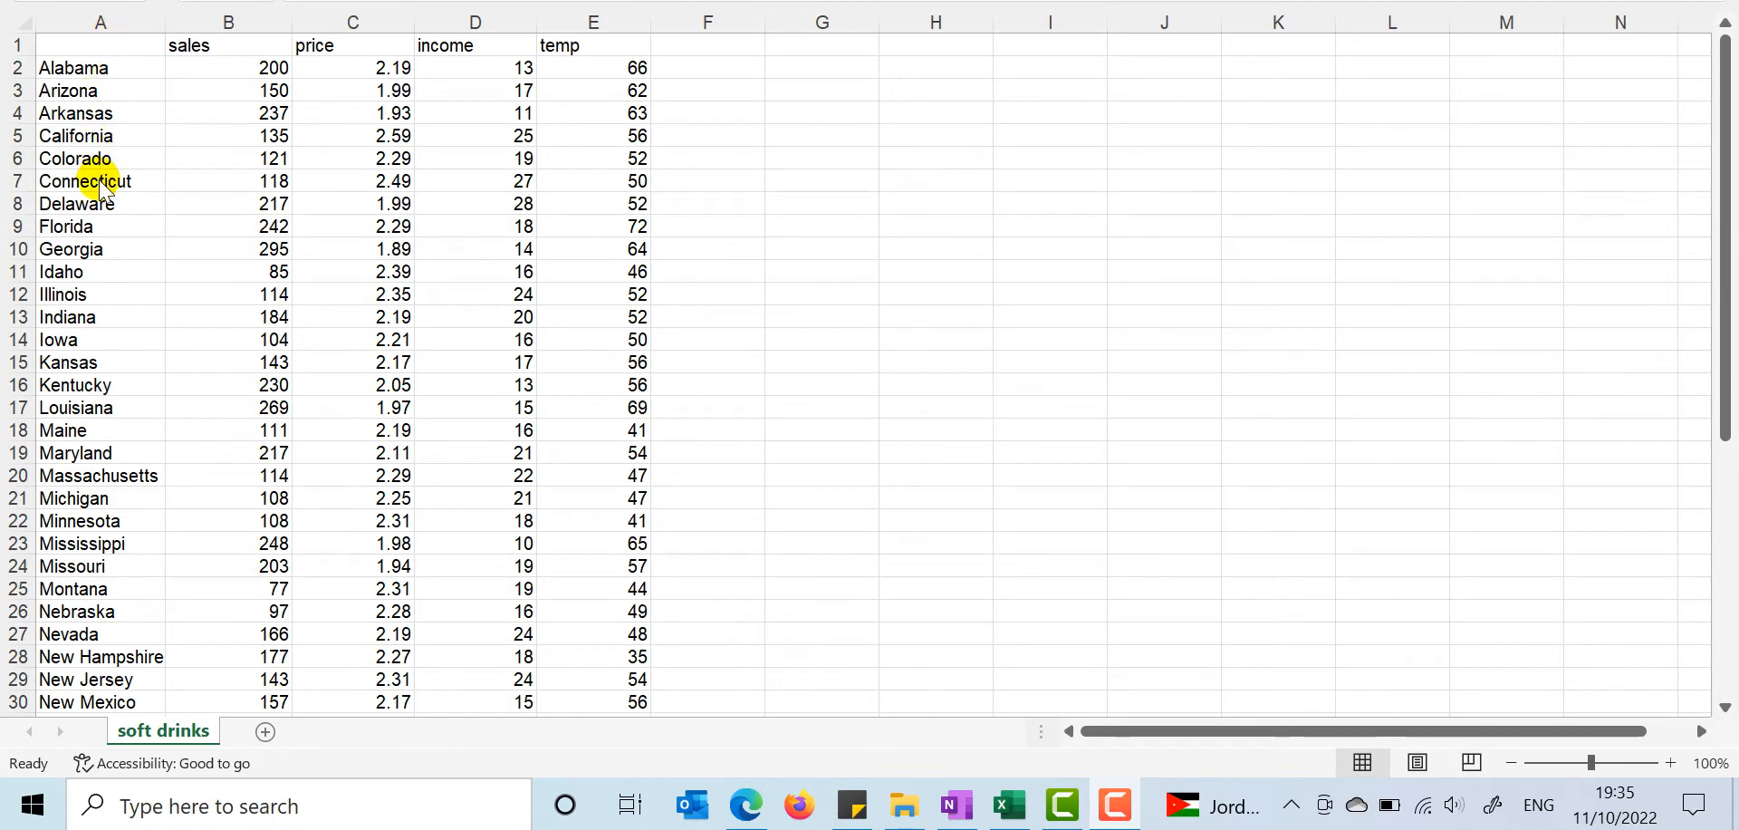
pyautogui.click(226, 67)
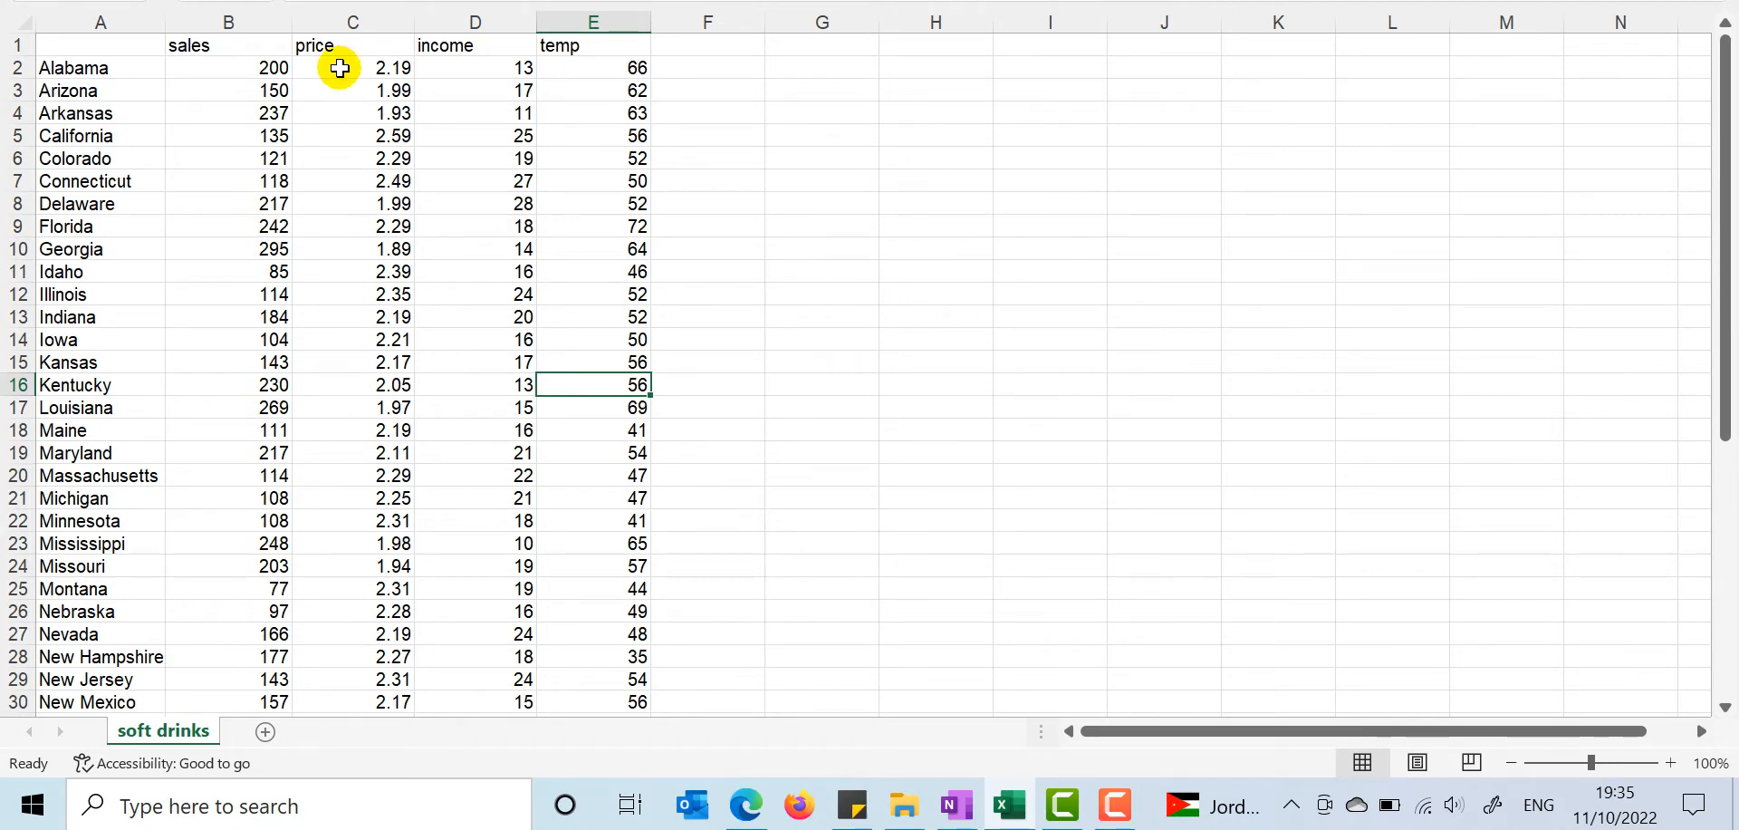
pyautogui.click(339, 68)
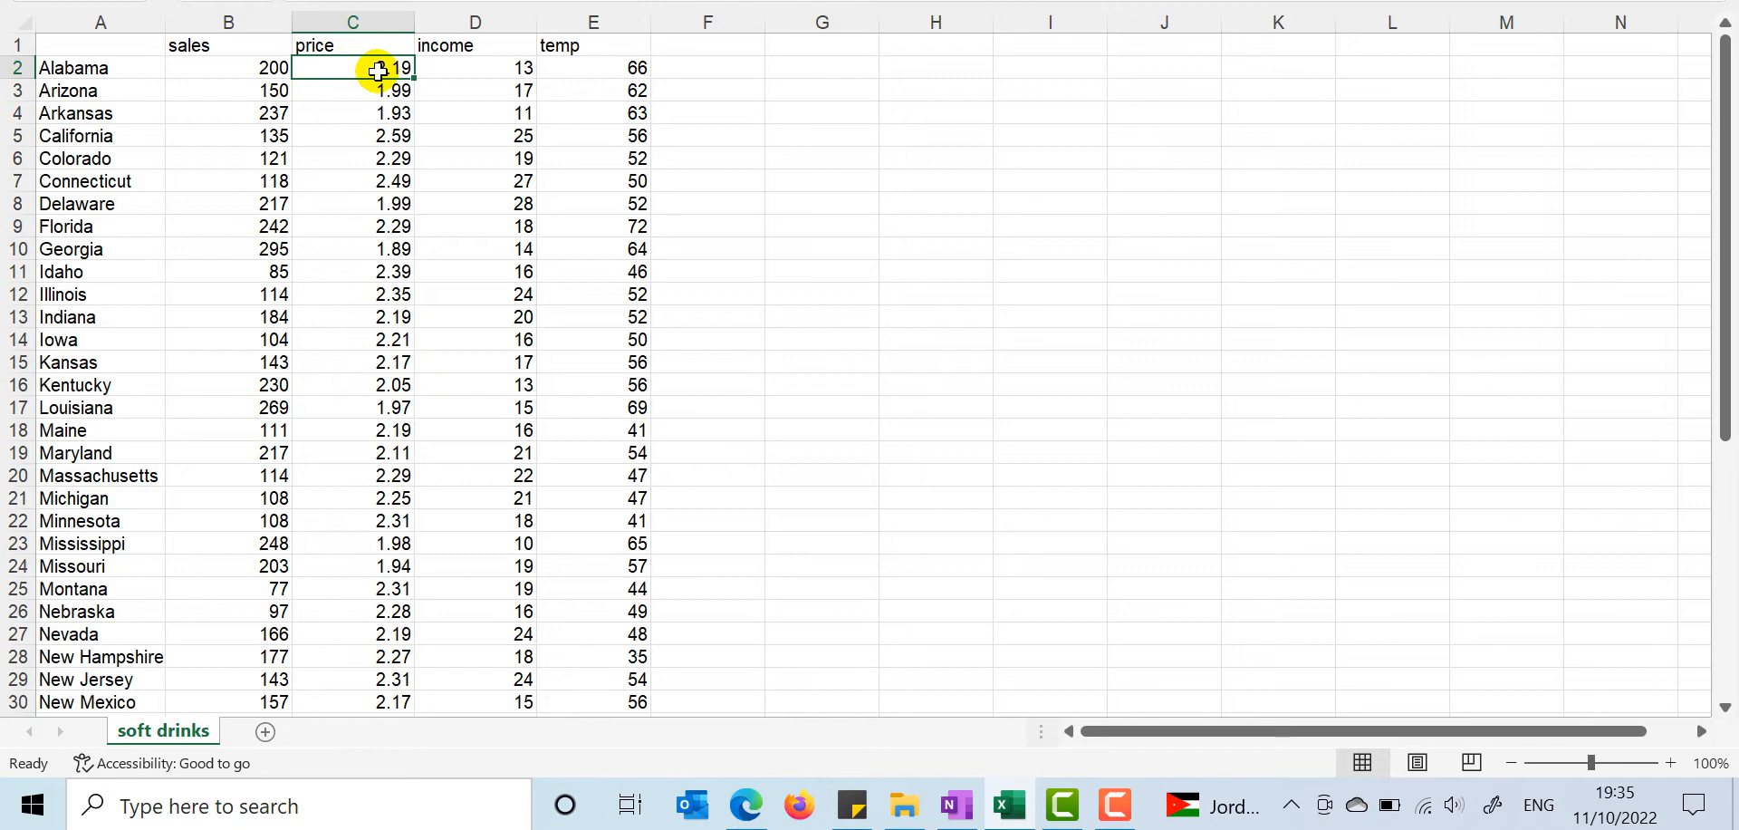
pyautogui.click(233, 68)
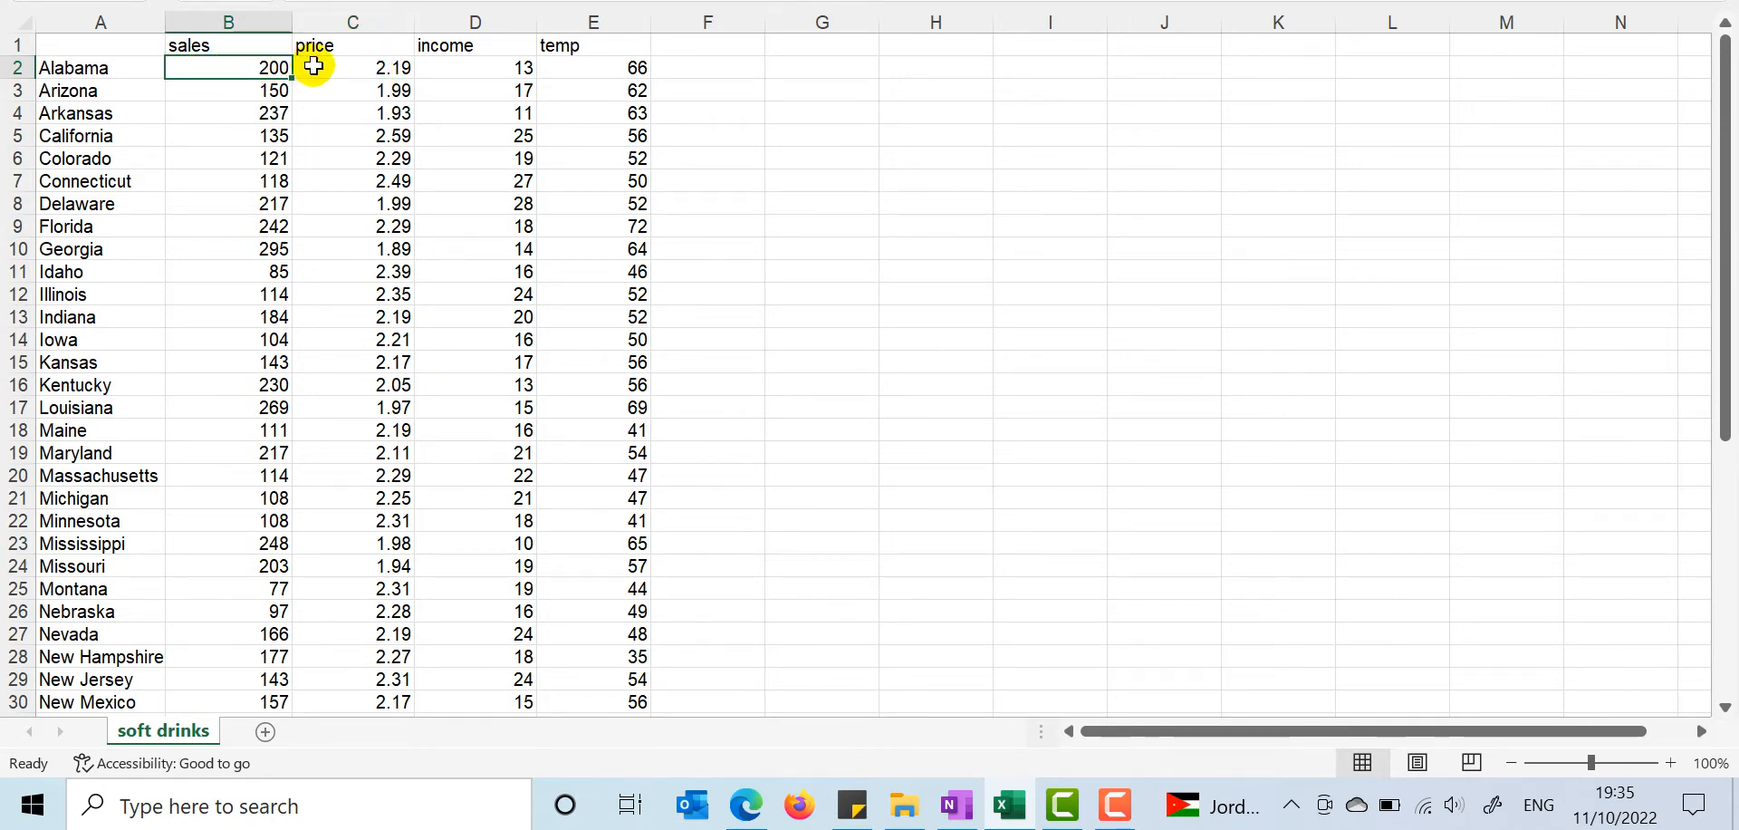
pyautogui.click(315, 65)
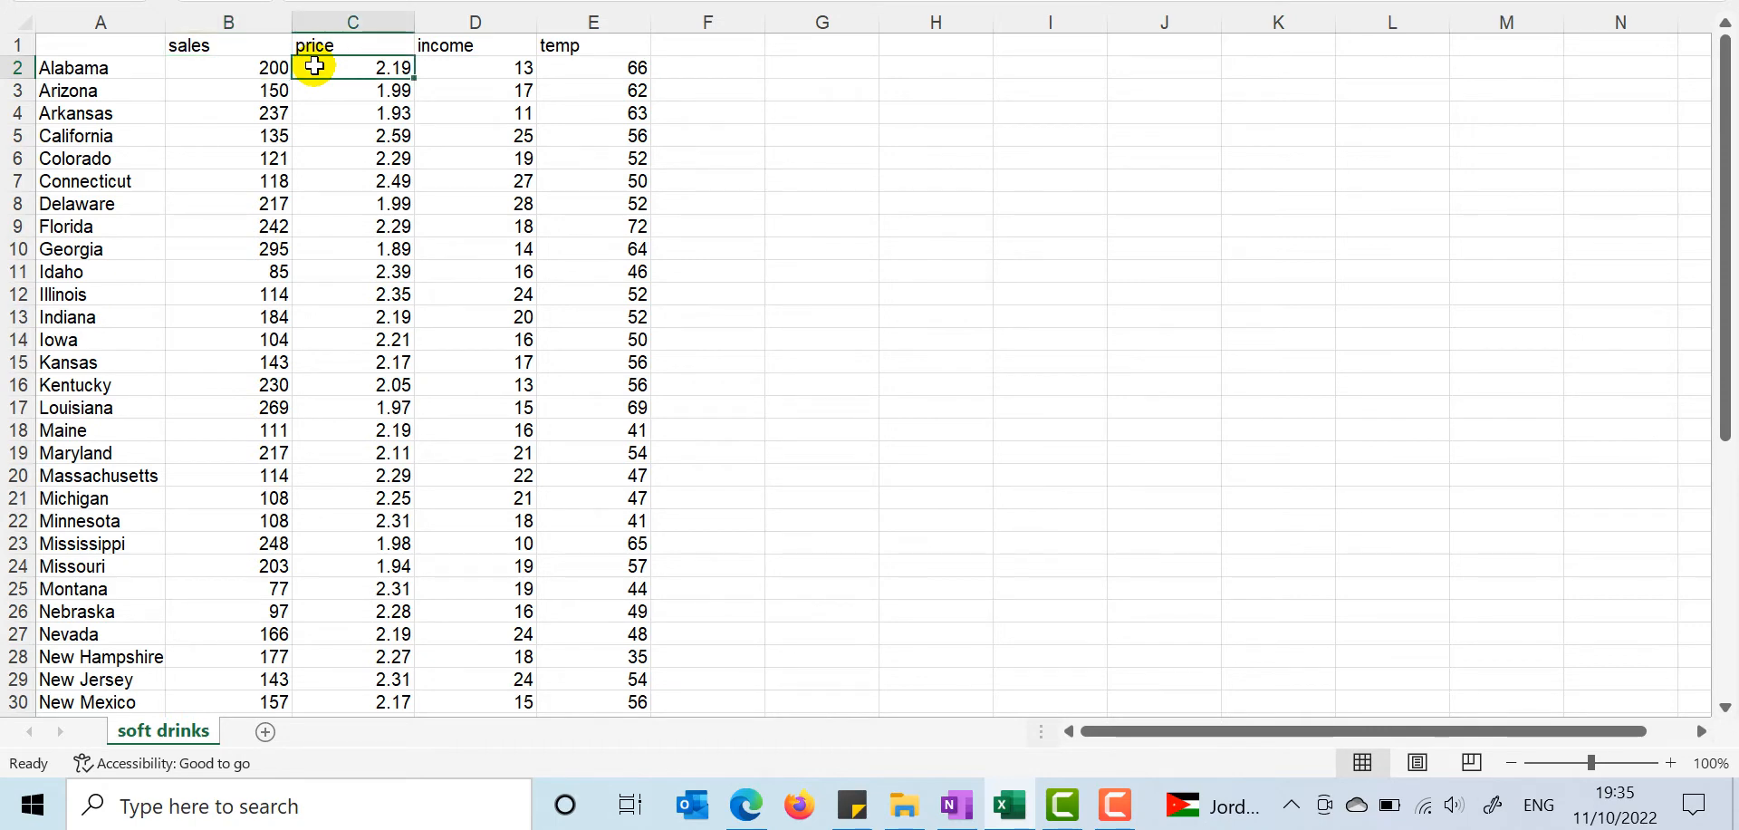
pyautogui.click(243, 73)
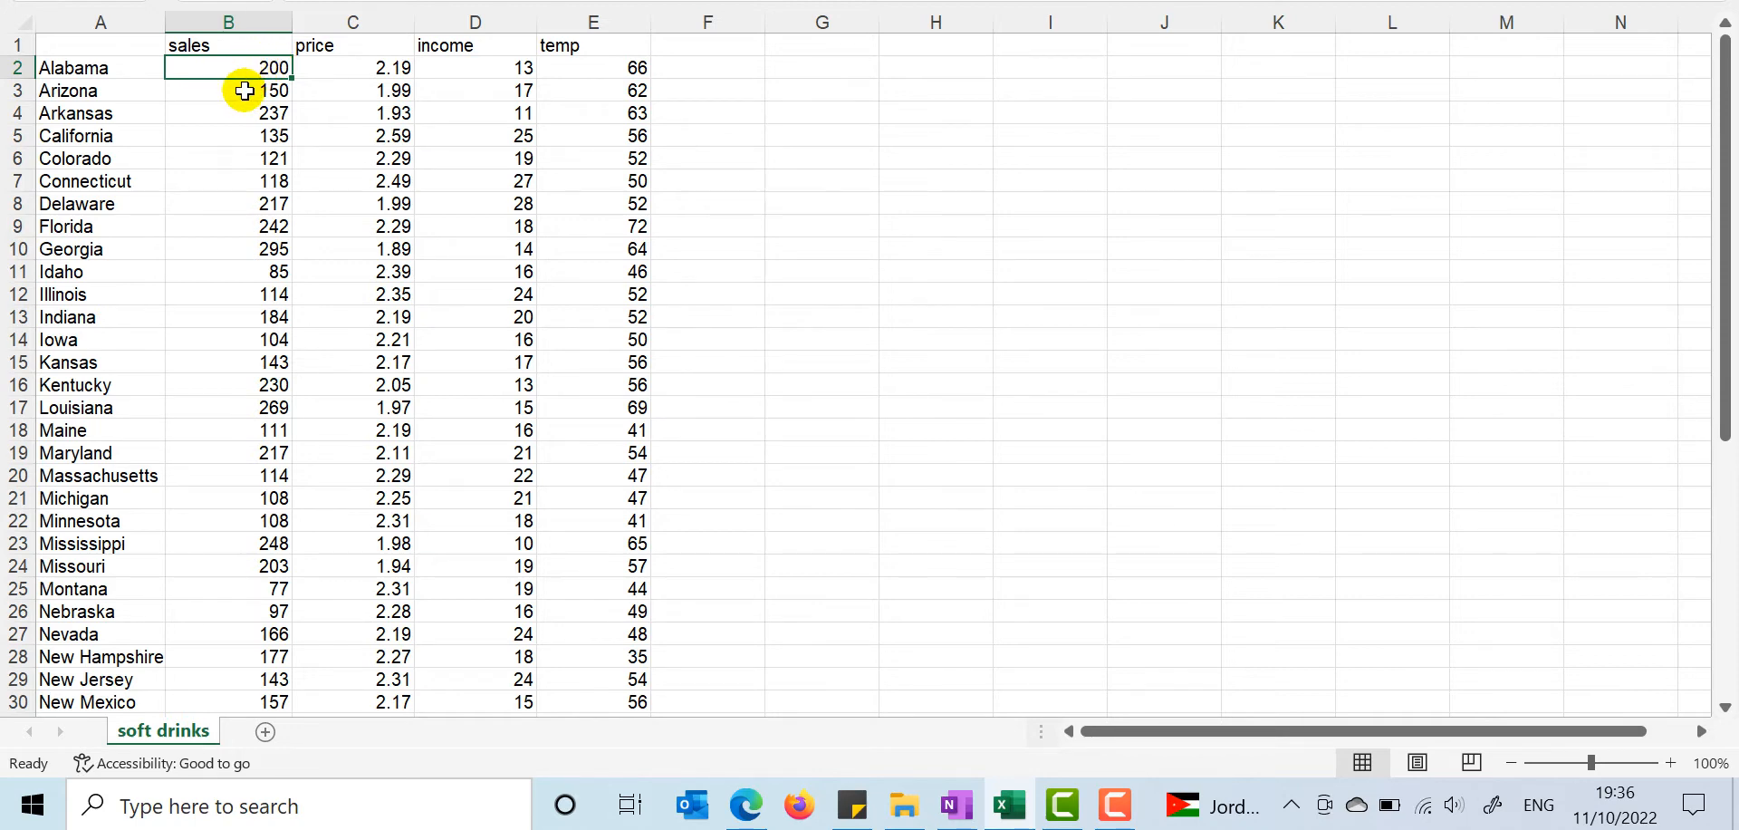
pyautogui.click(245, 91)
pyautogui.click(243, 69)
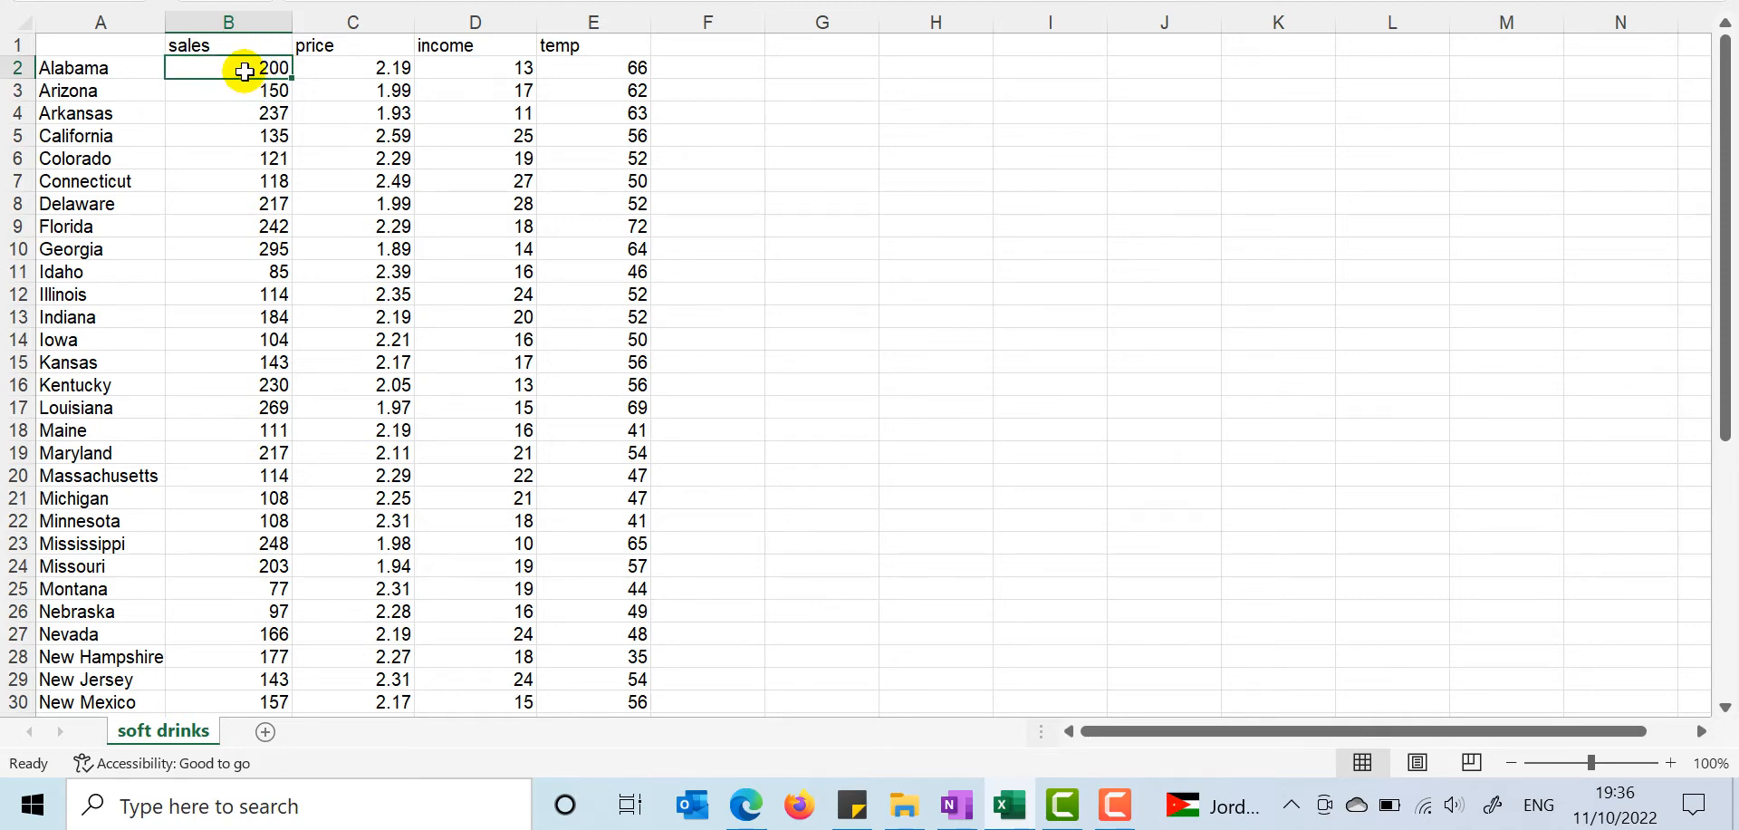
pyautogui.click(355, 70)
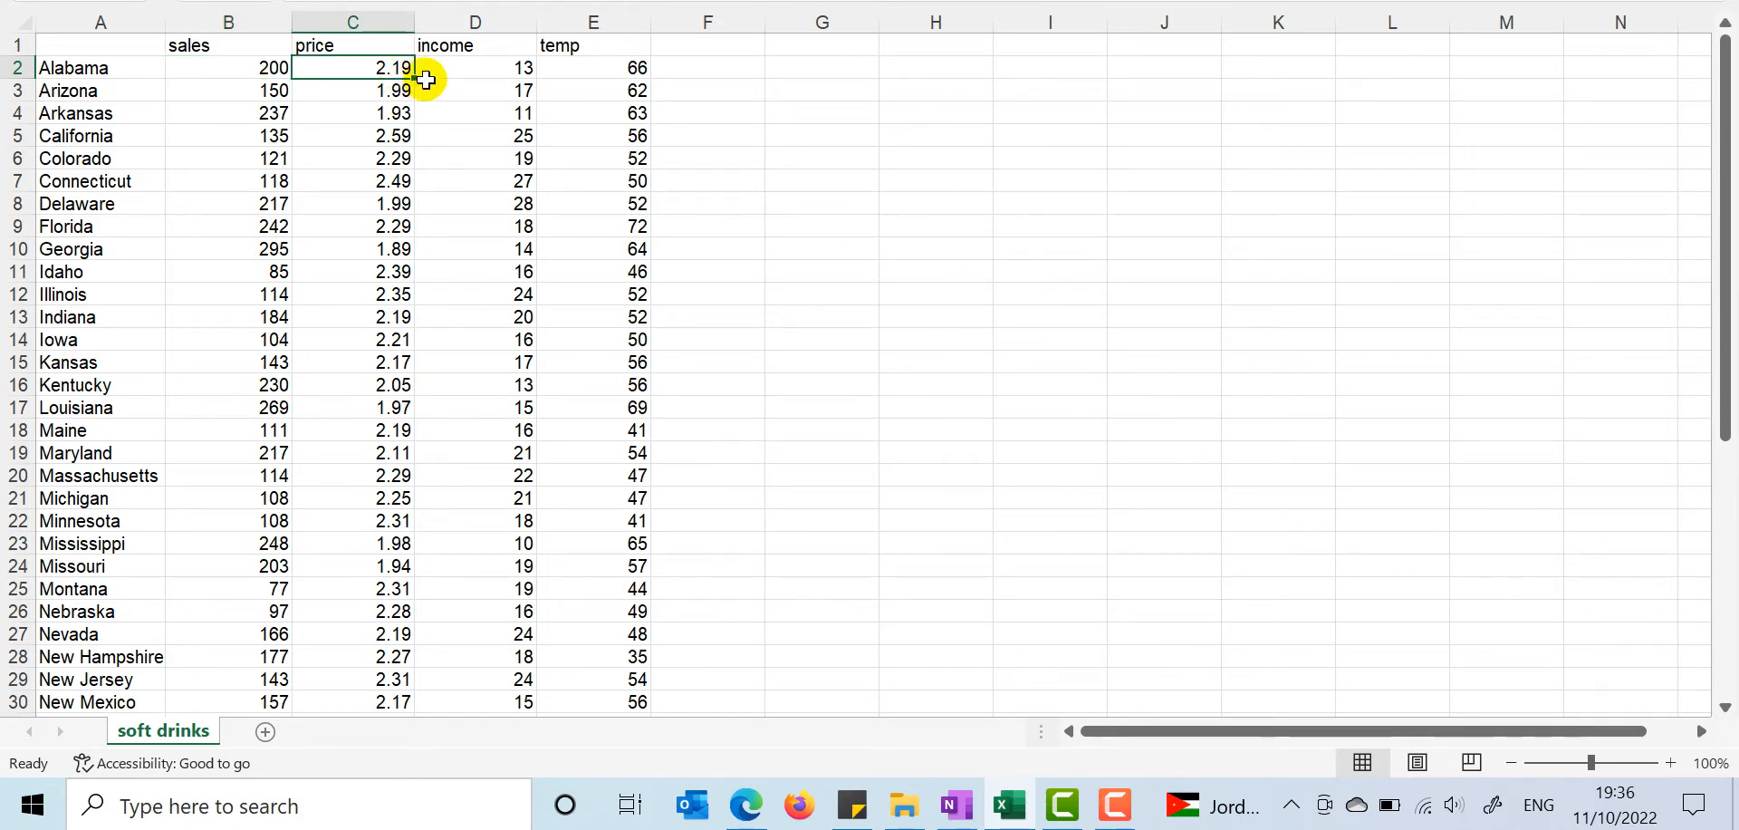
pyautogui.click(452, 66)
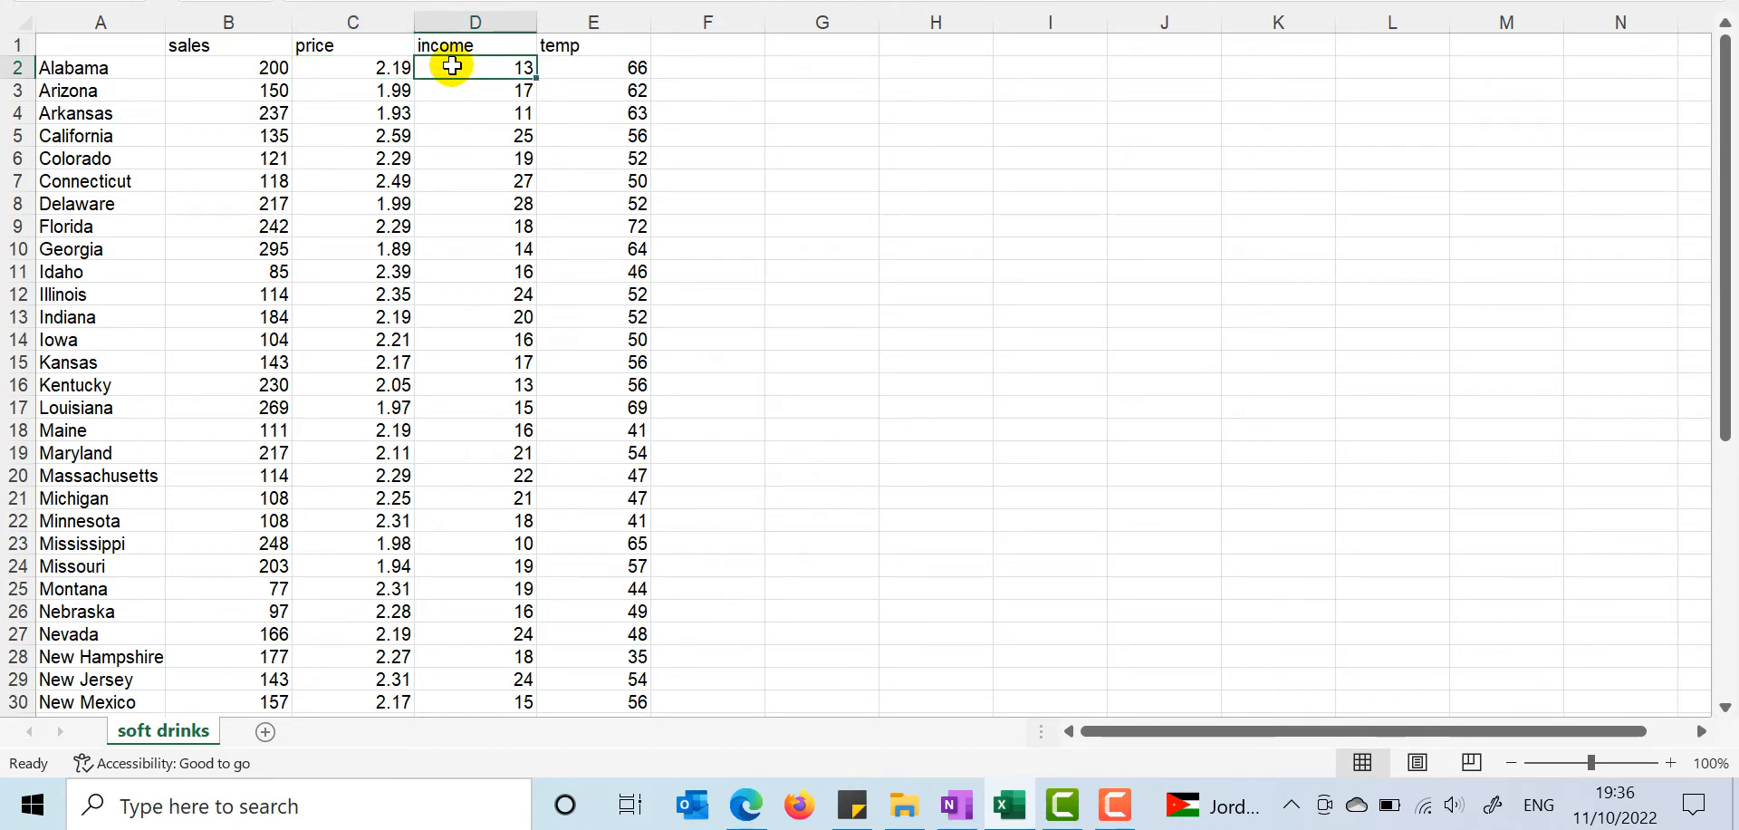
pyautogui.click(144, 72)
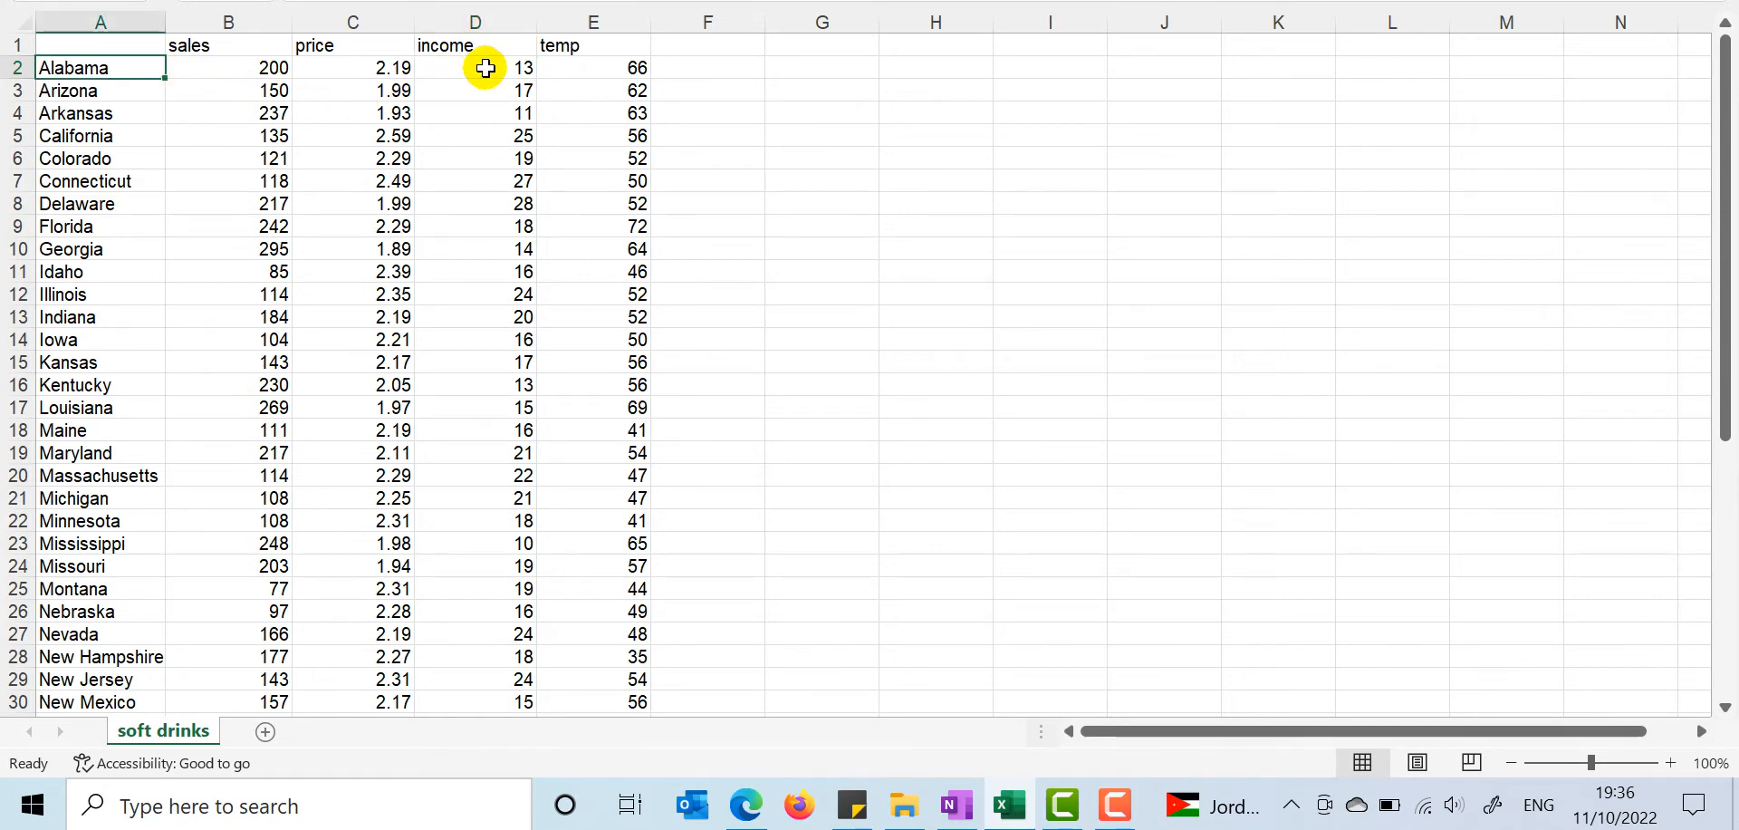
pyautogui.click(486, 68)
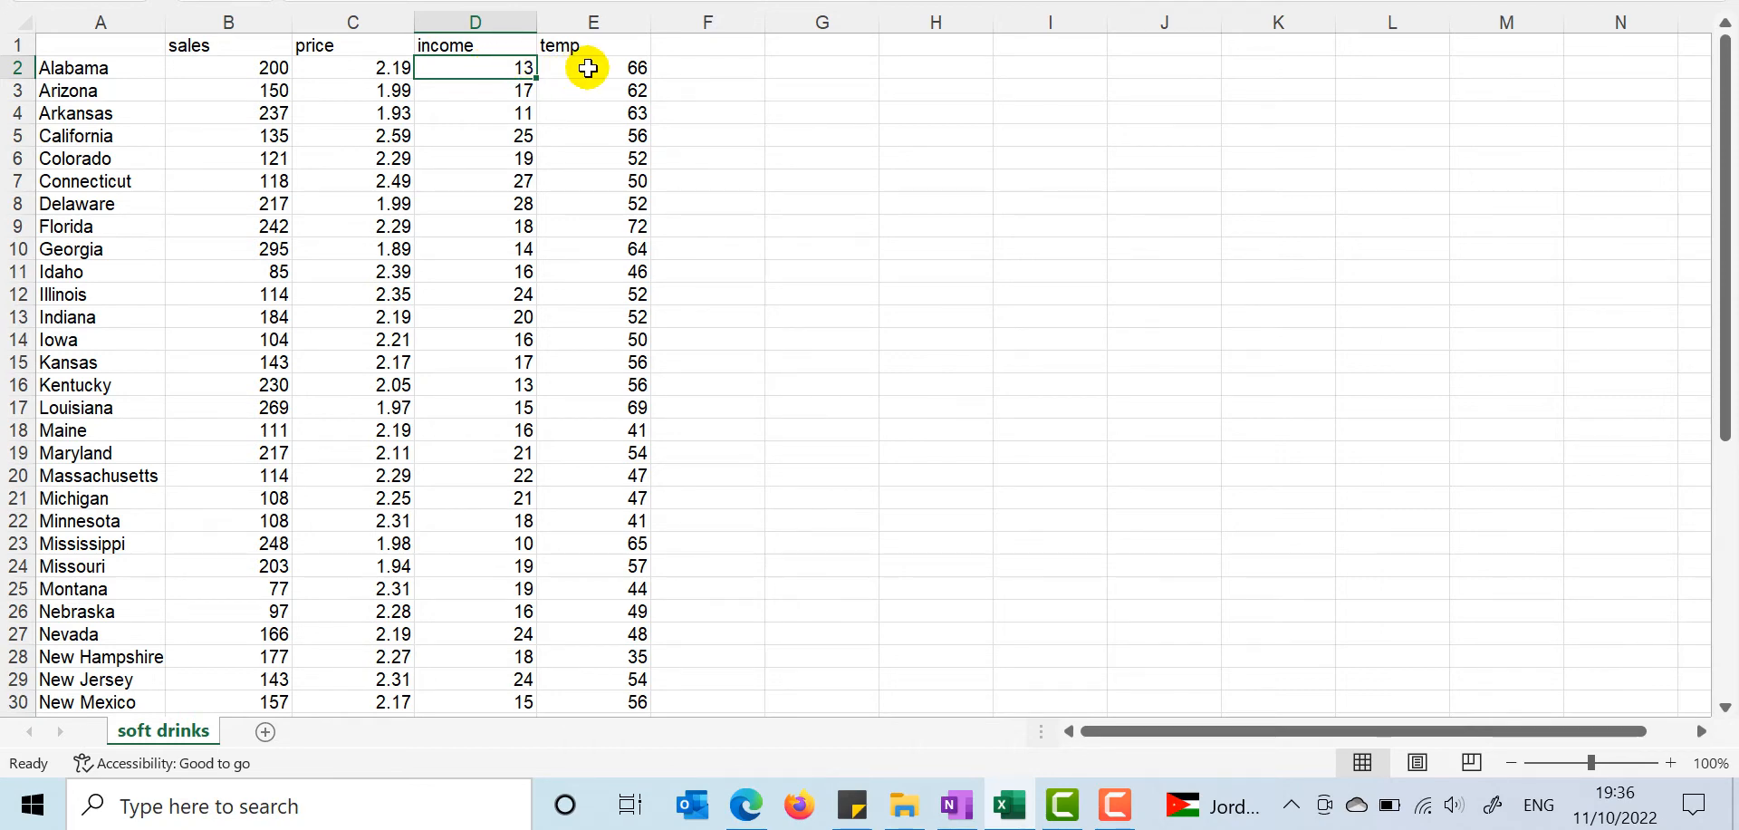
pyautogui.click(588, 68)
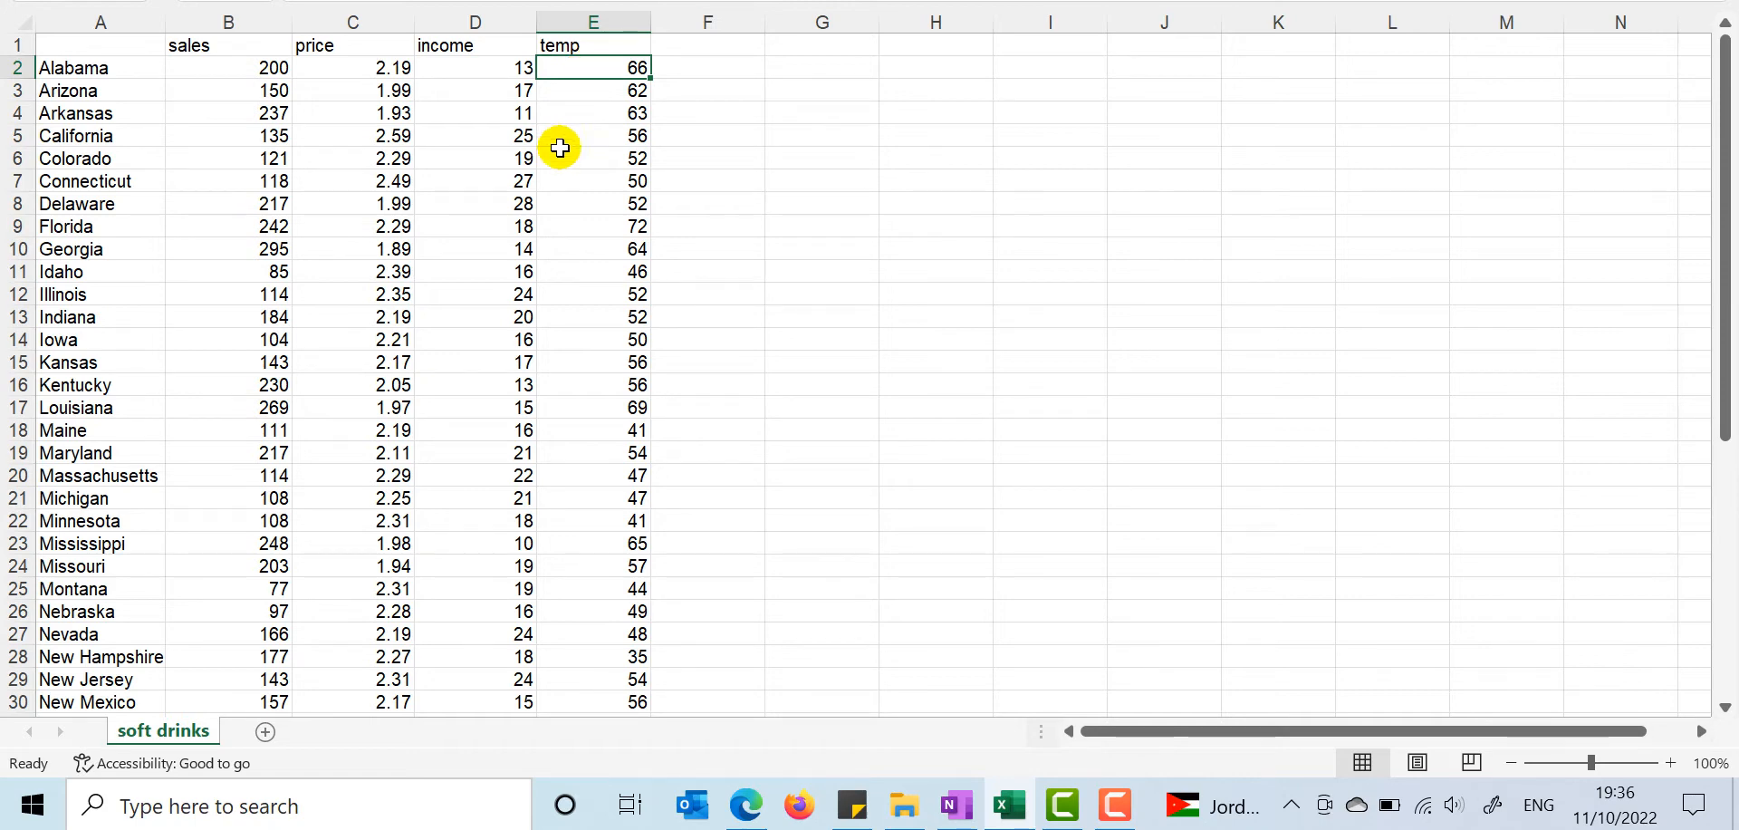
pyautogui.scroll(-12, 525, 196)
pyautogui.scroll(2, 525, 200)
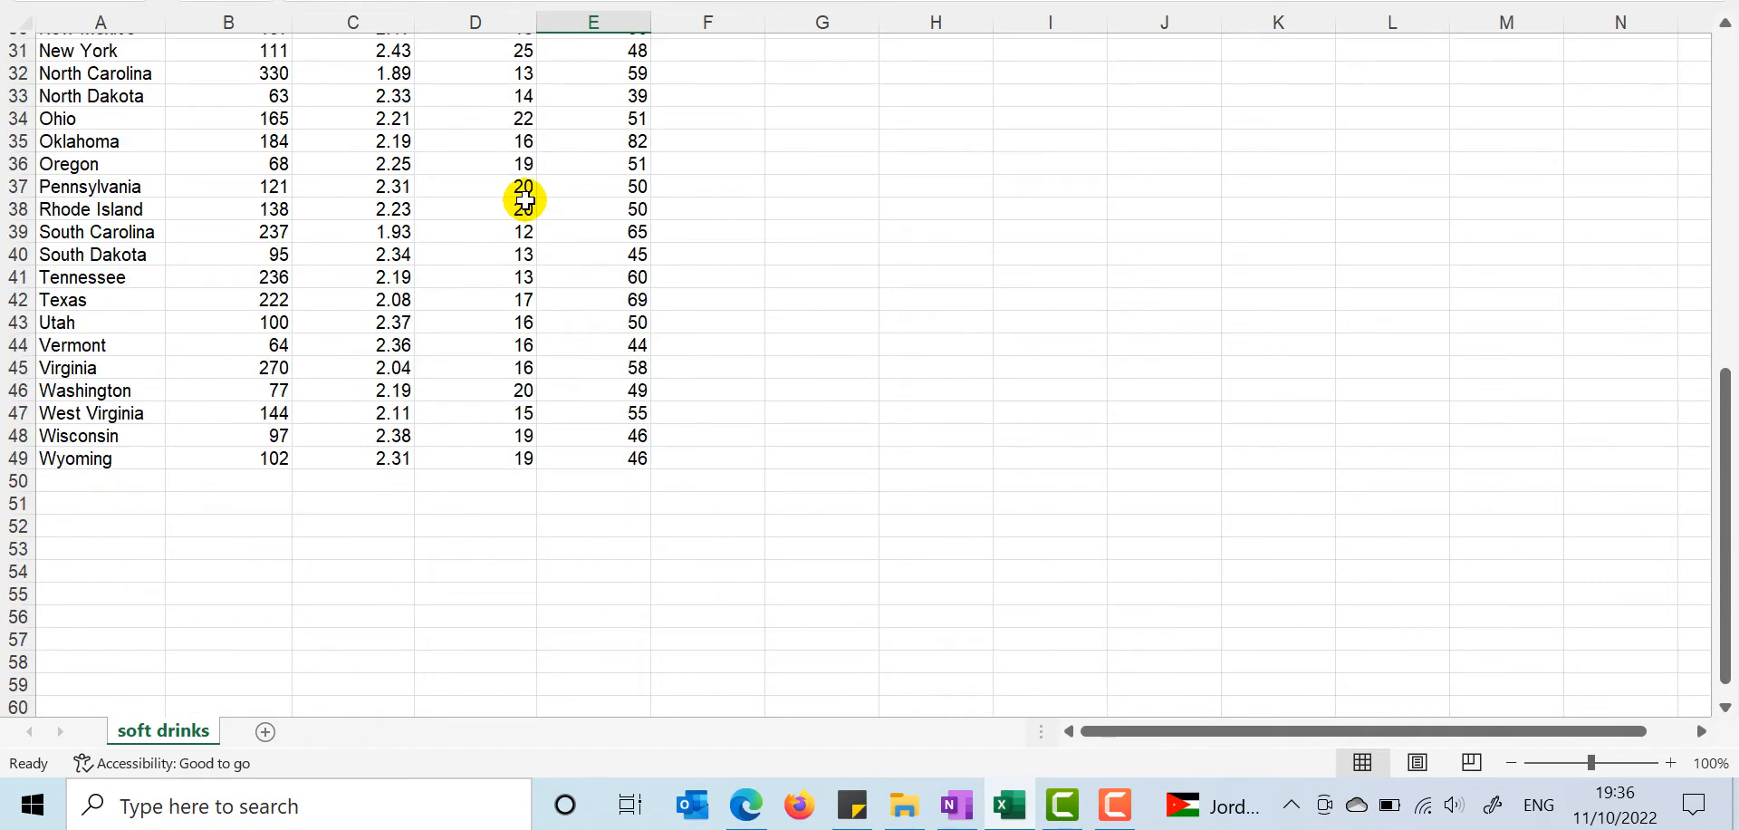
pyautogui.scroll(10, 526, 200)
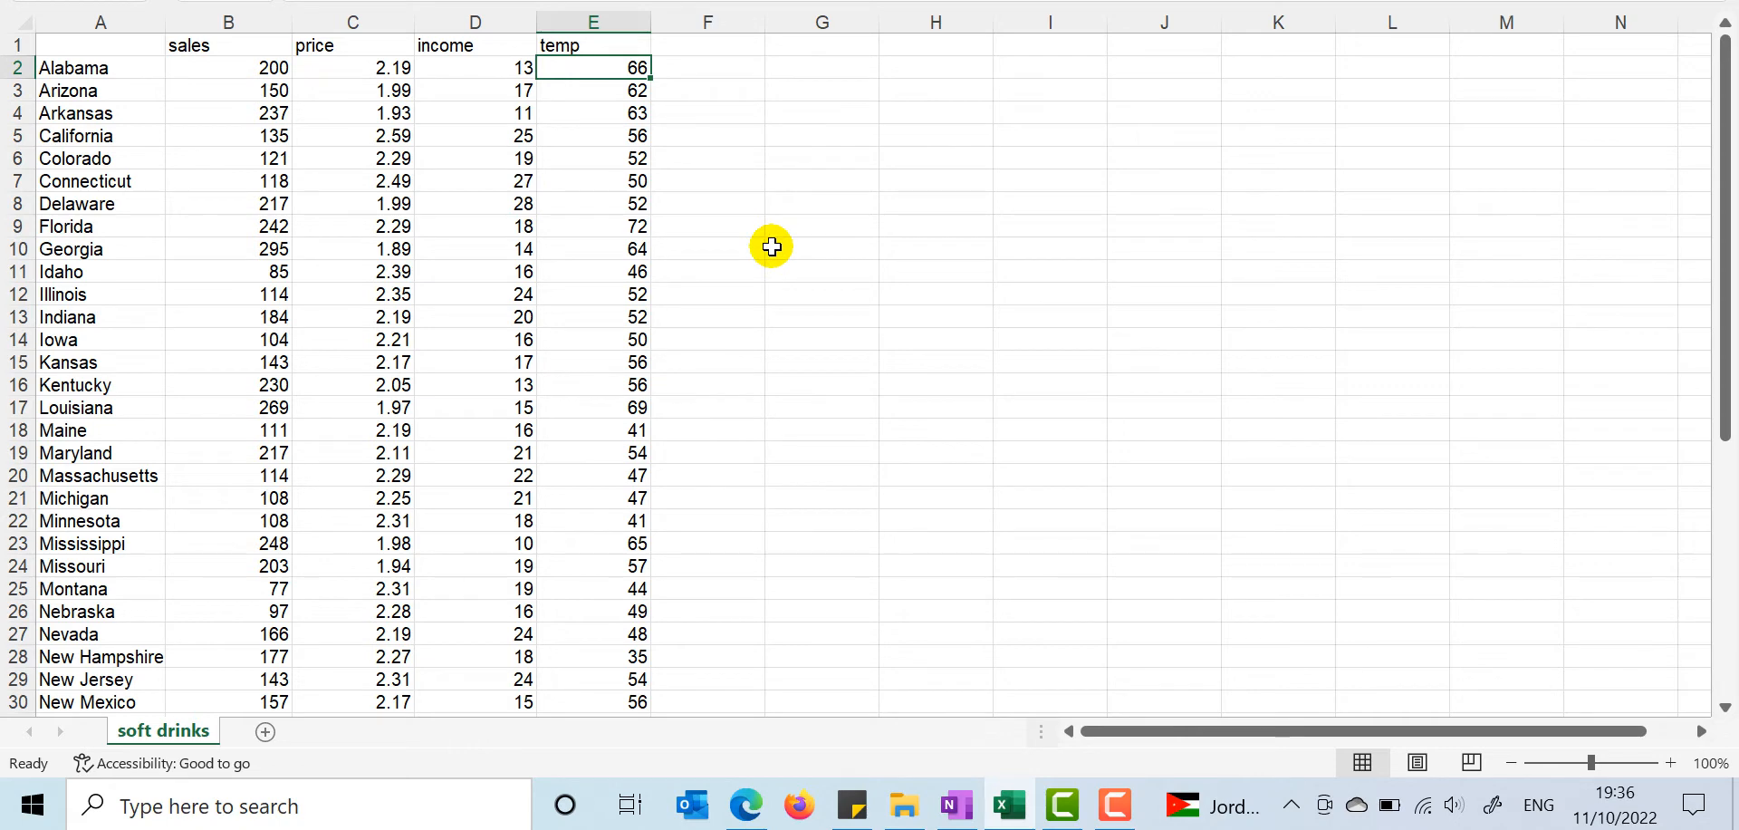
pyautogui.click(830, 228)
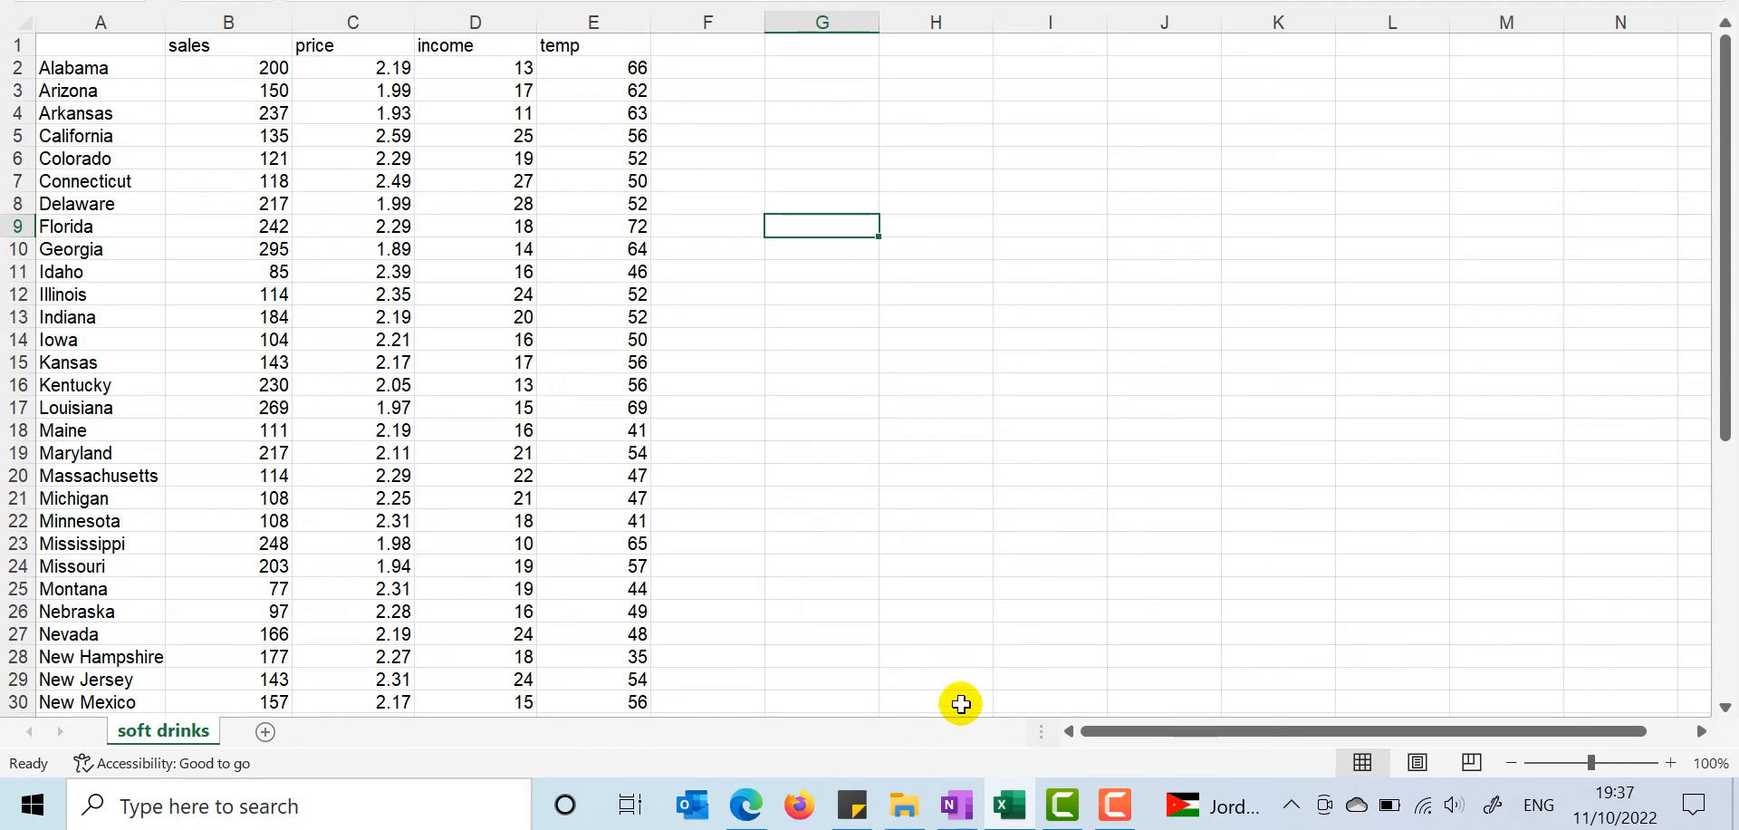
# Step: Switch to the OneNote page and handwrite the general demand function Q = f(x1, x2 ... xn) near the top
pyautogui.click(962, 803)
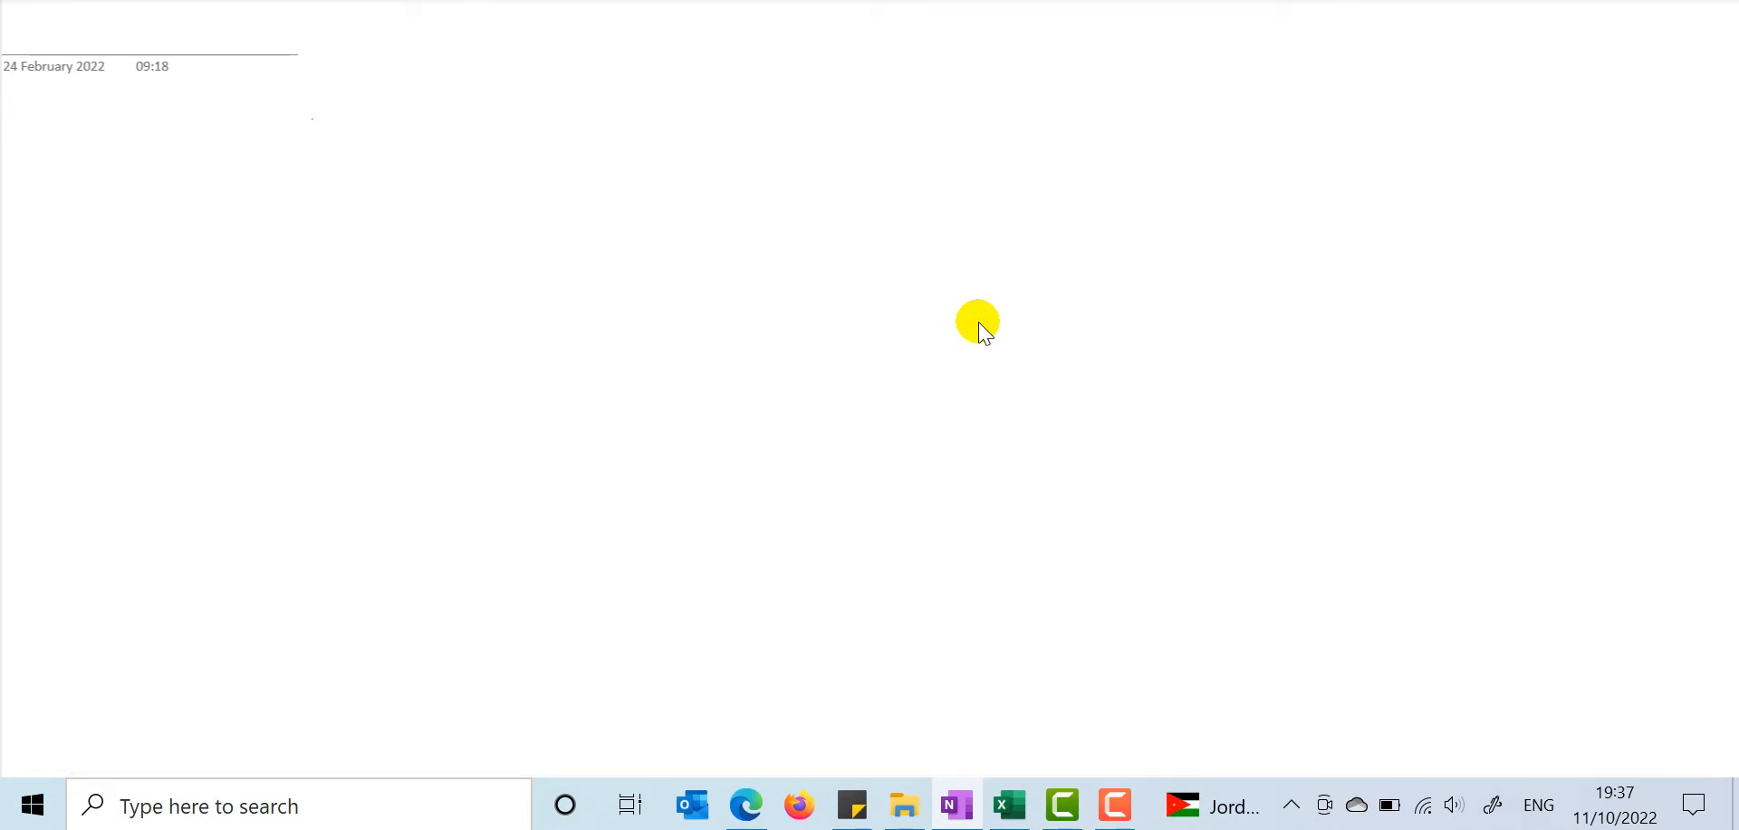
pyautogui.moveTo(313, 118)
pyautogui.mouseDown()
pyautogui.moveTo(287, 157)
pyautogui.moveTo(331, 123)
pyautogui.moveTo(306, 119)
pyautogui.moveTo(328, 173)
pyautogui.mouseUp()
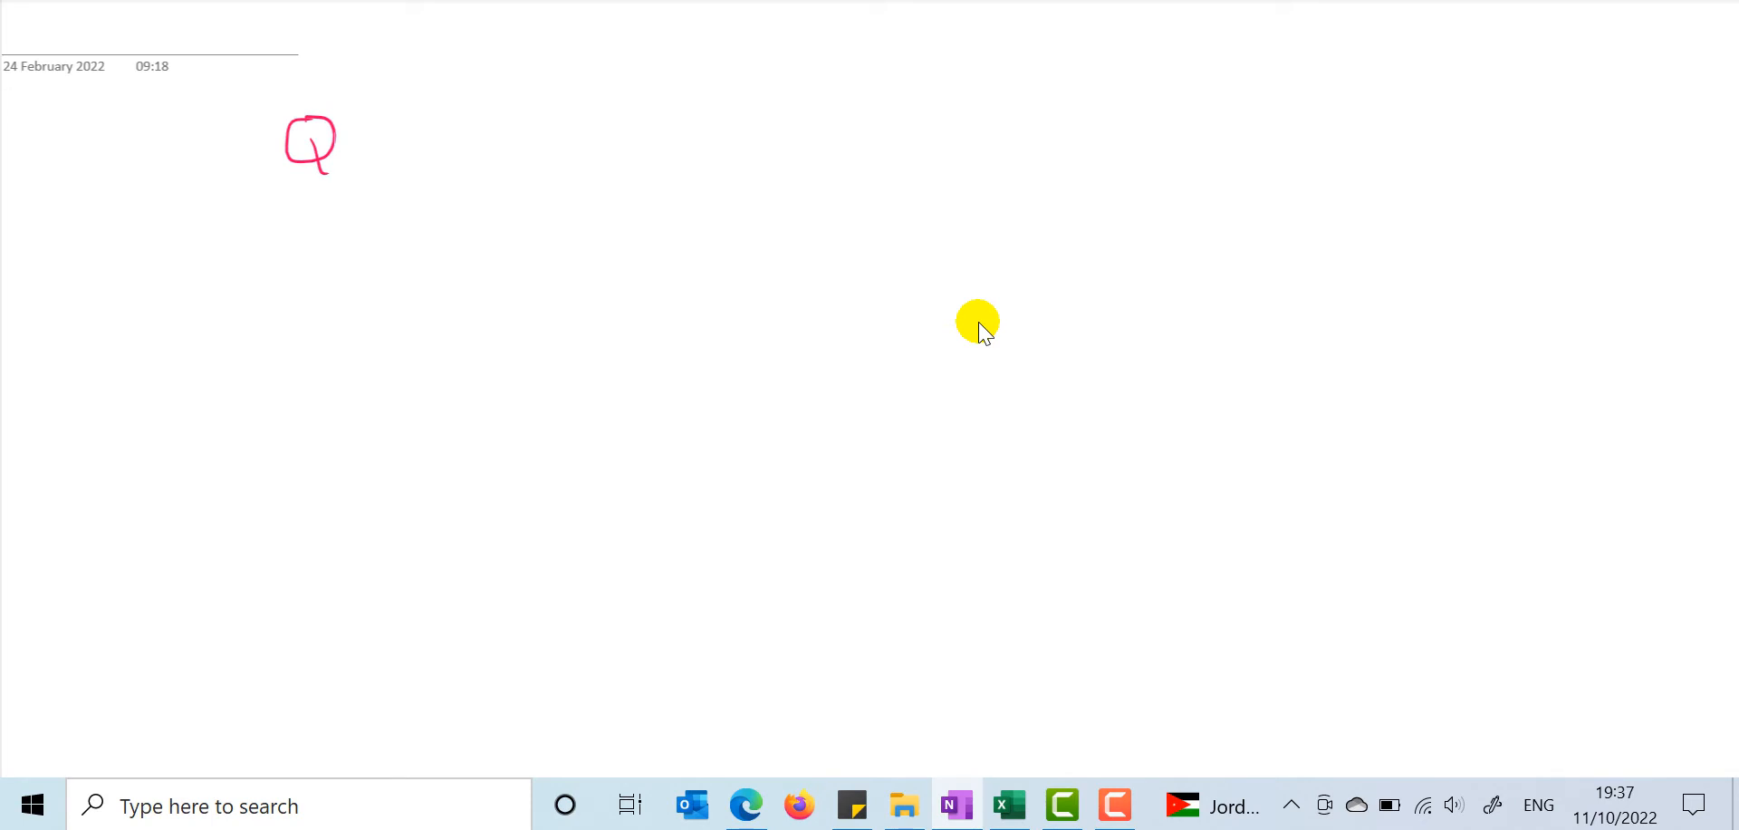
pyautogui.moveTo(367, 126); pyautogui.dragTo(409, 142)
pyautogui.moveTo(499, 96)
pyautogui.mouseDown()
pyautogui.moveTo(474, 169)
pyautogui.moveTo(494, 132)
pyautogui.moveTo(537, 164)
pyautogui.mouseUp()
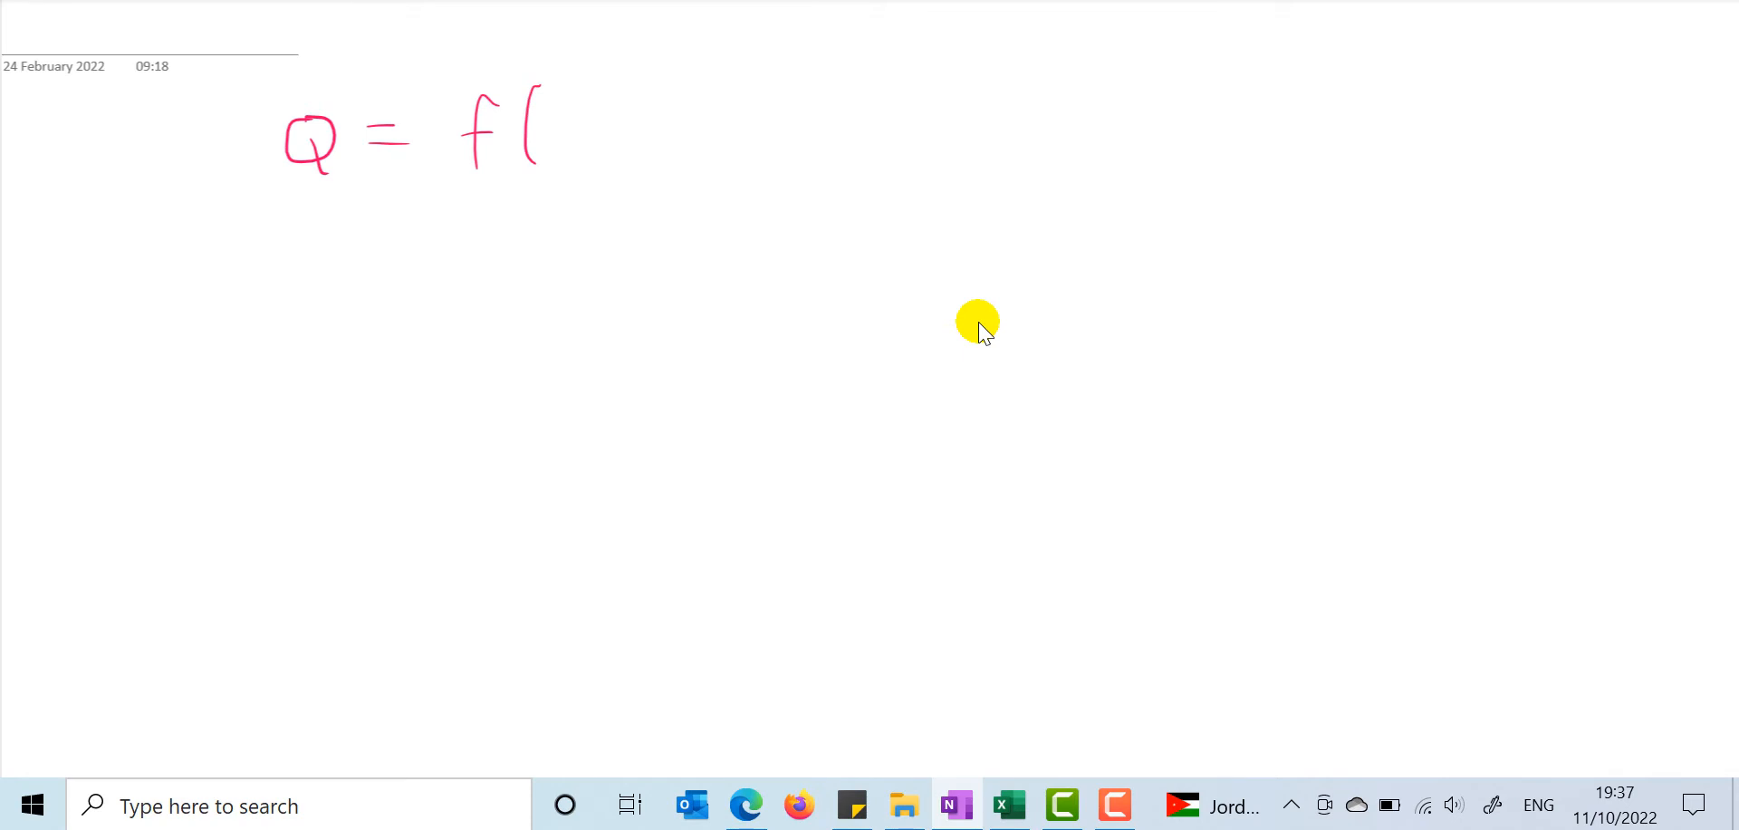
pyautogui.moveTo(551, 107)
pyautogui.mouseDown()
pyautogui.moveTo(567, 148)
pyautogui.moveTo(550, 146)
pyautogui.moveTo(574, 162)
pyautogui.mouseUp()
pyautogui.moveTo(589, 110)
pyautogui.mouseDown()
pyautogui.moveTo(613, 138)
pyautogui.moveTo(593, 146)
pyautogui.mouseUp()
pyautogui.moveTo(619, 134); pyautogui.dragTo(632, 161)
pyautogui.click(647, 138)
pyautogui.moveTo(716, 103)
pyautogui.mouseDown()
pyautogui.moveTo(742, 137)
pyautogui.moveTo(727, 140)
pyautogui.mouseUp()
pyautogui.moveTo(757, 124)
pyautogui.mouseDown()
pyautogui.moveTo(757, 143)
pyautogui.moveTo(781, 141)
pyautogui.mouseUp()
pyautogui.moveTo(803, 81); pyautogui.dragTo(797, 174)
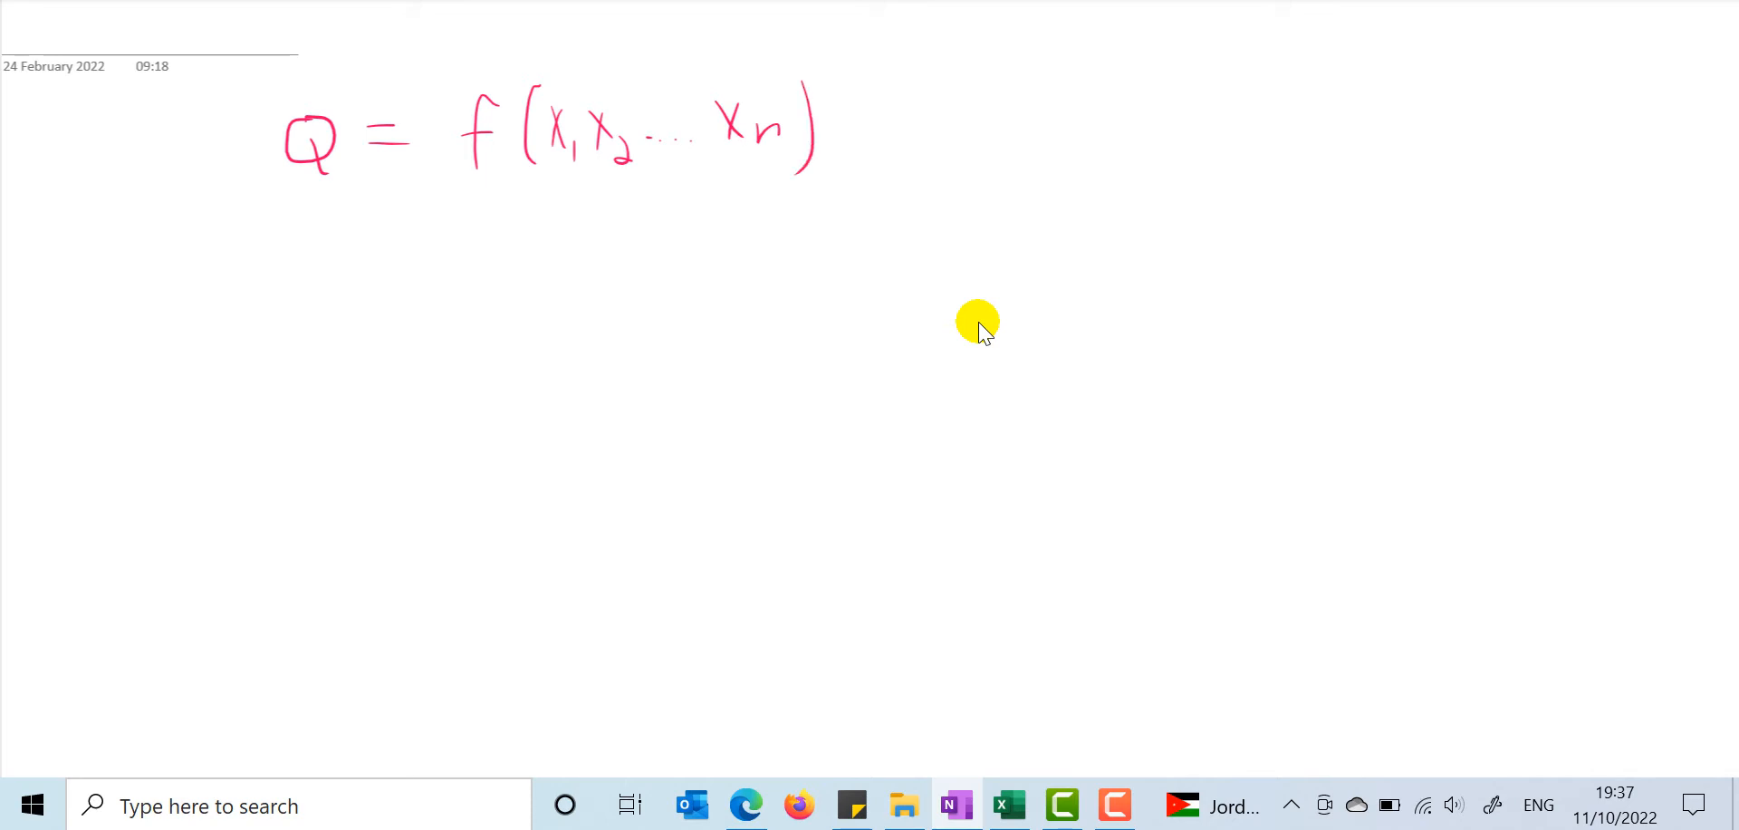
# Step: Draw a row of five small upward arrows beneath the x variables of the Q function
pyautogui.hotkey('alt', 'shift')
pyautogui.moveTo(558, 210)
pyautogui.mouseDown()
pyautogui.moveTo(557, 175)
pyautogui.moveTo(621, 187)
pyautogui.mouseUp()
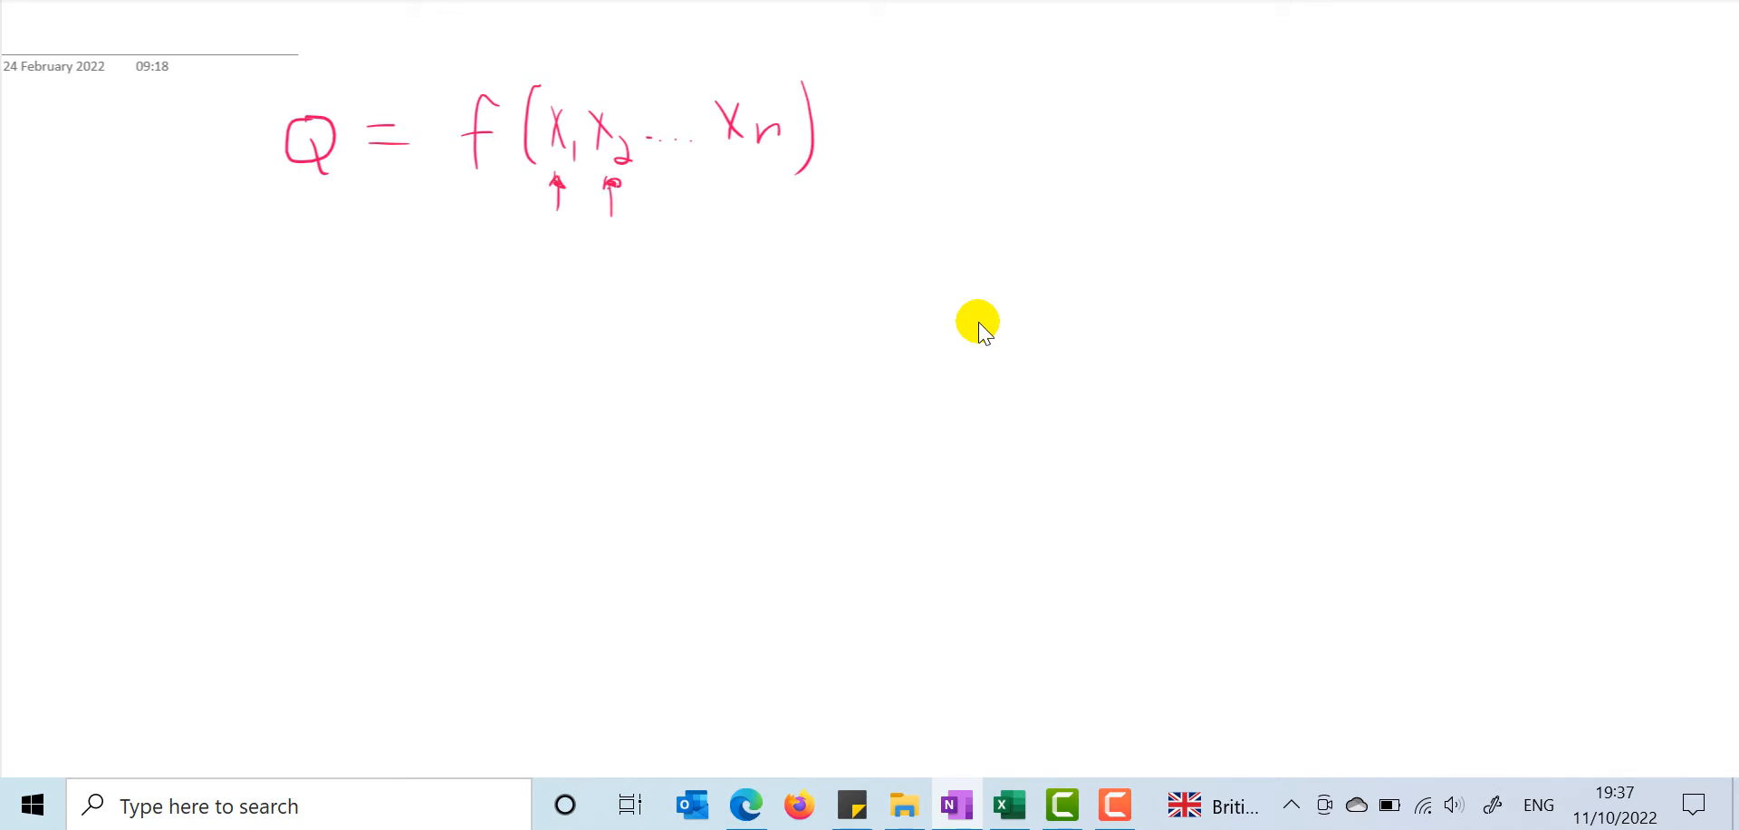
pyautogui.moveTo(664, 213)
pyautogui.mouseDown()
pyautogui.moveTo(663, 170)
pyautogui.moveTo(706, 189)
pyautogui.mouseUp()
pyautogui.moveTo(735, 198); pyautogui.dragTo(735, 177)
# Step: Handwrite Sales = f(Price, Income, temp) below the Q function and underline Sales and the list of variables
pyautogui.moveTo(327, 265)
pyautogui.mouseDown()
pyautogui.moveTo(332, 310)
pyautogui.moveTo(304, 310)
pyautogui.moveTo(381, 306)
pyautogui.mouseUp()
pyautogui.moveTo(391, 289); pyautogui.dragTo(422, 324)
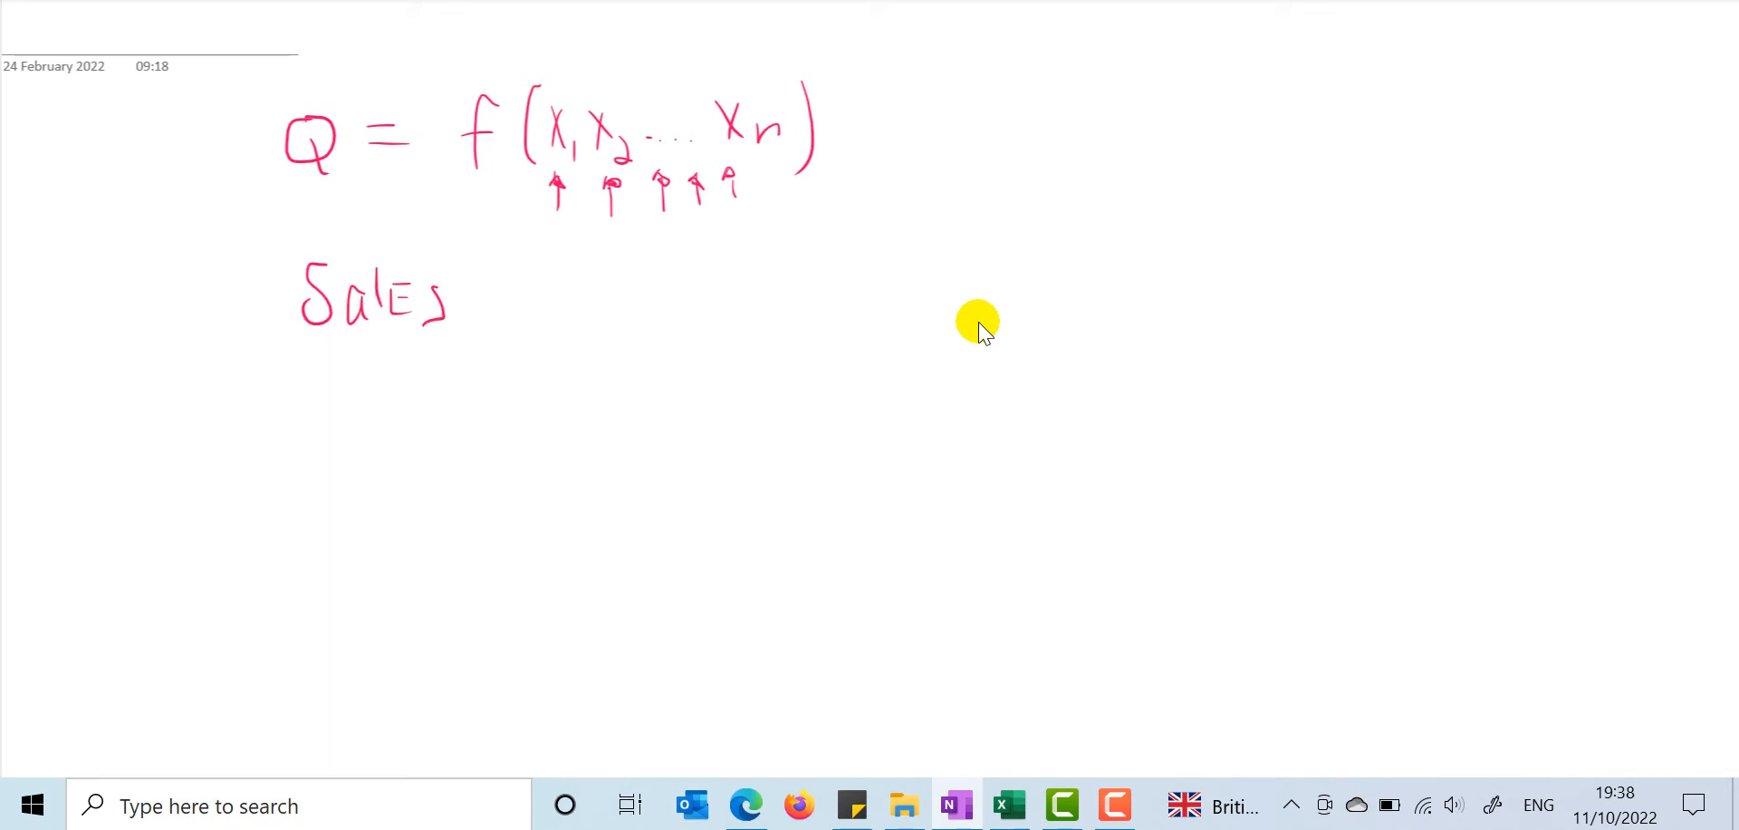
pyautogui.moveTo(485, 281)
pyautogui.mouseDown()
pyautogui.moveTo(513, 280)
pyautogui.moveTo(509, 299)
pyautogui.moveTo(550, 317)
pyautogui.mouseUp()
pyautogui.moveTo(541, 283); pyautogui.dragTo(566, 280)
pyautogui.moveTo(619, 243)
pyautogui.mouseDown()
pyautogui.moveTo(618, 319)
pyautogui.moveTo(646, 288)
pyautogui.mouseUp()
pyautogui.moveTo(669, 275)
pyautogui.mouseDown()
pyautogui.moveTo(669, 301)
pyautogui.moveTo(708, 277)
pyautogui.moveTo(759, 312)
pyautogui.mouseUp()
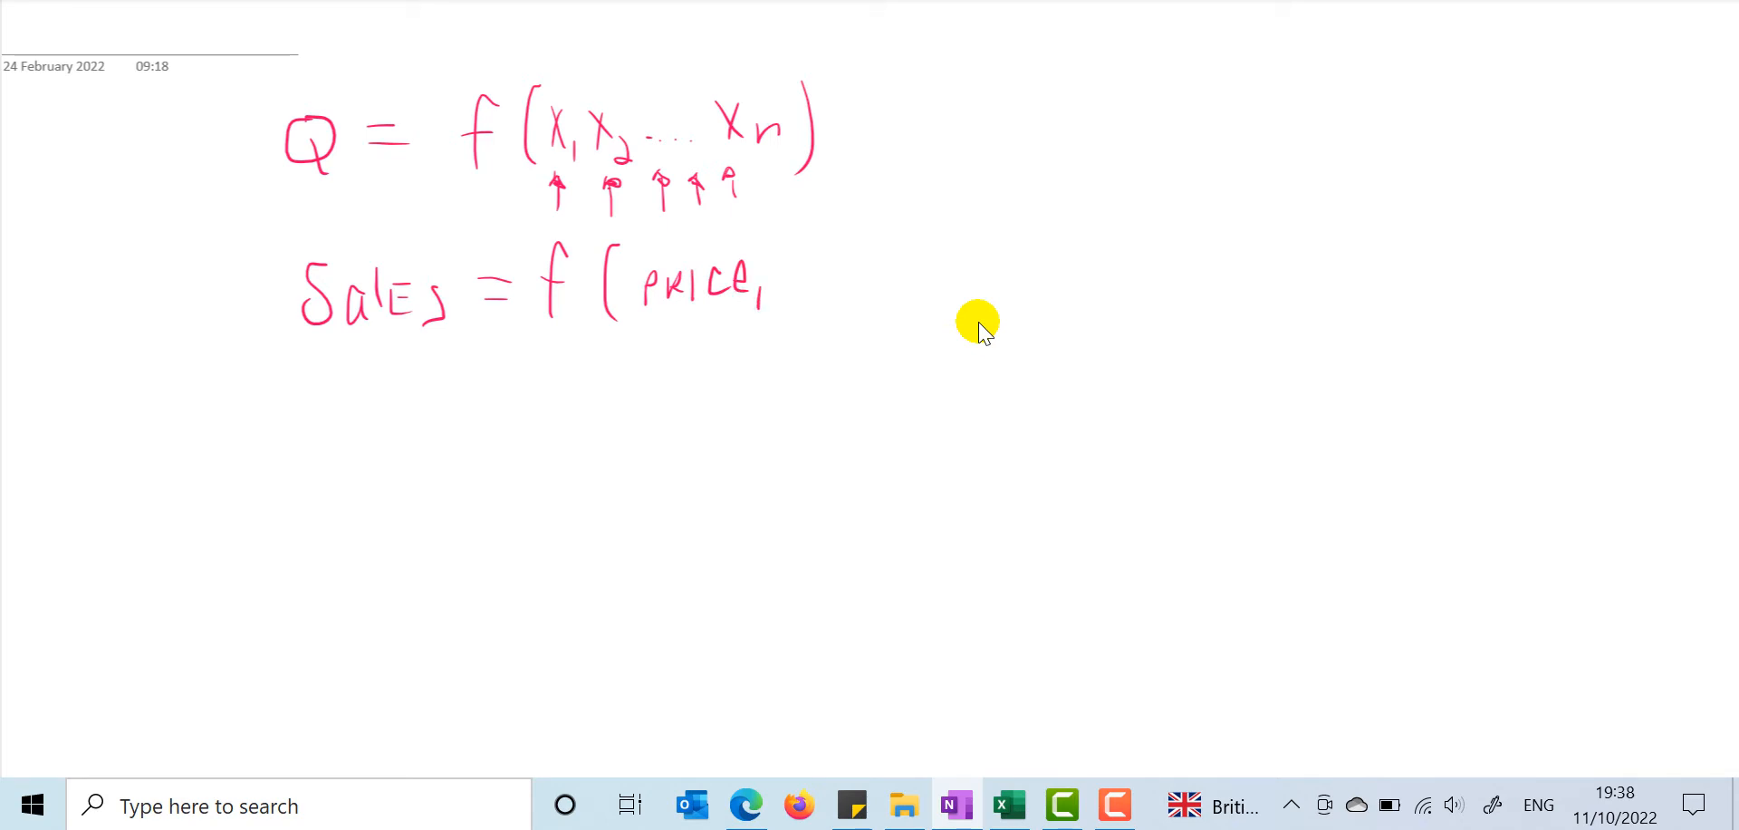
pyautogui.moveTo(792, 262); pyautogui.dragTo(791, 290)
pyautogui.moveTo(776, 262)
pyautogui.mouseDown()
pyautogui.moveTo(820, 291)
pyautogui.moveTo(852, 273)
pyautogui.moveTo(917, 283)
pyautogui.mouseUp()
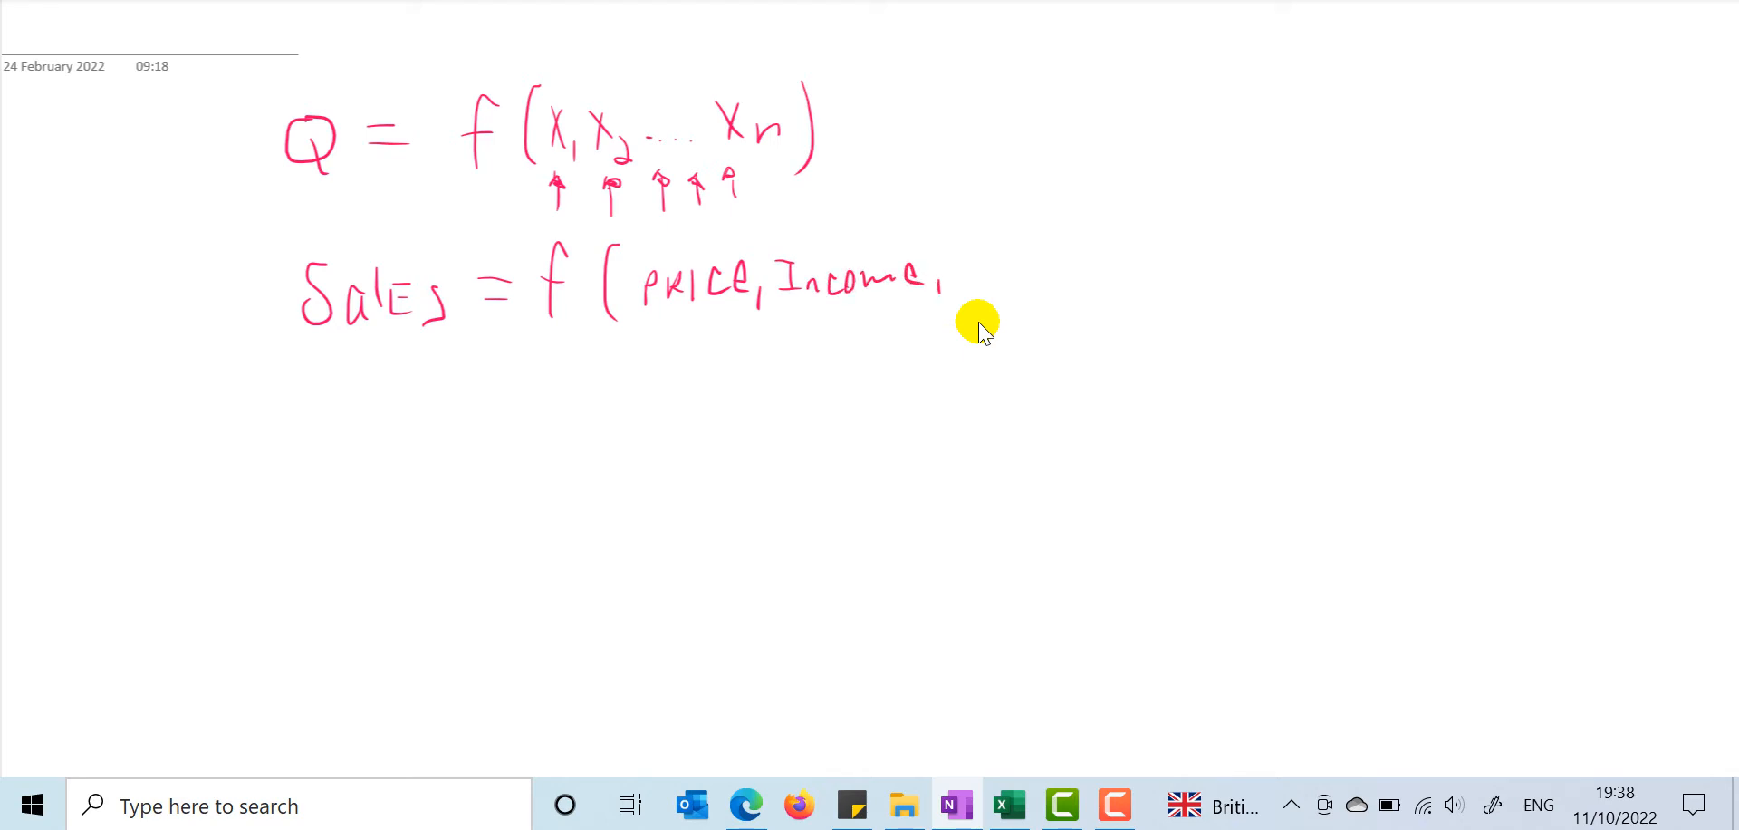
pyautogui.moveTo(968, 242)
pyautogui.mouseDown()
pyautogui.moveTo(983, 285)
pyautogui.moveTo(1060, 292)
pyautogui.mouseUp()
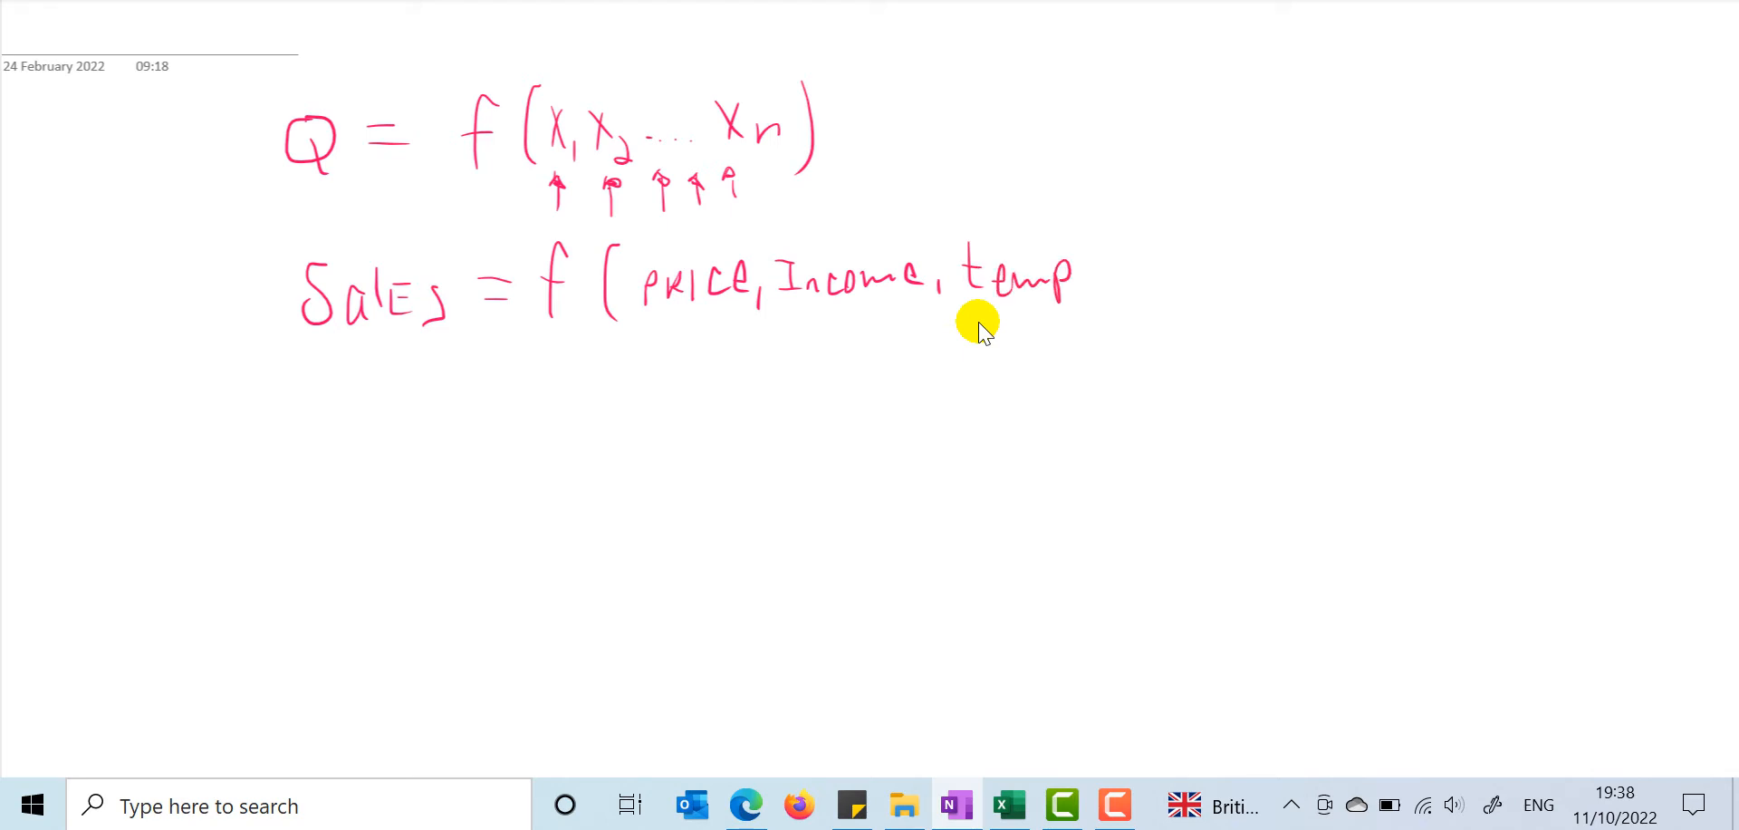
pyautogui.moveTo(1086, 233); pyautogui.dragTo(1087, 308)
pyautogui.moveTo(641, 333); pyautogui.dragTo(1077, 317)
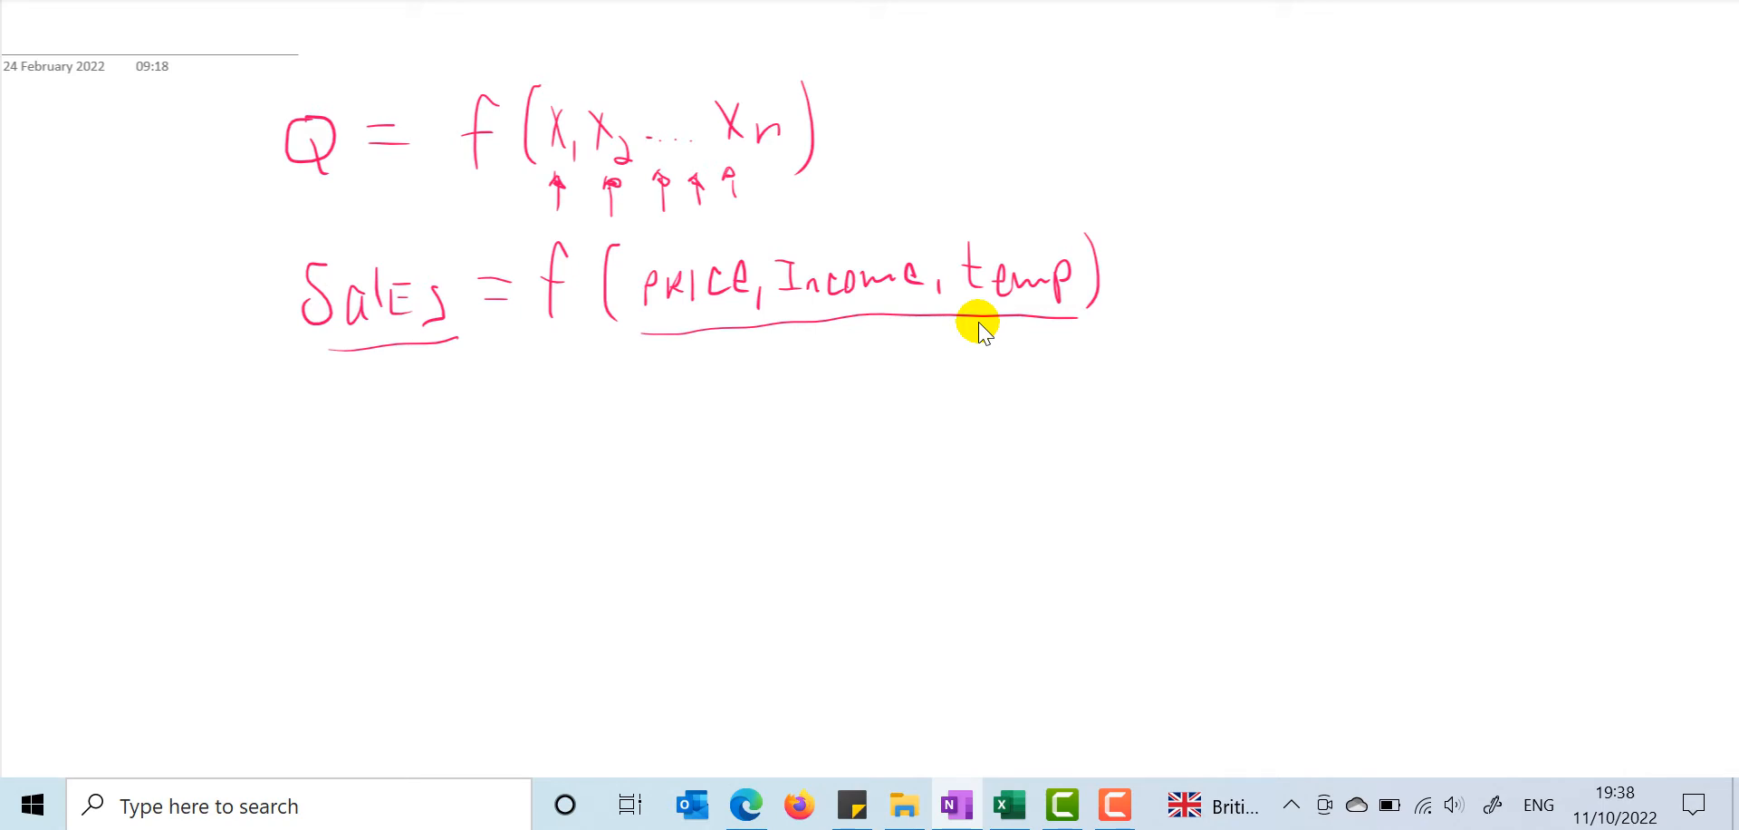
# Step: Start the linear sales equation on a new line below by handwriting Sales = β0 + β1 Price +
pyautogui.moveTo(381, 417)
pyautogui.mouseDown()
pyautogui.moveTo(352, 483)
pyautogui.moveTo(421, 483)
pyautogui.mouseUp()
pyautogui.moveTo(434, 415)
pyautogui.mouseDown()
pyautogui.moveTo(444, 481)
pyautogui.moveTo(506, 480)
pyautogui.moveTo(584, 442)
pyautogui.moveTo(579, 465)
pyautogui.mouseUp()
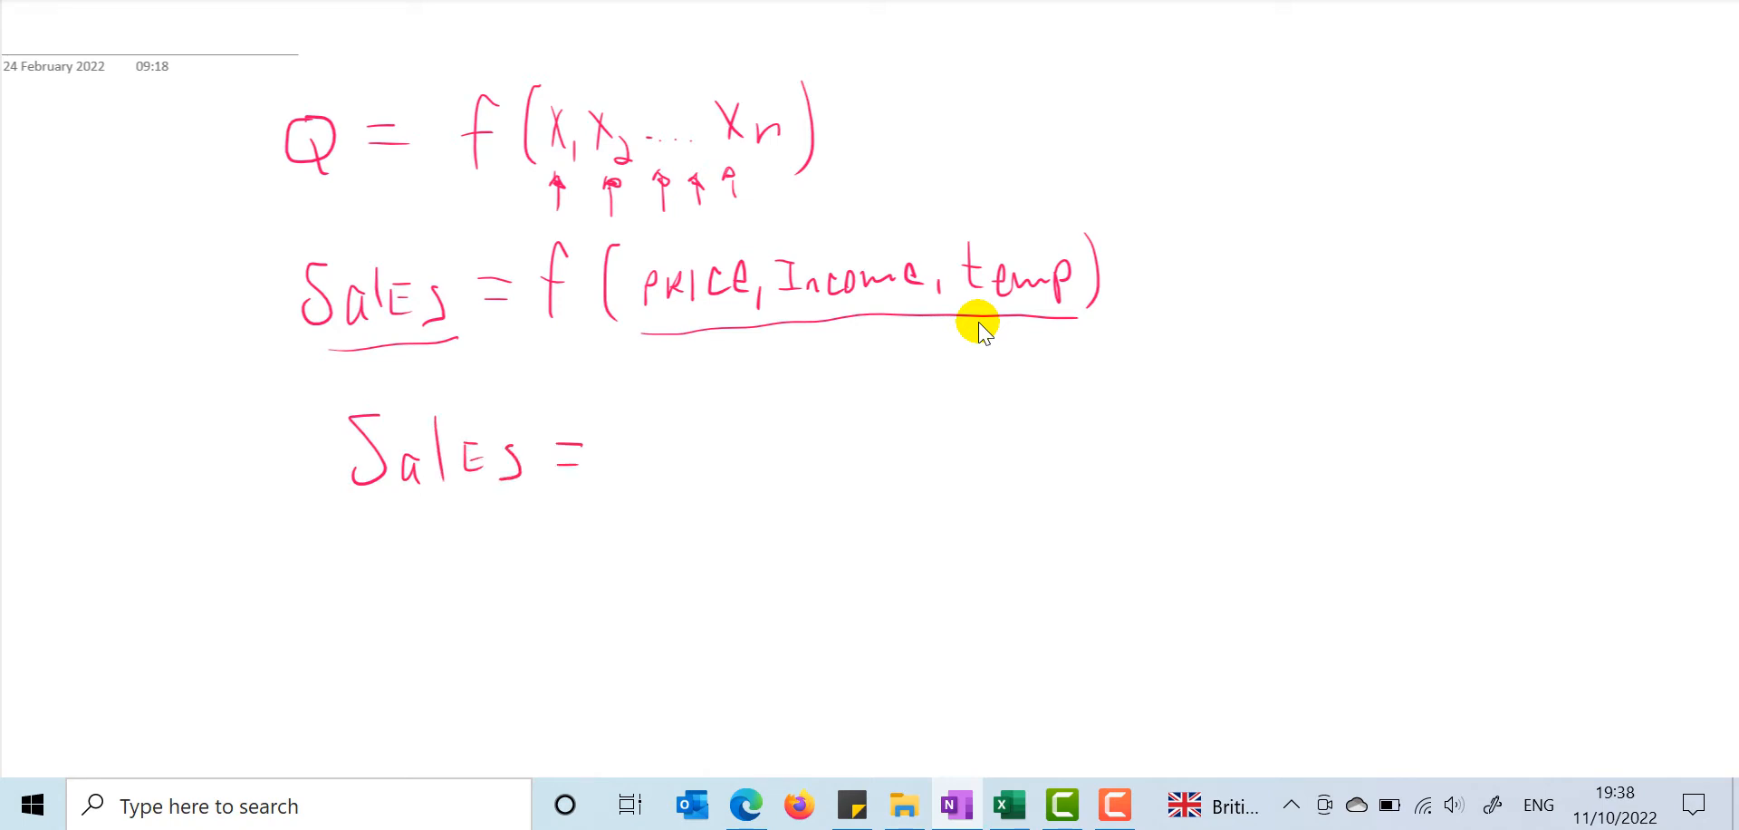
pyautogui.moveTo(621, 413)
pyautogui.mouseDown()
pyautogui.moveTo(612, 509)
pyautogui.moveTo(632, 469)
pyautogui.moveTo(669, 482)
pyautogui.moveTo(735, 445)
pyautogui.moveTo(719, 462)
pyautogui.mouseUp()
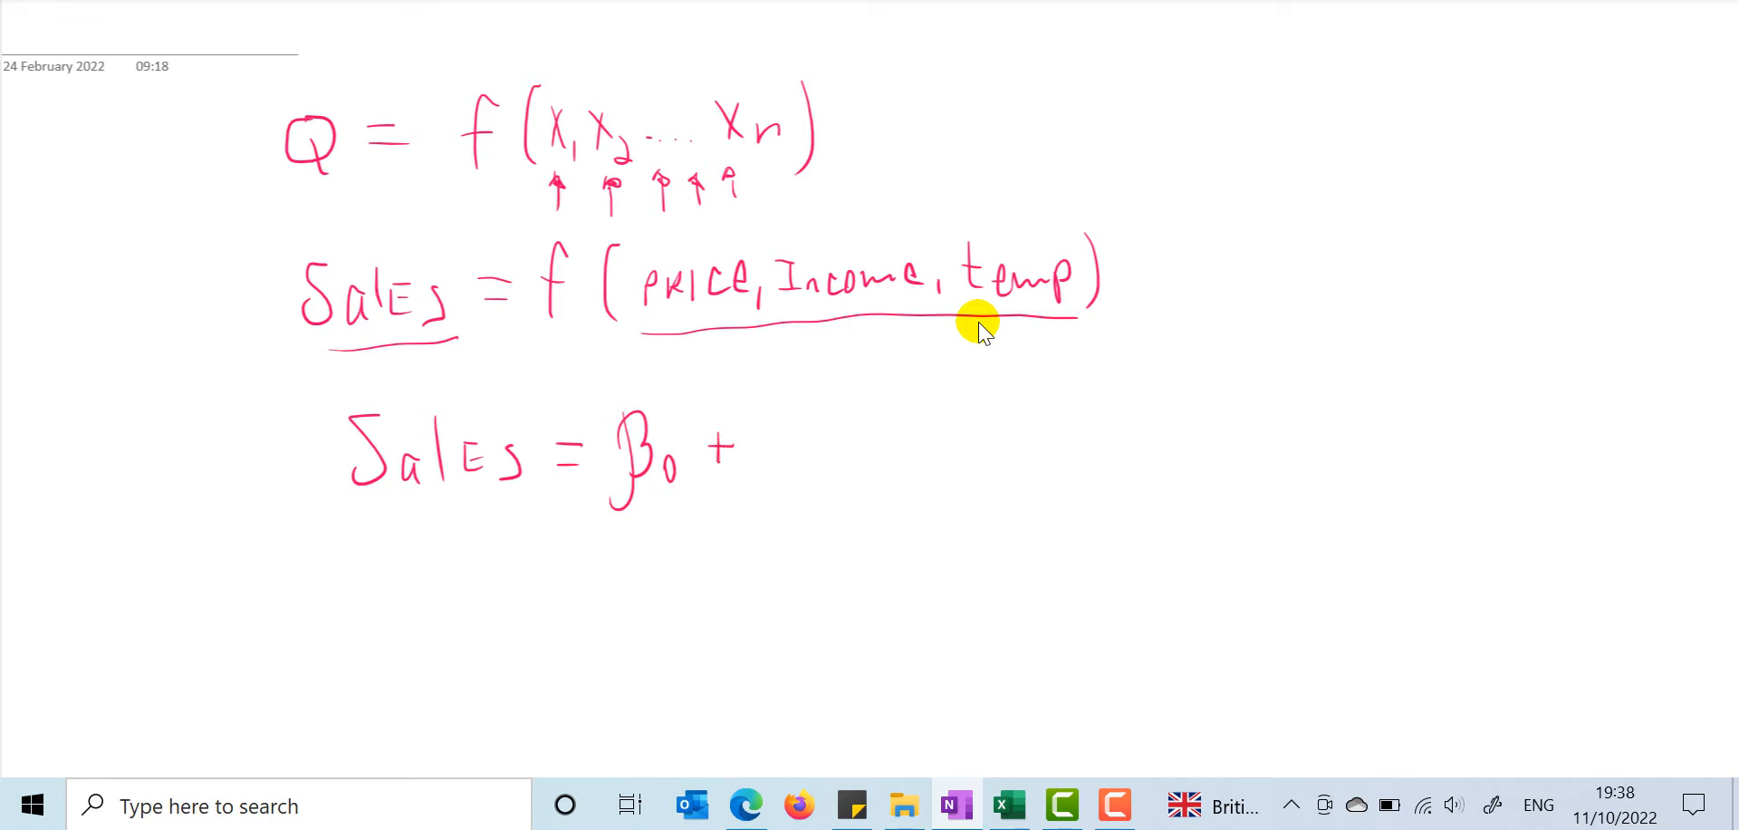
pyautogui.moveTo(767, 416); pyautogui.dragTo(763, 483)
pyautogui.moveTo(767, 413)
pyautogui.mouseDown()
pyautogui.moveTo(784, 432)
pyautogui.moveTo(774, 480)
pyautogui.mouseUp()
pyautogui.moveTo(801, 450)
pyautogui.mouseDown()
pyautogui.moveTo(800, 477)
pyautogui.moveTo(820, 448)
pyautogui.moveTo(856, 462)
pyautogui.mouseUp()
pyautogui.moveTo(865, 433)
pyautogui.mouseDown()
pyautogui.moveTo(865, 463)
pyautogui.moveTo(906, 460)
pyautogui.moveTo(924, 433)
pyautogui.mouseUp()
pyautogui.moveTo(907, 447); pyautogui.dragTo(920, 446)
pyautogui.moveTo(907, 460)
pyautogui.mouseDown()
pyautogui.moveTo(952, 476)
pyautogui.moveTo(981, 443)
pyautogui.moveTo(951, 457)
pyautogui.mouseUp()
# Step: Complete the sales equation with β2 Income + β3 temp and draw a box around the whole equation
pyautogui.moveTo(1003, 413); pyautogui.dragTo(1003, 484)
pyautogui.moveTo(1005, 417)
pyautogui.mouseDown()
pyautogui.moveTo(1008, 446)
pyautogui.moveTo(1051, 467)
pyautogui.mouseUp()
pyautogui.moveTo(1076, 410)
pyautogui.mouseDown()
pyautogui.moveTo(1076, 444)
pyautogui.moveTo(1088, 404)
pyautogui.mouseUp()
pyautogui.moveTo(1067, 446); pyautogui.dragTo(1138, 444)
pyautogui.moveTo(1161, 421); pyautogui.dragTo(1162, 440)
pyautogui.moveTo(1170, 434)
pyautogui.mouseDown()
pyautogui.moveTo(1182, 419)
pyautogui.moveTo(1226, 438)
pyautogui.moveTo(1323, 417)
pyautogui.mouseUp()
pyautogui.moveTo(1307, 400)
pyautogui.mouseDown()
pyautogui.moveTo(1308, 438)
pyautogui.moveTo(1350, 386)
pyautogui.moveTo(1366, 427)
pyautogui.mouseUp()
pyautogui.moveTo(1373, 413); pyautogui.dragTo(1377, 443)
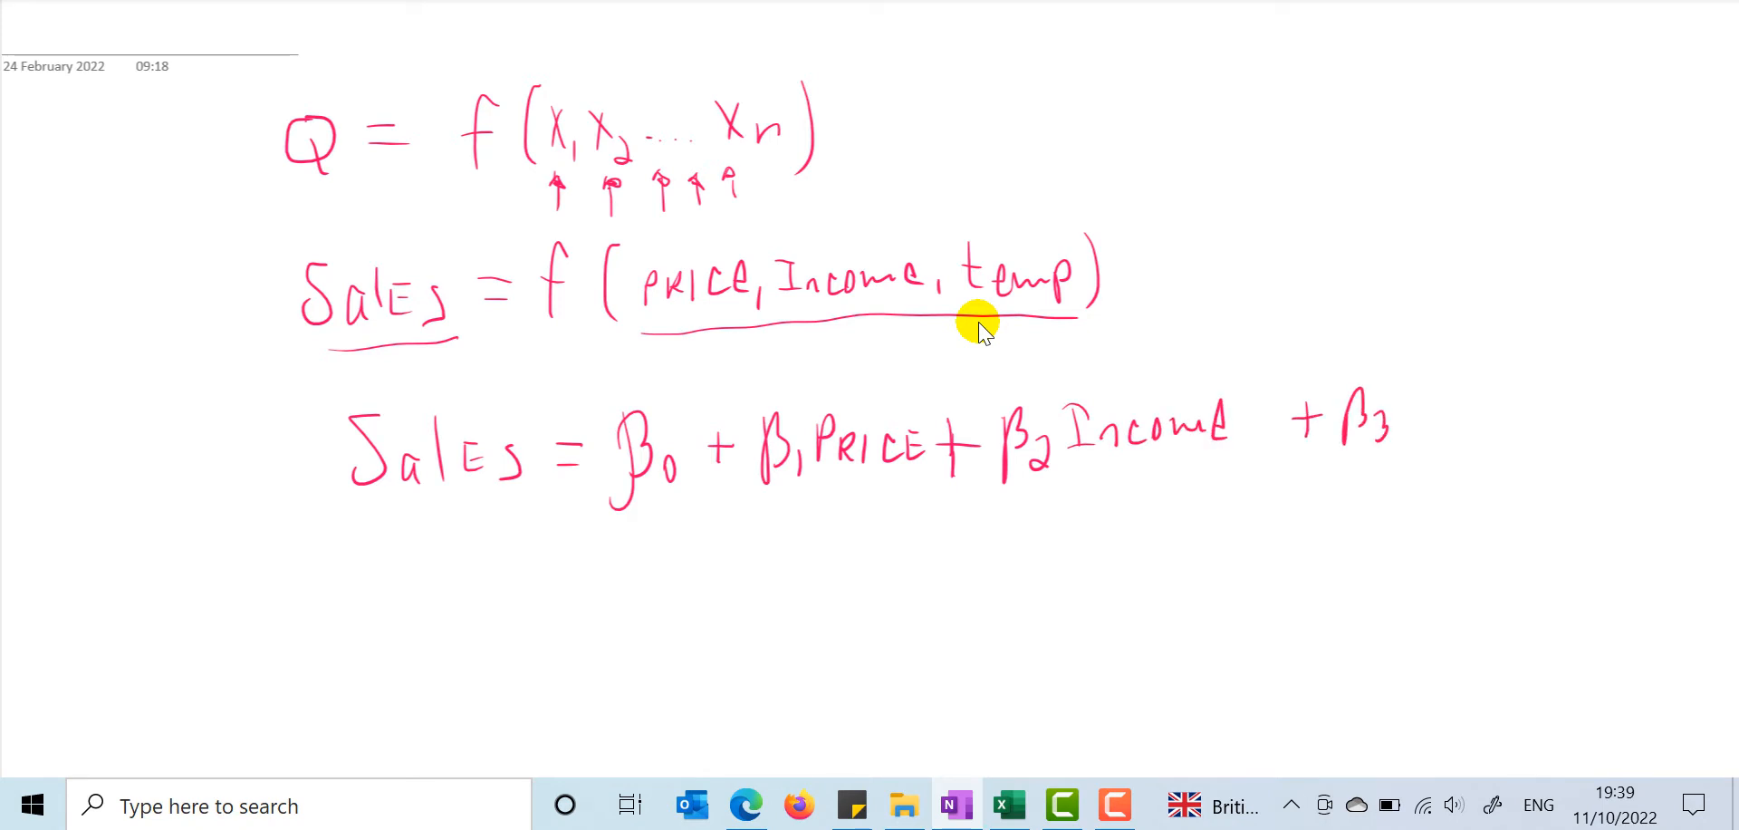
pyautogui.moveTo(1404, 374)
pyautogui.mouseDown()
pyautogui.moveTo(1406, 425)
pyautogui.moveTo(1418, 399)
pyautogui.mouseUp()
pyautogui.moveTo(1422, 413)
pyautogui.mouseDown()
pyautogui.moveTo(1472, 418)
pyautogui.moveTo(1495, 447)
pyautogui.mouseUp()
pyautogui.moveTo(1492, 399); pyautogui.dragTo(1507, 412)
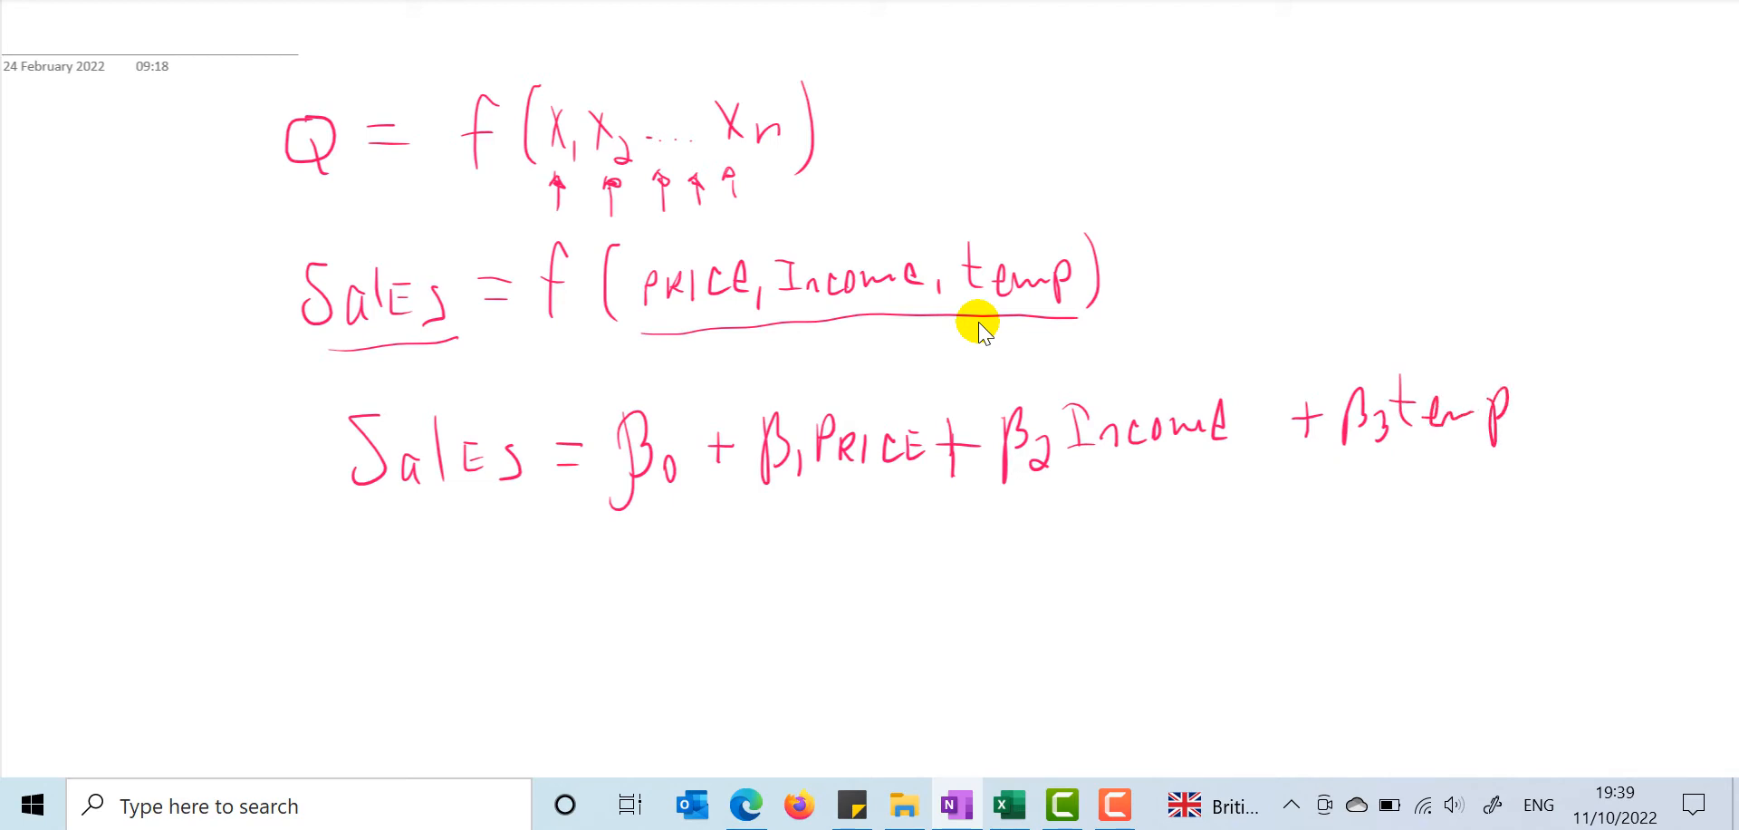
pyautogui.click(1522, 415)
pyautogui.moveTo(1533, 340)
pyautogui.mouseDown()
pyautogui.moveTo(1543, 437)
pyautogui.moveTo(1144, 509)
pyautogui.moveTo(408, 580)
pyautogui.moveTo(278, 413)
pyautogui.moveTo(794, 354)
pyautogui.moveTo(1231, 332)
pyautogui.moveTo(1547, 343)
pyautogui.mouseUp()
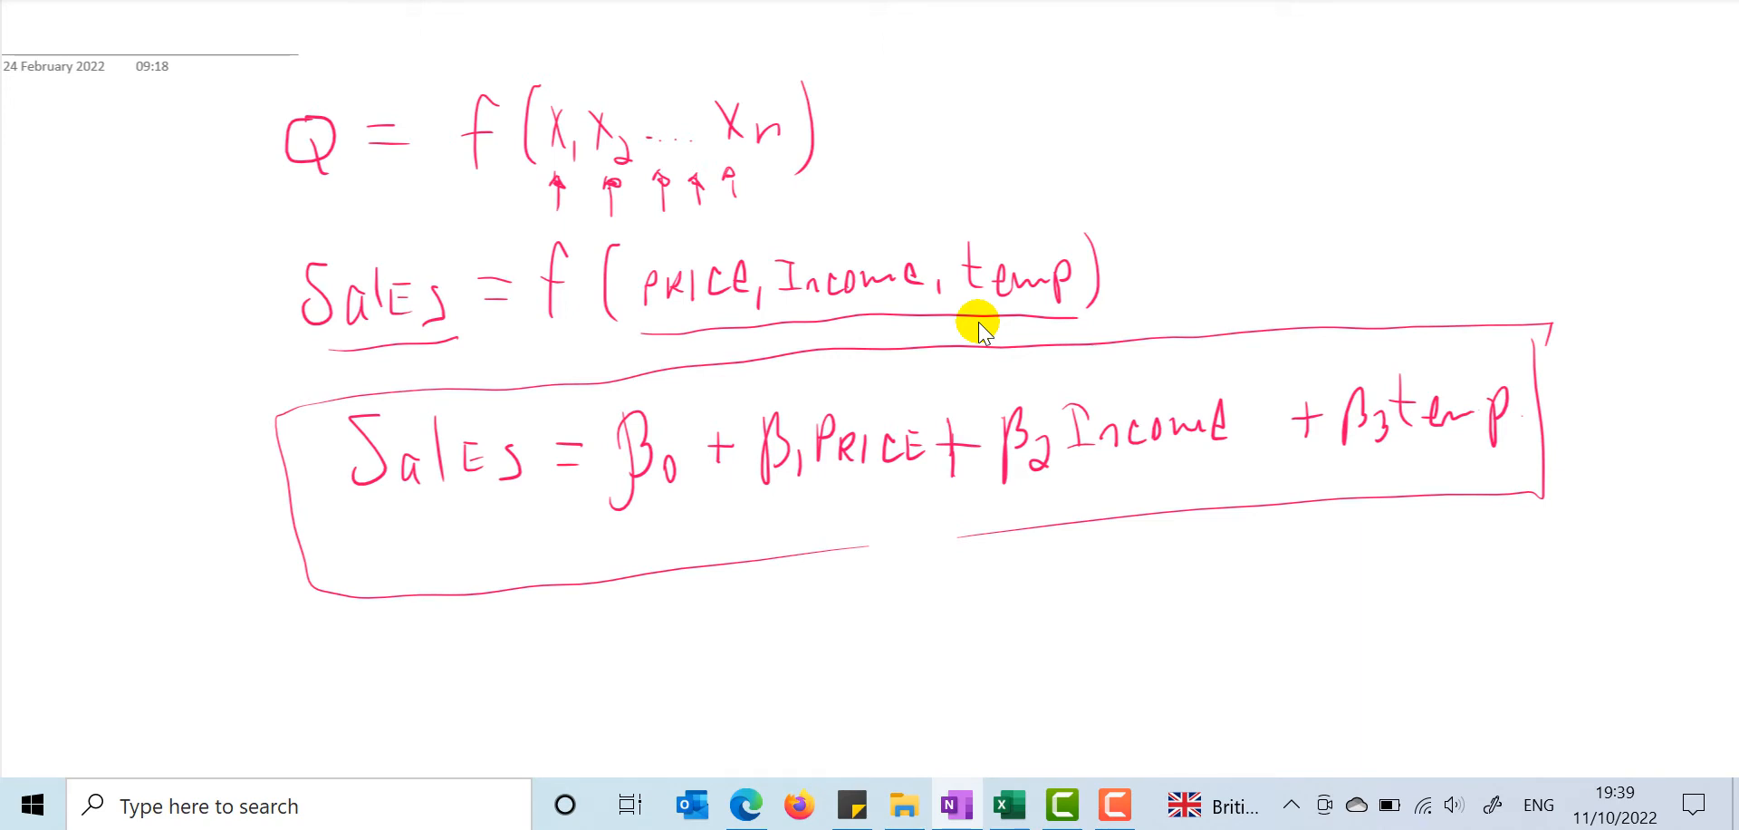
# Step: Handwrite the simple regression equation Sales = β0 + β1 Price below the boxed equation
pyautogui.moveTo(721, 620)
pyautogui.mouseDown()
pyautogui.moveTo(704, 674)
pyautogui.moveTo(776, 665)
pyautogui.mouseUp()
pyautogui.moveTo(787, 608)
pyautogui.mouseDown()
pyautogui.moveTo(793, 666)
pyautogui.moveTo(837, 679)
pyautogui.moveTo(923, 634)
pyautogui.moveTo(929, 651)
pyautogui.mouseUp()
pyautogui.moveTo(972, 660)
pyautogui.mouseDown()
pyautogui.moveTo(995, 625)
pyautogui.moveTo(997, 641)
pyautogui.mouseUp()
pyautogui.moveTo(1016, 623)
pyautogui.mouseDown()
pyautogui.moveTo(1071, 619)
pyautogui.moveTo(1054, 639)
pyautogui.moveTo(1132, 612)
pyautogui.moveTo(1152, 636)
pyautogui.moveTo(1200, 593)
pyautogui.mouseUp()
pyautogui.moveTo(1211, 596); pyautogui.dragTo(1231, 624)
pyautogui.moveTo(1240, 589)
pyautogui.mouseDown()
pyautogui.moveTo(1240, 616)
pyautogui.moveTo(1282, 625)
pyautogui.moveTo(1314, 601)
pyautogui.mouseUp()
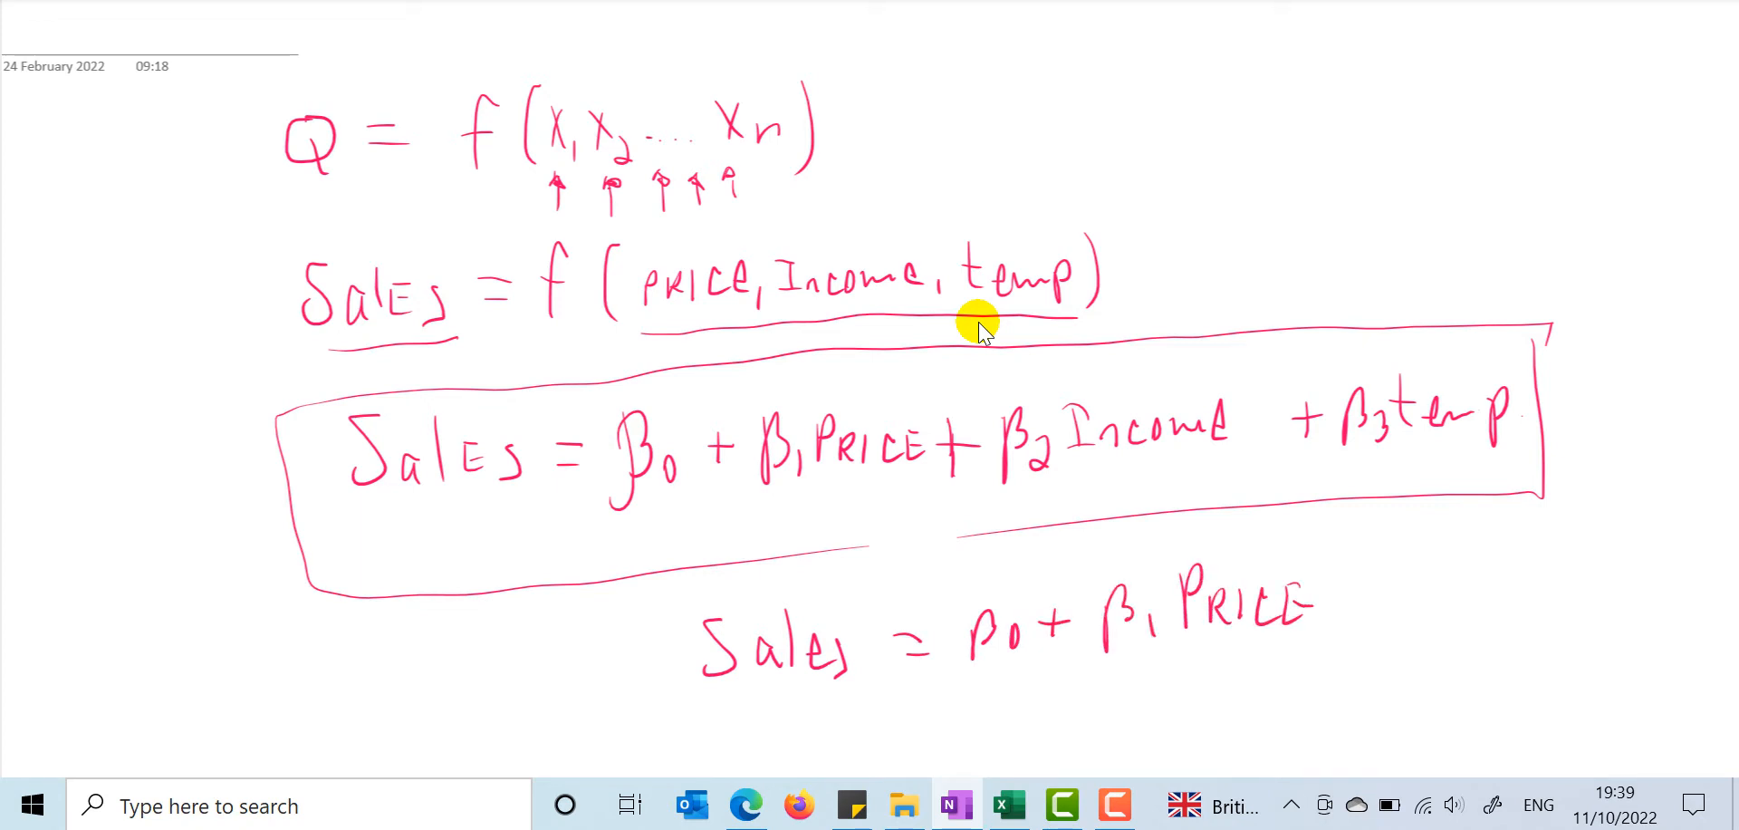
# Step: Switch back to Excel and select cell G3 in the soft drinks sheet
pyautogui.click(1010, 801)
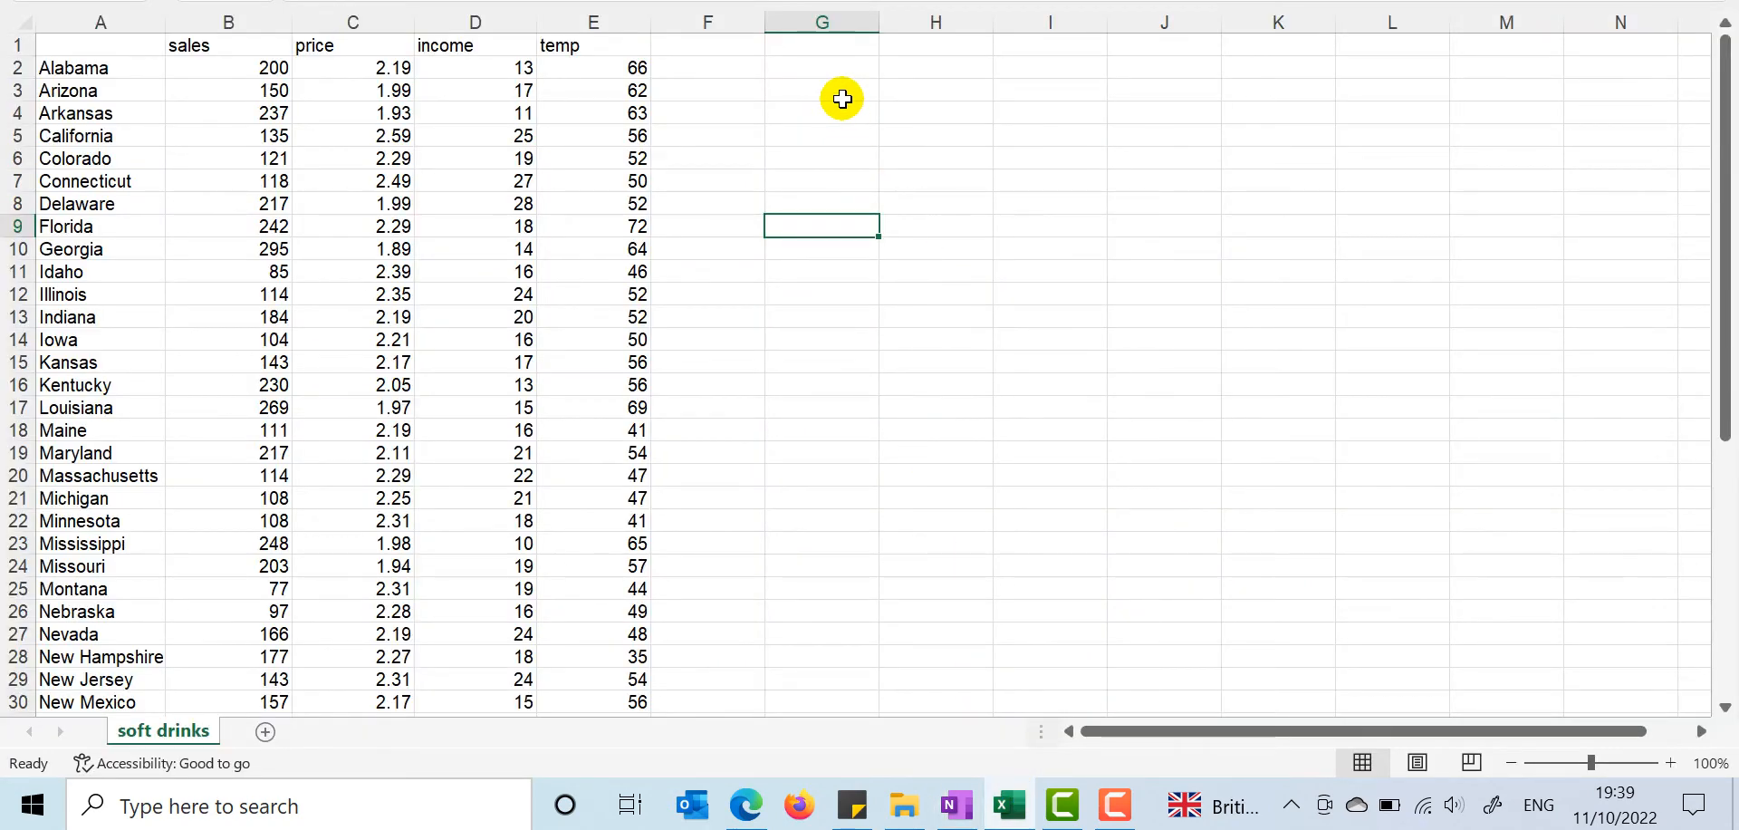
pyautogui.click(842, 94)
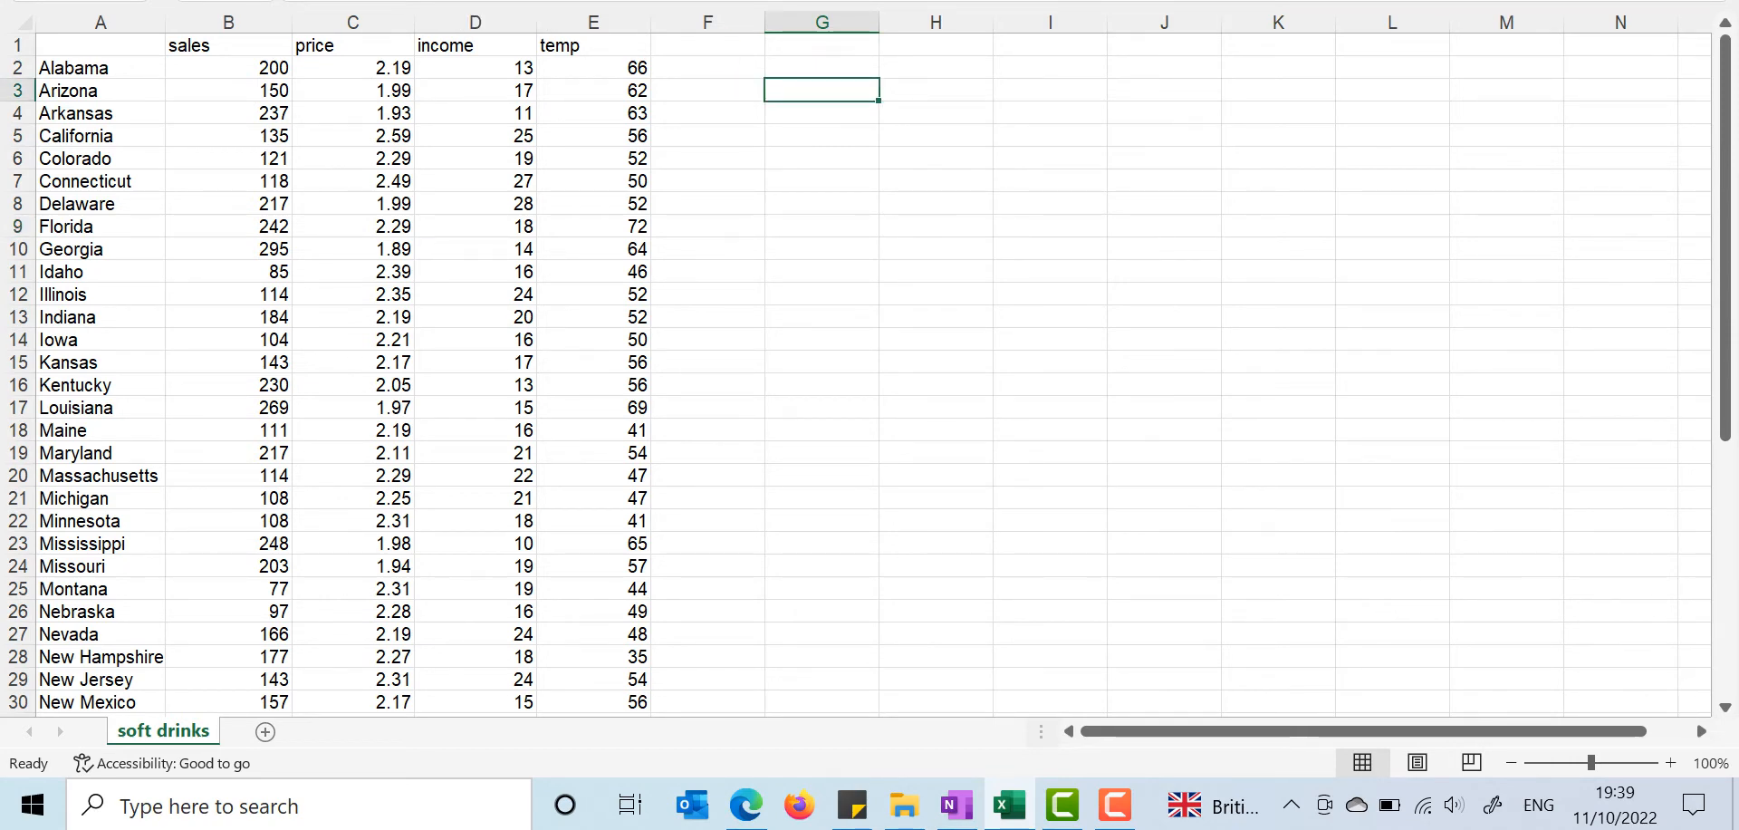
# Step: Start the Regression tool from the Data Analysis tools for the soft drinks data
pyautogui.click(156, 0)
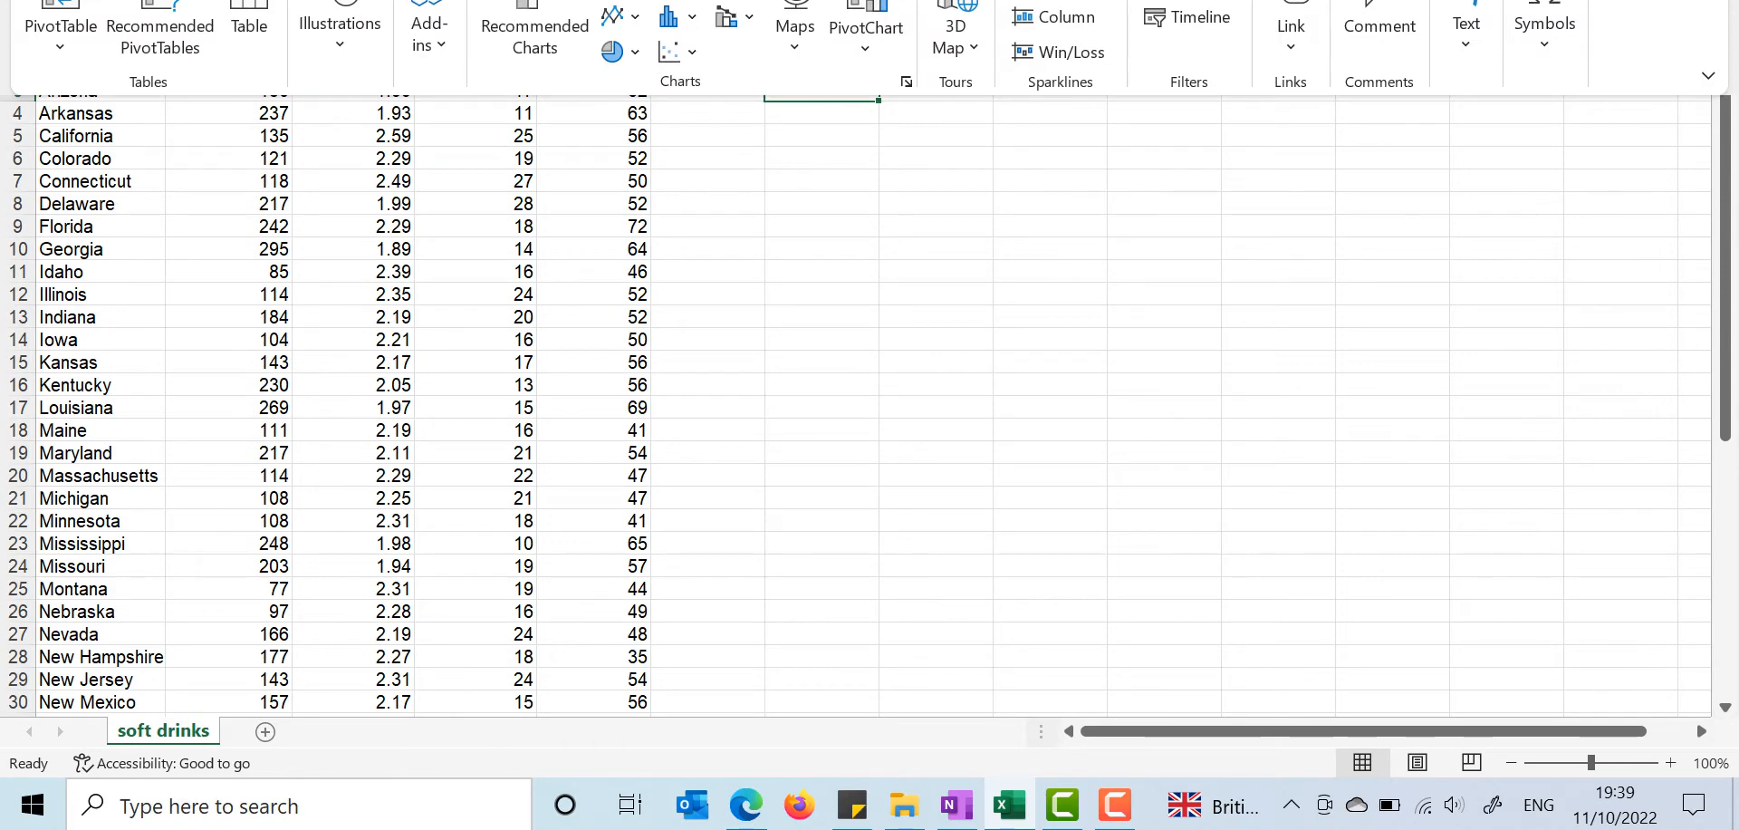
pyautogui.press('Escape')
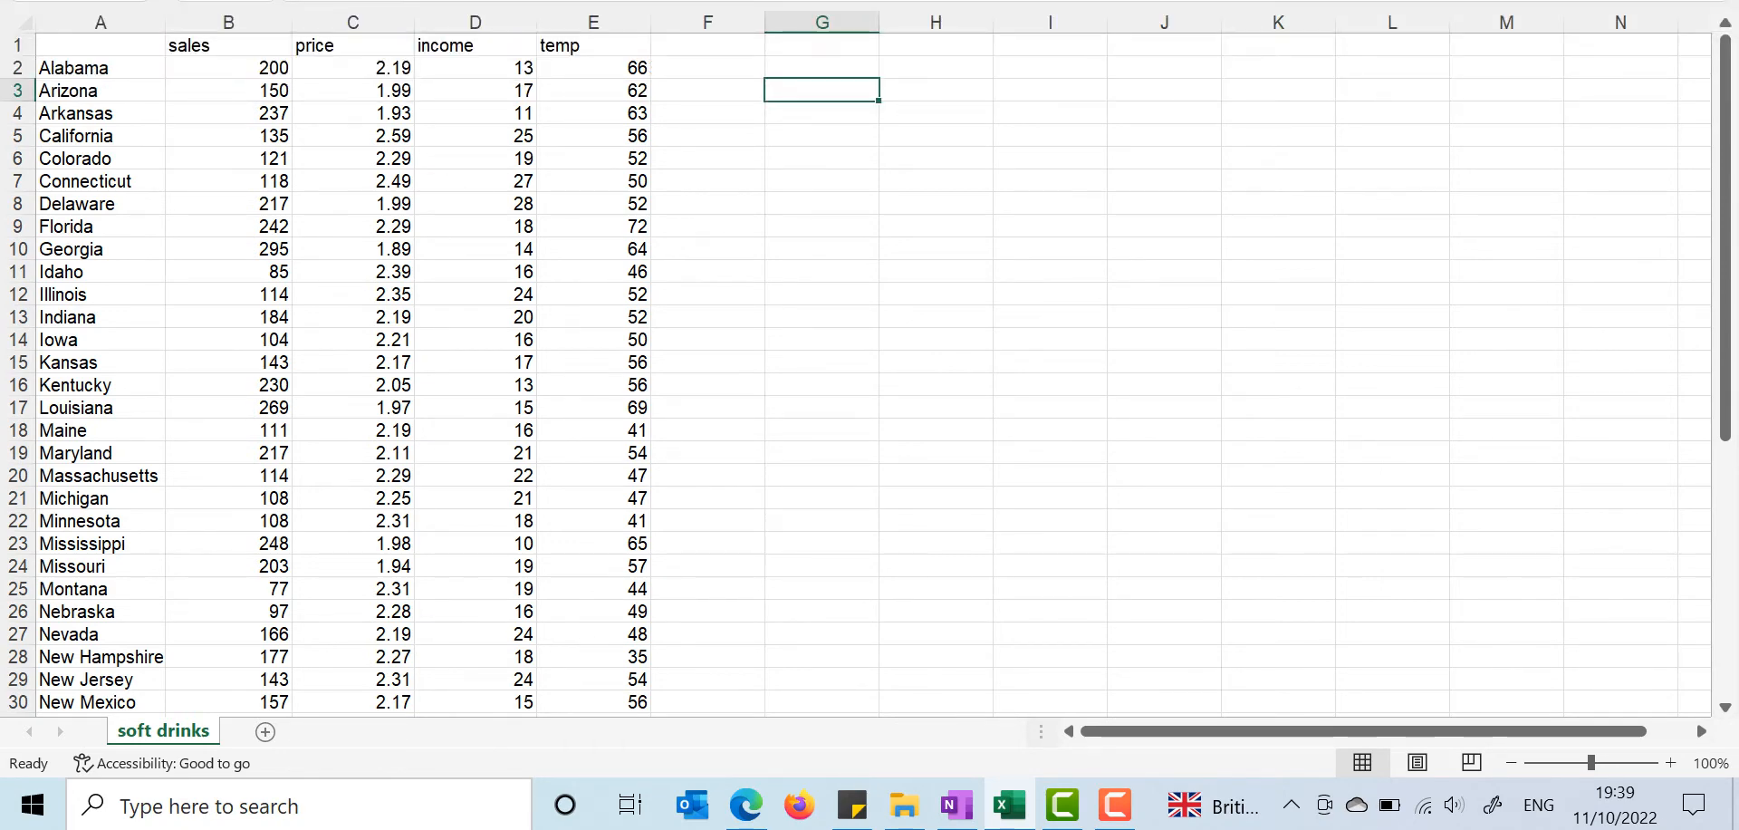
pyautogui.click(494, 0)
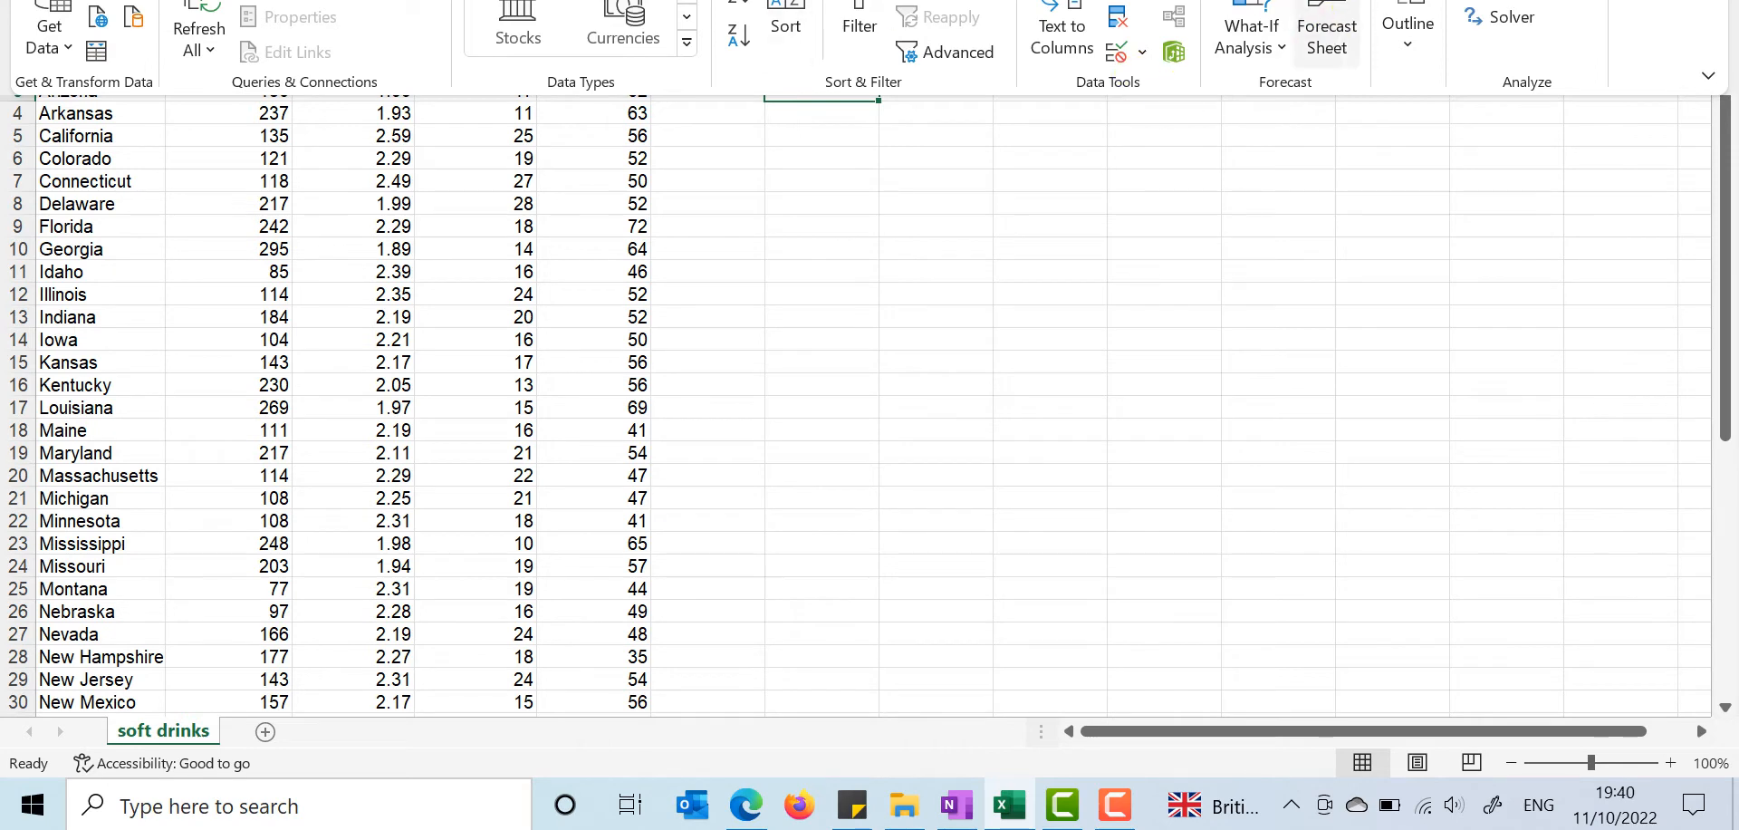
pyautogui.click(1531, 0)
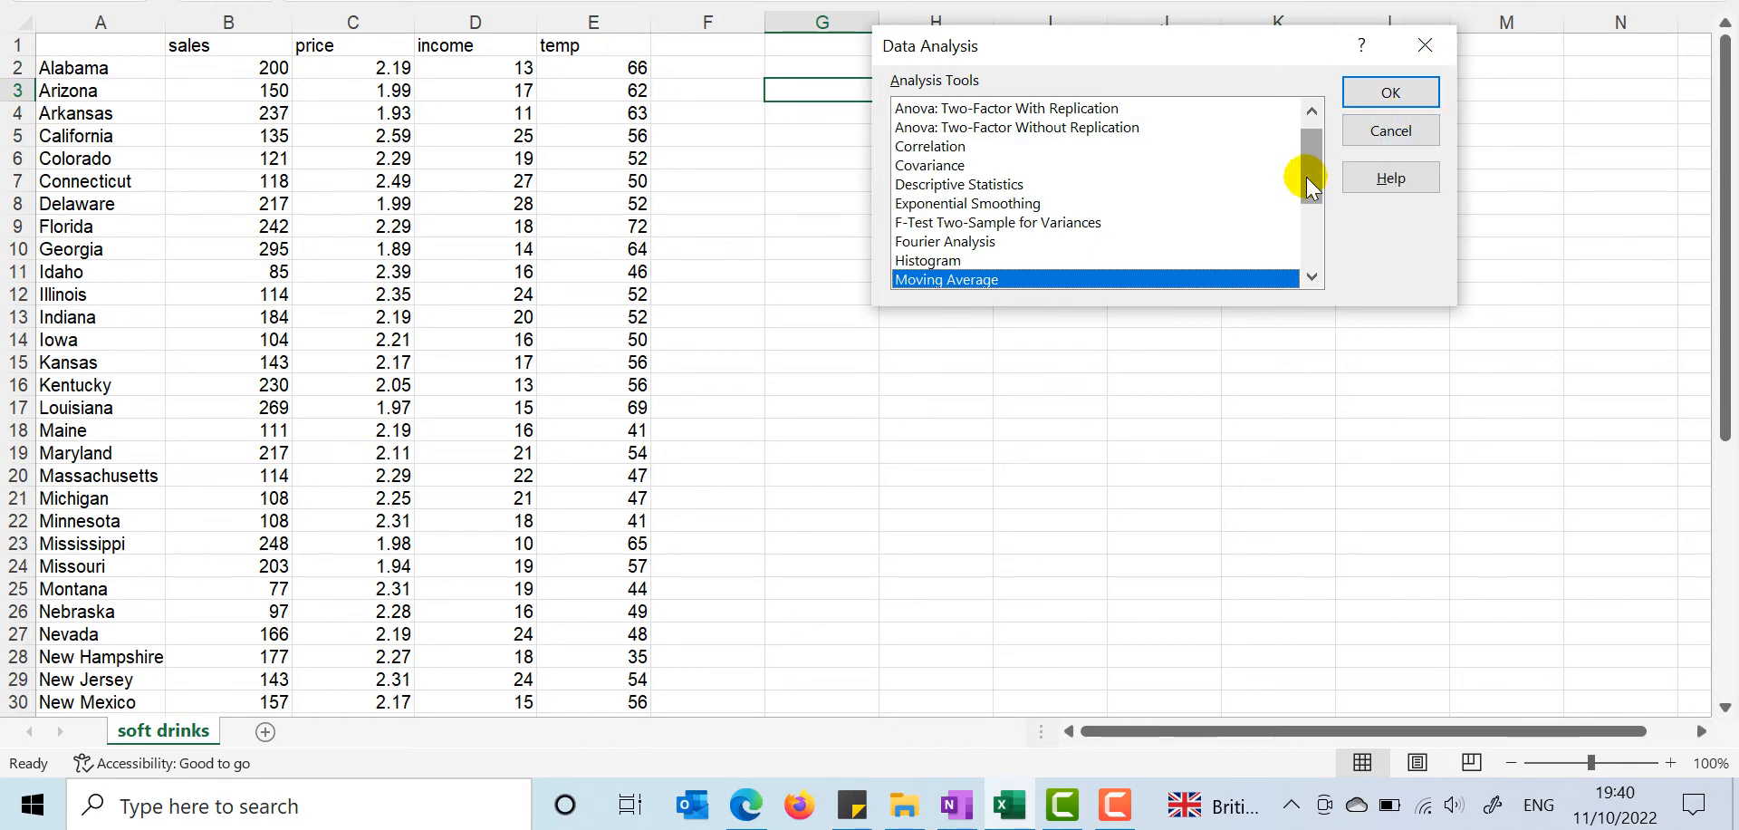
pyautogui.moveTo(1306, 177); pyautogui.dragTo(1308, 216)
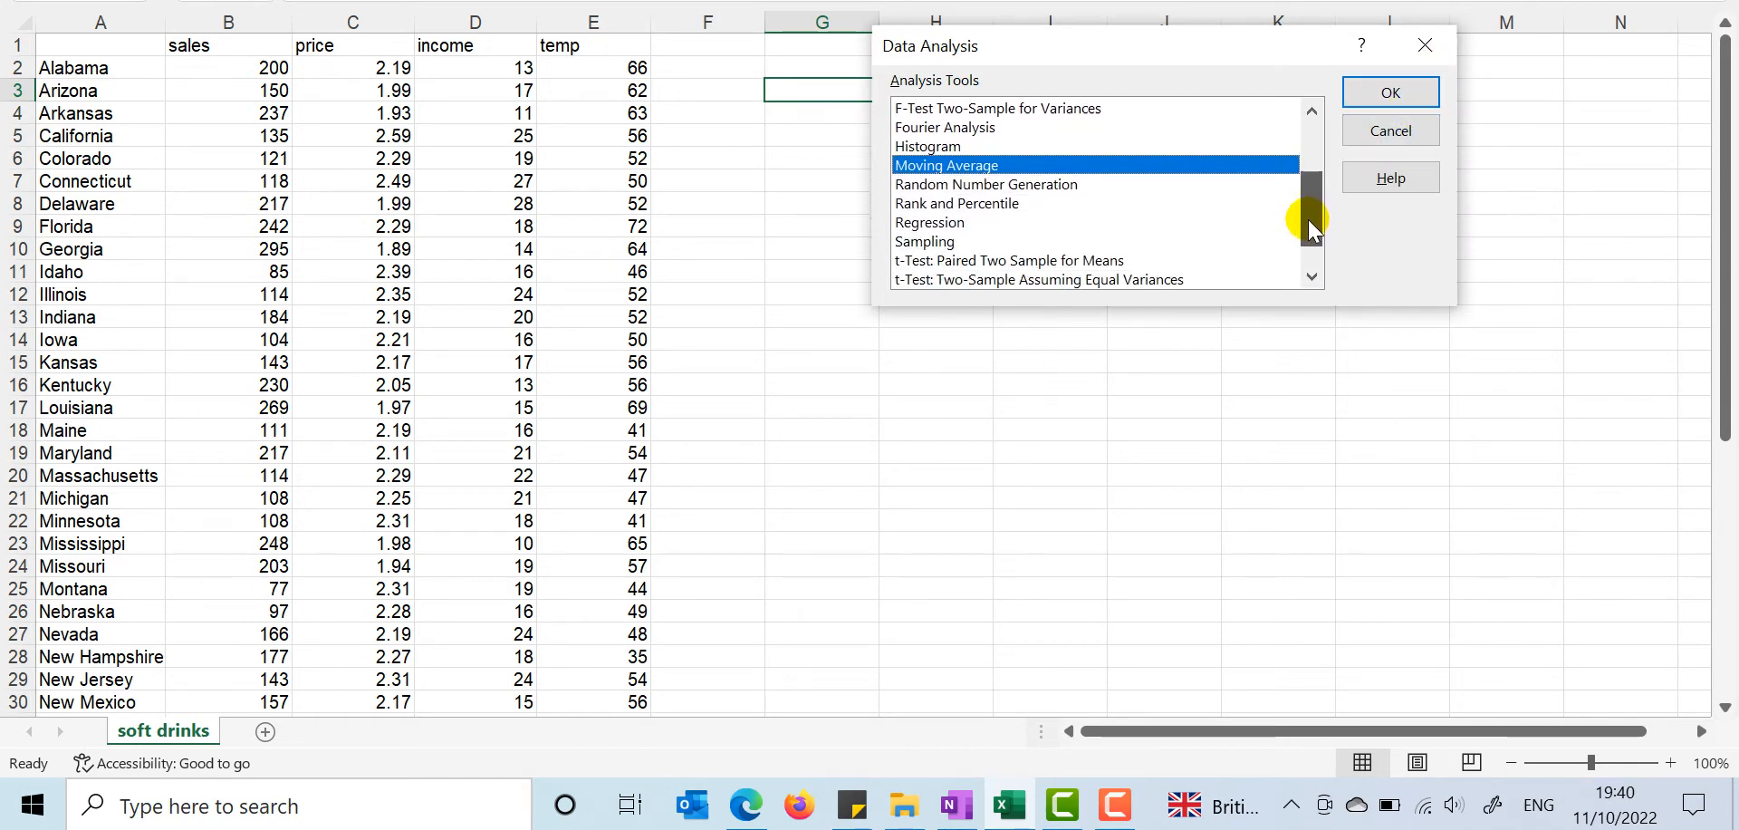
pyautogui.click(1139, 221)
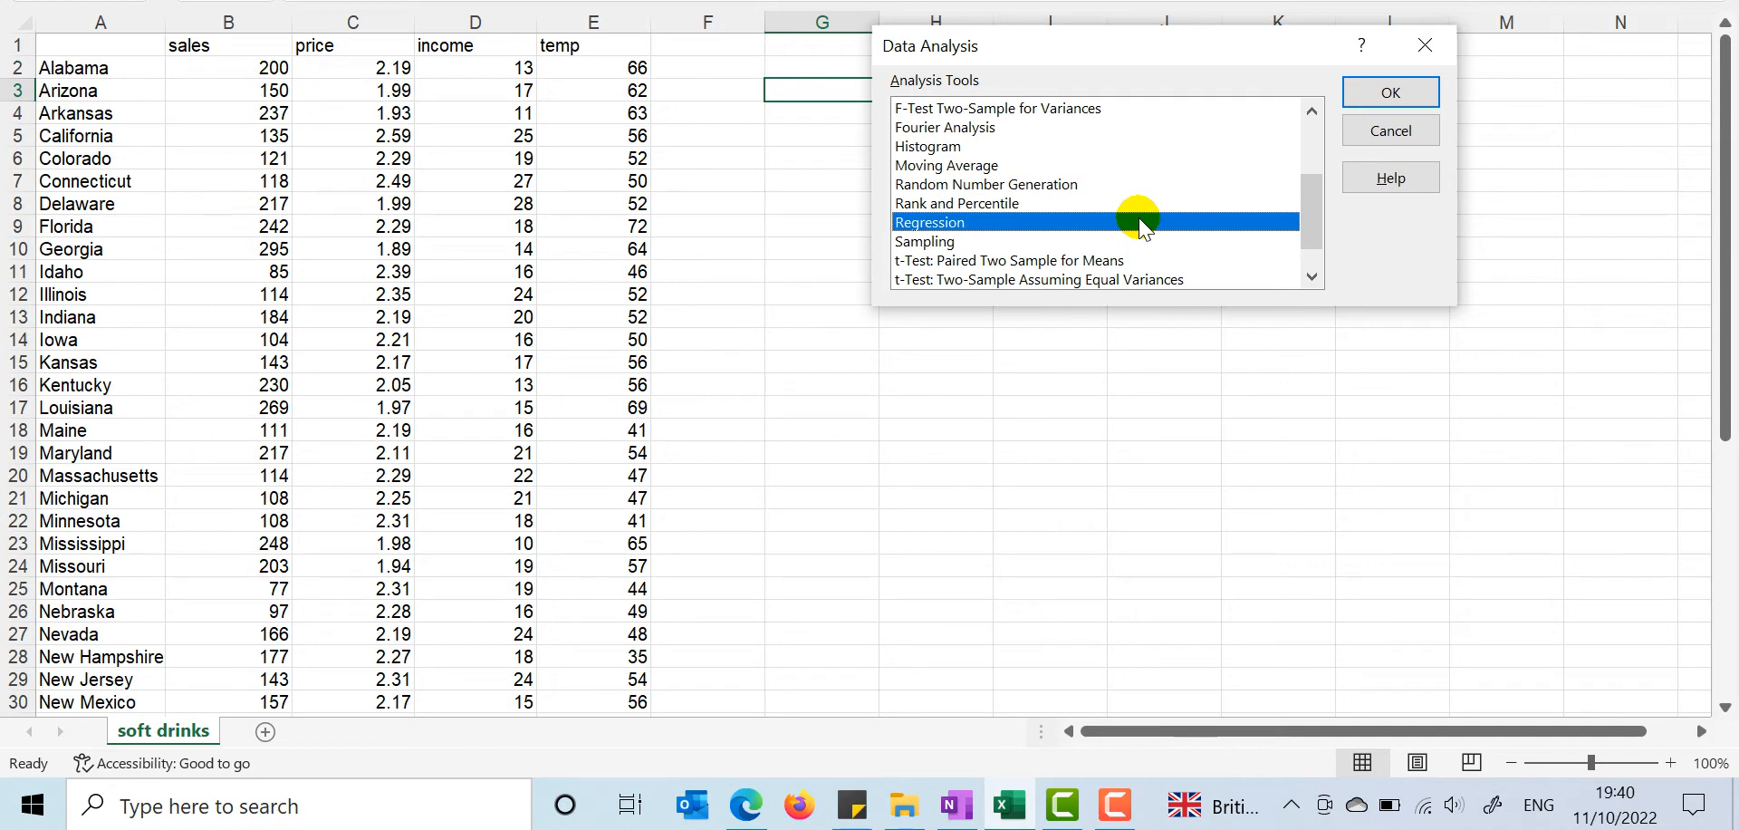
pyautogui.click(1379, 93)
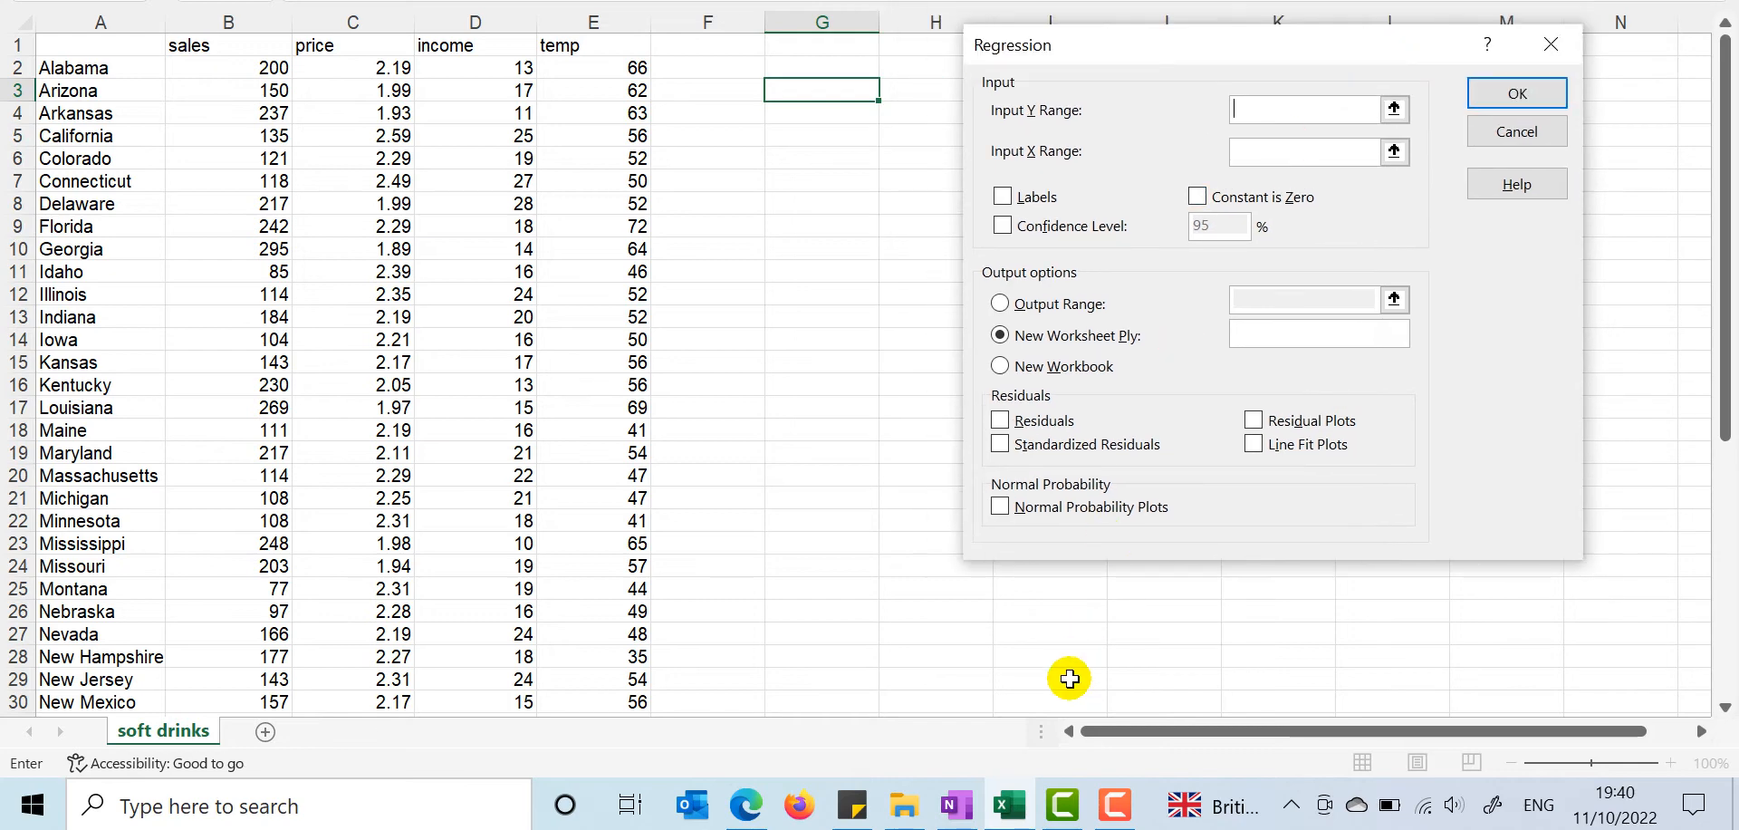
# Step: Switch to the OneNote page and draw a box around the simple equation Sales = β0 + β1 Price
pyautogui.click(956, 805)
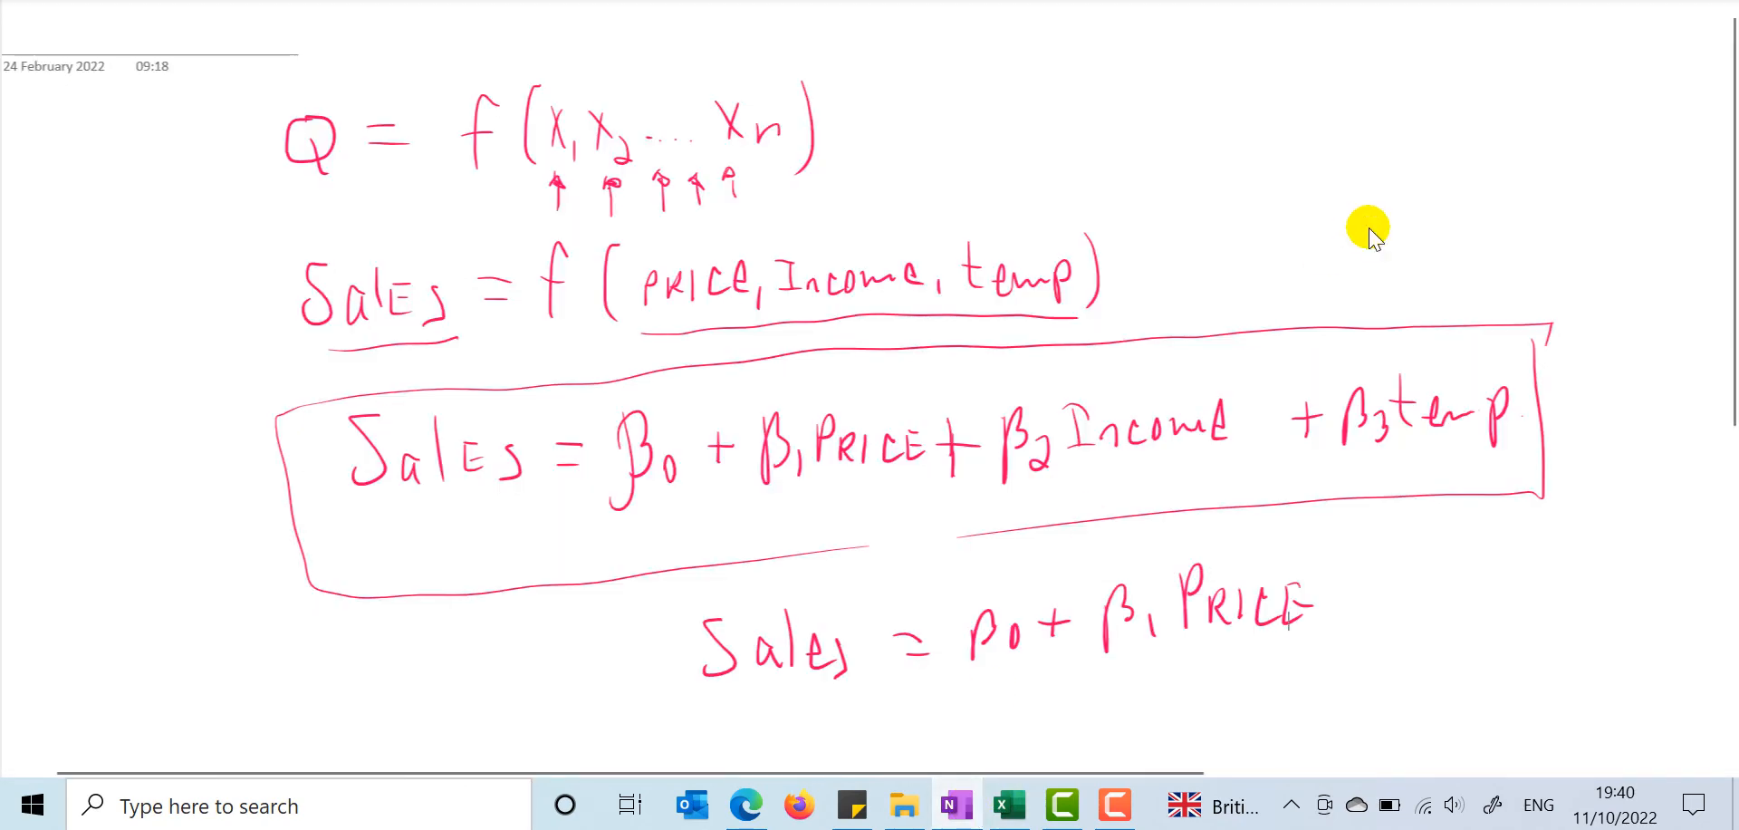
pyautogui.moveTo(674, 585)
pyautogui.mouseDown()
pyautogui.moveTo(673, 644)
pyautogui.moveTo(890, 722)
pyautogui.moveTo(1343, 691)
pyautogui.moveTo(1363, 548)
pyautogui.moveTo(761, 555)
pyautogui.moveTo(641, 587)
pyautogui.mouseUp()
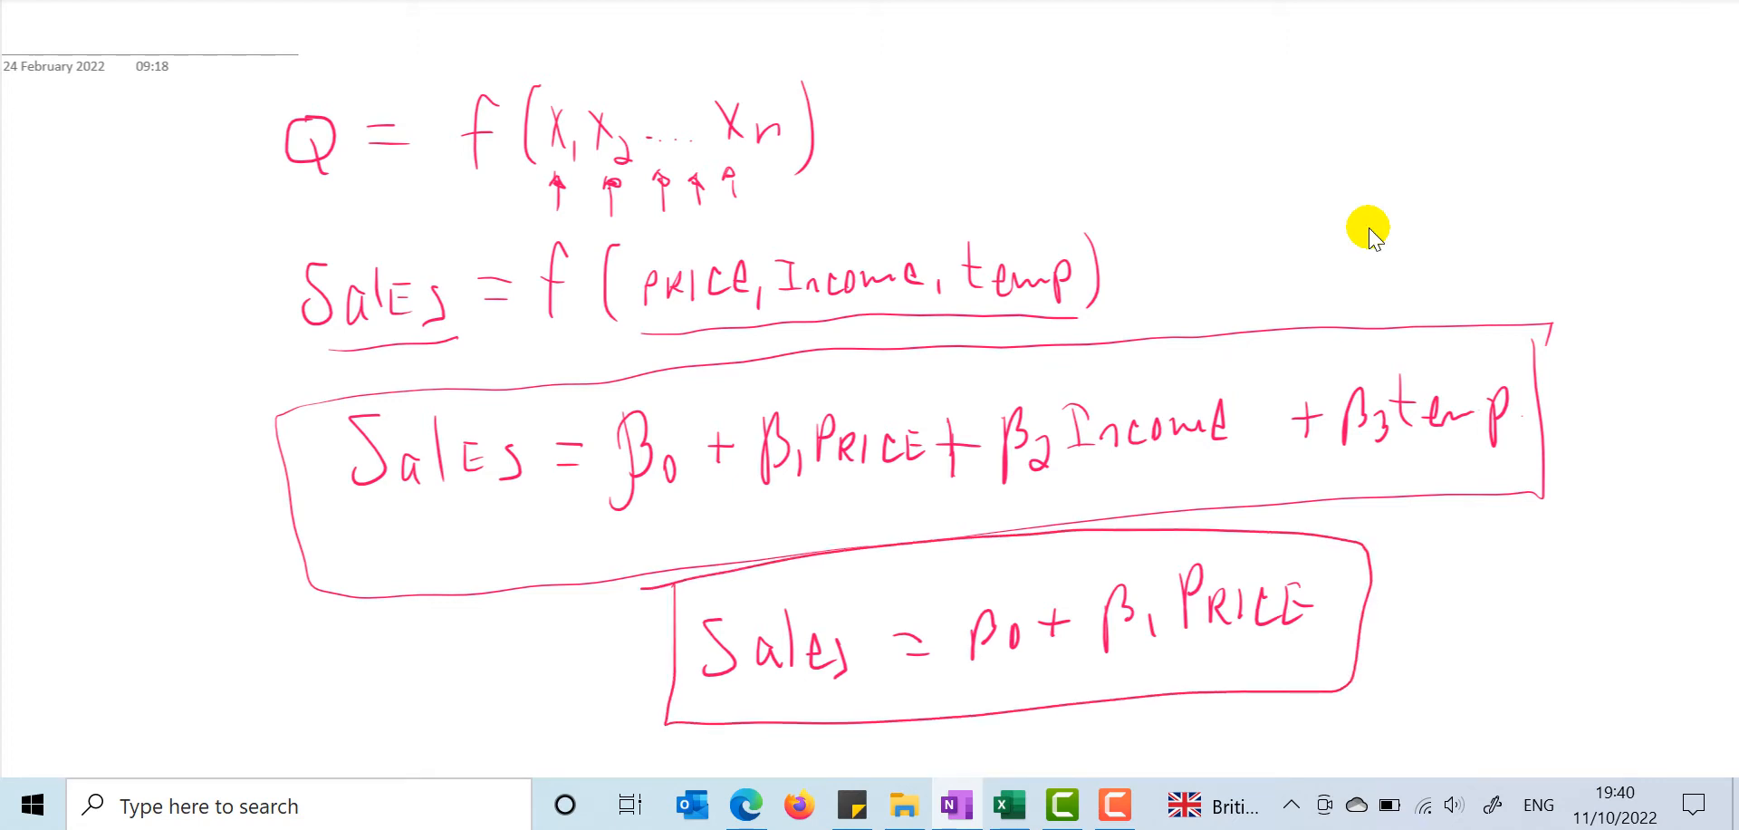
pyautogui.moveTo(1327, 601); pyautogui.dragTo(1347, 601)
pyautogui.moveTo(1338, 596); pyautogui.dragTo(1338, 607)
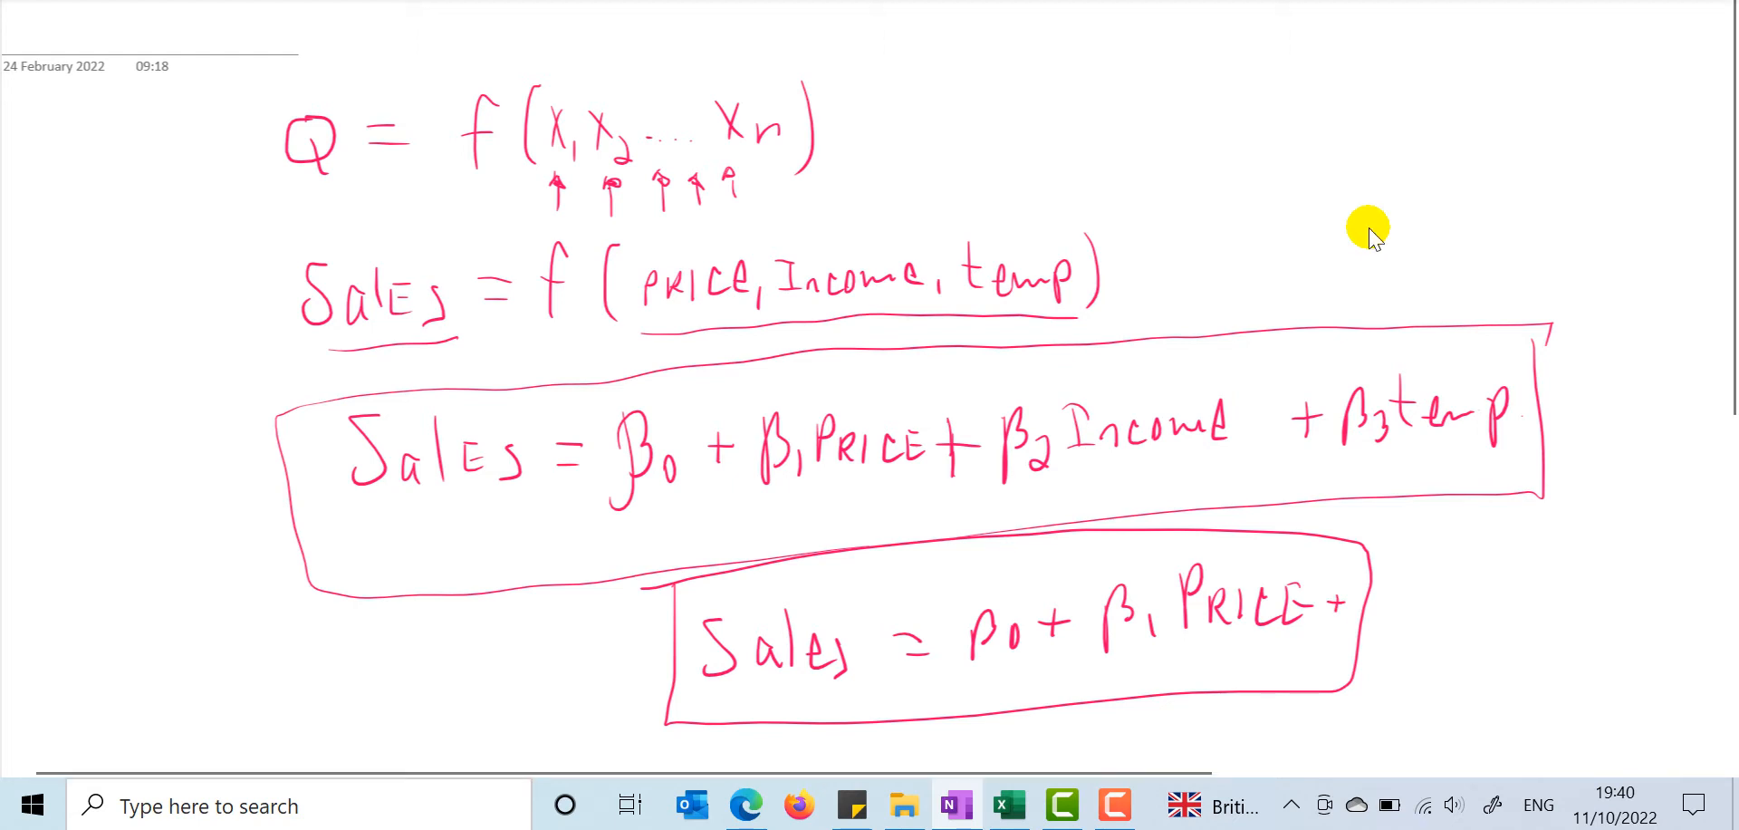
pyautogui.hotkey('ctrl', 'z')
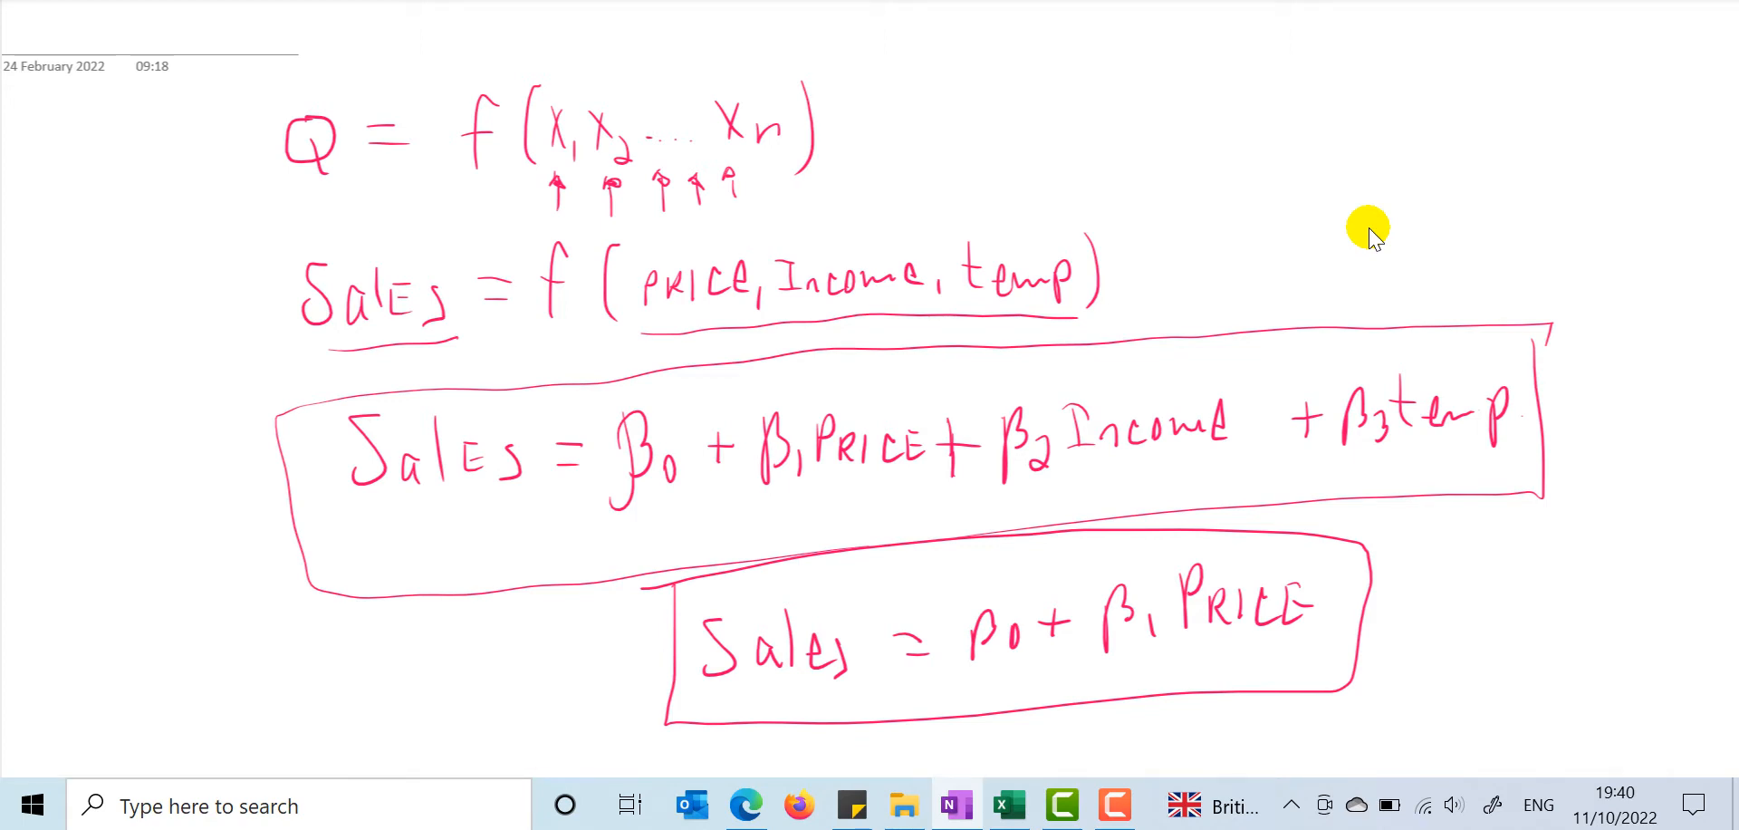
# Step: Underline Sales and Price in the simple regression equation and draw an arrow pointing up at β0
pyautogui.moveTo(730, 691); pyautogui.dragTo(825, 693)
pyautogui.moveTo(1198, 645); pyautogui.dragTo(1297, 650)
pyautogui.moveTo(987, 712)
pyautogui.mouseDown()
pyautogui.moveTo(985, 671)
pyautogui.moveTo(998, 686)
pyautogui.mouseUp()
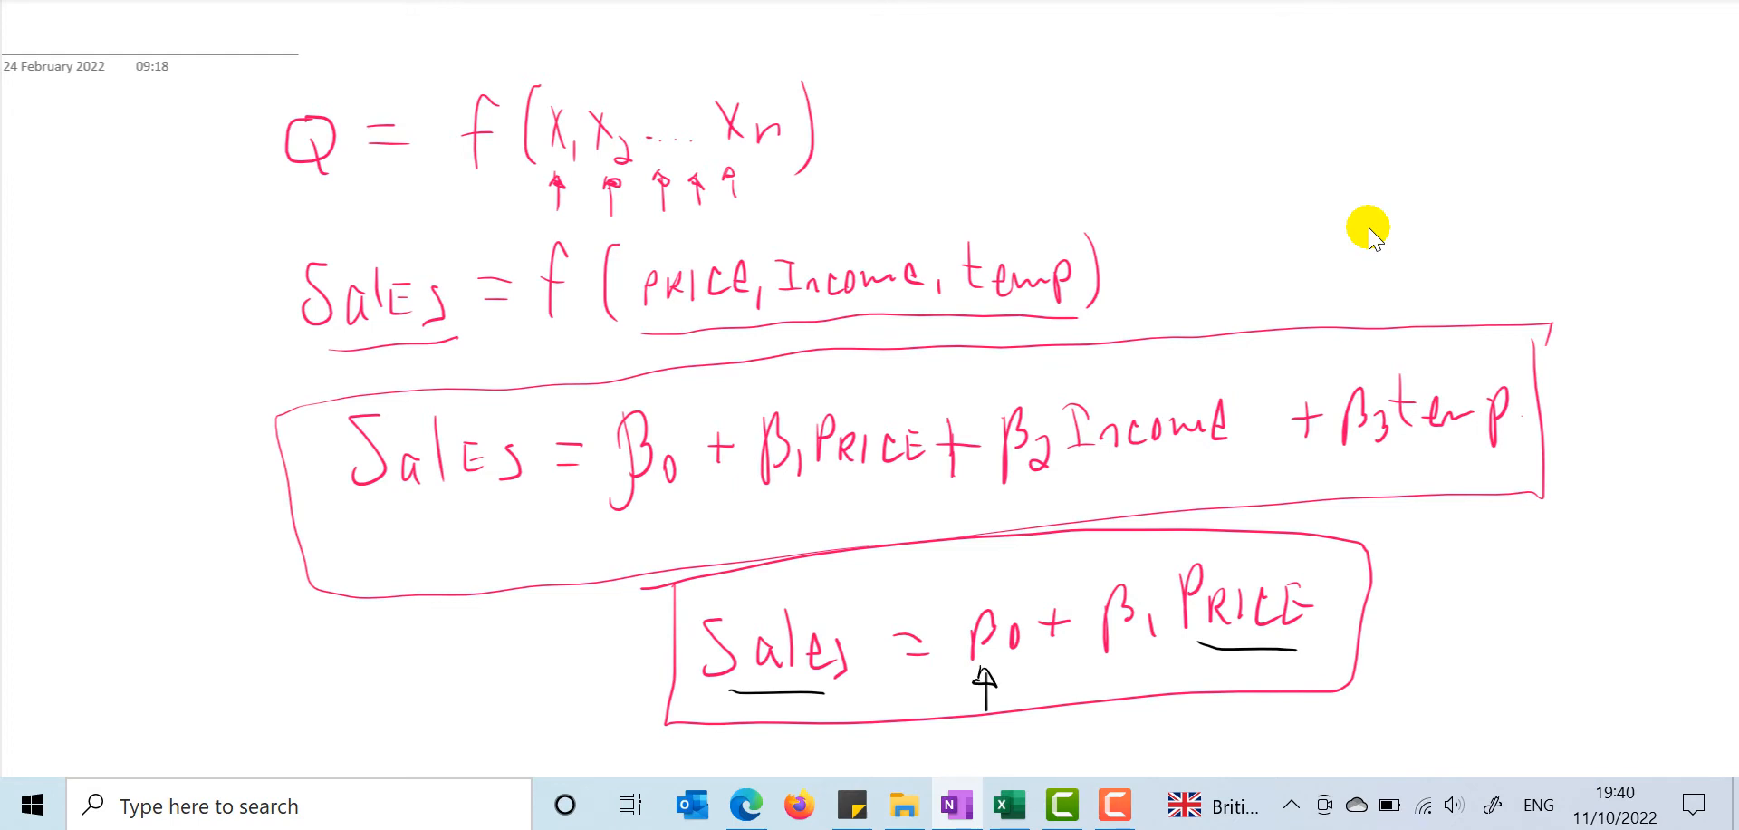
# Step: Mark β1 in the simple equation with an arrow, a circle and an underline, and change the plus before it to a minus
pyautogui.moveTo(1120, 700)
pyautogui.mouseDown()
pyautogui.moveTo(1120, 645)
pyautogui.moveTo(1132, 667)
pyautogui.mouseUp()
pyautogui.moveTo(1143, 560)
pyautogui.mouseDown()
pyautogui.moveTo(1080, 589)
pyautogui.moveTo(1149, 669)
pyautogui.moveTo(1140, 556)
pyautogui.mouseUp()
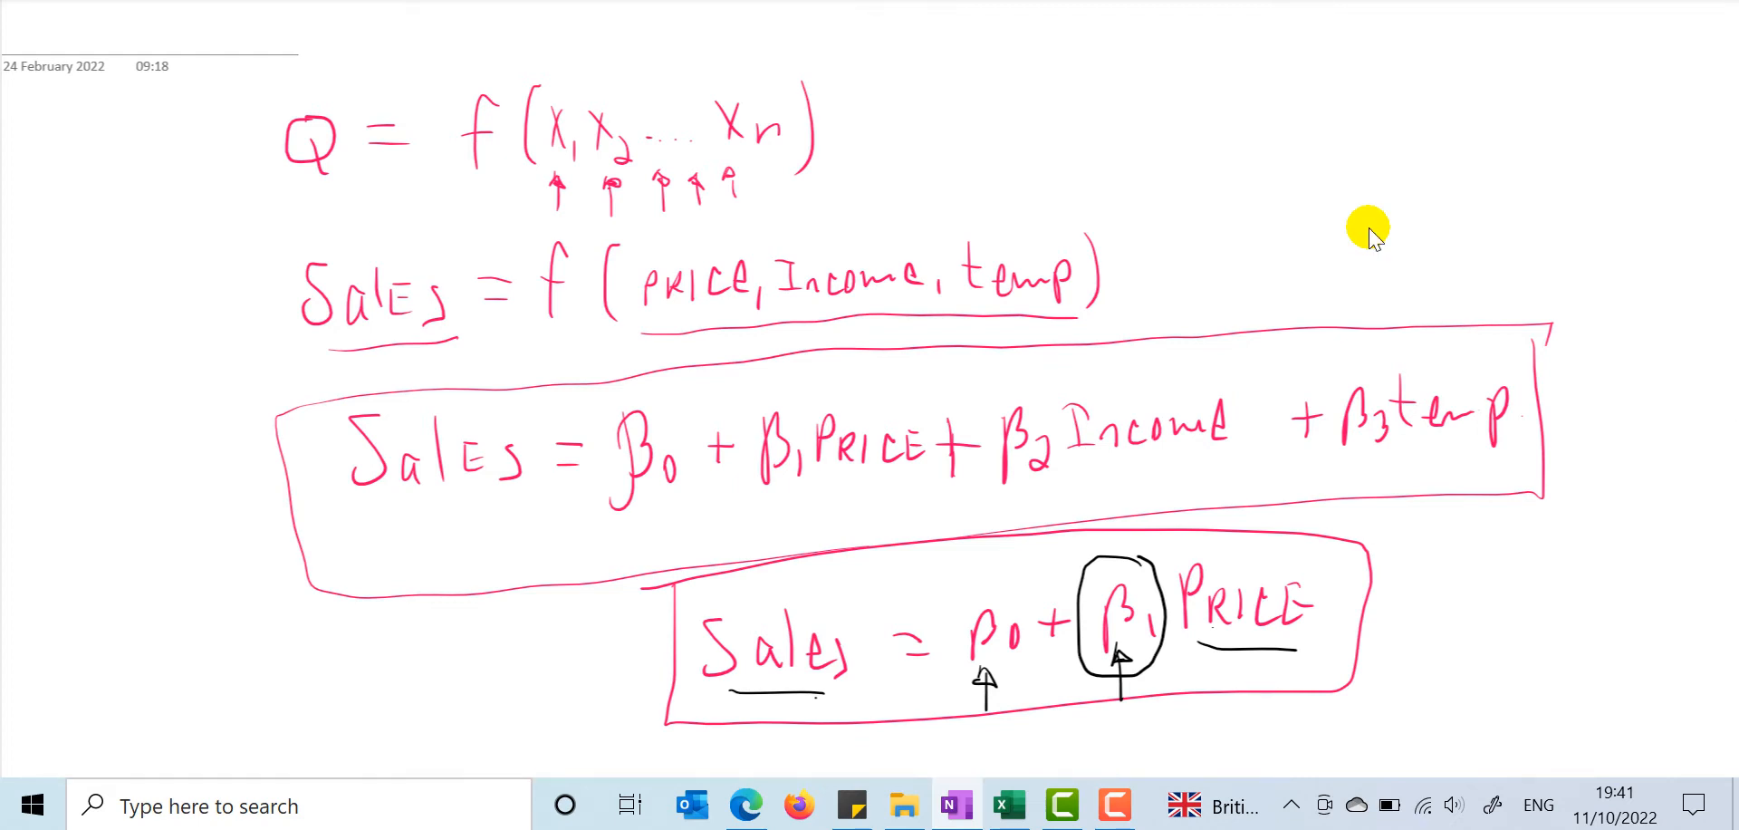
pyautogui.hotkey('ctrl', 'z')
pyautogui.moveTo(1038, 677); pyautogui.dragTo(1171, 665)
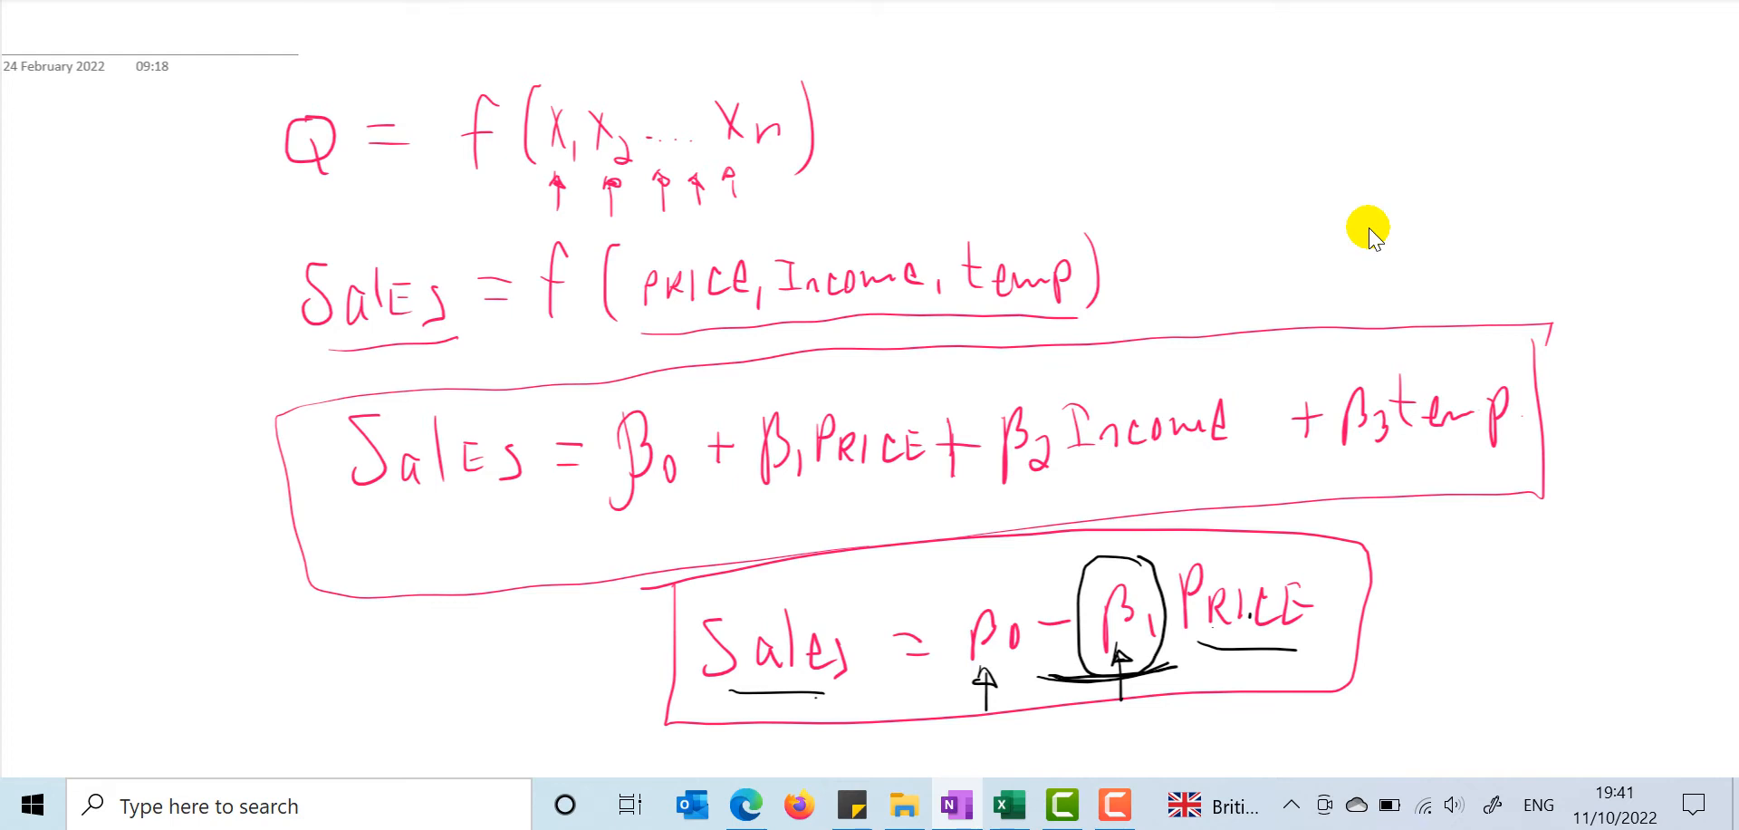
# Step: Draw an up arrow after Price and a down arrow before Sales in the simple regression equation
pyautogui.moveTo(1338, 577)
pyautogui.mouseDown()
pyautogui.moveTo(1338, 625)
pyautogui.moveTo(1354, 594)
pyautogui.mouseUp()
pyautogui.moveTo(641, 608); pyautogui.dragTo(645, 684)
pyautogui.moveTo(645, 685); pyautogui.dragTo(661, 670)
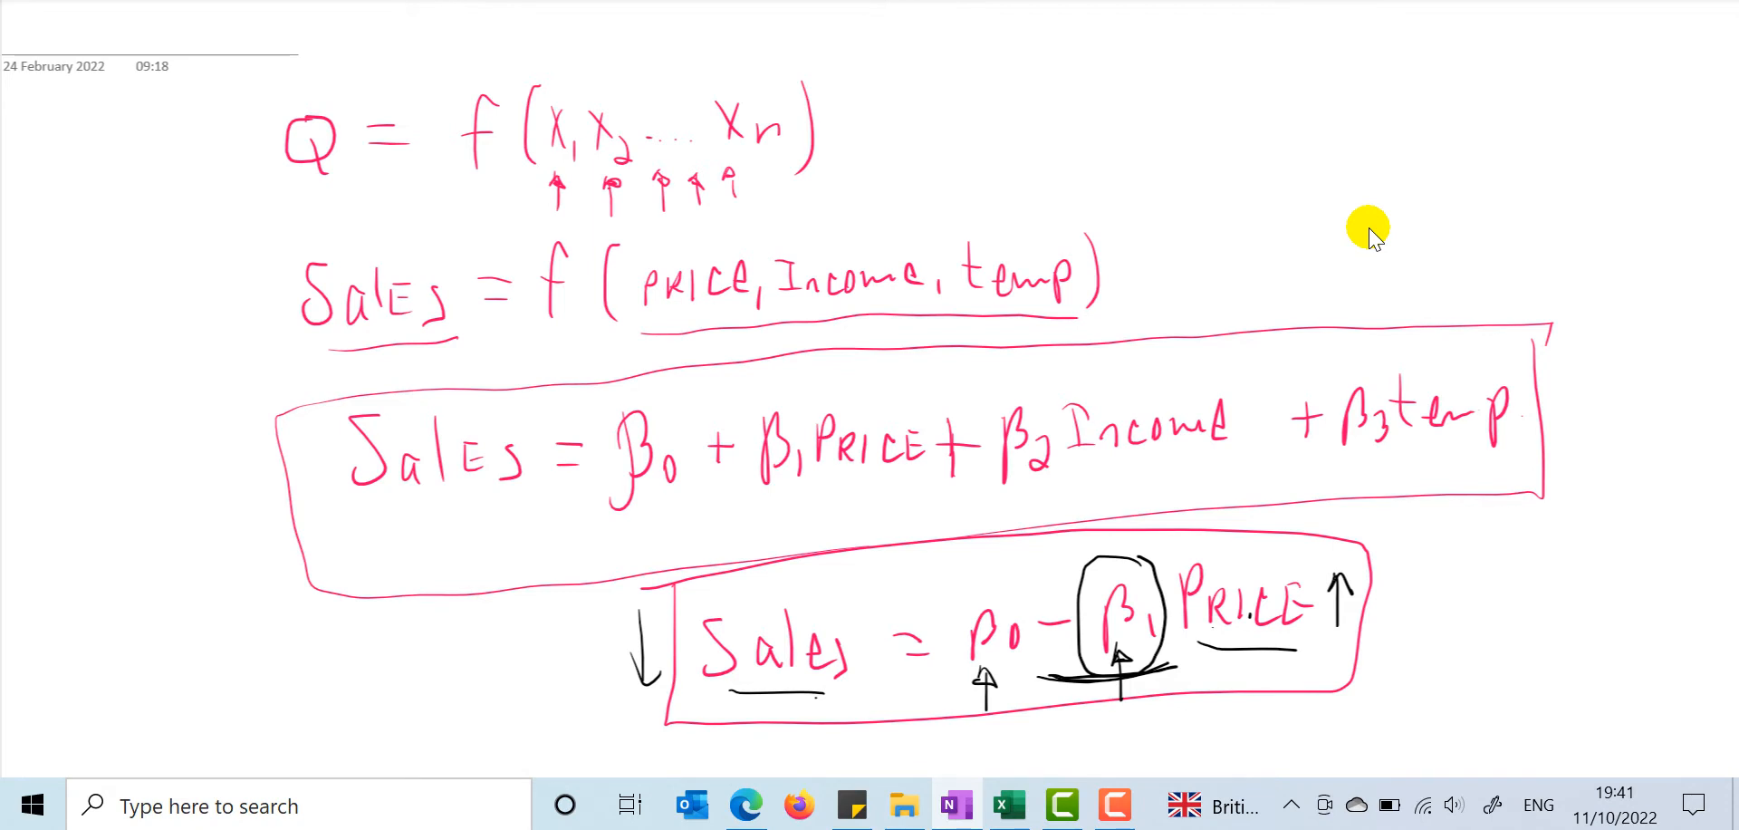
# Step: Change the sign before β1 Price to minus in the multiple regression equation and draw up arrows beside Income and Sales
pyautogui.moveTo(718, 431); pyautogui.dragTo(719, 463)
pyautogui.moveTo(1248, 414)
pyautogui.mouseDown()
pyautogui.moveTo(1247, 371)
pyautogui.moveTo(1254, 389)
pyautogui.mouseUp()
pyautogui.moveTo(317, 480); pyautogui.dragTo(326, 436)
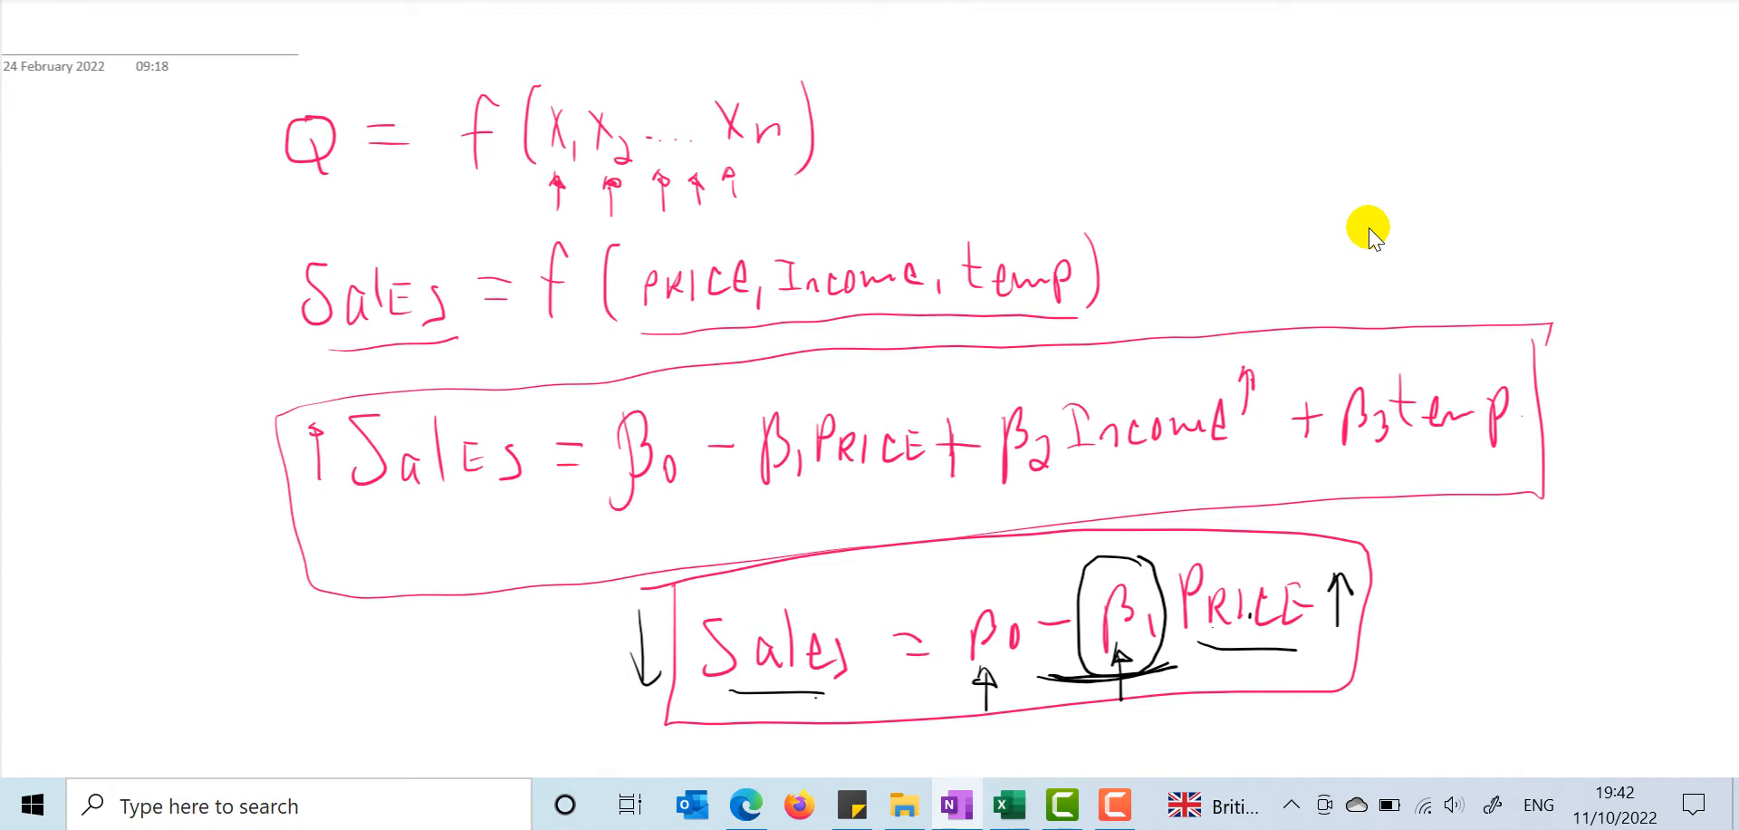
# Step: Change the sign before β3 temp to minus, with an up arrow outside the box beside temp and a down arrow beside Sales
pyautogui.moveTo(1583, 369)
pyautogui.mouseDown()
pyautogui.moveTo(1584, 412)
pyautogui.moveTo(1573, 382)
pyautogui.moveTo(1603, 381)
pyautogui.mouseUp()
pyautogui.moveTo(1604, 382)
pyautogui.mouseDown()
pyautogui.moveTo(1574, 384)
pyautogui.moveTo(1594, 377)
pyautogui.mouseUp()
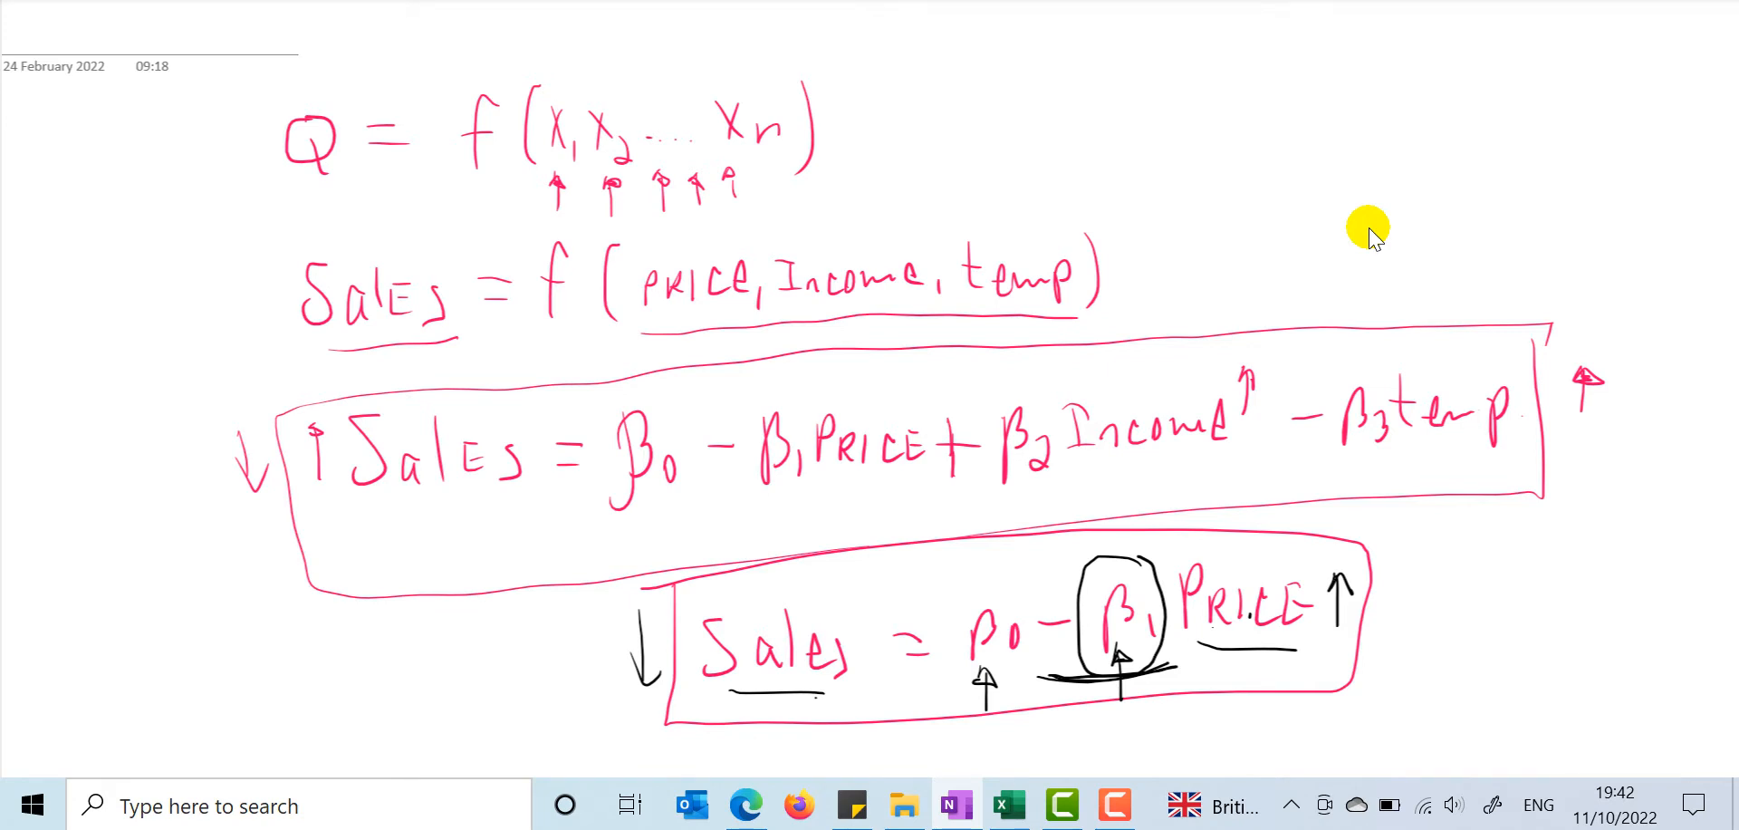
# Step: Switch back to Excel with the open Regression dialog
pyautogui.click(1121, 810)
pyautogui.click(1116, 806)
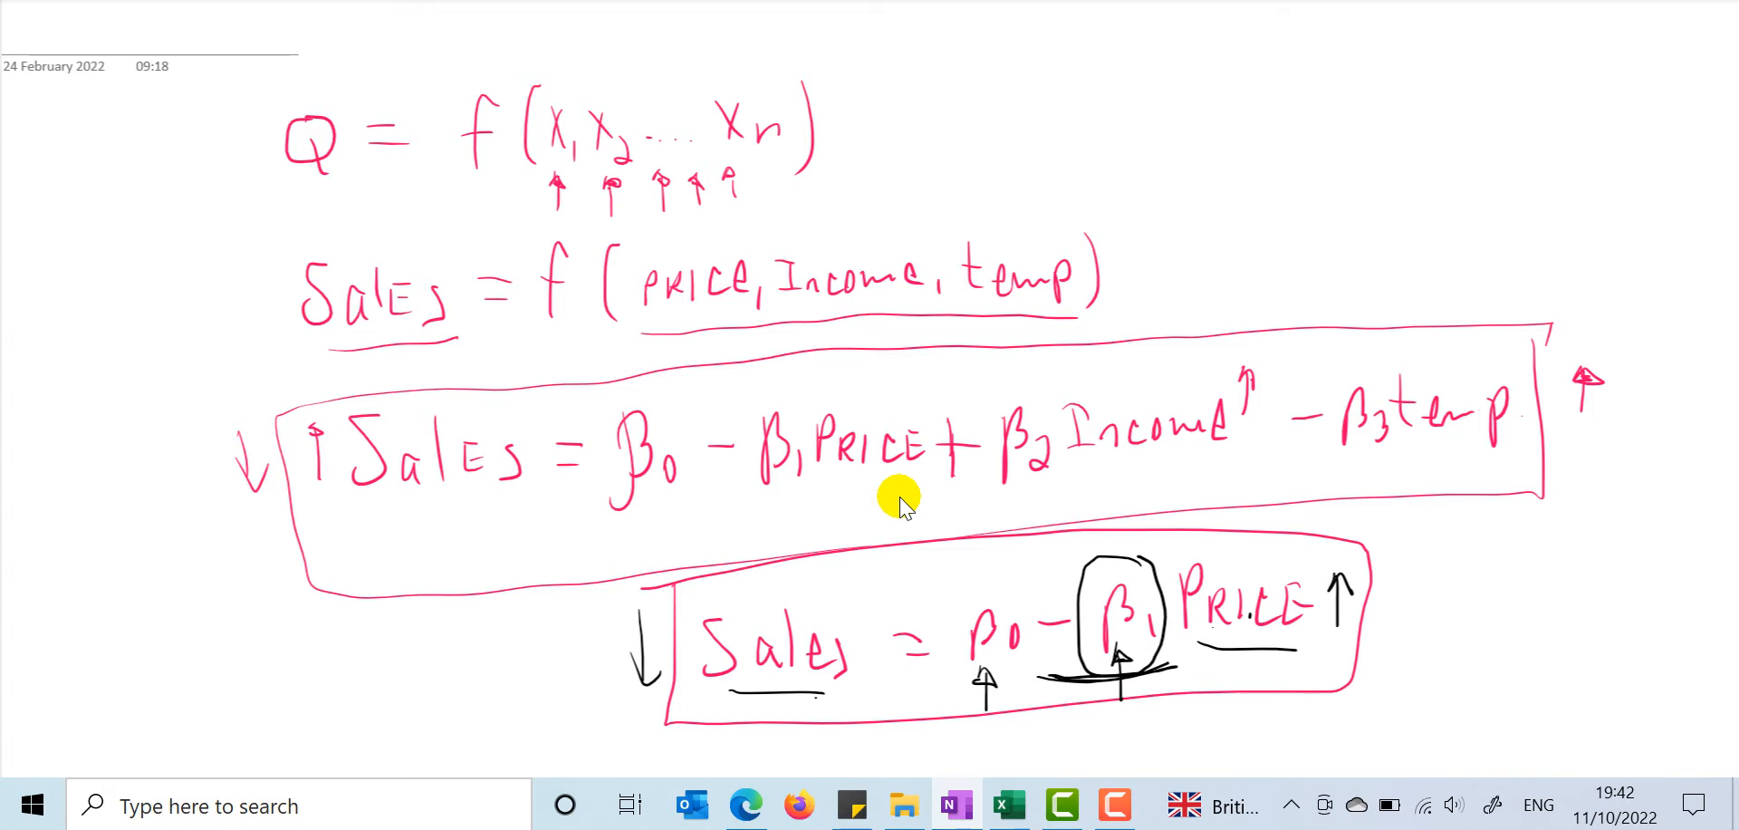
pyautogui.click(1029, 794)
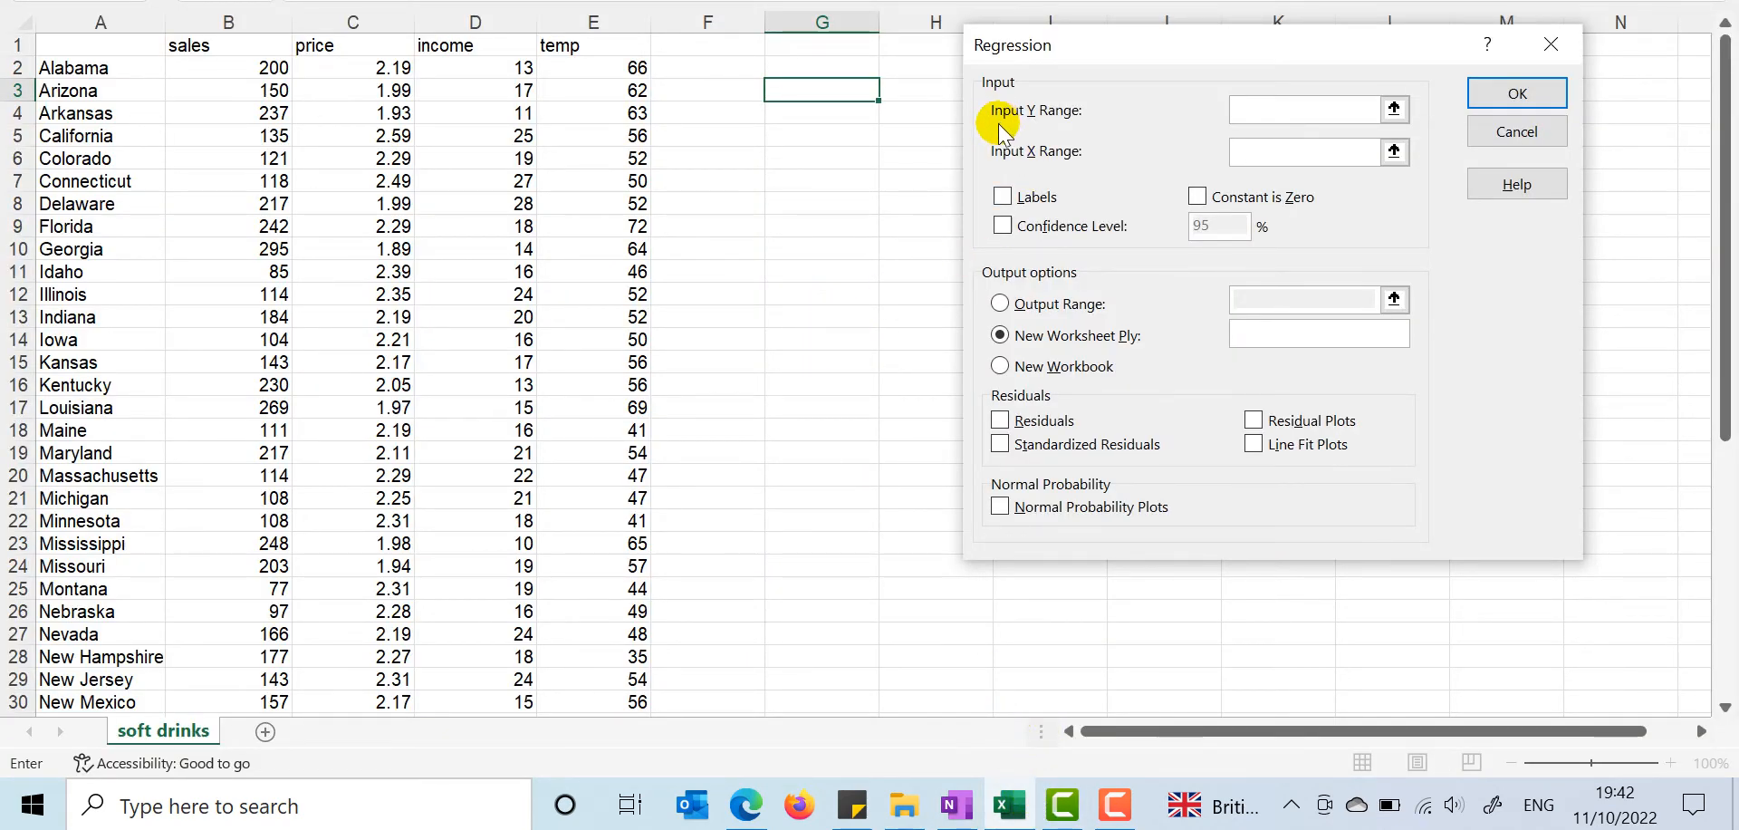
# Step: Set the regression's Input Y Range to the sales column, $B$1:$B$50
pyautogui.click(1395, 109)
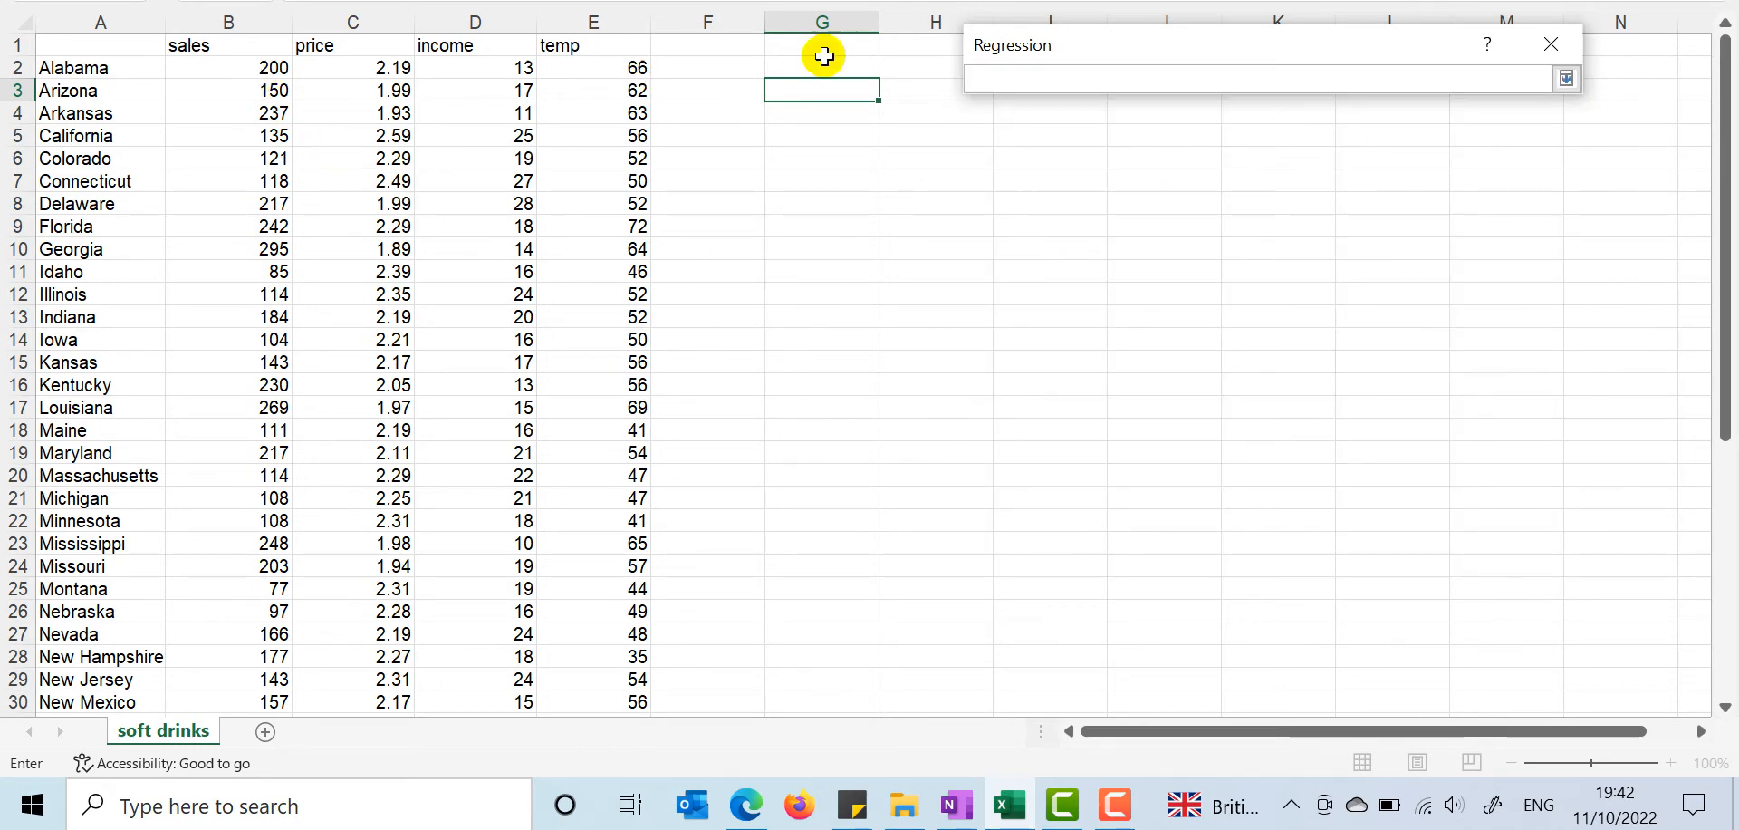
pyautogui.click(1565, 80)
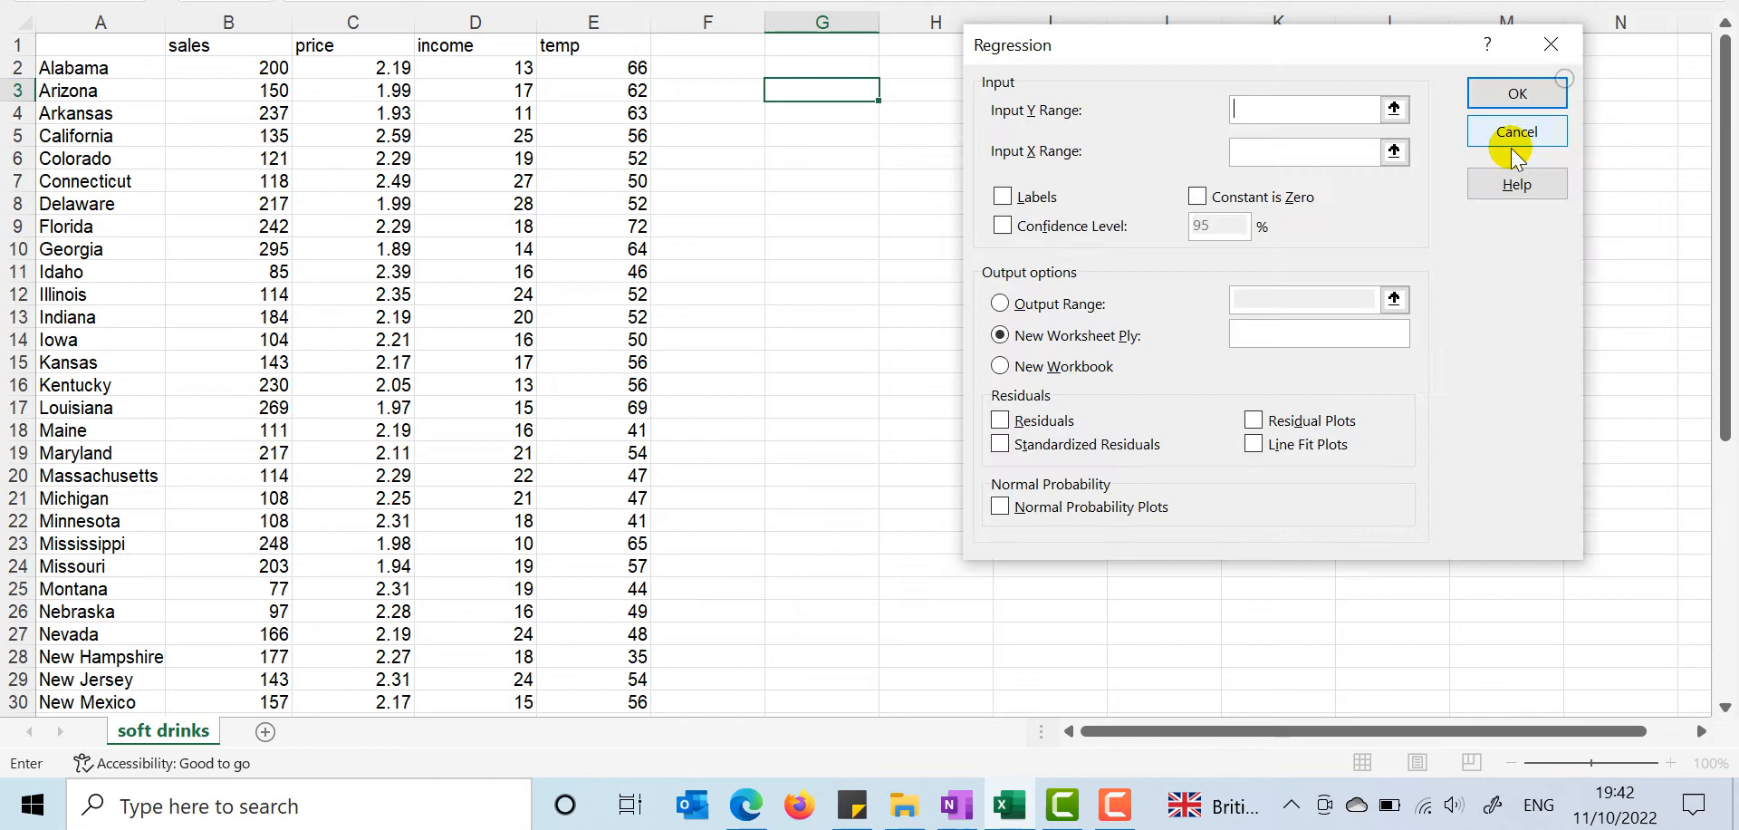
pyautogui.click(1395, 109)
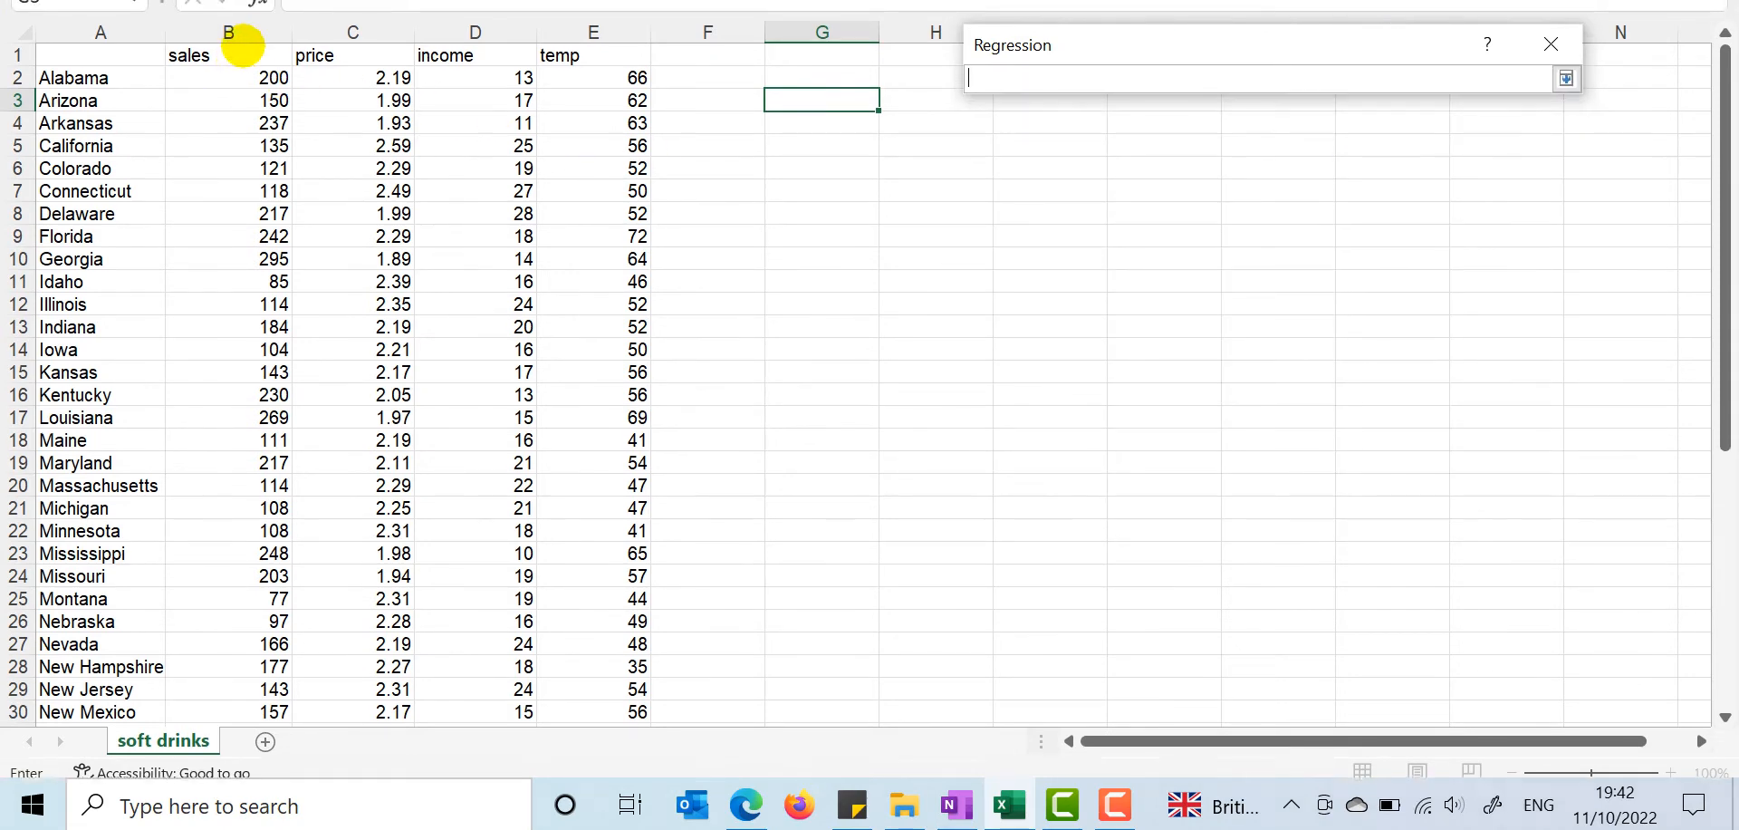
pyautogui.click(238, 51)
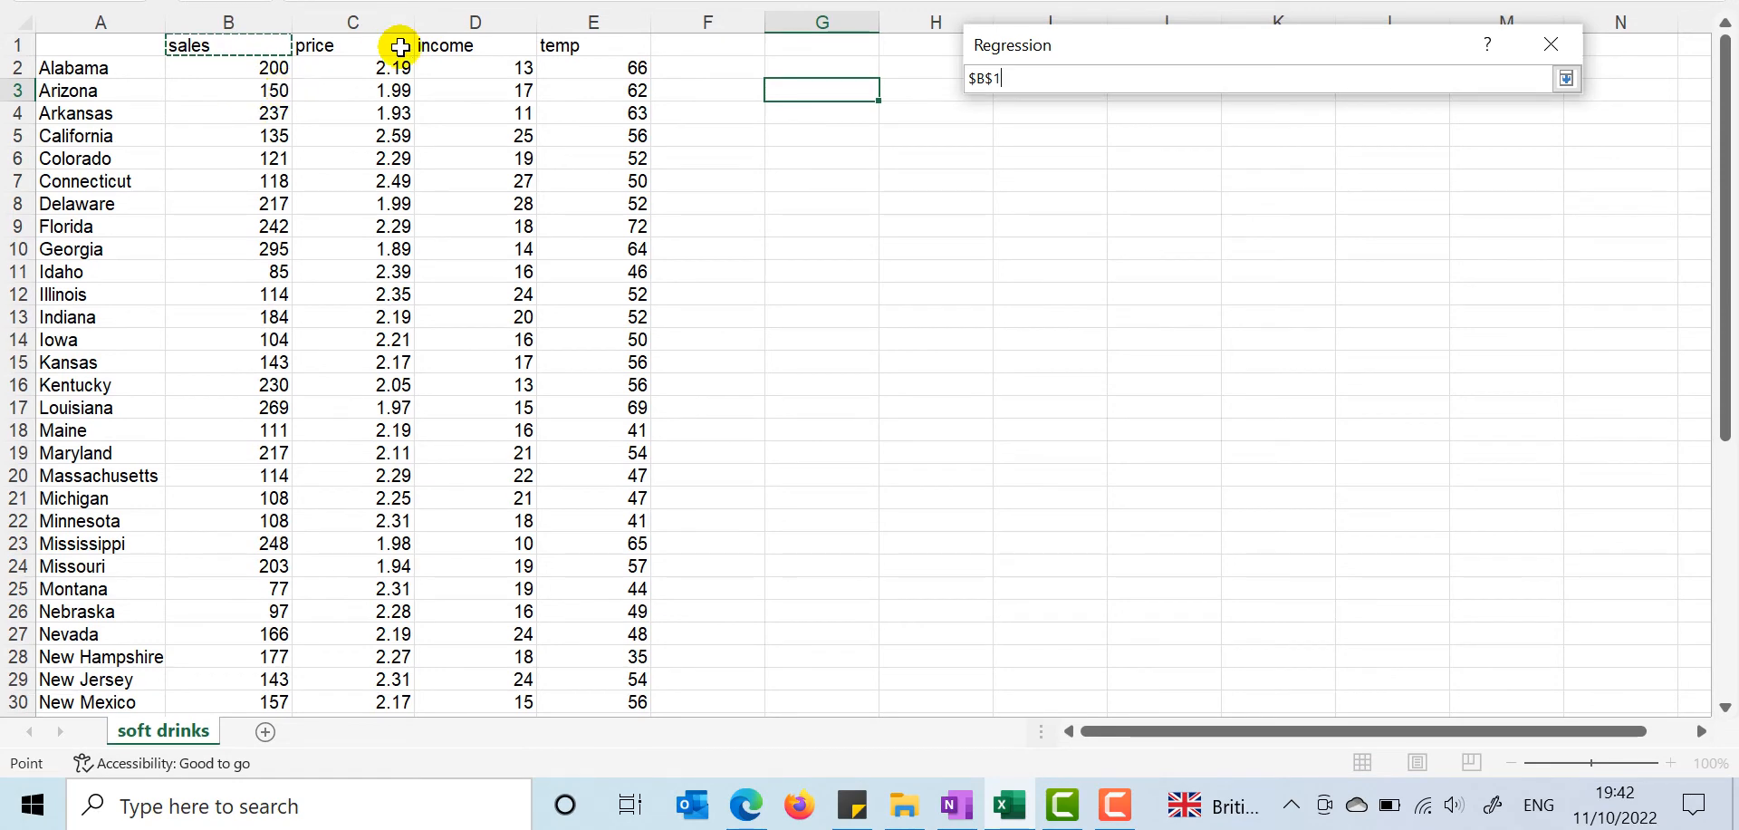
pyautogui.hotkey('shift', 'Down')
pyautogui.hotkey('shift', 'Down')
pyautogui.hotkey('shift', 'Down')
pyautogui.hotkey('shift', 'Down')
pyautogui.hotkey('shift', 'Down')
pyautogui.hotkey('shift', 'Down')
pyautogui.hotkey('shift', 'Down')
pyautogui.hotkey('shift', 'Down')
pyautogui.hotkey('shift', 'Down')
pyautogui.hotkey('shift', 'Down')
pyautogui.hotkey('shift', 'Down')
pyautogui.hotkey('shift', 'Down')
pyautogui.hotkey('shift', 'Down')
pyautogui.hotkey('shift', 'Down')
pyautogui.hotkey('shift', 'Down')
pyautogui.hotkey('shift', 'Down')
pyautogui.hotkey('shift', 'Down')
pyautogui.hotkey('shift', 'Down')
pyautogui.hotkey('shift', 'Down')
pyautogui.hotkey('shift', 'Down')
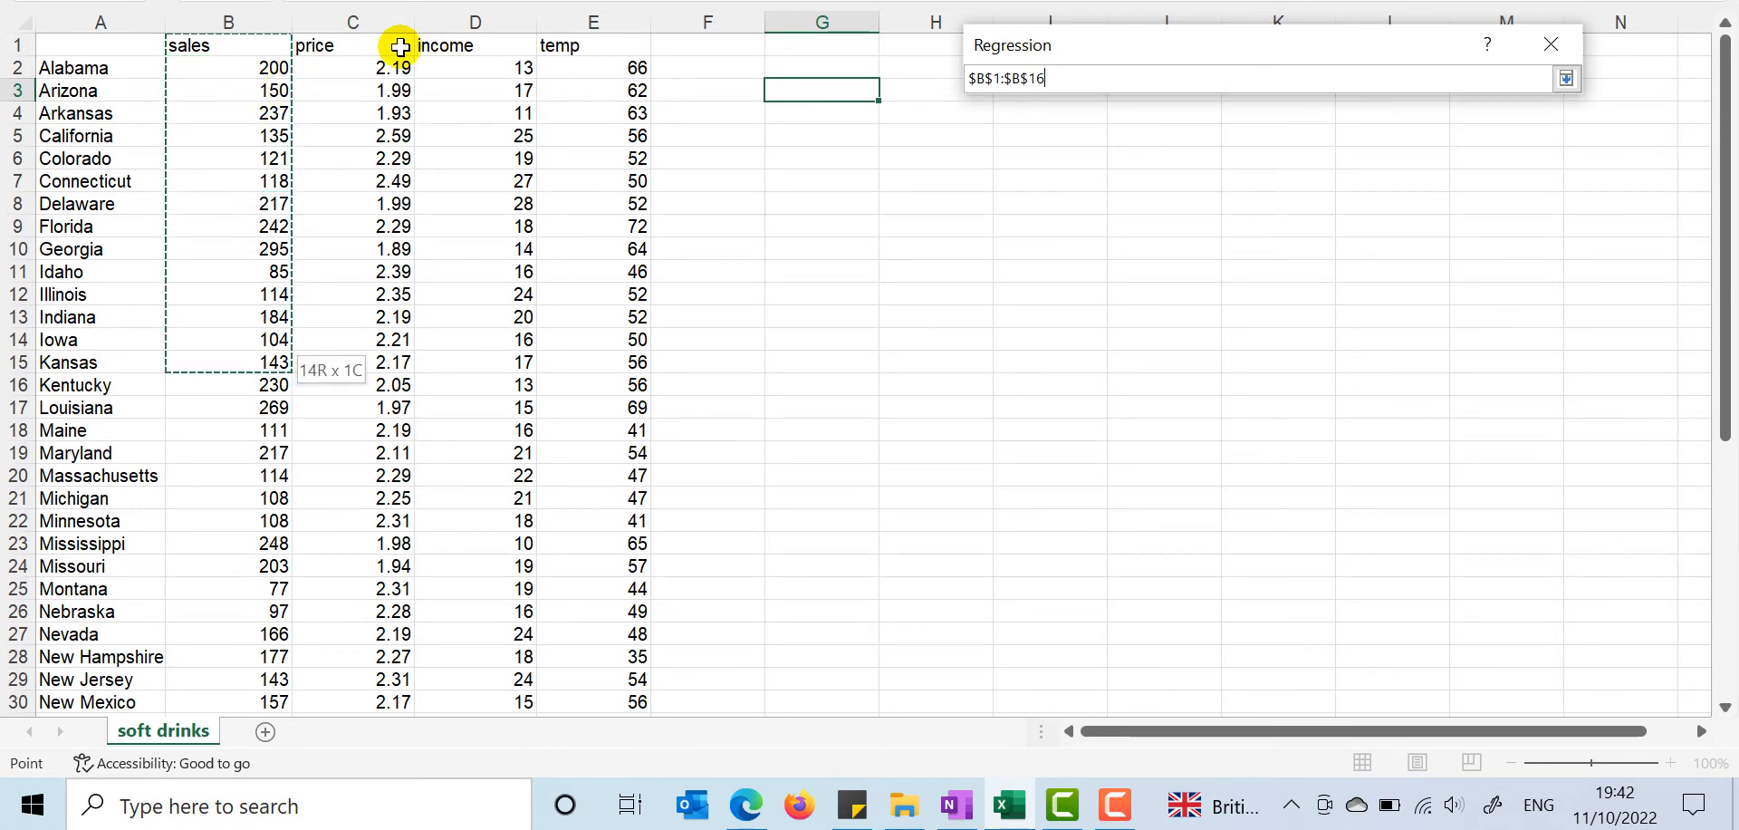
pyautogui.hotkey('shift', 'Down')
pyautogui.hotkey('shift', 'Down')
pyautogui.hotkey('shift', 'Down')
pyautogui.hotkey('shift', 'Down')
pyautogui.hotkey('shift', 'Down')
pyautogui.hotkey('shift', 'Down')
pyautogui.hotkey('shift', 'Down')
pyautogui.hotkey('shift', 'Down')
pyautogui.hotkey('shift', 'Down')
pyautogui.hotkey('shift', 'Up')
pyautogui.hotkey('shift', 'Up')
pyautogui.hotkey('shift', 'Up')
pyautogui.hotkey('shift', 'Up')
pyautogui.hotkey('shift', 'Up')
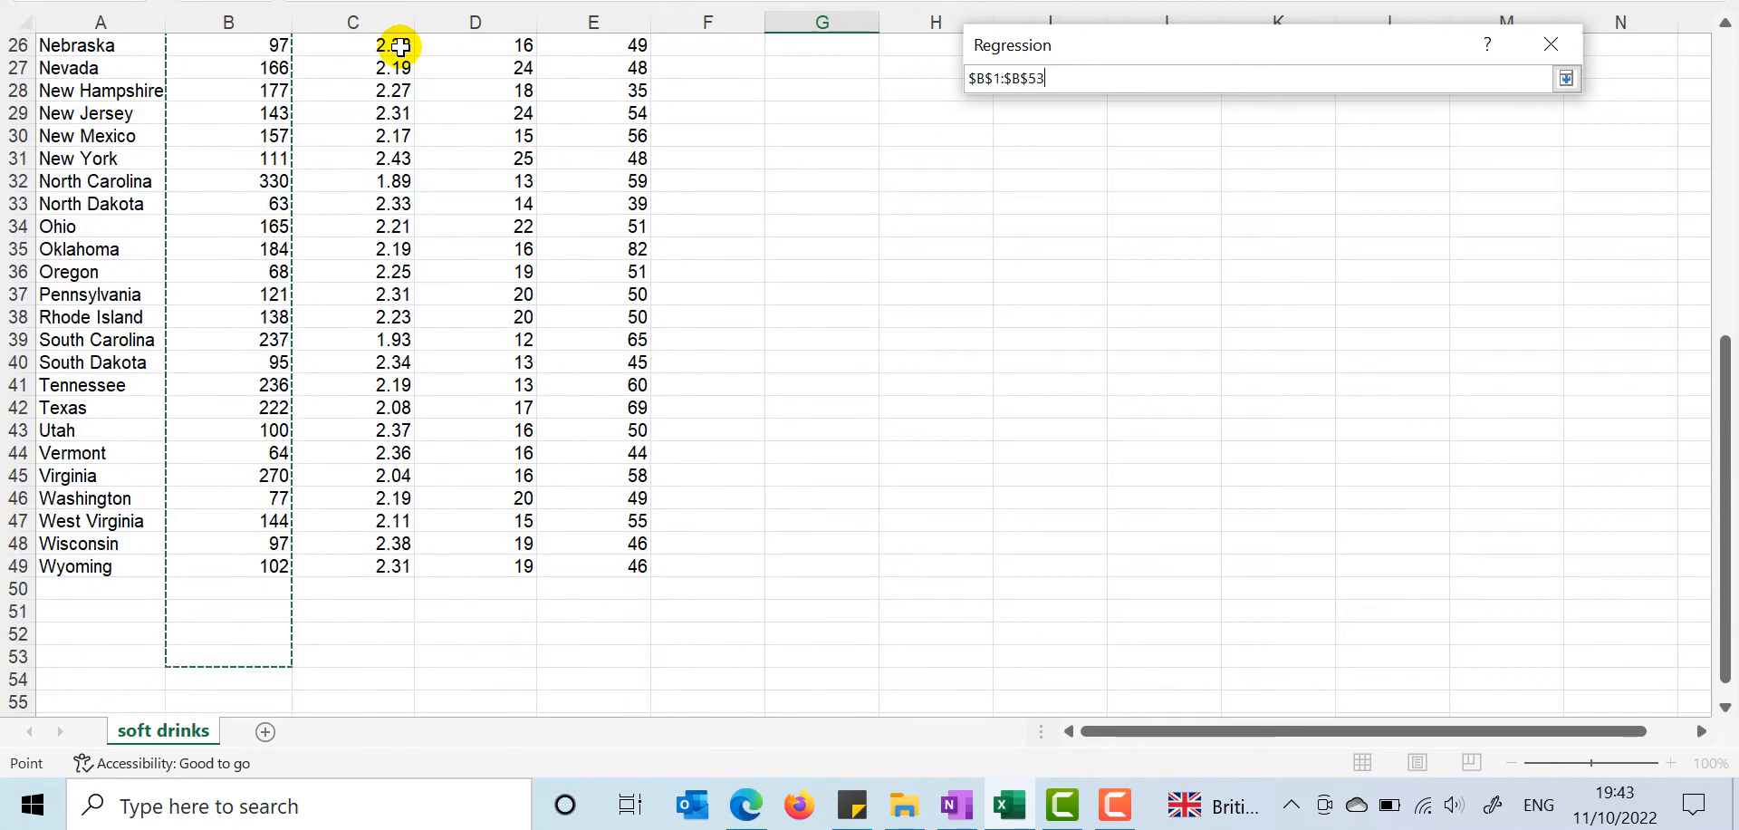
pyautogui.scroll(8, 401, 47)
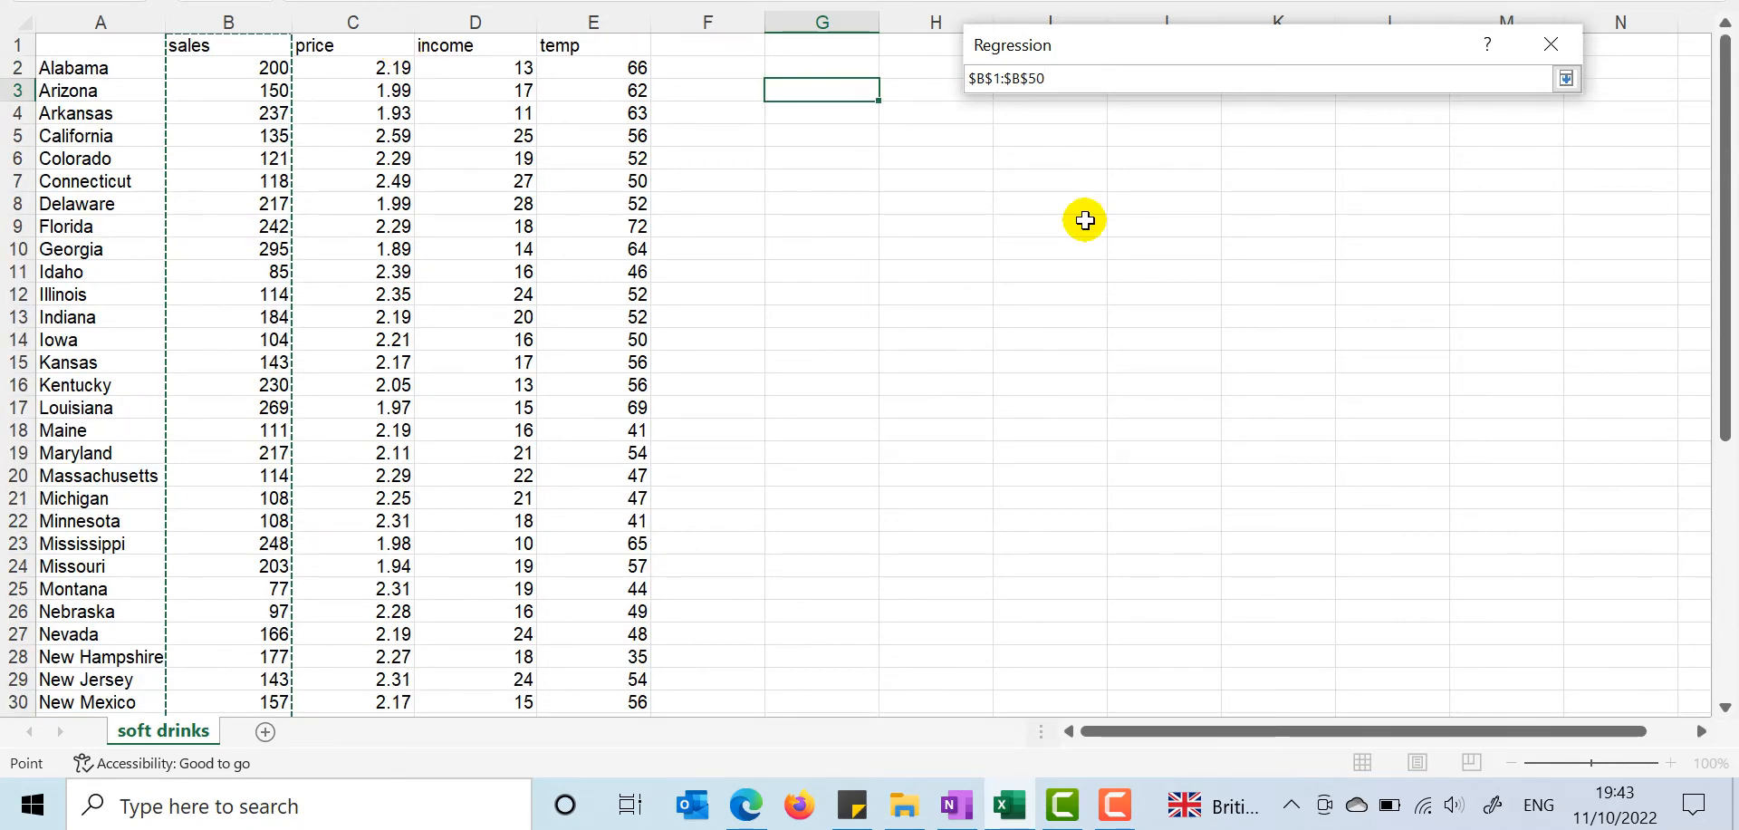
pyautogui.click(1566, 78)
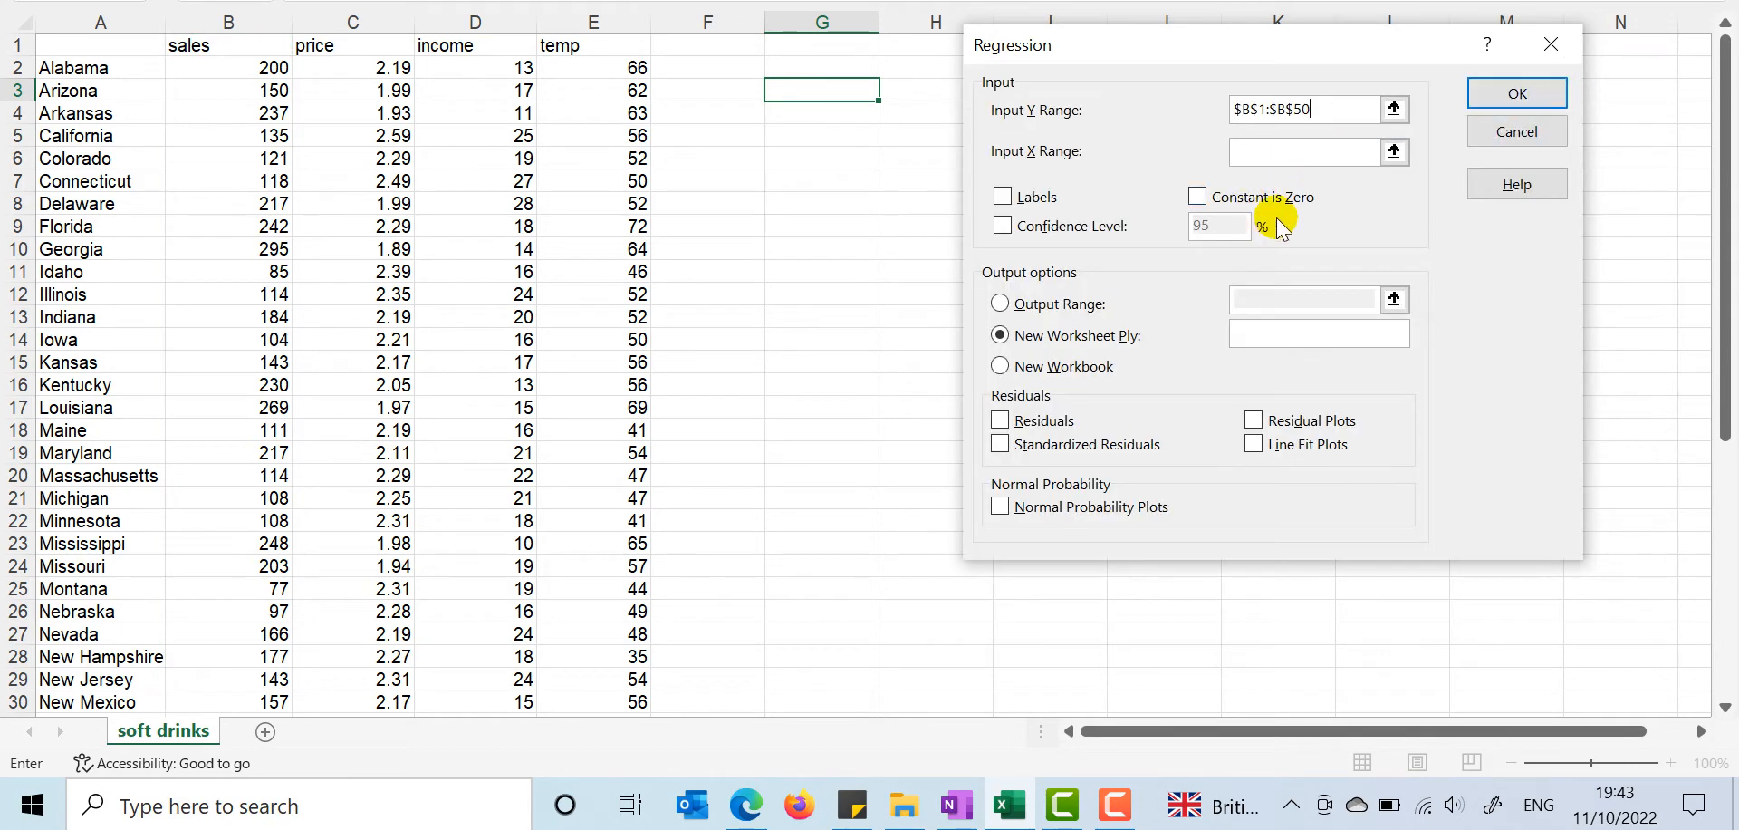
# Step: Set the regression's Input X Range to the price column, $C$1:$C$49
pyautogui.click(1394, 151)
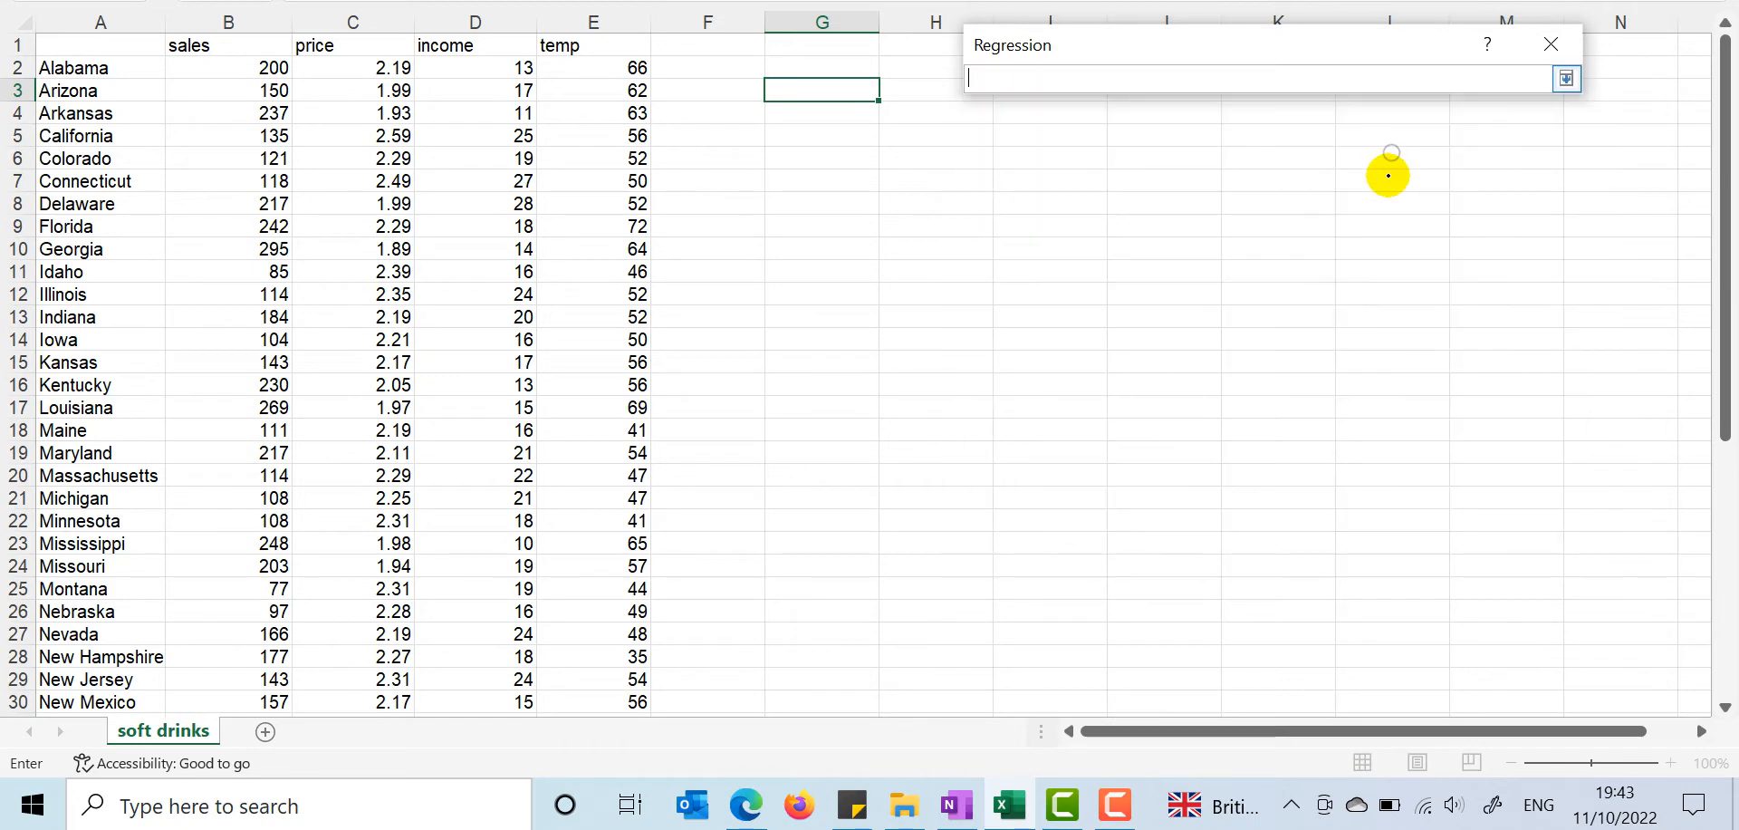
pyautogui.click(349, 50)
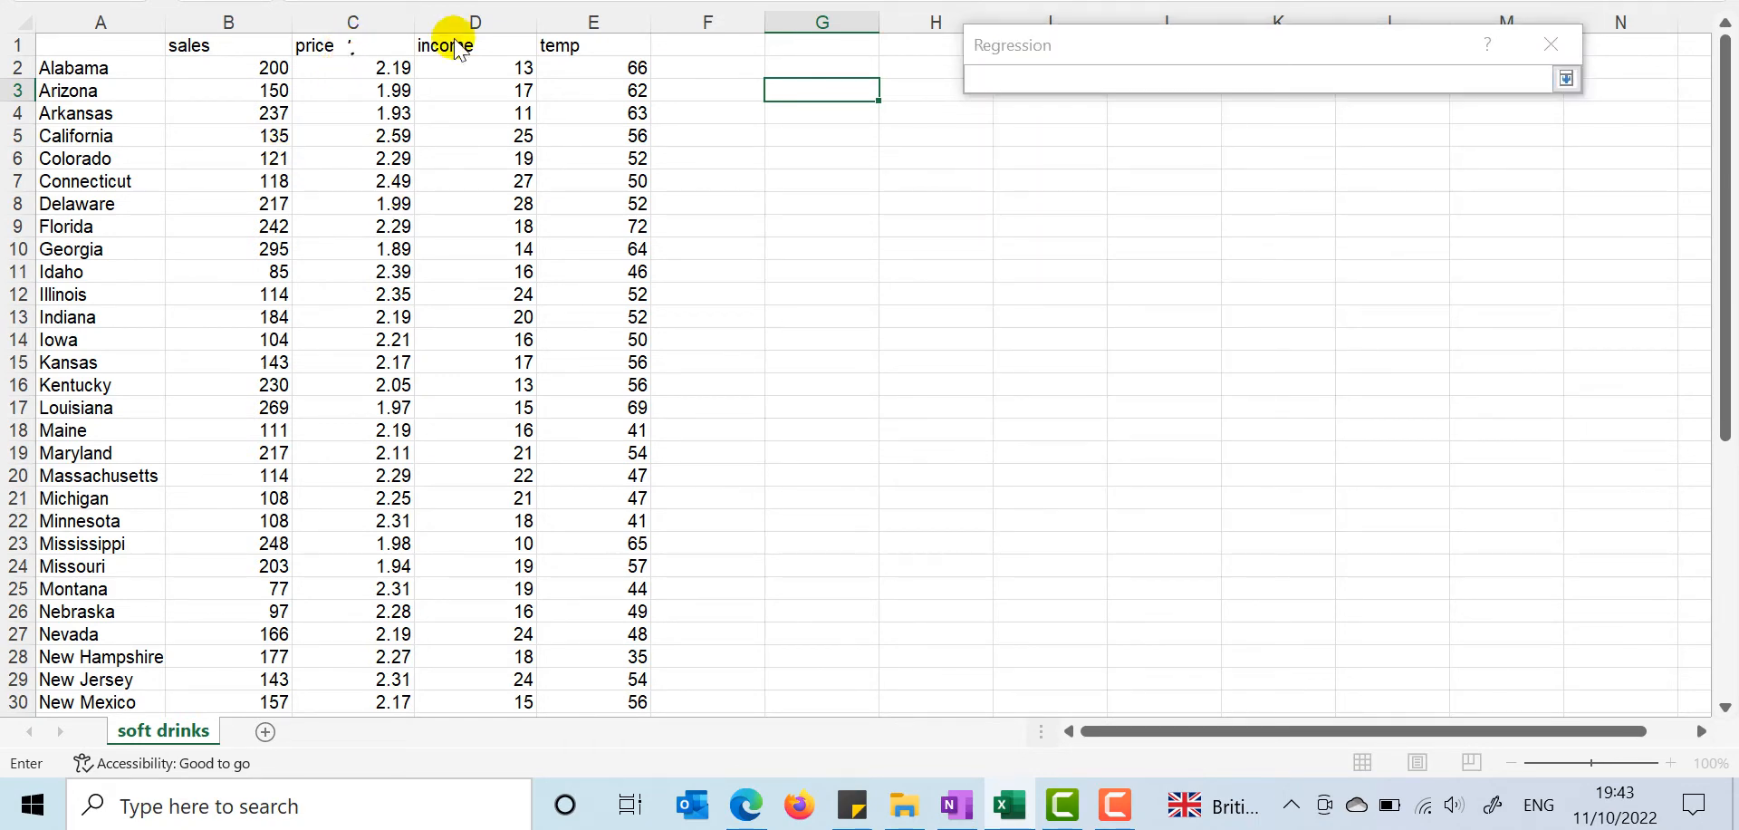
pyautogui.click(356, 44)
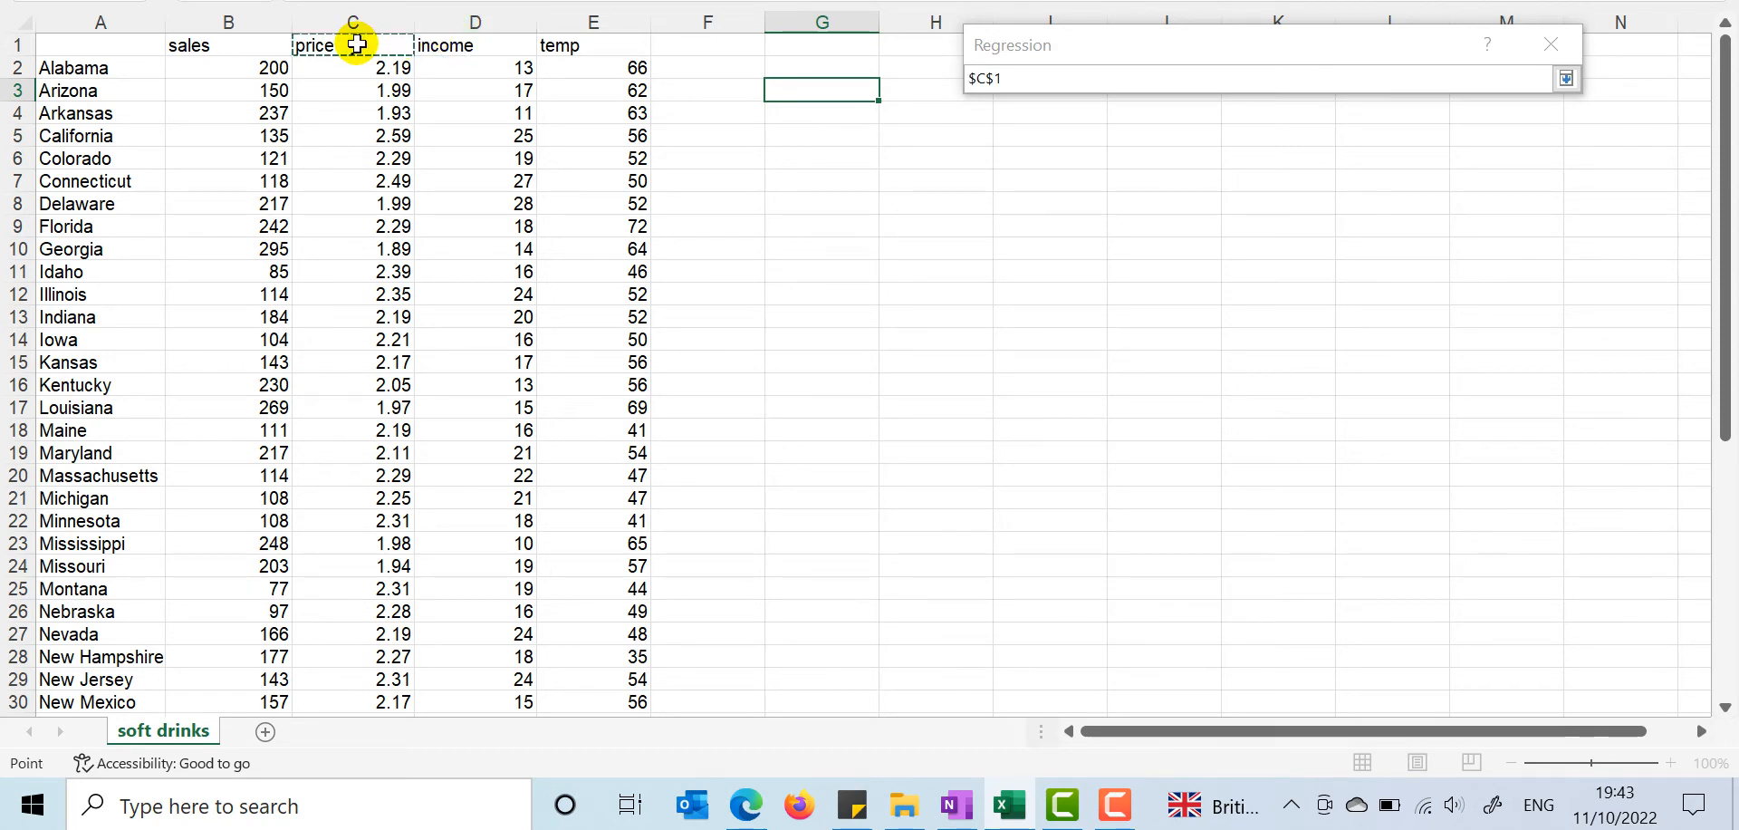
pyautogui.hotkey('shift', 'Down')
pyautogui.hotkey('shift', 'Down')
pyautogui.hotkey('shift', 'Down')
pyautogui.hotkey('shift', 'Down')
pyautogui.hotkey('shift', 'Down')
pyautogui.hotkey('shift', 'Down')
pyautogui.hotkey('shift', 'Down')
pyautogui.hotkey('shift', 'Down')
pyautogui.hotkey('shift', 'Down')
pyautogui.hotkey('shift', 'Down')
pyautogui.hotkey('shift', 'Down')
pyautogui.hotkey('shift', 'Down')
pyautogui.hotkey('shift', 'Down')
pyautogui.hotkey('shift', 'Down')
pyautogui.hotkey('shift', 'Down')
pyautogui.hotkey('shift', 'Down')
pyautogui.hotkey('shift', 'Down')
pyautogui.hotkey('shift', 'Down')
pyautogui.hotkey('shift', 'Down')
pyautogui.hotkey('shift', 'Down')
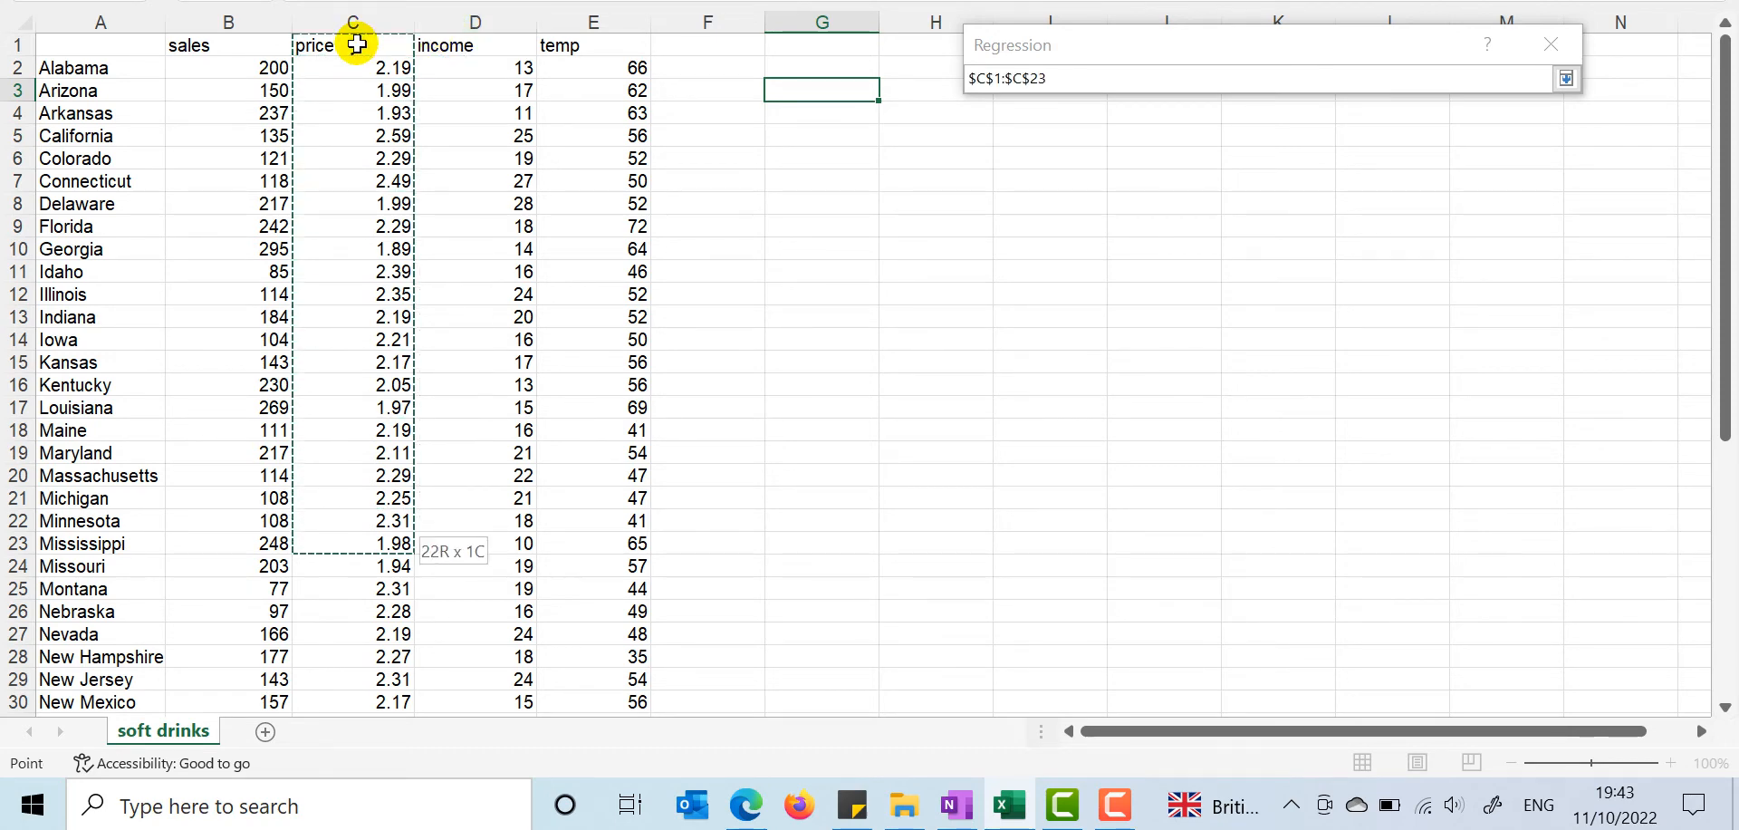
pyautogui.hotkey('shift', 'Down')
pyautogui.hotkey('shift', 'Down')
pyautogui.hotkey('shift', 'Down')
pyautogui.hotkey('shift', 'Down')
pyautogui.hotkey('shift', 'Down')
pyautogui.hotkey('shift', 'Down')
pyautogui.hotkey('shift', 'Down')
pyautogui.hotkey('shift', 'Down')
pyautogui.hotkey('shift', 'Down')
pyautogui.hotkey('shift', 'Down')
pyautogui.hotkey('shift', 'Down')
pyautogui.hotkey('shift', 'Down')
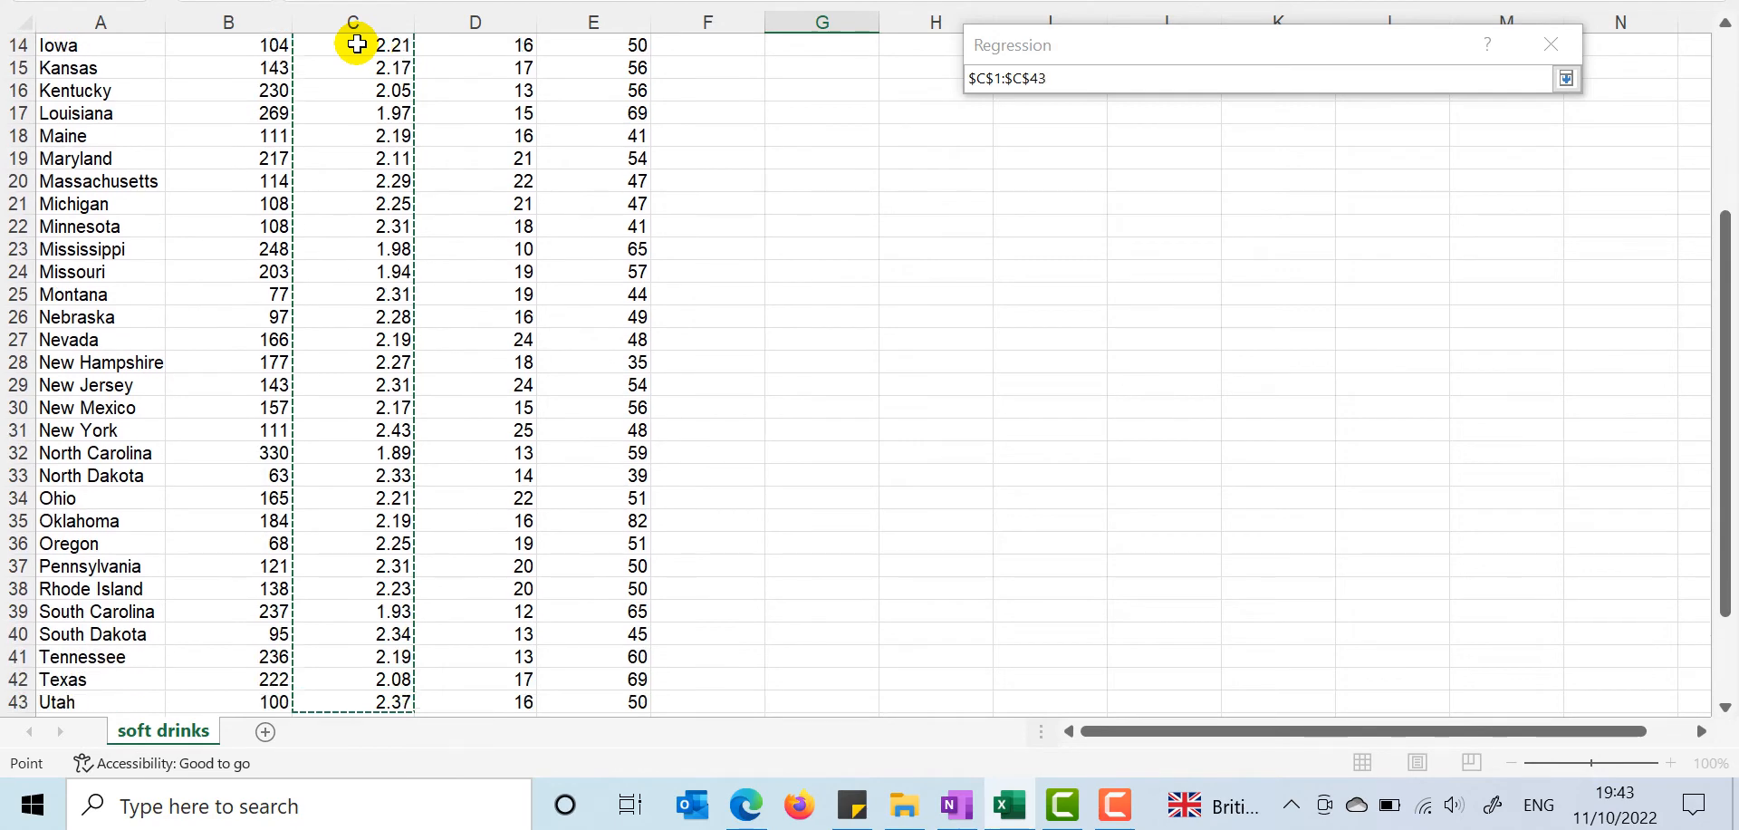
pyautogui.hotkey('shift', 'Down')
pyautogui.hotkey('shift', 'Down')
pyautogui.hotkey('shift', 'Down')
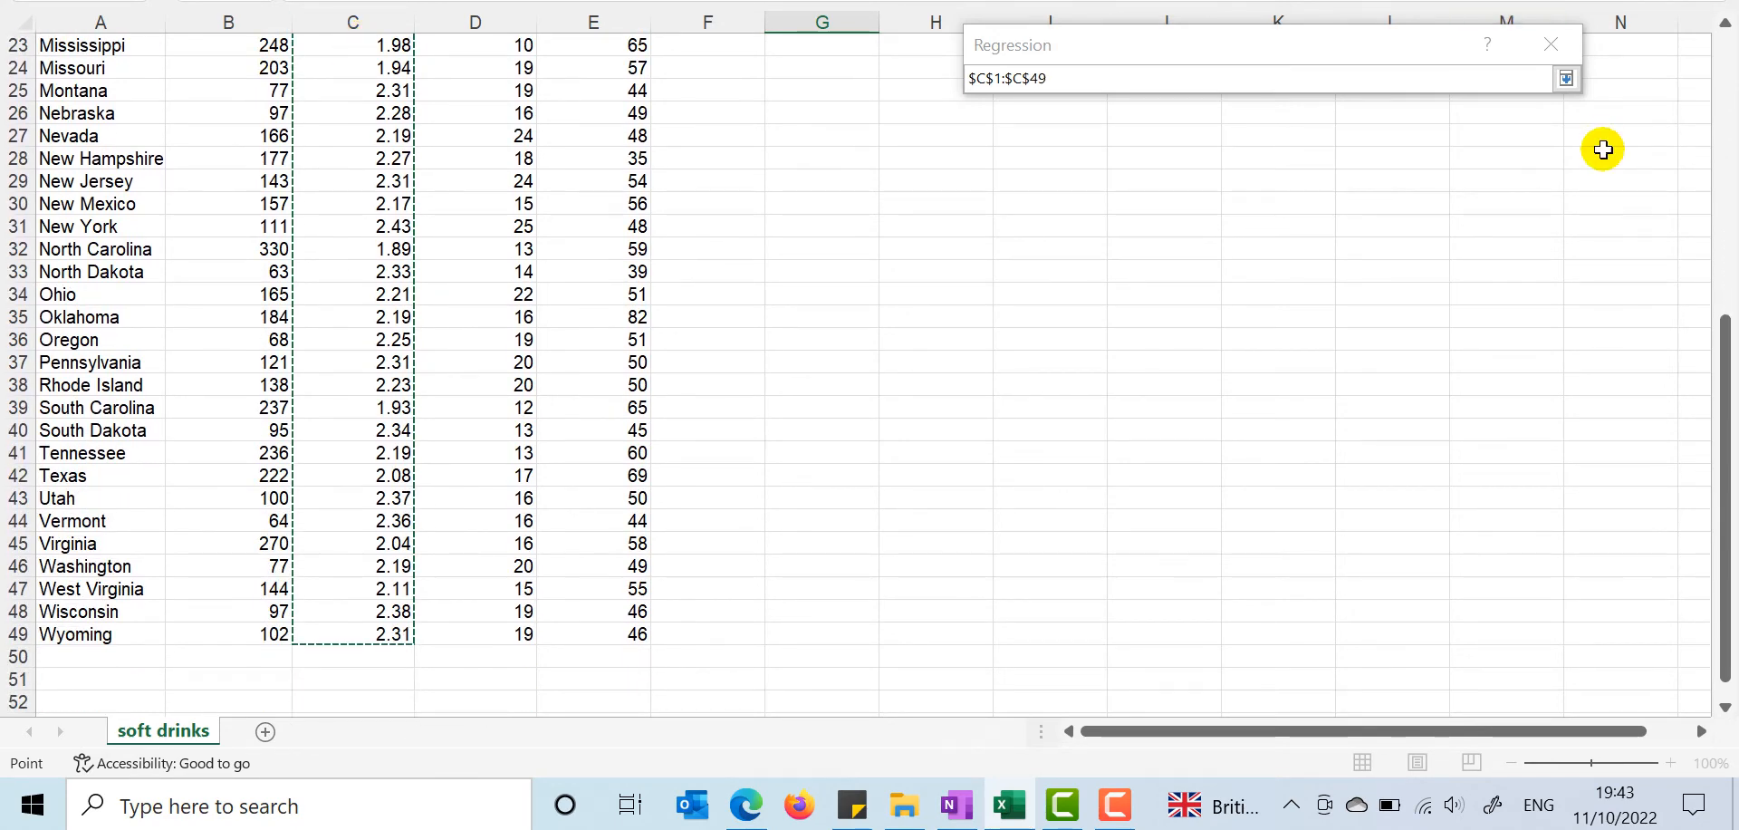
pyautogui.click(1566, 79)
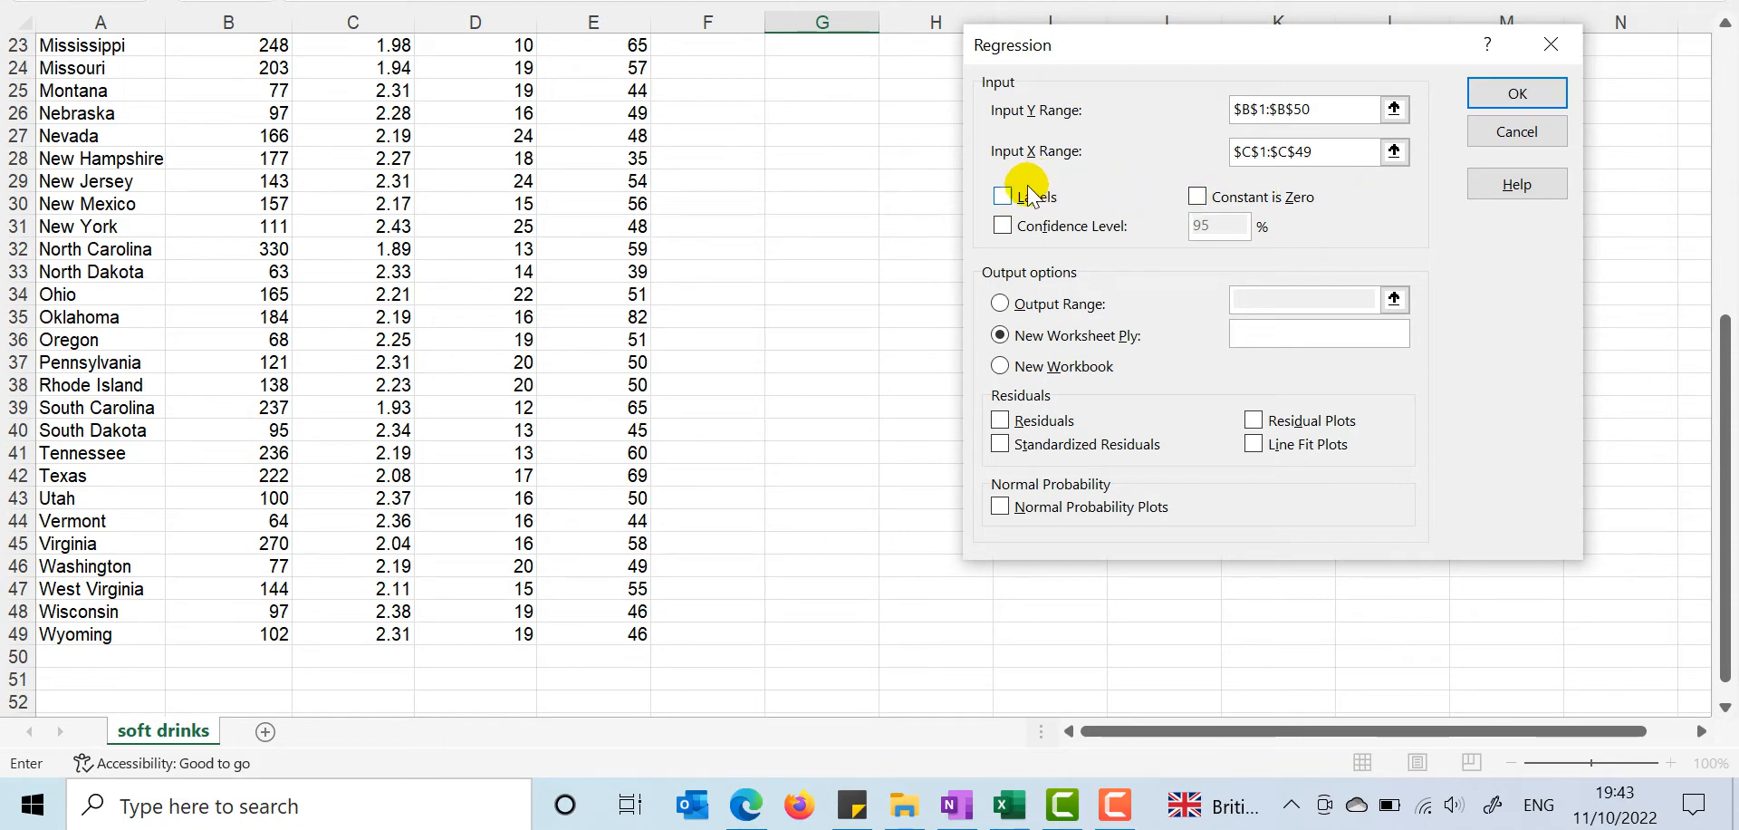
pyautogui.scroll(7, 746, 256)
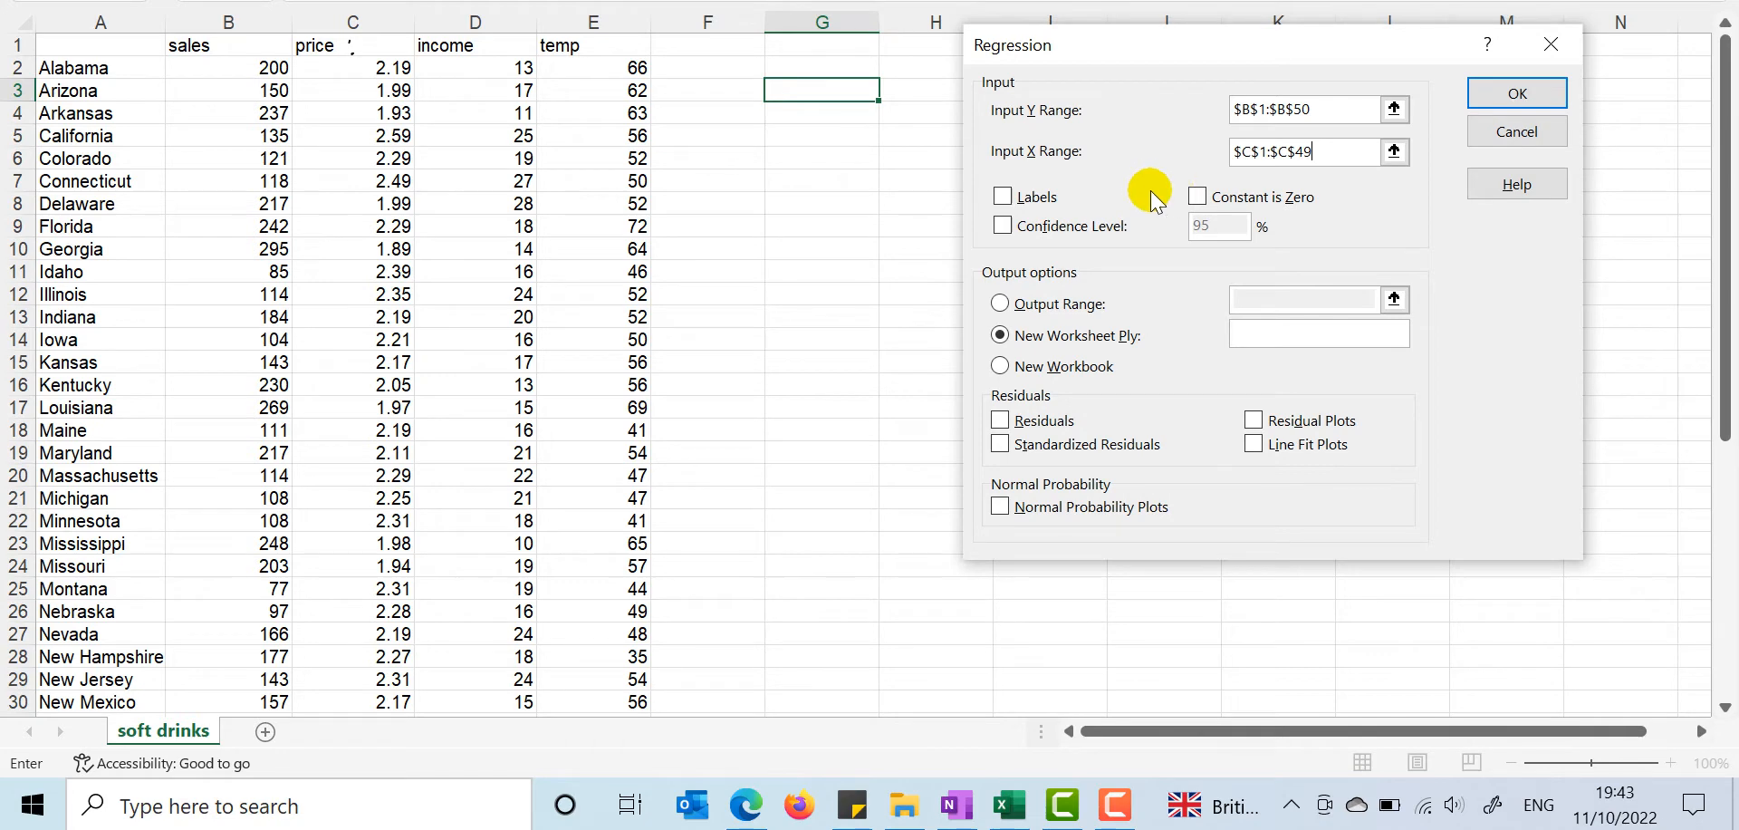
# Step: Enable Labels, set the Output Range to $G$3 and try to run the regression
pyautogui.click(1002, 197)
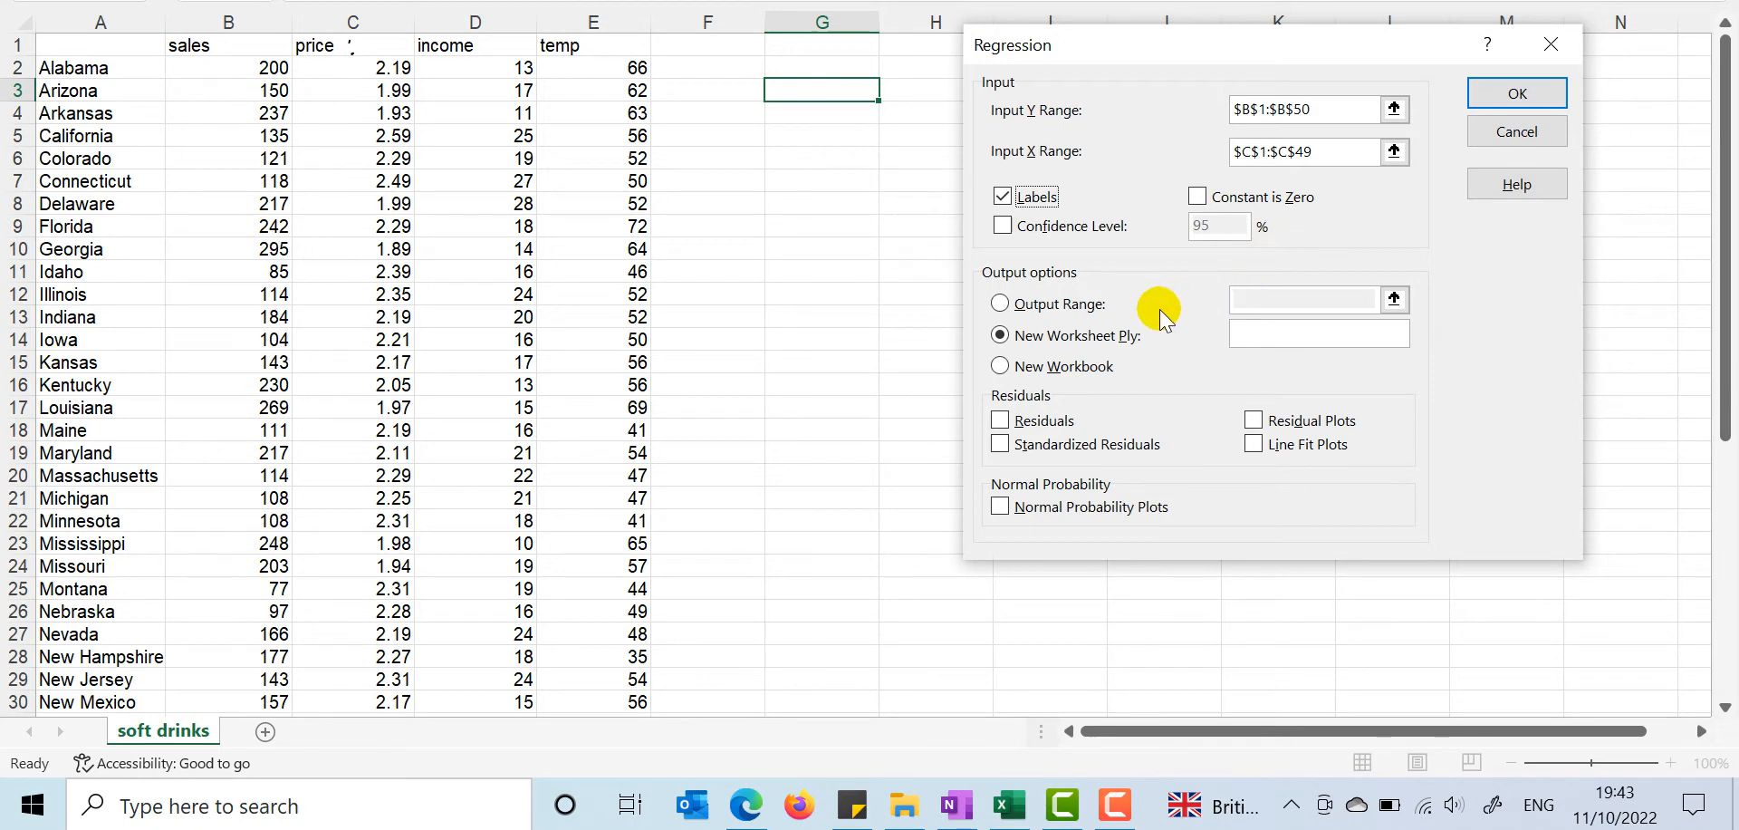
pyautogui.click(1080, 308)
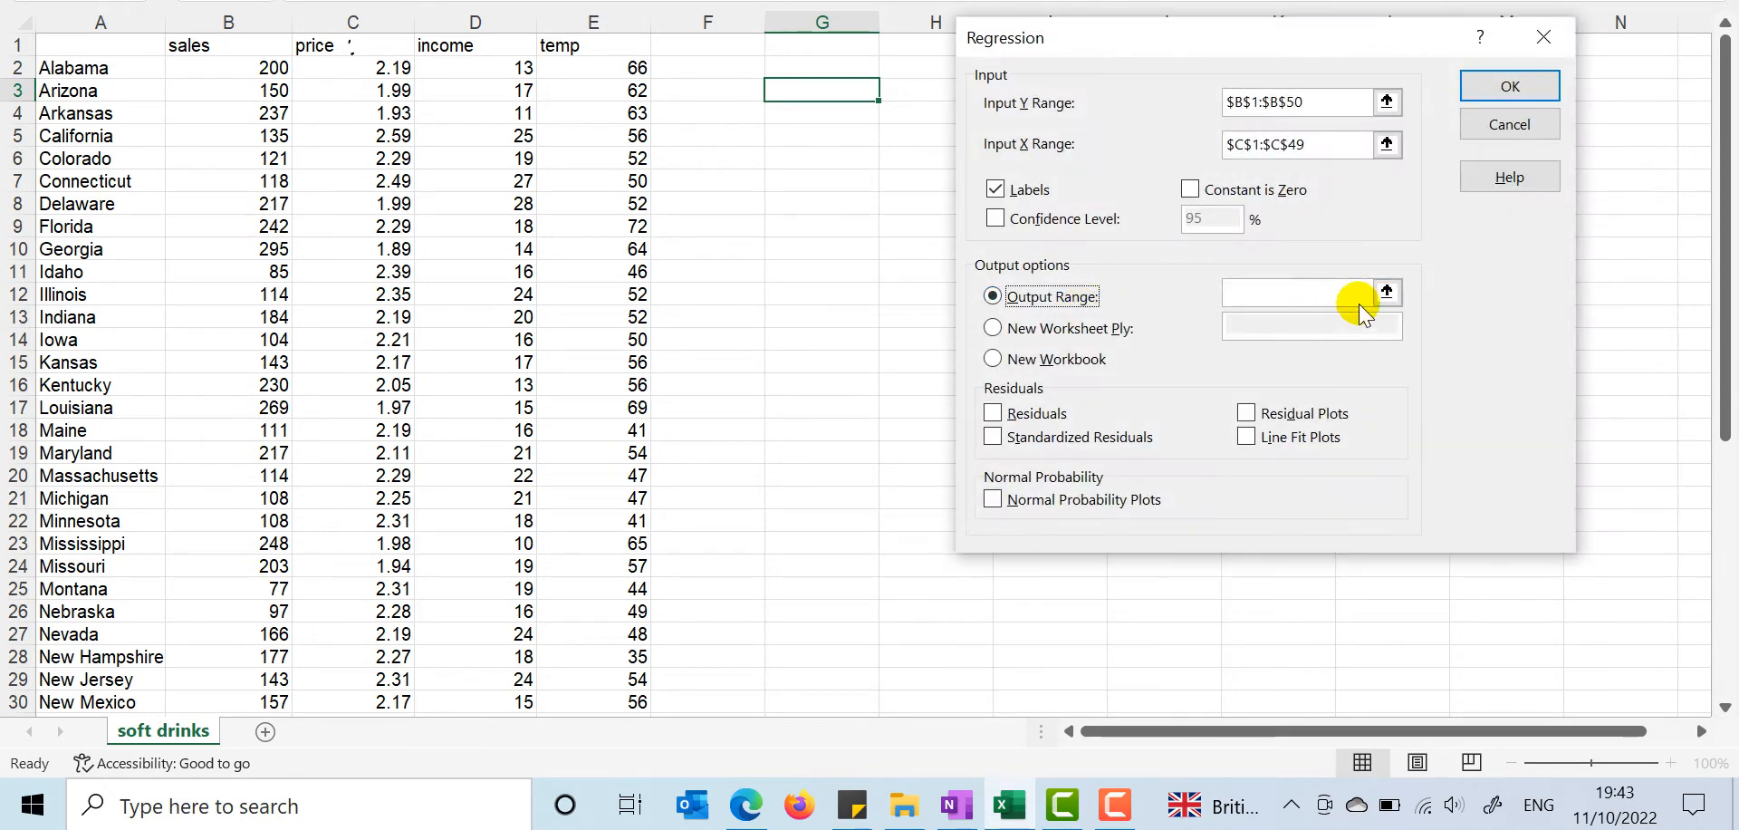
pyautogui.click(1365, 289)
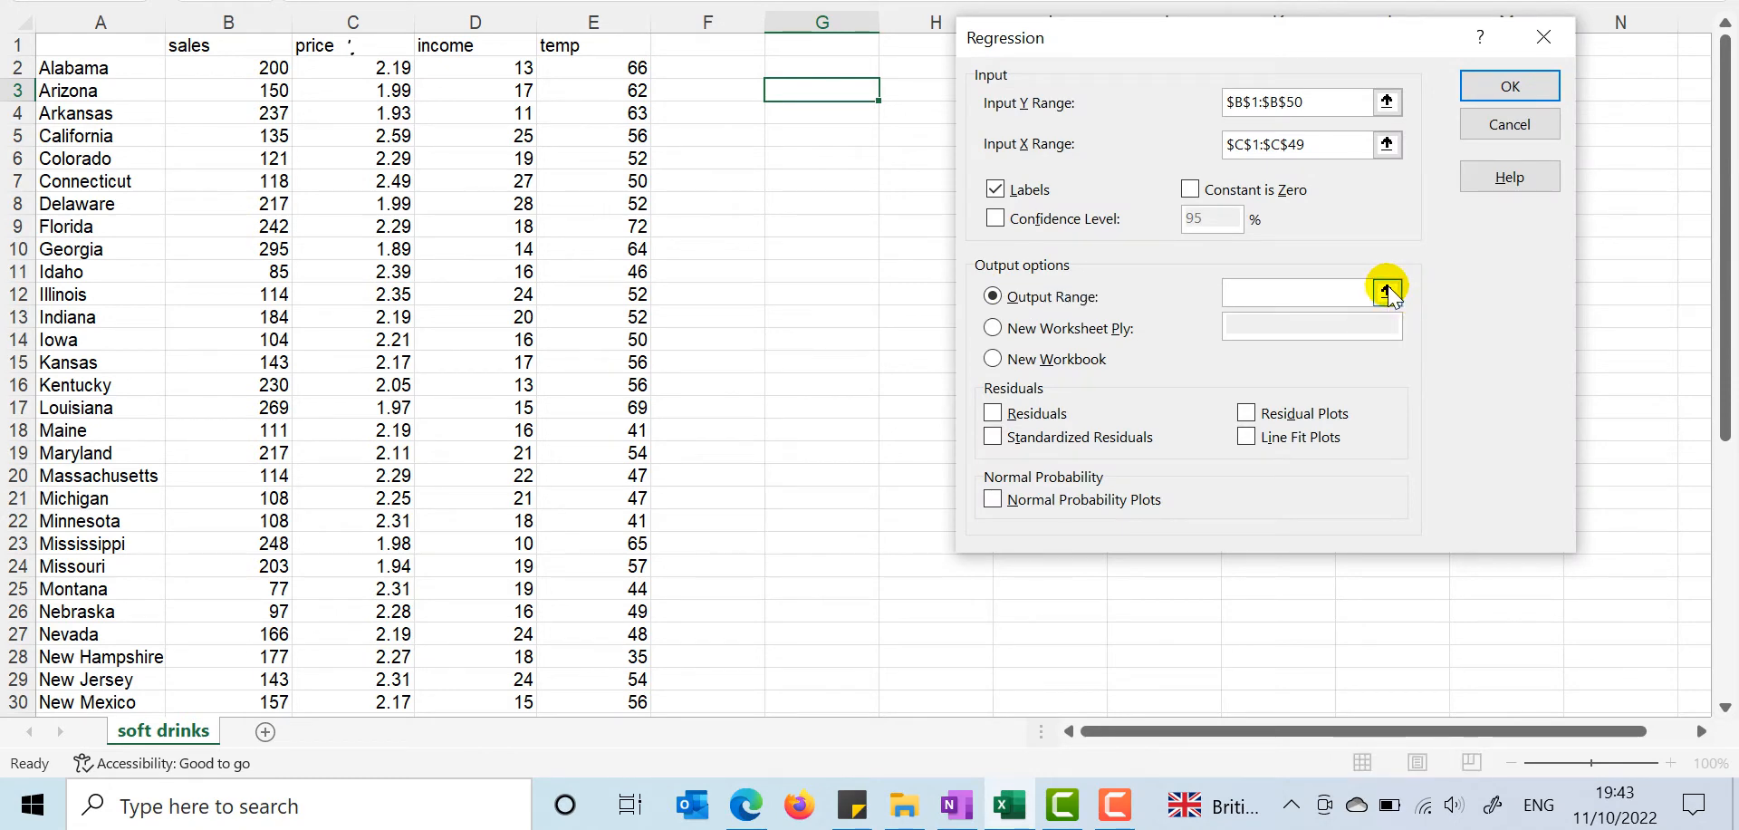
pyautogui.click(1387, 292)
pyautogui.click(852, 91)
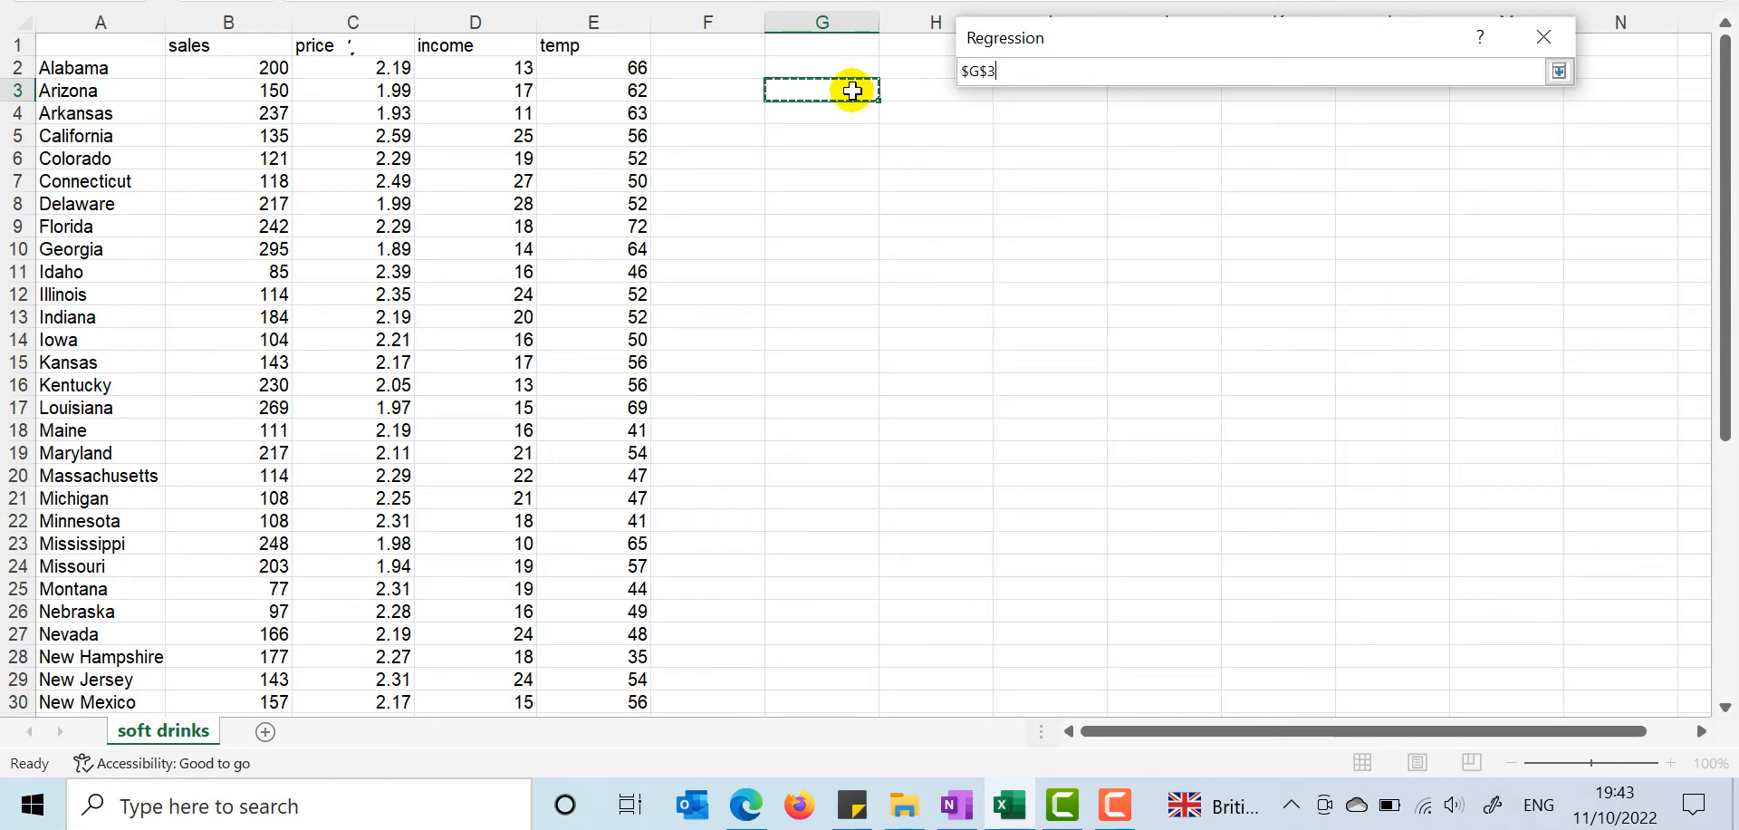
pyautogui.click(1558, 72)
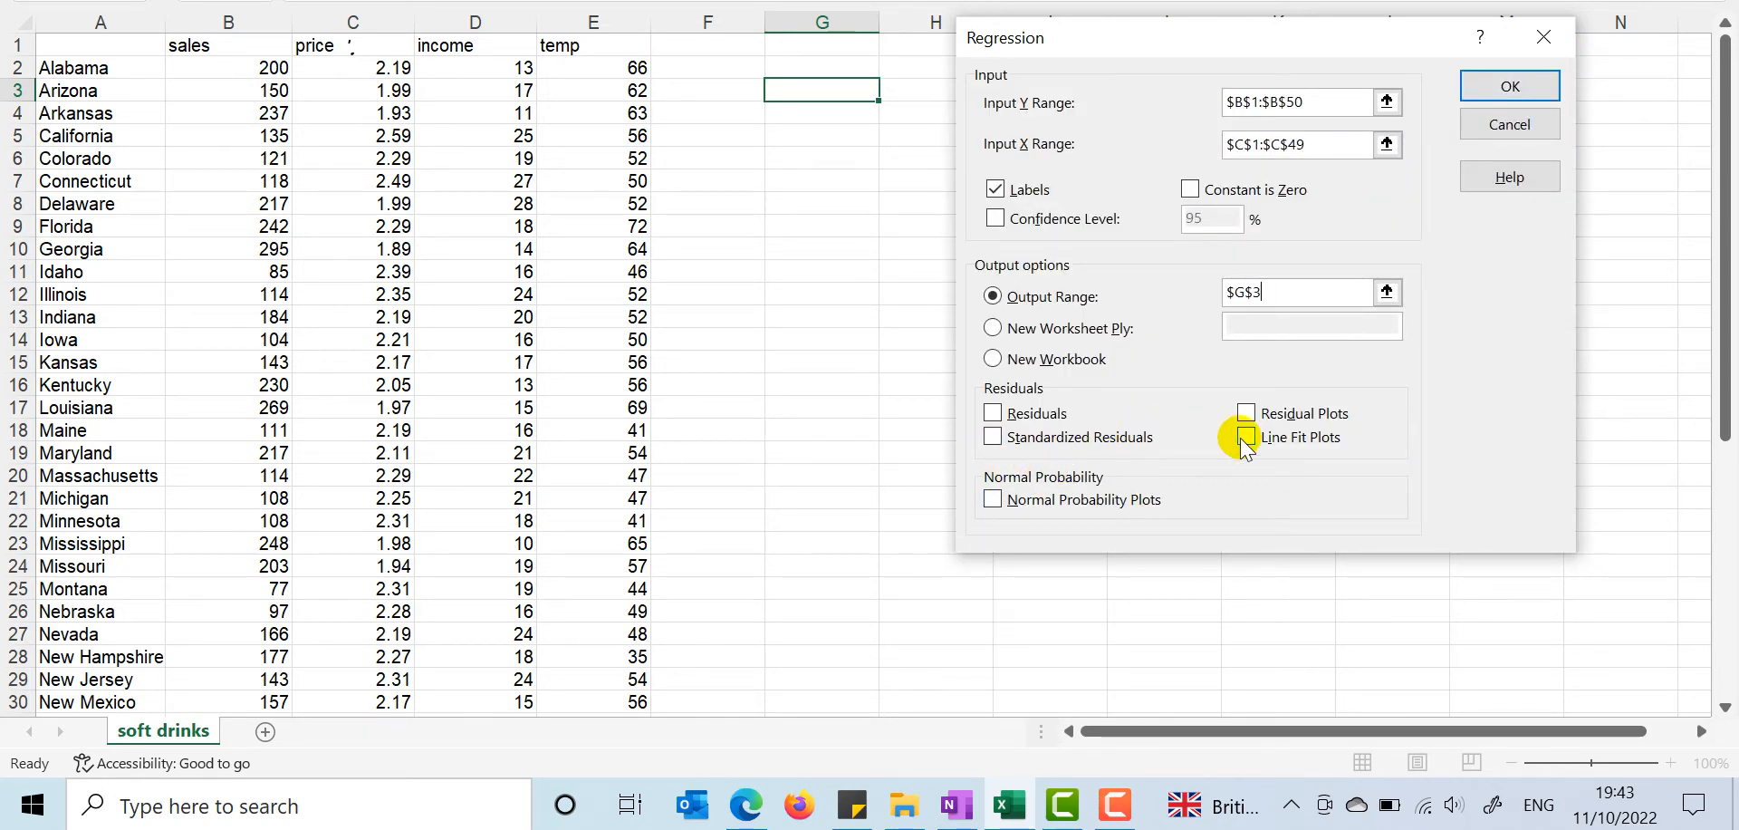
pyautogui.click(1499, 88)
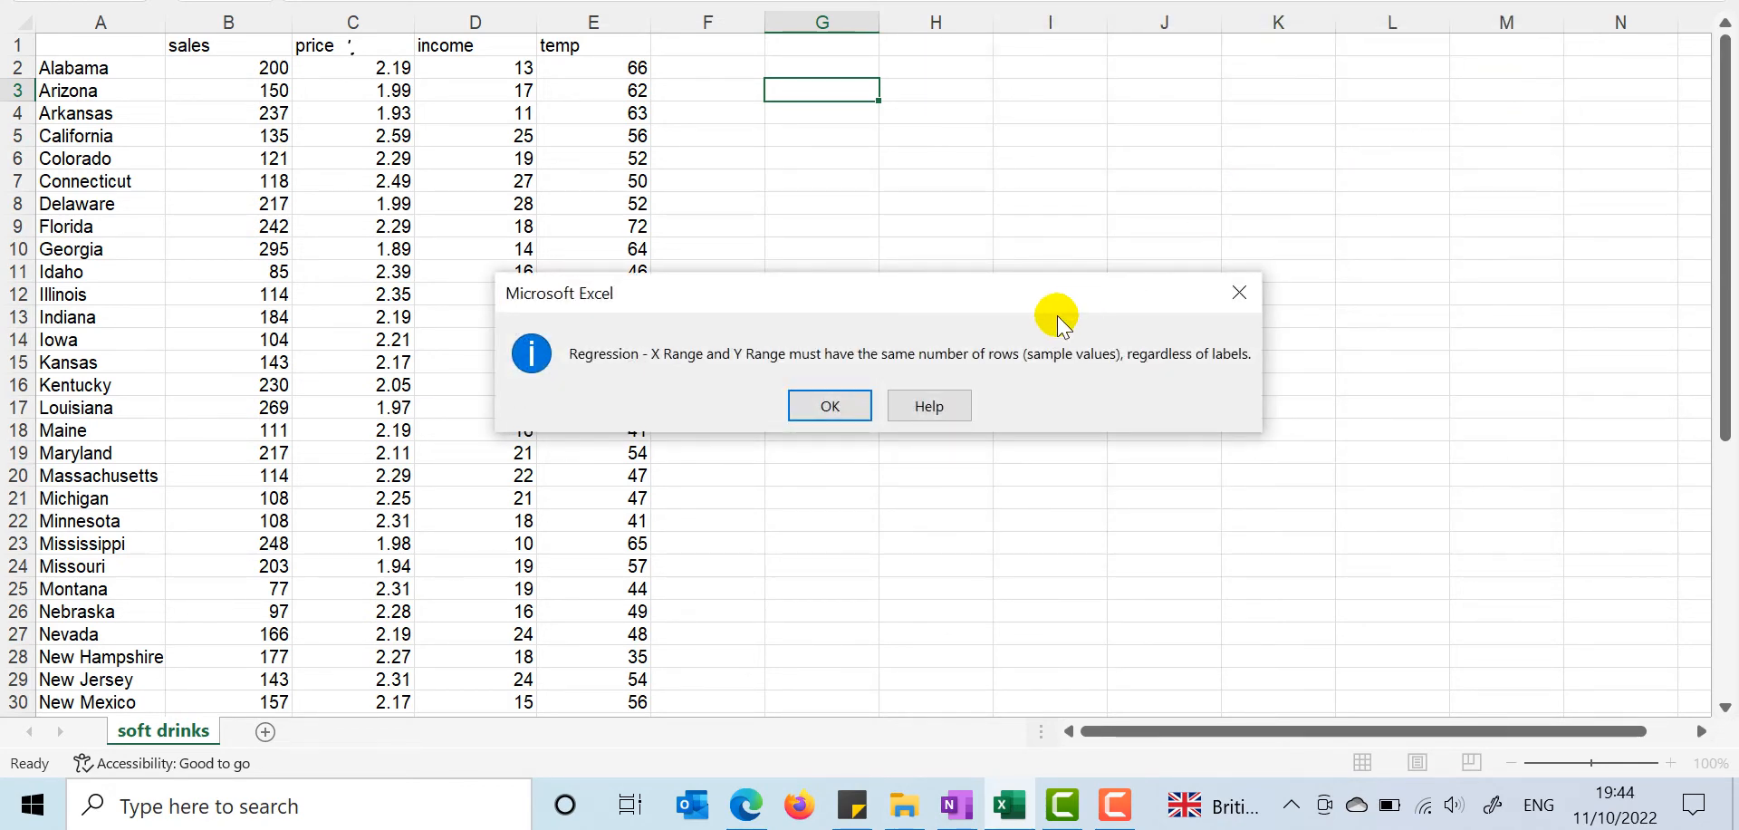
pyautogui.click(852, 410)
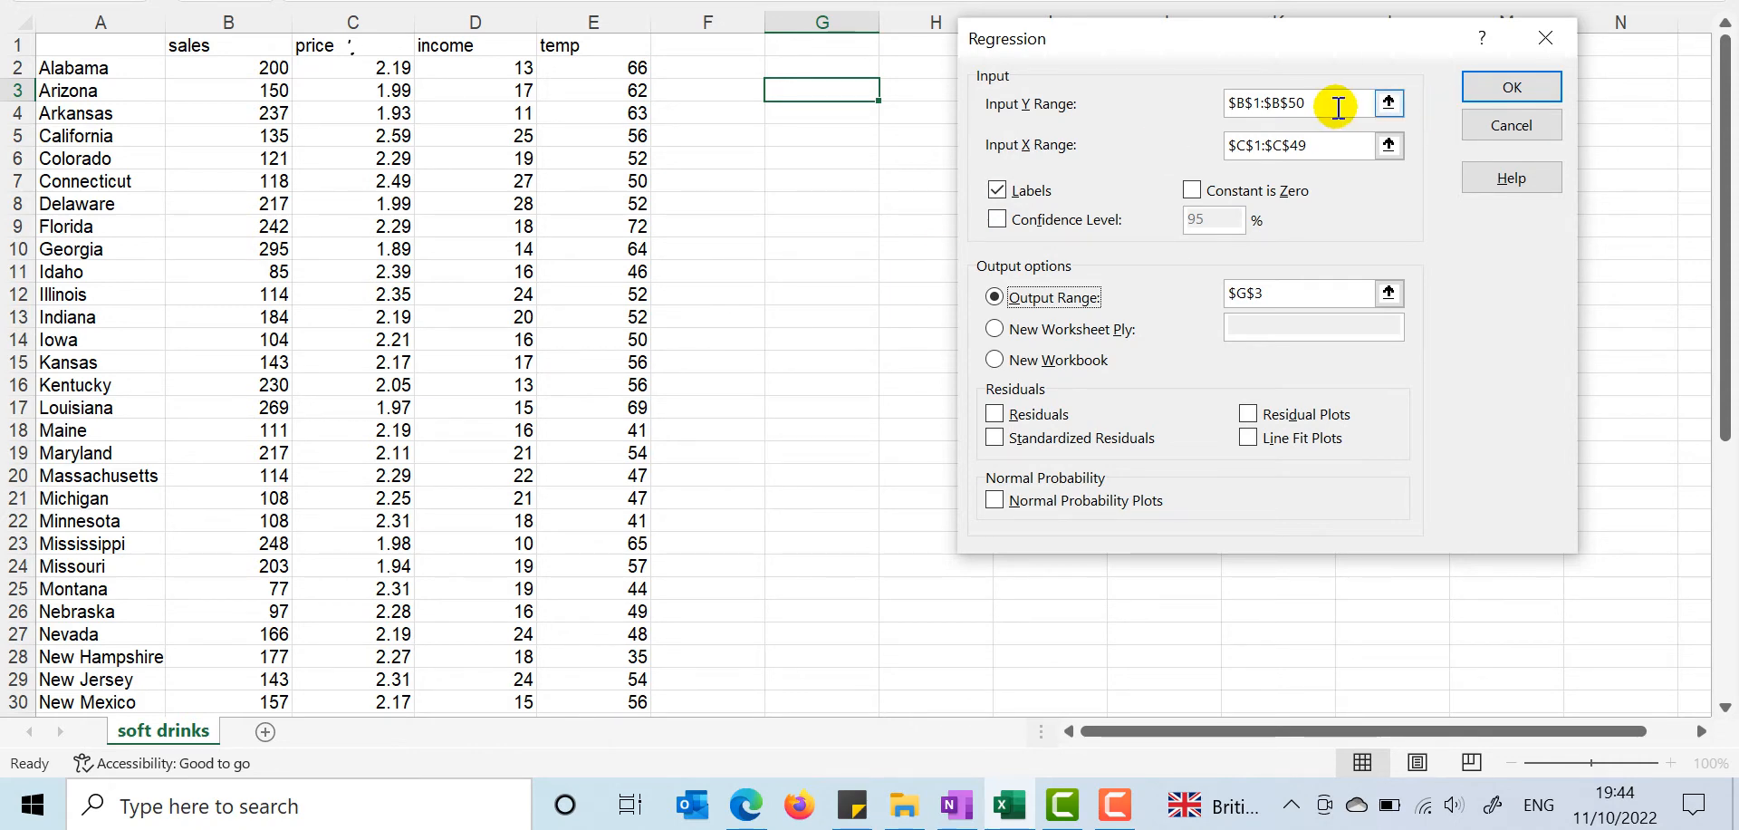
# Step: Set the regression's Input Y Range to $B$1:$B$49 and run the regression
pyautogui.click(1320, 106)
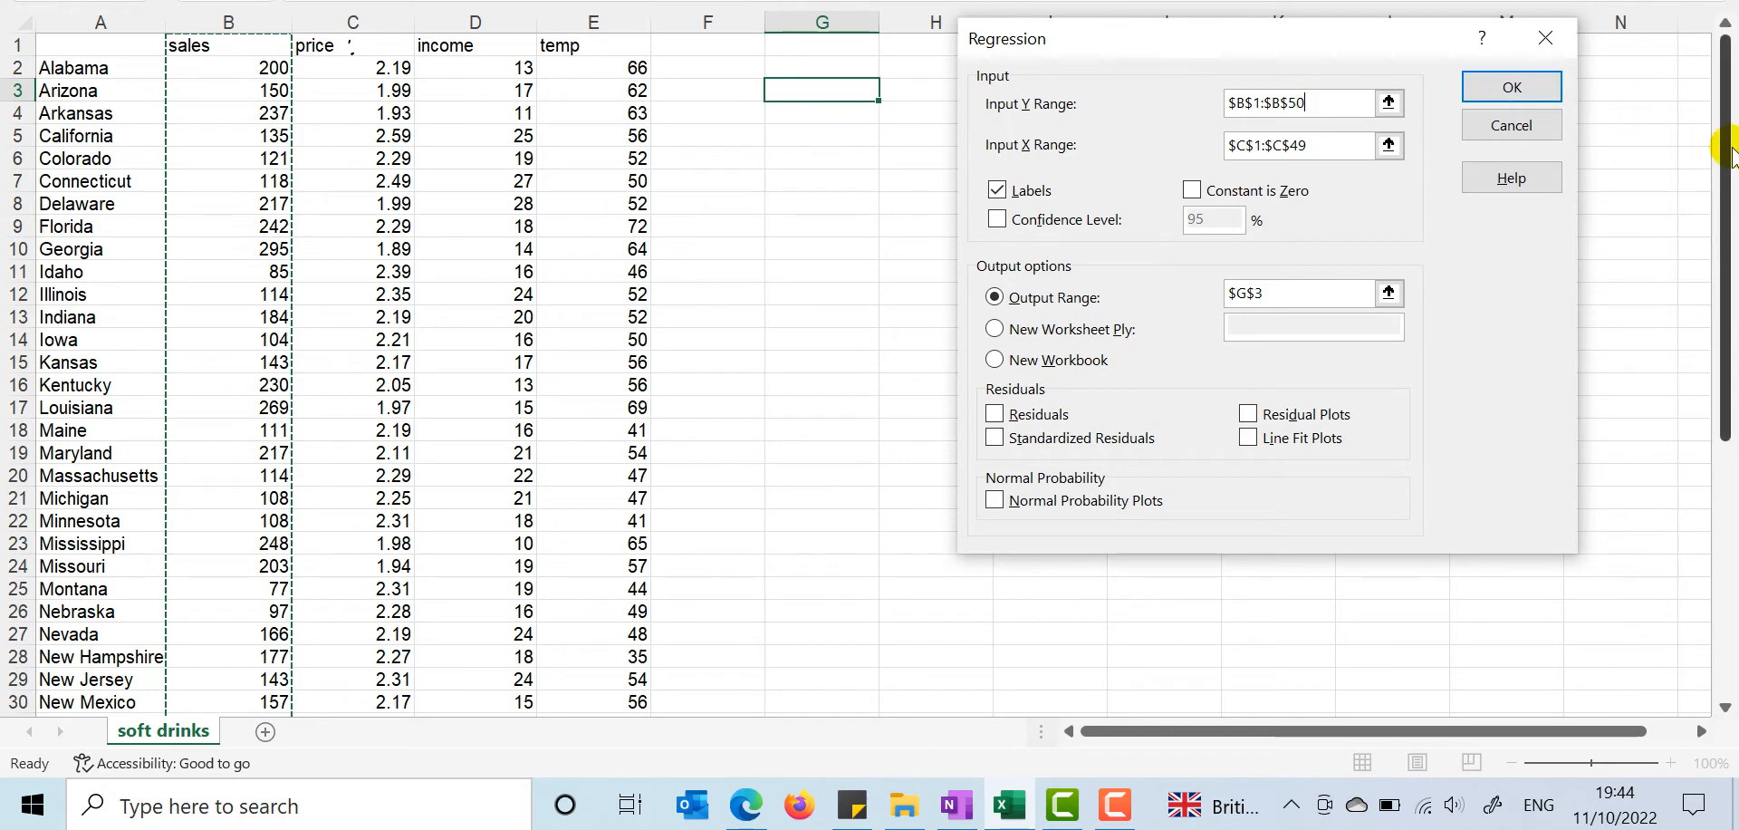
pyautogui.moveTo(1726, 156); pyautogui.dragTo(1724, 458)
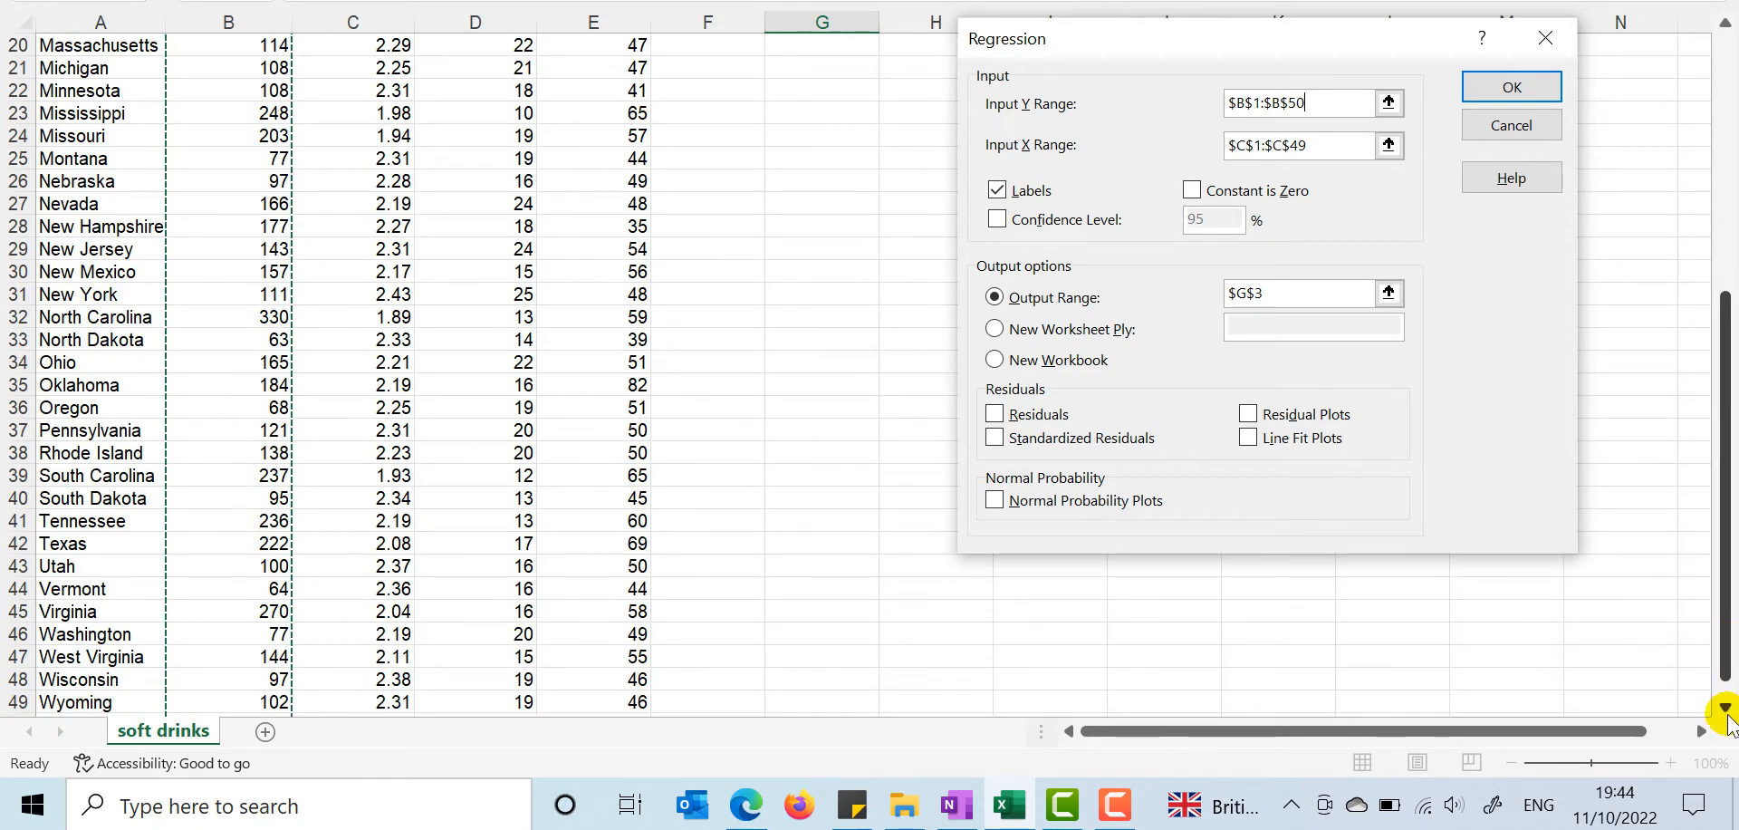
pyautogui.scroll(-1, 1724, 711)
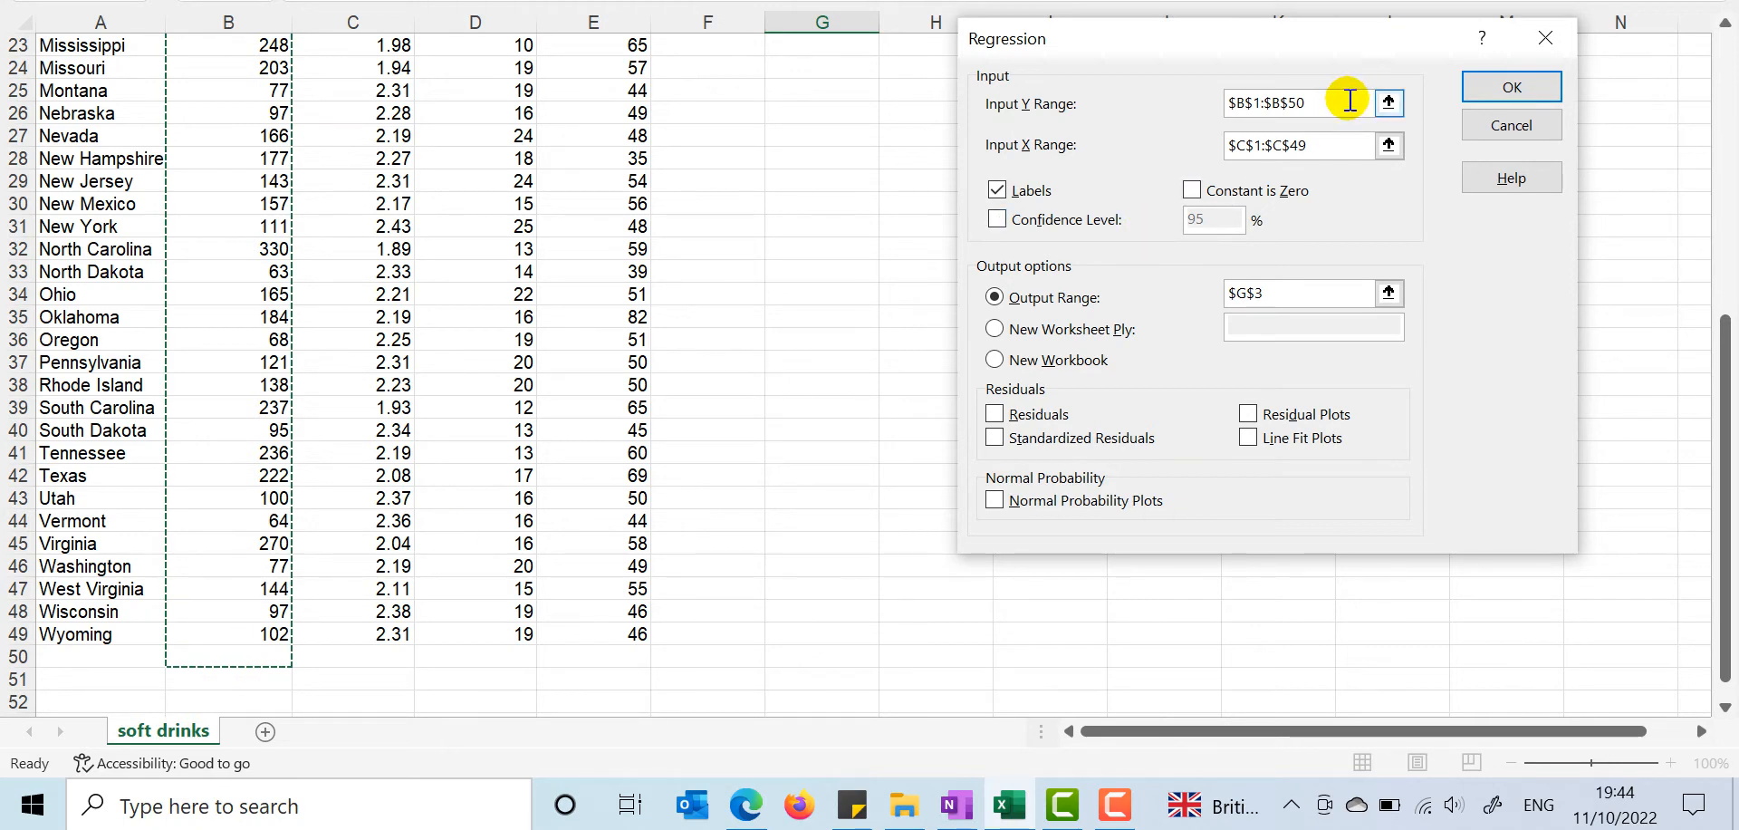
pyautogui.click(1349, 100)
pyautogui.write('49')
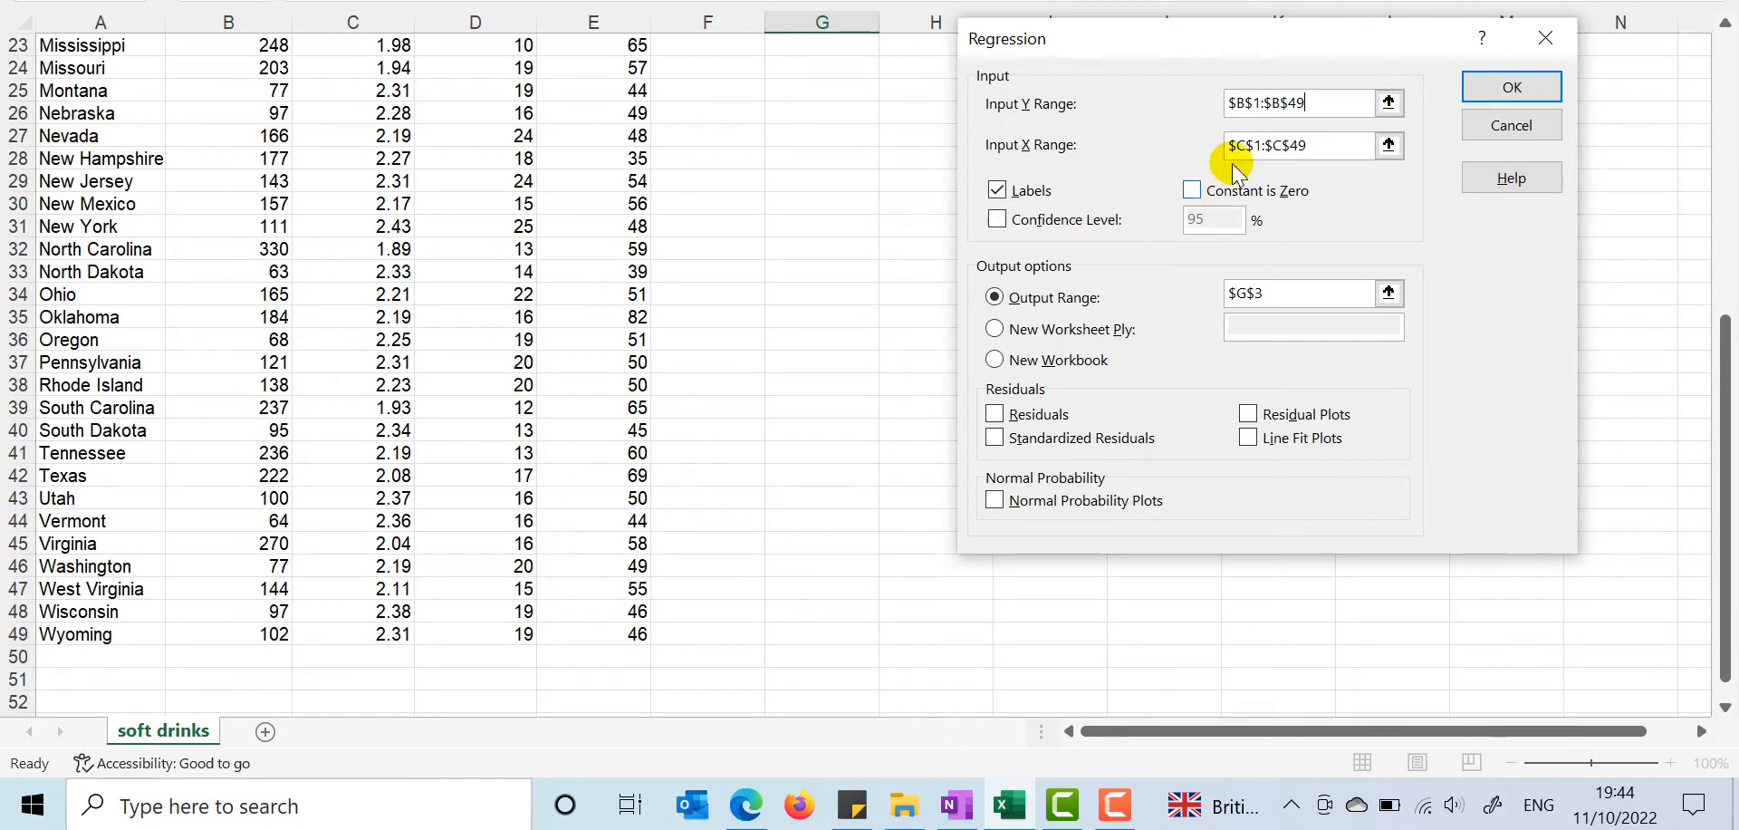
pyautogui.click(1317, 141)
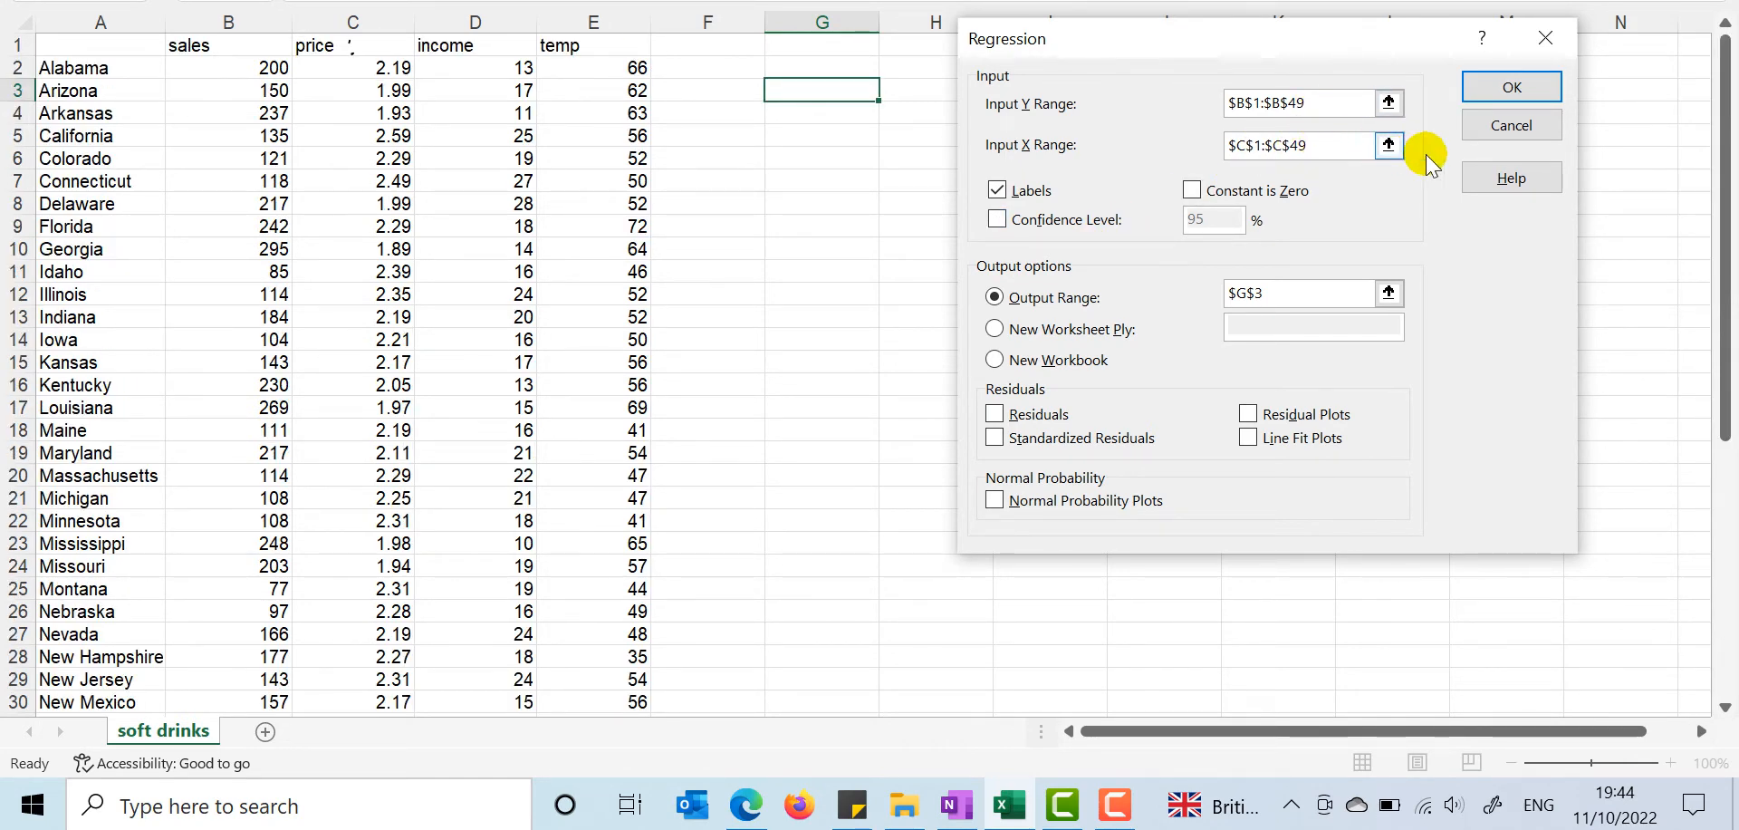
pyautogui.click(1505, 91)
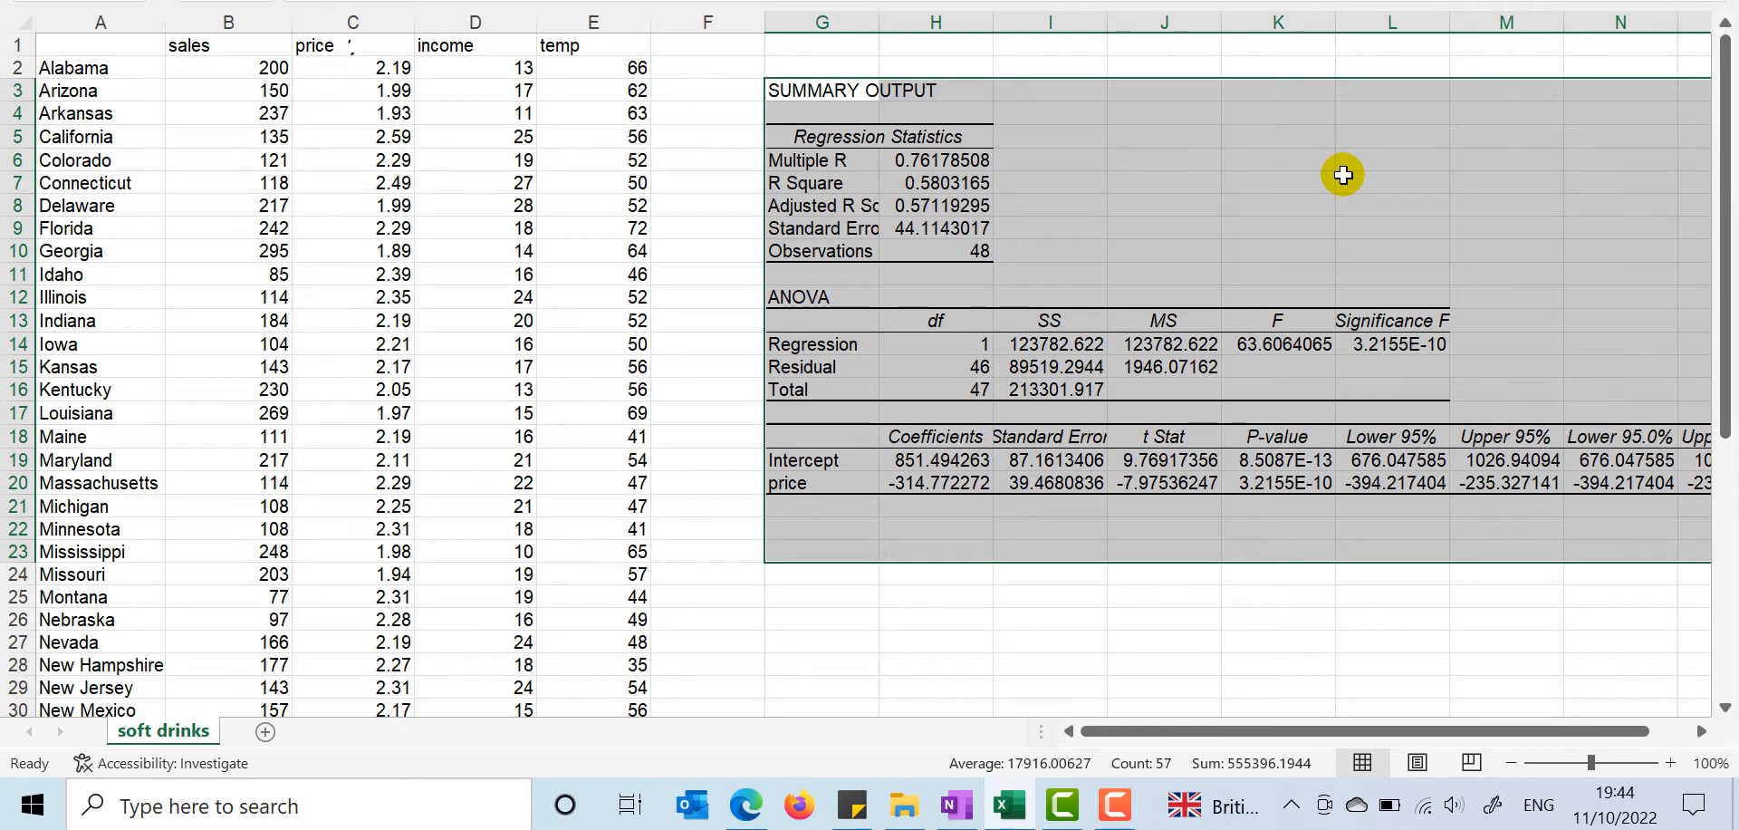
# Step: Fit the widths of columns G and H to the regression output text
pyautogui.doubleClick(879, 22)
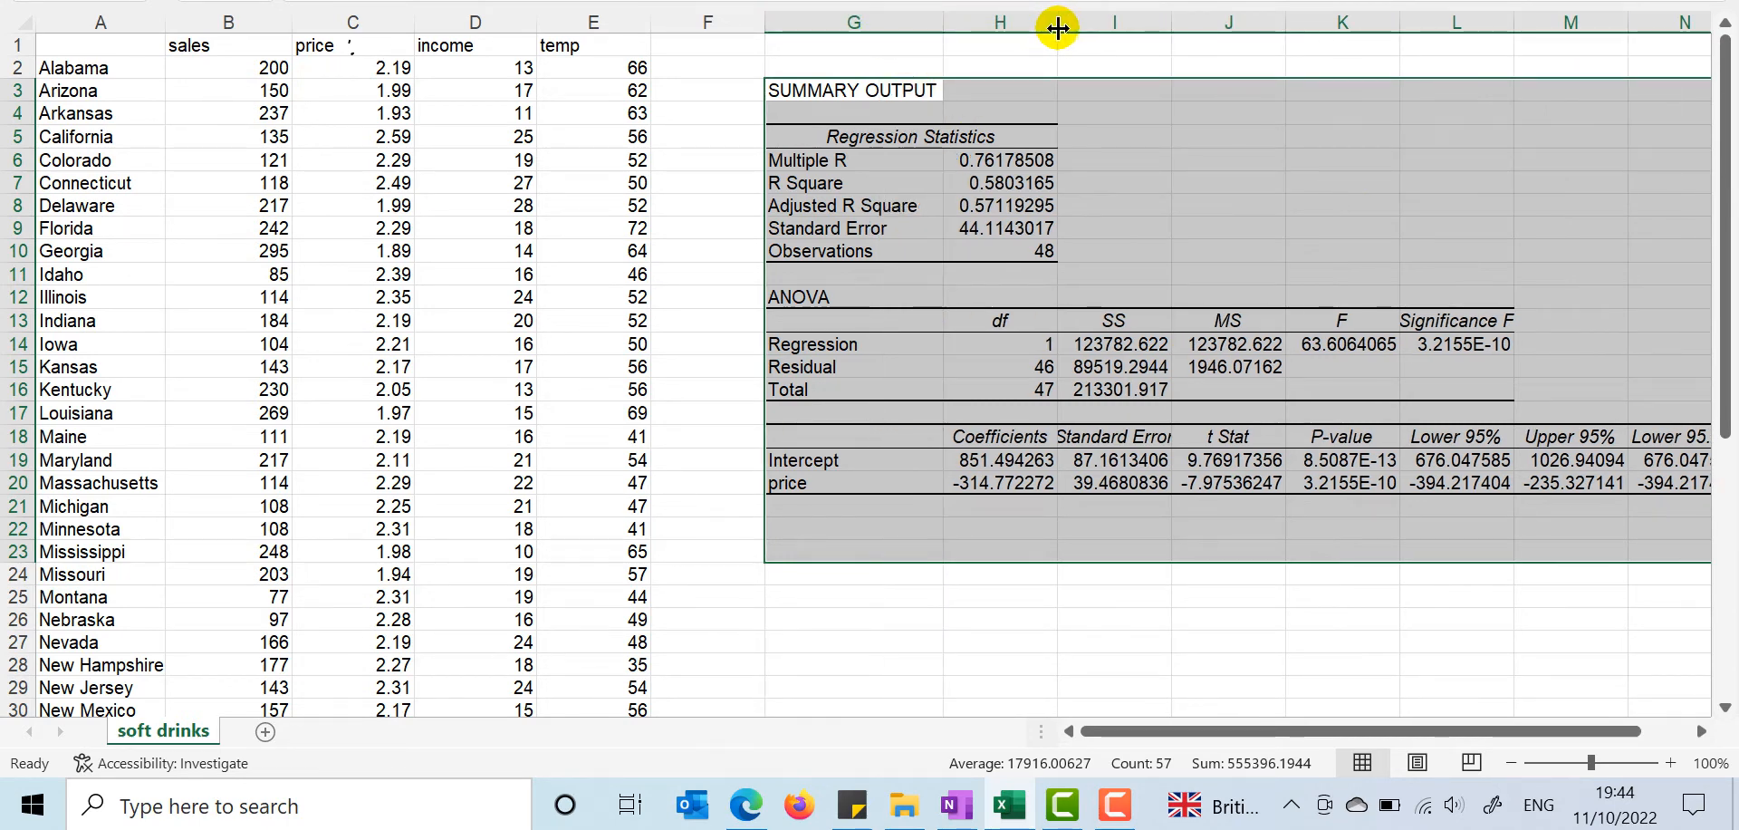
pyautogui.doubleClick(1057, 28)
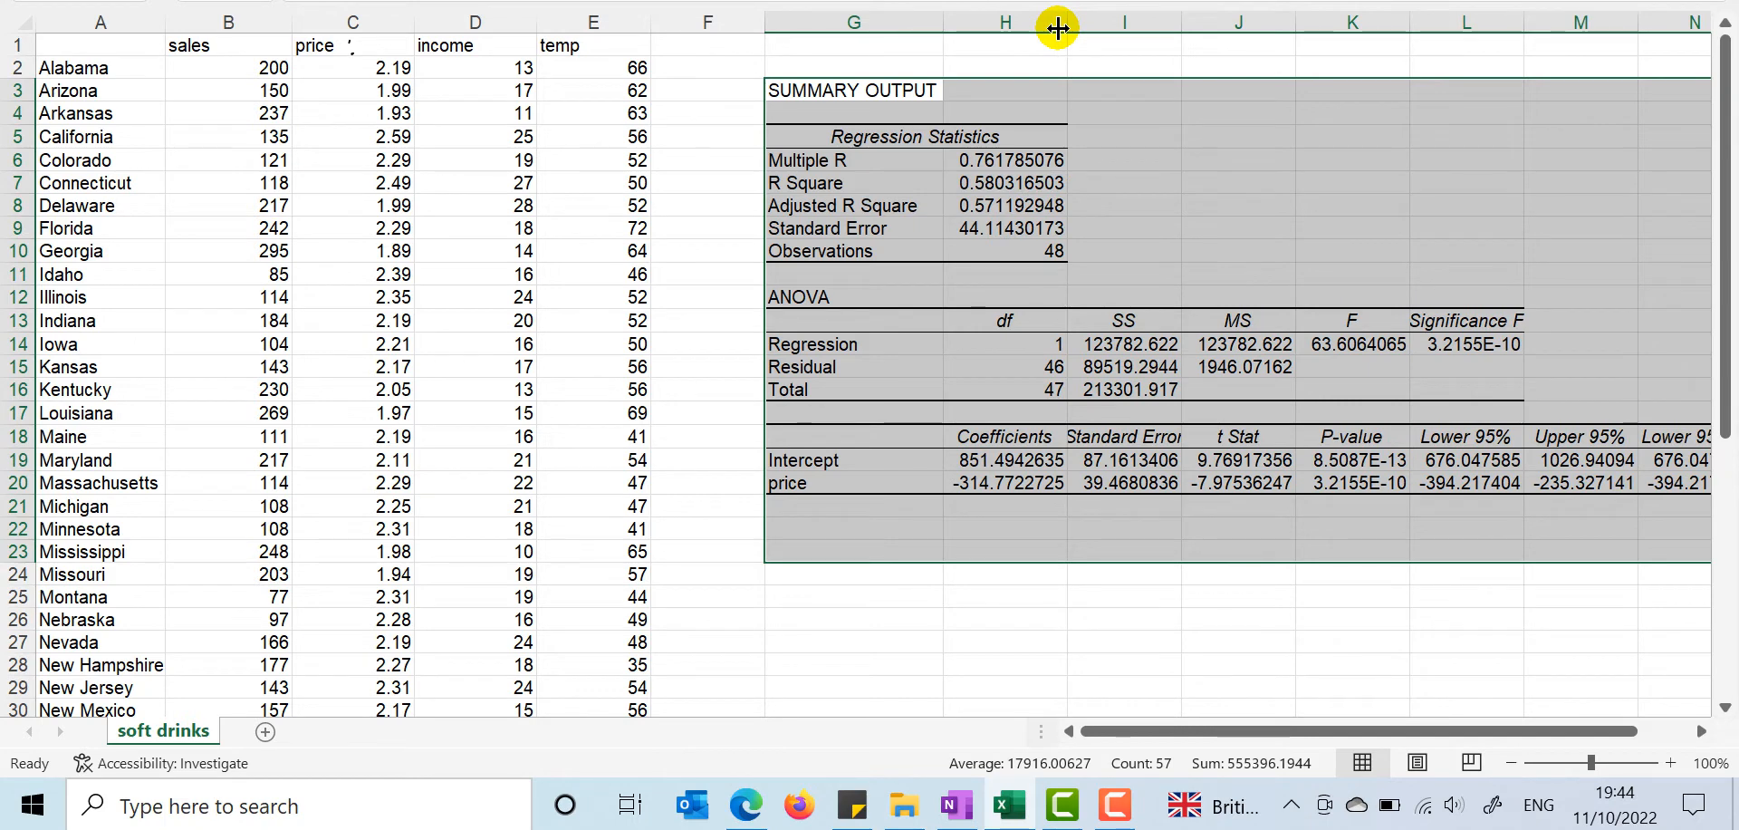
pyautogui.click(1046, 182)
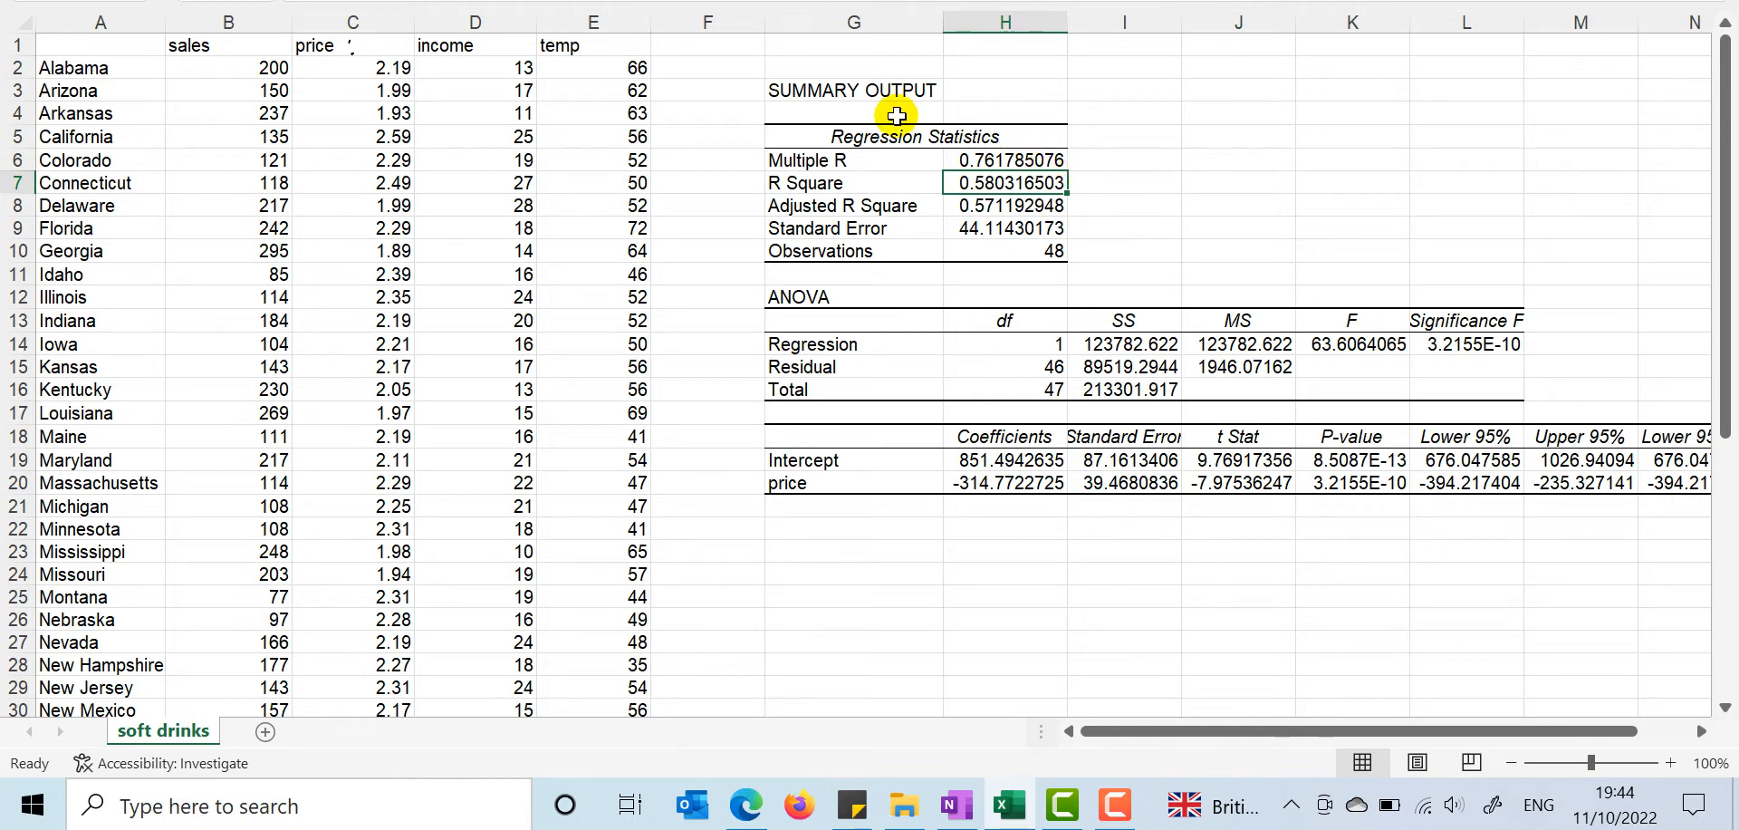
# Step: Copy the summary output in G3:L20 and paste it into the OneNote page below the handwritten equations
pyautogui.moveTo(840, 91); pyautogui.dragTo(1110, 484)
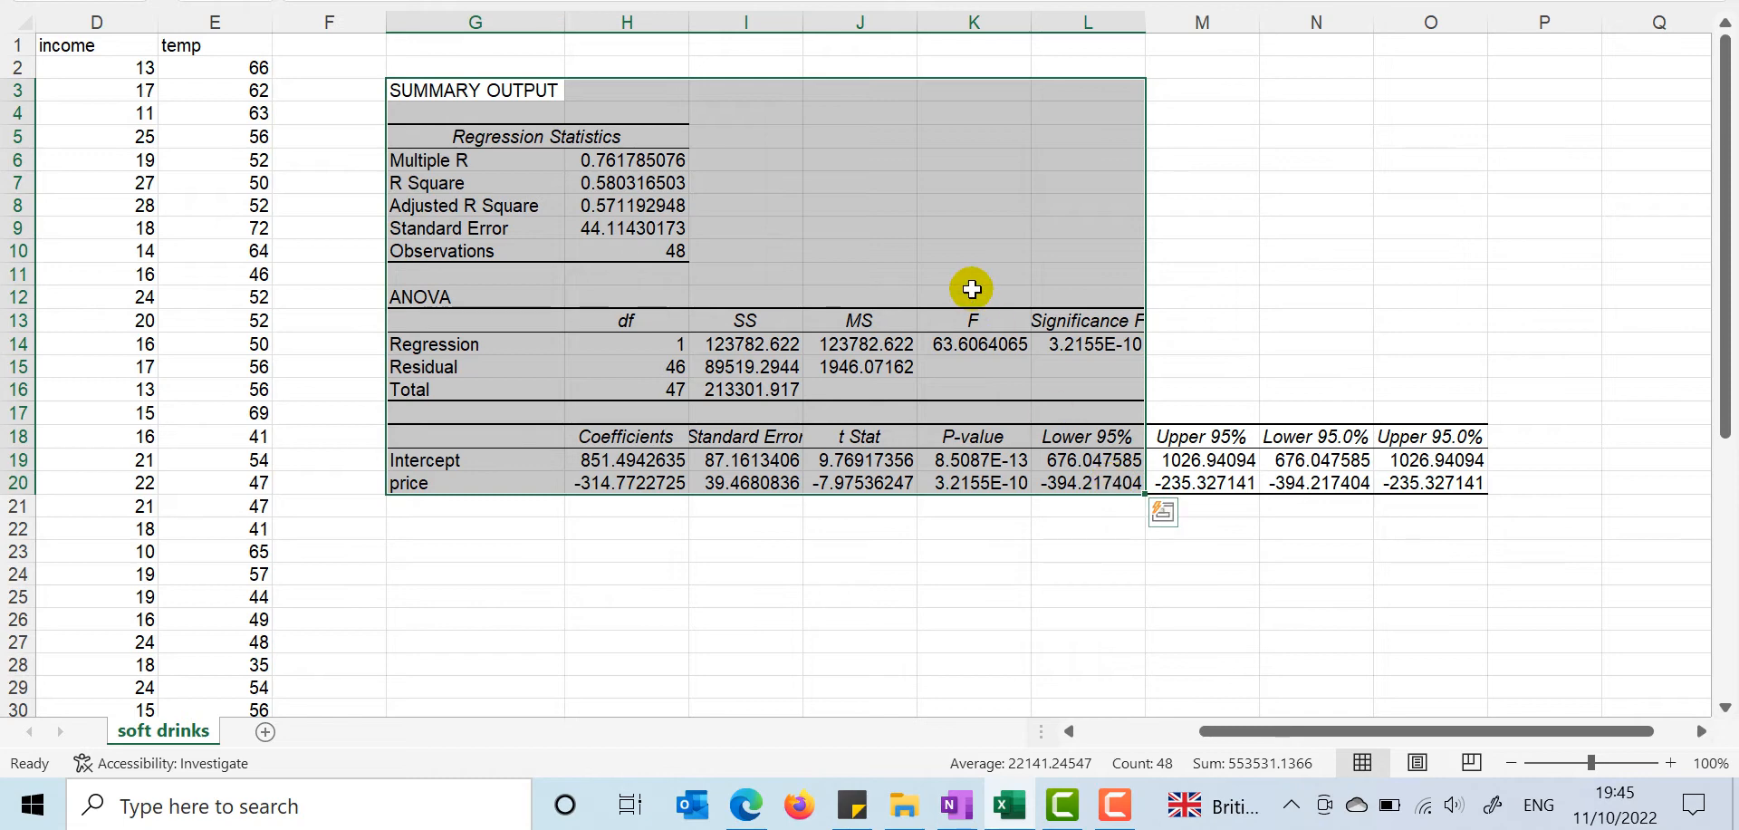
pyautogui.rightClick(972, 289)
pyautogui.click(1070, 60)
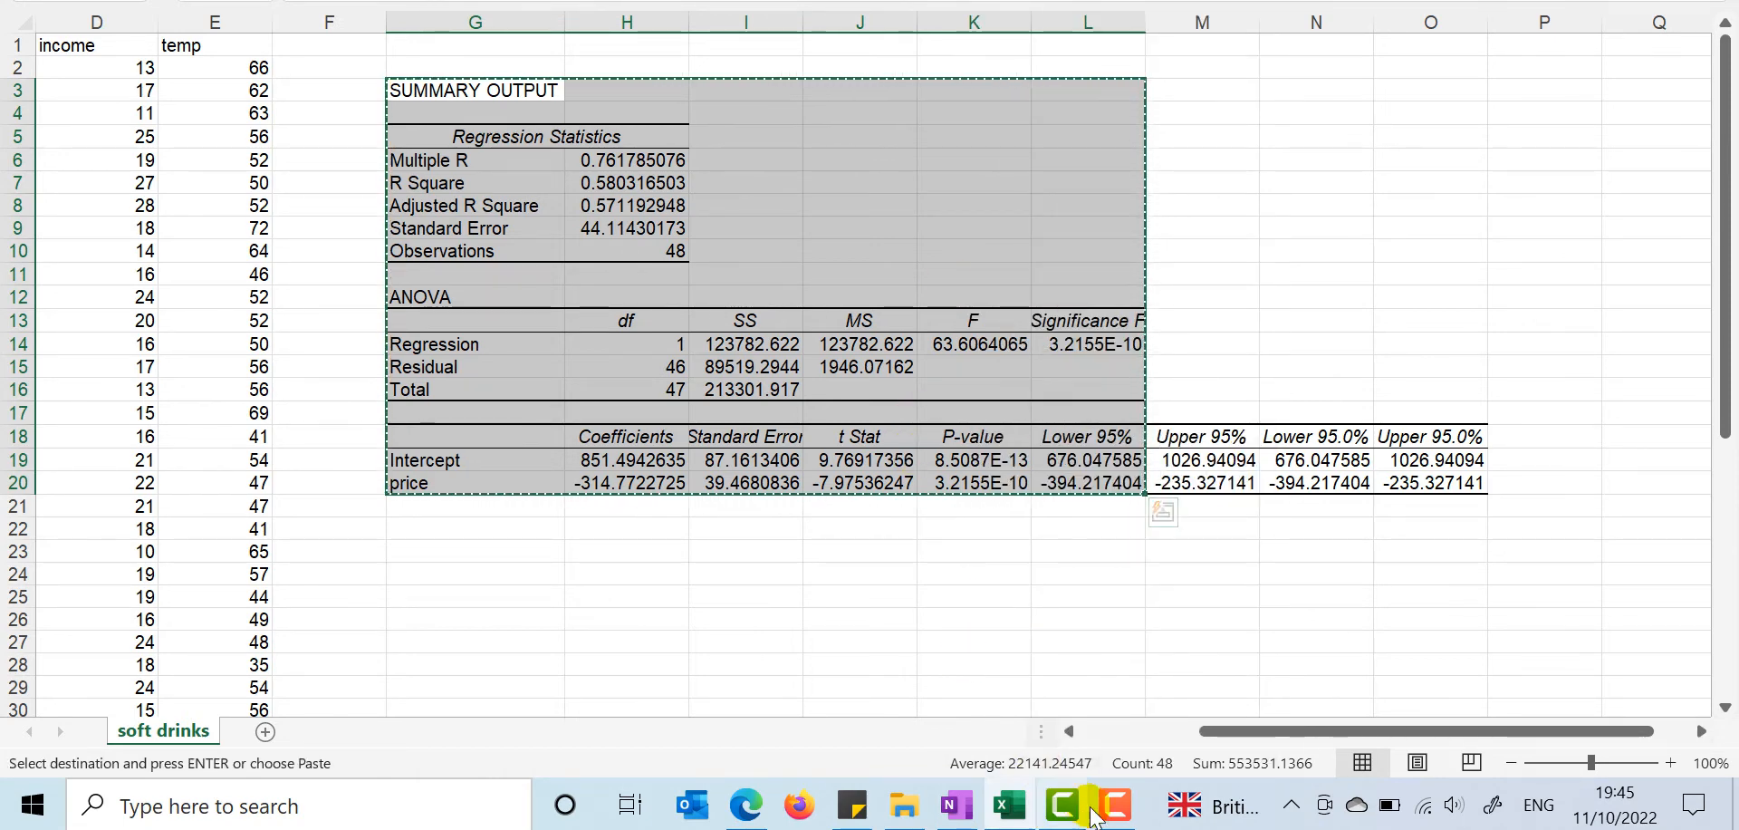
pyautogui.click(957, 804)
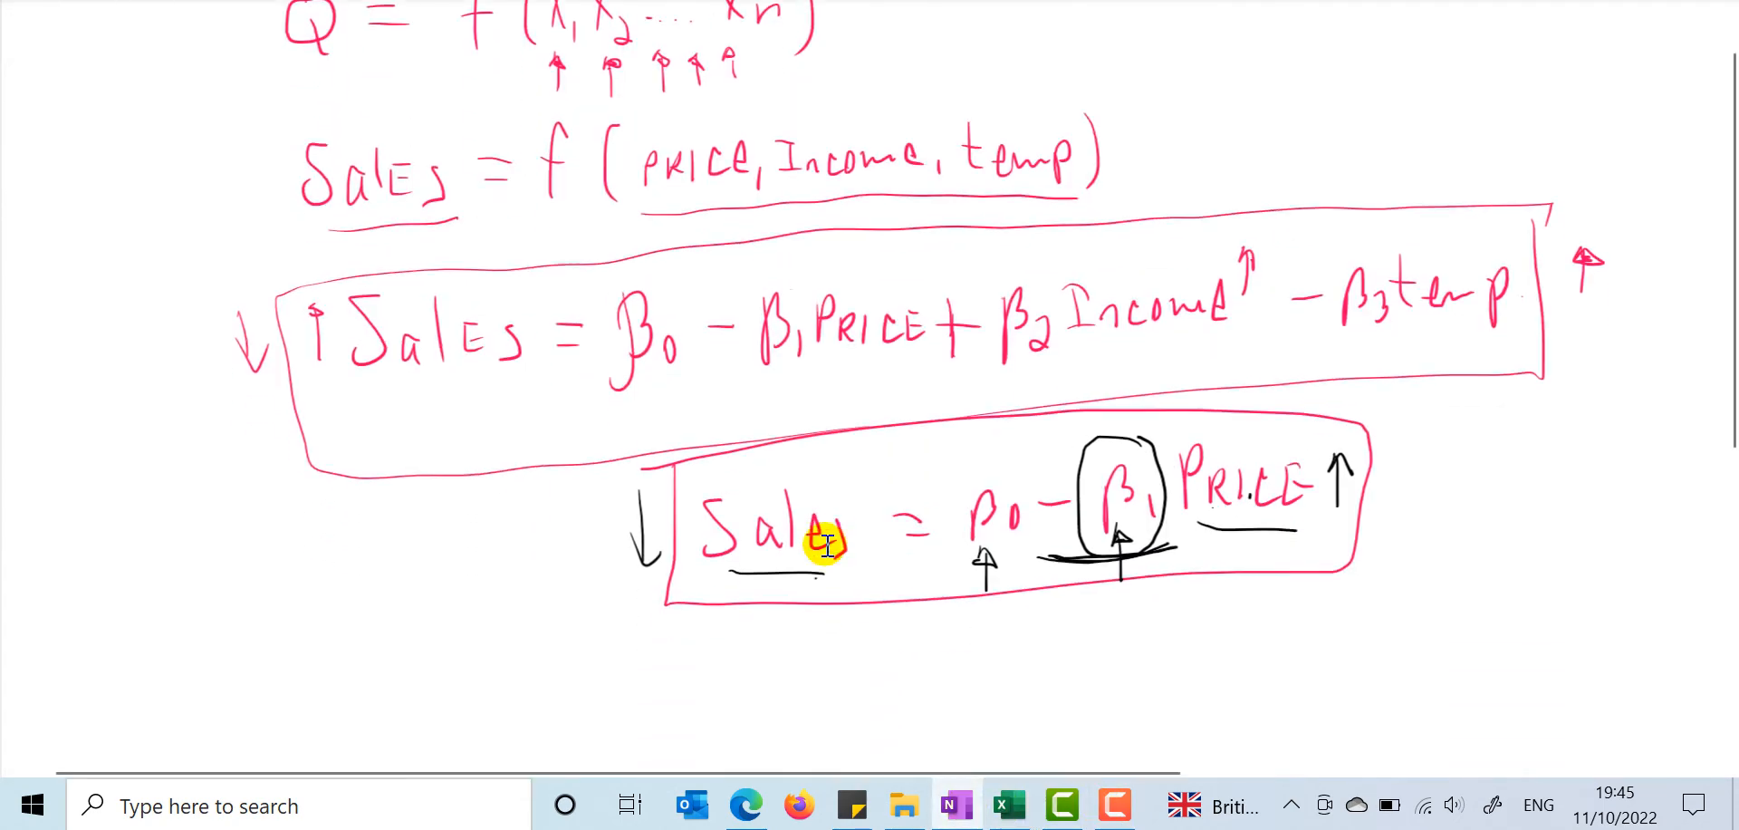
pyautogui.scroll(-5, 825, 544)
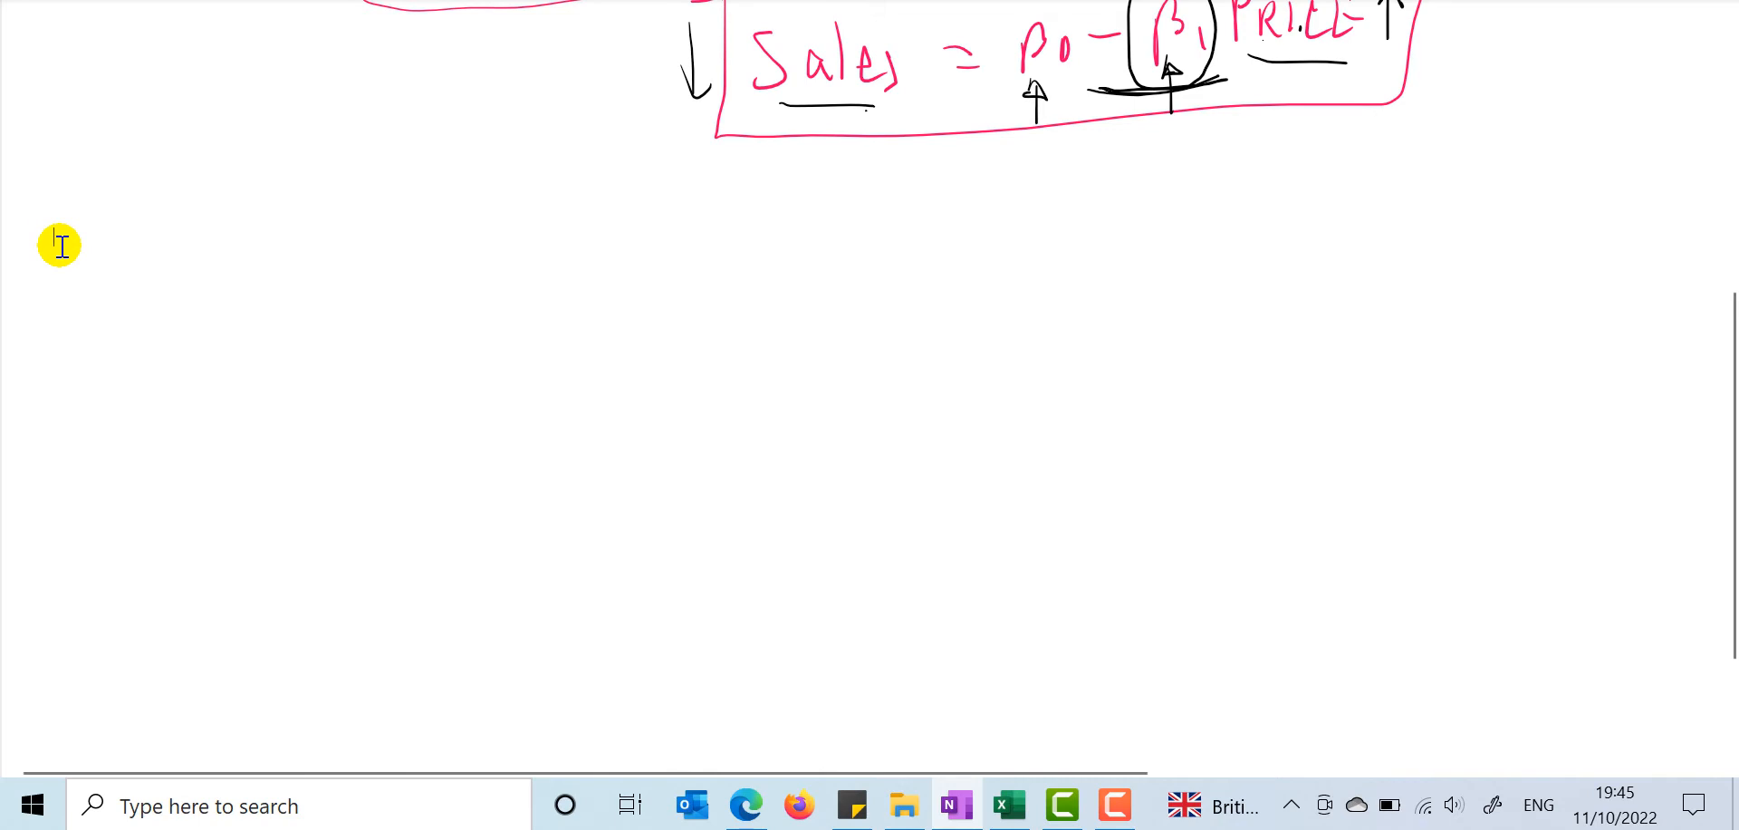
pyautogui.hotkey('ctrl', 'v')
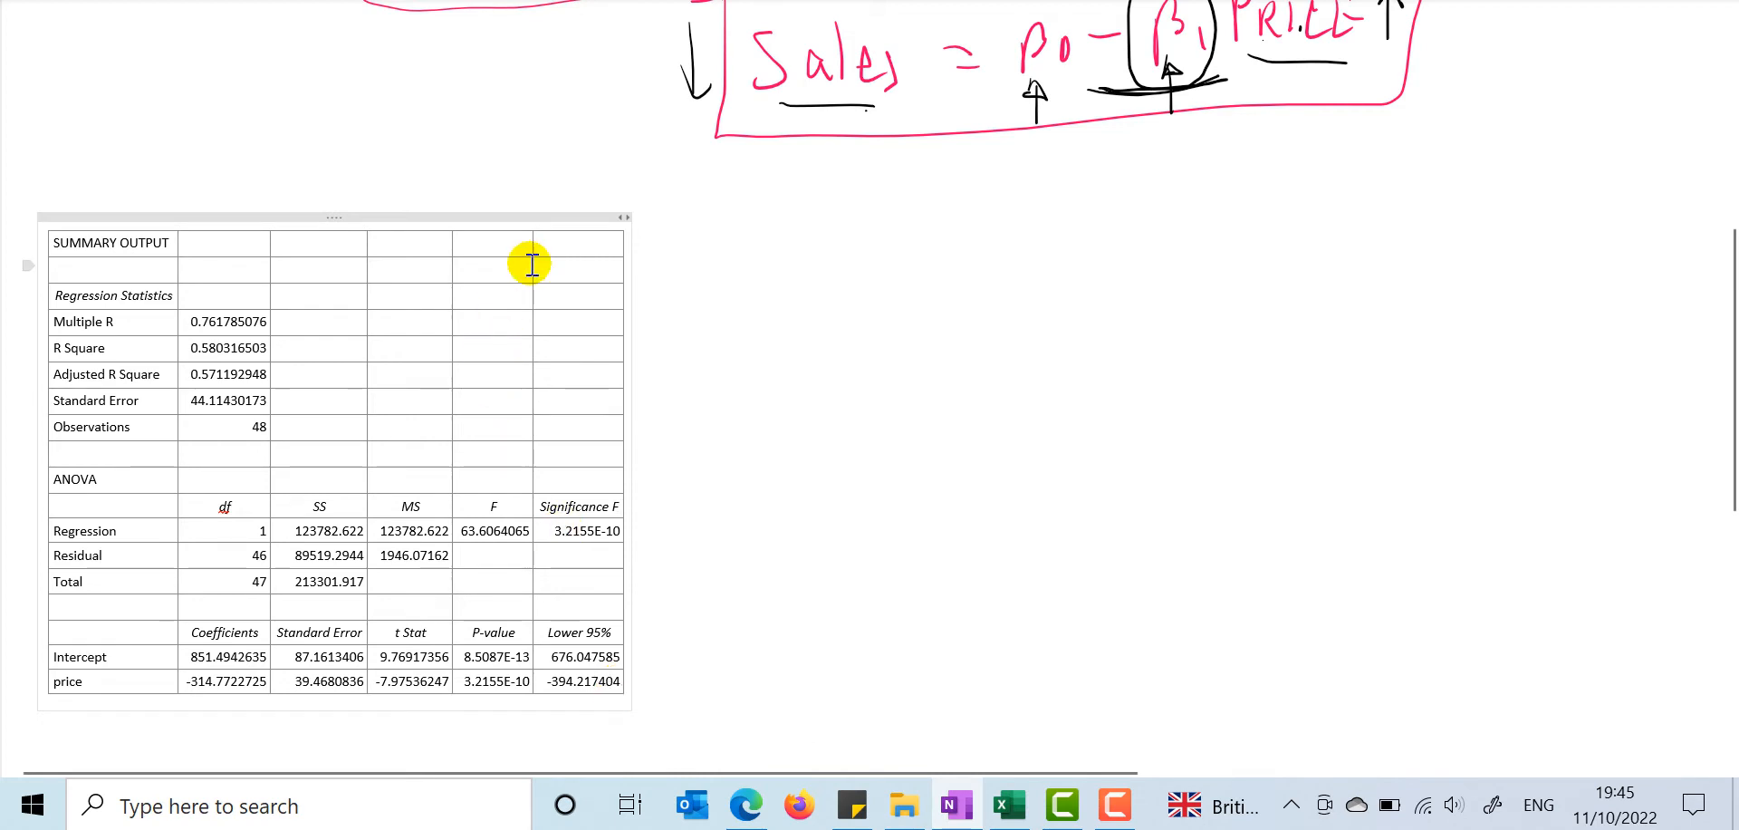
# Step: Set the pasted table's font size to 14 and widen its last column so the values fit on single lines
pyautogui.click(525, 225)
pyautogui.click(512, 218)
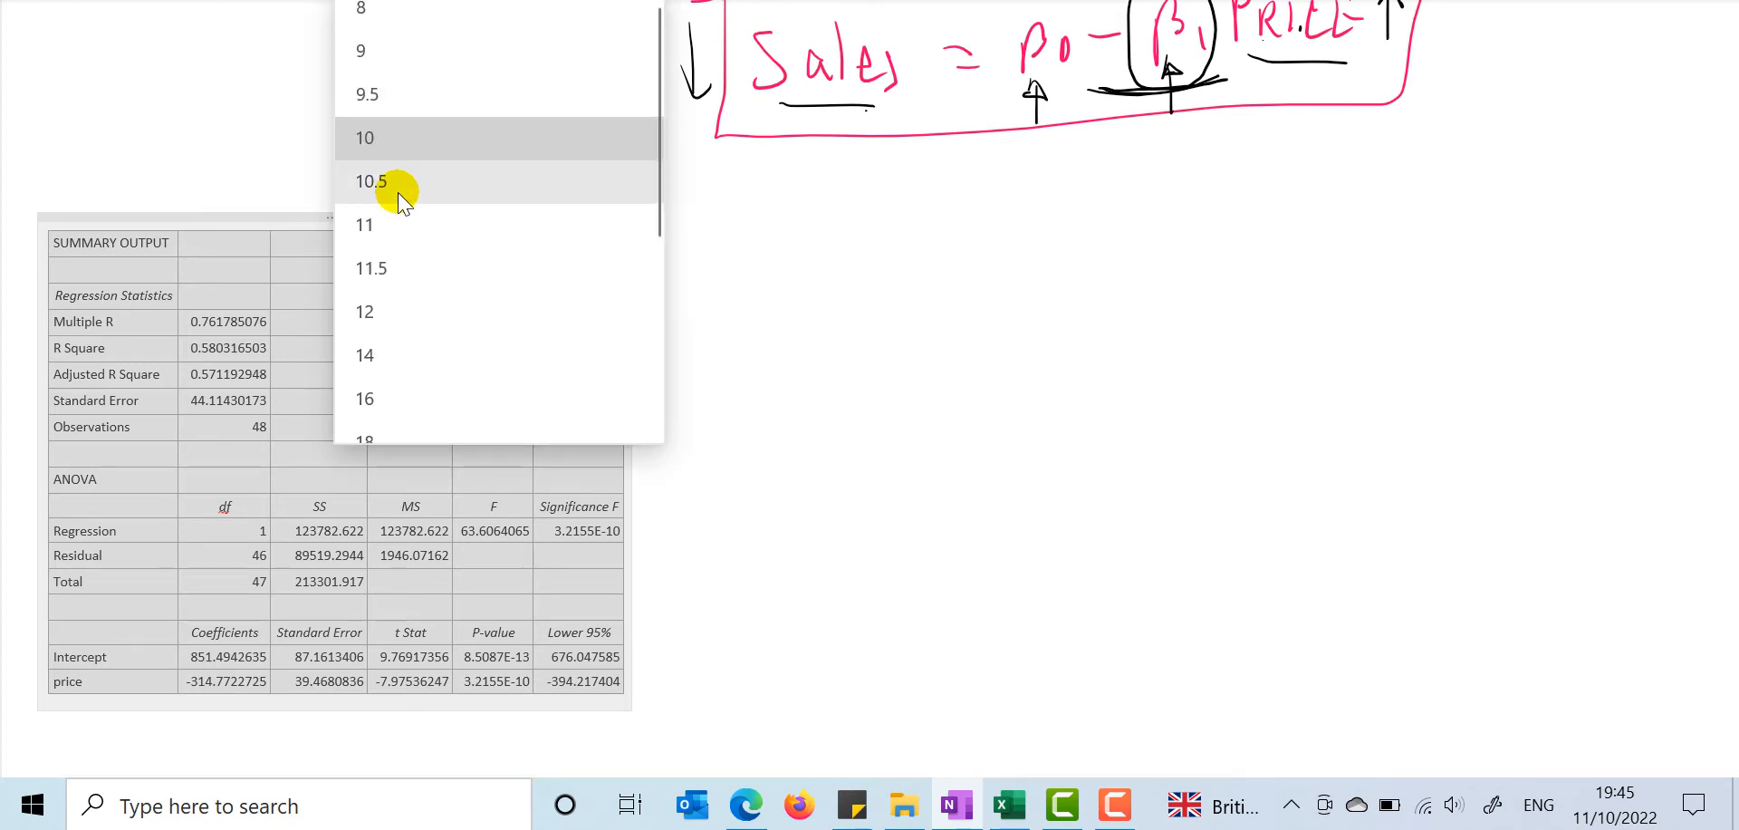
pyautogui.click(397, 348)
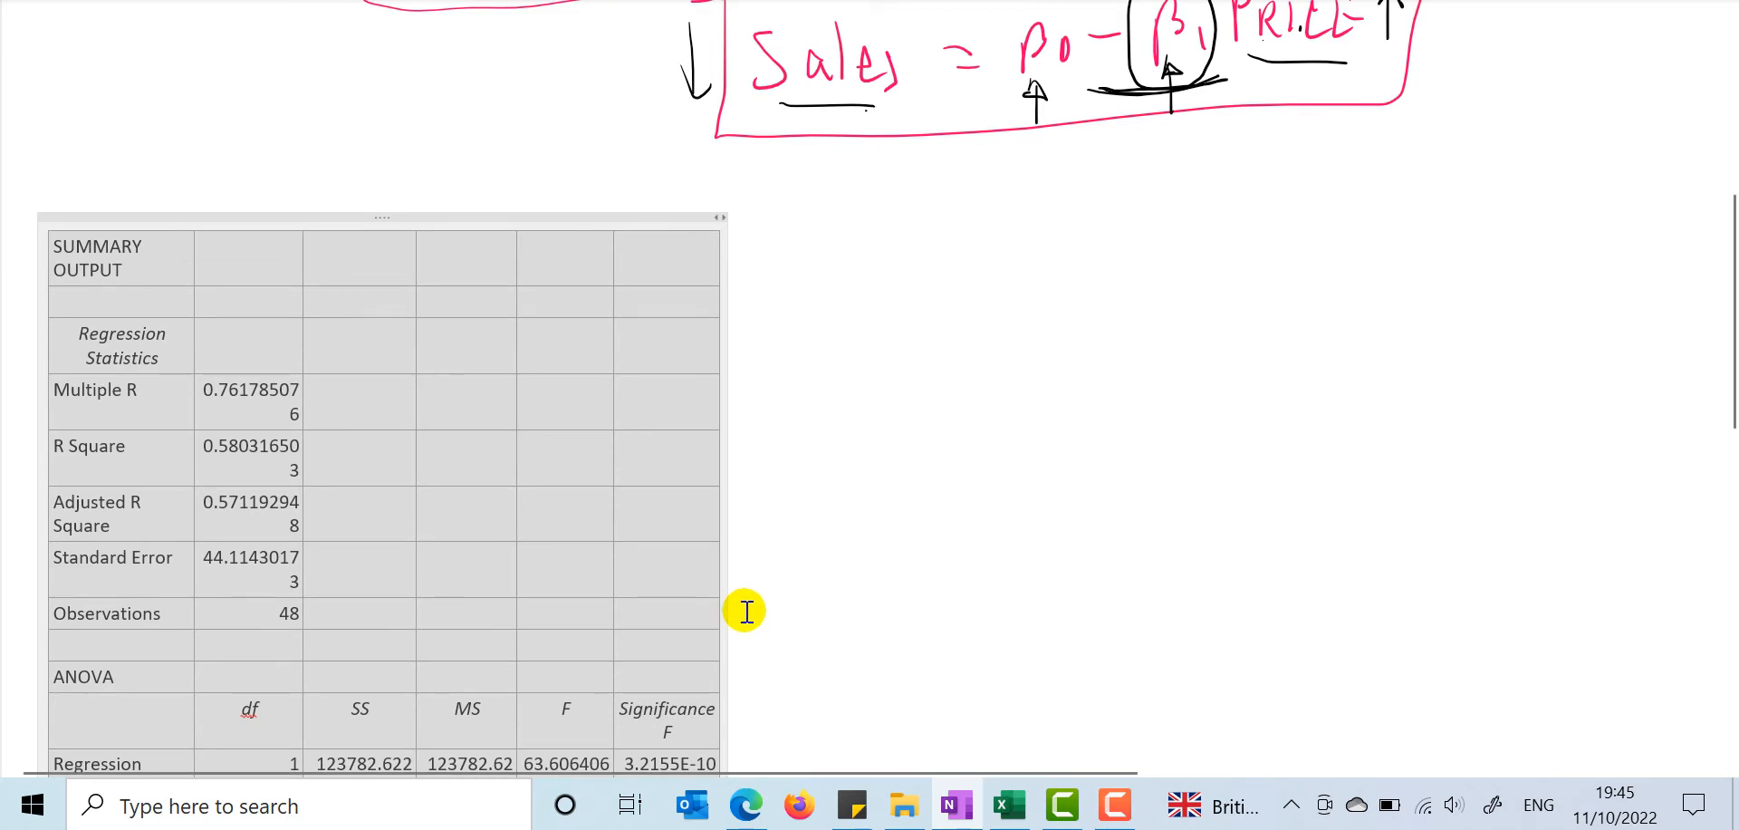
pyautogui.scroll(-1, 670, 556)
pyautogui.scroll(-5, 671, 555)
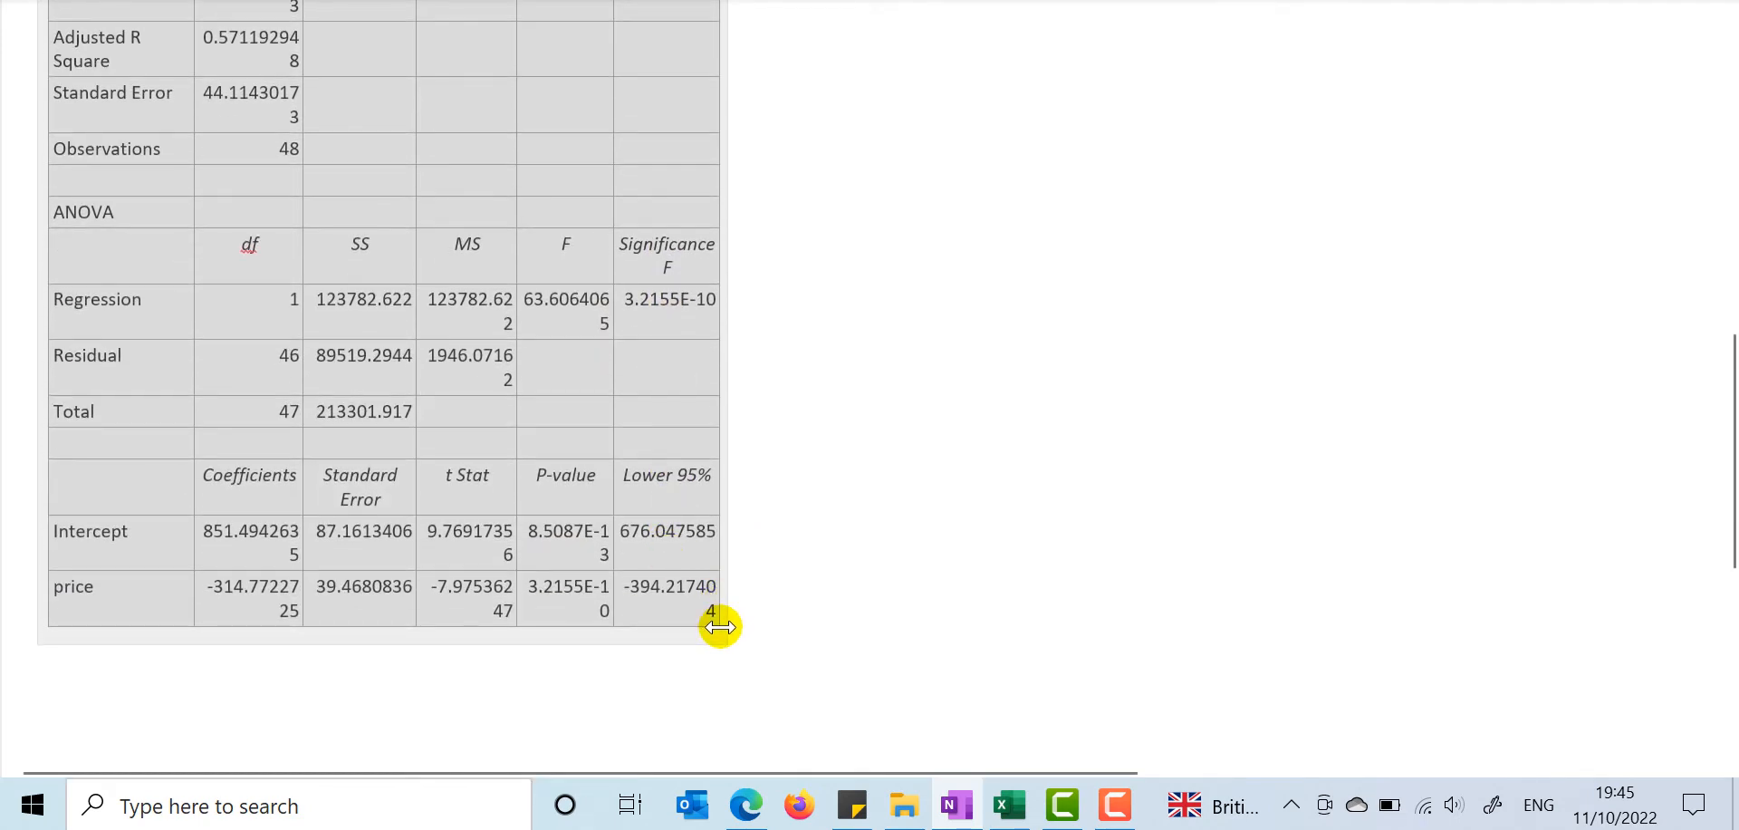
pyautogui.moveTo(722, 625); pyautogui.dragTo(889, 629)
pyautogui.scroll(4, 889, 628)
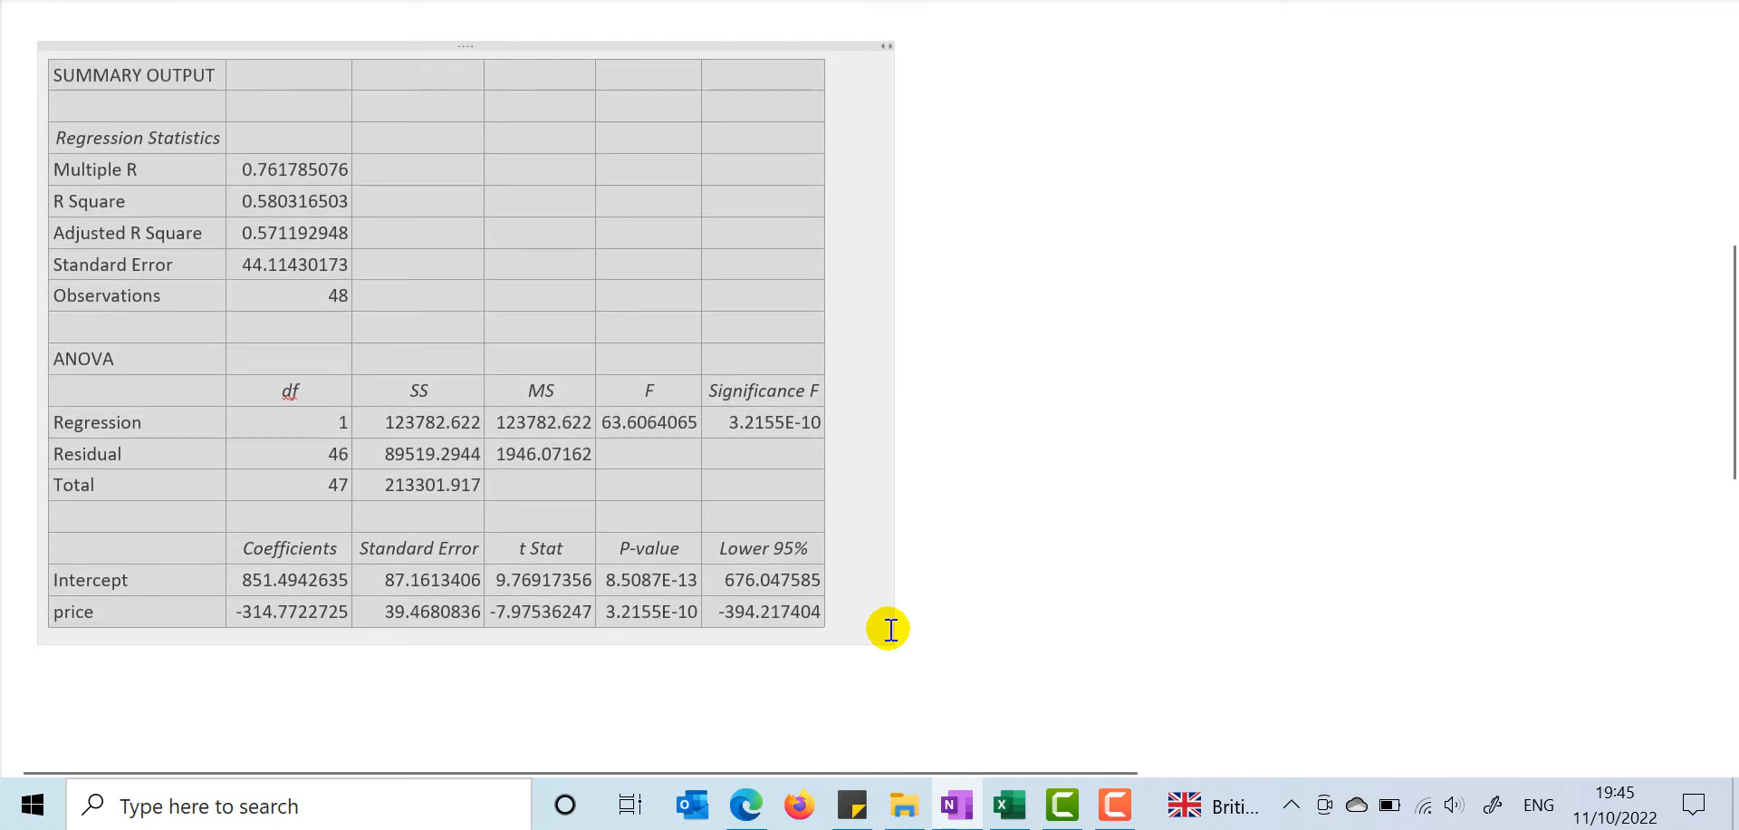
pyautogui.click(952, 393)
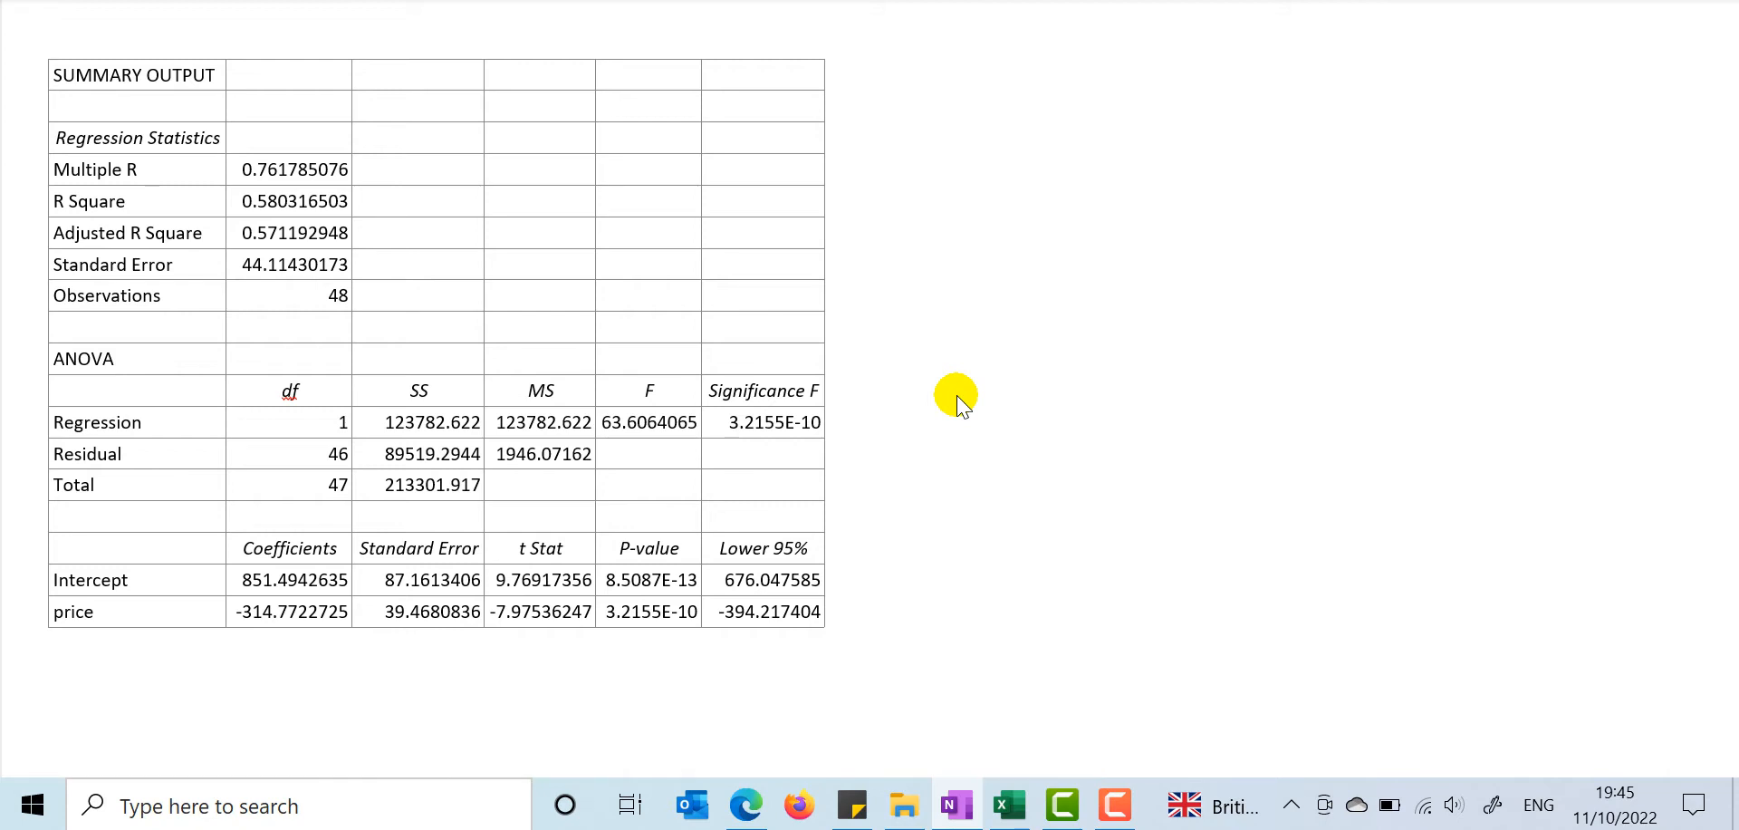
# Step: Circle the Coefficients and Standard Error headings and the R Square value, and underline the Significance F value
pyautogui.moveTo(344, 524)
pyautogui.mouseDown()
pyautogui.moveTo(239, 533)
pyautogui.moveTo(301, 568)
pyautogui.moveTo(336, 519)
pyautogui.mouseUp()
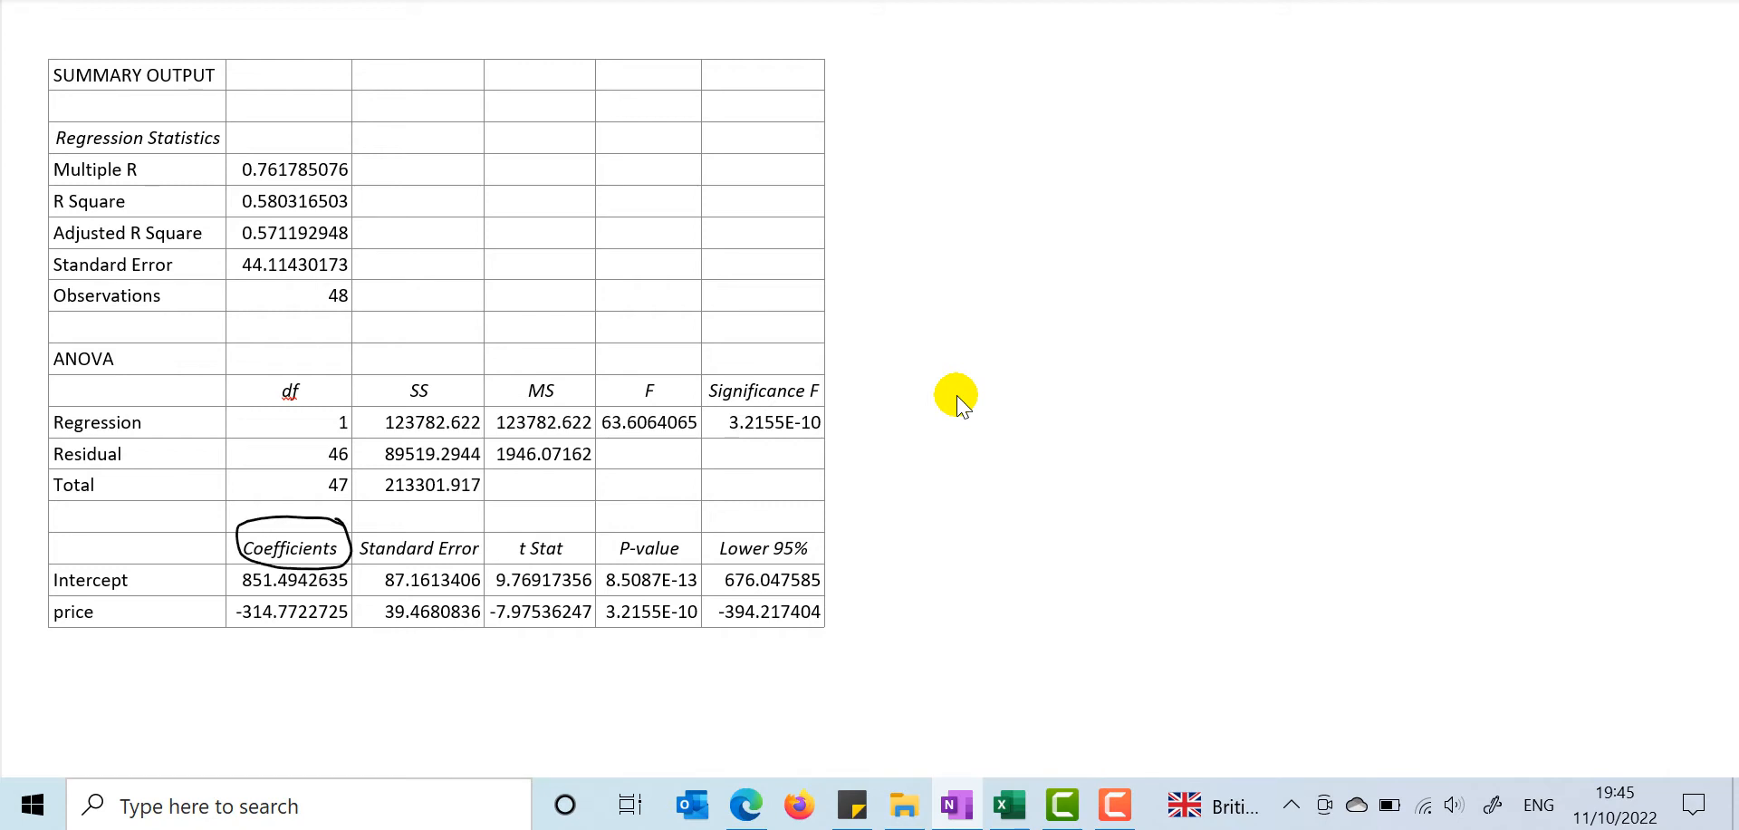
pyautogui.moveTo(475, 522)
pyautogui.mouseDown()
pyautogui.moveTo(366, 523)
pyautogui.moveTo(376, 564)
pyautogui.moveTo(487, 537)
pyautogui.moveTo(475, 523)
pyautogui.mouseUp()
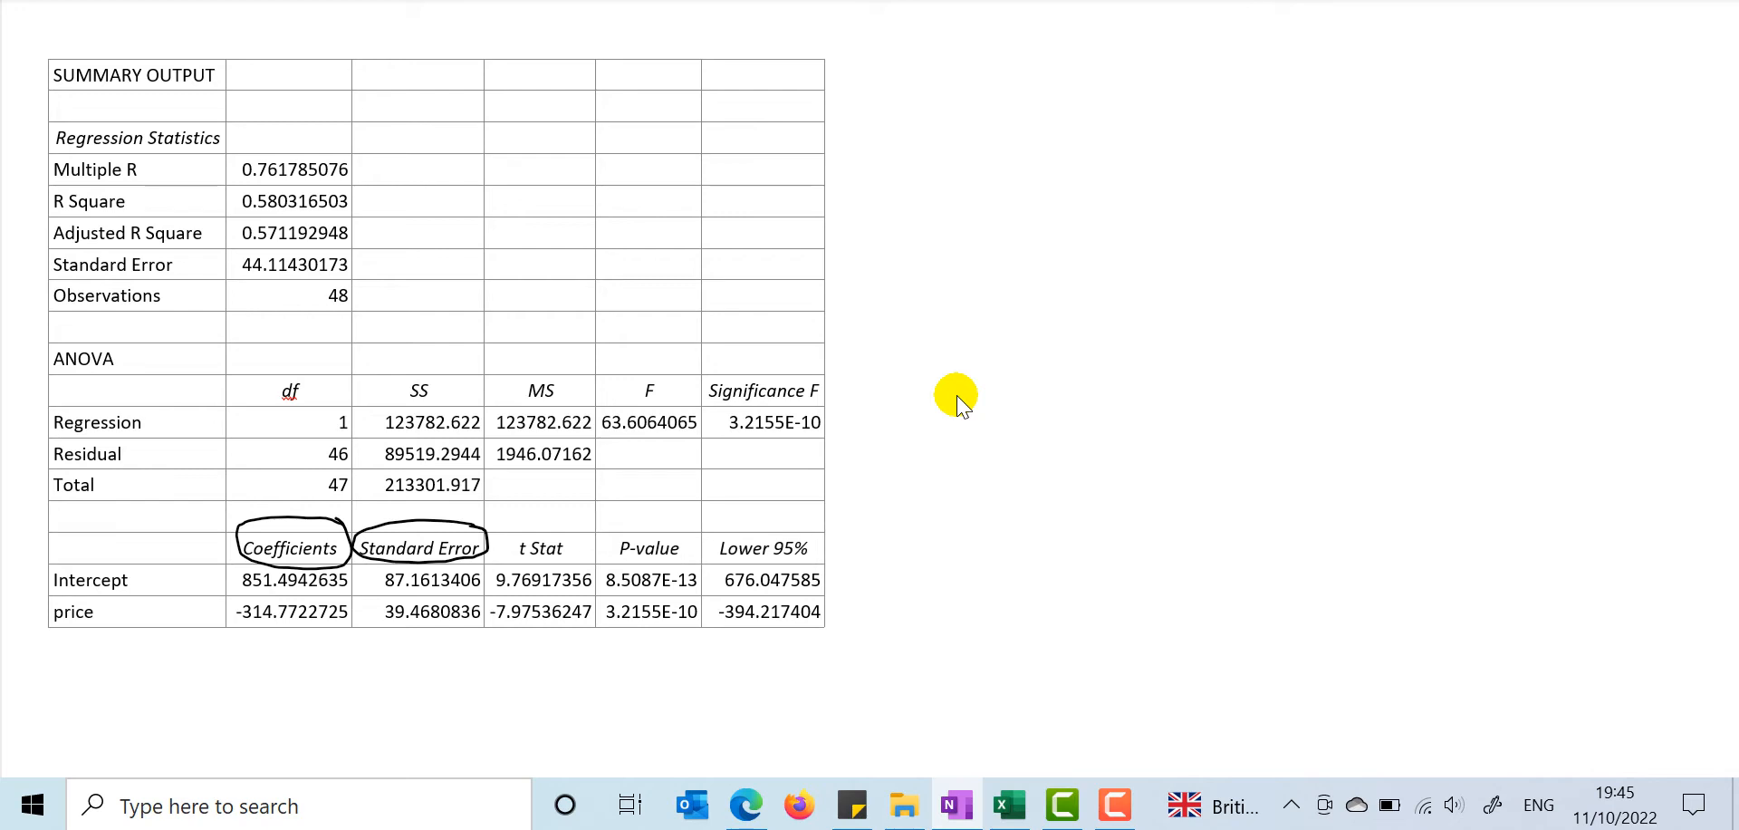
pyautogui.moveTo(352, 196)
pyautogui.mouseDown()
pyautogui.moveTo(228, 191)
pyautogui.moveTo(302, 215)
pyautogui.moveTo(312, 188)
pyautogui.mouseUp()
pyautogui.moveTo(732, 439); pyautogui.dragTo(814, 436)
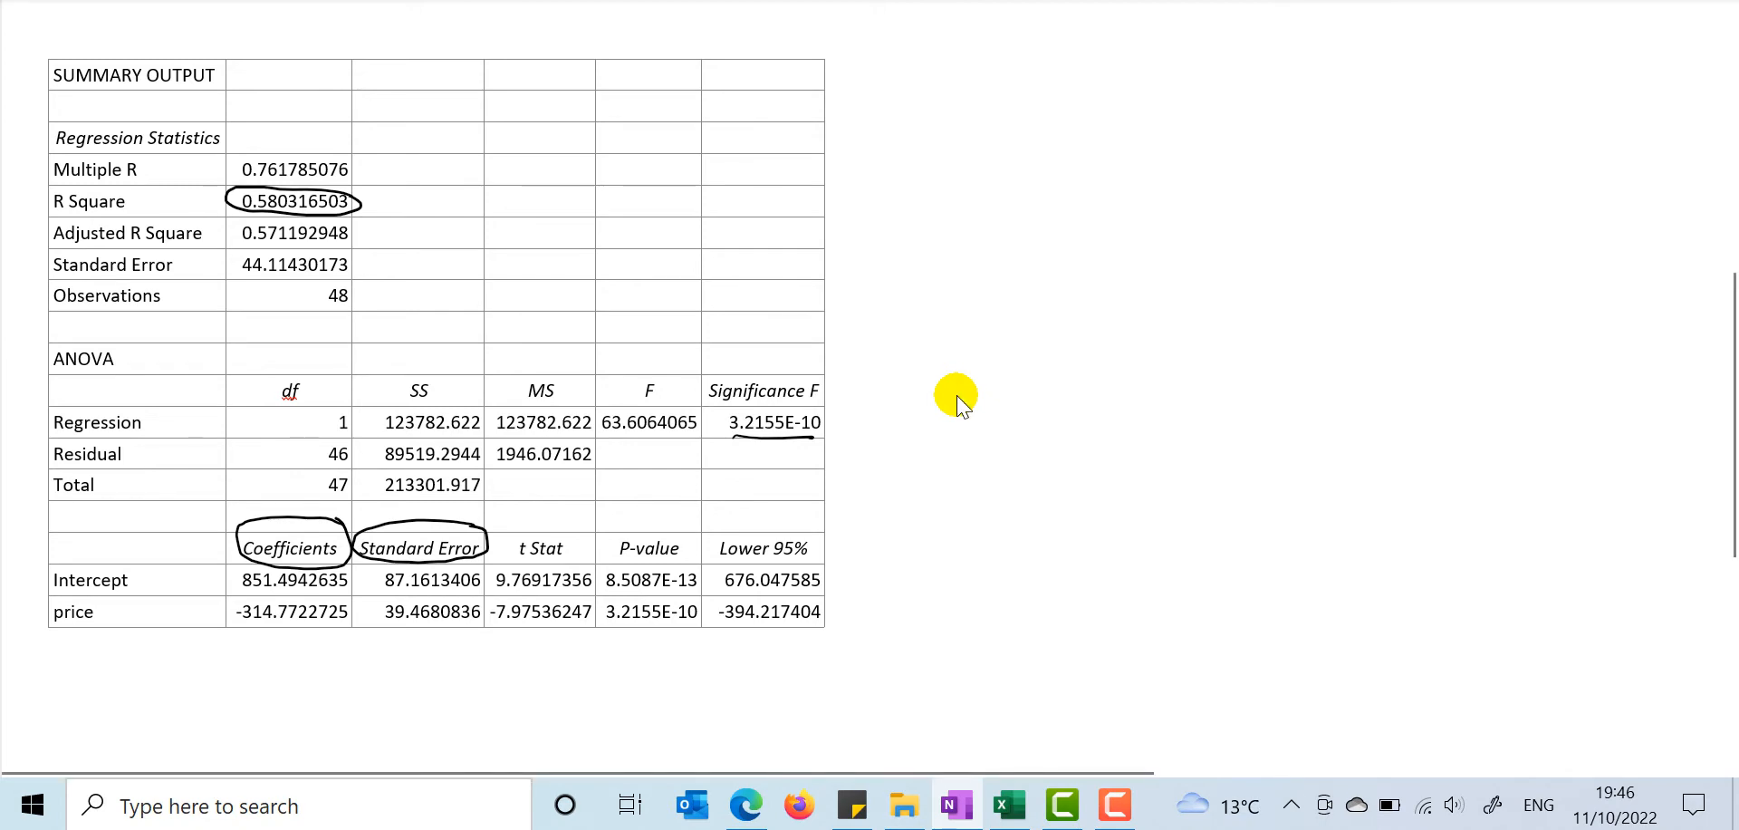
# Step: Remove the ink circles around Coefficients, Standard Error and the R Square value
pyautogui.hotkey('ctrl', 'z')
pyautogui.hotkey('ctrl', 'z')
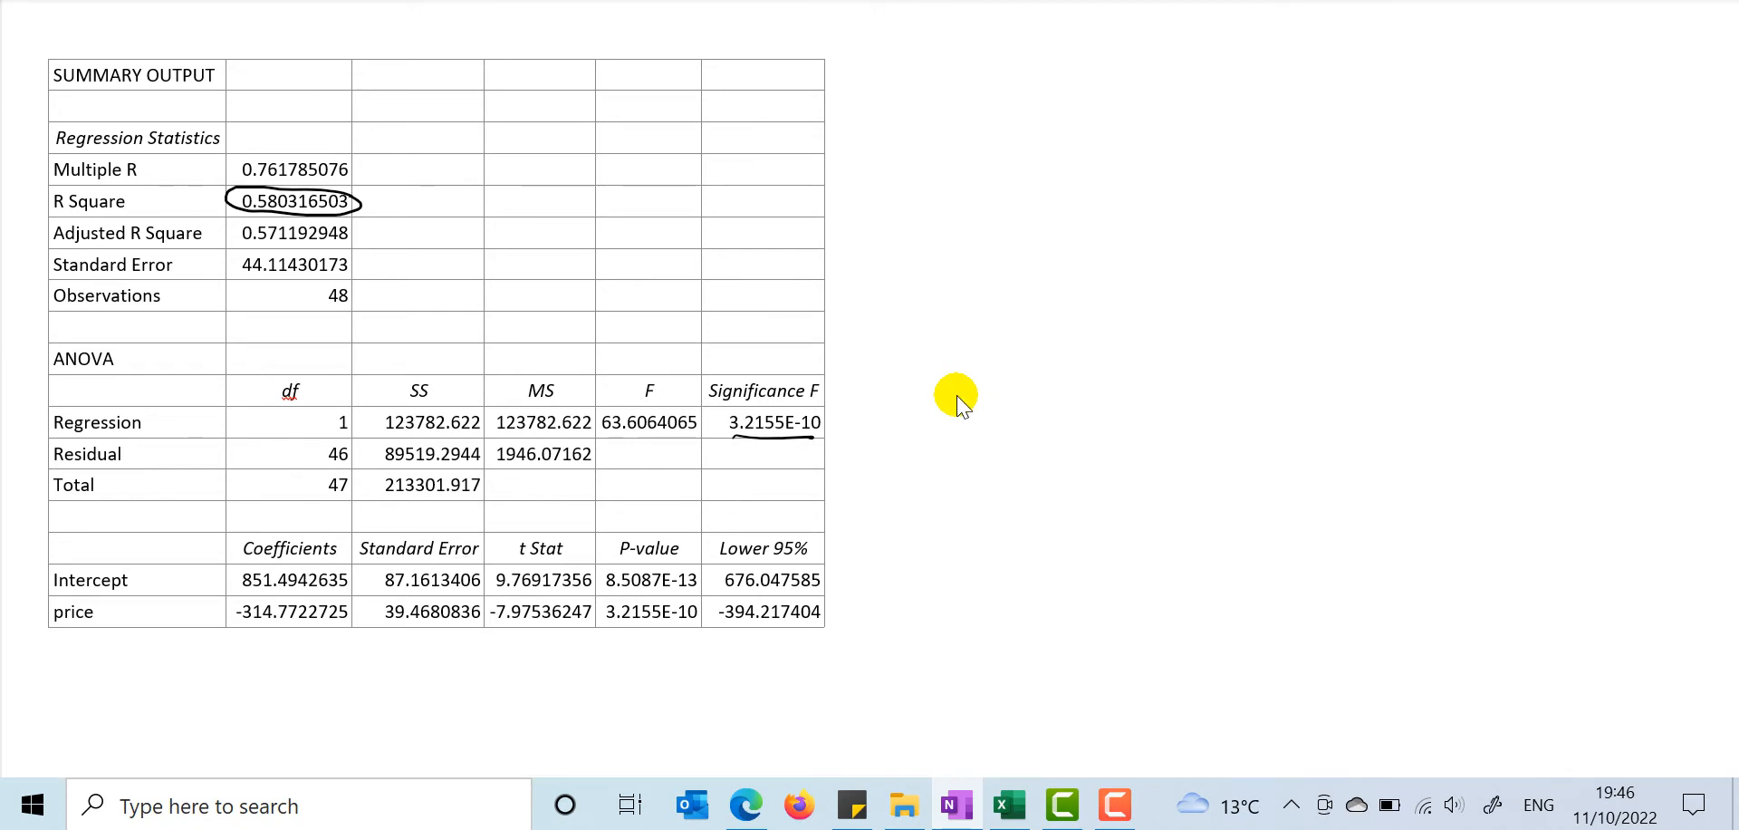
pyautogui.hotkey('ctrl', 'z')
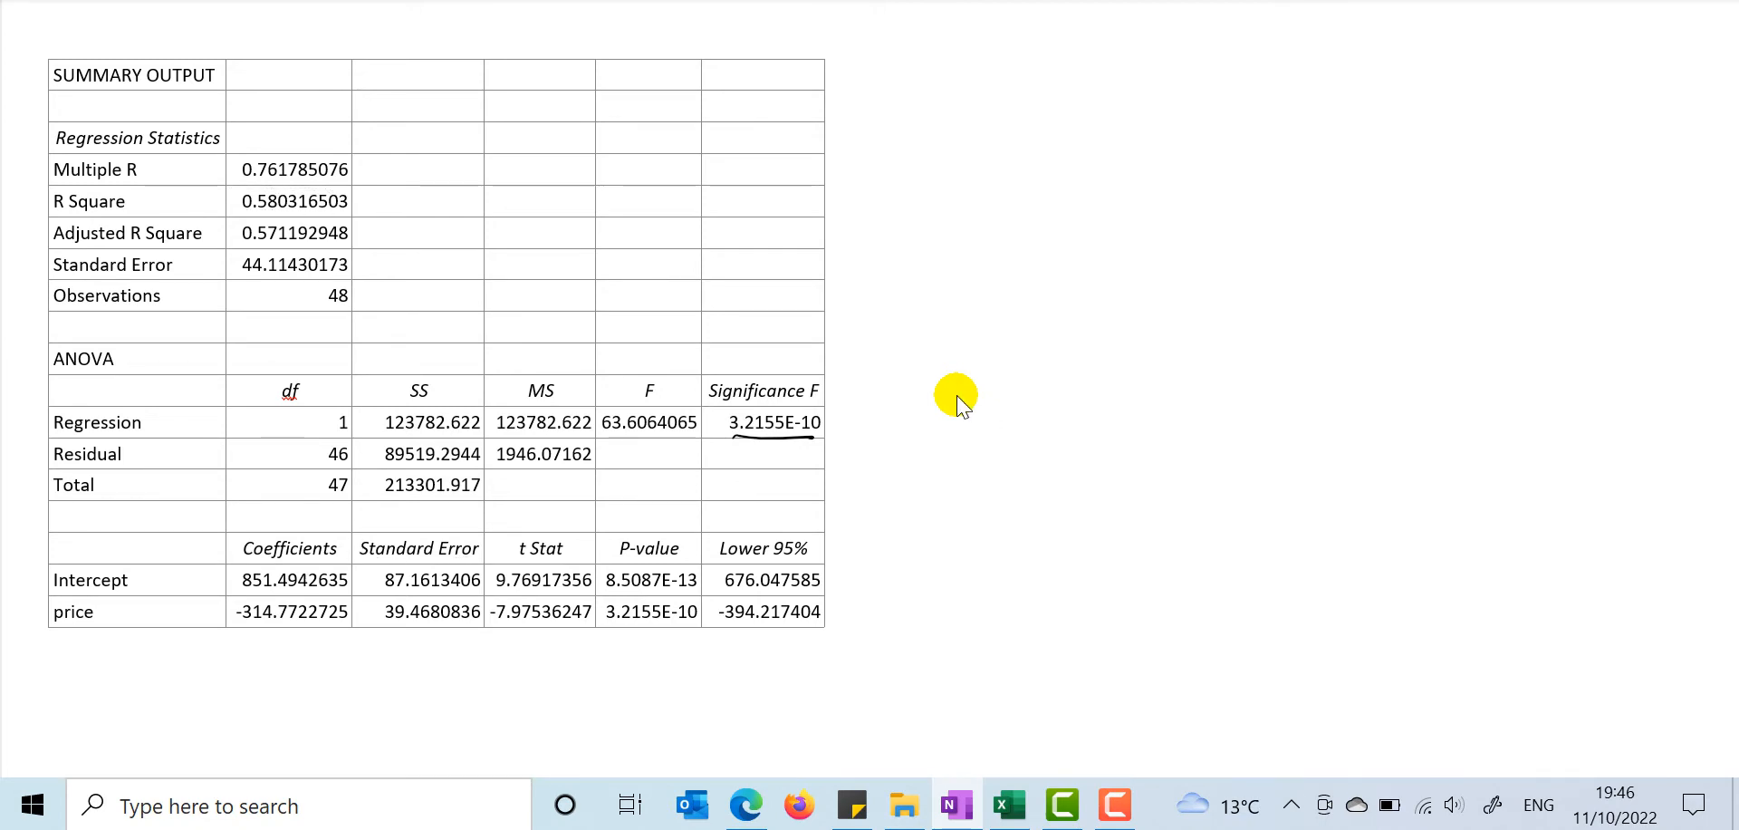
# Step: Handwrite the equation SALES = β0 + β1 PRICE beside the summary output table
pyautogui.moveTo(982, 82)
pyautogui.mouseDown()
pyautogui.moveTo(965, 127)
pyautogui.moveTo(1007, 138)
pyautogui.mouseUp()
pyautogui.moveTo(1005, 83); pyautogui.dragTo(1024, 106)
pyautogui.moveTo(1032, 84); pyautogui.dragTo(1057, 118)
pyautogui.moveTo(1065, 87); pyautogui.dragTo(1090, 117)
pyautogui.moveTo(1073, 83)
pyautogui.mouseDown()
pyautogui.moveTo(1109, 119)
pyautogui.moveTo(1212, 101)
pyautogui.mouseUp()
pyautogui.moveTo(1266, 79)
pyautogui.mouseDown()
pyautogui.moveTo(1267, 109)
pyautogui.moveTo(1314, 110)
pyautogui.mouseUp()
pyautogui.moveTo(1356, 90)
pyautogui.mouseDown()
pyautogui.moveTo(1383, 90)
pyautogui.moveTo(1370, 106)
pyautogui.mouseUp()
pyautogui.moveTo(1418, 111)
pyautogui.mouseDown()
pyautogui.moveTo(1427, 56)
pyautogui.moveTo(1440, 99)
pyautogui.mouseUp()
pyautogui.moveTo(1456, 83); pyautogui.dragTo(1457, 103)
pyautogui.moveTo(1493, 51)
pyautogui.mouseDown()
pyautogui.moveTo(1490, 103)
pyautogui.moveTo(1496, 83)
pyautogui.mouseUp()
pyautogui.moveTo(1524, 65)
pyautogui.mouseDown()
pyautogui.moveTo(1523, 104)
pyautogui.moveTo(1542, 101)
pyautogui.mouseUp()
pyautogui.moveTo(1552, 67)
pyautogui.mouseDown()
pyautogui.moveTo(1551, 103)
pyautogui.moveTo(1588, 72)
pyautogui.moveTo(1588, 109)
pyautogui.mouseUp()
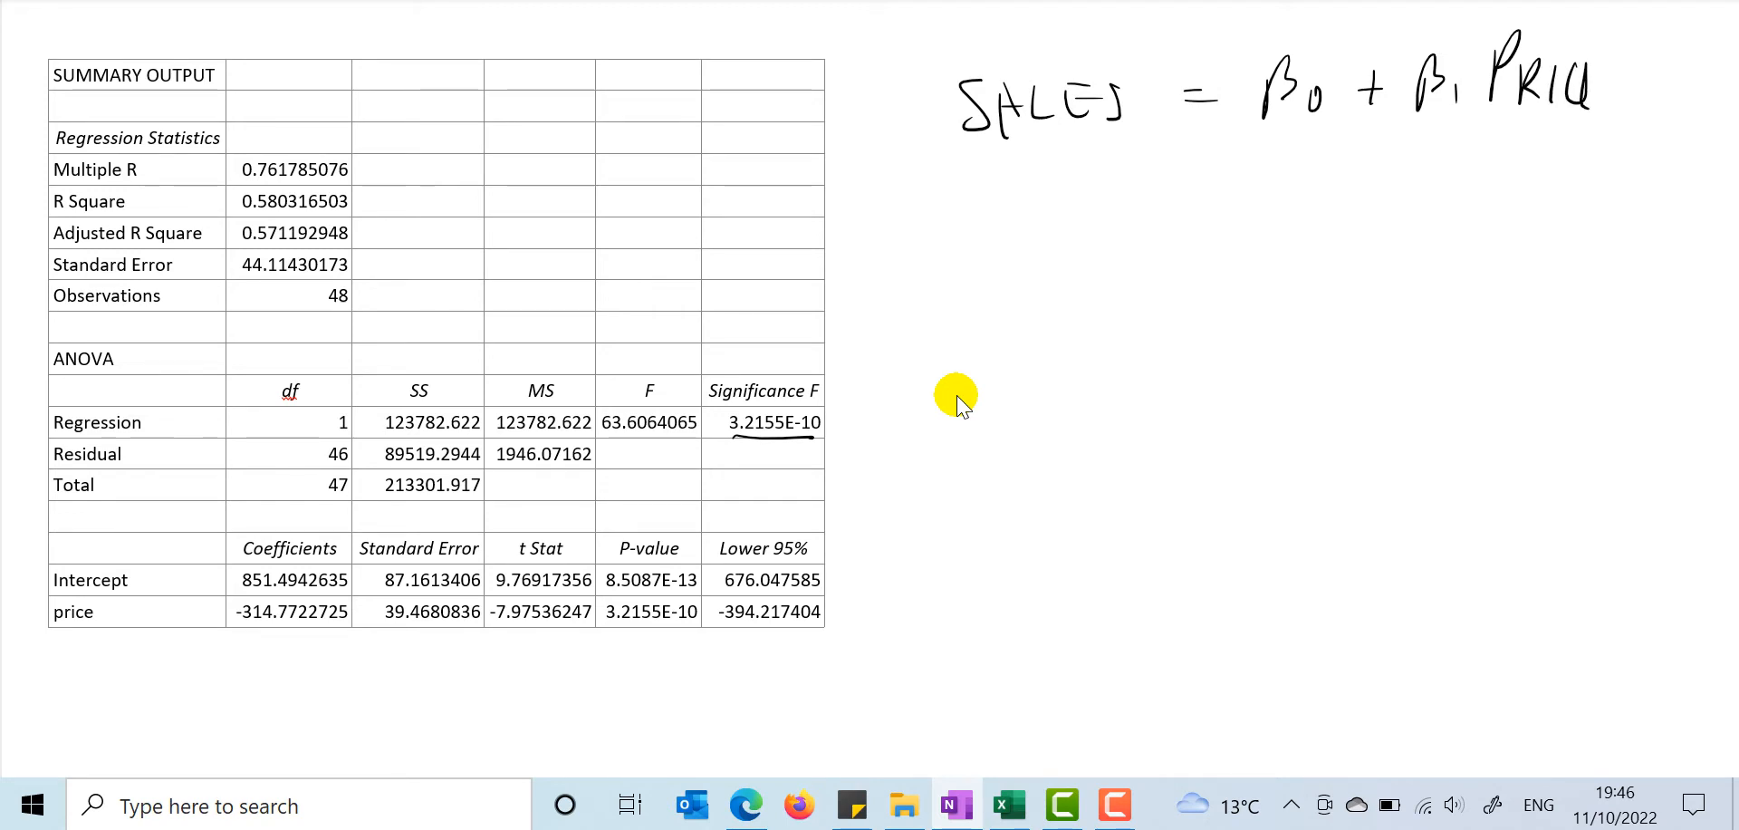
# Step: Begin a second handwritten equation with SALES = below the first one
pyautogui.click(942, 241)
pyautogui.moveTo(929, 190)
pyautogui.mouseDown()
pyautogui.moveTo(897, 257)
pyautogui.moveTo(966, 243)
pyautogui.mouseUp()
pyautogui.moveTo(942, 219); pyautogui.dragTo(969, 218)
pyautogui.moveTo(997, 205)
pyautogui.mouseDown()
pyautogui.moveTo(1018, 240)
pyautogui.moveTo(1053, 241)
pyautogui.mouseUp()
pyautogui.moveTo(1030, 205)
pyautogui.mouseDown()
pyautogui.moveTo(1087, 238)
pyautogui.moveTo(1070, 248)
pyautogui.mouseUp()
pyautogui.moveTo(1133, 205)
pyautogui.mouseDown()
pyautogui.moveTo(1165, 203)
pyautogui.moveTo(1174, 222)
pyautogui.mouseUp()
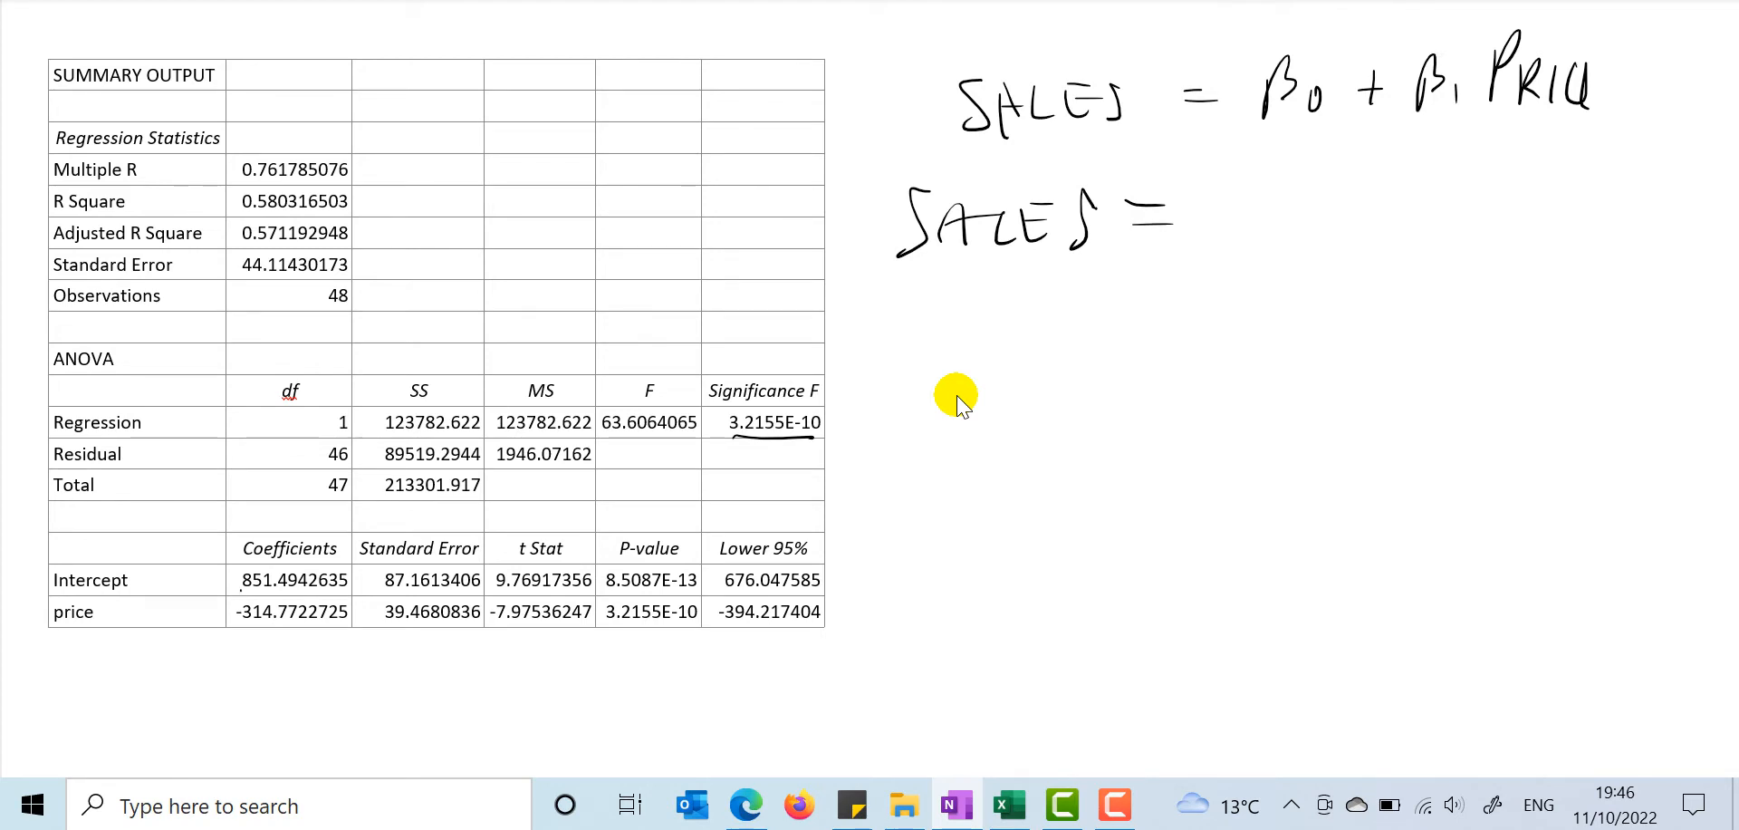
# Step: Underline the Intercept coefficient in the table and continue the second handwritten equation with 851.49 and a minus sign
pyautogui.moveTo(241, 590); pyautogui.dragTo(288, 592)
pyautogui.moveTo(1225, 186)
pyautogui.mouseDown()
pyautogui.moveTo(1212, 228)
pyautogui.moveTo(1214, 181)
pyautogui.moveTo(1243, 227)
pyautogui.mouseUp()
pyautogui.moveTo(1248, 187)
pyautogui.mouseDown()
pyautogui.moveTo(1271, 184)
pyautogui.moveTo(1291, 240)
pyautogui.mouseUp()
pyautogui.moveTo(1325, 184); pyautogui.dragTo(1344, 231)
pyautogui.moveTo(1377, 179); pyautogui.dragTo(1371, 225)
pyautogui.moveTo(1397, 203)
pyautogui.mouseDown()
pyautogui.moveTo(1415, 204)
pyautogui.moveTo(1411, 223)
pyautogui.mouseUp()
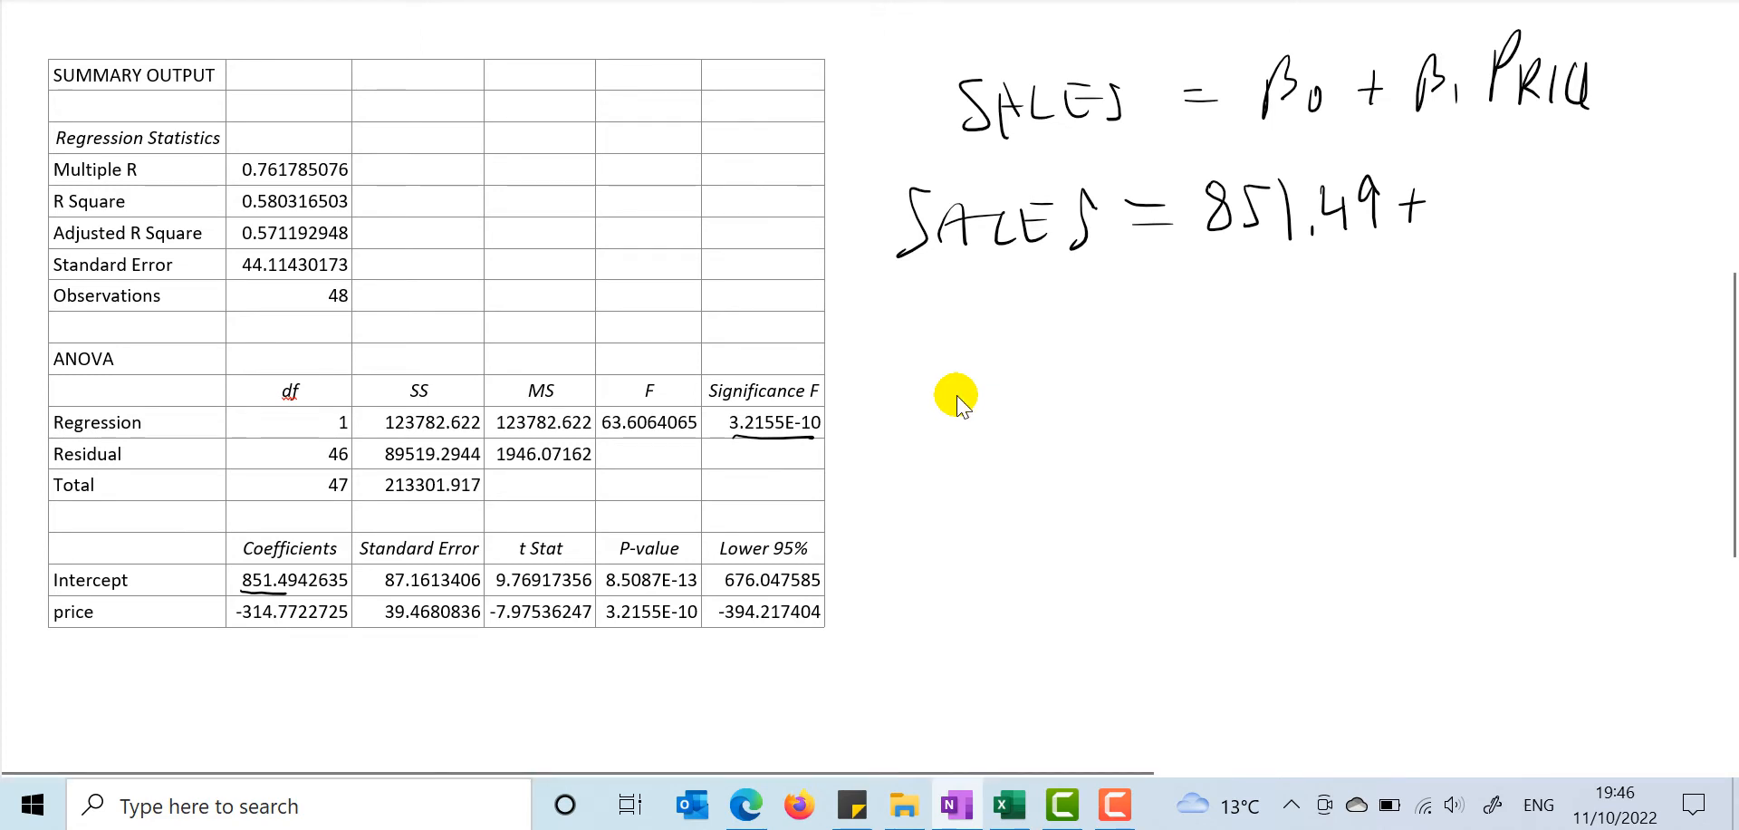
pyautogui.hotkey('ctrl', 'z')
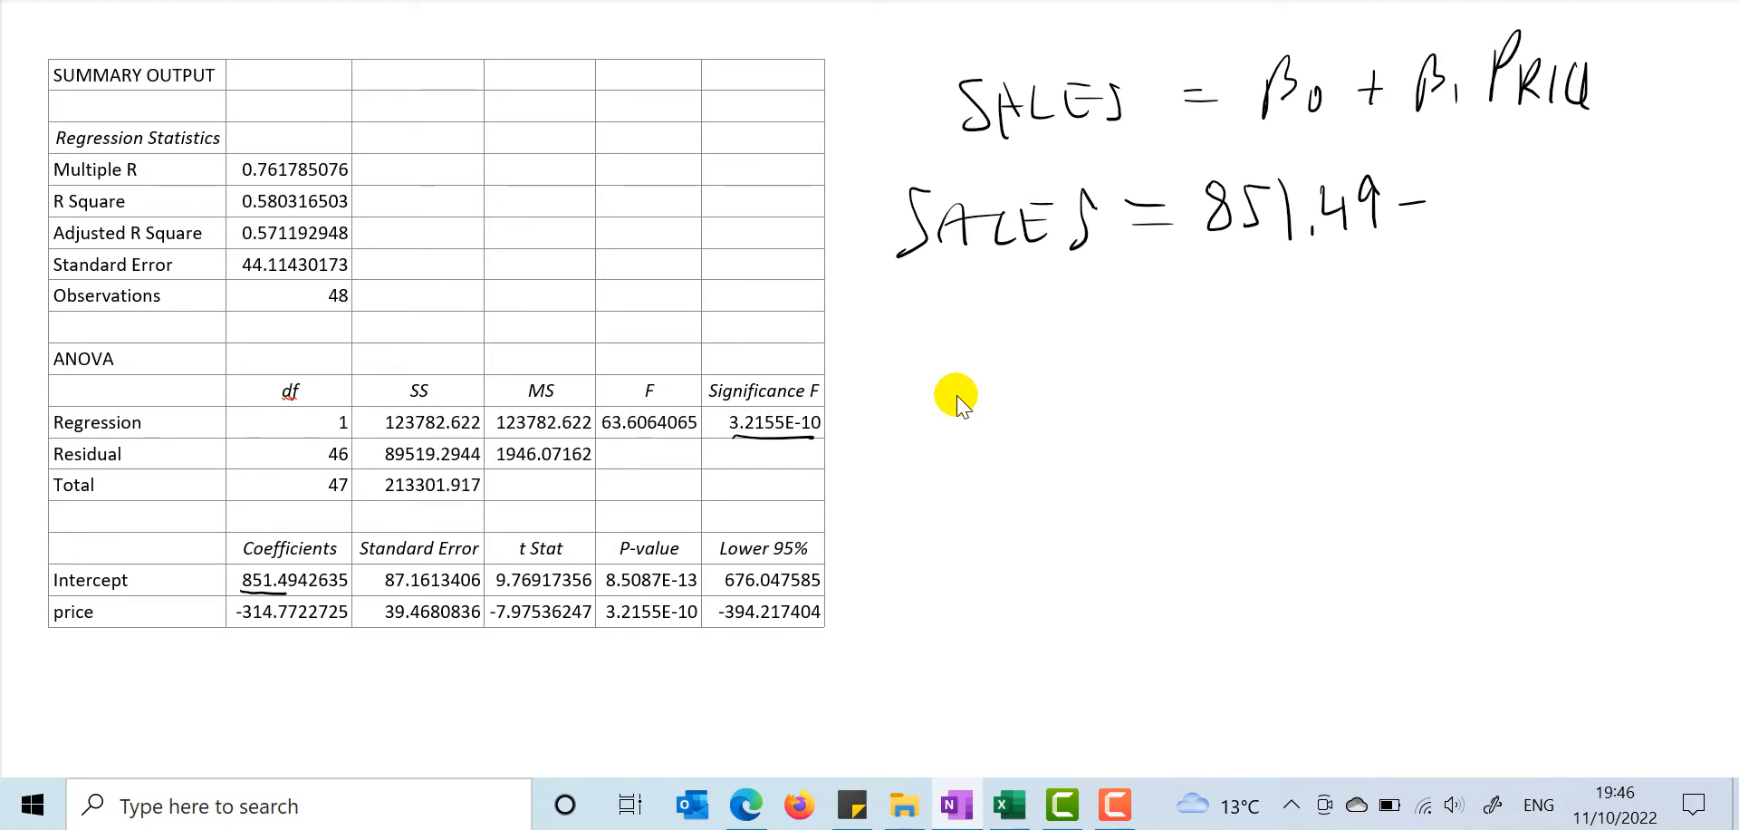
# Step: Complete the second equation by handwriting 314.77 · PRICE, and underline the whole equation
pyautogui.moveTo(1442, 183)
pyautogui.mouseDown()
pyautogui.moveTo(1439, 223)
pyautogui.moveTo(1484, 219)
pyautogui.mouseUp()
pyautogui.moveTo(1500, 179); pyautogui.dragTo(1522, 200)
pyautogui.moveTo(1523, 186); pyautogui.dragTo(1520, 233)
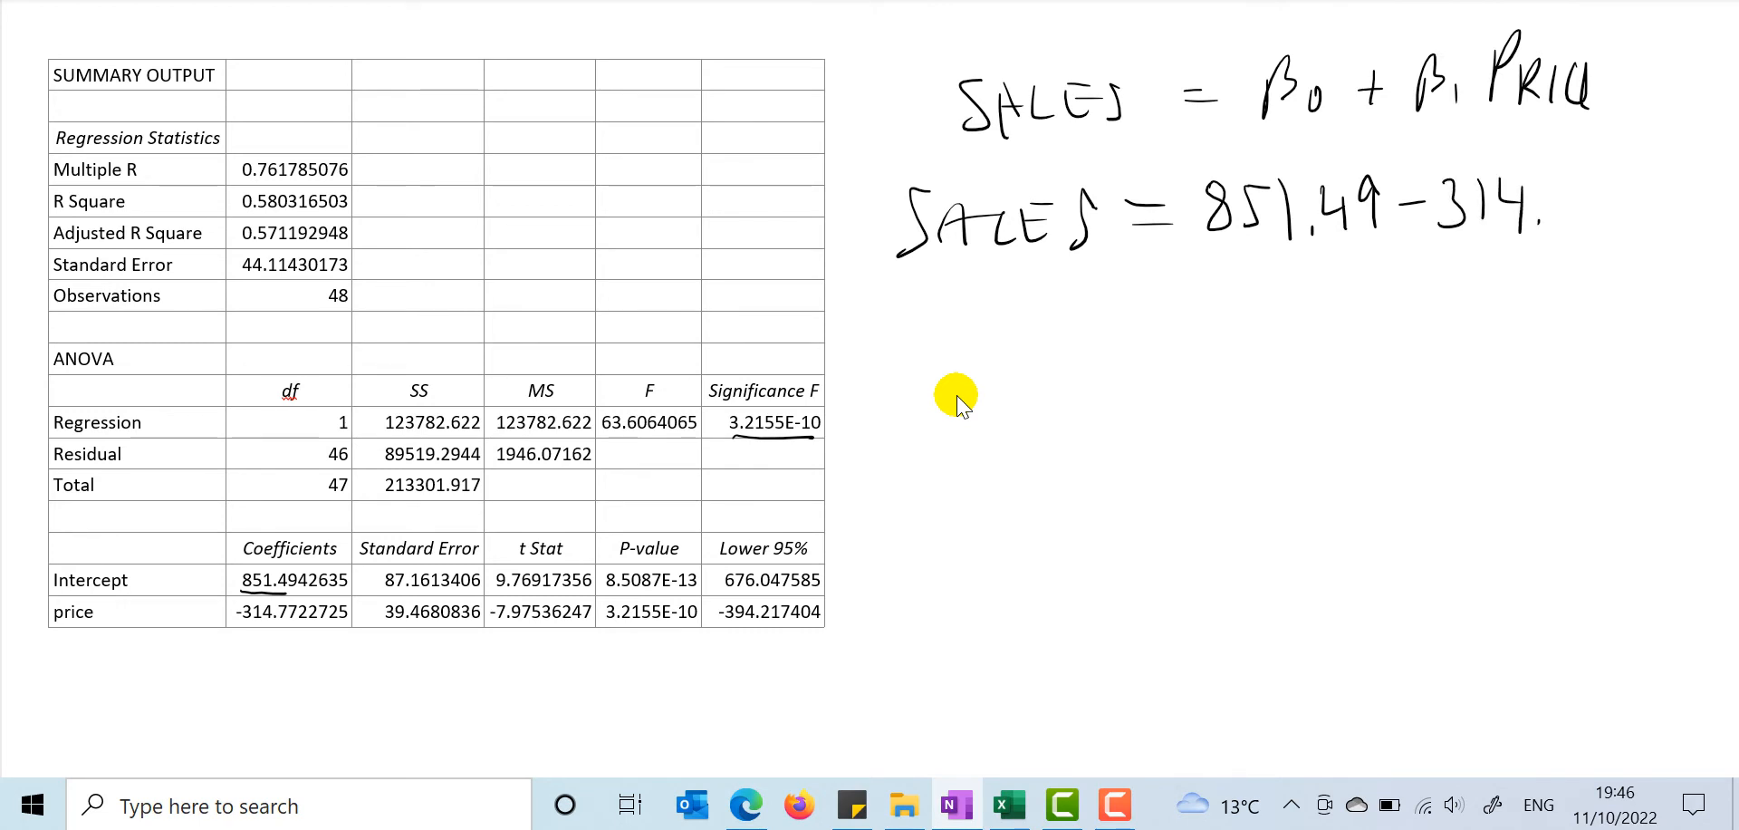
pyautogui.moveTo(1543, 184)
pyautogui.mouseDown()
pyautogui.moveTo(1560, 230)
pyautogui.moveTo(1573, 204)
pyautogui.mouseUp()
pyautogui.moveTo(1572, 181)
pyautogui.mouseDown()
pyautogui.moveTo(1587, 225)
pyautogui.moveTo(1602, 201)
pyautogui.moveTo(1643, 214)
pyautogui.mouseUp()
pyautogui.click(1621, 204)
pyautogui.moveTo(1645, 172)
pyautogui.mouseDown()
pyautogui.moveTo(1647, 192)
pyautogui.moveTo(1696, 208)
pyautogui.mouseUp()
pyautogui.moveTo(1710, 186)
pyautogui.mouseDown()
pyautogui.moveTo(1721, 172)
pyautogui.moveTo(1712, 208)
pyautogui.mouseUp()
pyautogui.click(1732, 208)
pyautogui.moveTo(918, 269); pyautogui.dragTo(1725, 242)
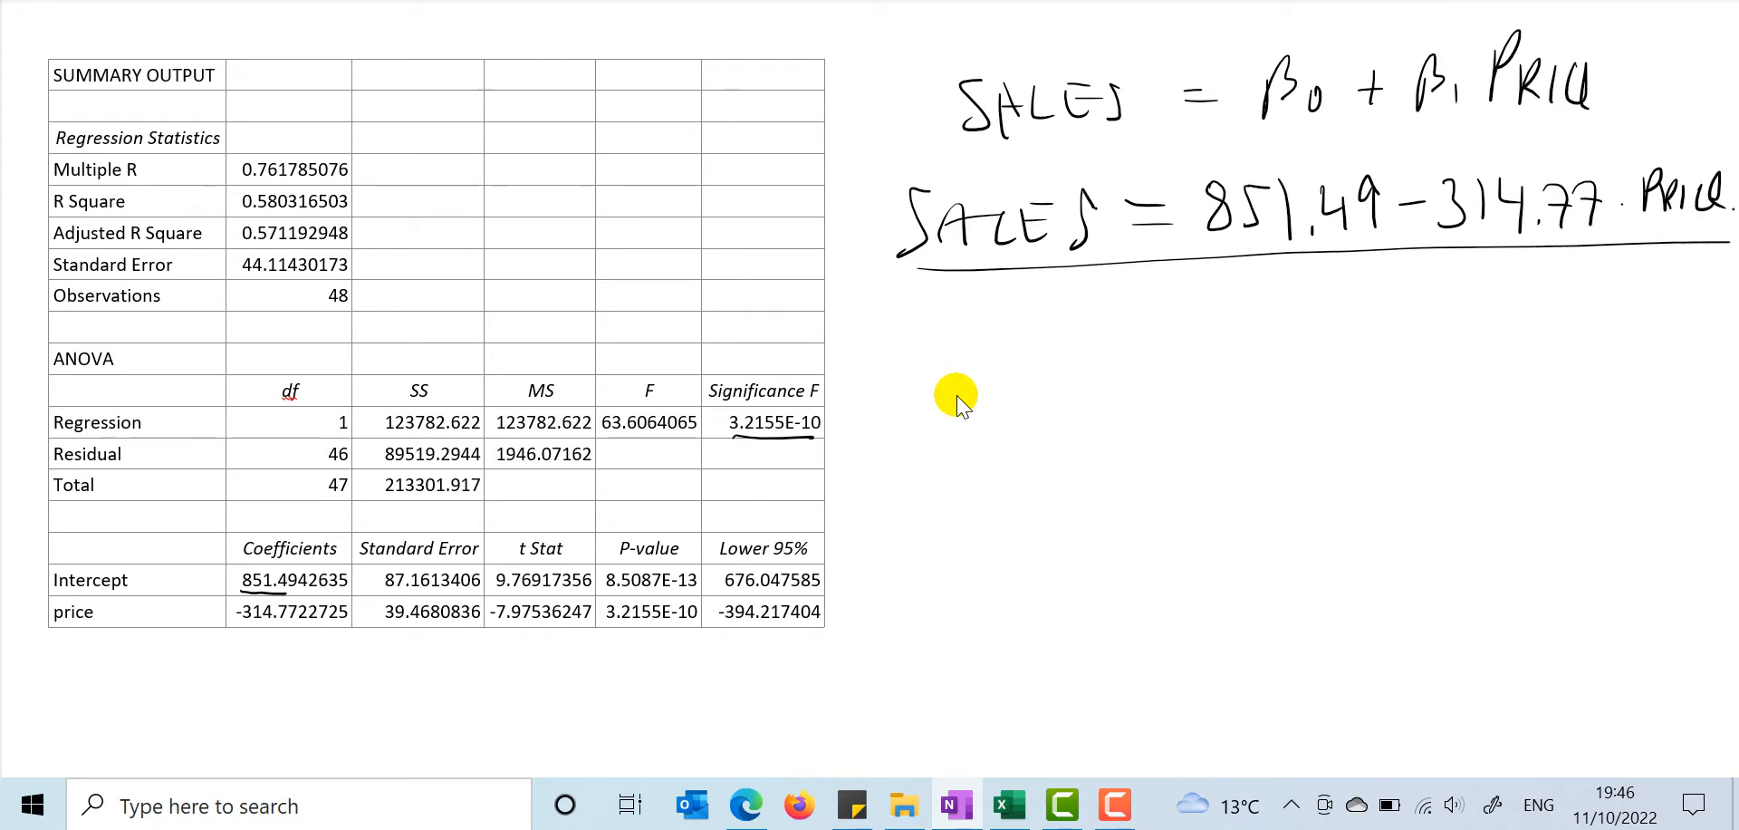
# Step: Draw upward arrows beneath 314.77 and 851.49 in the estimated equation
pyautogui.moveTo(1524, 321); pyautogui.dragTo(1525, 256)
pyautogui.moveTo(1509, 278); pyautogui.dragTo(1542, 272)
pyautogui.moveTo(1241, 321); pyautogui.dragTo(1236, 265)
pyautogui.moveTo(1228, 275); pyautogui.dragTo(1247, 273)
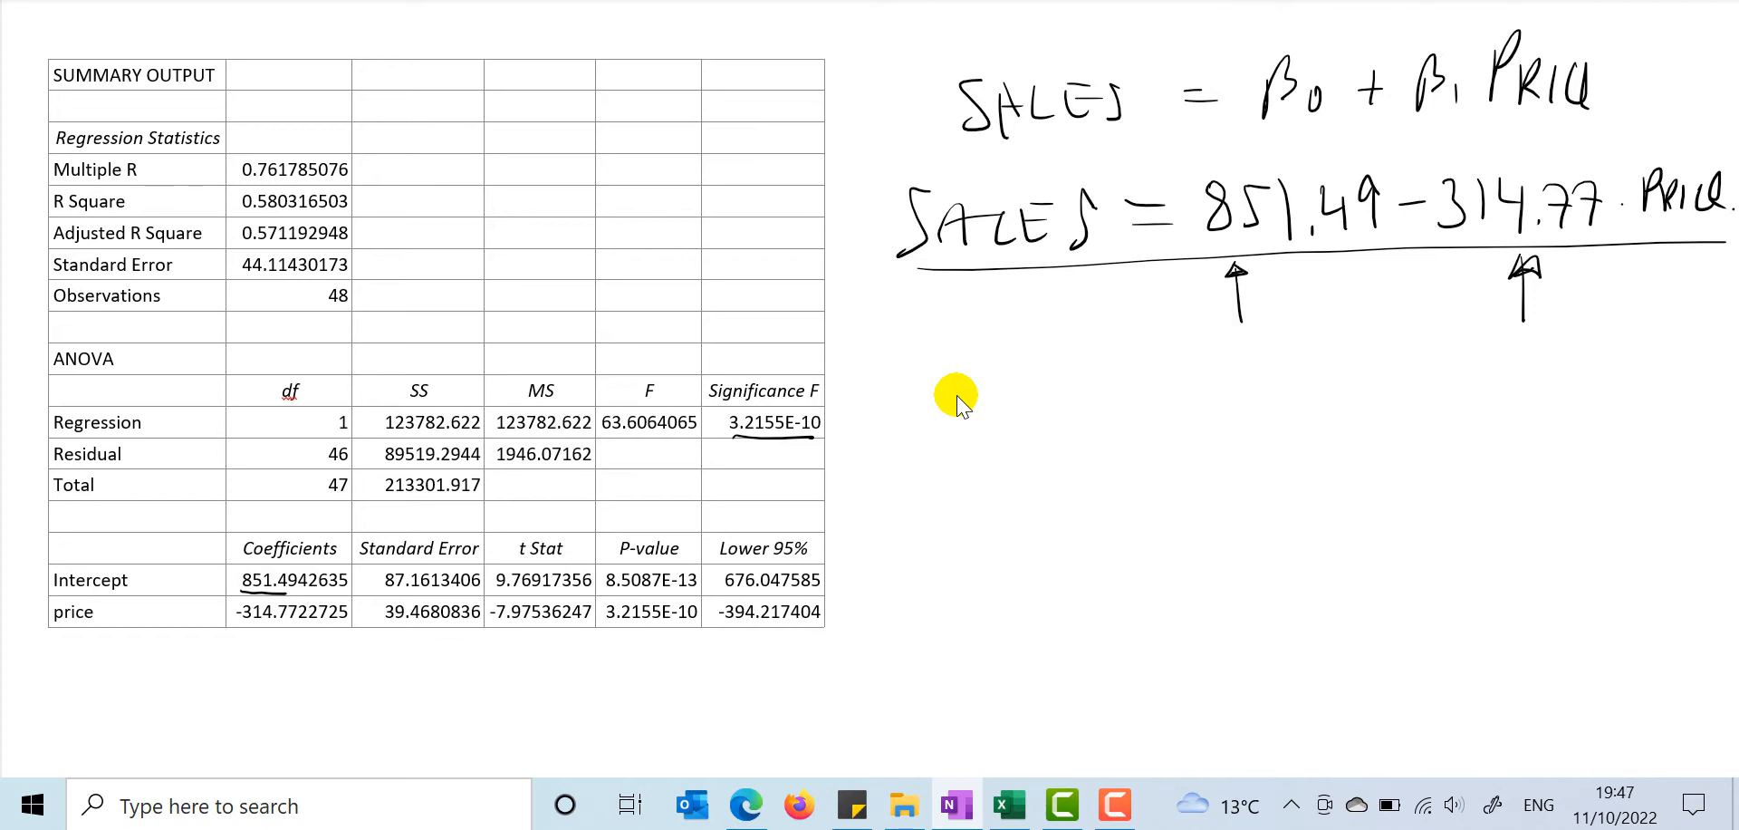
# Step: Thicken the minus sign in the estimated equation, and underline PRICE, 314.77 and SALES
pyautogui.moveTo(1649, 228); pyautogui.dragTo(1669, 232)
pyautogui.moveTo(1460, 235); pyautogui.dragTo(1581, 233)
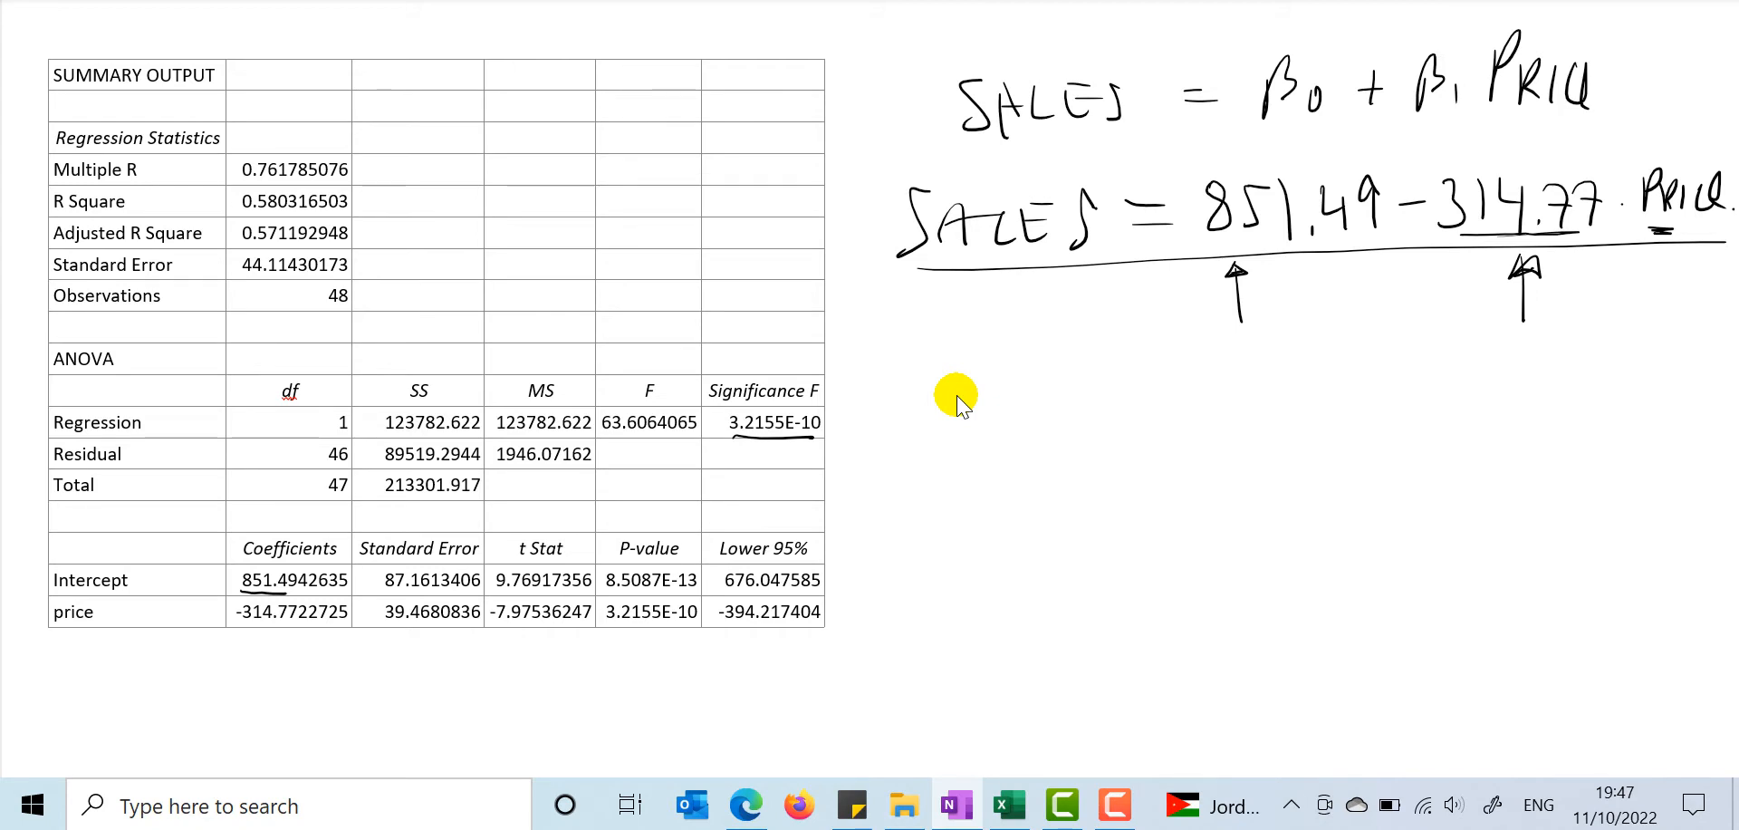
pyautogui.moveTo(1402, 201); pyautogui.dragTo(1431, 198)
pyautogui.moveTo(1447, 231)
pyautogui.mouseDown()
pyautogui.moveTo(1584, 232)
pyautogui.moveTo(1482, 237)
pyautogui.mouseUp()
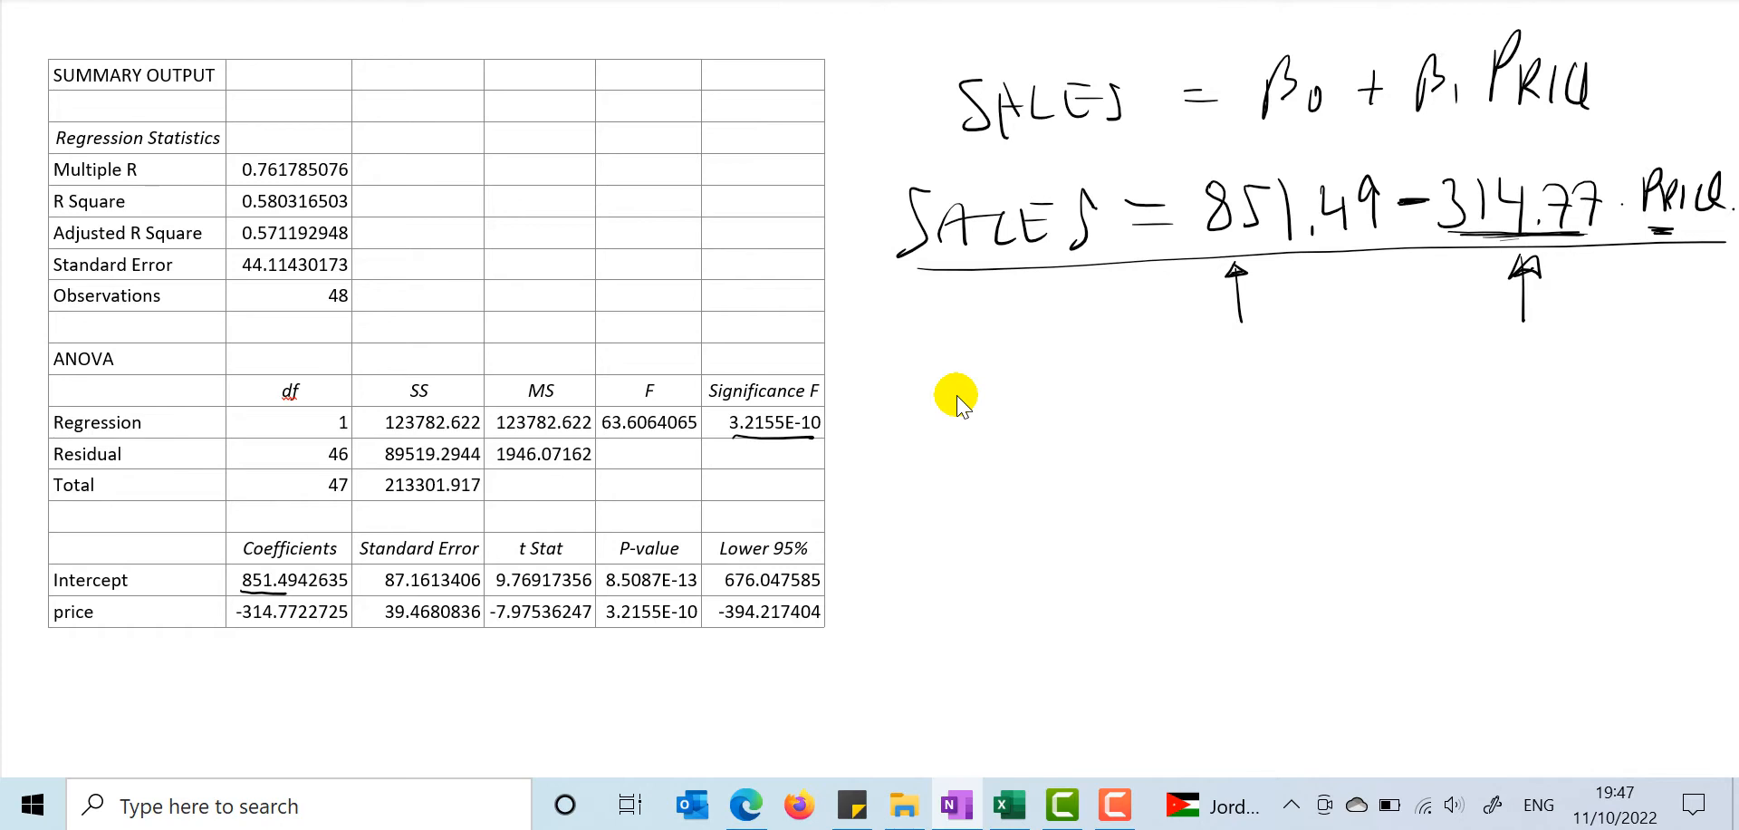
pyautogui.moveTo(915, 265)
pyautogui.mouseDown()
pyautogui.moveTo(1015, 261)
pyautogui.moveTo(942, 263)
pyautogui.mouseUp()
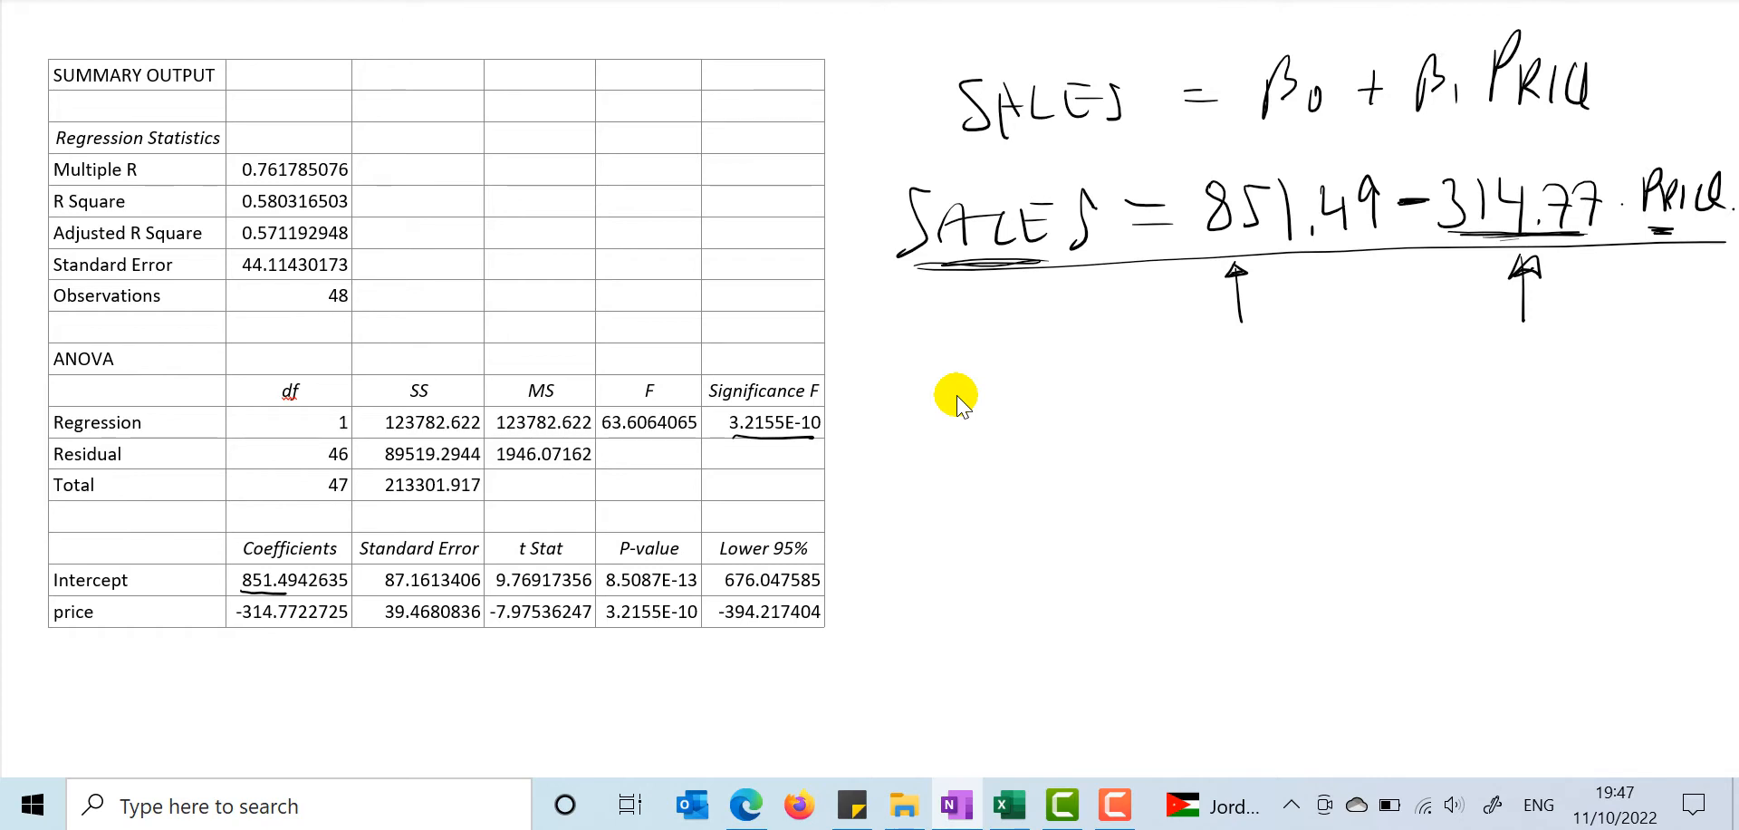
# Step: Draw a 0 with a down arrow above PRICE, cross out the 314.77 · PRICE term, and underline 851.49
pyautogui.moveTo(1684, 81)
pyautogui.mouseDown()
pyautogui.moveTo(1685, 120)
pyautogui.moveTo(1703, 112)
pyautogui.mouseUp()
pyautogui.moveTo(1696, 28); pyautogui.dragTo(1694, 30)
pyautogui.moveTo(1446, 147); pyautogui.dragTo(1691, 261)
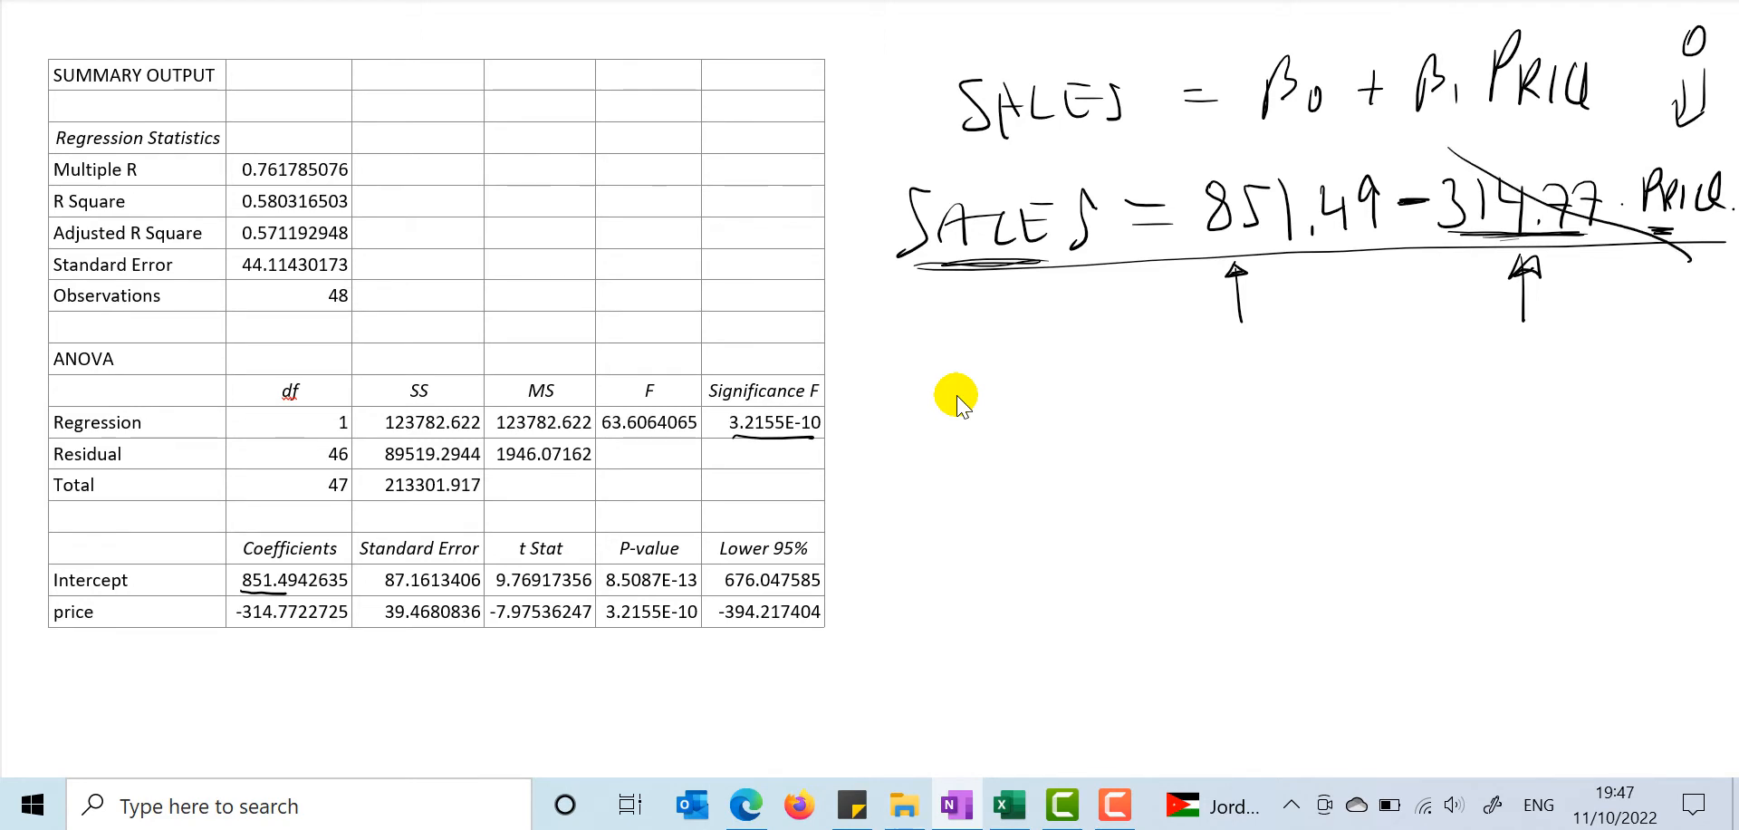
pyautogui.moveTo(1688, 161); pyautogui.dragTo(1495, 265)
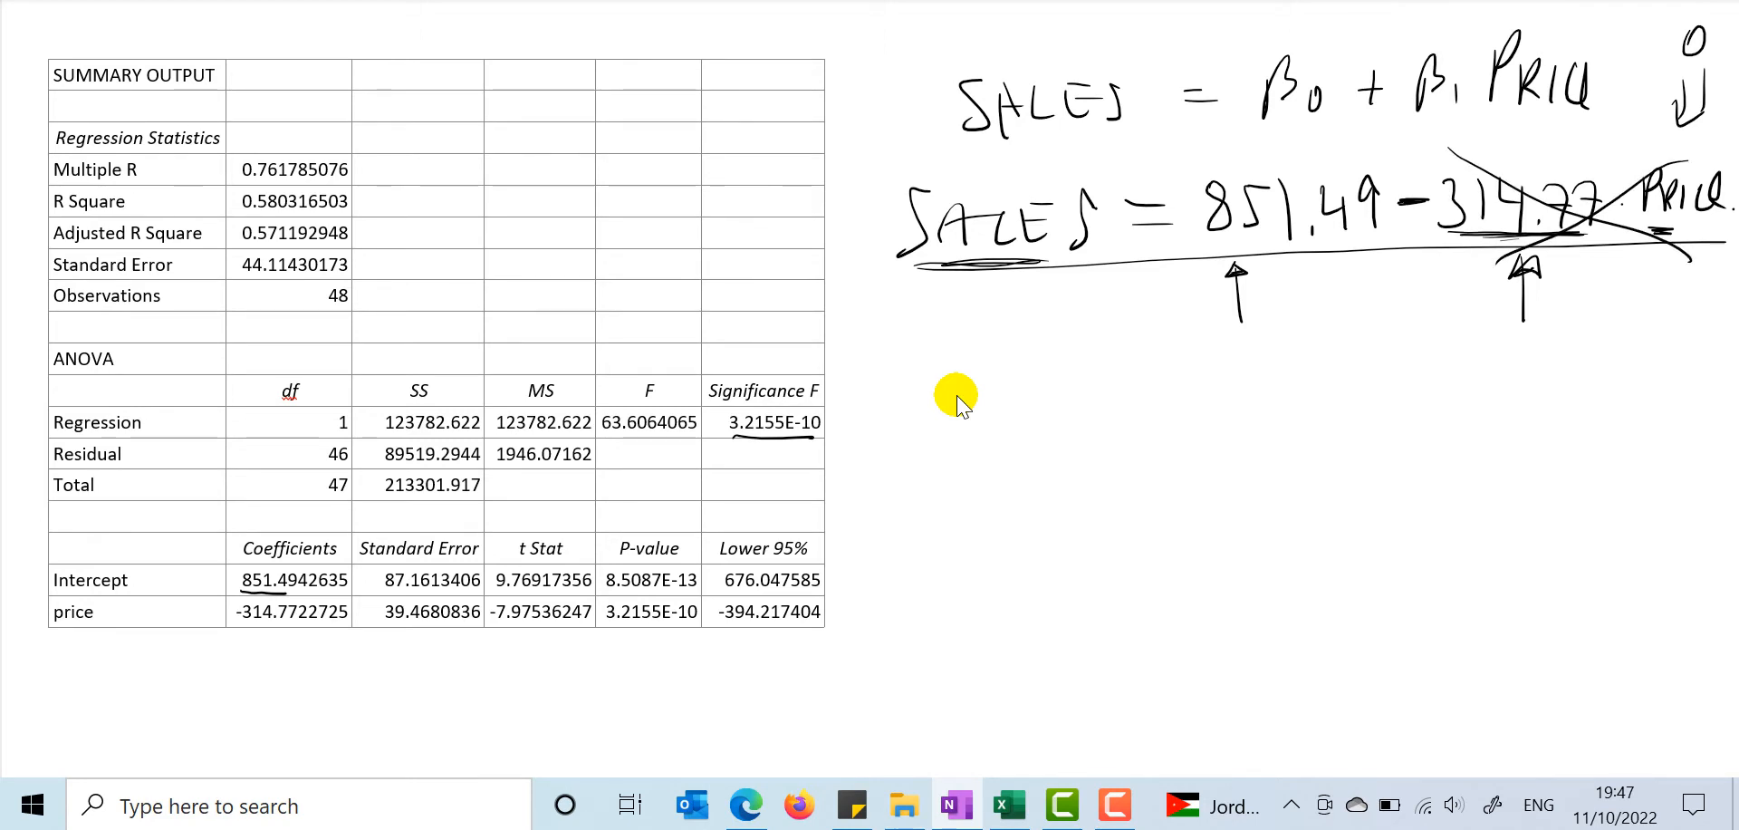
pyautogui.moveTo(1216, 250); pyautogui.dragTo(1402, 250)
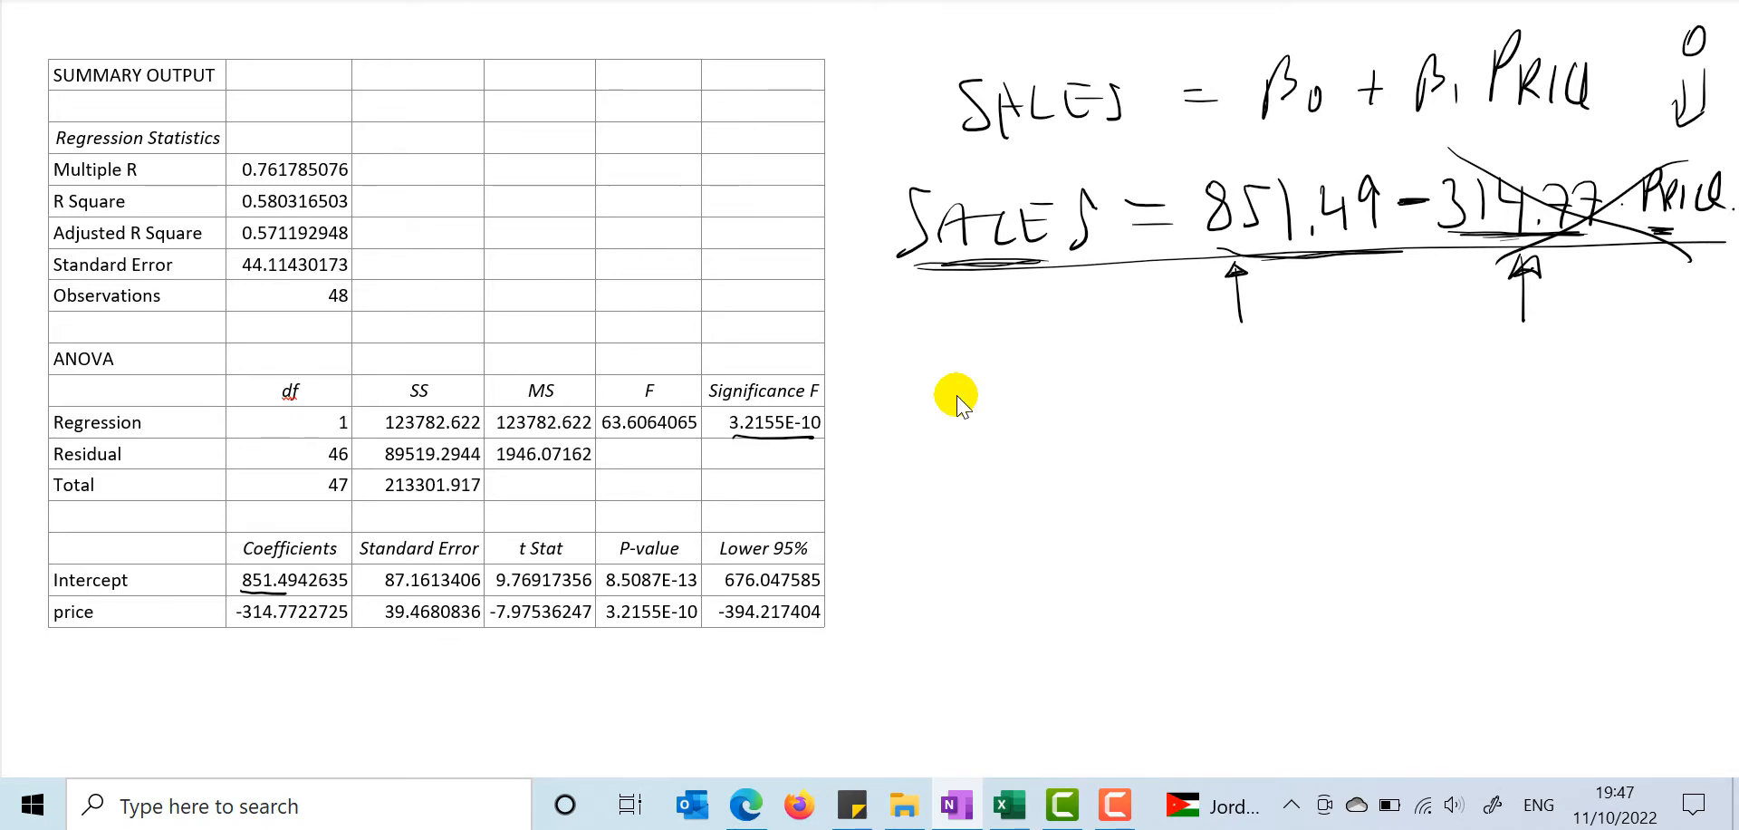
# Step: Remove the arrows, crossing-out lines and underlines from the estimated equation, leaving a single underline beneath 314.77
pyautogui.hotkey('ctrl', 'z')
pyautogui.hotkey('ctrl', 'z')
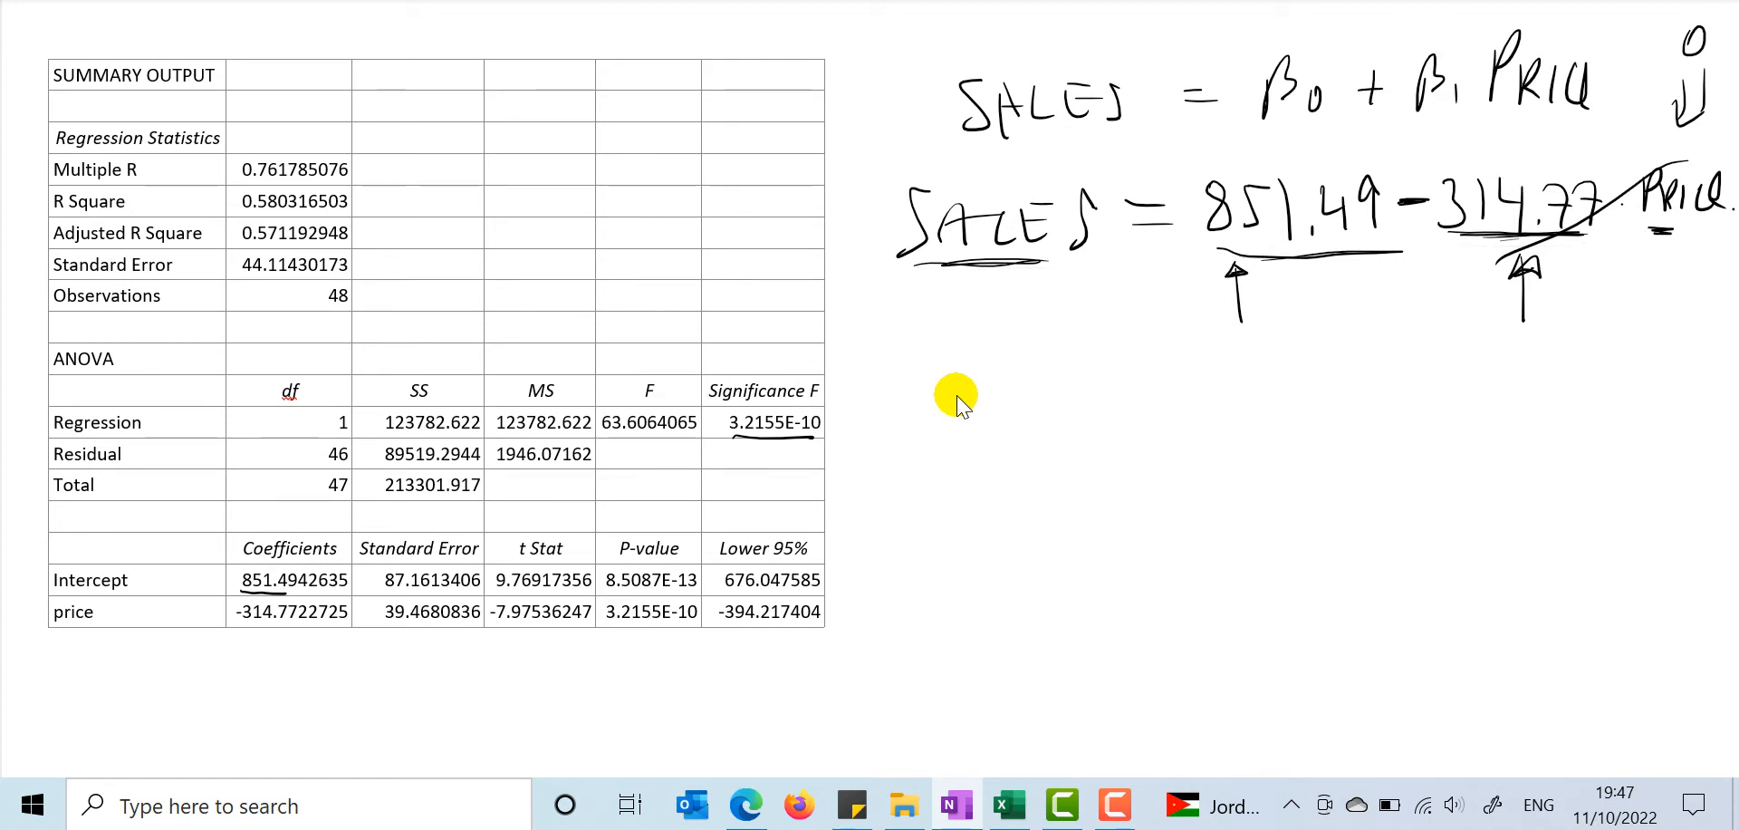
pyautogui.hotkey('ctrl', 'z')
pyautogui.hotkey('ctrl', 'z')
pyautogui.hotkey('ctrl', 'z')
pyautogui.hotkey('ctrl', 'z')
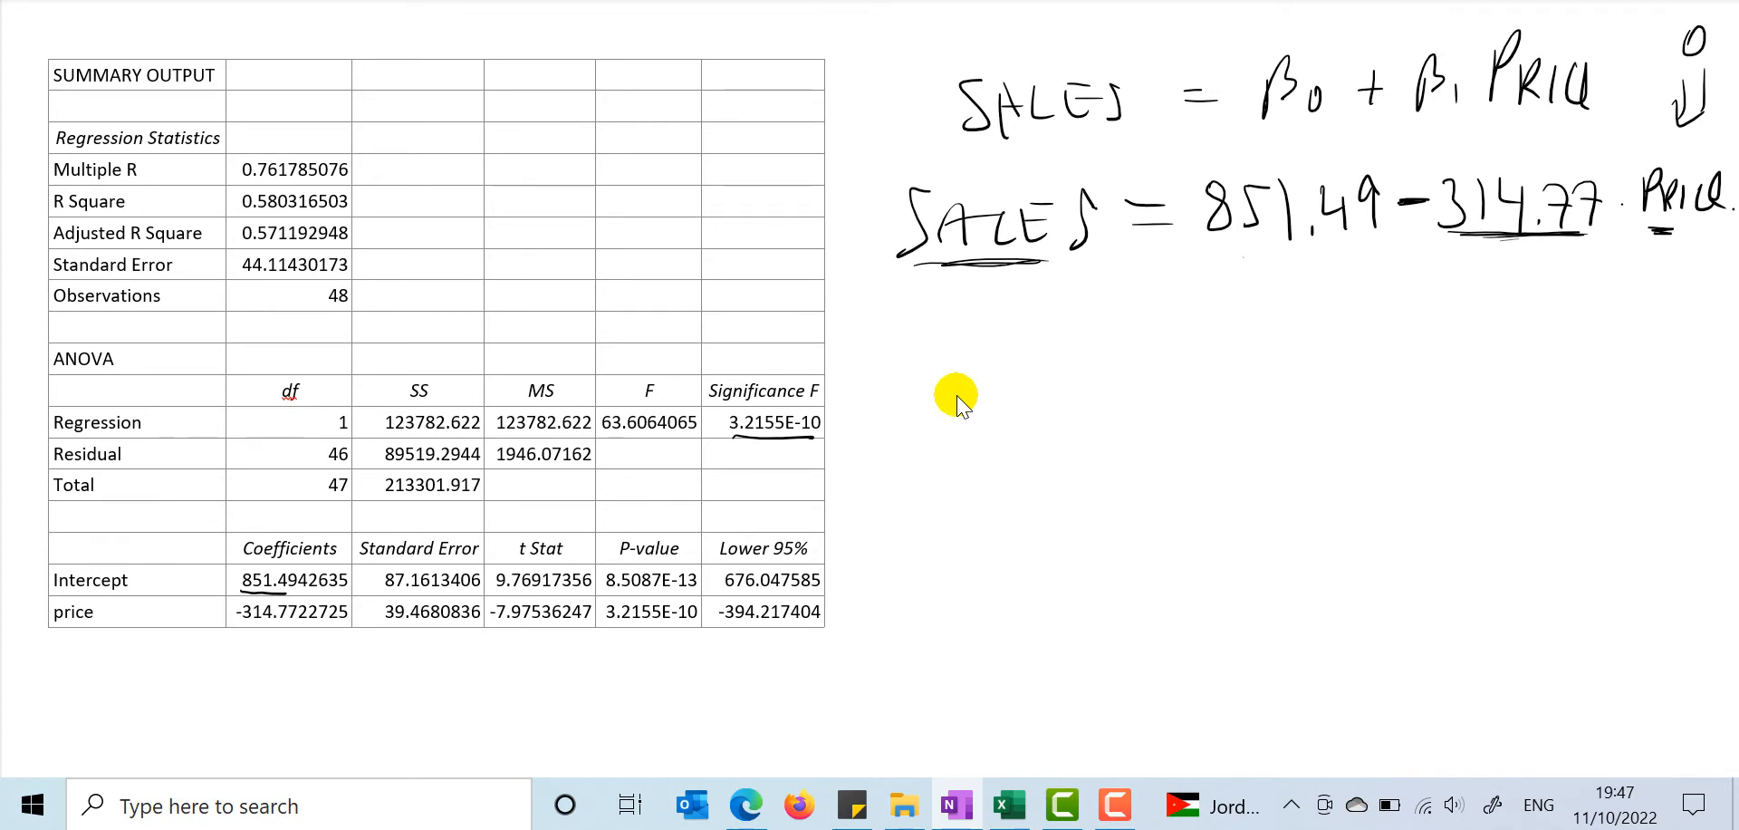
pyautogui.hotkey('ctrl', 'z')
pyautogui.hotkey('ctrl', 'z')
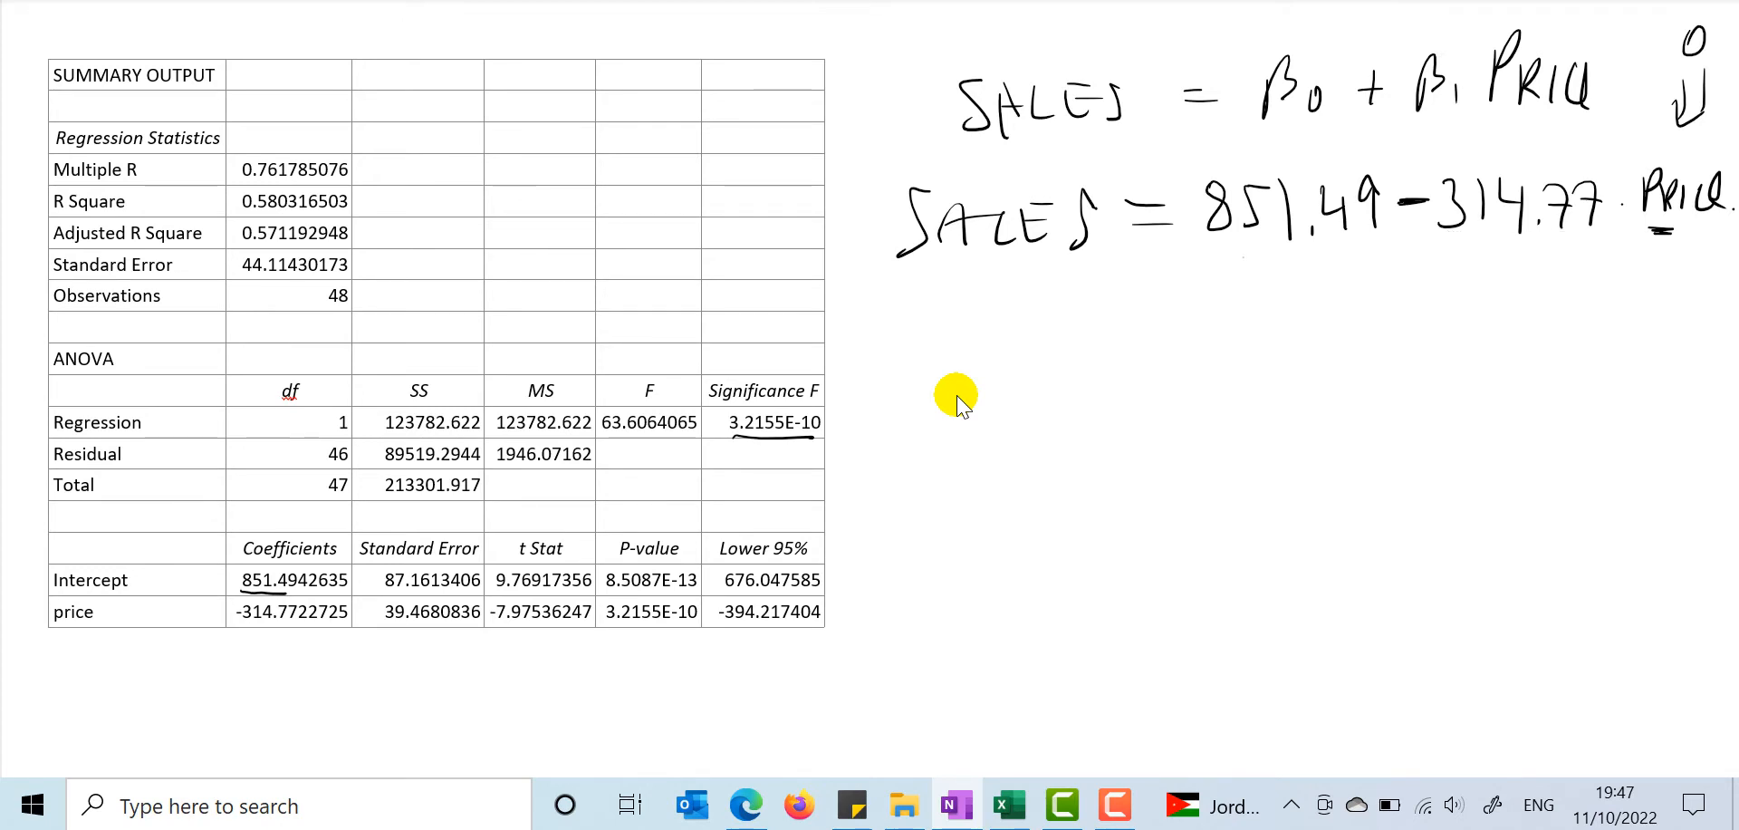
pyautogui.hotkey('ctrl', 'z')
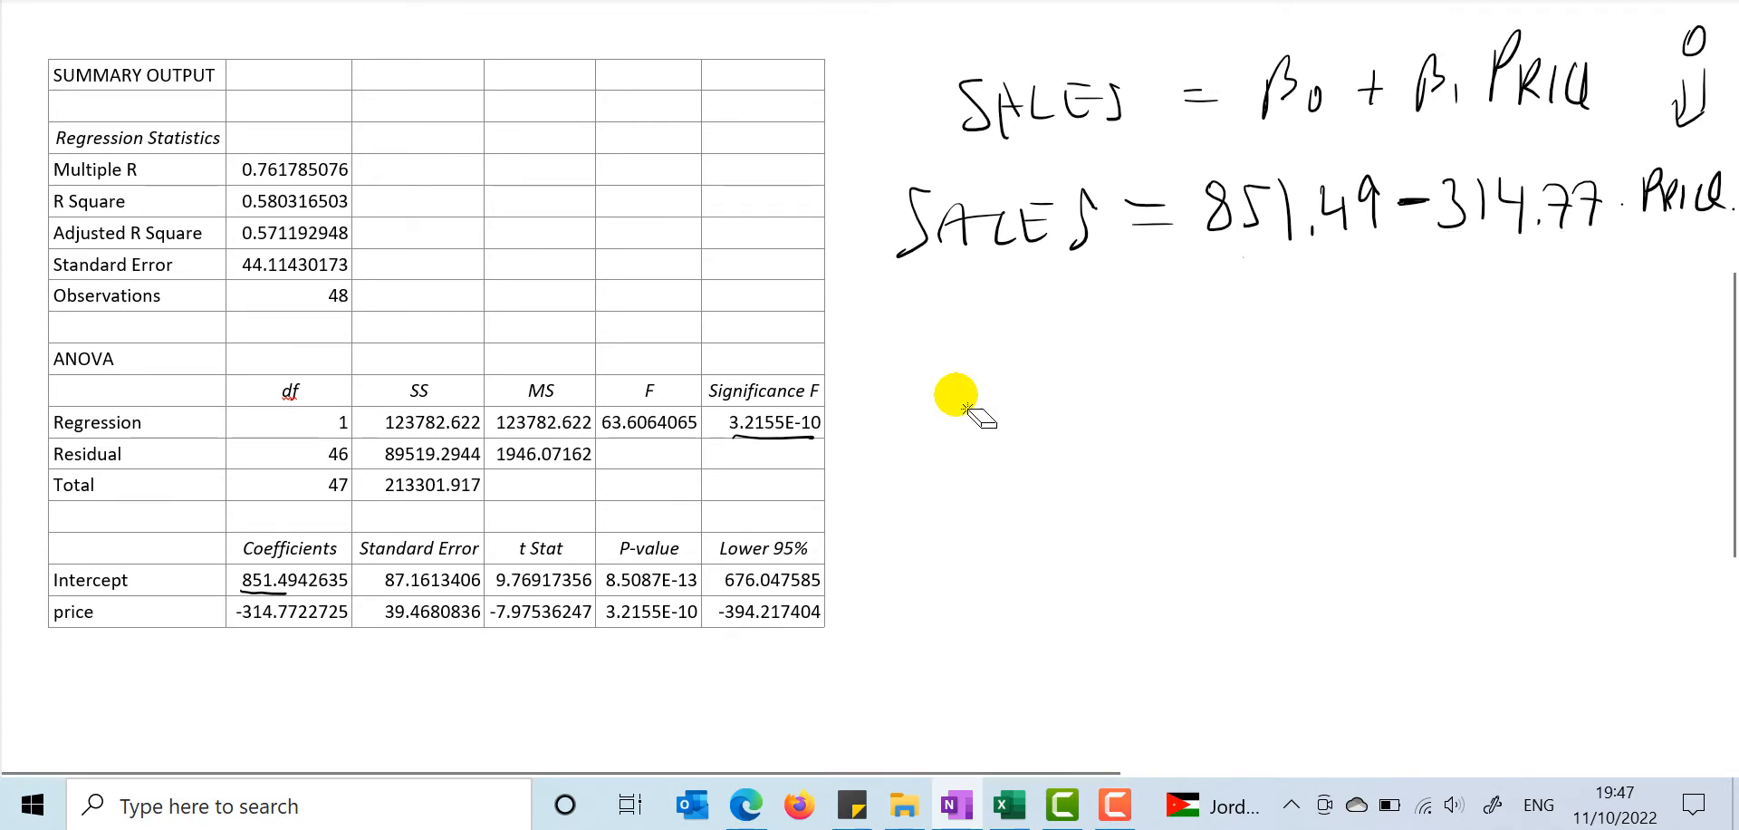
pyautogui.hotkey('ctrl', 'y')
pyautogui.hotkey('ctrl', 'y')
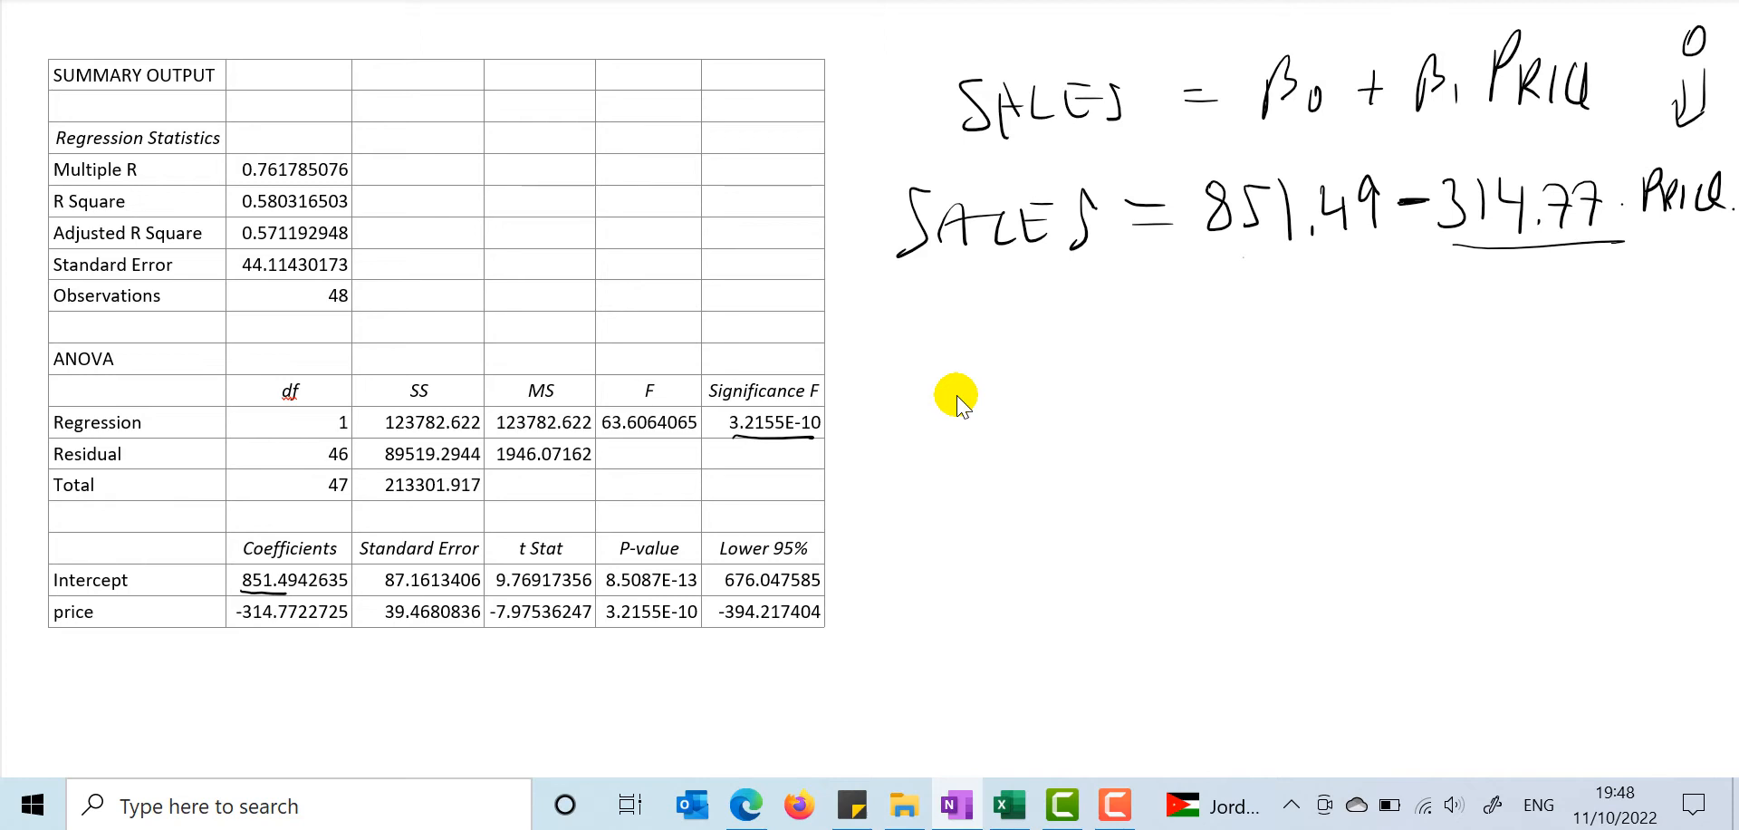
# Step: Handwrite t-STAT = below the estimated equation
pyautogui.moveTo(977, 317)
pyautogui.mouseDown()
pyautogui.moveTo(975, 362)
pyautogui.moveTo(996, 364)
pyautogui.mouseUp()
pyautogui.moveTo(961, 336); pyautogui.dragTo(1025, 341)
pyautogui.moveTo(1055, 336)
pyautogui.mouseDown()
pyautogui.moveTo(1035, 364)
pyautogui.moveTo(1069, 367)
pyautogui.mouseUp()
pyautogui.moveTo(1060, 324); pyautogui.dragTo(1111, 330)
pyautogui.moveTo(1095, 344)
pyautogui.mouseDown()
pyautogui.moveTo(1135, 342)
pyautogui.moveTo(1133, 360)
pyautogui.mouseUp()
pyautogui.moveTo(1125, 334); pyautogui.dragTo(1166, 328)
pyautogui.moveTo(1057, 324); pyautogui.dragTo(1035, 337)
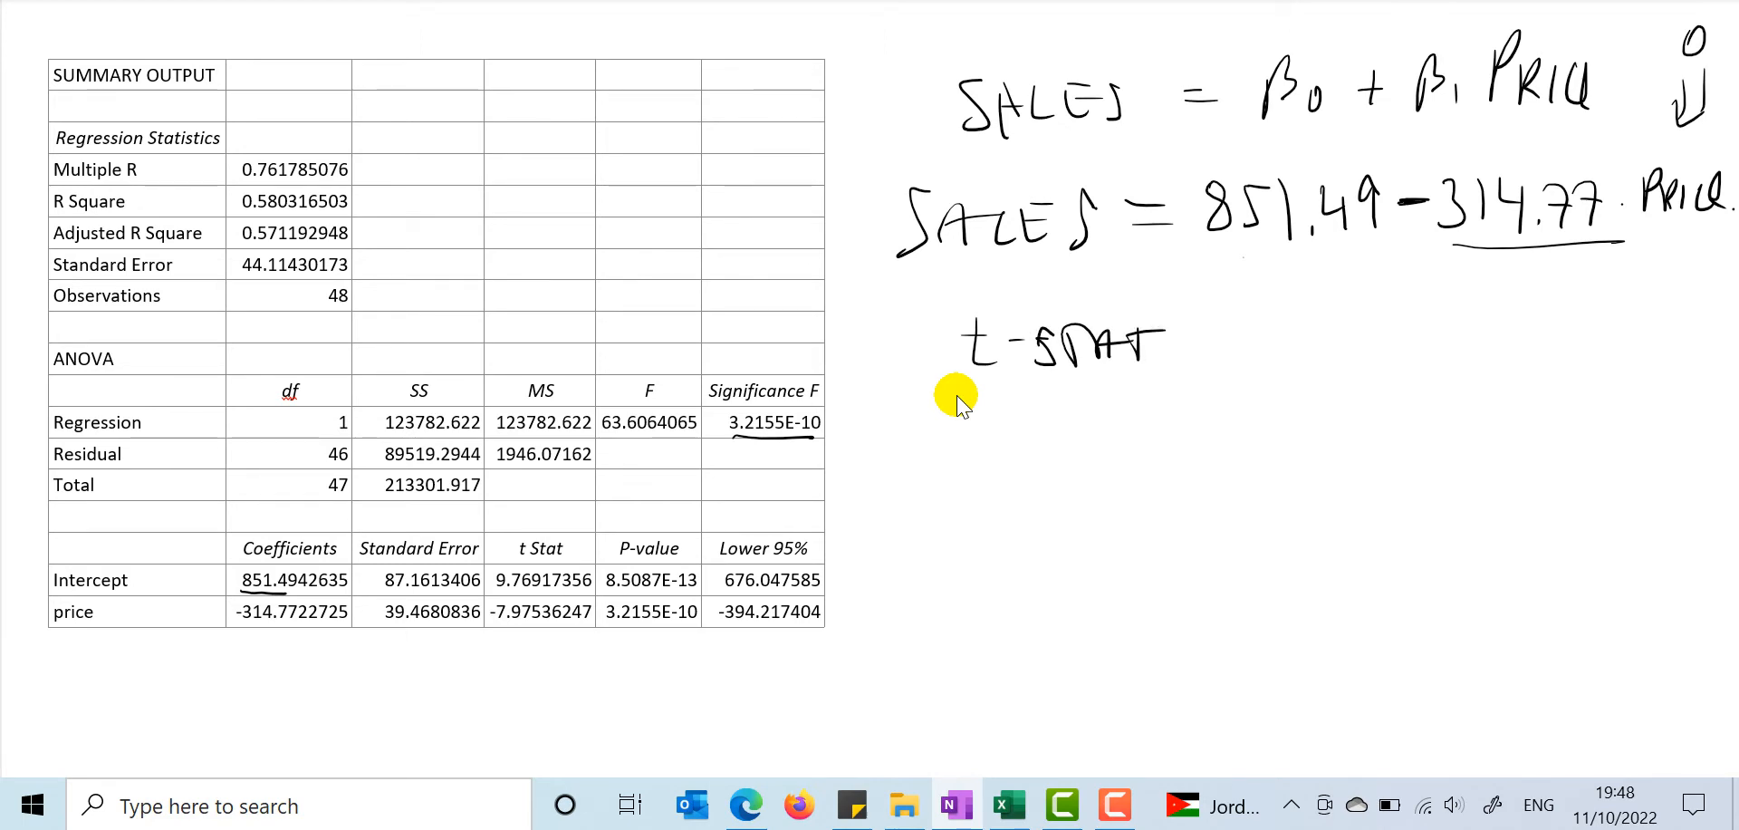
pyautogui.moveTo(1192, 335); pyautogui.dragTo(1223, 340)
pyautogui.moveTo(1199, 353); pyautogui.dragTo(1235, 353)
# Step: Handwrite the fraction β̂ over SE(β̂) as the t-STAT formula
pyautogui.moveTo(1337, 284); pyautogui.dragTo(1340, 308)
pyautogui.moveTo(1337, 258); pyautogui.dragTo(1346, 256)
pyautogui.moveTo(1302, 333); pyautogui.dragTo(1392, 326)
pyautogui.moveTo(1329, 366); pyautogui.dragTo(1304, 401)
pyautogui.moveTo(1337, 363)
pyautogui.mouseDown()
pyautogui.moveTo(1357, 392)
pyautogui.moveTo(1361, 372)
pyautogui.moveTo(1372, 409)
pyautogui.mouseUp()
pyautogui.moveTo(1383, 372)
pyautogui.mouseDown()
pyautogui.moveTo(1382, 402)
pyautogui.moveTo(1386, 388)
pyautogui.mouseUp()
pyautogui.moveTo(1404, 369)
pyautogui.mouseDown()
pyautogui.moveTo(1405, 391)
pyautogui.moveTo(1401, 342)
pyautogui.moveTo(1404, 400)
pyautogui.mouseUp()
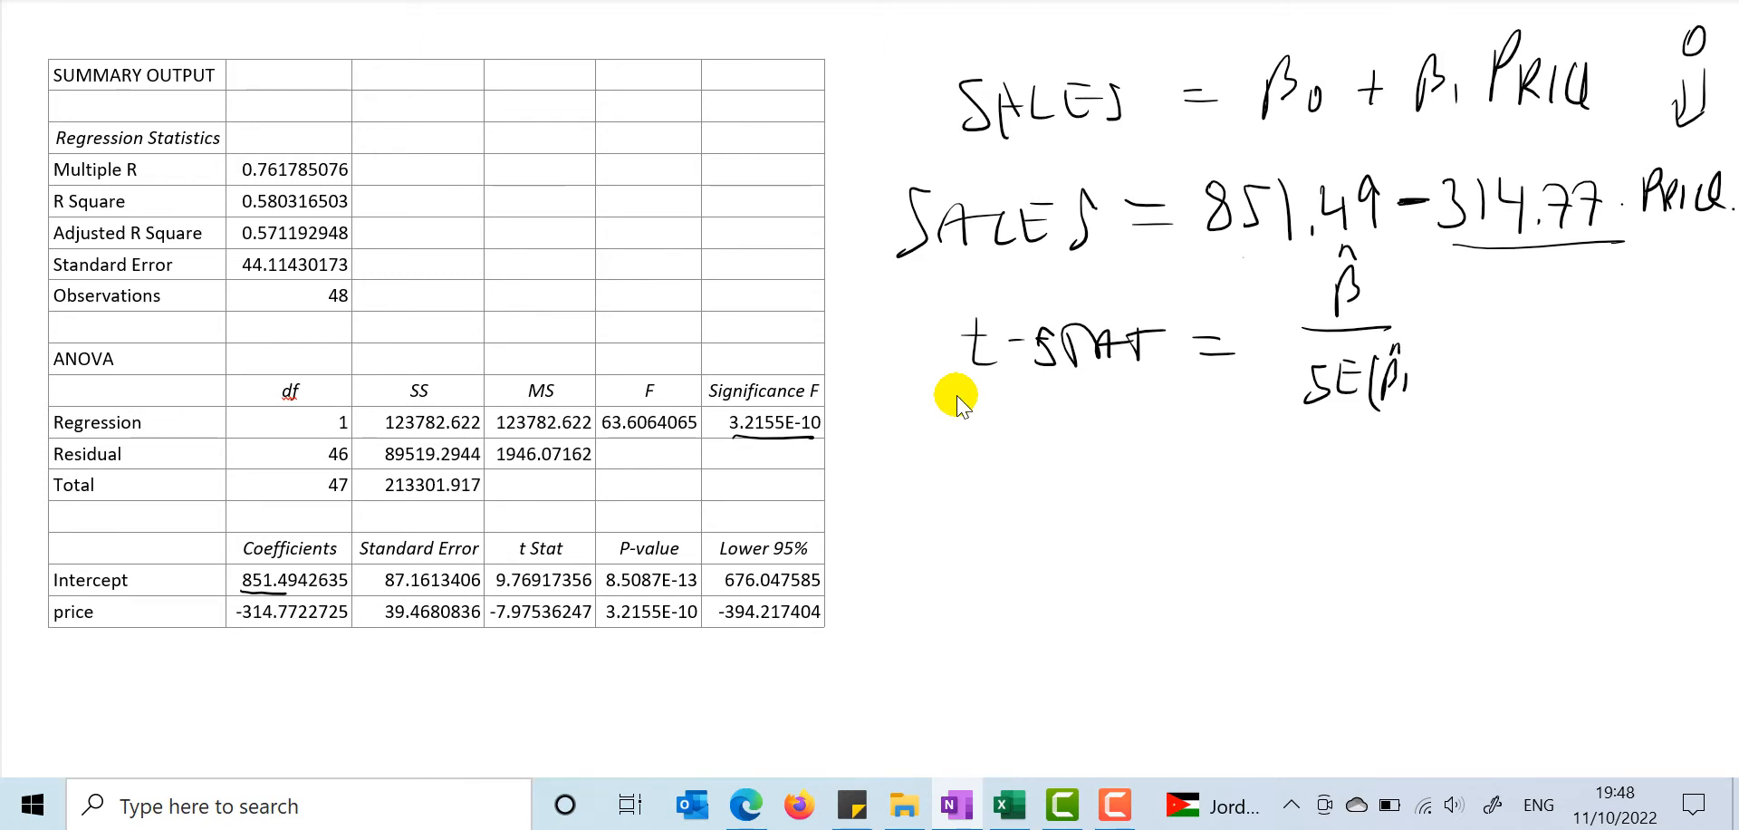
pyautogui.moveTo(1405, 351); pyautogui.dragTo(1407, 388)
# Step: Draw an implication arrow below the t-STAT formula, and underline β1 and 314.77 in the equations above
pyautogui.moveTo(1182, 481)
pyautogui.mouseDown()
pyautogui.moveTo(1215, 480)
pyautogui.moveTo(1213, 514)
pyautogui.mouseUp()
pyautogui.moveTo(1424, 111); pyautogui.dragTo(1449, 112)
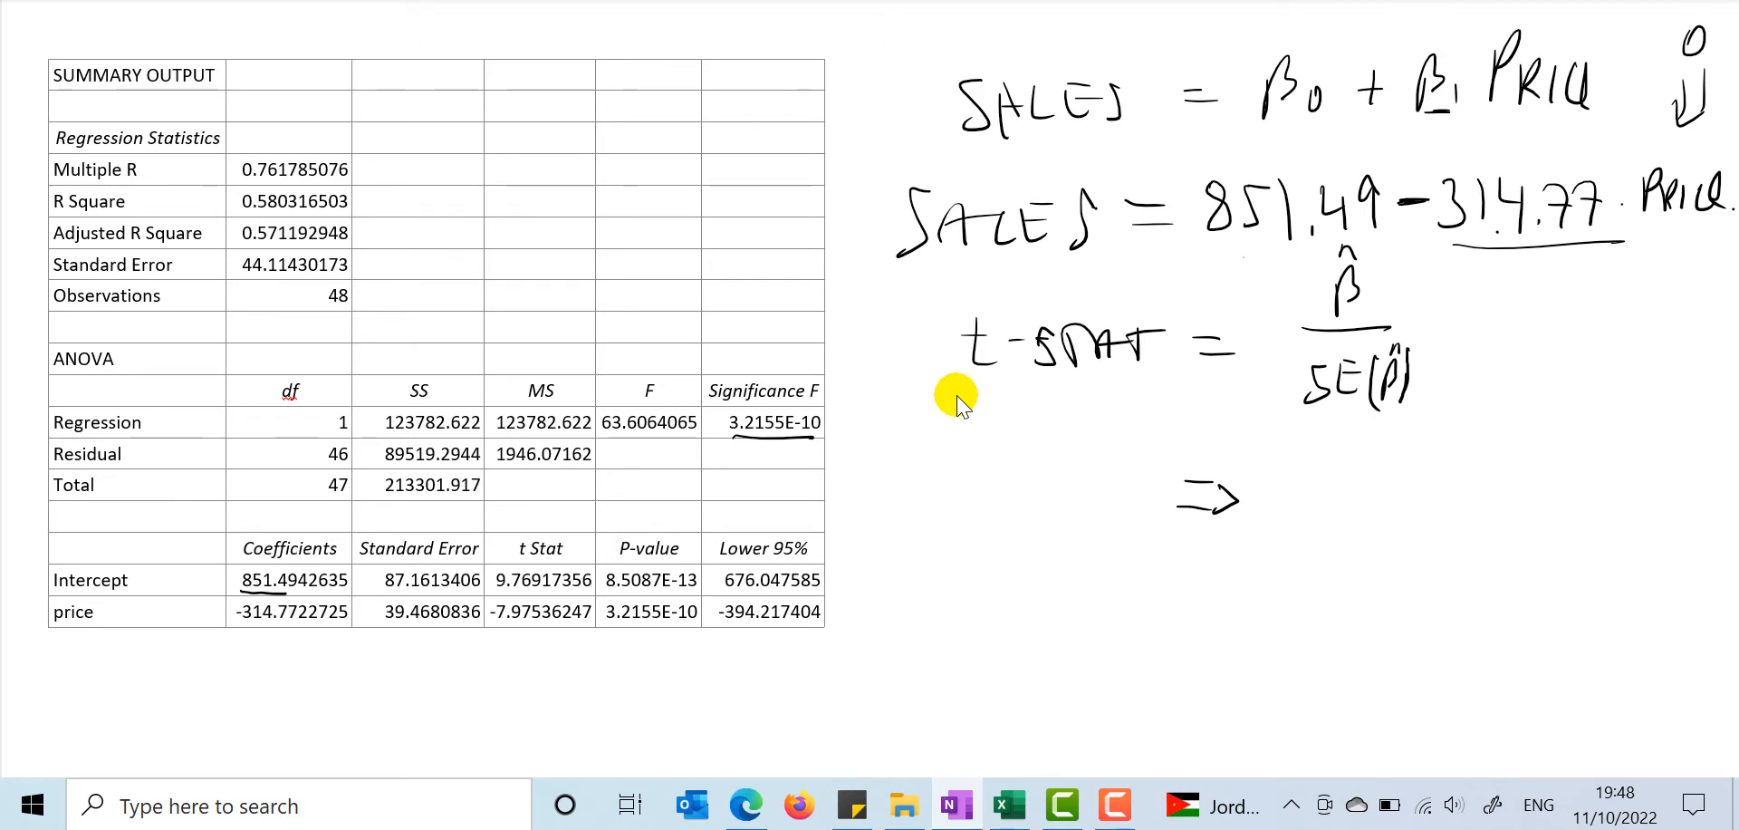
pyautogui.moveTo(1457, 245); pyautogui.dragTo(1620, 243)
pyautogui.moveTo(1481, 247); pyautogui.dragTo(1596, 252)
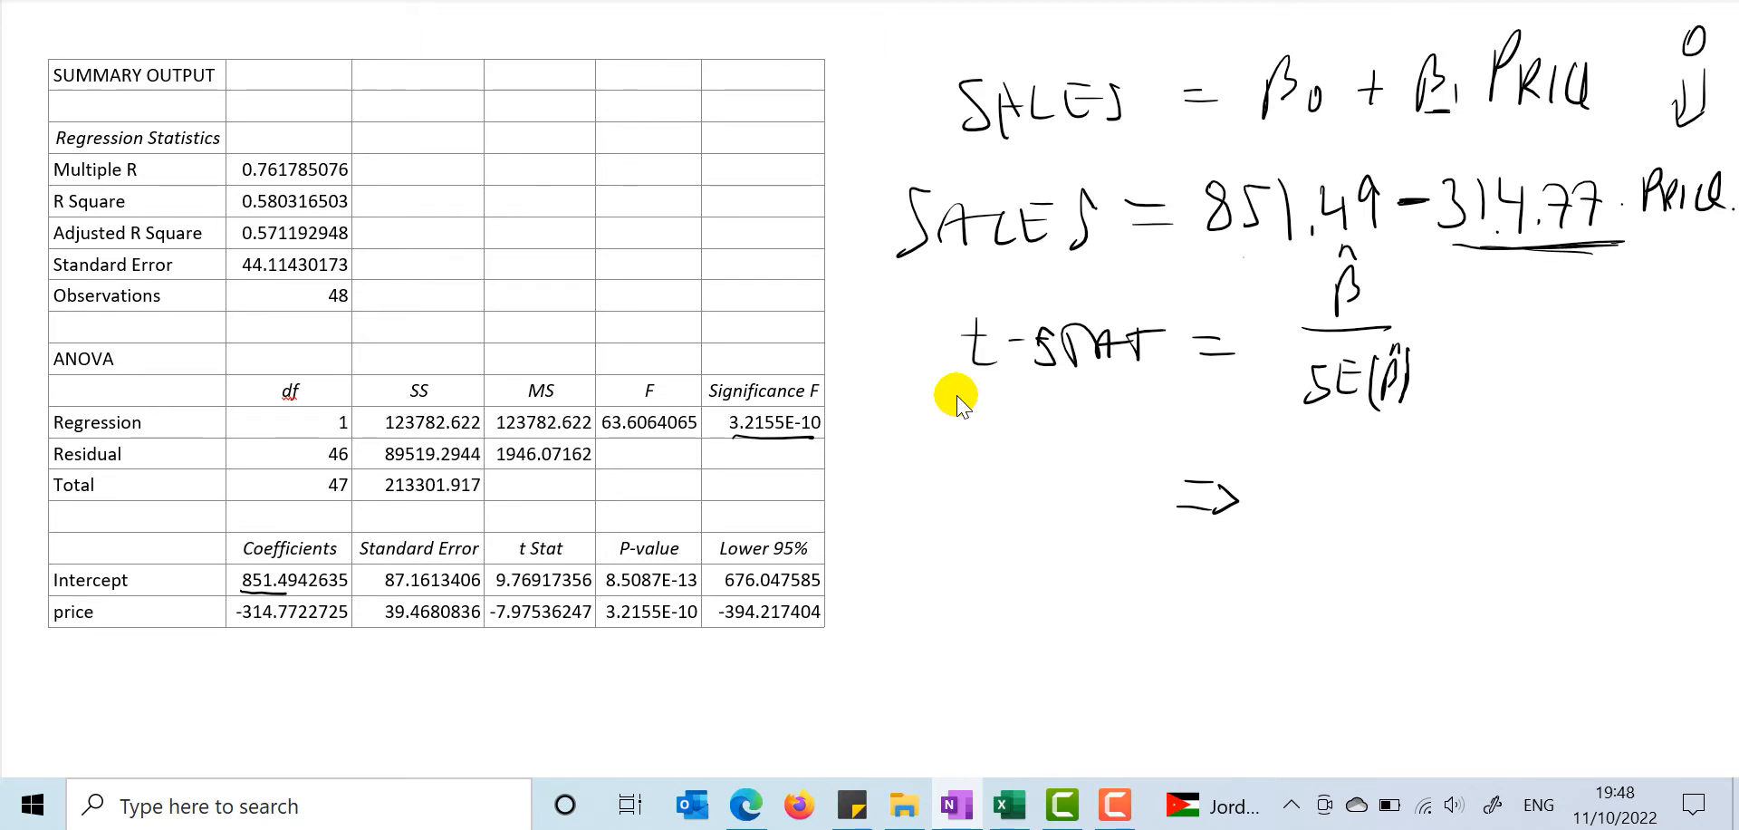
# Step: Write 314.77 over a fraction bar beside the implication arrow, and underline the price coefficient and standard error in the table
pyautogui.moveTo(1281, 444)
pyautogui.mouseDown()
pyautogui.moveTo(1302, 461)
pyautogui.moveTo(1281, 475)
pyautogui.moveTo(1369, 461)
pyautogui.mouseUp()
pyautogui.moveTo(1356, 433)
pyautogui.mouseDown()
pyautogui.moveTo(1357, 474)
pyautogui.moveTo(1424, 443)
pyautogui.mouseUp()
pyautogui.moveTo(1425, 433); pyautogui.dragTo(1446, 464)
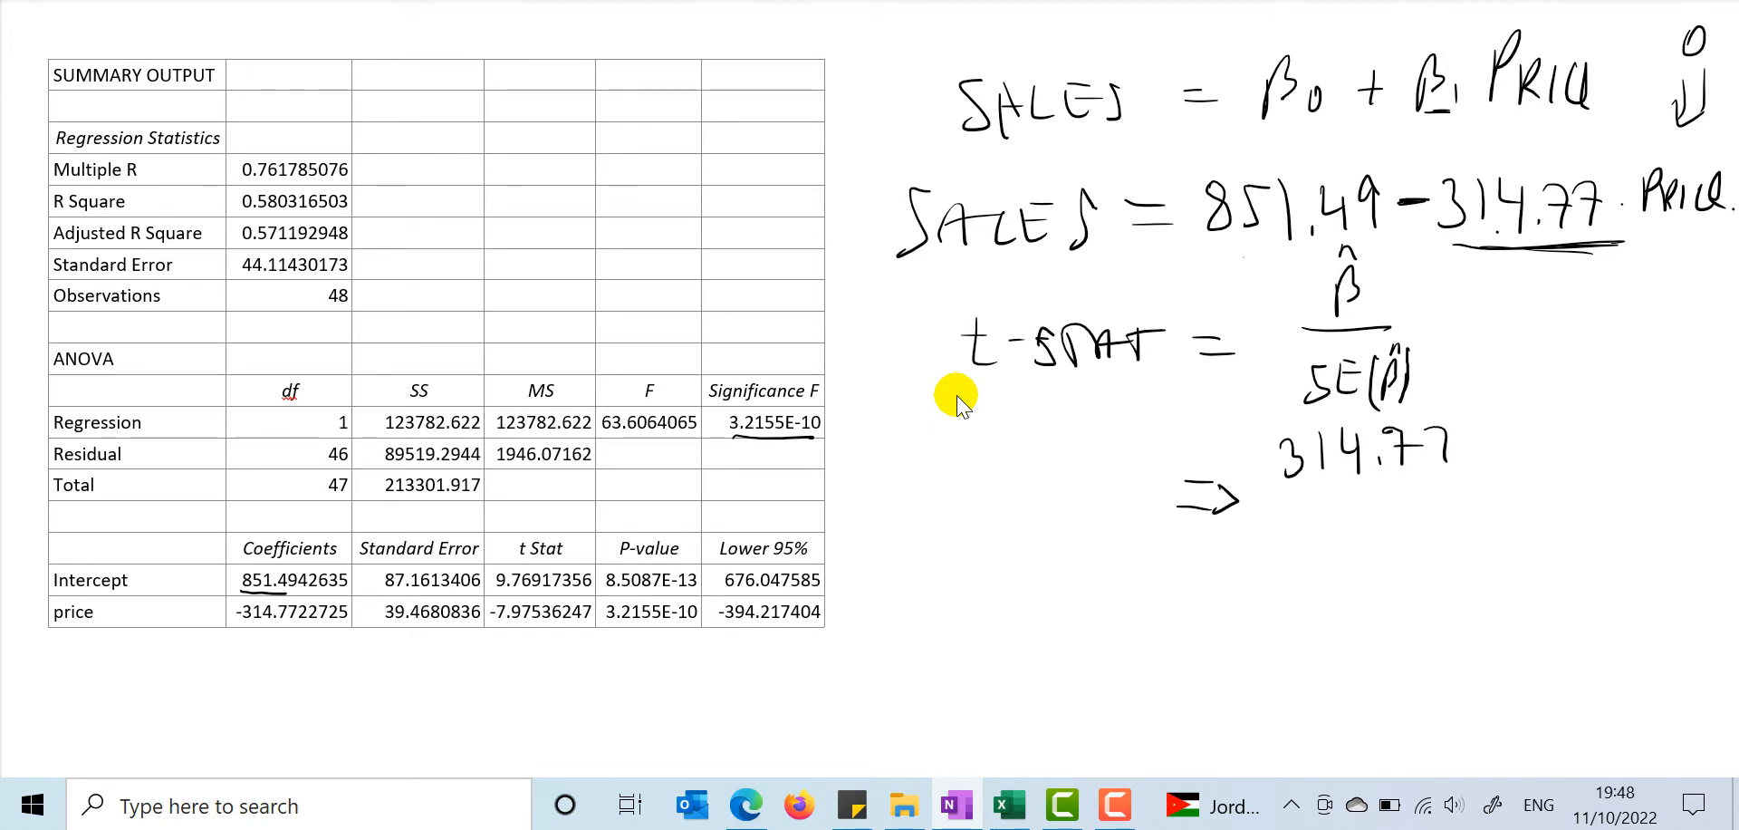
pyautogui.moveTo(1301, 495); pyautogui.dragTo(1424, 490)
pyautogui.moveTo(385, 624); pyautogui.dragTo(474, 623)
pyautogui.moveTo(243, 625); pyautogui.dragTo(336, 628)
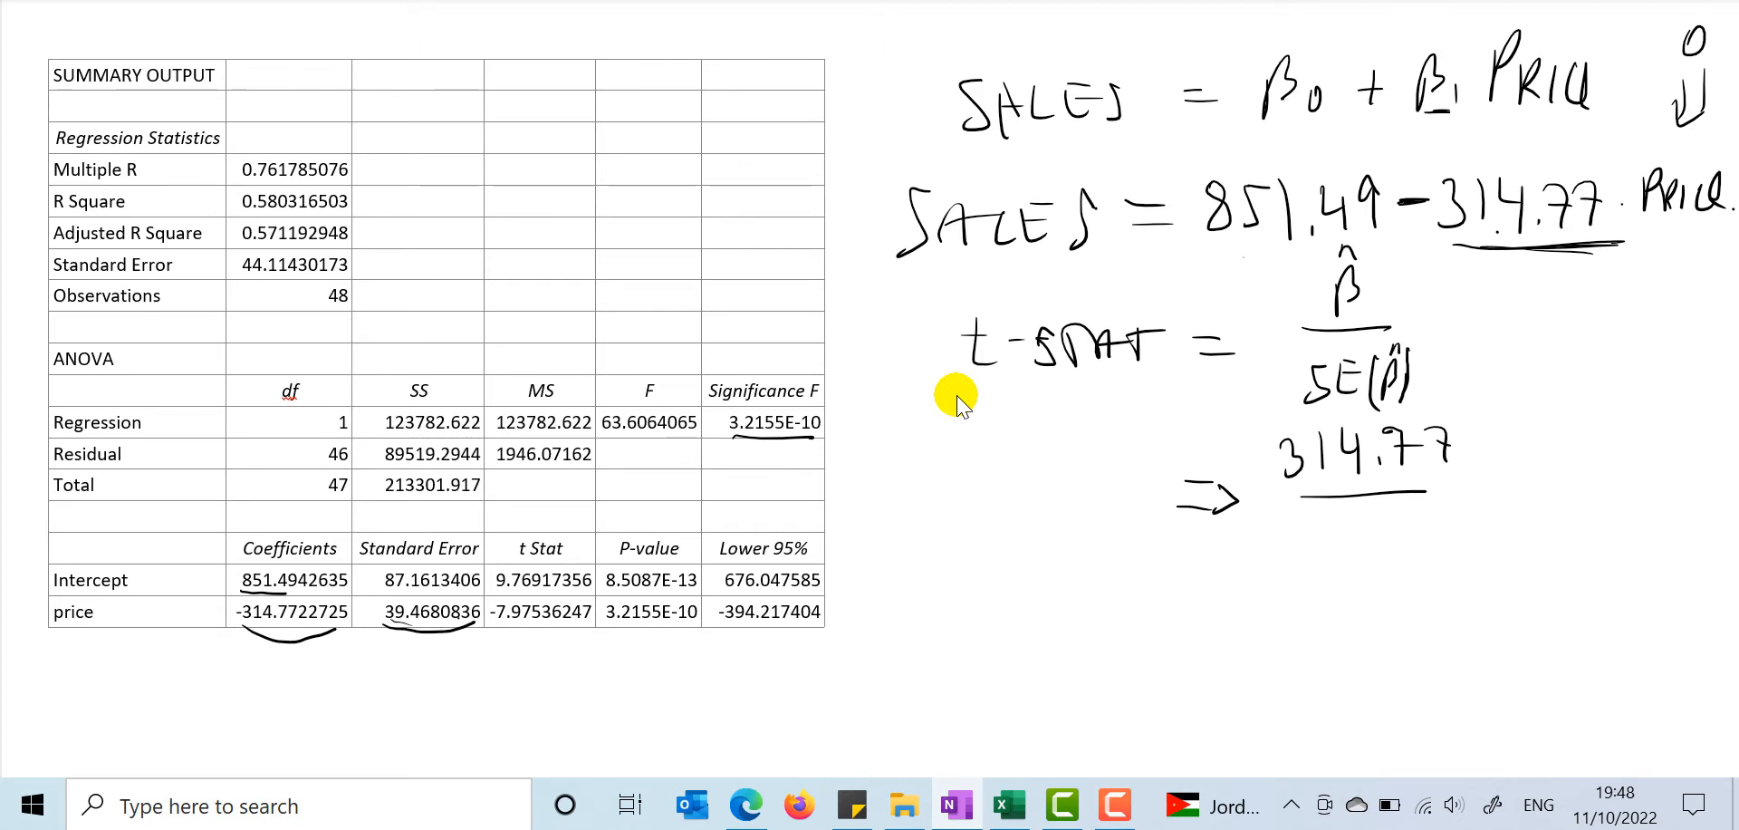
# Step: Complete the calculation as −314.77 over 39.46 = −7.97, and underline the result
pyautogui.moveTo(1331, 520)
pyautogui.mouseDown()
pyautogui.moveTo(1346, 551)
pyautogui.moveTo(1423, 535)
pyautogui.moveTo(1426, 550)
pyautogui.mouseUp()
pyautogui.moveTo(1452, 504)
pyautogui.mouseDown()
pyautogui.moveTo(1448, 534)
pyautogui.moveTo(1495, 480)
pyautogui.mouseUp()
pyautogui.moveTo(1478, 496); pyautogui.dragTo(1585, 476)
pyautogui.moveTo(1250, 461); pyautogui.dragTo(1270, 459)
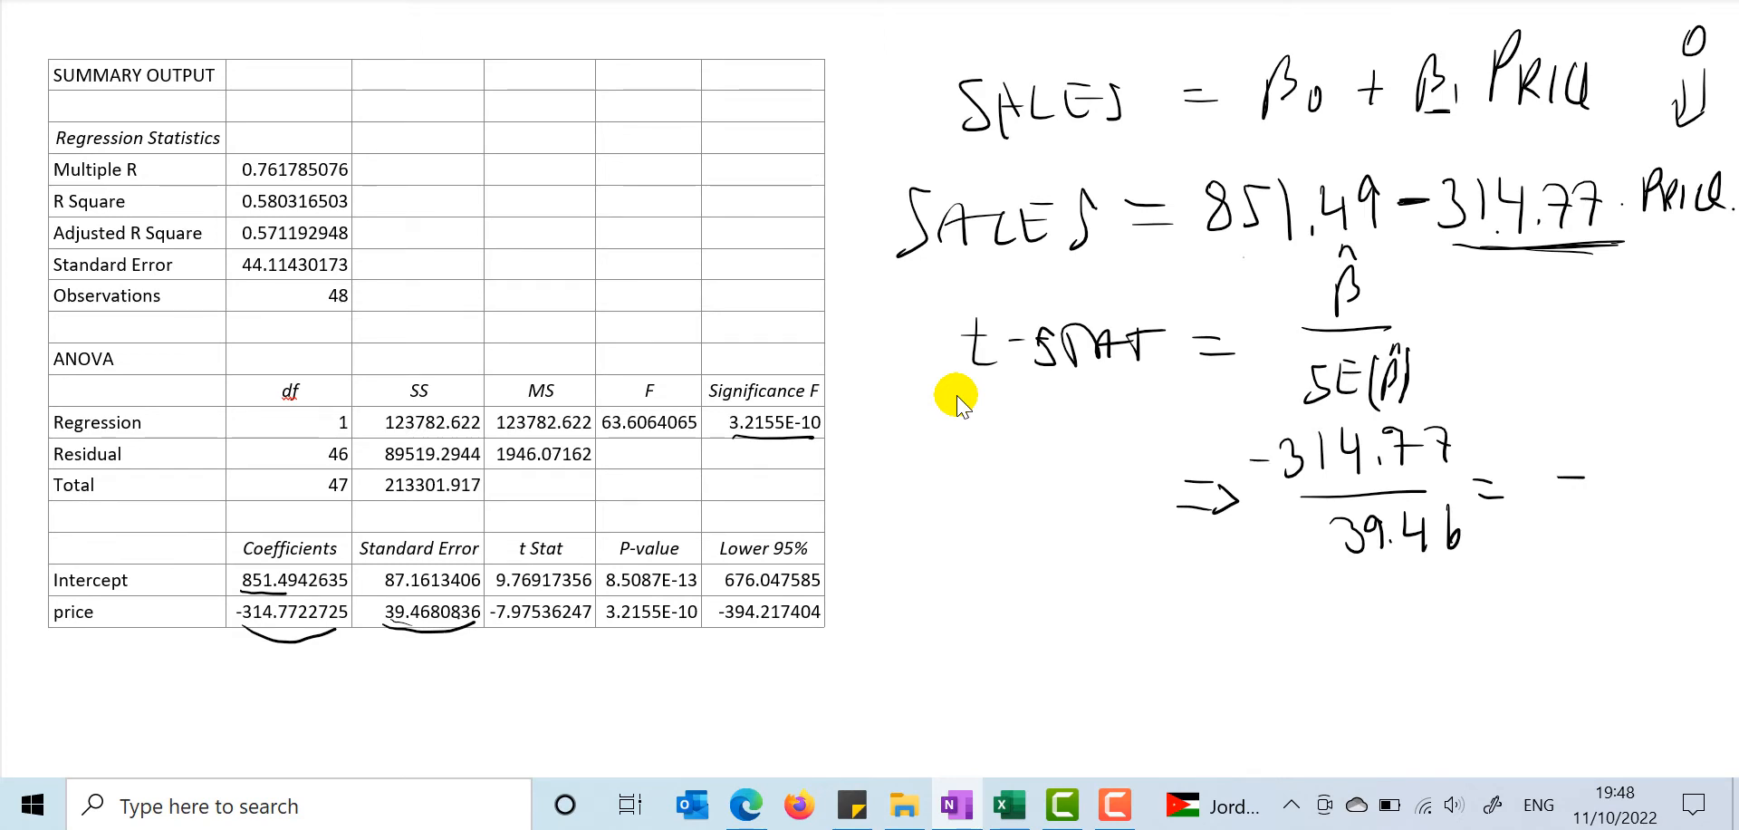
pyautogui.moveTo(1585, 451); pyautogui.dragTo(1606, 498)
pyautogui.moveTo(1663, 446); pyautogui.dragTo(1649, 487)
pyautogui.moveTo(1677, 446)
pyautogui.mouseDown()
pyautogui.moveTo(1701, 445)
pyautogui.moveTo(1695, 478)
pyautogui.moveTo(1718, 498)
pyautogui.mouseUp()
pyautogui.moveTo(1633, 525); pyautogui.dragTo(1696, 516)
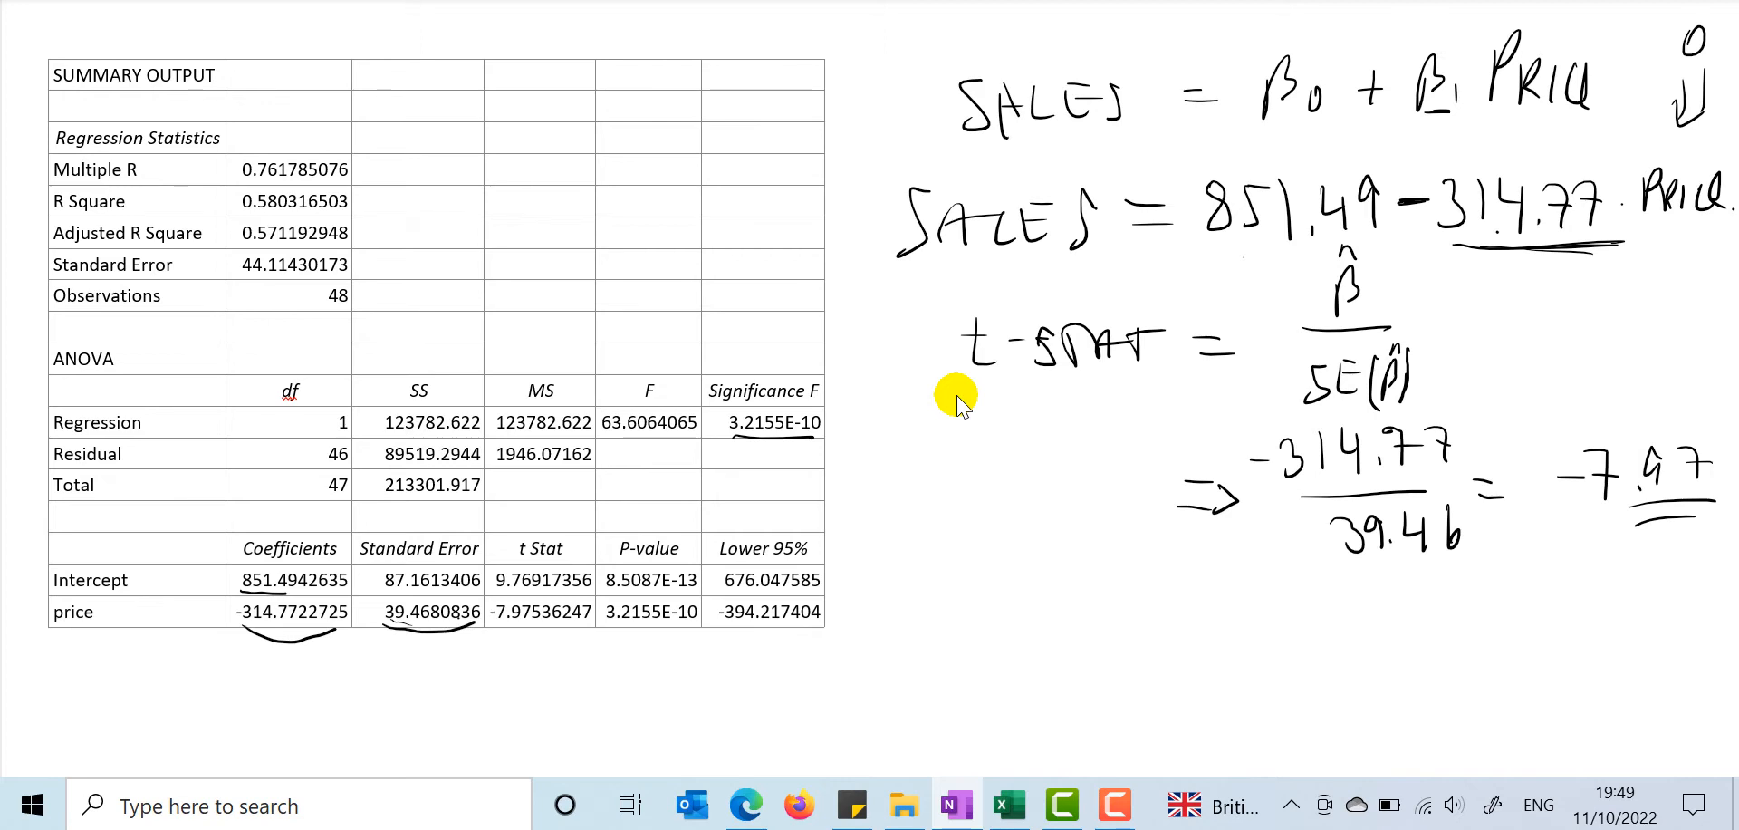
# Step: Handwrite the rule t STAT > 2 below the t-statistic calculation
pyautogui.moveTo(1053, 603); pyautogui.dragTo(1077, 664)
pyautogui.moveTo(1033, 633); pyautogui.dragTo(1060, 631)
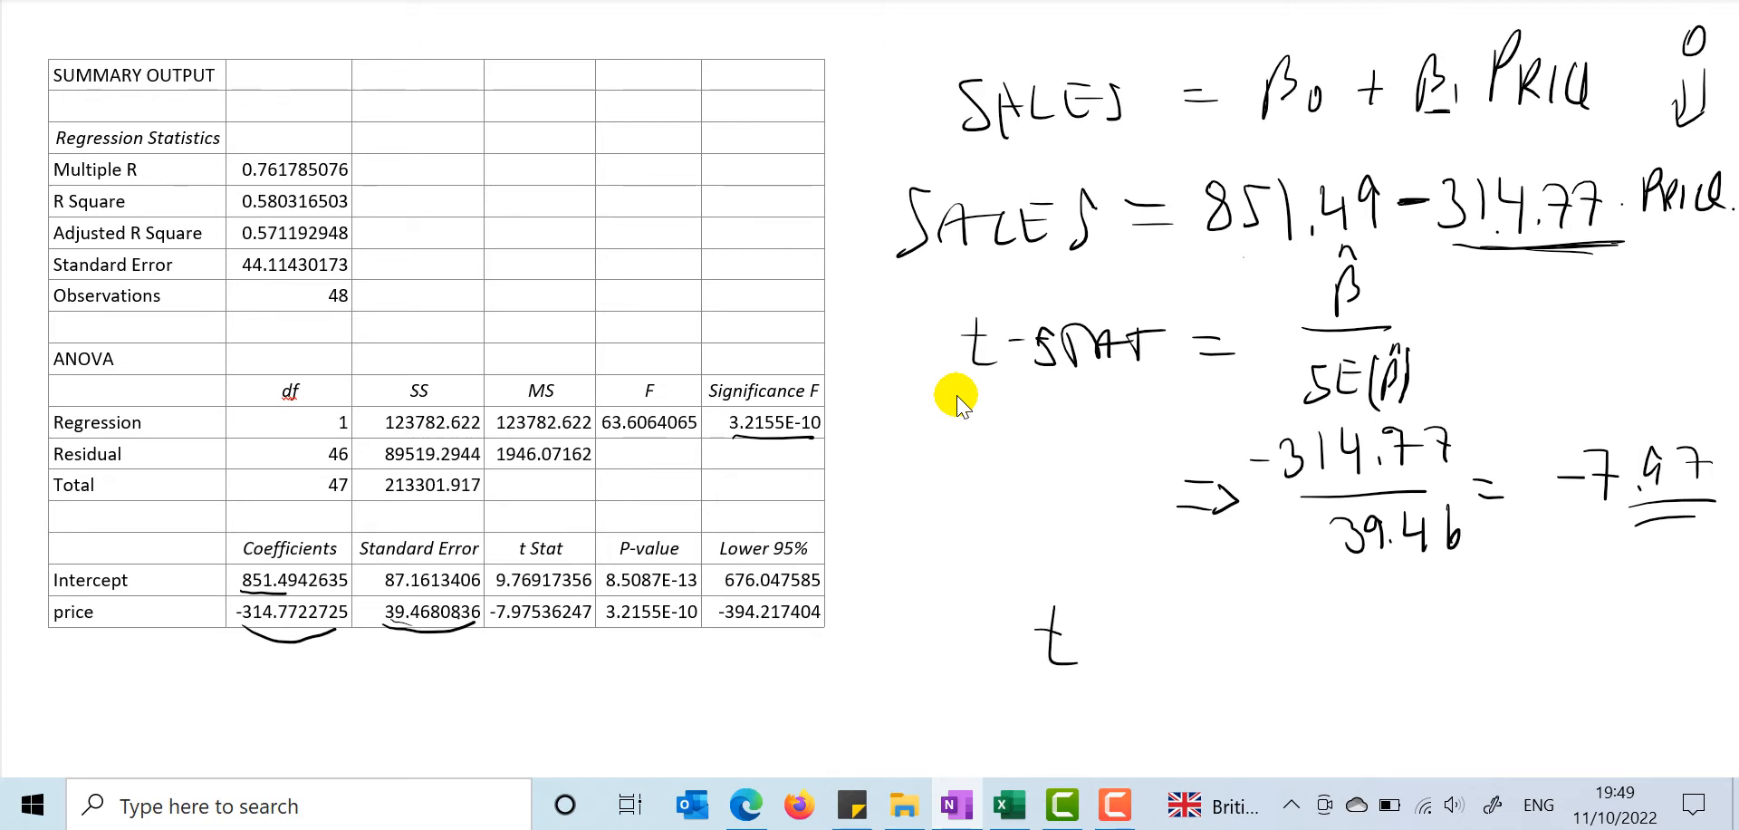
pyautogui.moveTo(1140, 647); pyautogui.dragTo(1108, 686)
pyautogui.moveTo(1148, 641)
pyautogui.mouseDown()
pyautogui.moveTo(1150, 686)
pyautogui.moveTo(1168, 675)
pyautogui.mouseUp()
pyautogui.moveTo(1177, 672); pyautogui.dragTo(1216, 673)
pyautogui.moveTo(1195, 642)
pyautogui.mouseDown()
pyautogui.moveTo(1316, 631)
pyautogui.moveTo(1284, 650)
pyautogui.mouseUp()
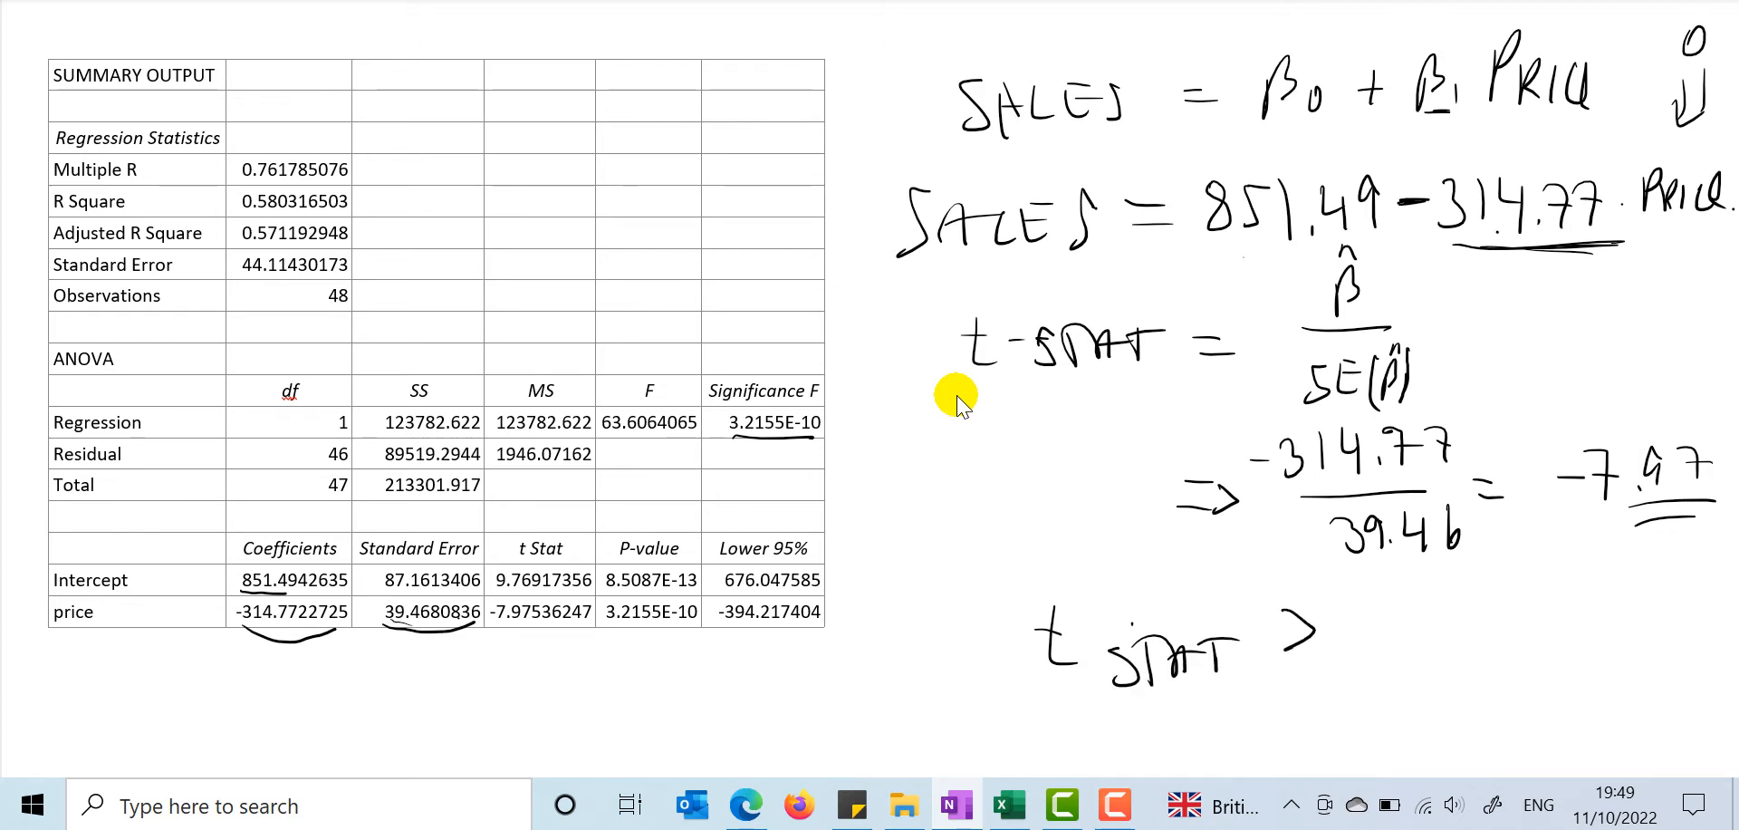
pyautogui.moveTo(1363, 614); pyautogui.dragTo(1389, 648)
pyautogui.click(1402, 646)
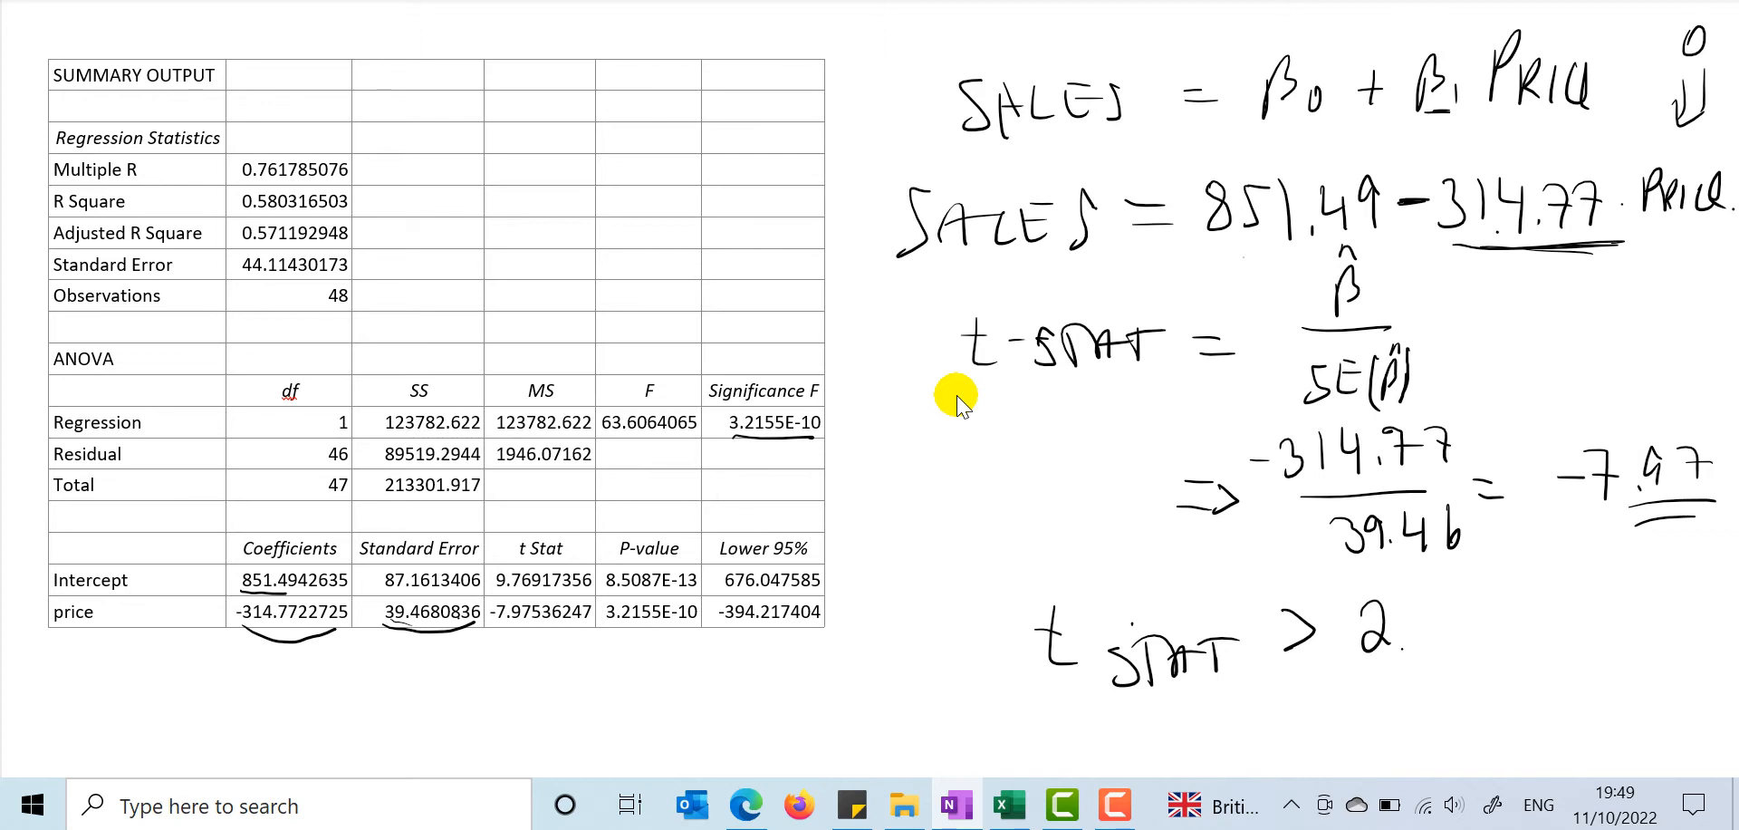
# Step: Add (1.96) after the 2 in the rule, thicken its 9, and underline the 2
pyautogui.moveTo(1472, 593); pyautogui.dragTo(1459, 671)
pyautogui.moveTo(1488, 604); pyautogui.dragTo(1490, 653)
pyautogui.click(1511, 644)
pyautogui.moveTo(1555, 598); pyautogui.dragTo(1553, 643)
pyautogui.moveTo(1596, 607); pyautogui.dragTo(1594, 635)
pyautogui.moveTo(1616, 586); pyautogui.dragTo(1621, 668)
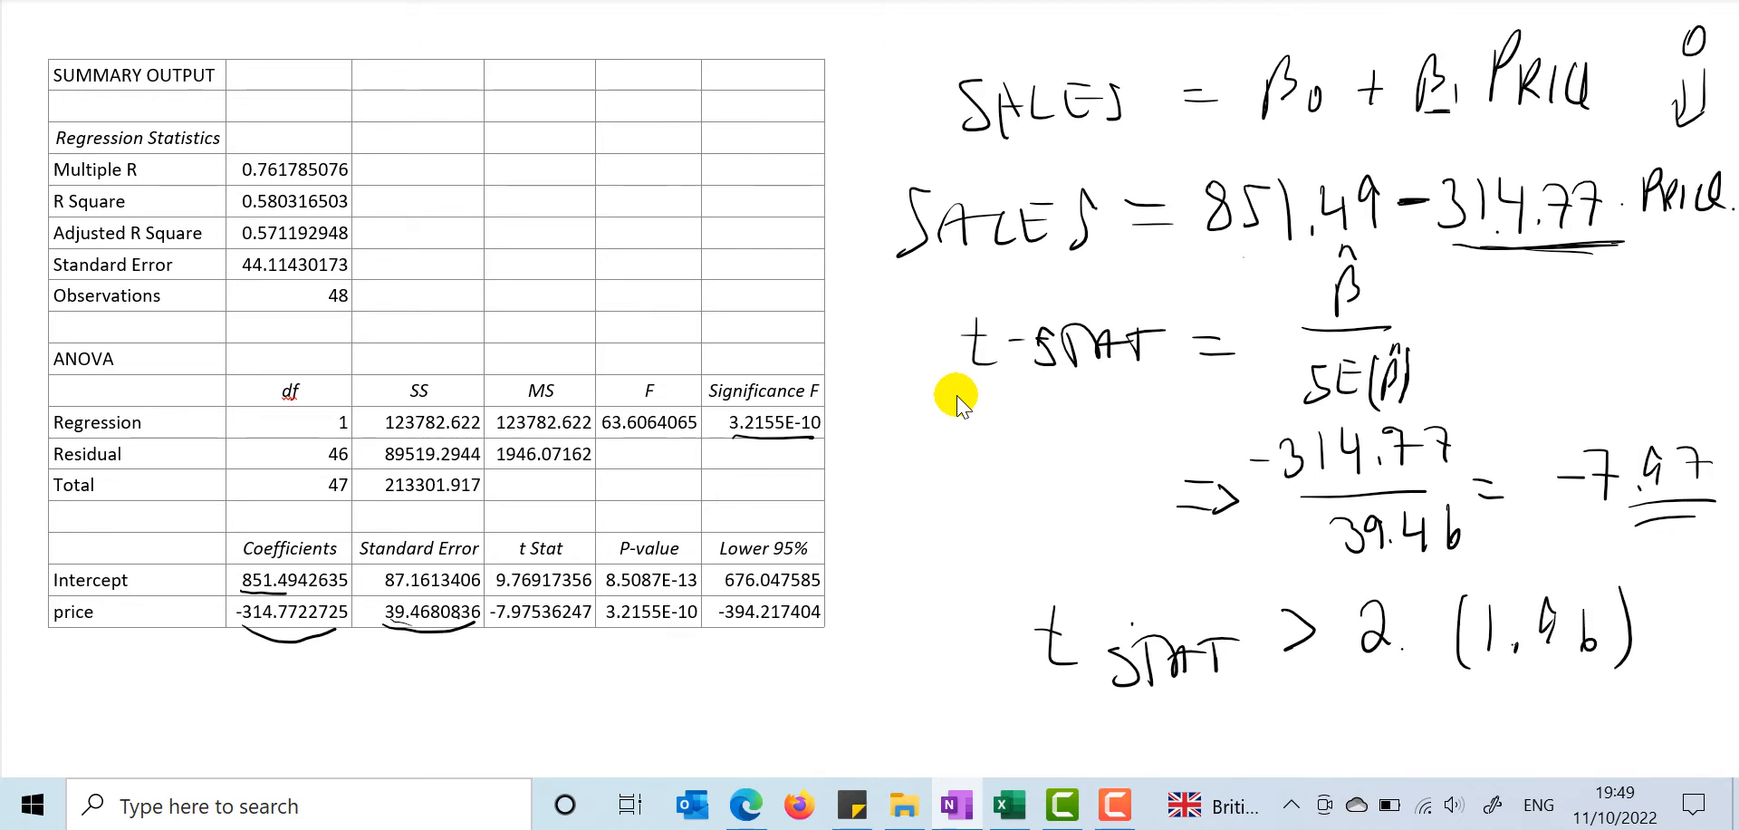
pyautogui.moveTo(1545, 600); pyautogui.dragTo(1549, 661)
pyautogui.moveTo(1366, 674); pyautogui.dragTo(1400, 672)
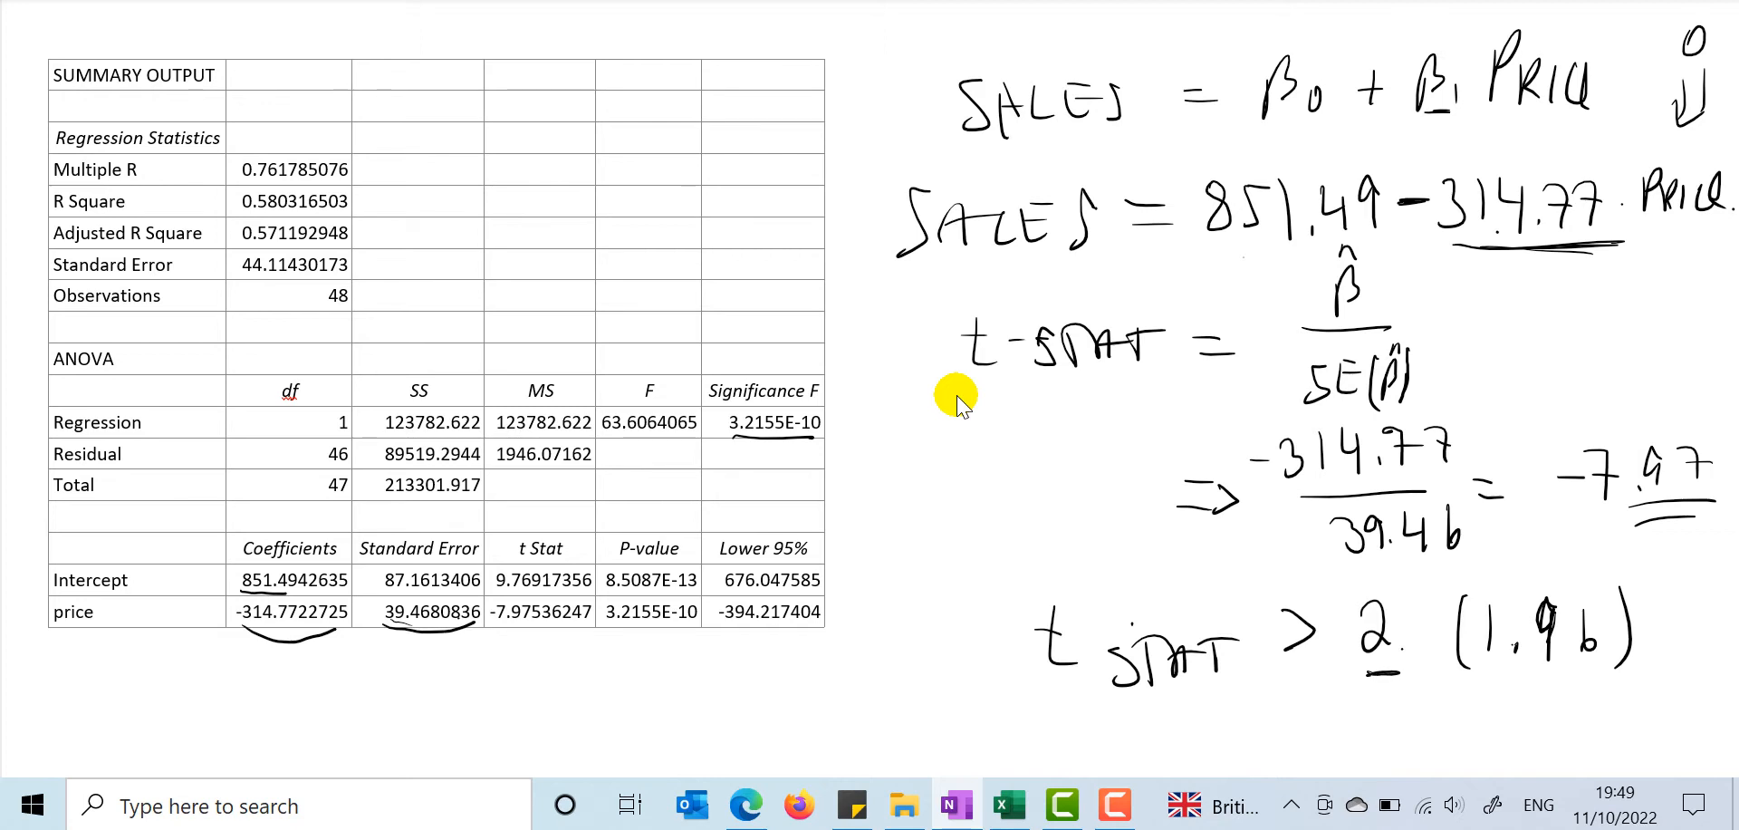
# Step: Enclose t STAT in absolute value bars and underline −7.97 again
pyautogui.moveTo(1249, 580); pyautogui.dragTo(1255, 684)
pyautogui.moveTo(1013, 569); pyautogui.dragTo(1015, 697)
pyautogui.moveTo(1557, 527); pyautogui.dragTo(1738, 521)
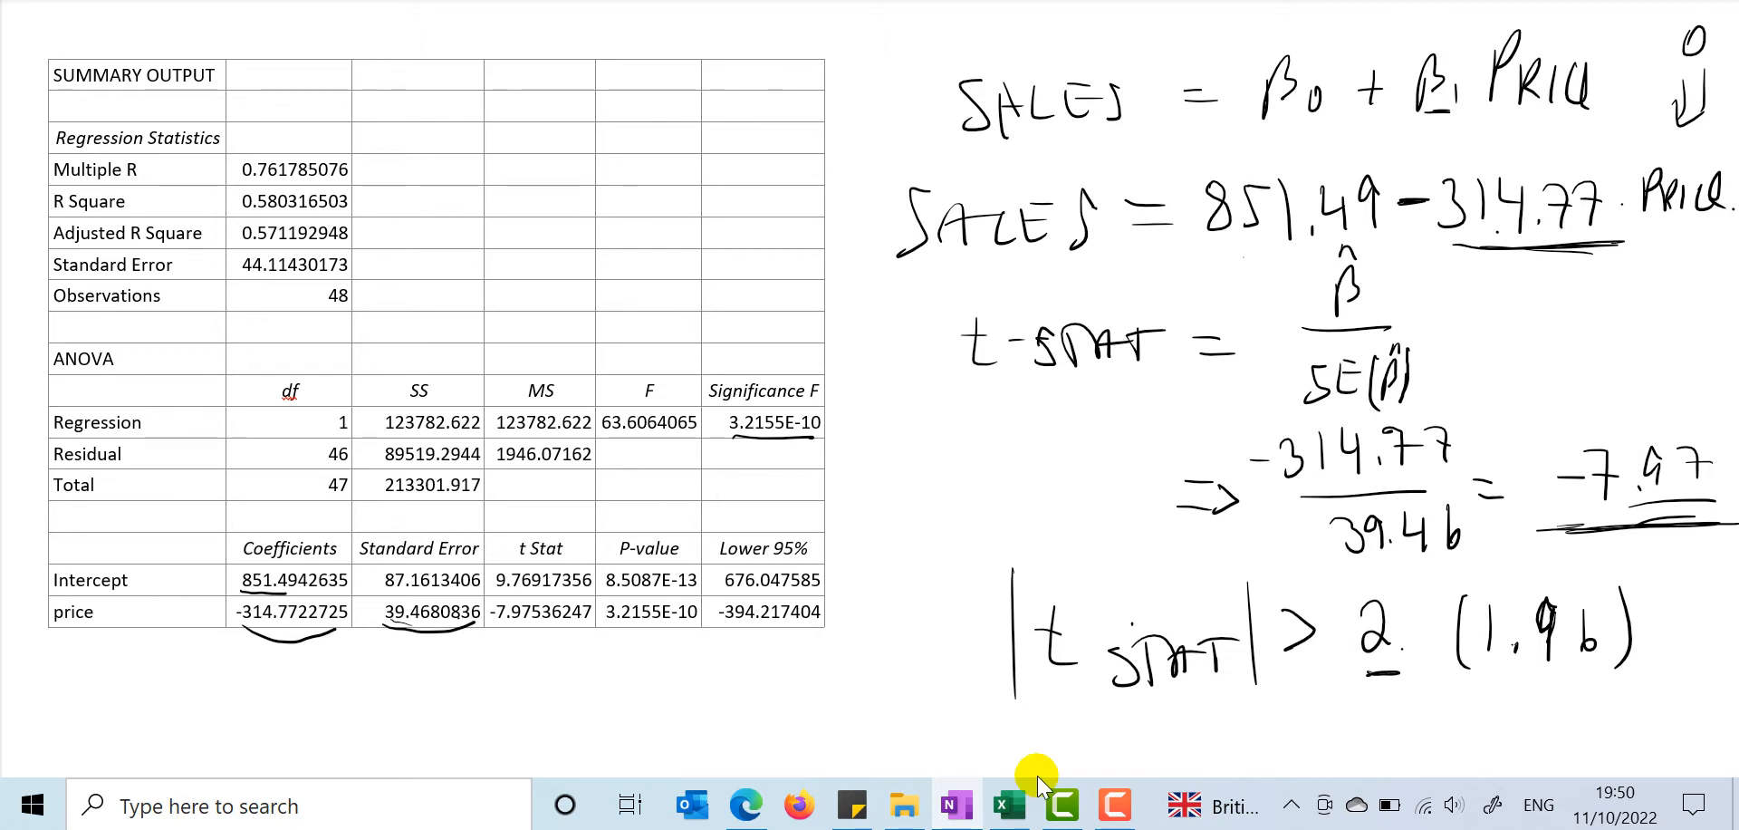
# Step: Circle the price P-value in the table, and tick the price t Stat and the handwritten −7.97
pyautogui.moveTo(699, 602)
pyautogui.mouseDown()
pyautogui.moveTo(622, 594)
pyautogui.moveTo(602, 617)
pyautogui.moveTo(663, 634)
pyautogui.moveTo(699, 605)
pyautogui.mouseUp()
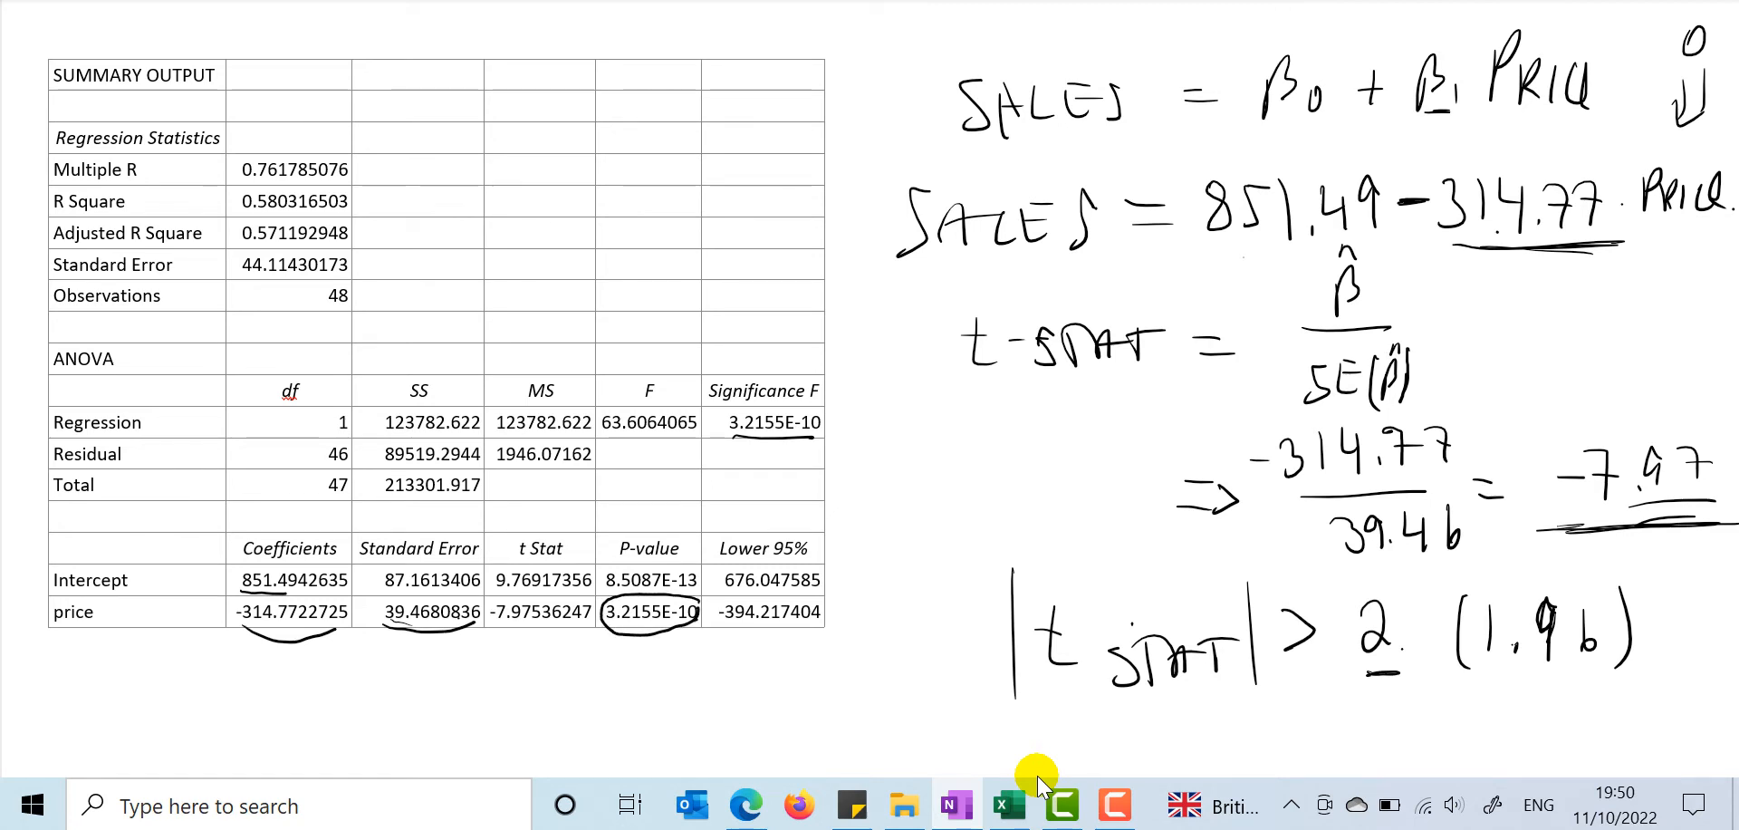
pyautogui.moveTo(542, 629); pyautogui.dragTo(563, 626)
pyautogui.moveTo(1578, 412); pyautogui.dragTo(1610, 396)
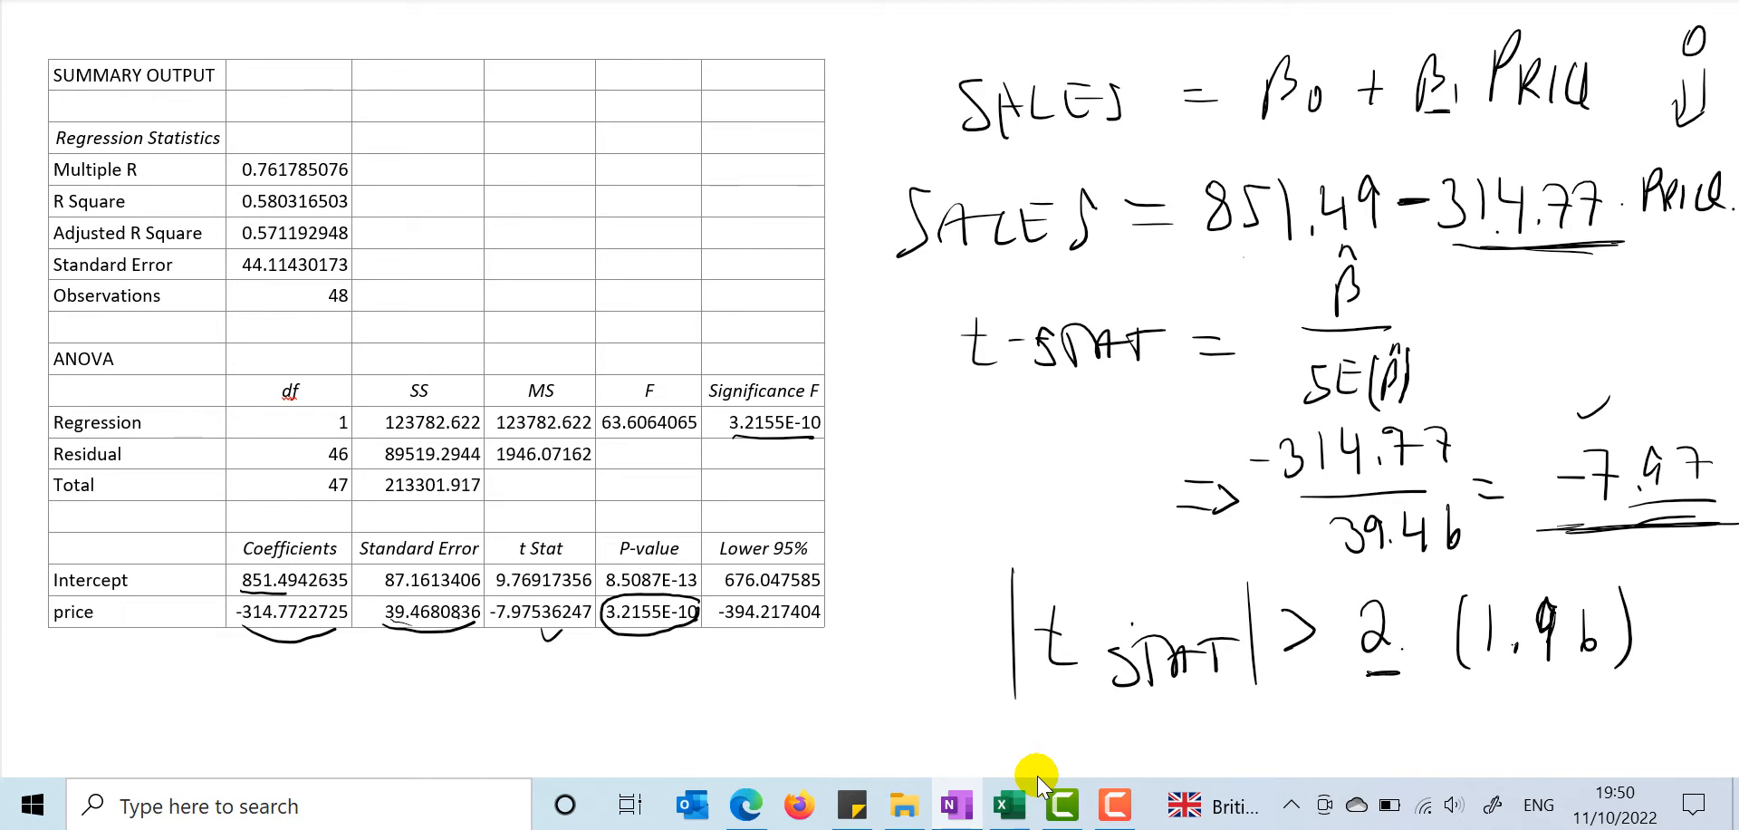
# Step: Circle the R Square row, and highlight 0.58, SALES and the 314.77 · PRICE term in green
pyautogui.moveTo(96, 181)
pyautogui.mouseDown()
pyautogui.moveTo(45, 199)
pyautogui.moveTo(196, 217)
pyautogui.moveTo(360, 199)
pyautogui.moveTo(88, 189)
pyautogui.mouseUp()
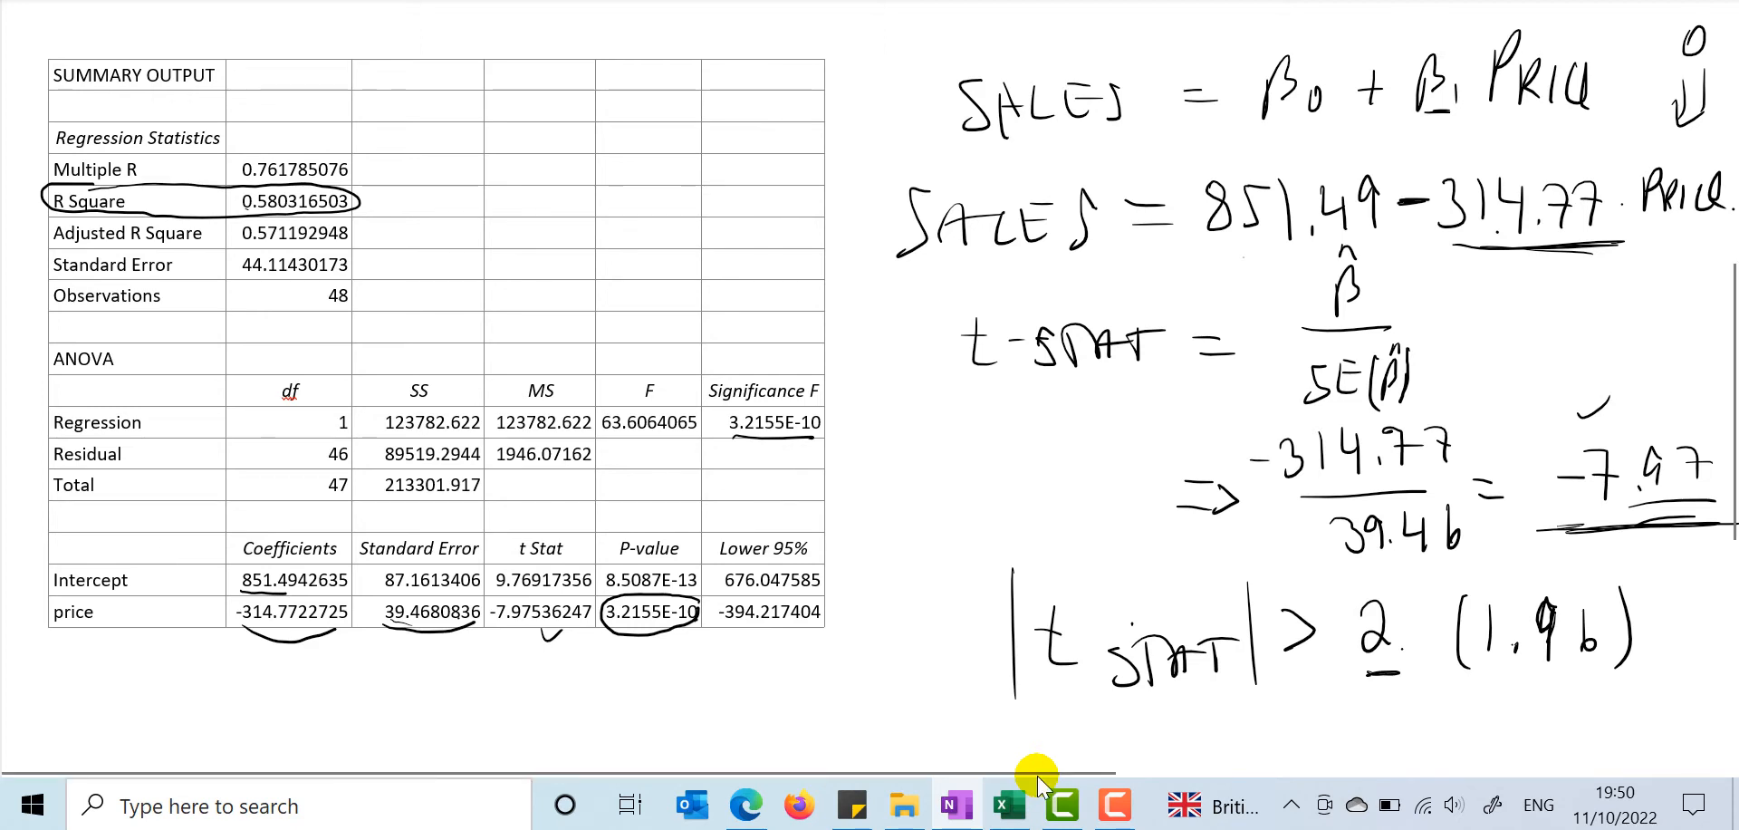
pyautogui.moveTo(241, 198); pyautogui.dragTo(279, 197)
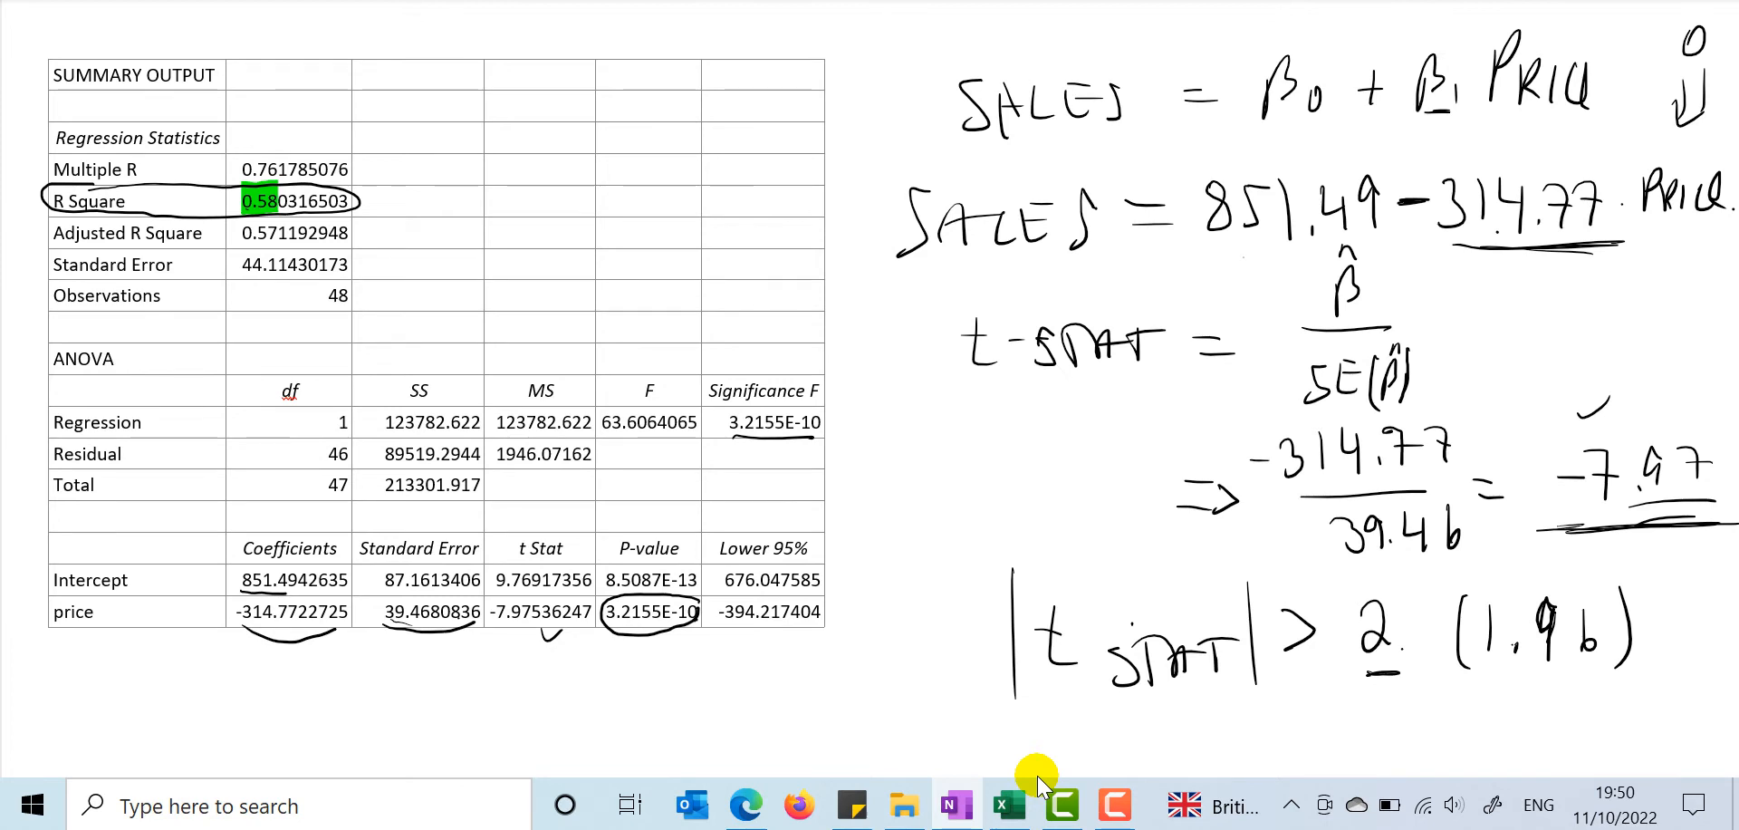
pyautogui.moveTo(906, 264); pyautogui.dragTo(1109, 261)
pyautogui.moveTo(1472, 254); pyautogui.dragTo(1737, 243)
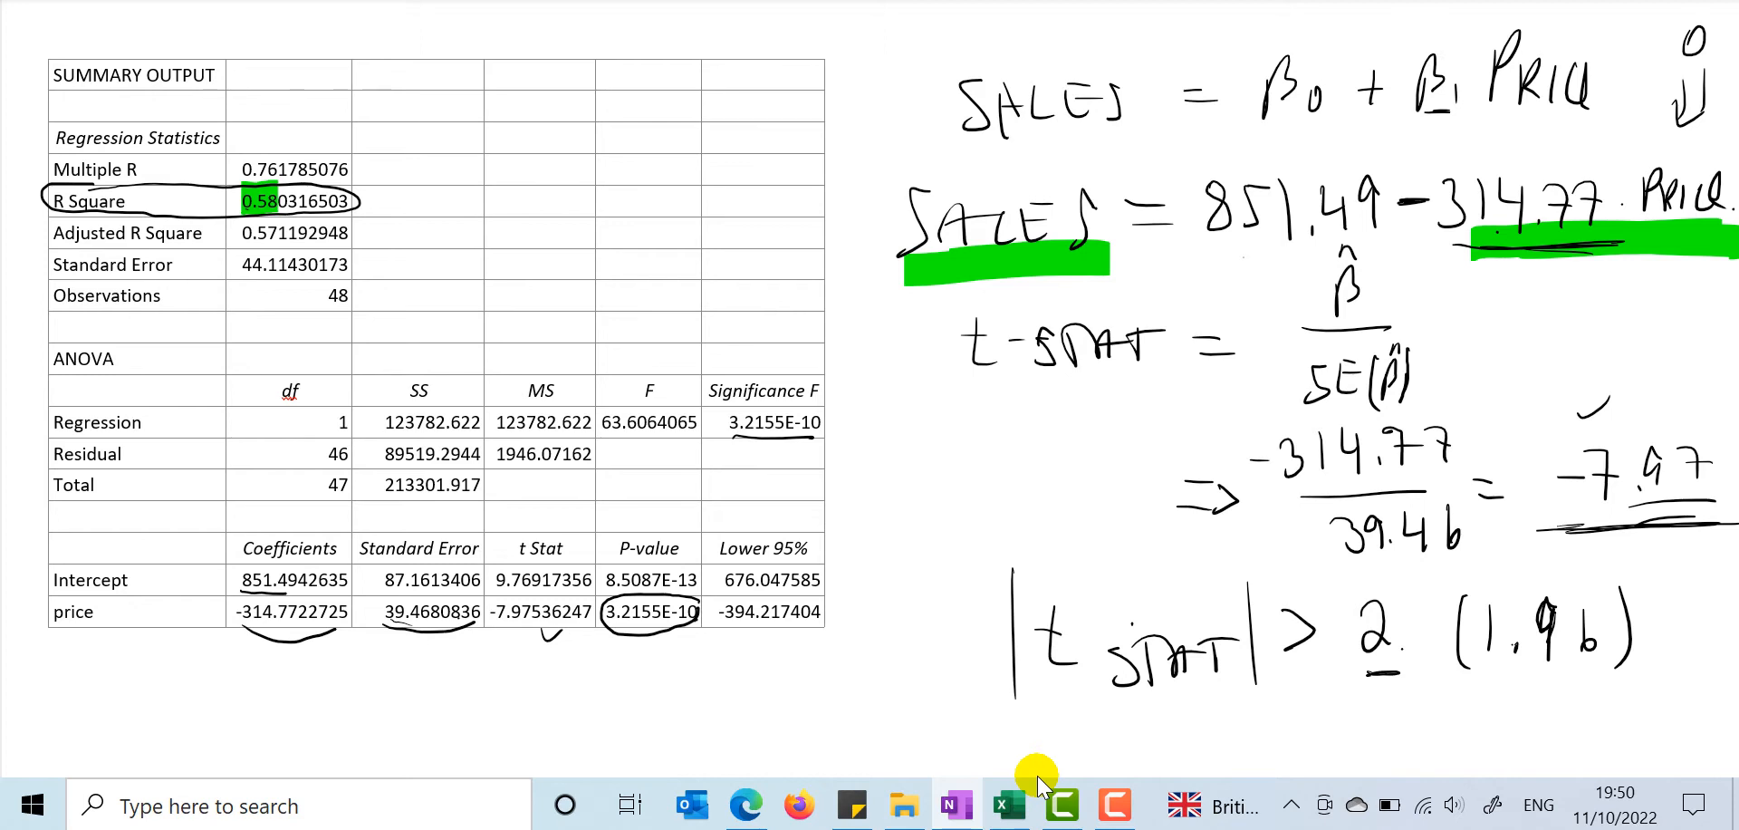
# Step: Underline the regression's F value in the ANOVA table and redraw the underline beneath its Significance F
pyautogui.moveTo(1451, 237); pyautogui.dragTo(1690, 222)
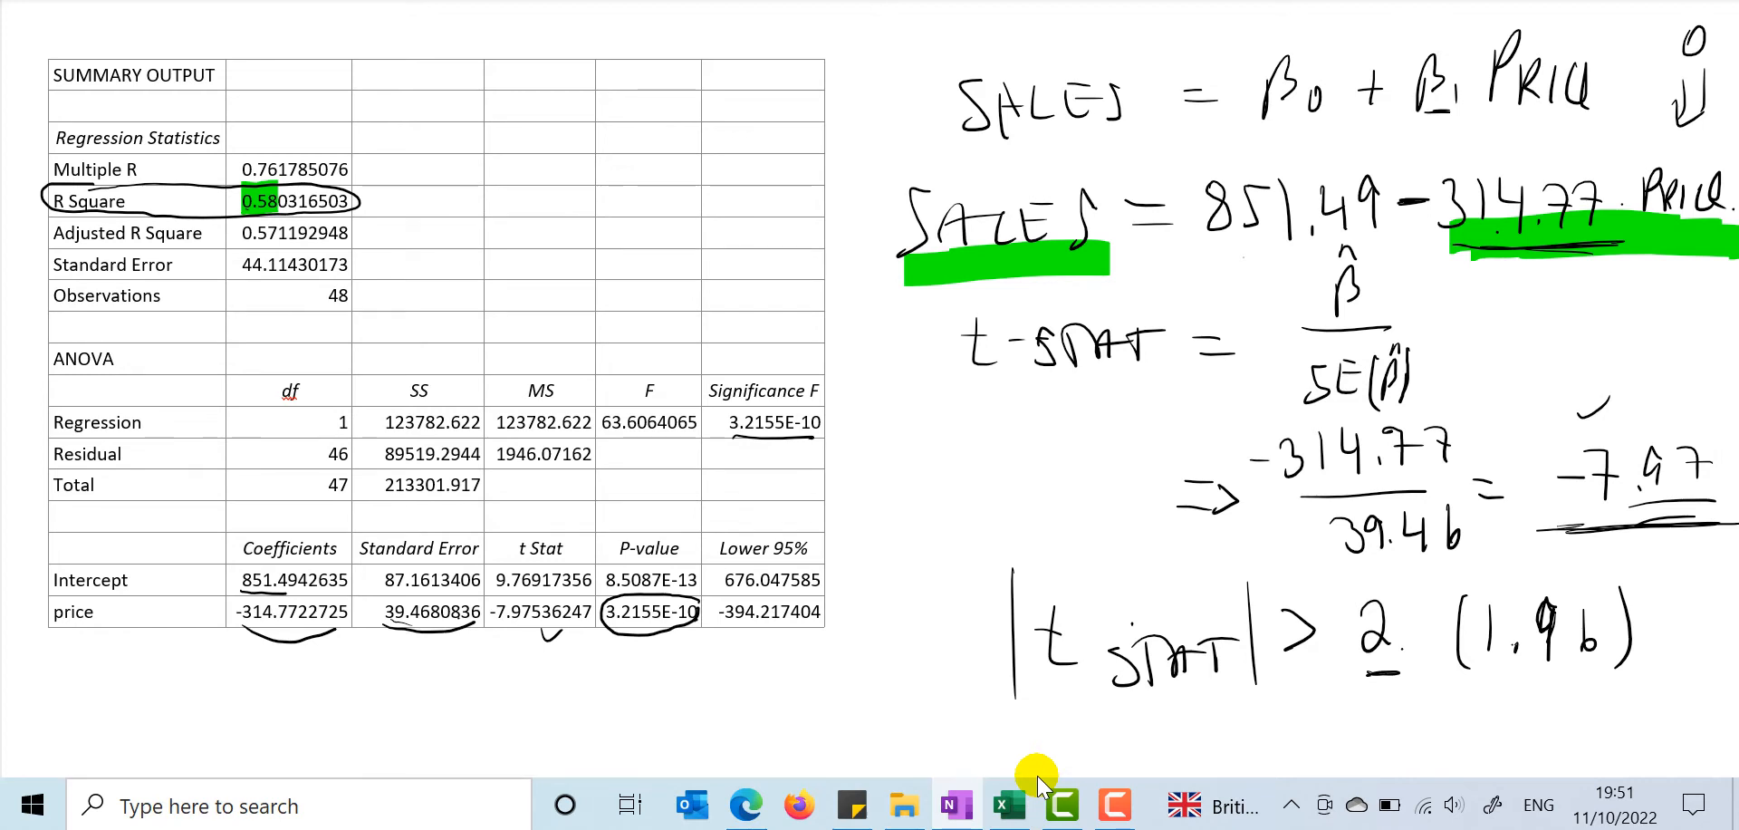
pyautogui.click(774, 436)
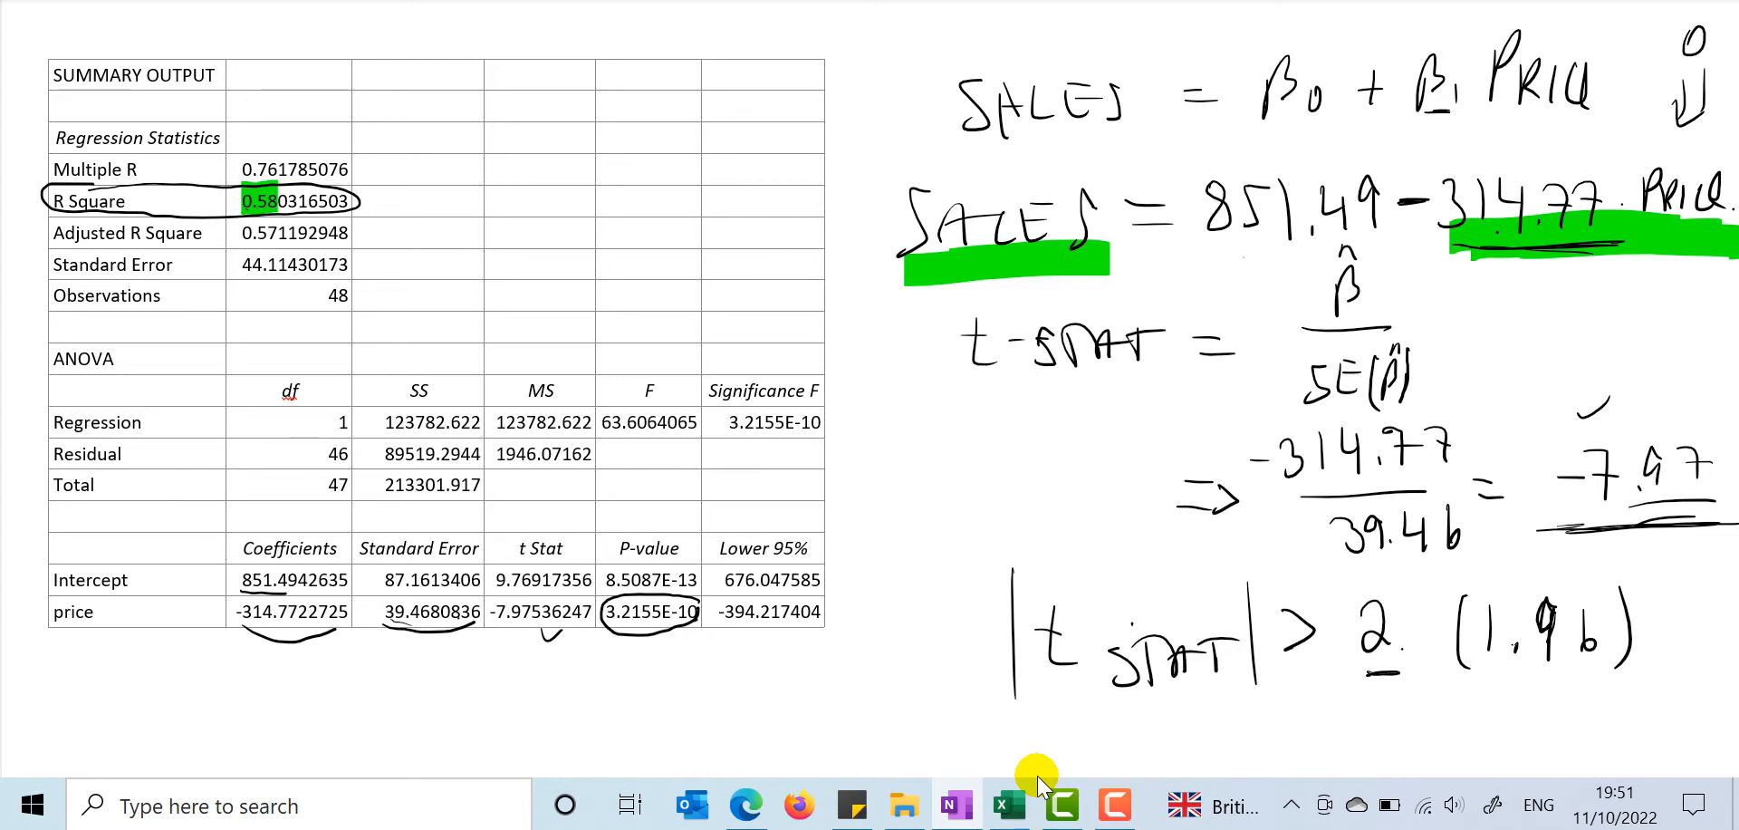
pyautogui.moveTo(601, 433); pyautogui.dragTo(694, 432)
pyautogui.moveTo(729, 436); pyautogui.dragTo(831, 433)
# Step: Write 0.000…32155 beneath the Significance F value and draw a curved line under its digits
pyautogui.moveTo(731, 449)
pyautogui.mouseDown()
pyautogui.moveTo(733, 470)
pyautogui.moveTo(734, 449)
pyautogui.moveTo(790, 458)
pyautogui.mouseUp()
pyautogui.click(748, 482)
pyautogui.moveTo(808, 455)
pyautogui.mouseDown()
pyautogui.moveTo(809, 480)
pyautogui.moveTo(819, 454)
pyautogui.moveTo(998, 480)
pyautogui.mouseUp()
pyautogui.click(839, 480)
pyautogui.moveTo(1024, 465); pyautogui.dragTo(1009, 478)
pyautogui.moveTo(1056, 438)
pyautogui.mouseDown()
pyautogui.moveTo(1048, 478)
pyautogui.moveTo(1084, 425)
pyautogui.mouseUp()
pyautogui.moveTo(730, 487); pyautogui.dragTo(1029, 489)
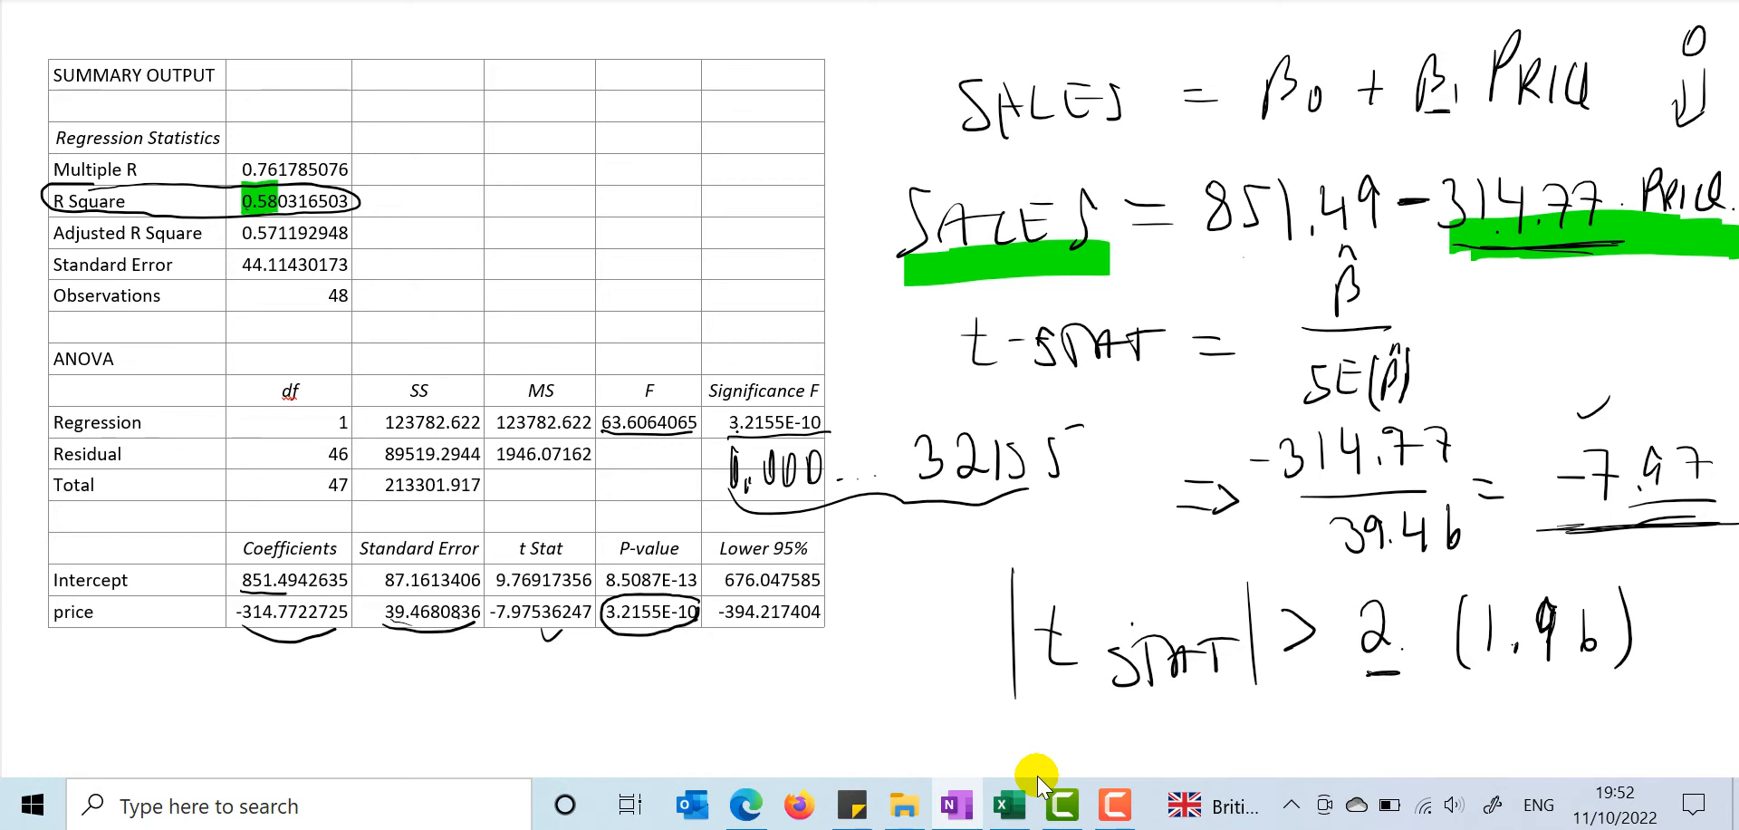
# Step: Switch to Excel, clear the copied selection, and open the Regression analysis tool for the soft drinks data
pyautogui.click(1013, 795)
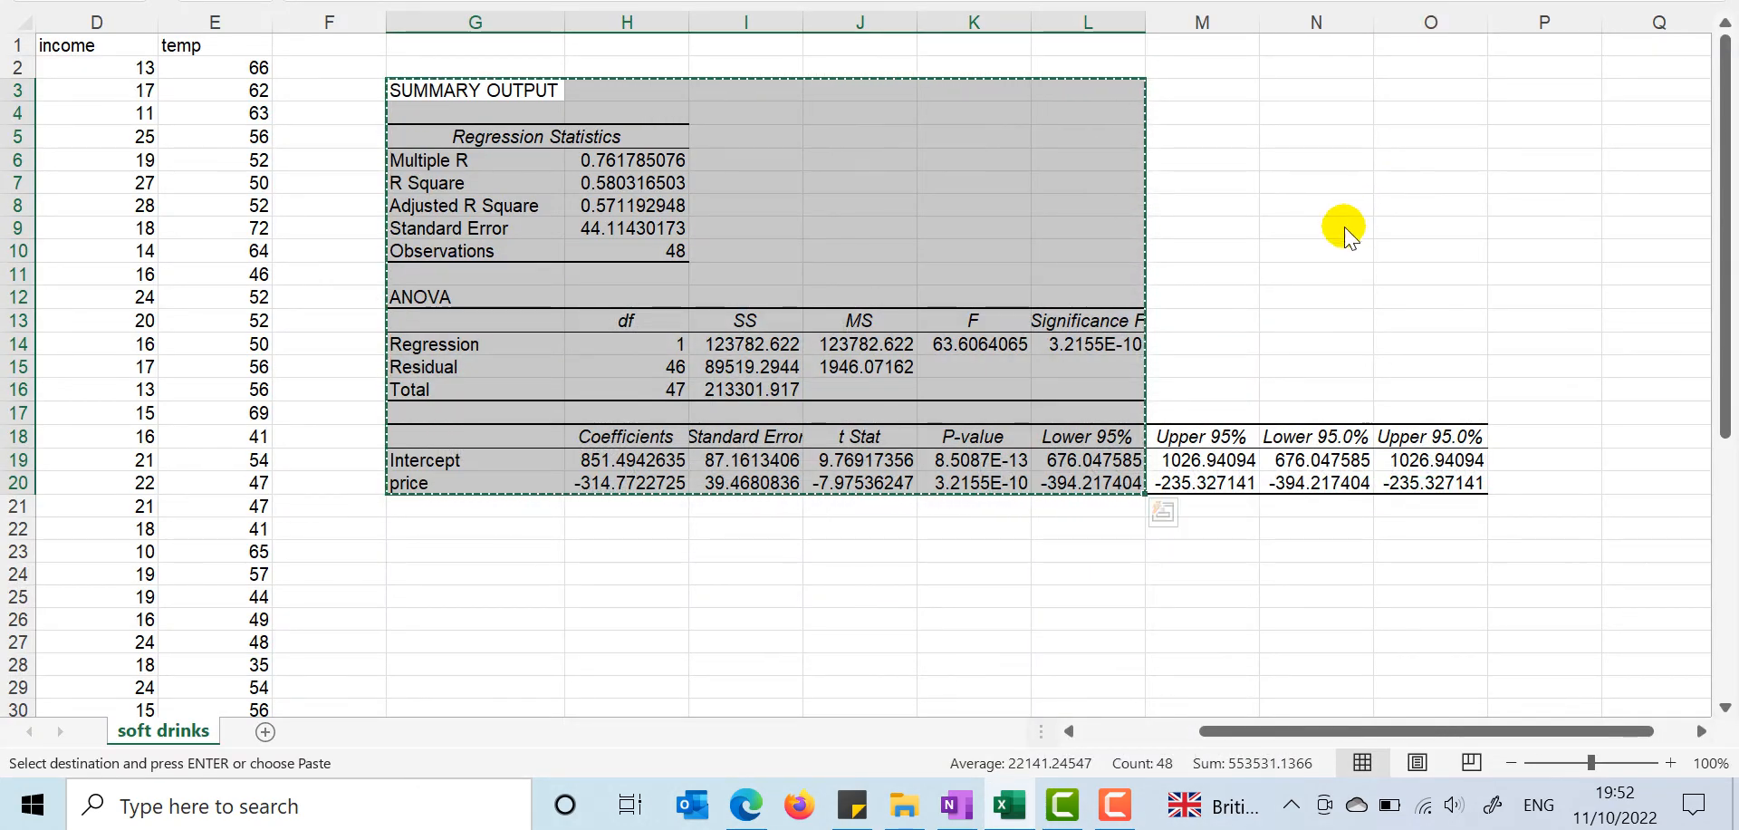
pyautogui.press('Escape')
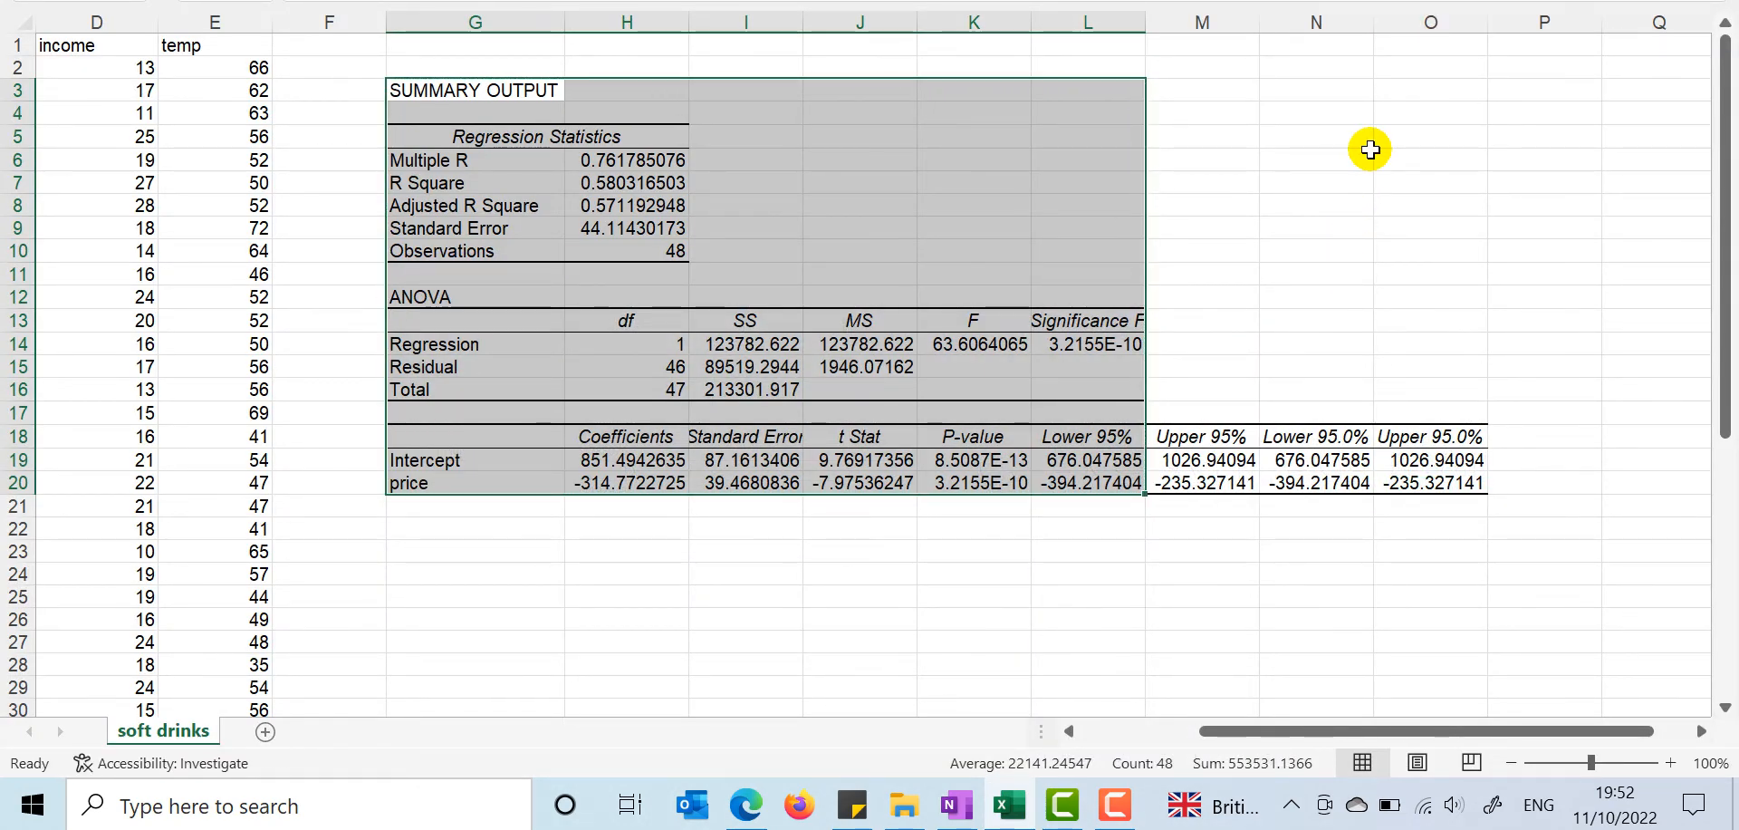
pyautogui.click(519, 589)
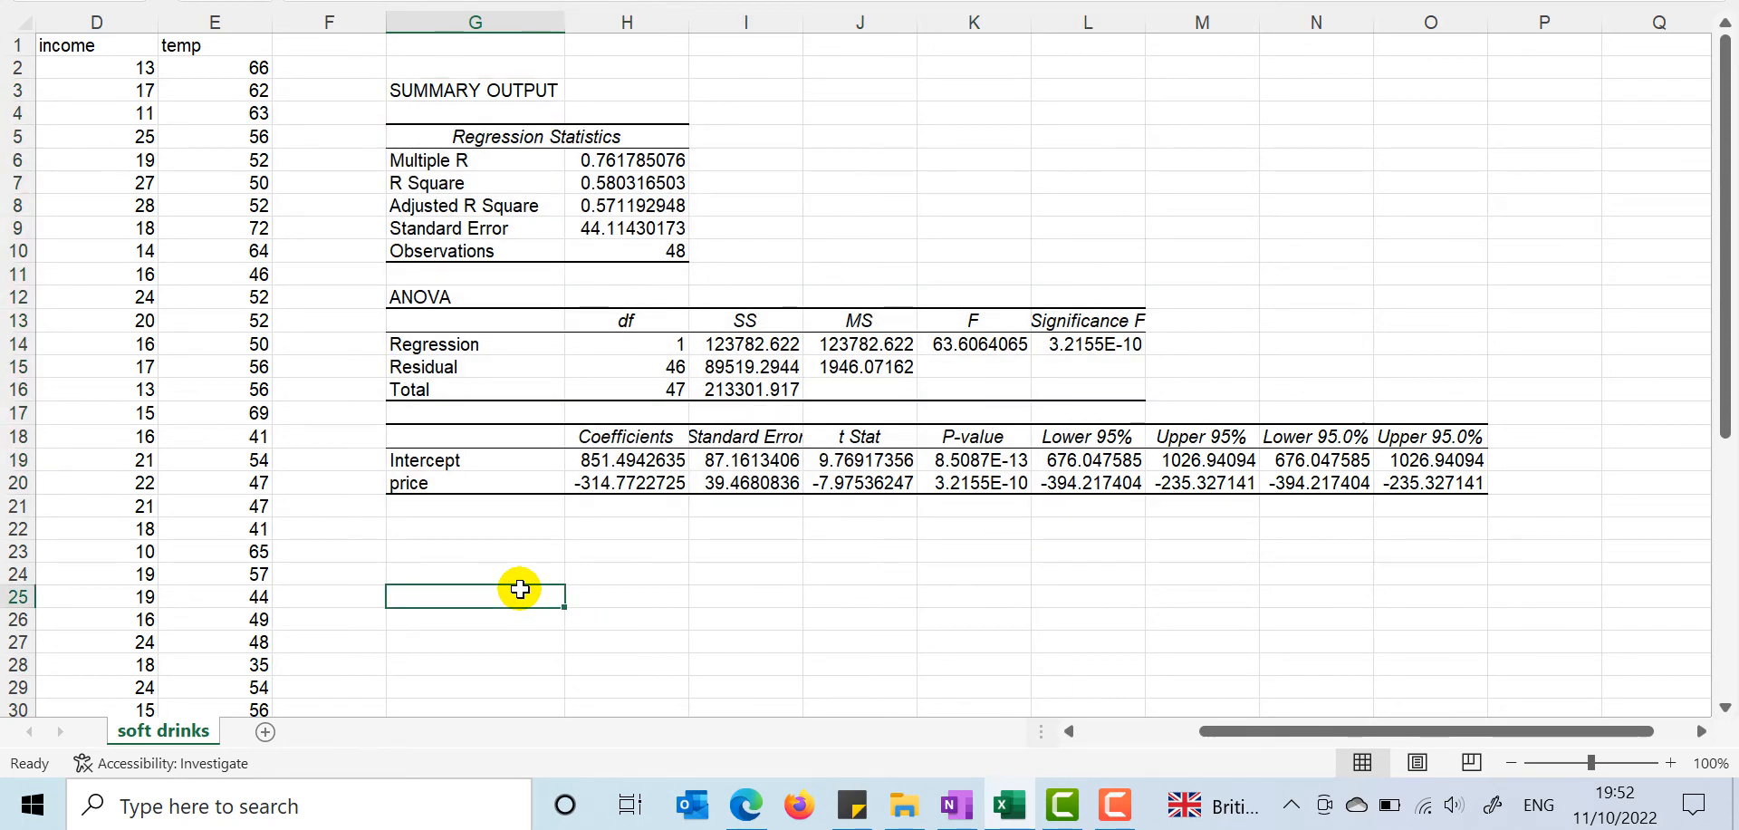
pyautogui.hscroll(-3, 519, 588)
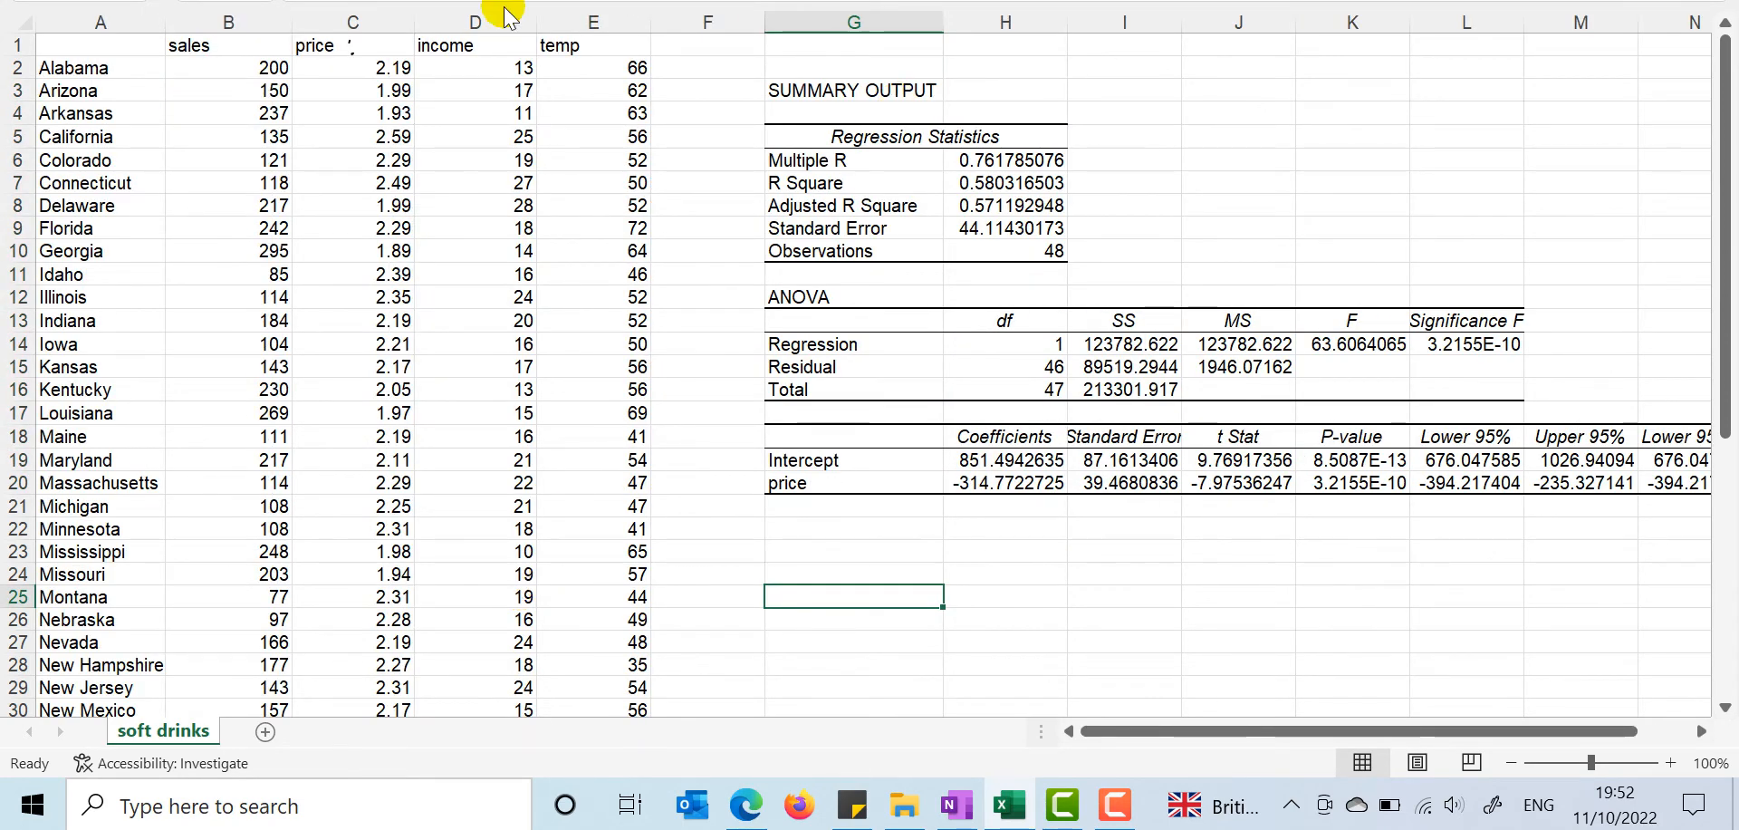
pyautogui.click(412, 2)
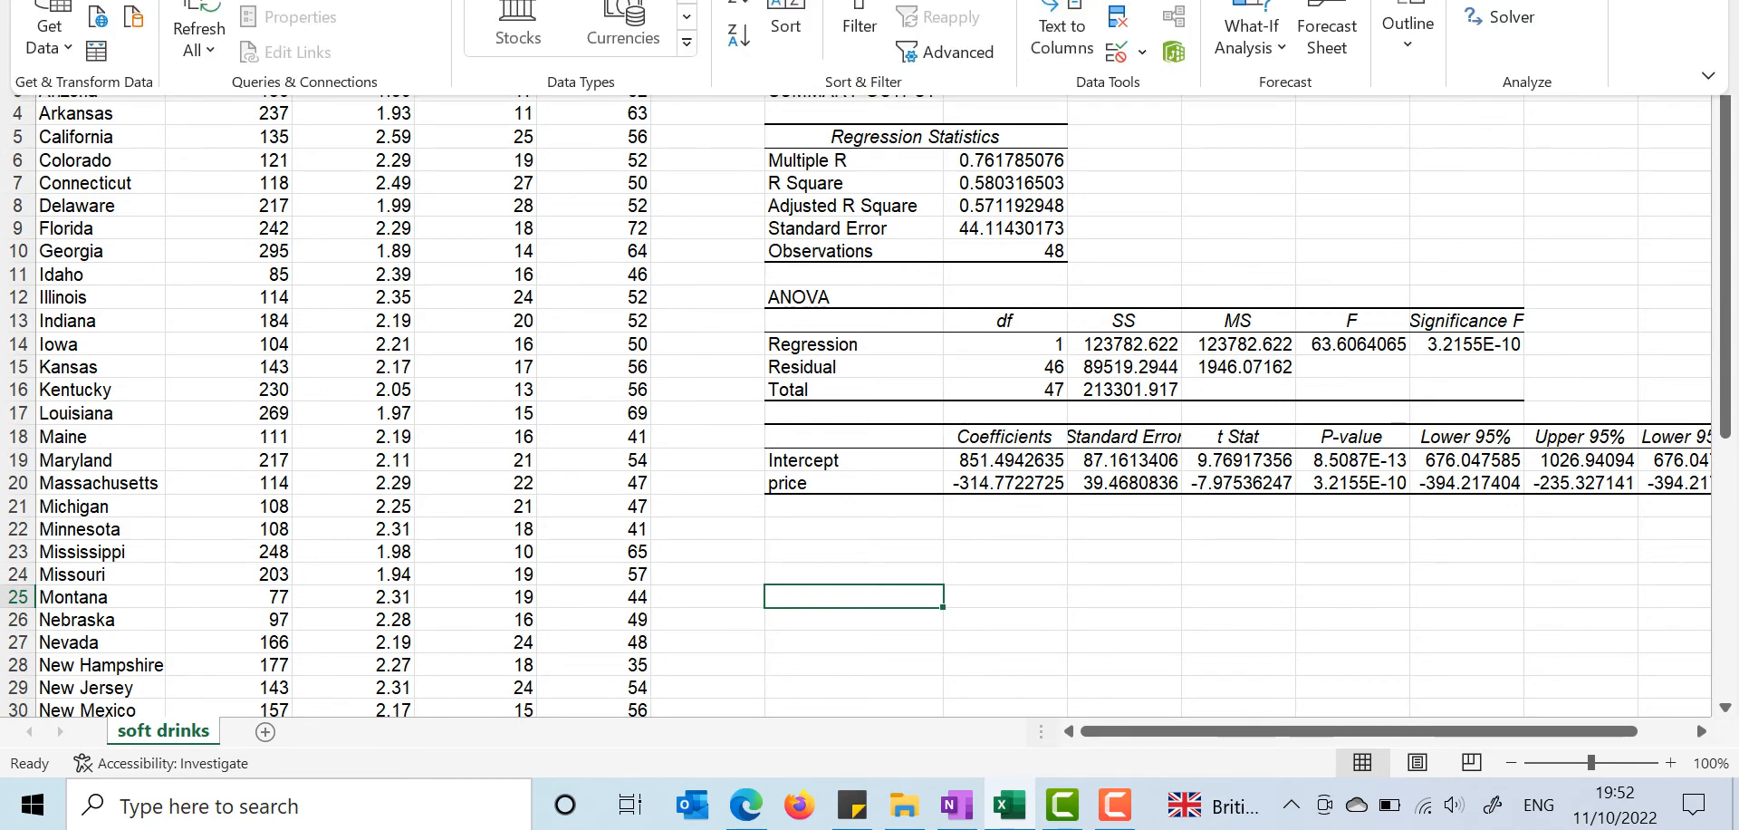
pyautogui.click(1525, 1)
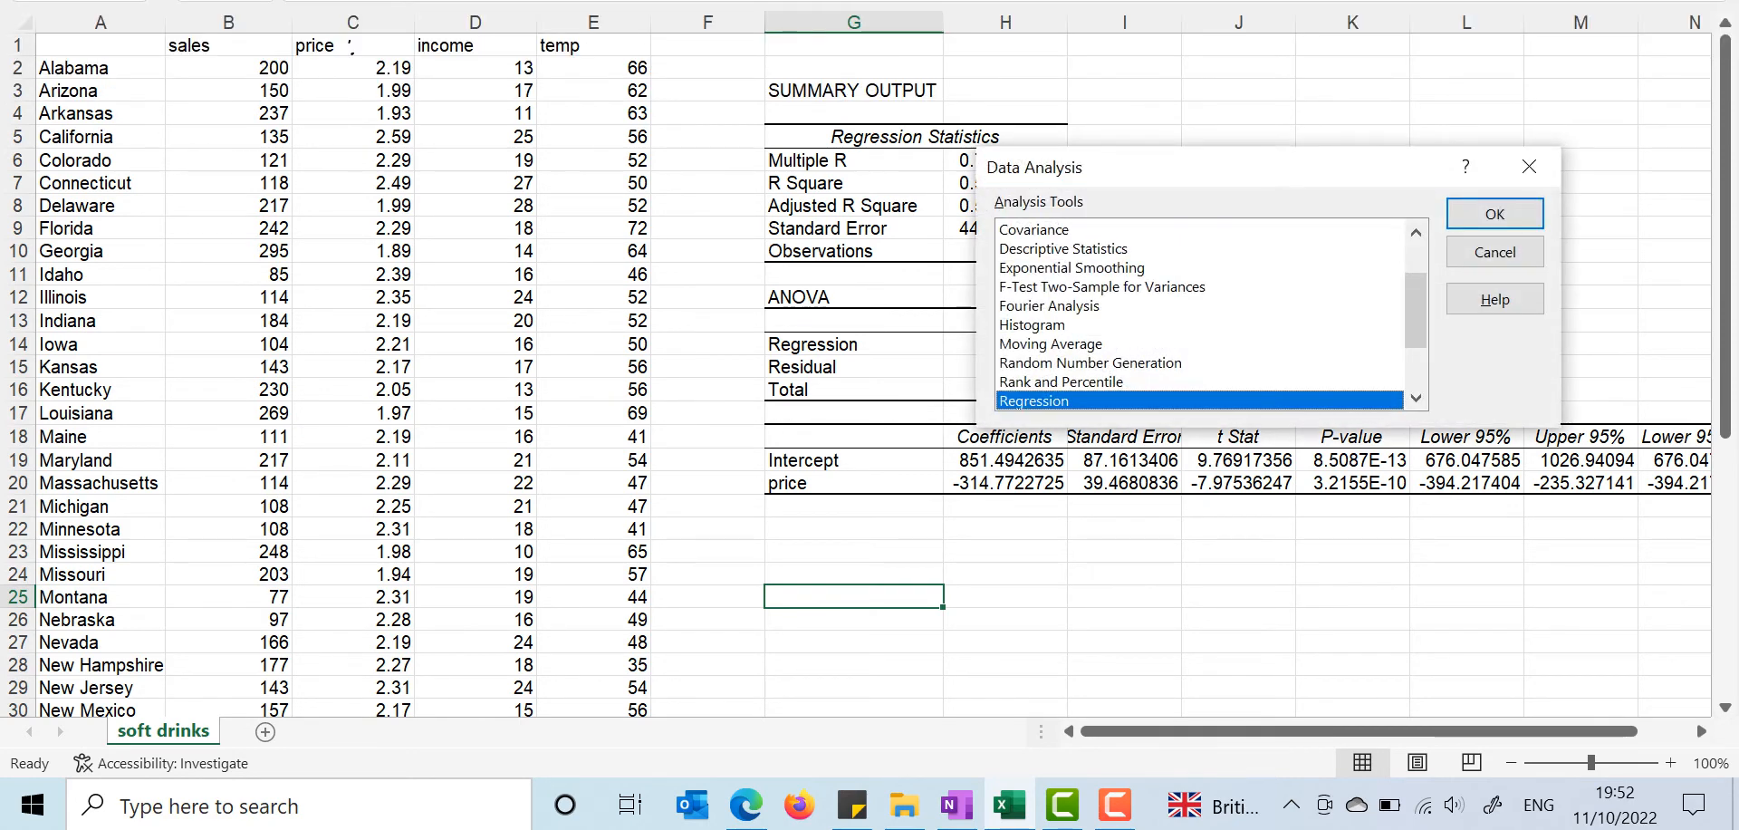
pyautogui.click(1524, 216)
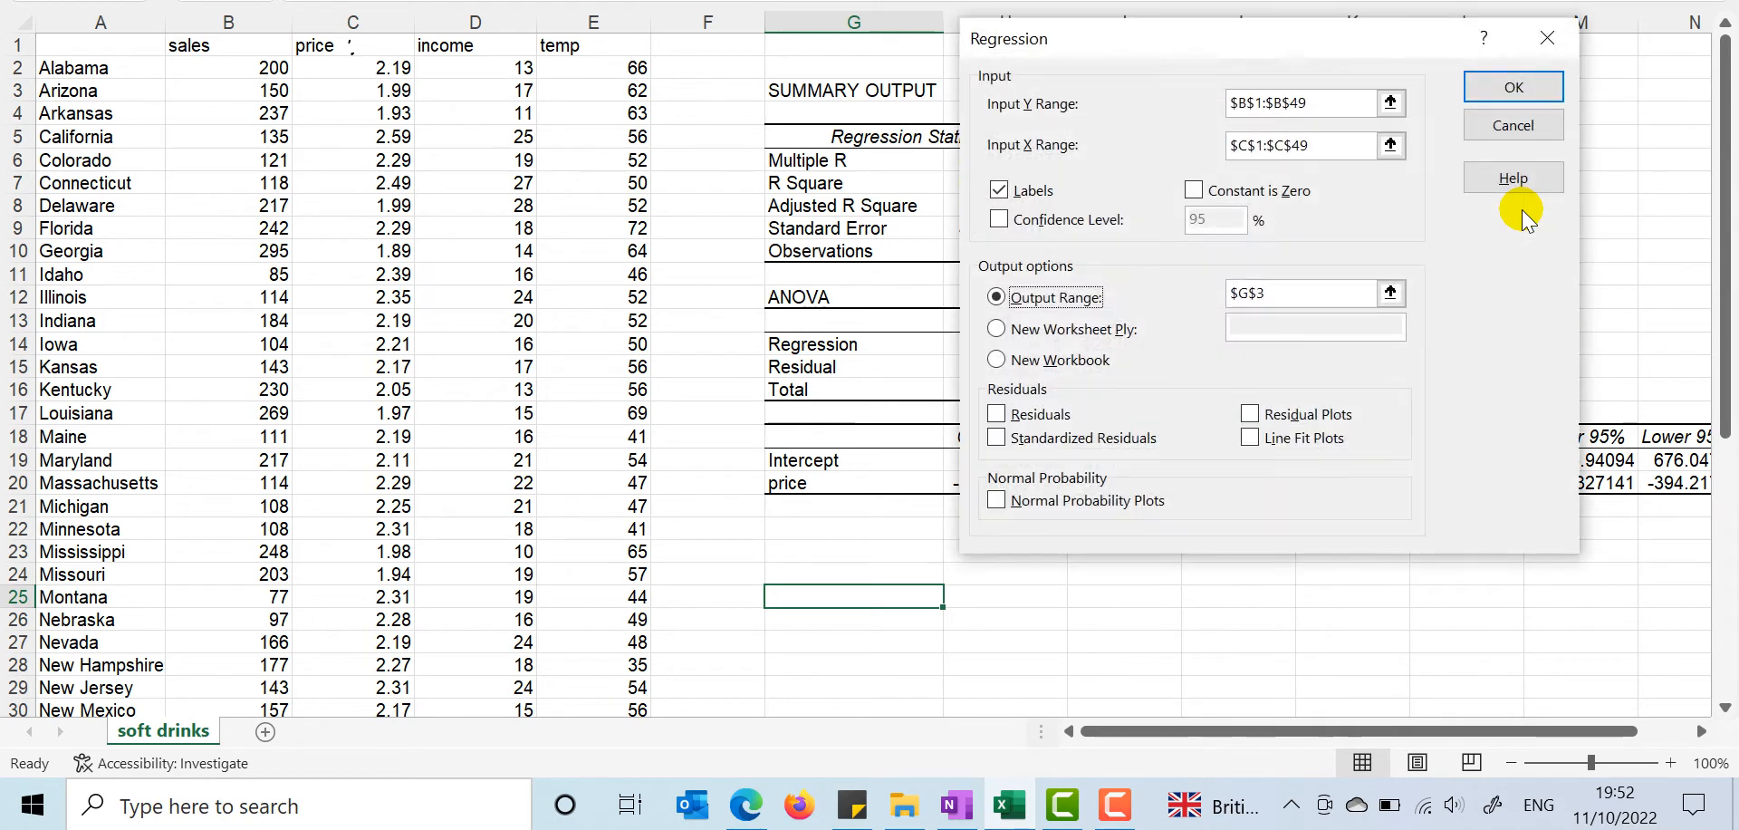
# Step: Replace the regression's X input range with the price, income and temp columns, $C$1:$E$49
pyautogui.click(1326, 107)
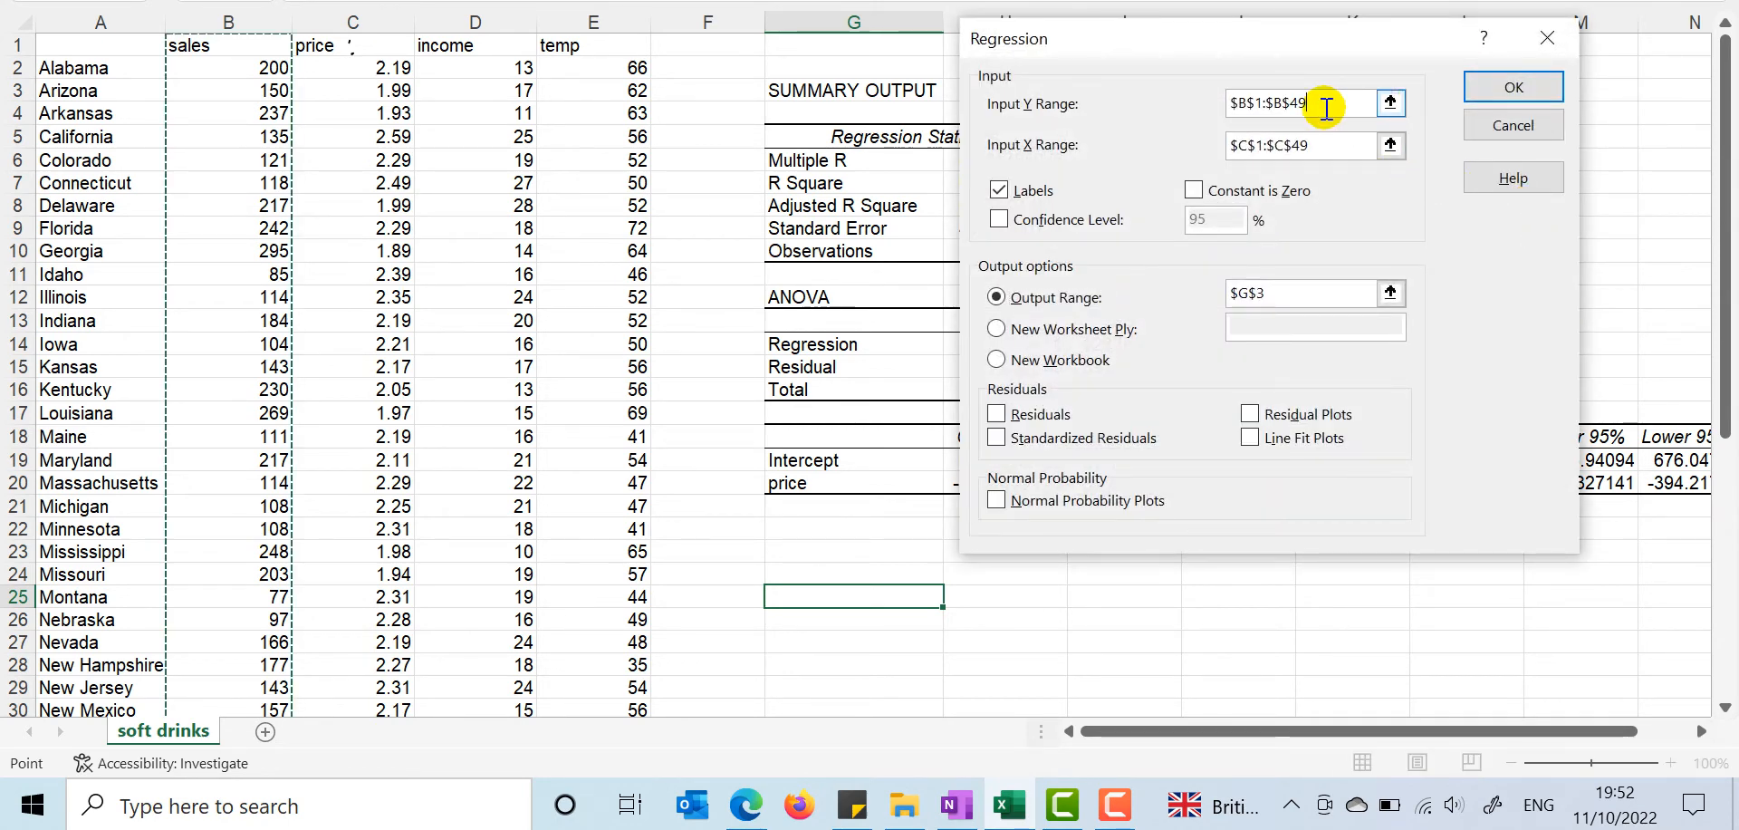
pyautogui.click(1329, 145)
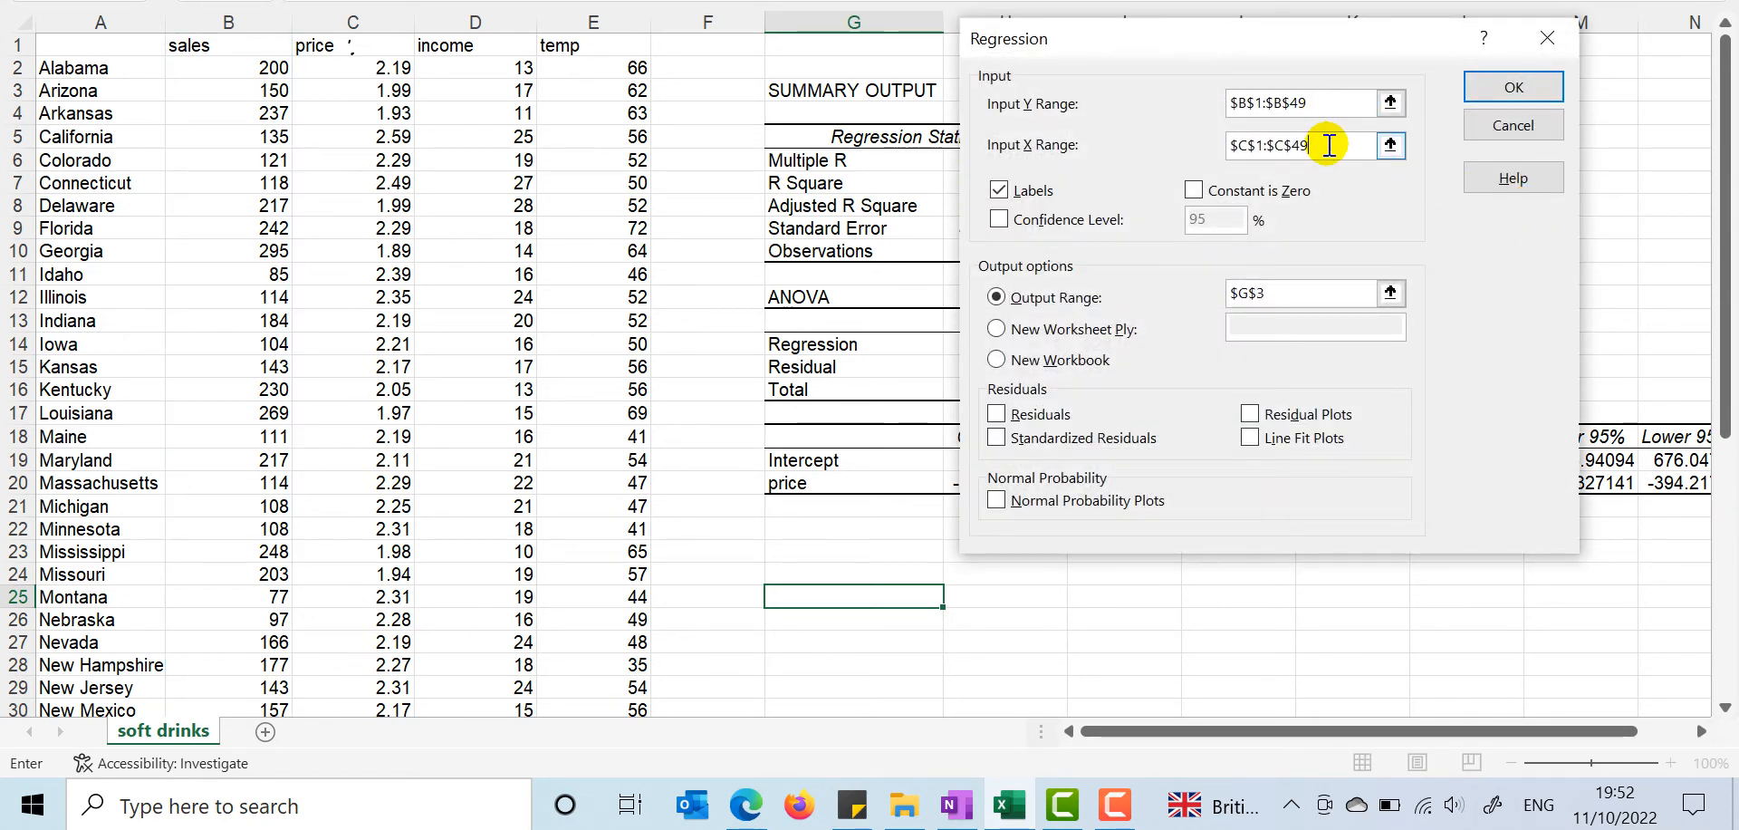
pyautogui.press('BackSpace')
pyautogui.press('BackSpace')
pyautogui.press('BackSpace')
pyautogui.press('BackSpace')
pyautogui.press('BackSpace')
pyautogui.press('BackSpace')
pyautogui.press('BackSpace')
pyautogui.press('BackSpace')
pyautogui.press('BackSpace')
pyautogui.press('BackSpace')
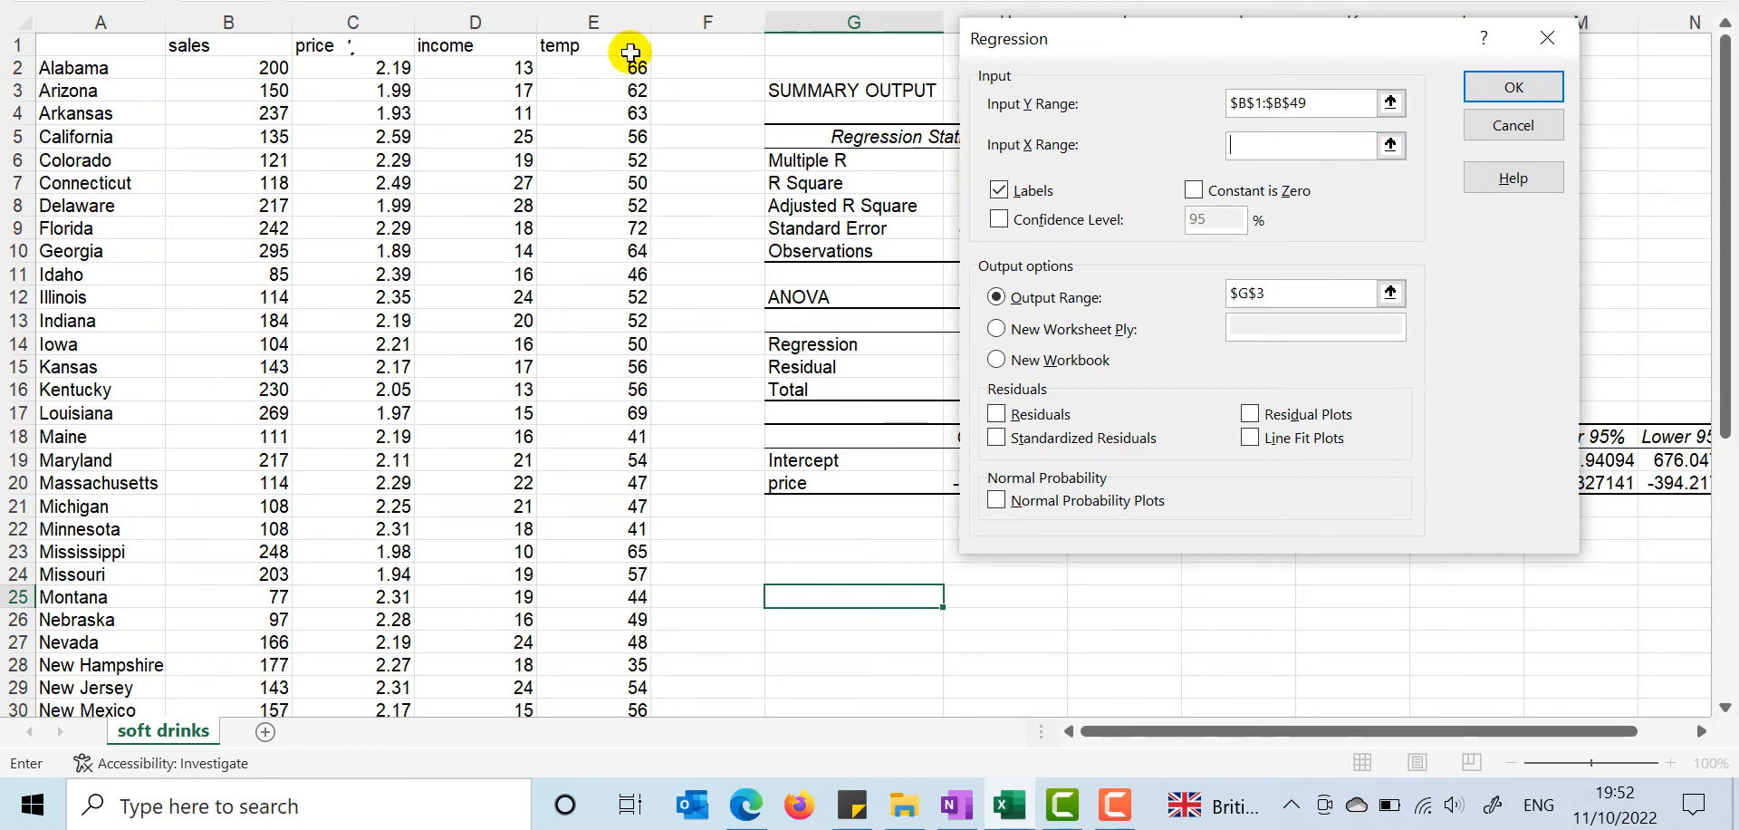
pyautogui.moveTo(625, 44); pyautogui.dragTo(391, 543)
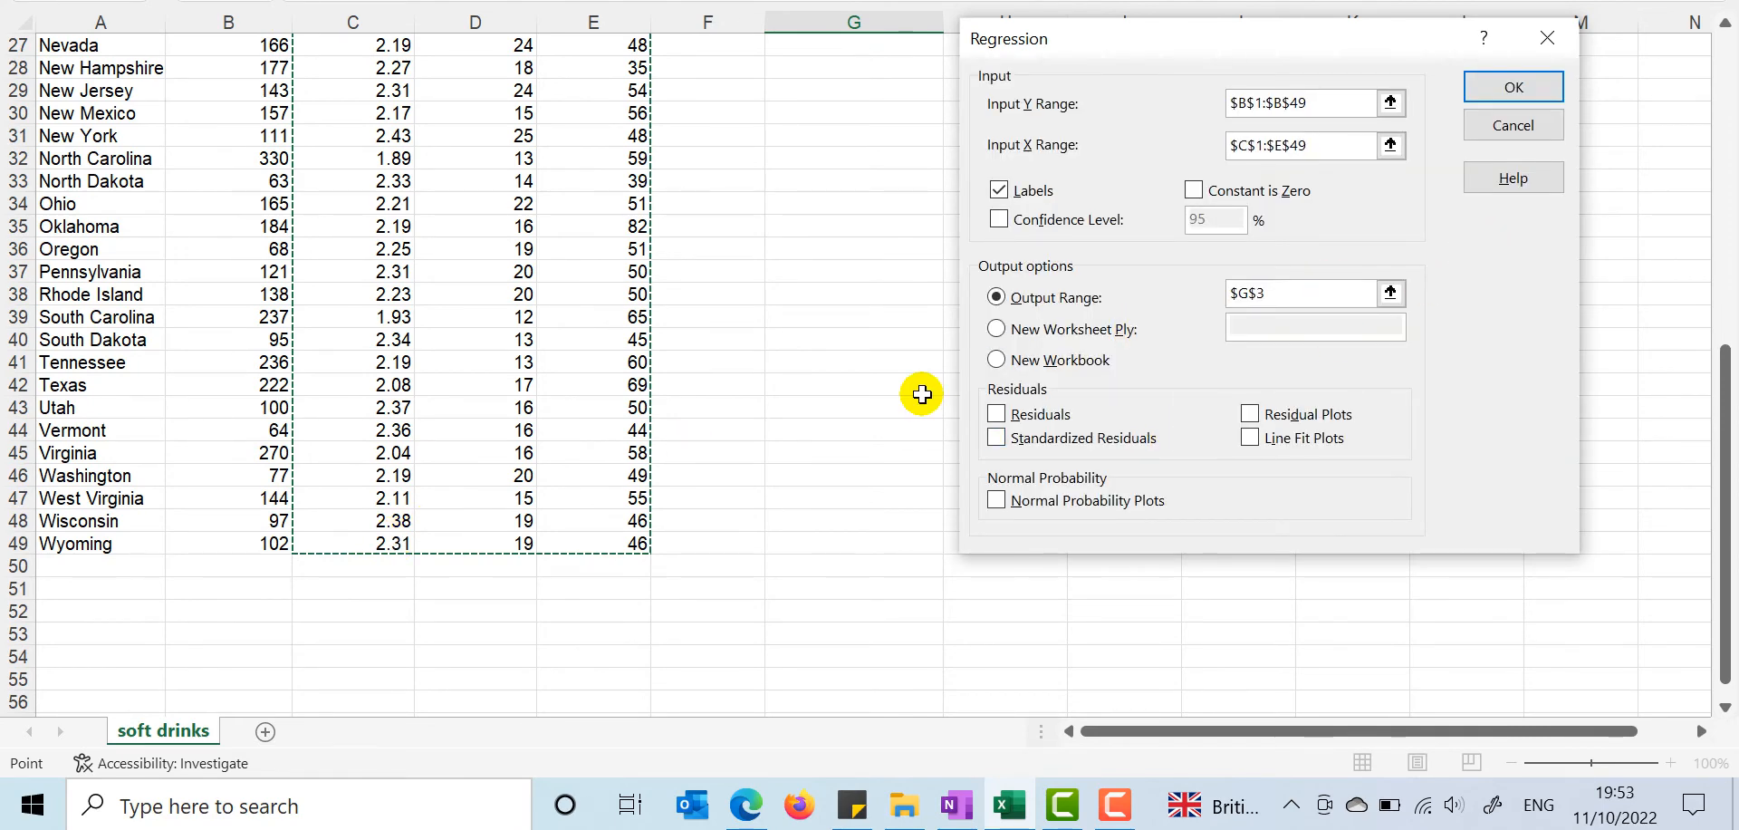
pyautogui.scroll(9, 920, 392)
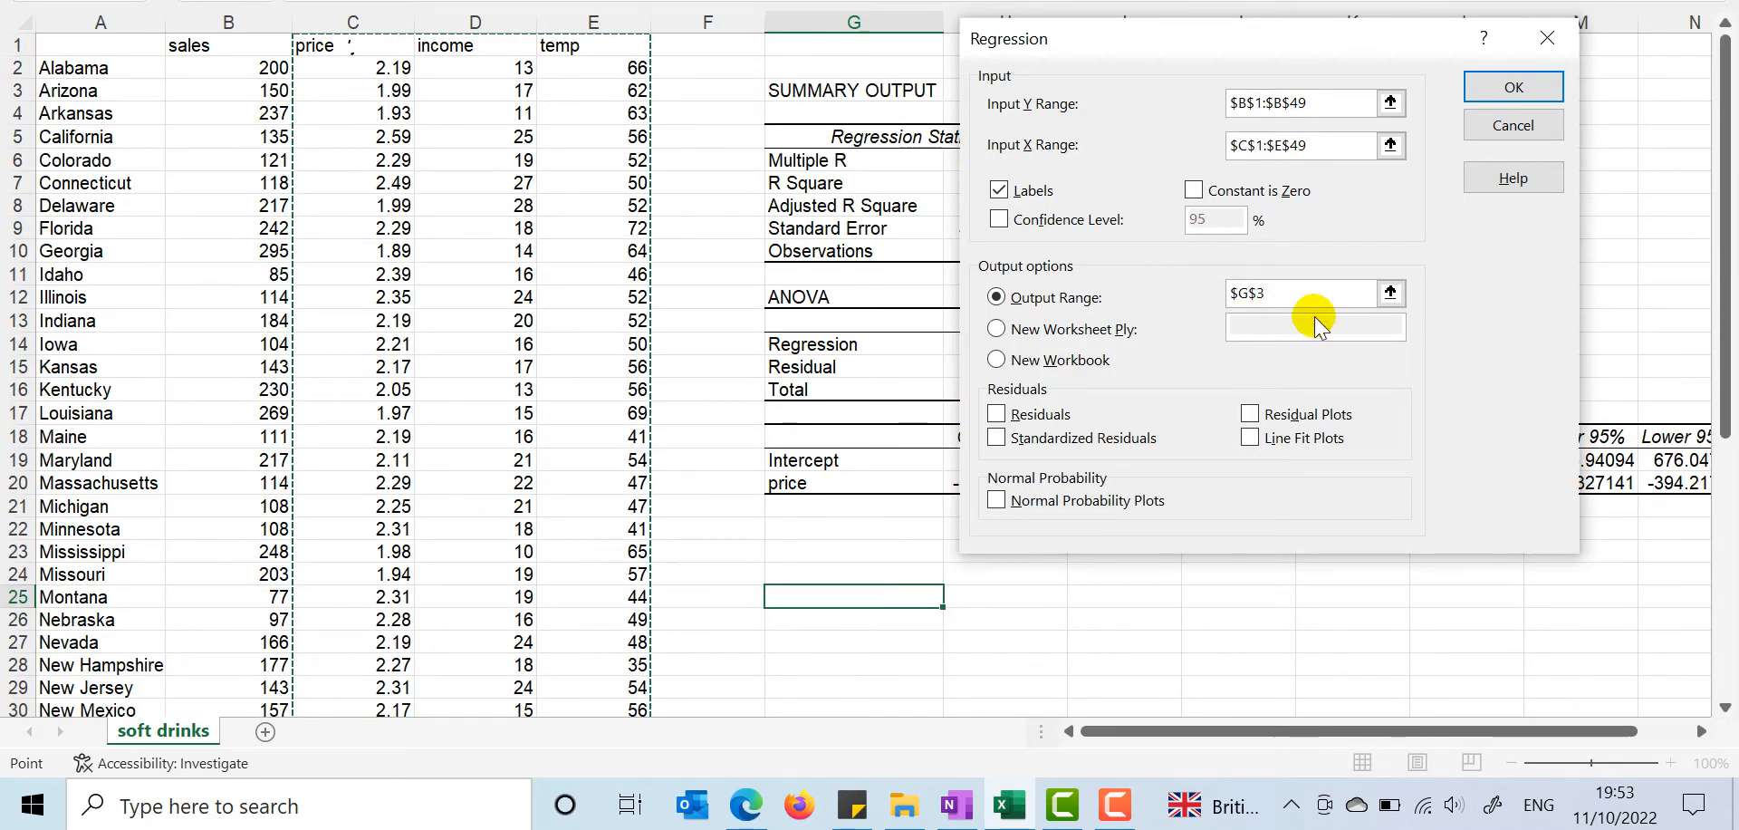
# Step: Set the regression's output range to $G$25 and run it
pyautogui.click(1278, 300)
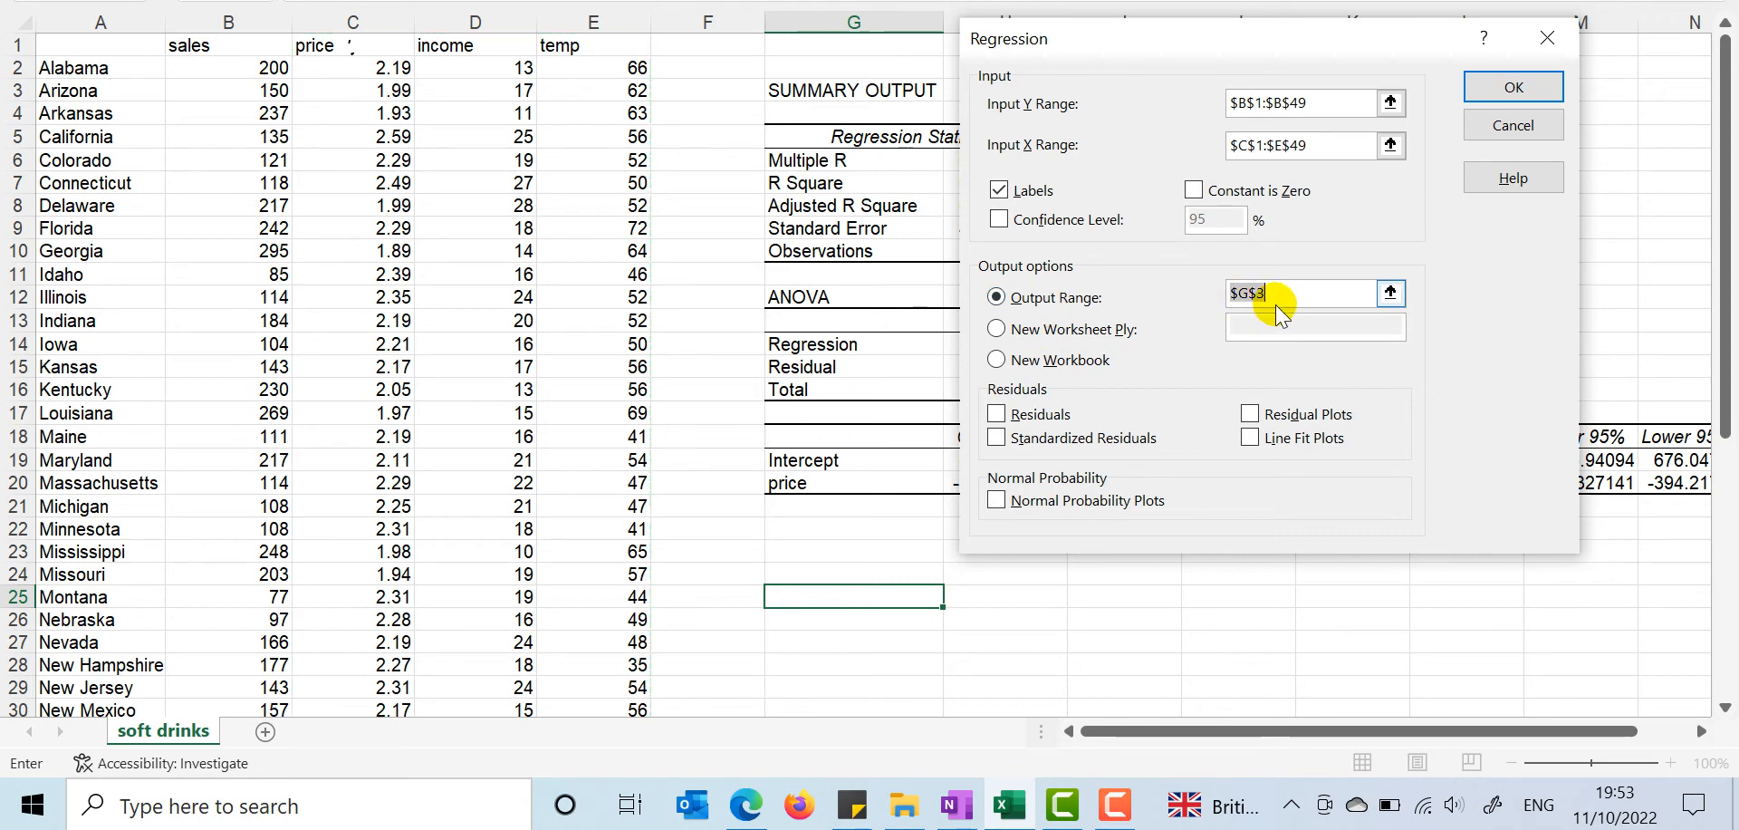
pyautogui.press('BackSpace')
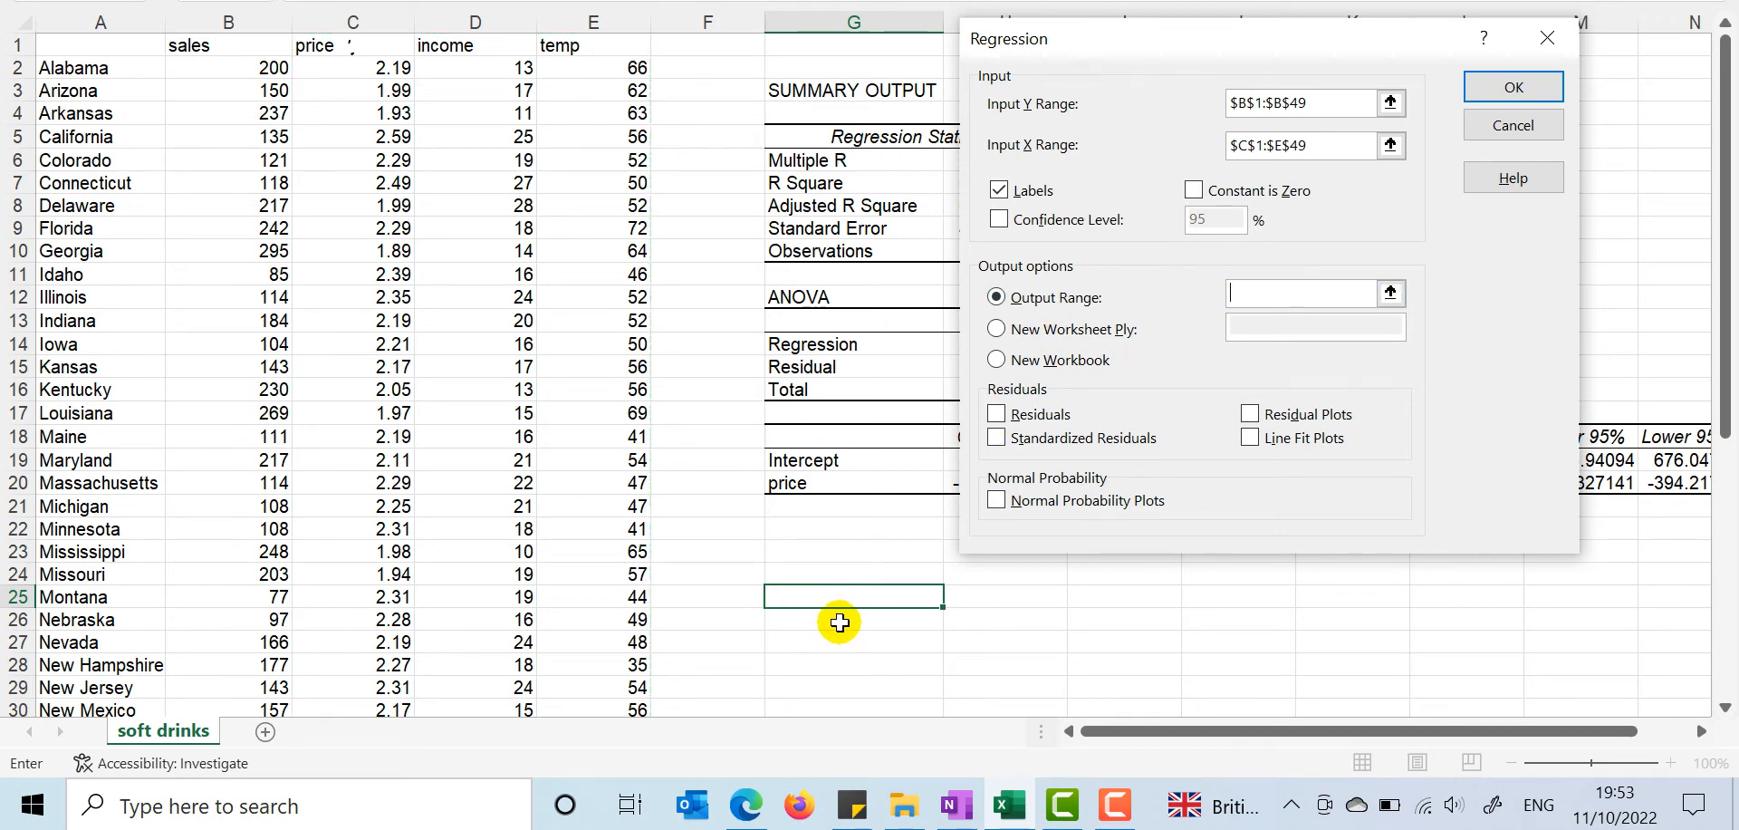
pyautogui.click(844, 605)
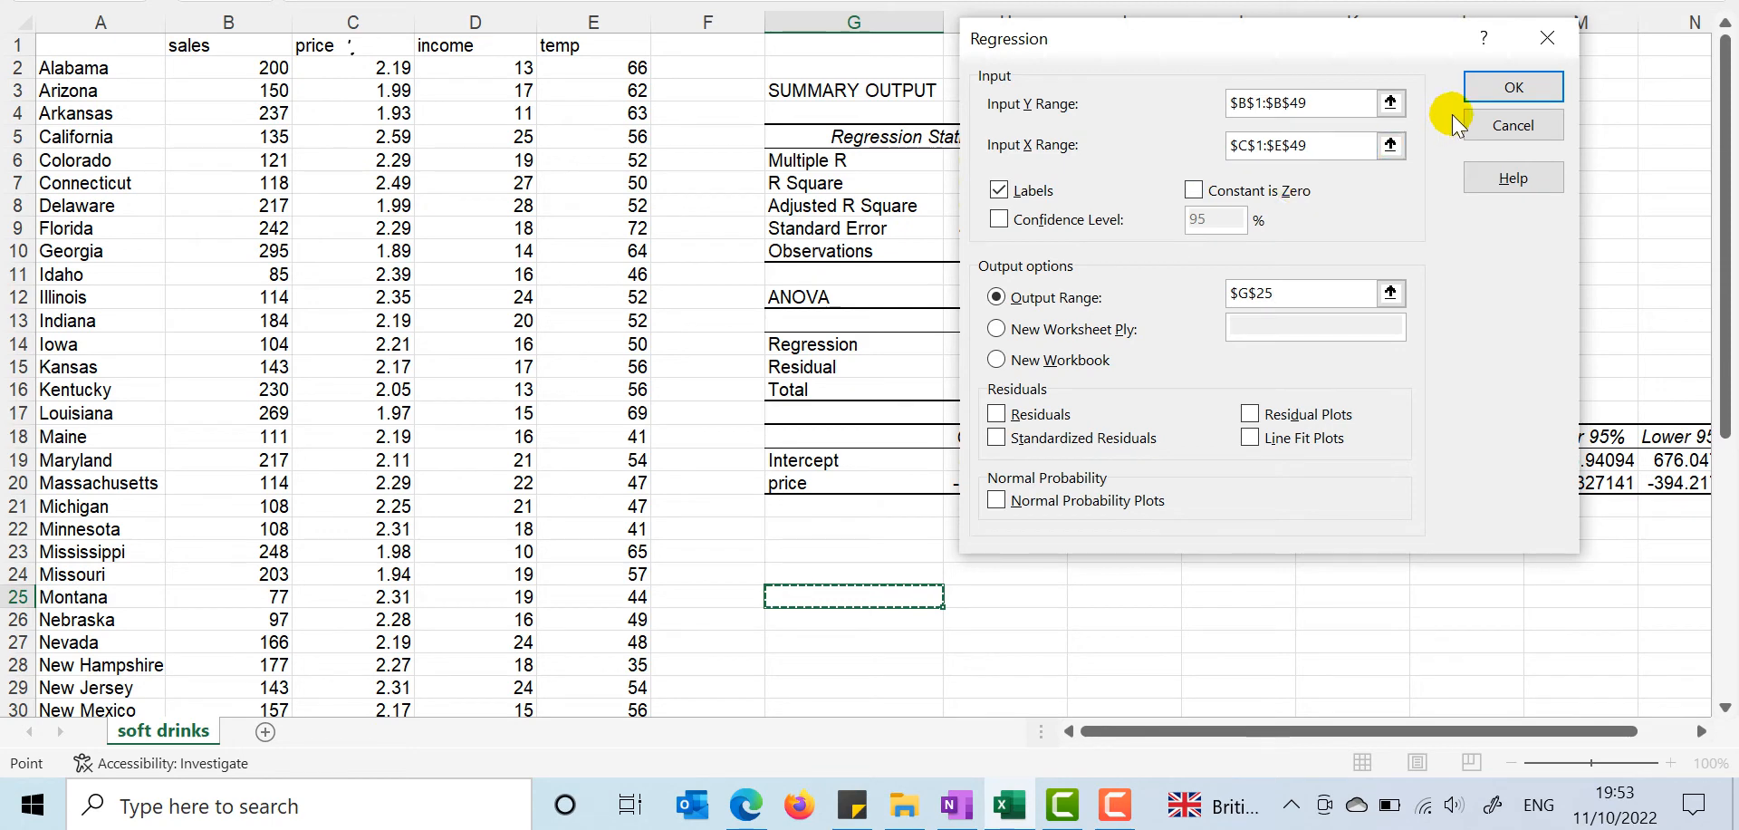
pyautogui.click(1496, 95)
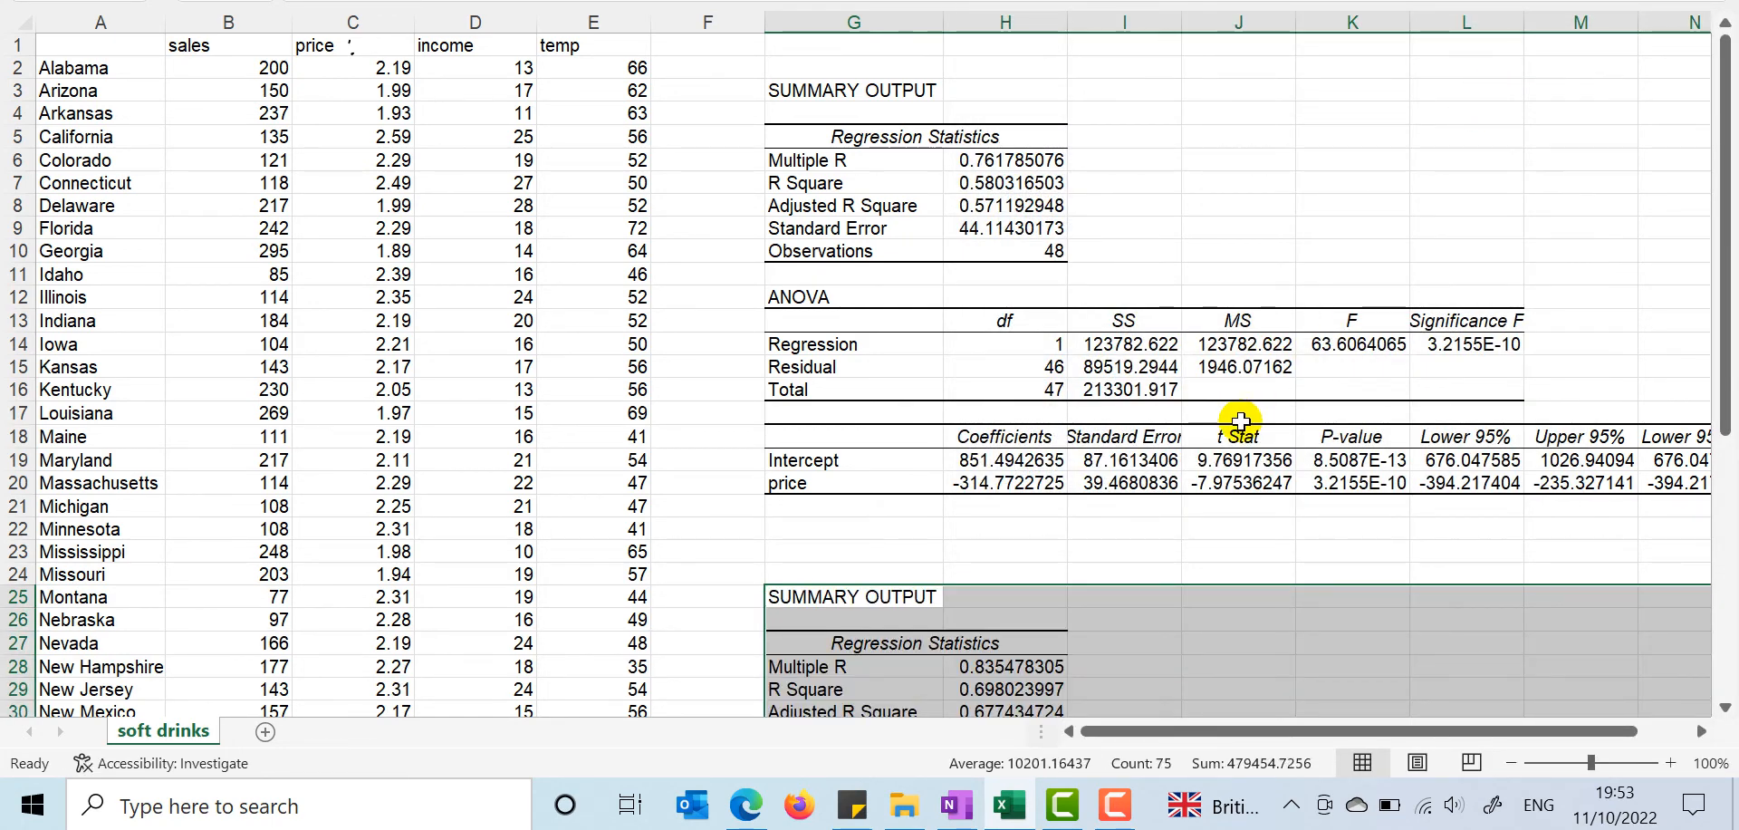
# Step: Copy the new regression output from SUMMARY OUTPUT in G25 through the temp row's Lower 95% value
pyautogui.scroll(-9, 1240, 420)
pyautogui.scroll(-1, 1130, 420)
pyautogui.scroll(4, 1231, 420)
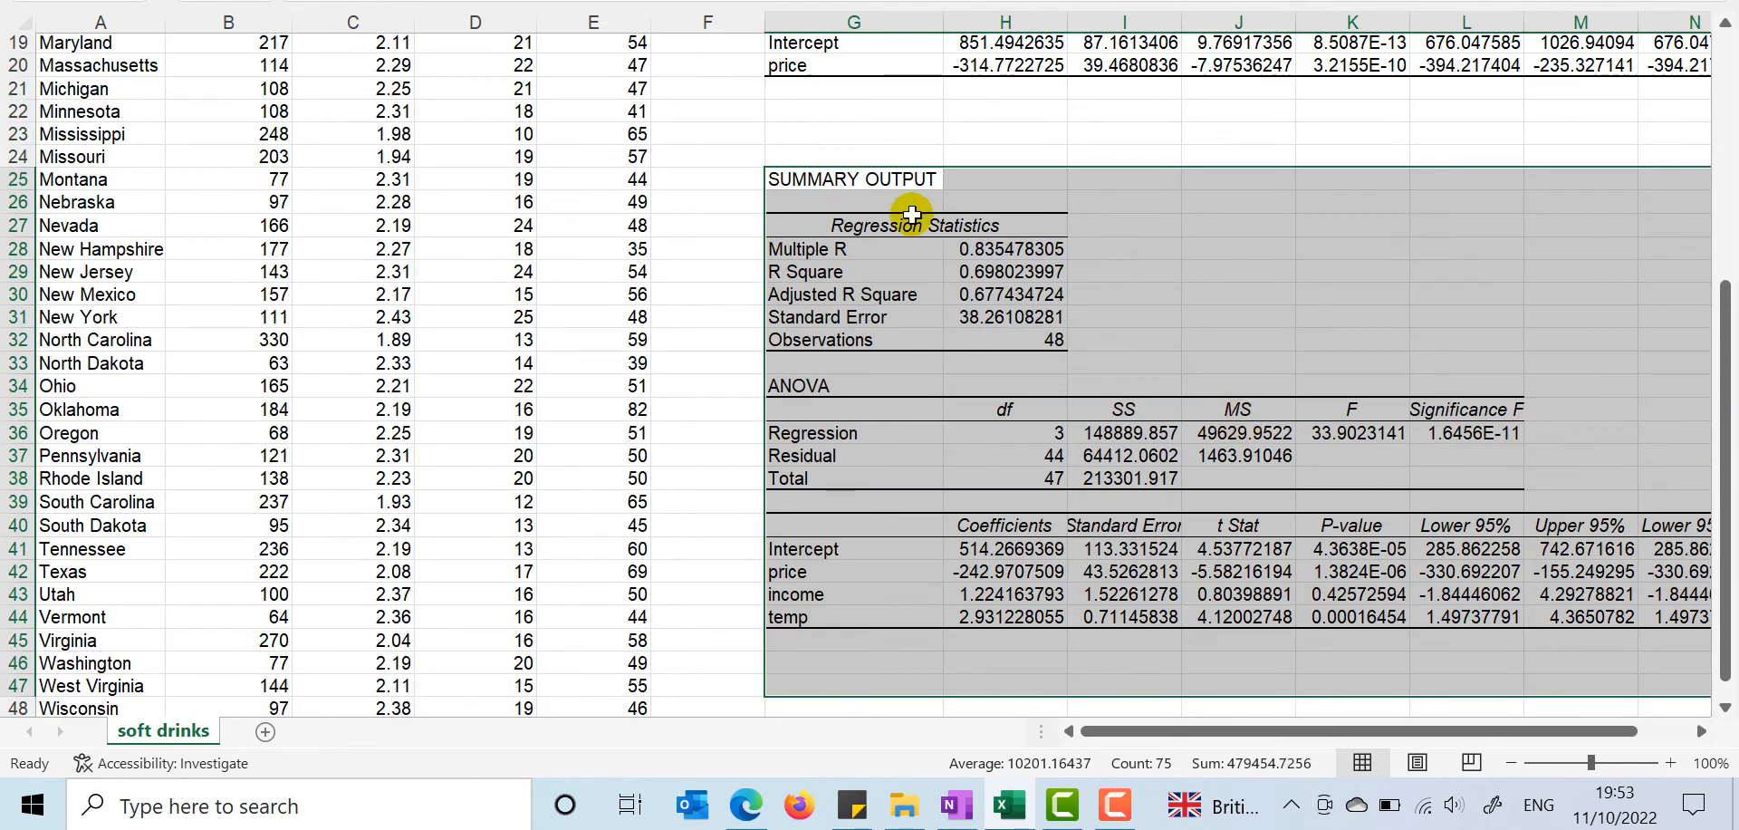
pyautogui.moveTo(874, 188); pyautogui.dragTo(1444, 622)
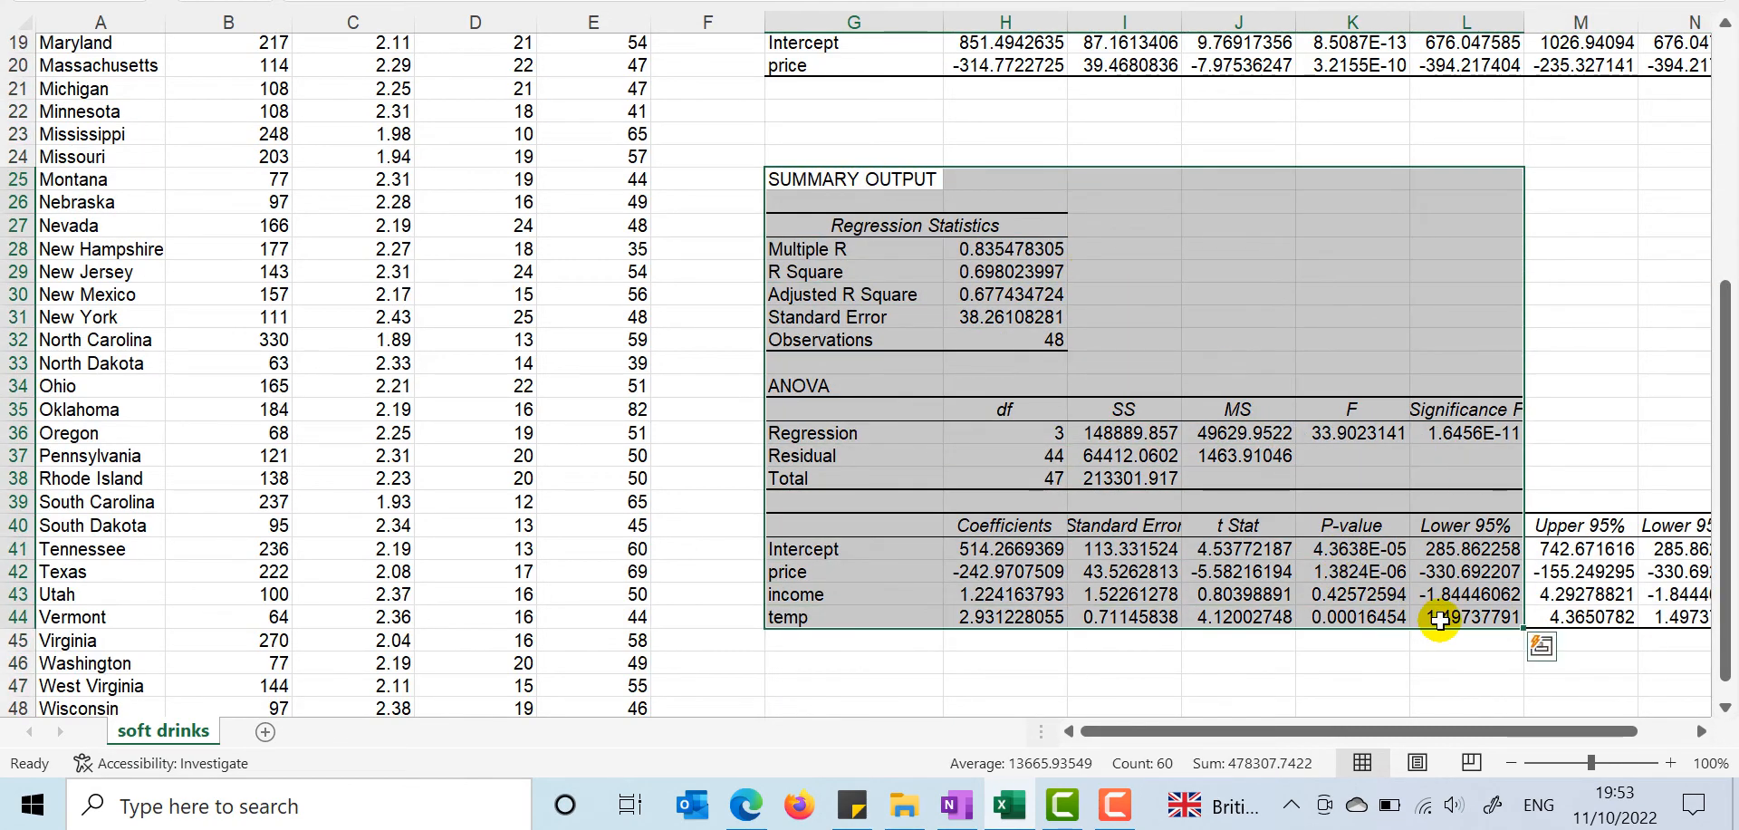
pyautogui.rightClick(1414, 378)
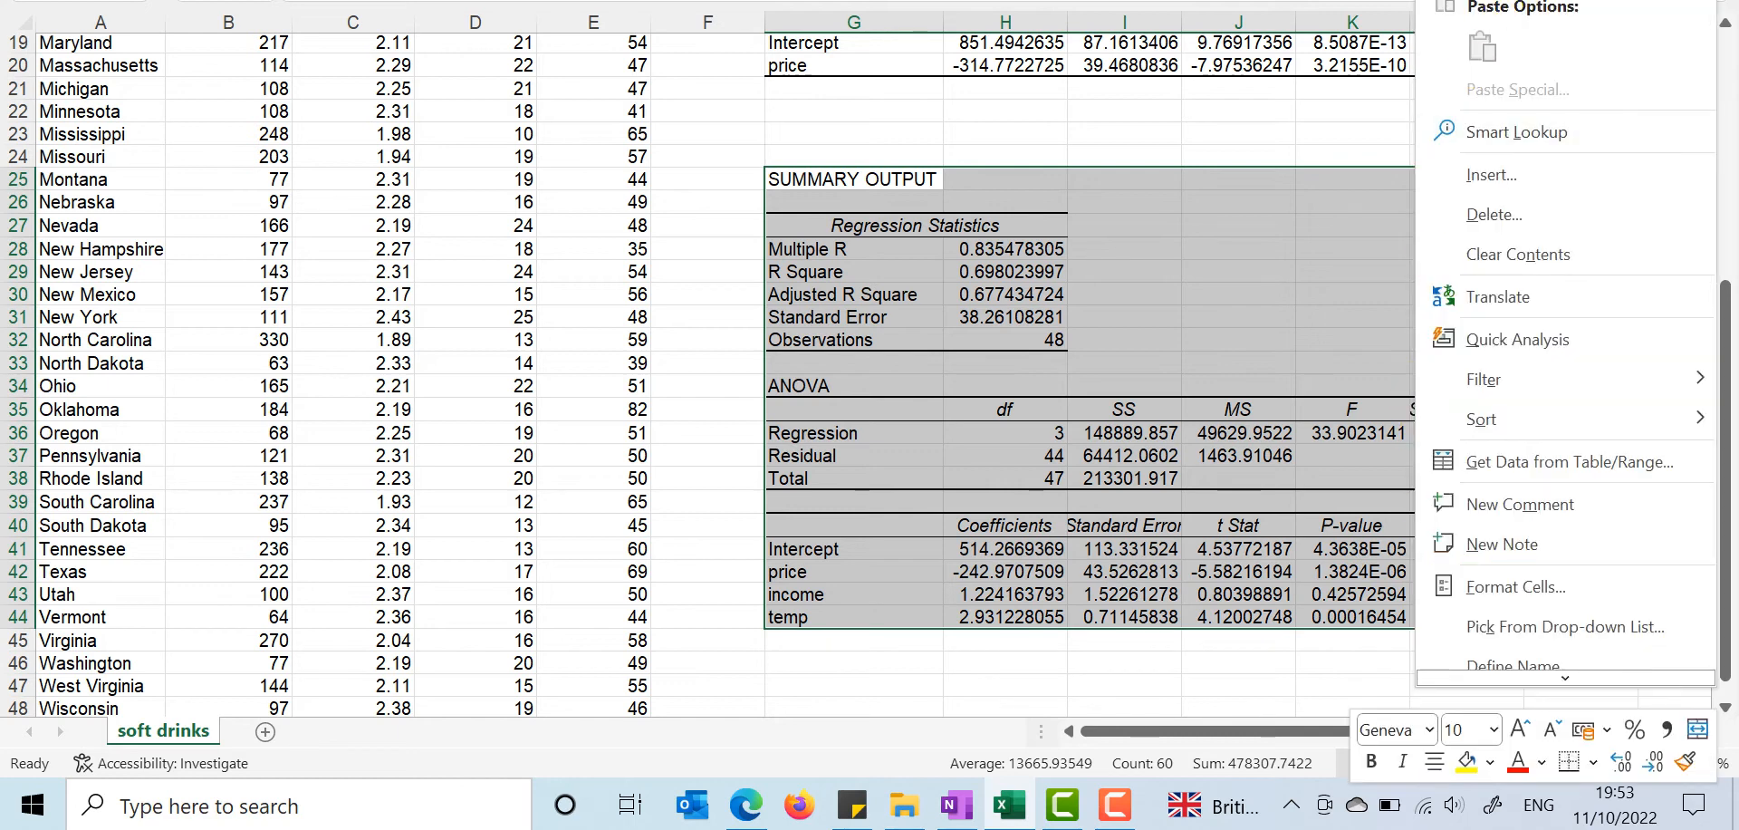
pyautogui.click(1485, 1)
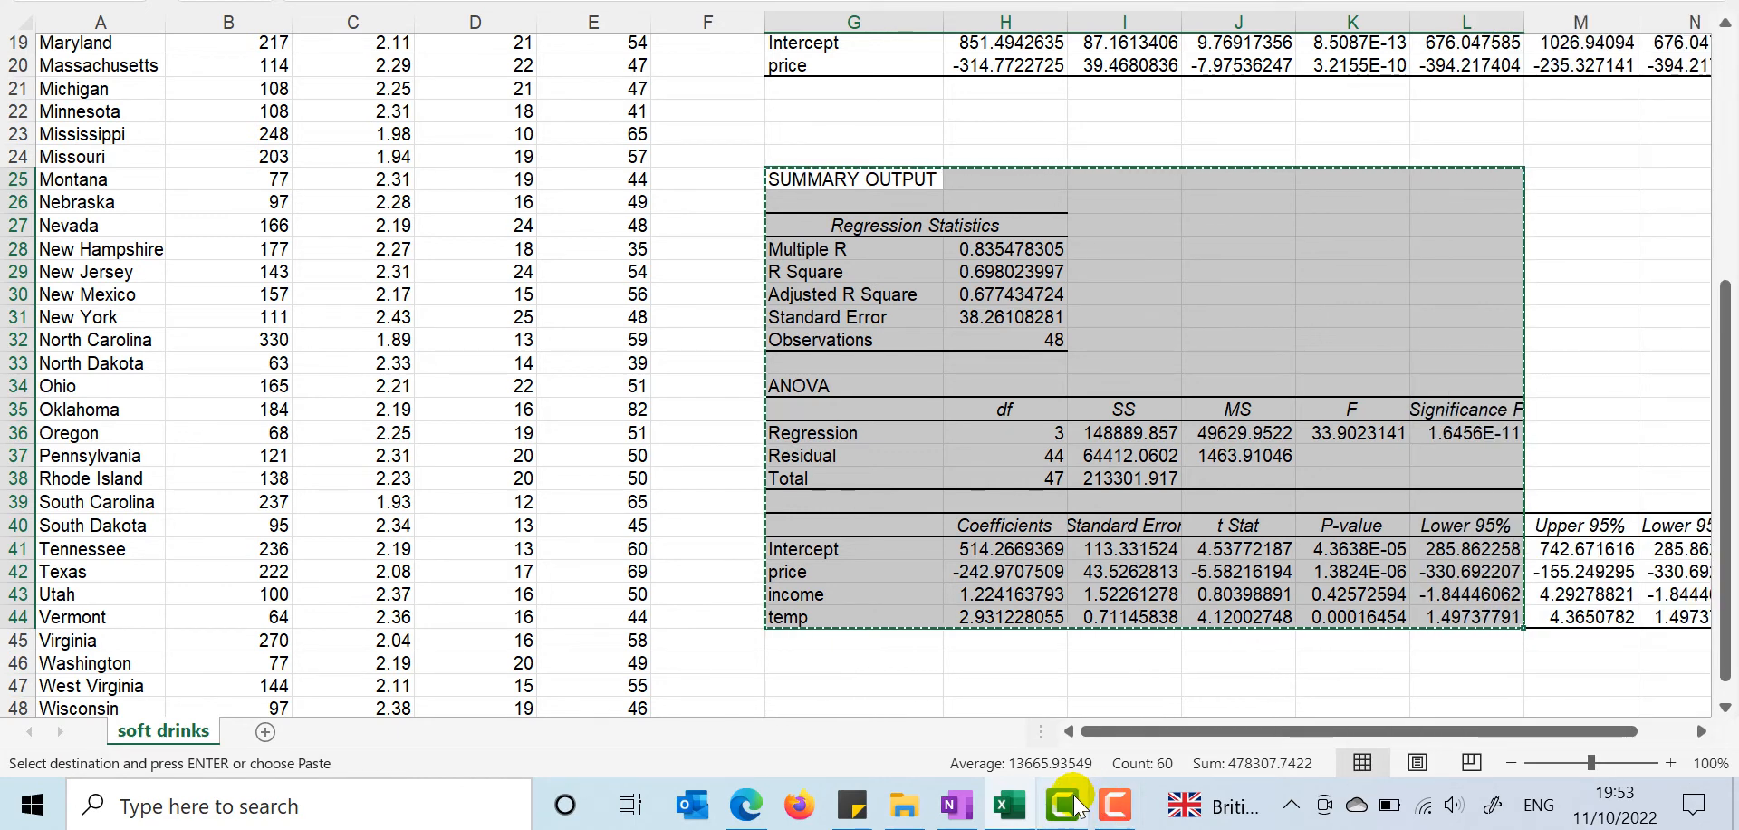
# Step: Switch to OneNote and paste the multiple regression output in the empty area below the earlier notes
pyautogui.click(1024, 809)
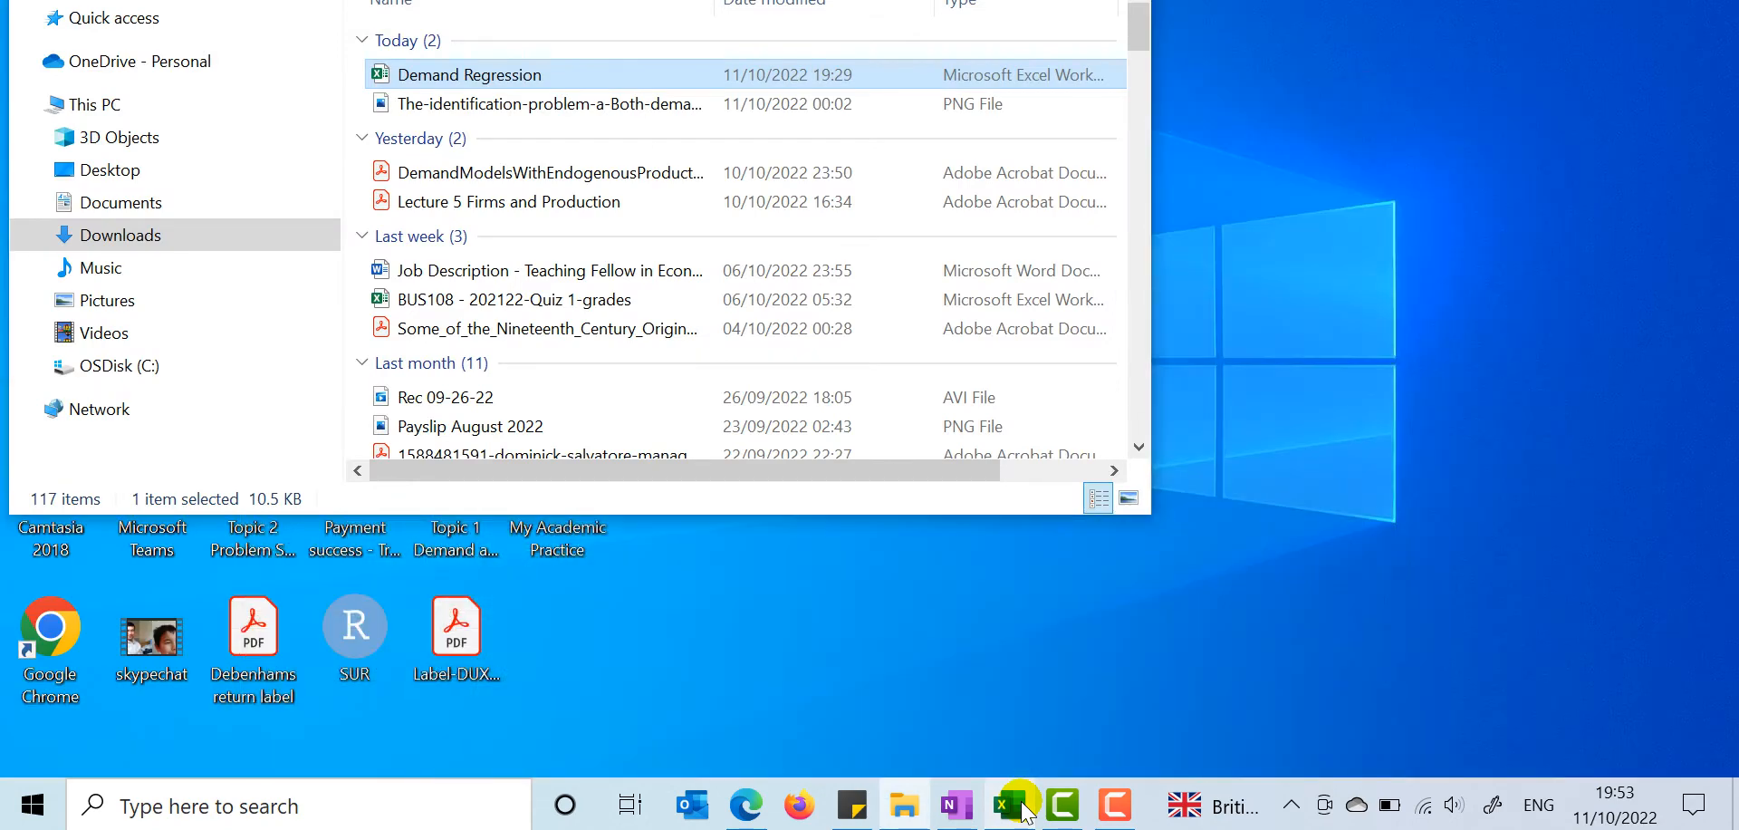
pyautogui.click(1024, 808)
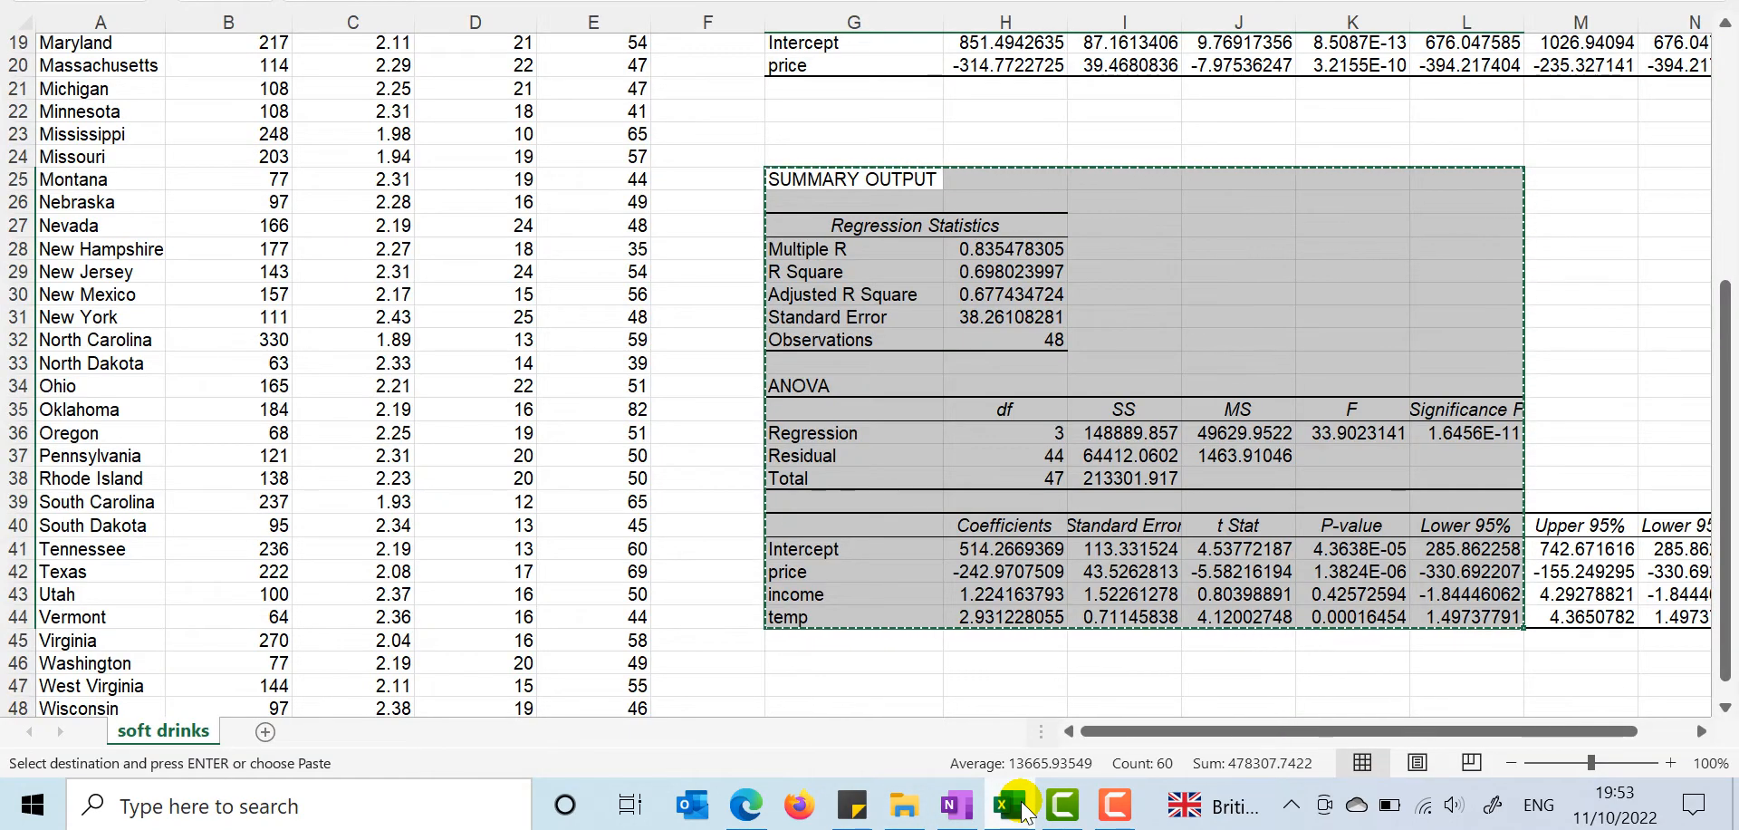
pyautogui.click(962, 806)
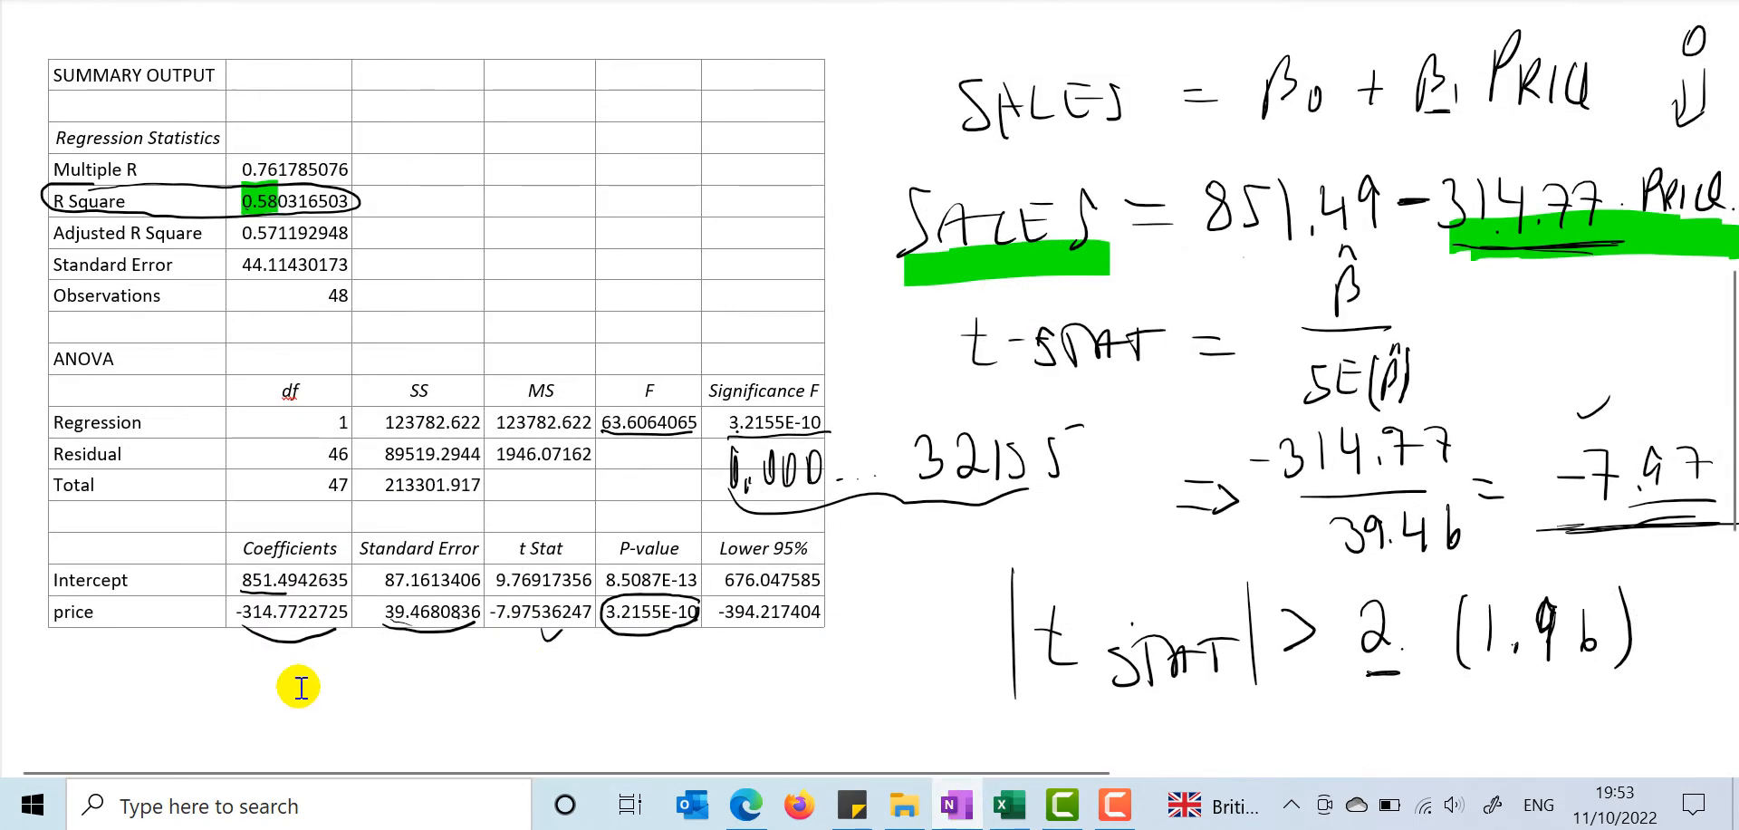
pyautogui.scroll(-5, 209, 693)
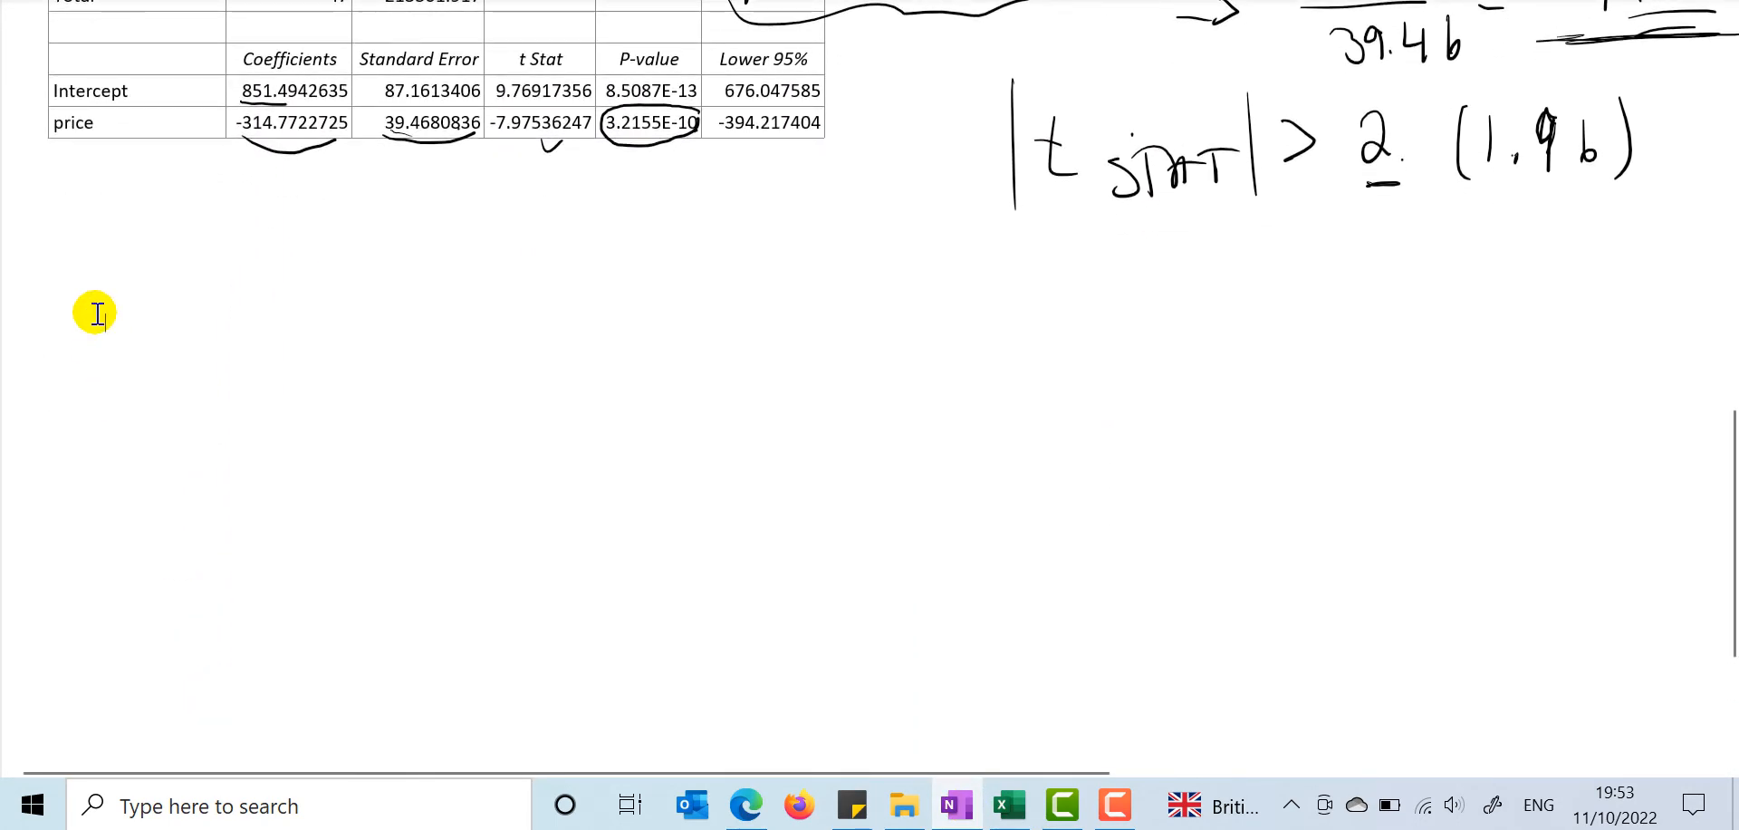
pyautogui.scroll(-3, 97, 312)
pyautogui.hotkey('ctrl', 'v')
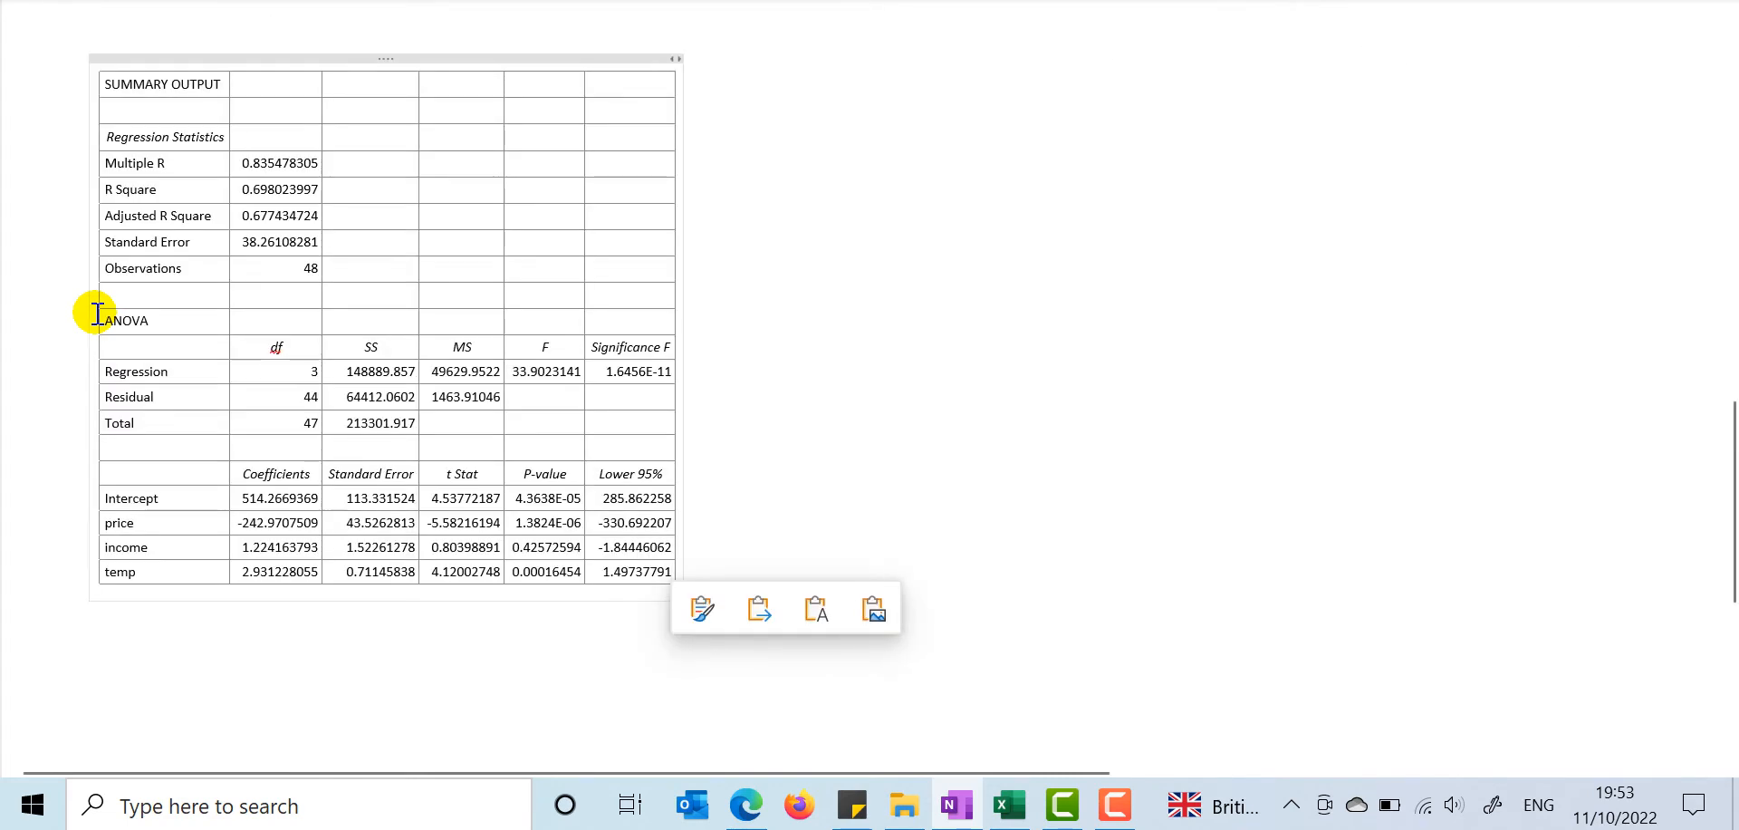
# Step: Set the pasted table's font size to 14 and widen its container so each value fits on one line
pyautogui.click(395, 56)
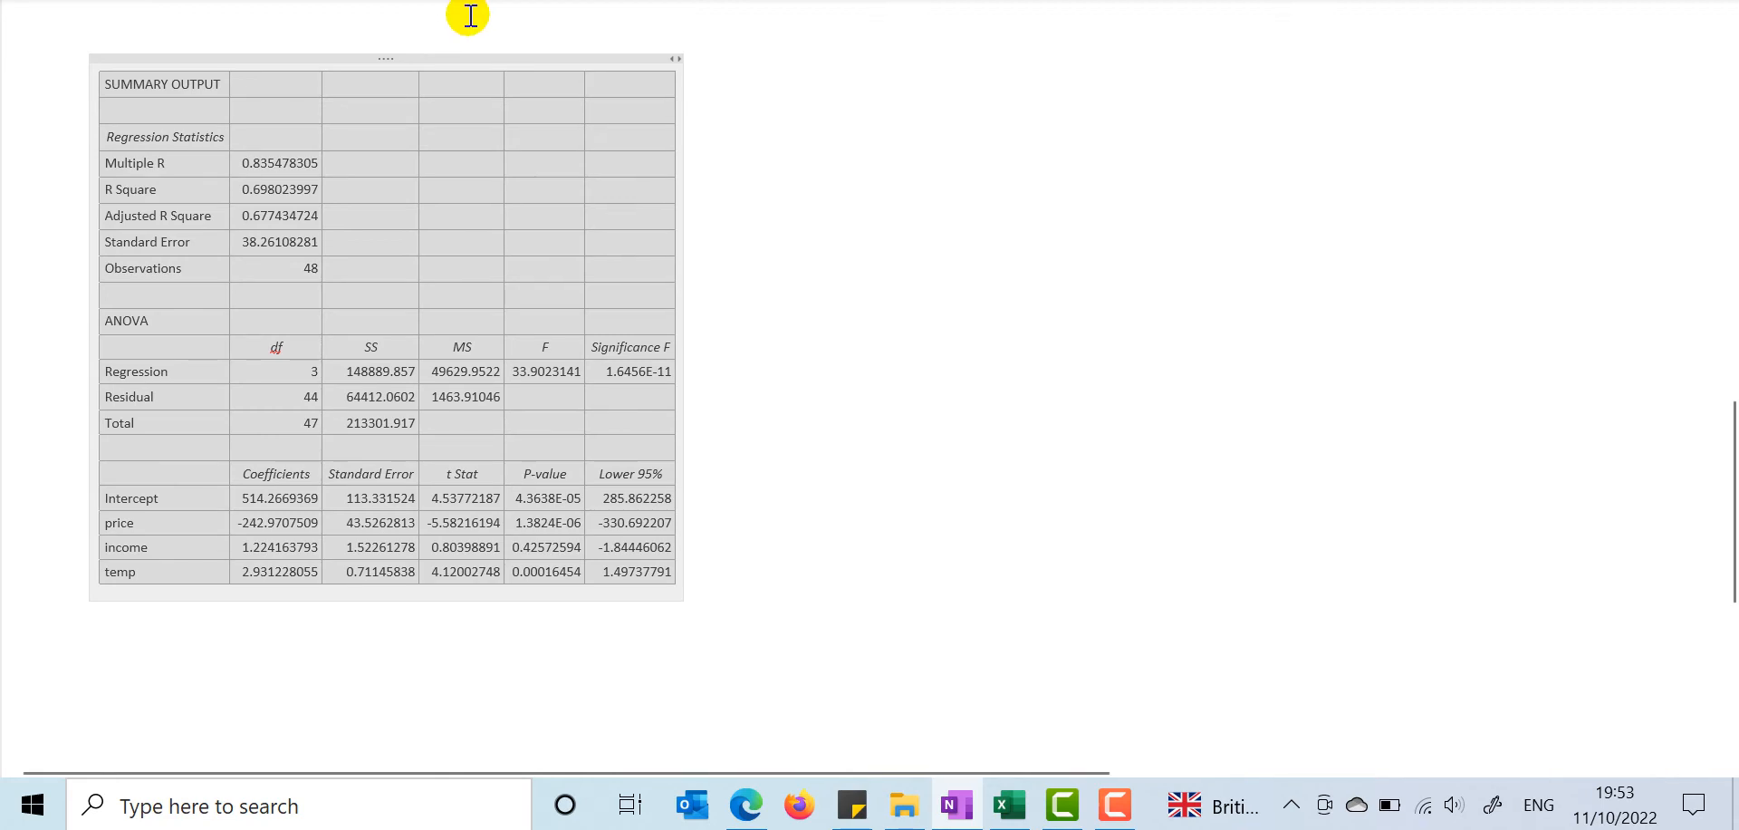
pyautogui.click(444, 1)
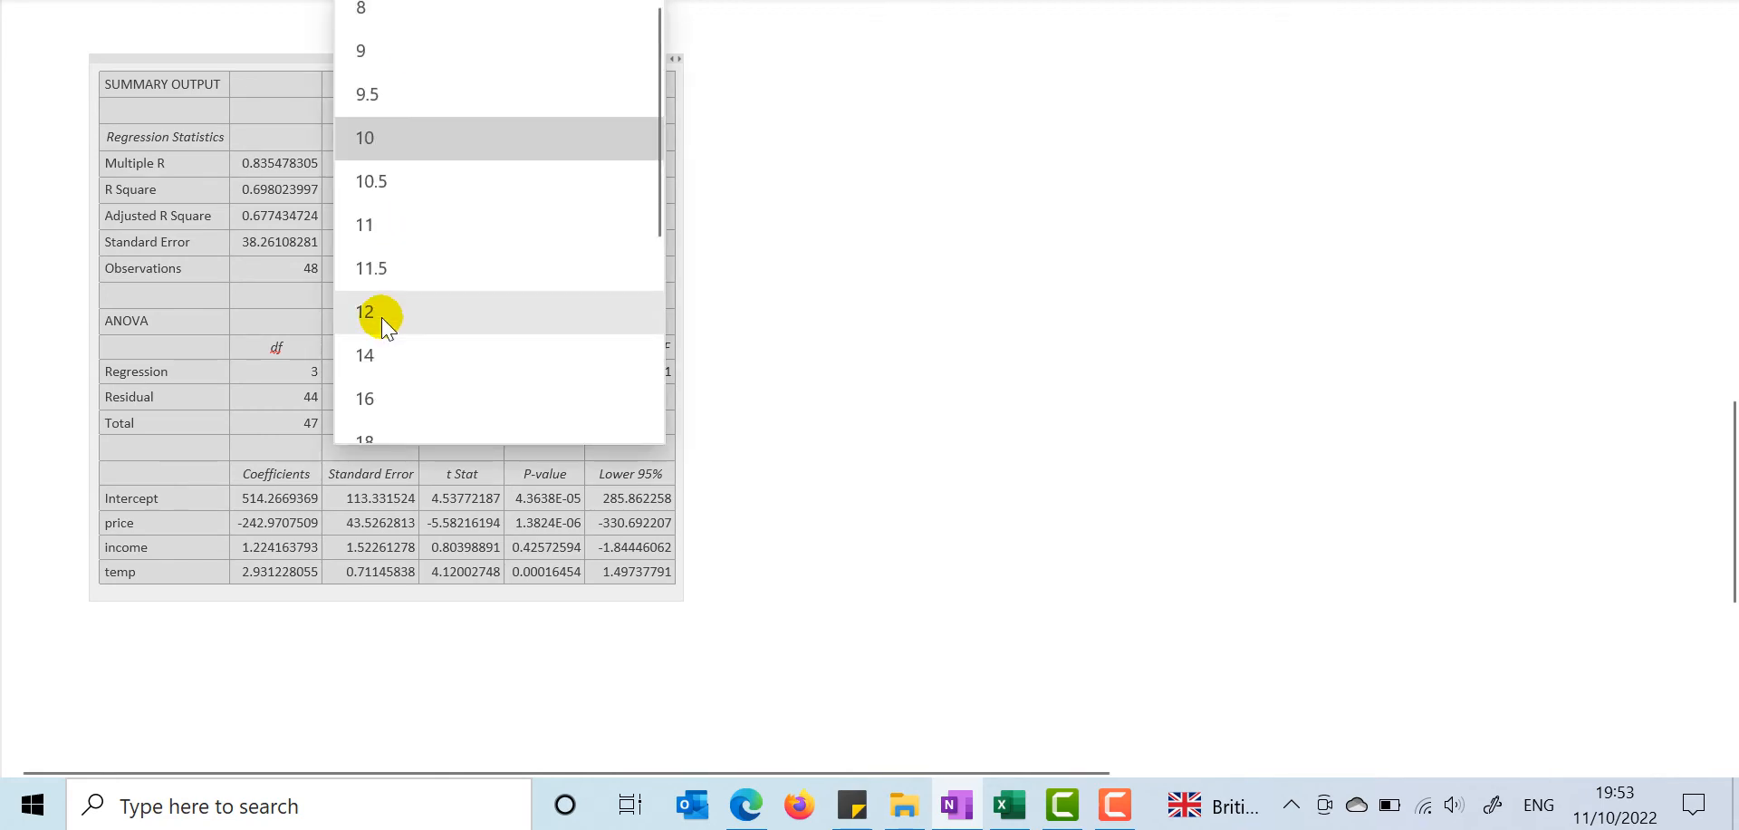
pyautogui.click(367, 355)
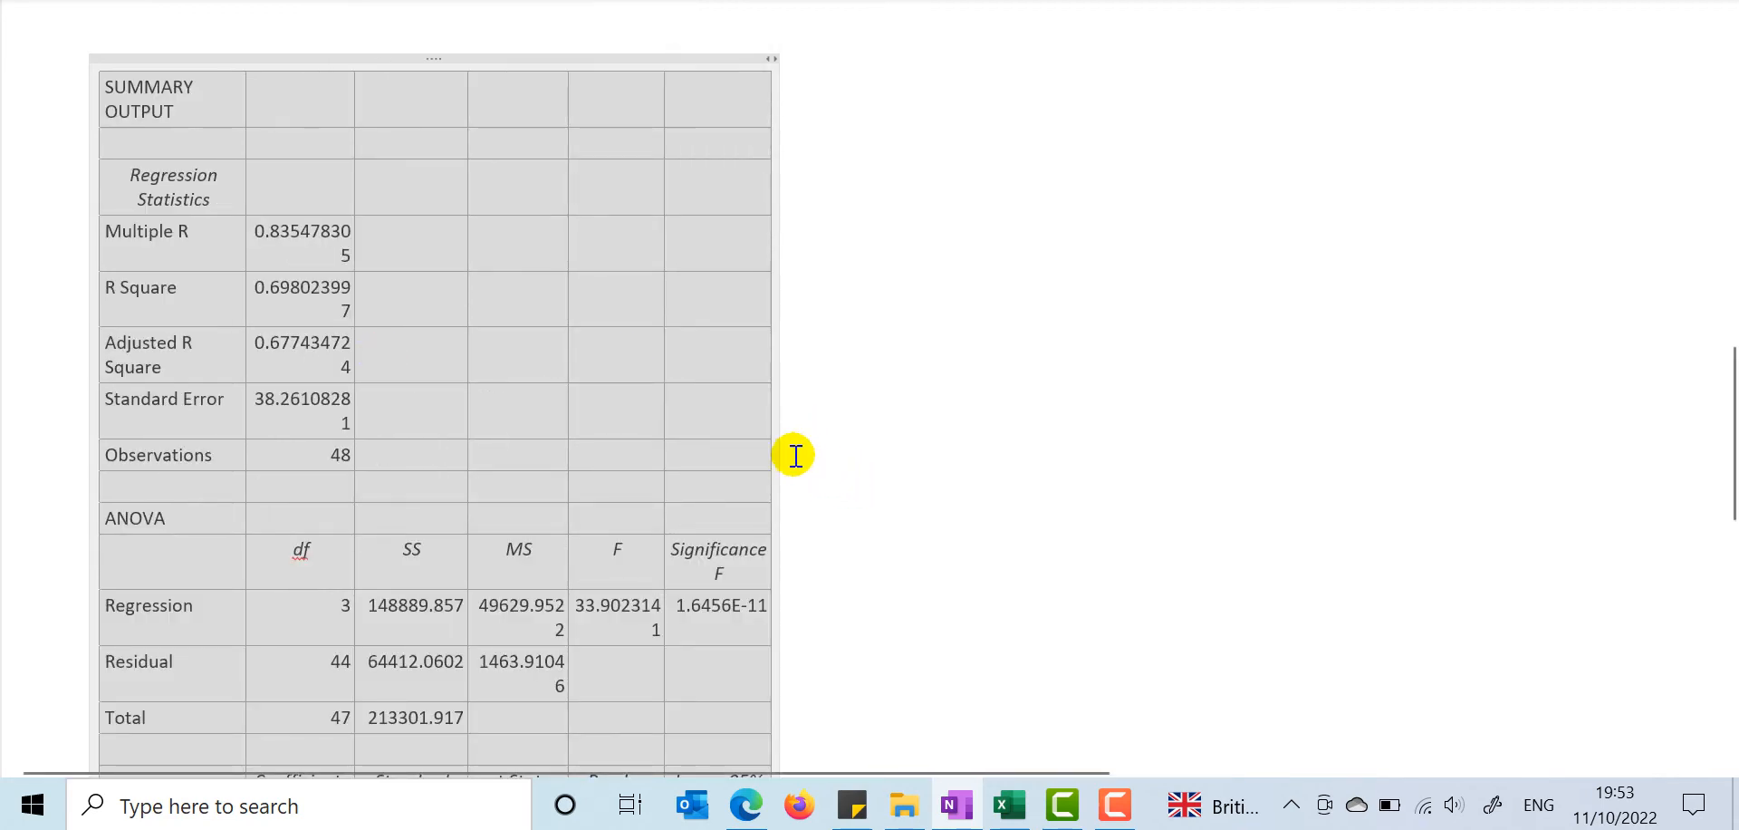
pyautogui.click(879, 448)
pyautogui.moveTo(880, 448); pyautogui.dragTo(911, 445)
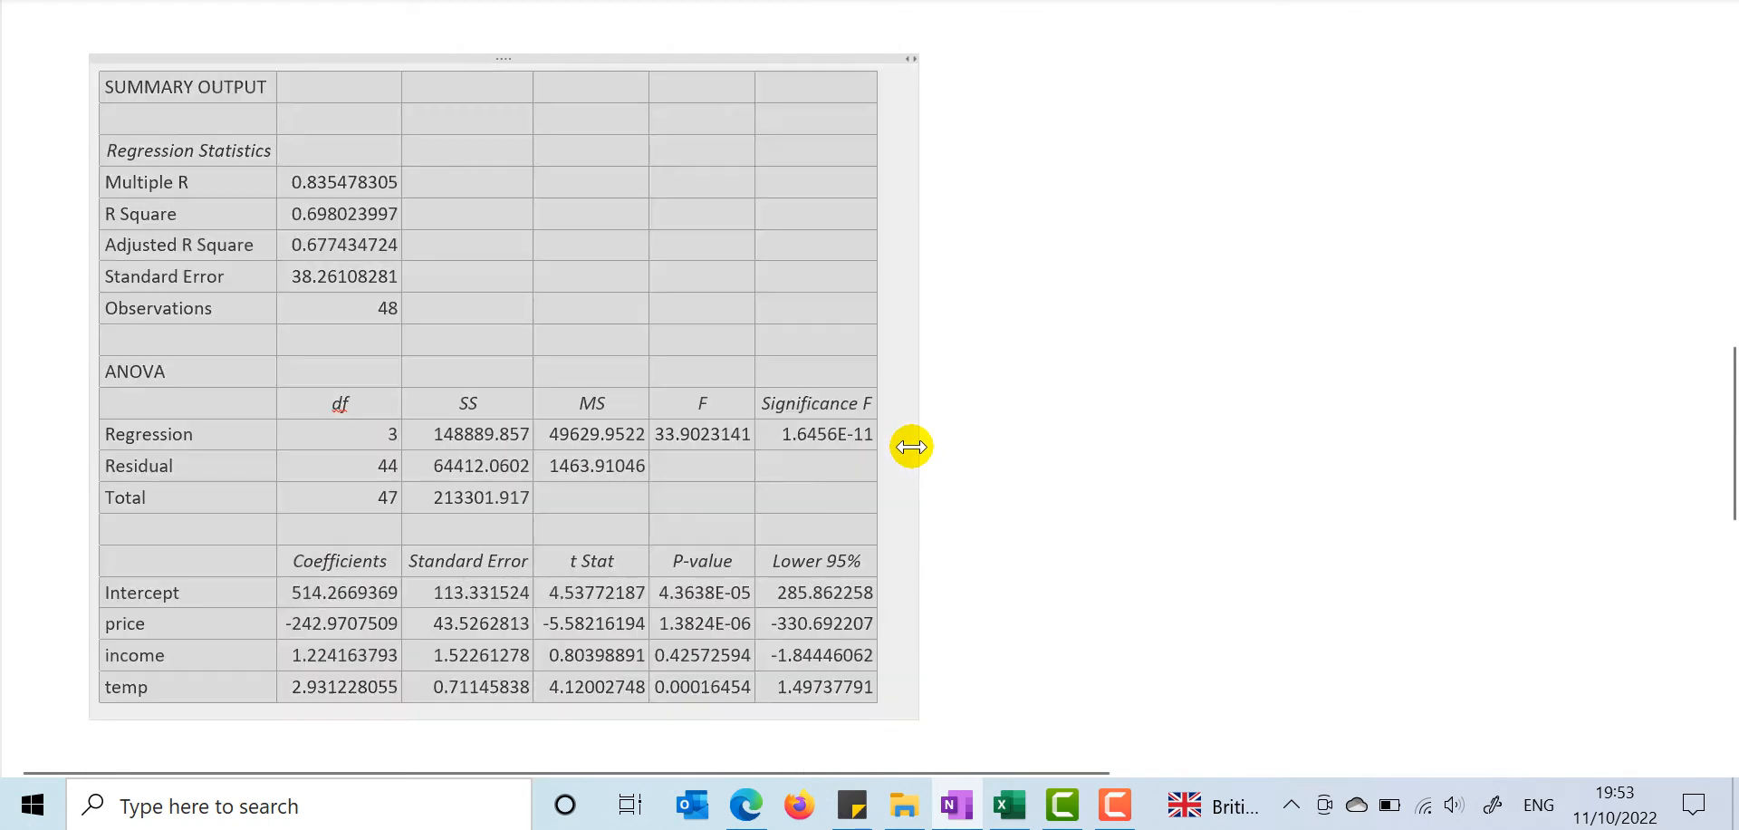
pyautogui.click(974, 414)
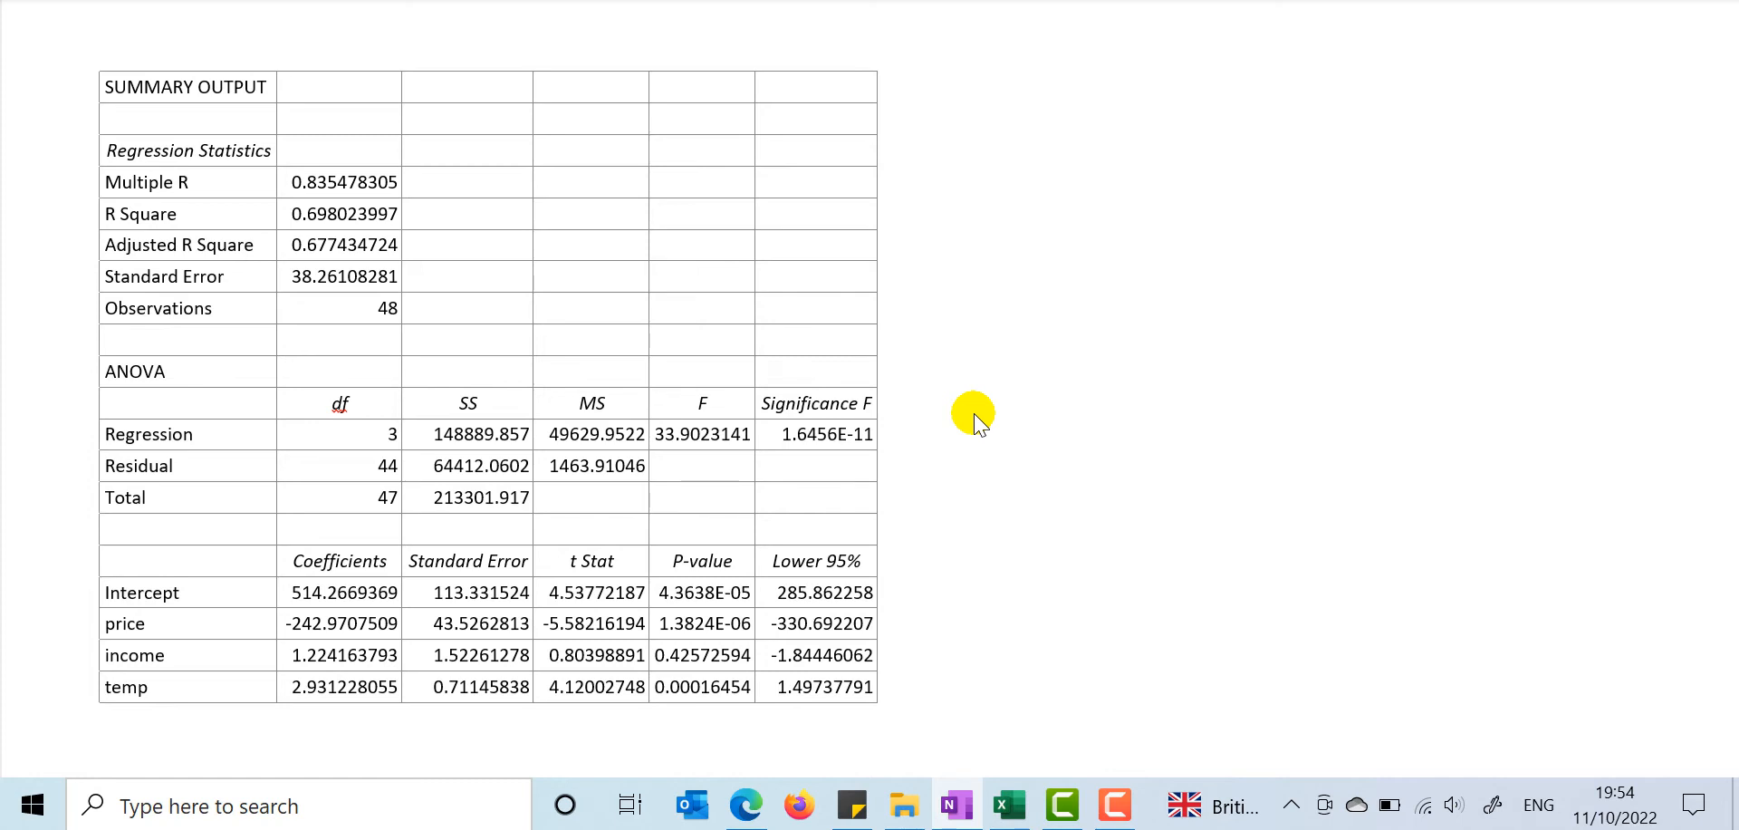
# Step: Handwrite the start of the multiple regression equation, SALES = β0 +, beside the pasted table
pyautogui.moveTo(981, 119)
pyautogui.mouseDown()
pyautogui.moveTo(946, 179)
pyautogui.moveTo(1008, 175)
pyautogui.mouseUp()
pyautogui.moveTo(989, 163)
pyautogui.mouseDown()
pyautogui.moveTo(1023, 157)
pyautogui.moveTo(1034, 175)
pyautogui.mouseUp()
pyautogui.moveTo(1058, 143)
pyautogui.mouseDown()
pyautogui.moveTo(1075, 170)
pyautogui.moveTo(1080, 144)
pyautogui.mouseUp()
pyautogui.moveTo(1058, 160); pyautogui.dragTo(1076, 160)
pyautogui.moveTo(1117, 147)
pyautogui.mouseDown()
pyautogui.moveTo(1098, 181)
pyautogui.moveTo(1157, 154)
pyautogui.mouseUp()
pyautogui.moveTo(1128, 172)
pyautogui.mouseDown()
pyautogui.moveTo(1157, 170)
pyautogui.moveTo(1198, 127)
pyautogui.moveTo(1192, 172)
pyautogui.mouseUp()
pyautogui.moveTo(1214, 156)
pyautogui.mouseDown()
pyautogui.moveTo(1212, 179)
pyautogui.moveTo(1269, 154)
pyautogui.mouseUp()
# Step: Complete the handwritten equation with β1 PRICE + β2 Inc. + β3 temp and underline the whole equation
pyautogui.moveTo(1258, 142)
pyautogui.mouseDown()
pyautogui.moveTo(1257, 168)
pyautogui.moveTo(1299, 131)
pyautogui.moveTo(1297, 163)
pyautogui.mouseUp()
pyautogui.moveTo(1318, 154)
pyautogui.mouseDown()
pyautogui.moveTo(1315, 175)
pyautogui.moveTo(1343, 118)
pyautogui.mouseUp()
pyautogui.moveTo(1344, 117)
pyautogui.mouseDown()
pyautogui.moveTo(1349, 145)
pyautogui.moveTo(1375, 135)
pyautogui.mouseUp()
pyautogui.moveTo(1384, 138)
pyautogui.mouseDown()
pyautogui.moveTo(1383, 164)
pyautogui.moveTo(1410, 167)
pyautogui.mouseUp()
pyautogui.moveTo(1433, 148); pyautogui.dragTo(1450, 147)
pyautogui.moveTo(1441, 136)
pyautogui.mouseDown()
pyautogui.moveTo(1440, 161)
pyautogui.moveTo(1476, 155)
pyautogui.moveTo(1498, 111)
pyautogui.moveTo(1480, 165)
pyautogui.moveTo(1515, 186)
pyautogui.mouseUp()
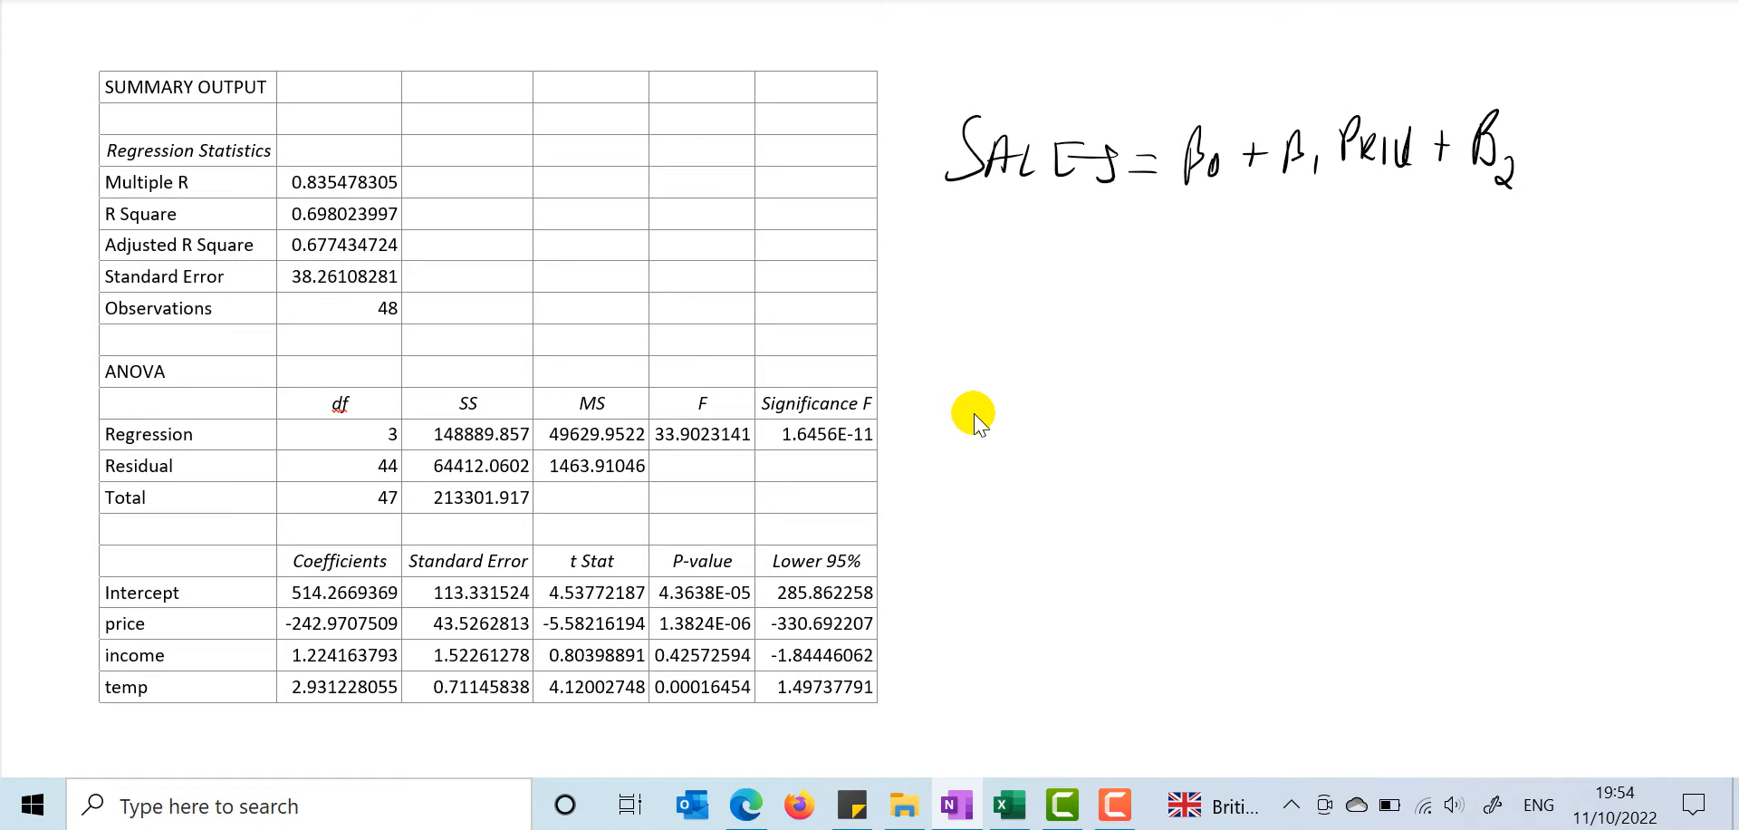
pyautogui.moveTo(1540, 123)
pyautogui.mouseDown()
pyautogui.moveTo(1542, 165)
pyautogui.moveTo(1557, 119)
pyautogui.mouseUp()
pyautogui.moveTo(1525, 162)
pyautogui.mouseDown()
pyautogui.moveTo(1592, 164)
pyautogui.moveTo(1619, 138)
pyautogui.mouseUp()
pyautogui.moveTo(1612, 126); pyautogui.dragTo(1612, 151)
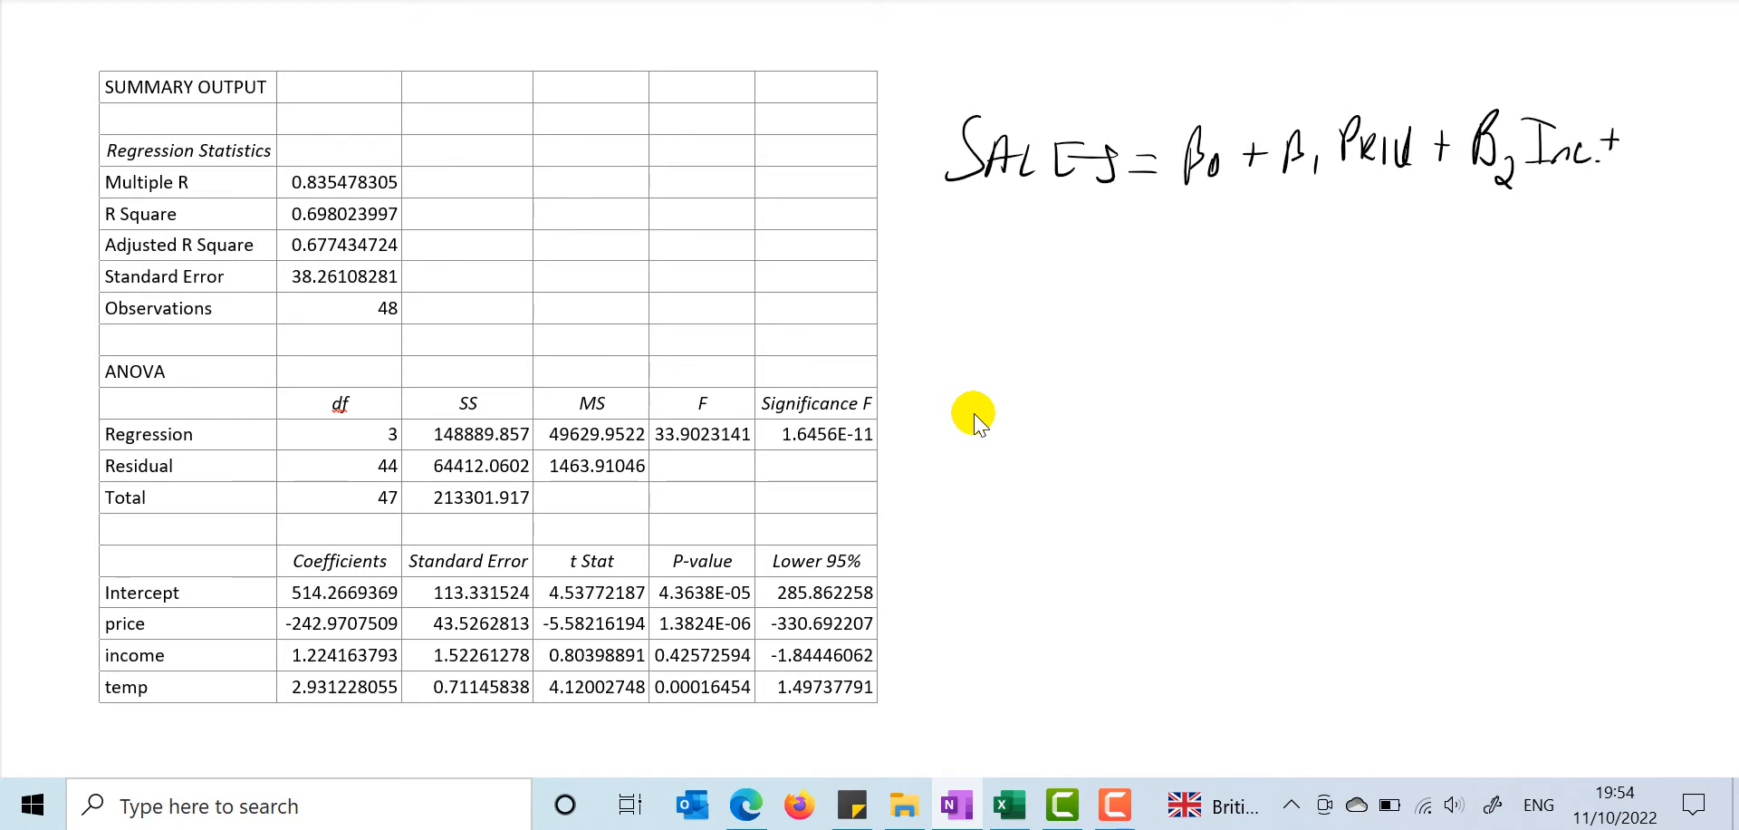
pyautogui.moveTo(1639, 165)
pyautogui.mouseDown()
pyautogui.moveTo(1712, 136)
pyautogui.moveTo(1738, 151)
pyautogui.mouseUp()
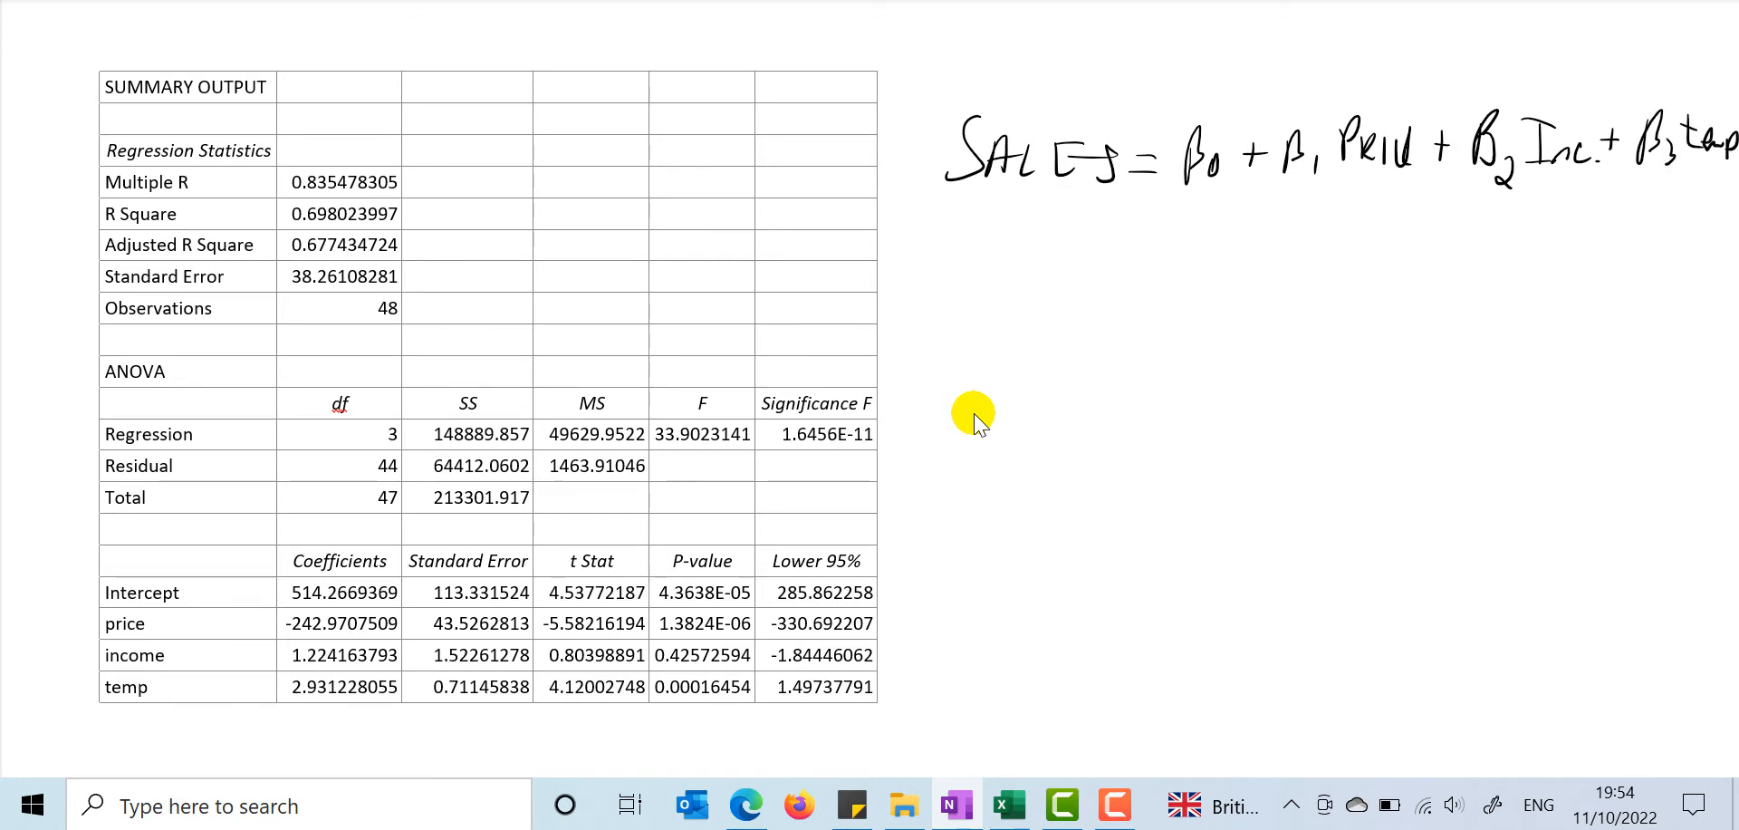
pyautogui.moveTo(962, 208); pyautogui.dragTo(1737, 182)
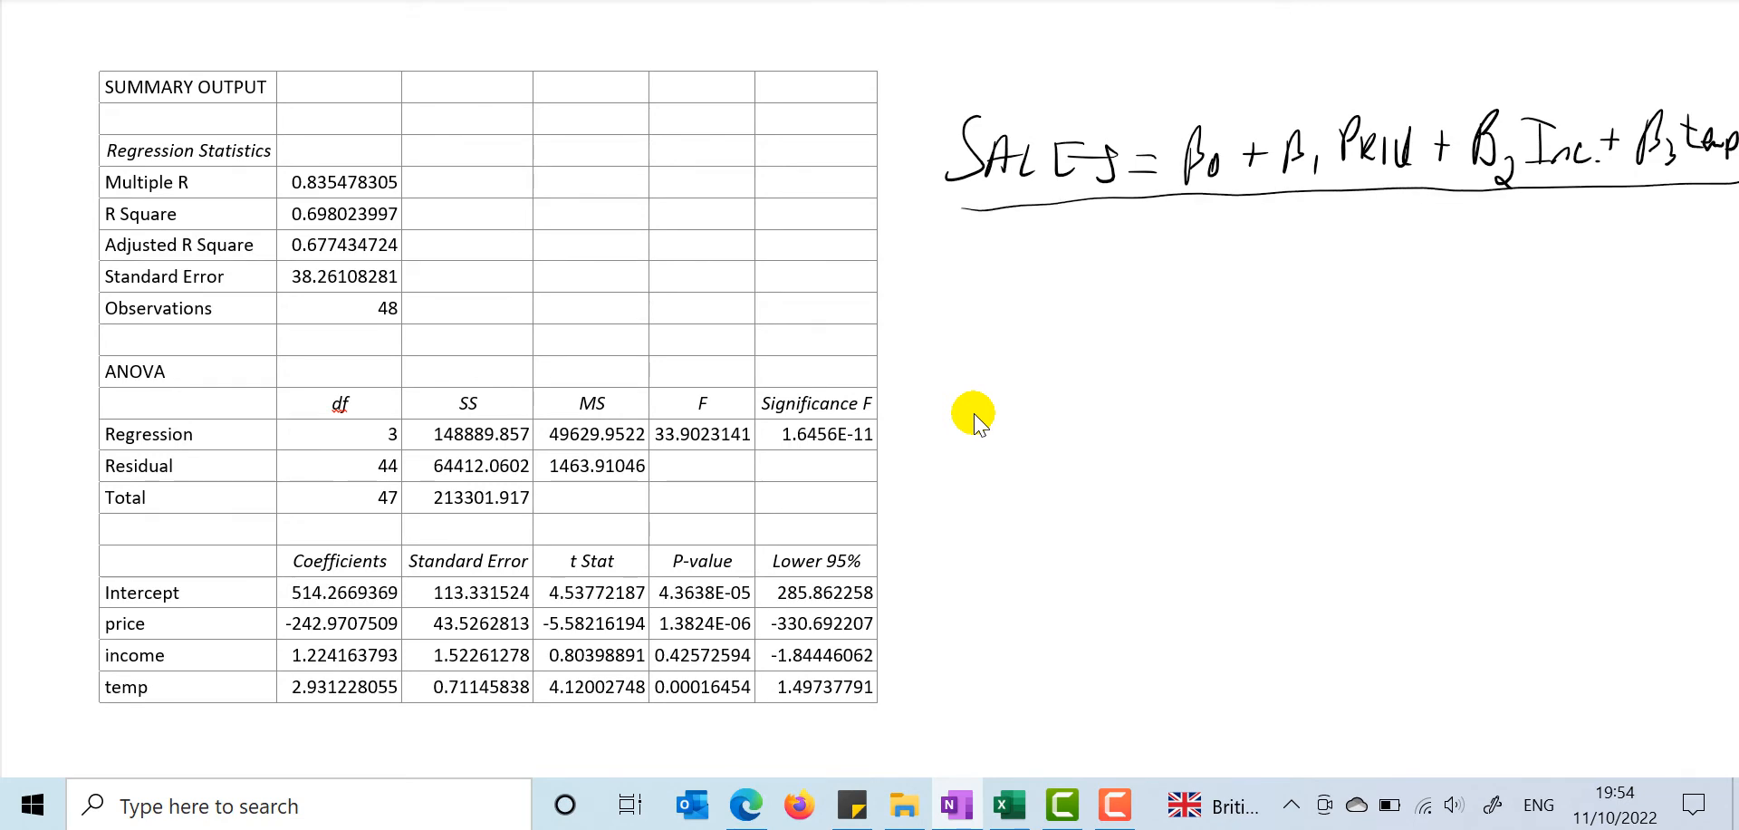
# Step: Handwrite SALES = 514.26 + below the general equation and tick the Intercept coefficient in the table
pyautogui.moveTo(930, 261)
pyautogui.mouseDown()
pyautogui.moveTo(908, 310)
pyautogui.moveTo(978, 290)
pyautogui.mouseUp()
pyautogui.moveTo(986, 267)
pyautogui.mouseDown()
pyautogui.moveTo(996, 288)
pyautogui.moveTo(1000, 263)
pyautogui.mouseUp()
pyautogui.moveTo(985, 278); pyautogui.dragTo(1004, 290)
pyautogui.moveTo(1023, 269); pyautogui.dragTo(1046, 277)
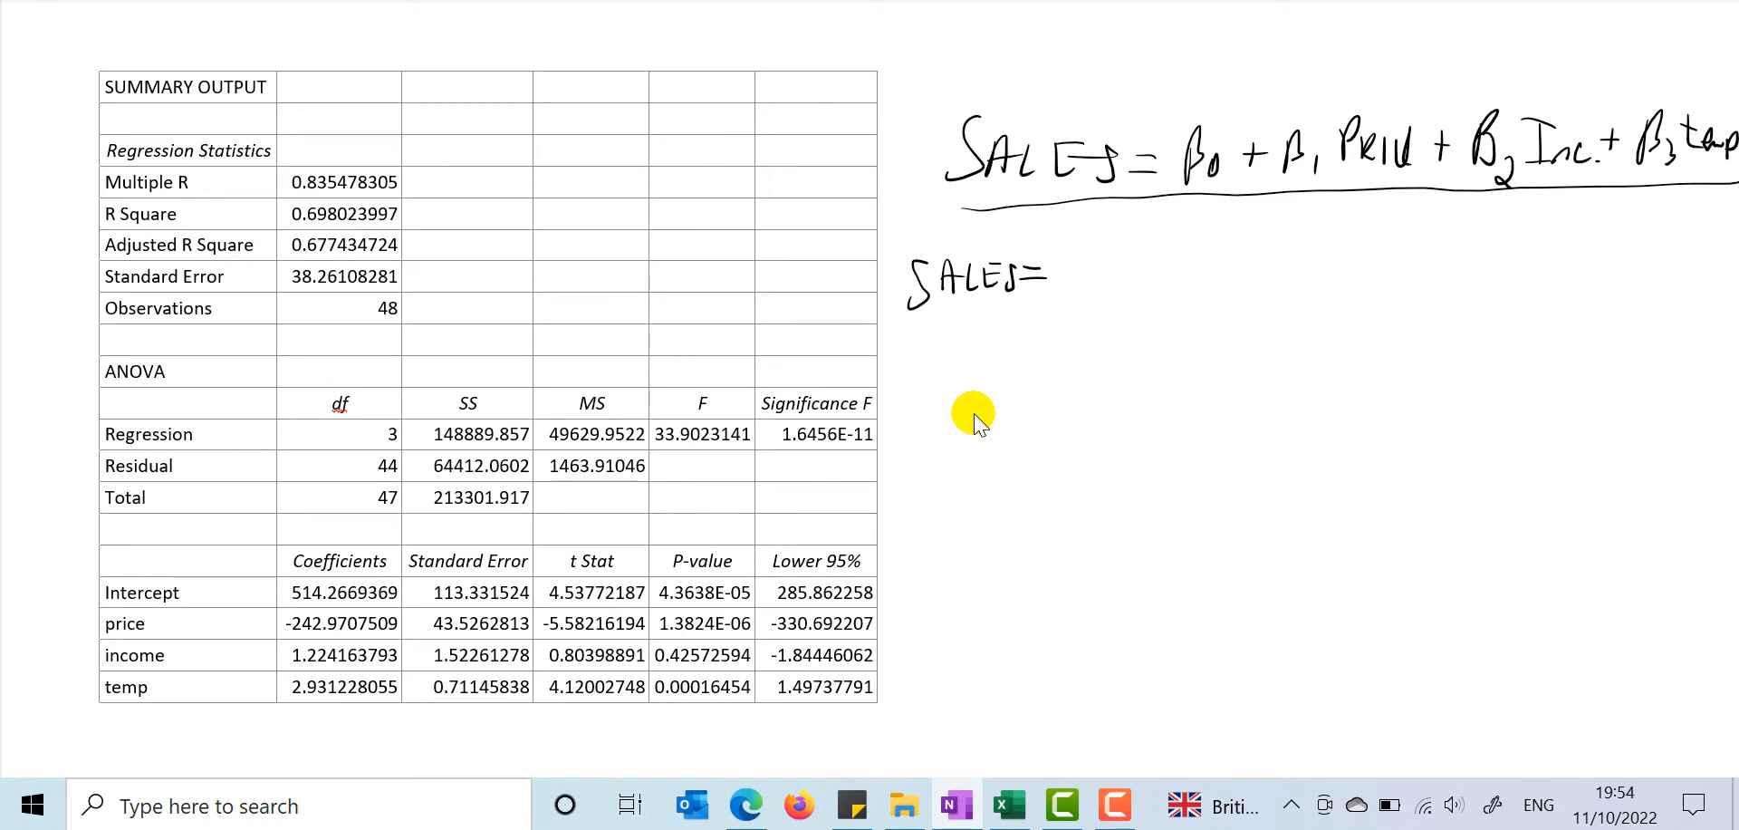
pyautogui.moveTo(397, 594); pyautogui.dragTo(418, 578)
pyautogui.moveTo(1073, 256)
pyautogui.mouseDown()
pyautogui.moveTo(1077, 290)
pyautogui.moveTo(1103, 254)
pyautogui.mouseUp()
pyautogui.moveTo(1110, 247)
pyautogui.mouseDown()
pyautogui.moveTo(1109, 288)
pyautogui.moveTo(1223, 258)
pyautogui.moveTo(1211, 272)
pyautogui.mouseUp()
pyautogui.click(1145, 279)
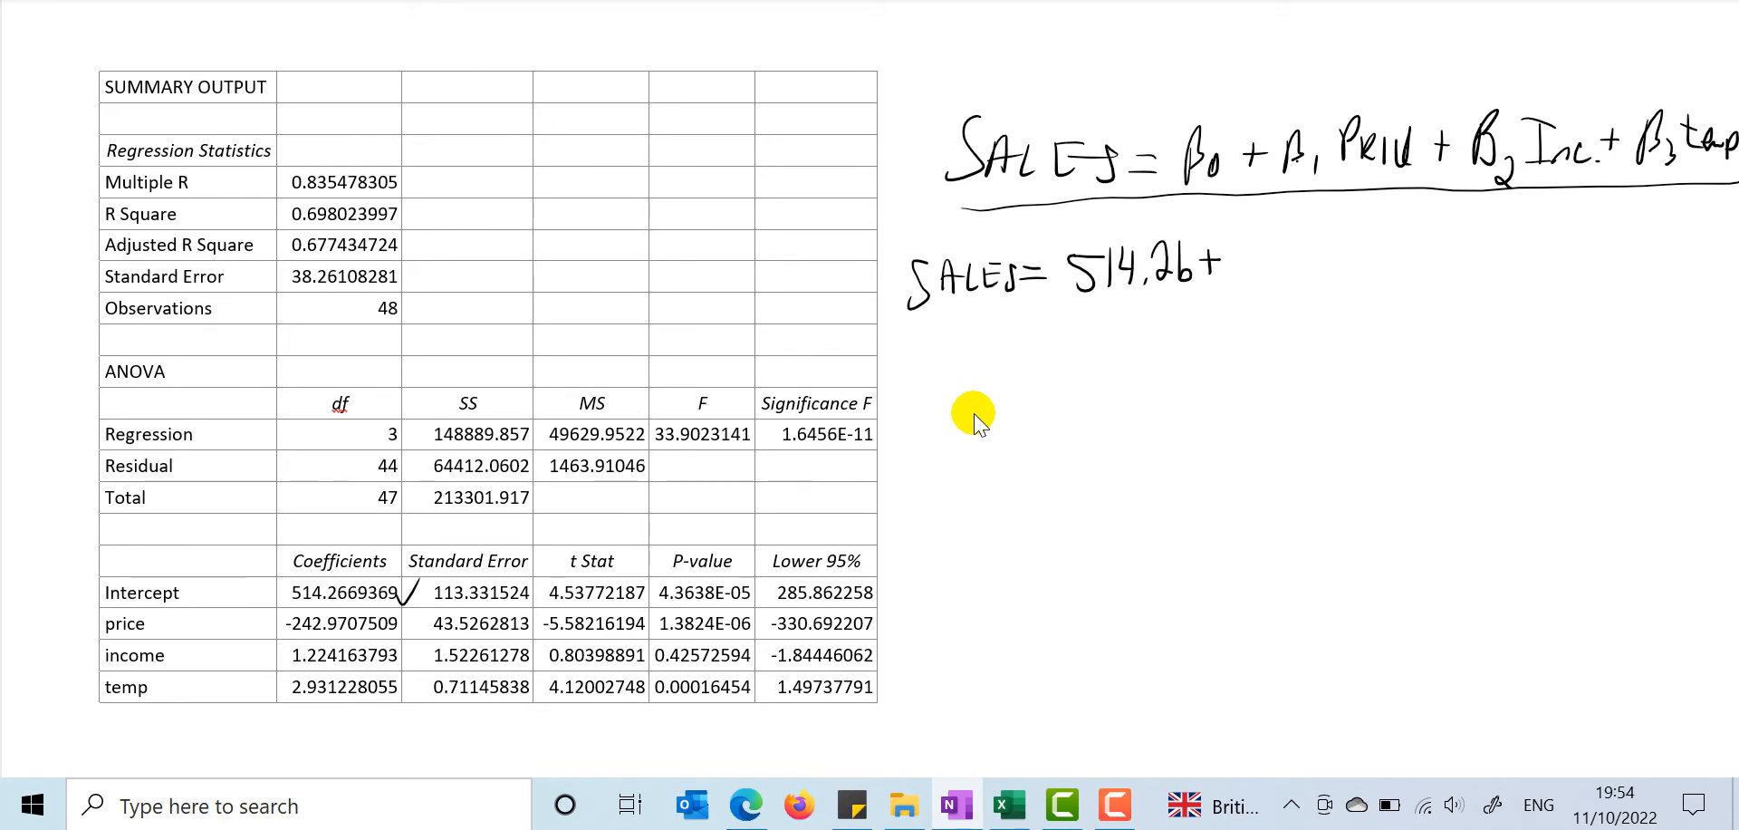
# Step: Underline the price coefficient in the table, change the plus after 514.26 to a minus, and handwrite 242.97 P
pyautogui.moveTo(291, 632); pyautogui.dragTo(326, 634)
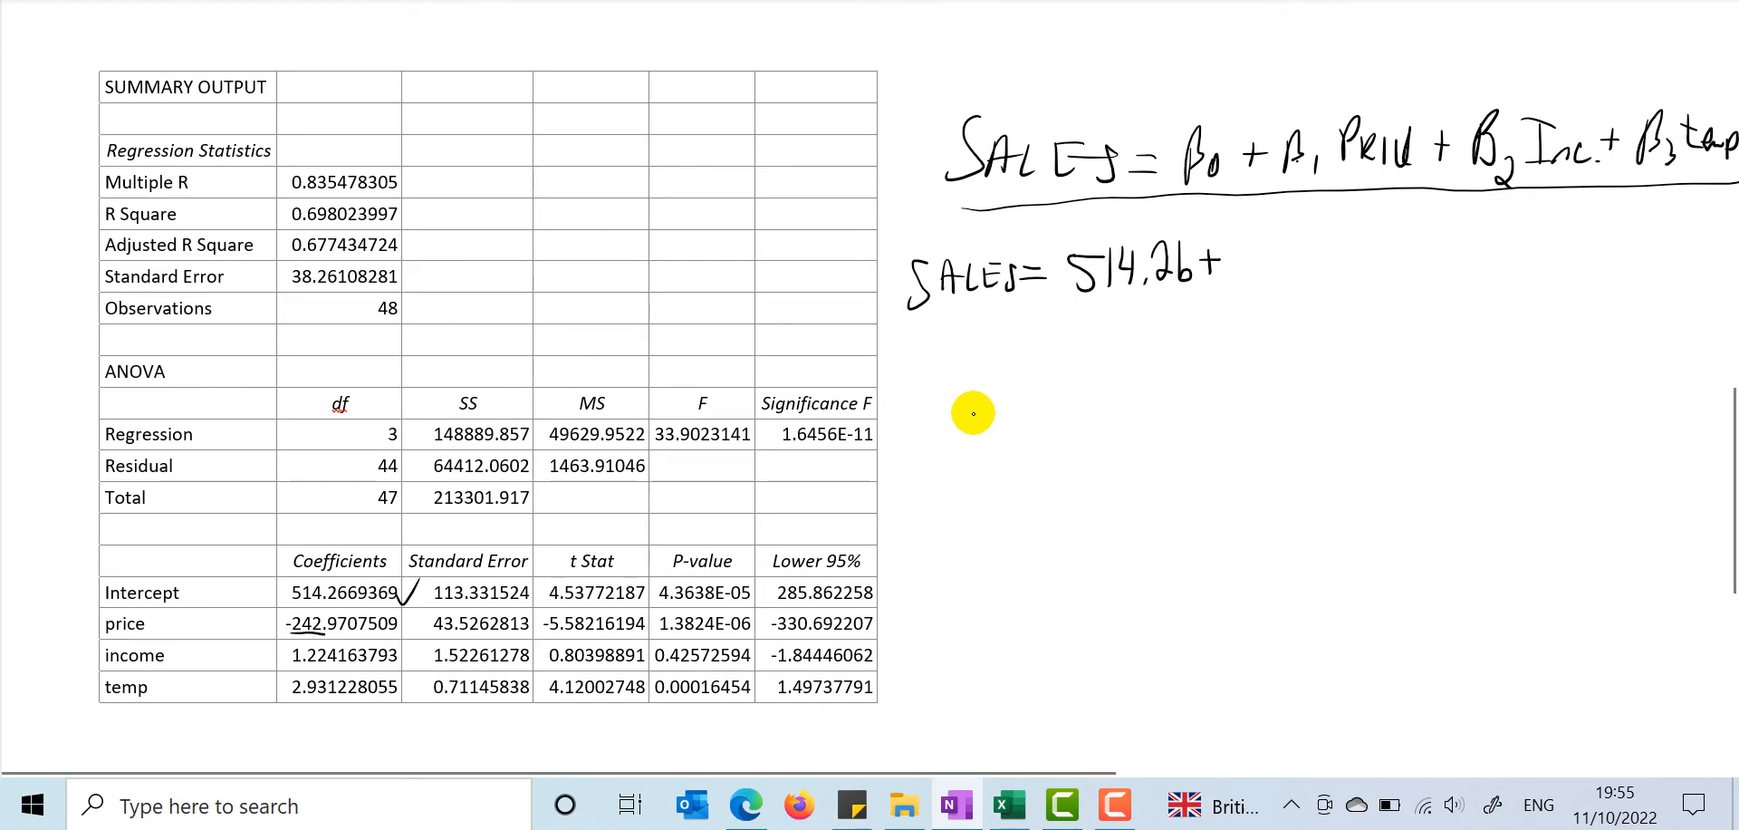
pyautogui.scroll(-1, 974, 413)
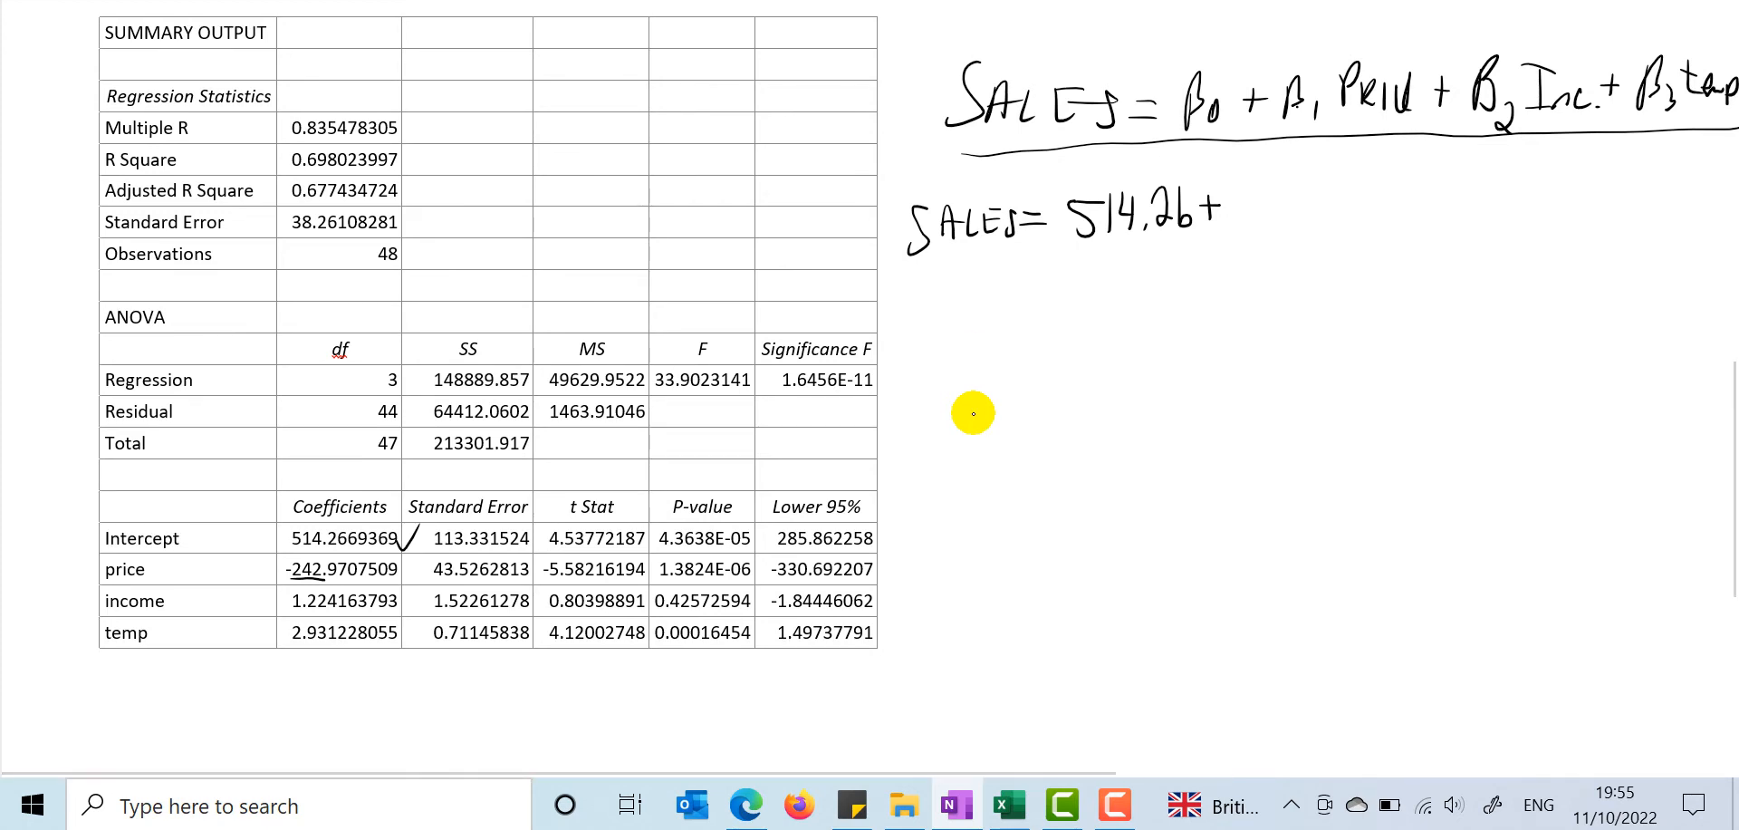
pyautogui.scroll(1, 973, 414)
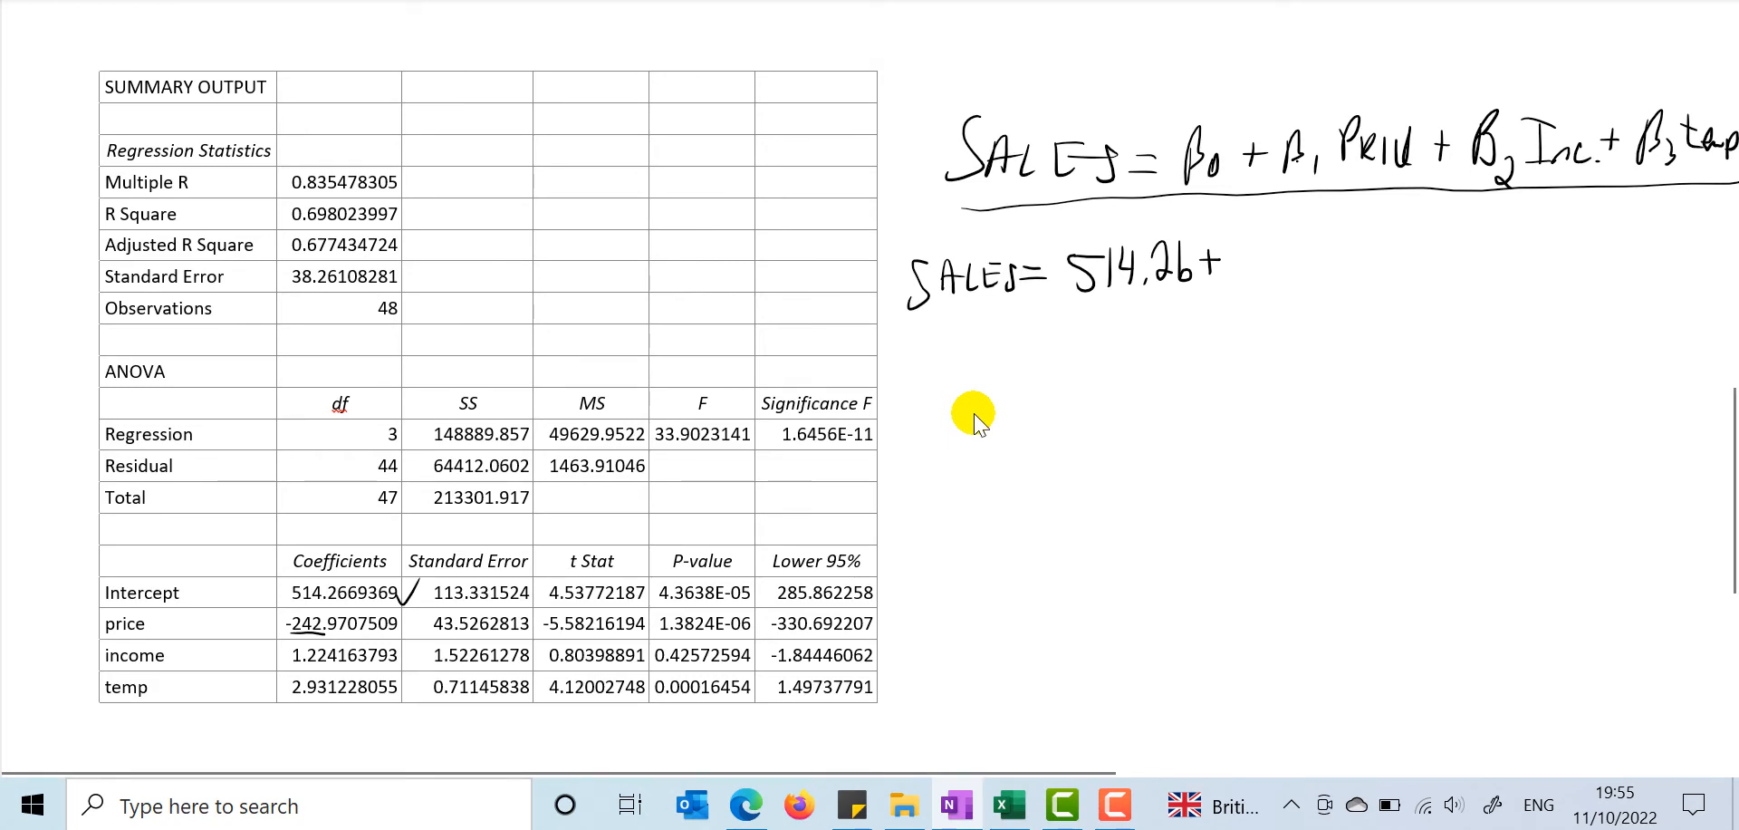
pyautogui.hotkey('ctrl', 'z')
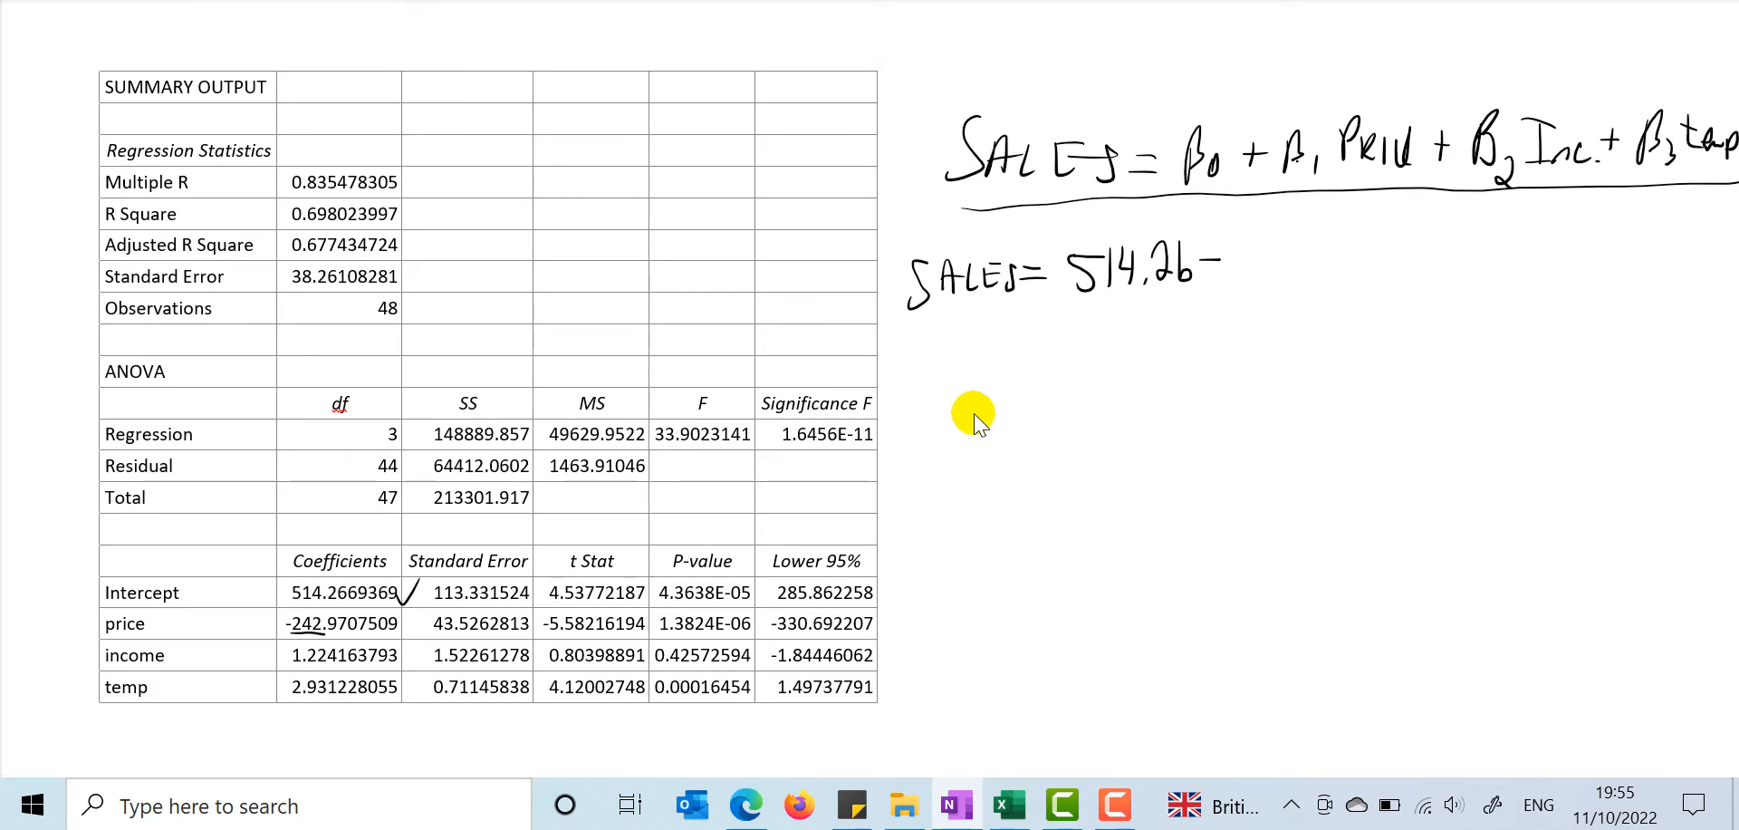
pyautogui.moveTo(1233, 246)
pyautogui.mouseDown()
pyautogui.moveTo(1260, 279)
pyautogui.moveTo(1284, 258)
pyautogui.mouseUp()
pyautogui.moveTo(1280, 242)
pyautogui.mouseDown()
pyautogui.moveTo(1279, 279)
pyautogui.moveTo(1306, 274)
pyautogui.mouseUp()
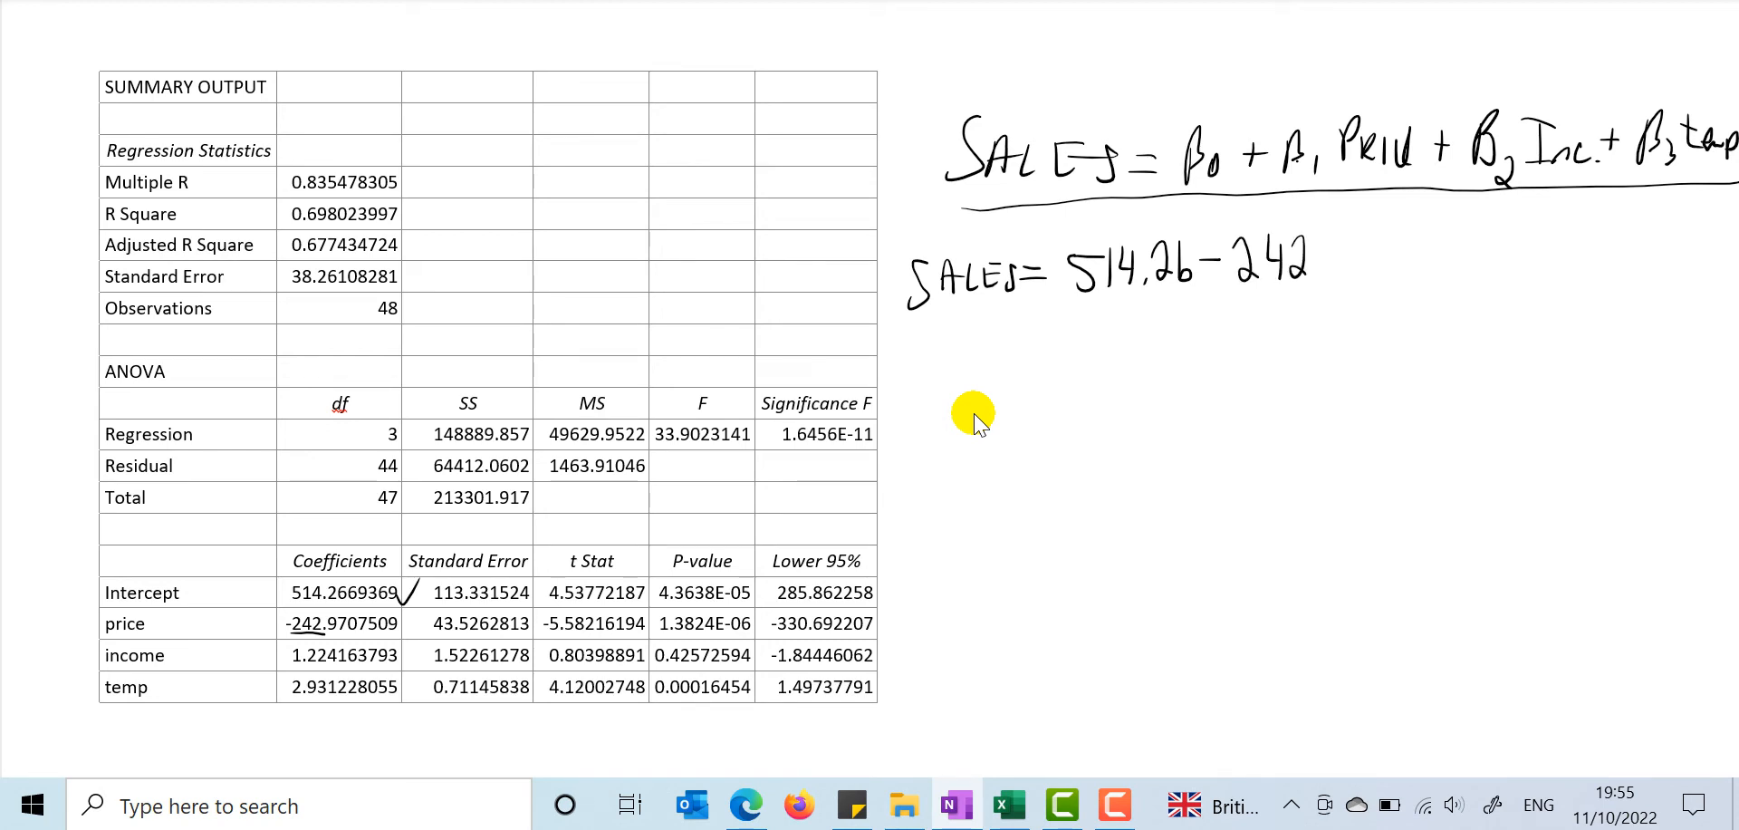
pyautogui.moveTo(1332, 239)
pyautogui.mouseDown()
pyautogui.moveTo(1324, 264)
pyautogui.moveTo(1351, 274)
pyautogui.mouseUp()
pyautogui.moveTo(1337, 256); pyautogui.dragTo(1375, 247)
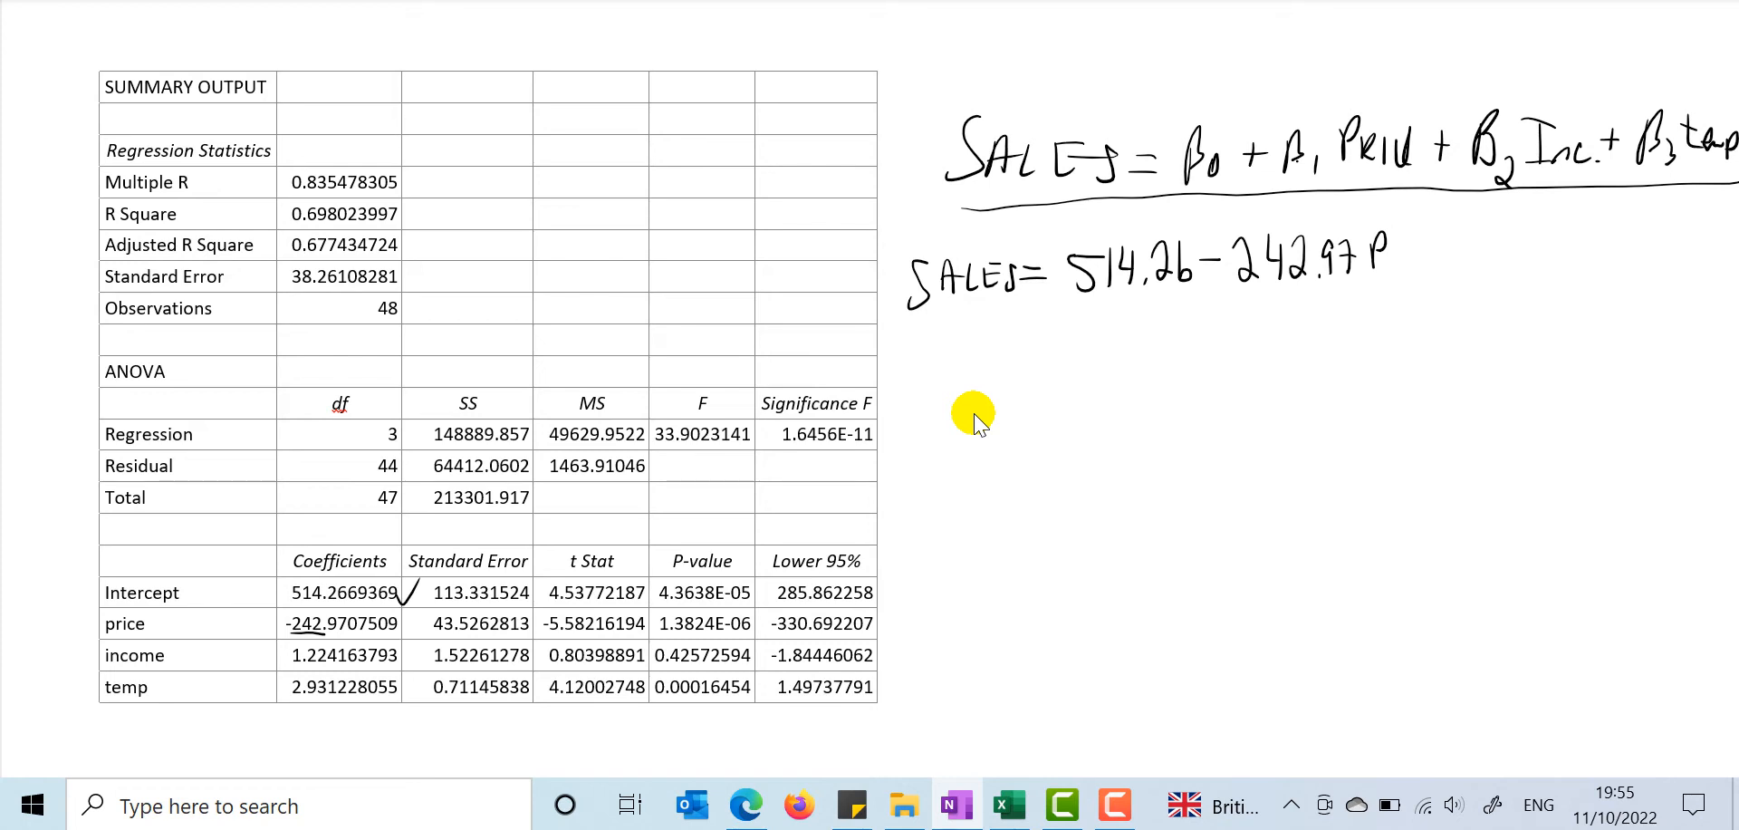
# Step: Finish the estimated equation by handwriting + 1.22 Inc. + 2.93 temp
pyautogui.moveTo(1397, 254); pyautogui.dragTo(1513, 271)
pyautogui.click(1446, 271)
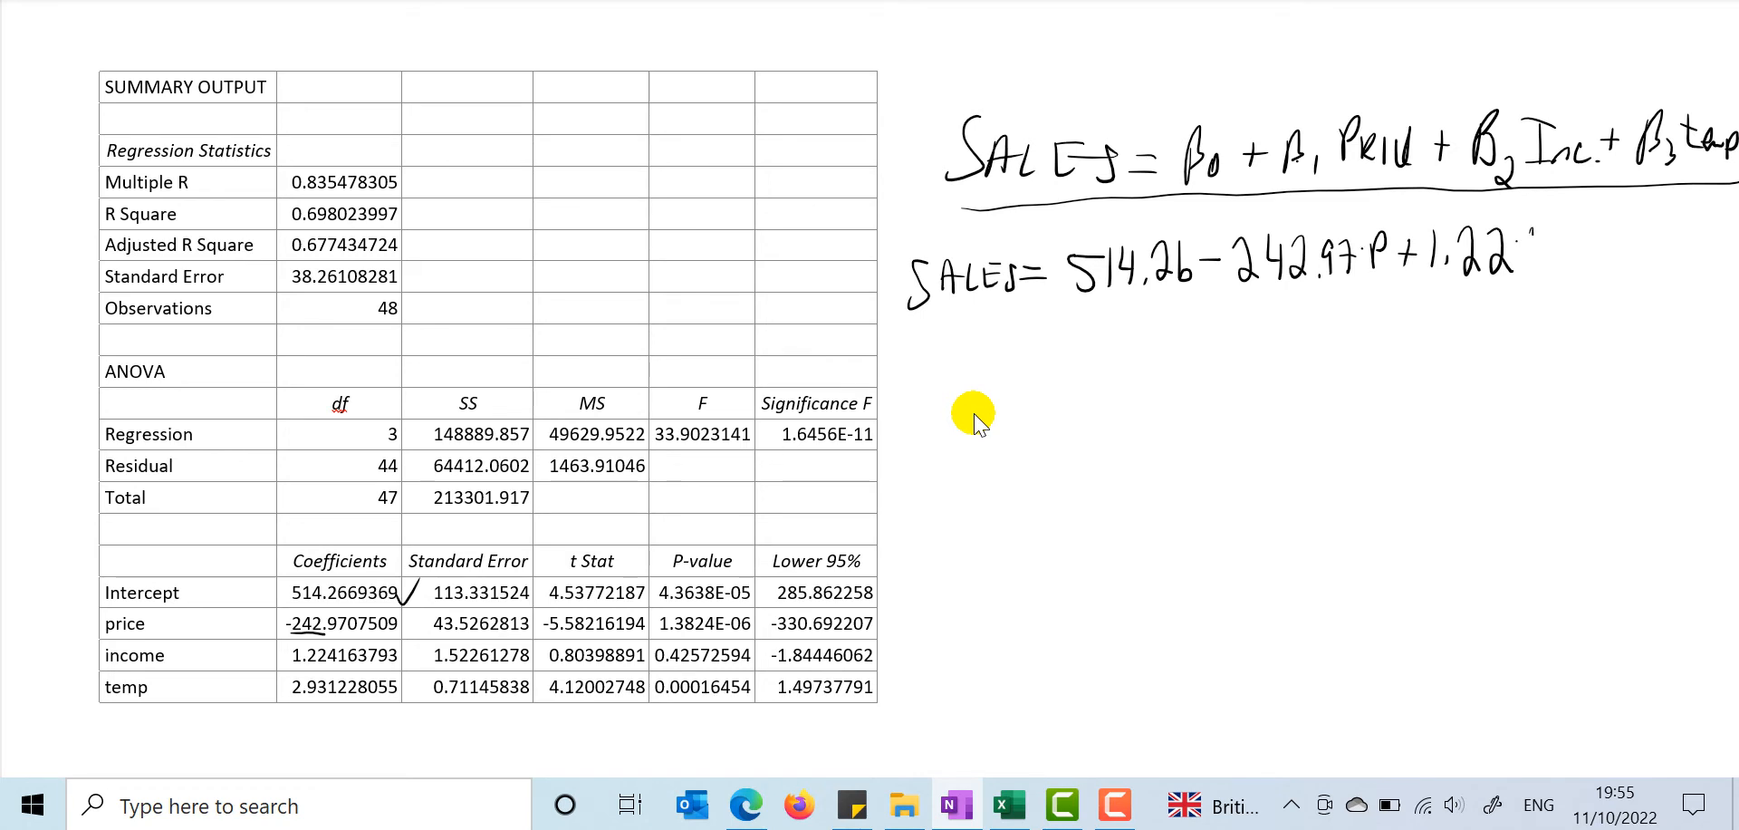
pyautogui.moveTo(1533, 234); pyautogui.dragTo(1532, 263)
pyautogui.moveTo(1525, 230)
pyautogui.mouseDown()
pyautogui.moveTo(1546, 225)
pyautogui.moveTo(1565, 261)
pyautogui.moveTo(1622, 240)
pyautogui.moveTo(1611, 256)
pyautogui.moveTo(1706, 254)
pyautogui.moveTo(1709, 226)
pyautogui.moveTo(1711, 252)
pyautogui.moveTo(1736, 246)
pyautogui.mouseUp()
pyautogui.click(1585, 260)
pyautogui.click(1650, 261)
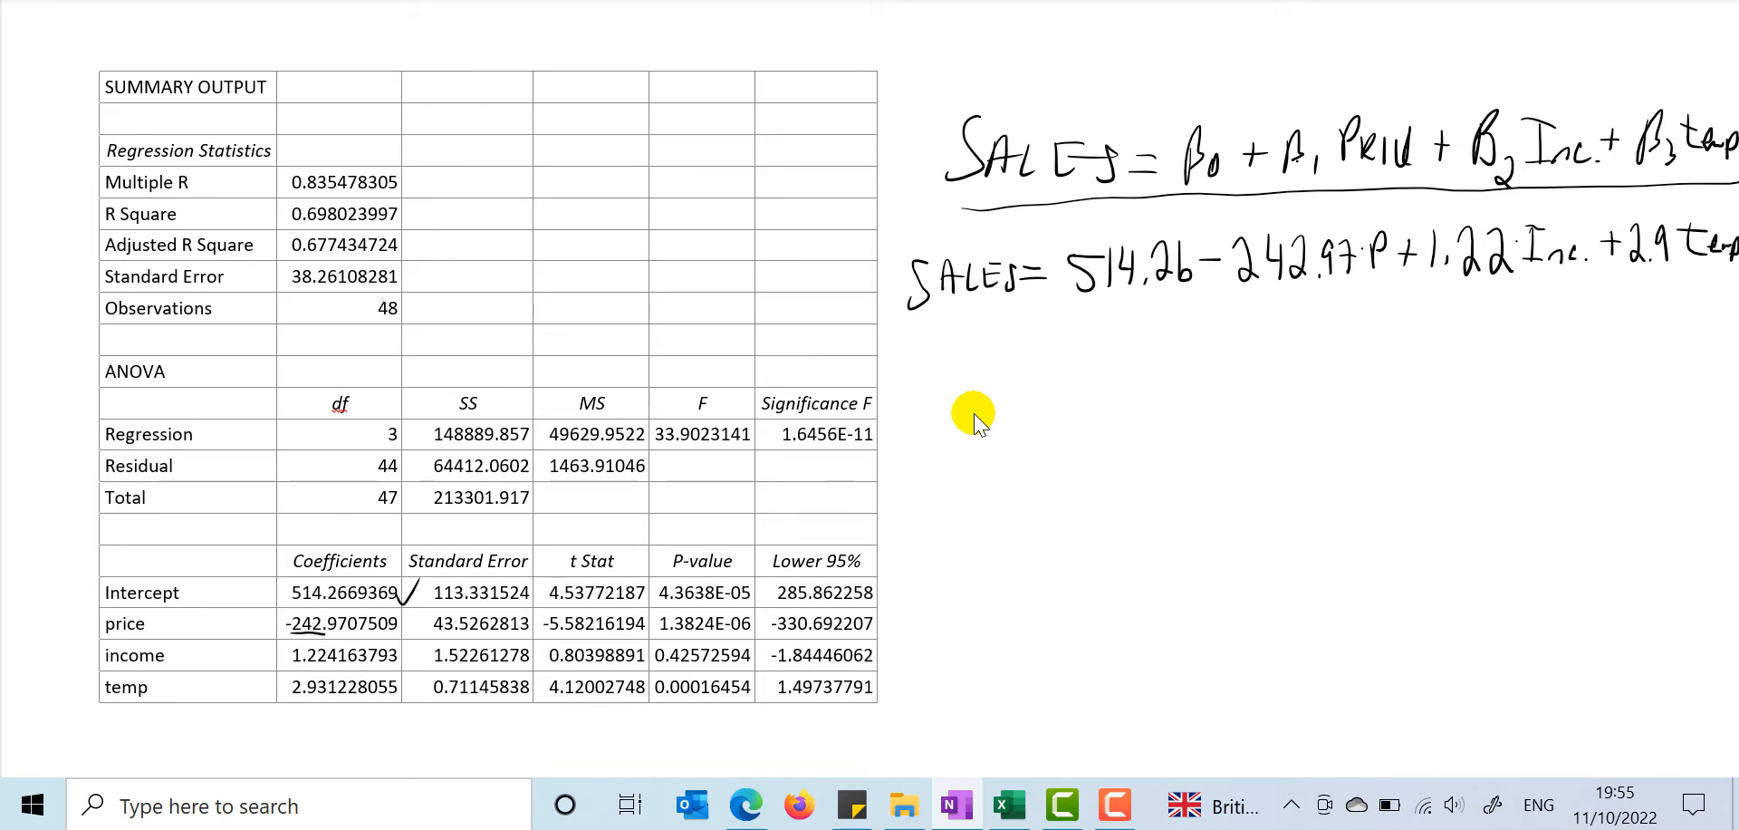
pyautogui.moveTo(1670, 228); pyautogui.dragTo(1668, 259)
pyautogui.moveTo(1671, 227); pyautogui.dragTo(1687, 224)
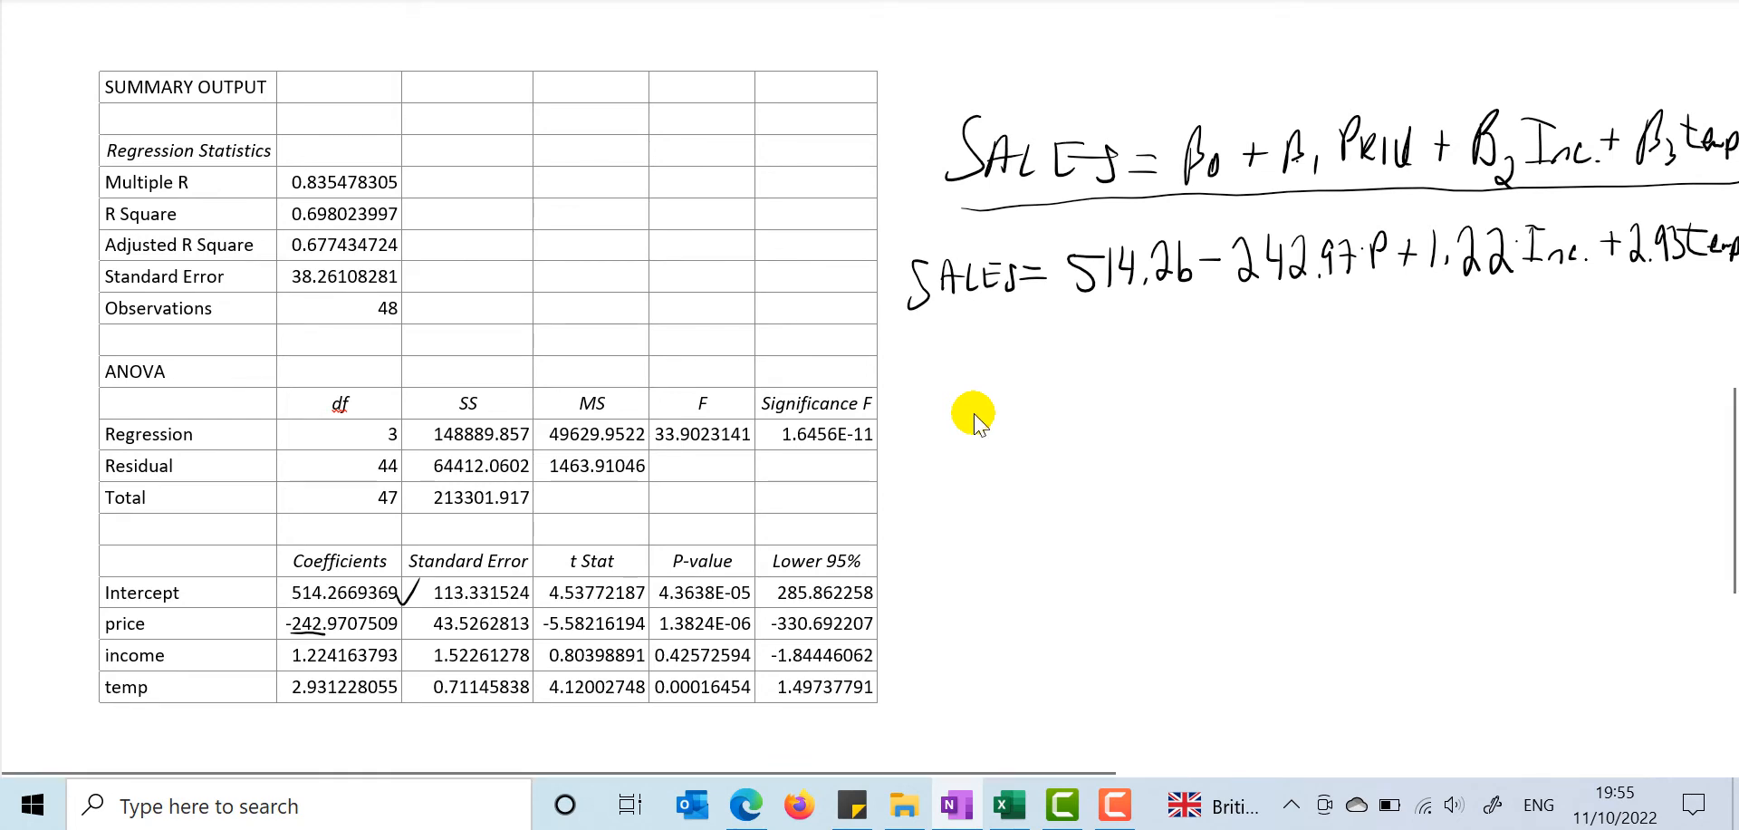
# Step: Highlight the coefficients −242.97, 1.22 and 2.93 in green in the estimated equation
pyautogui.moveTo(1205, 254)
pyautogui.mouseDown()
pyautogui.moveTo(1356, 252)
pyautogui.moveTo(1198, 275)
pyautogui.moveTo(1349, 277)
pyautogui.mouseUp()
pyautogui.moveTo(1422, 237)
pyautogui.mouseDown()
pyautogui.moveTo(1511, 241)
pyautogui.moveTo(1422, 263)
pyautogui.mouseUp()
pyautogui.moveTo(1623, 214)
pyautogui.mouseDown()
pyautogui.moveTo(1676, 253)
pyautogui.moveTo(1650, 270)
pyautogui.moveTo(1621, 243)
pyautogui.moveTo(1620, 272)
pyautogui.mouseUp()
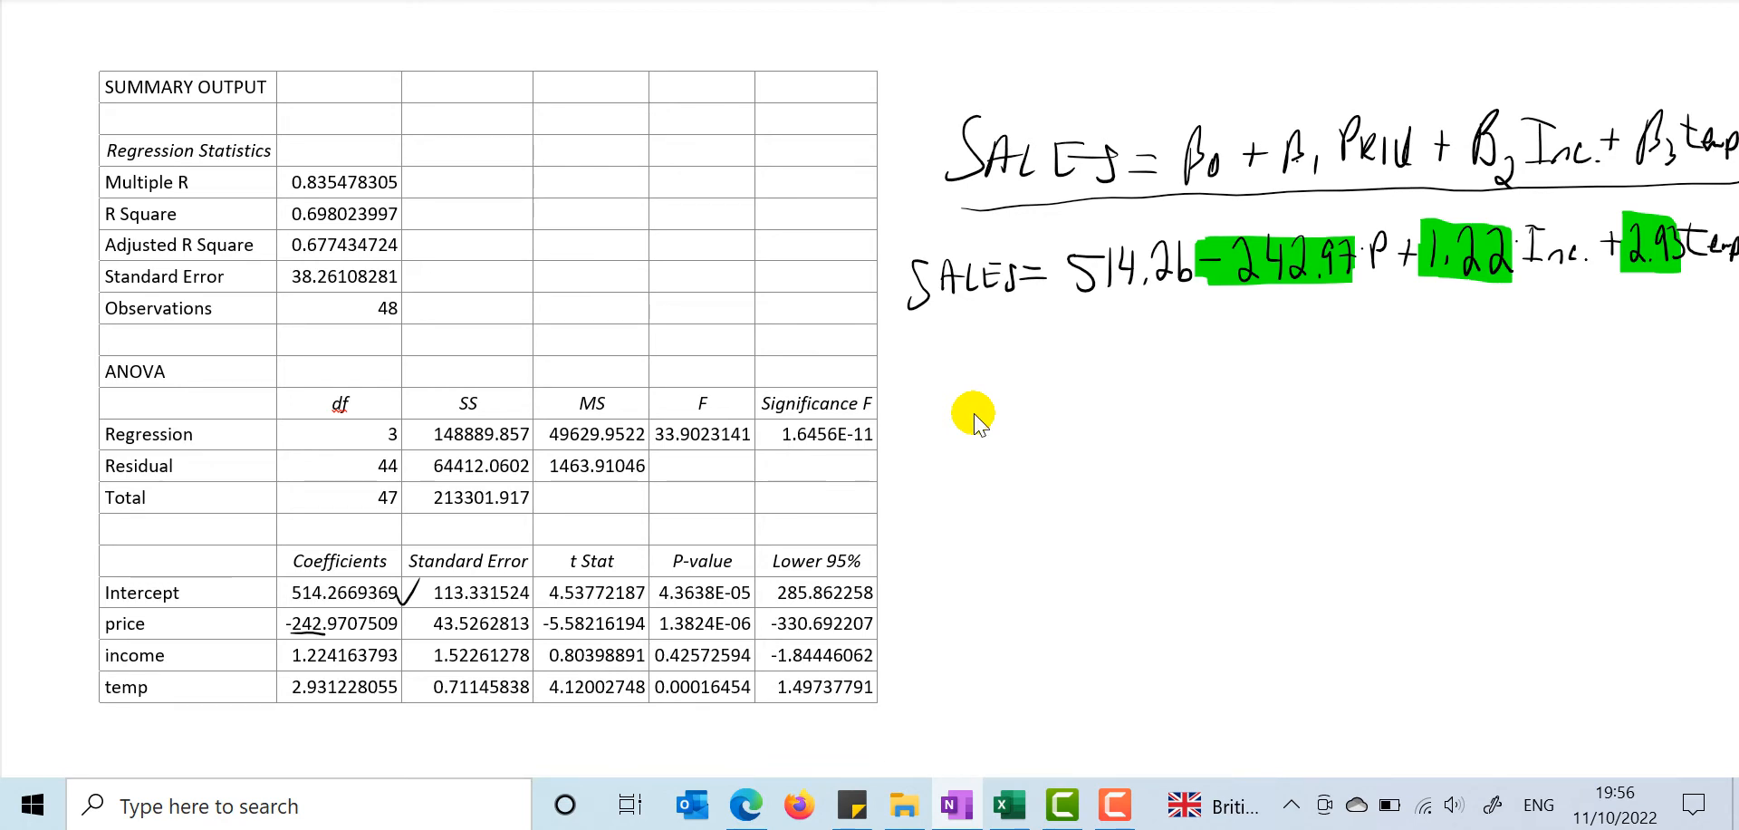
# Step: Draw an arrow under 242.97 and circle the price coefficient in the earlier simple regression table for comparison
pyautogui.moveTo(1292, 337)
pyautogui.mouseDown()
pyautogui.moveTo(1290, 292)
pyautogui.moveTo(1305, 306)
pyautogui.mouseUp()
pyautogui.scroll(7, 974, 417)
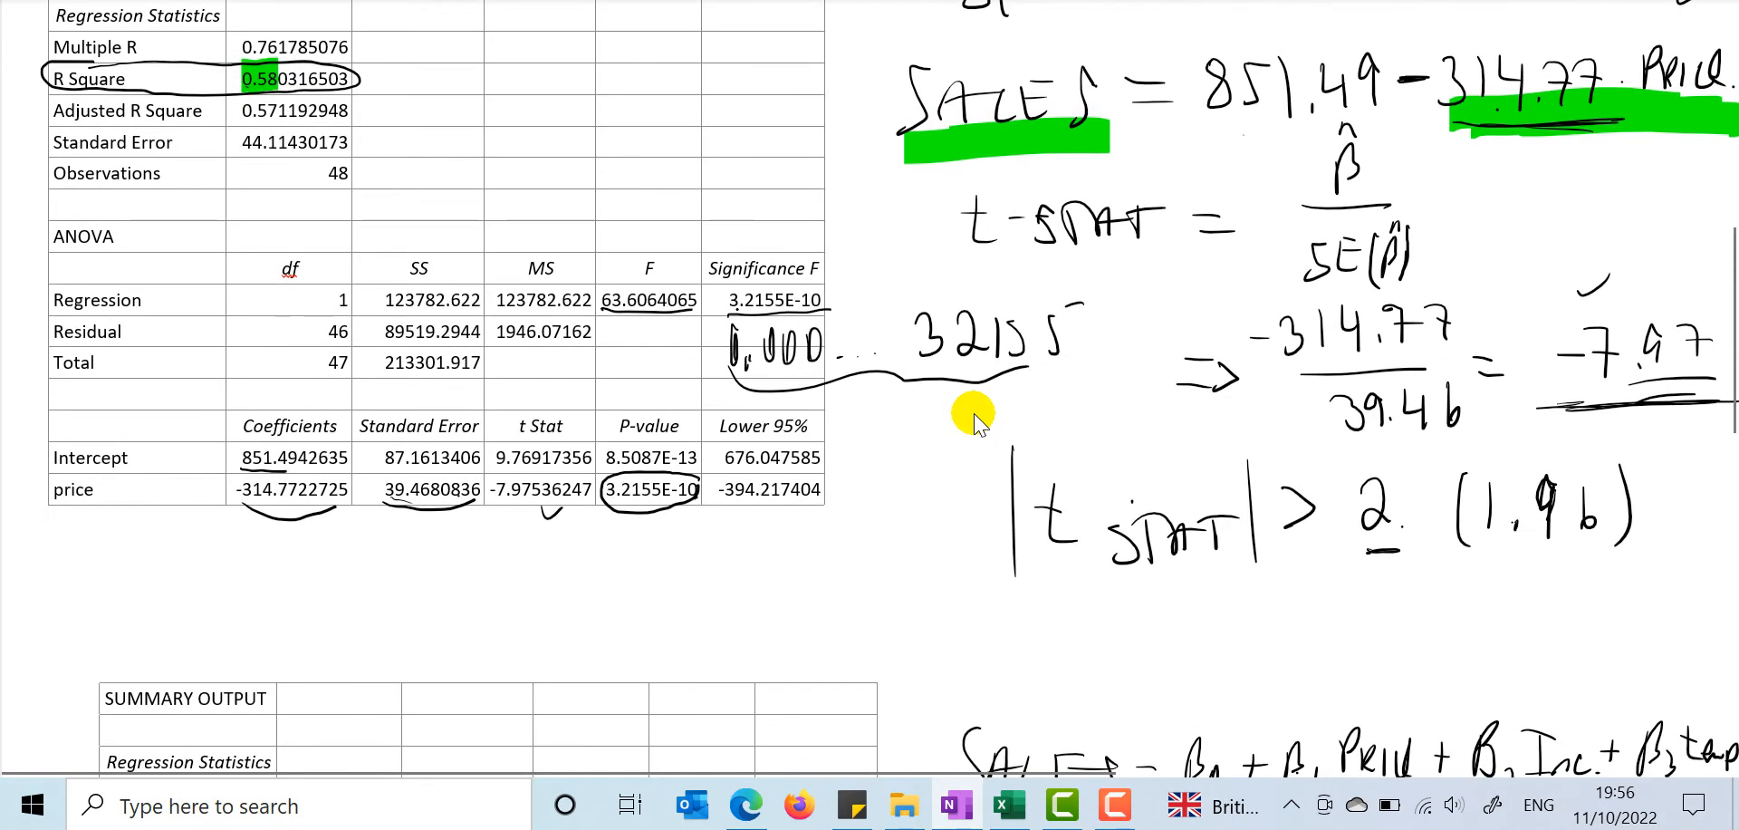
pyautogui.moveTo(352, 480)
pyautogui.mouseDown()
pyautogui.moveTo(250, 471)
pyautogui.moveTo(241, 509)
pyautogui.moveTo(335, 503)
pyautogui.moveTo(346, 482)
pyautogui.moveTo(270, 471)
pyautogui.mouseUp()
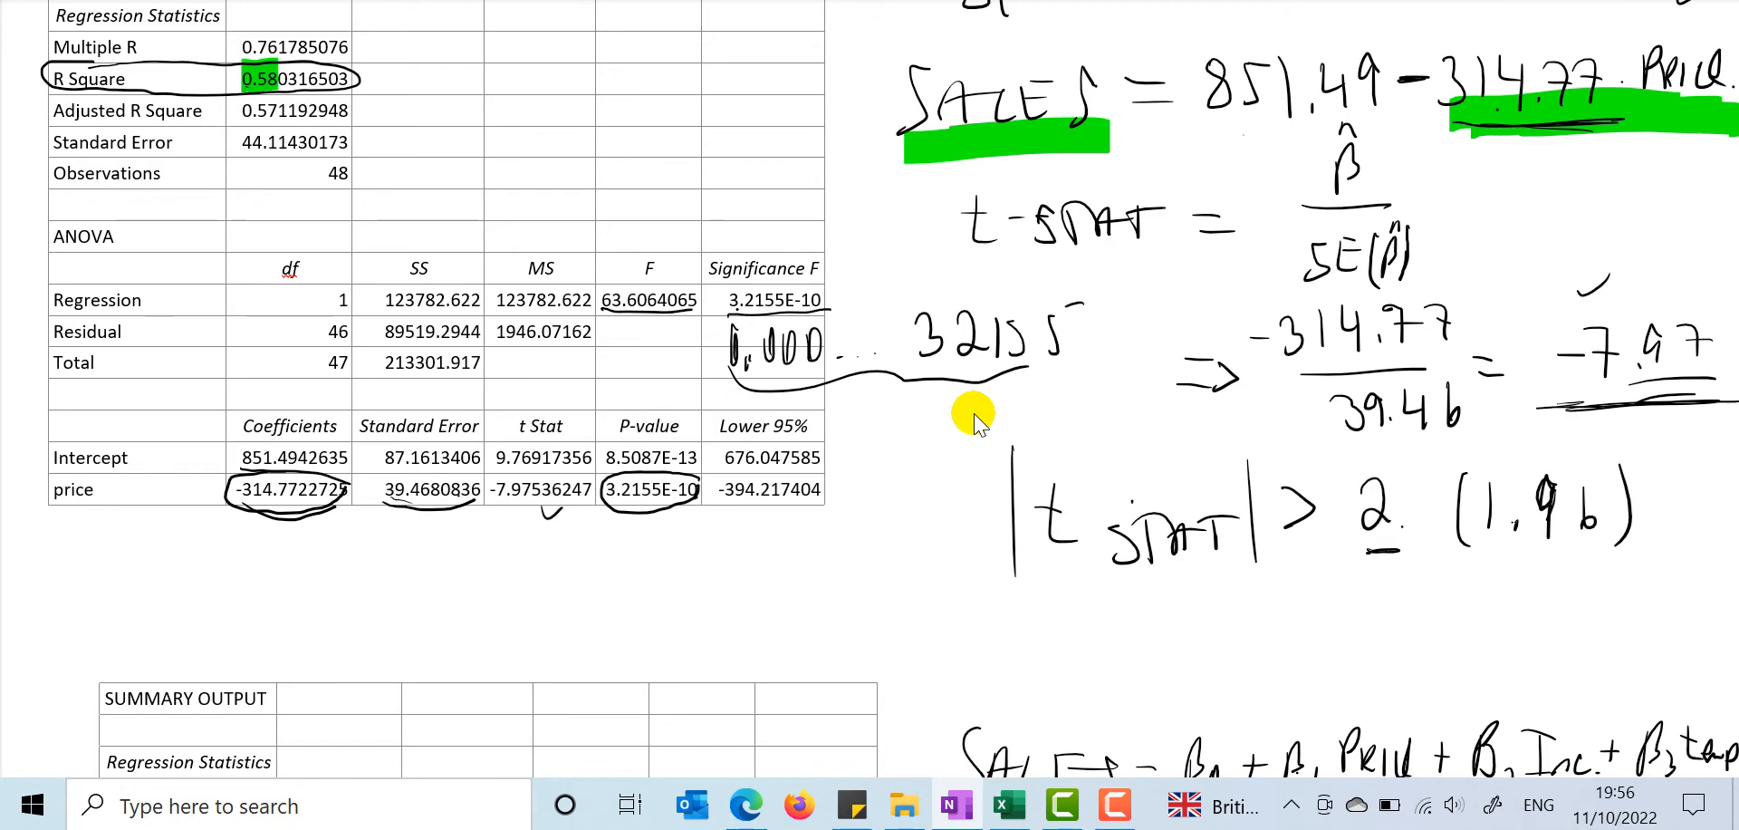
pyautogui.scroll(-8, 973, 416)
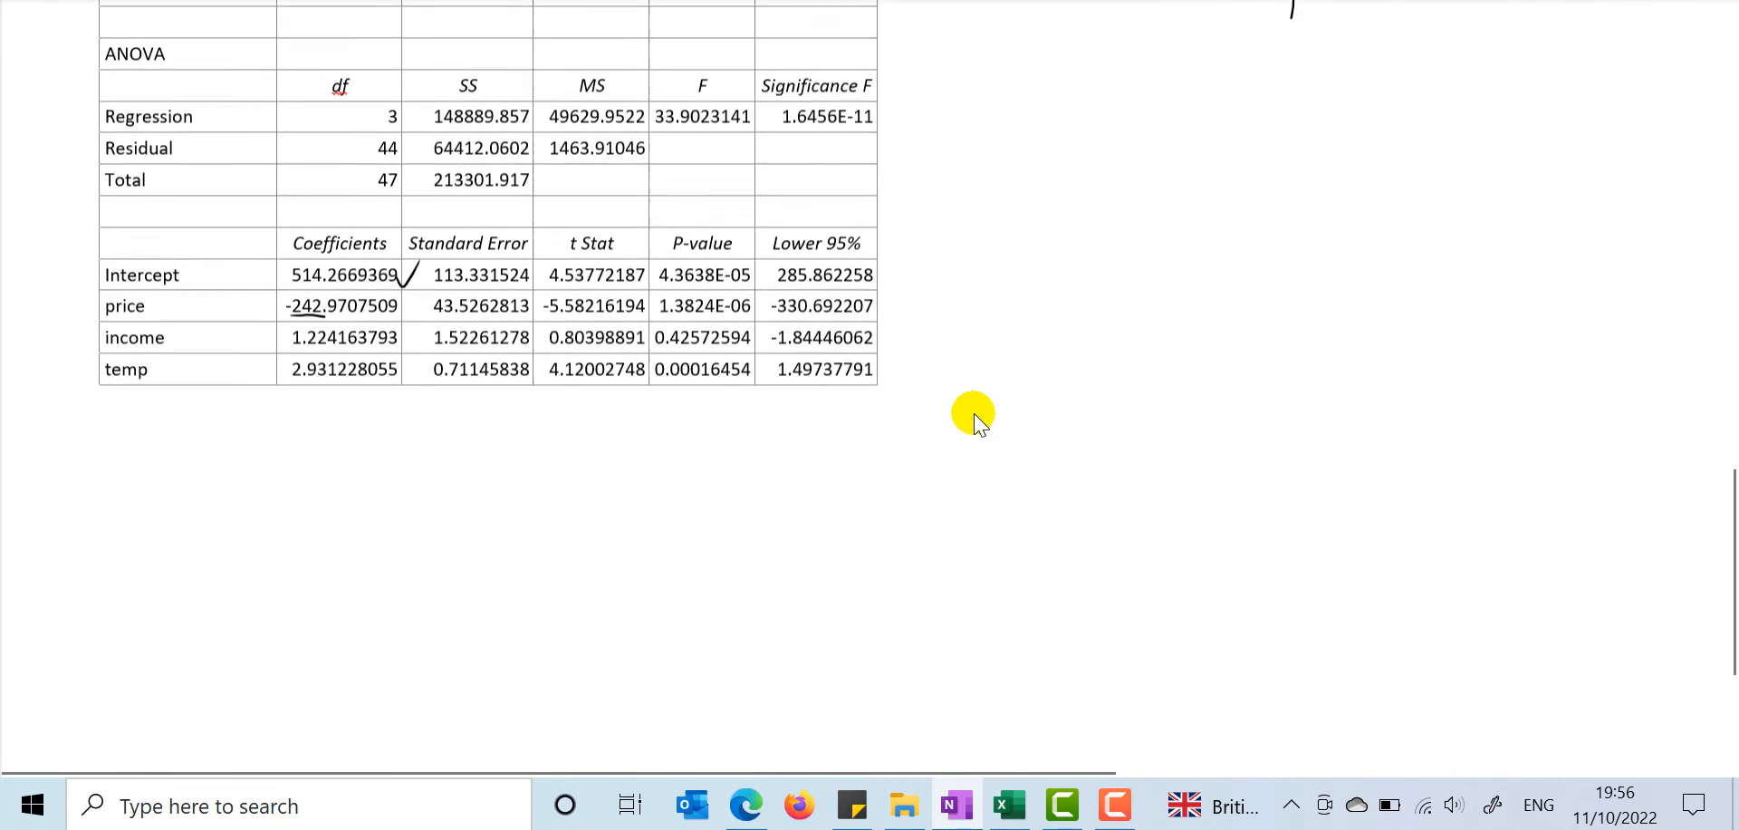
pyautogui.scroll(1, 976, 419)
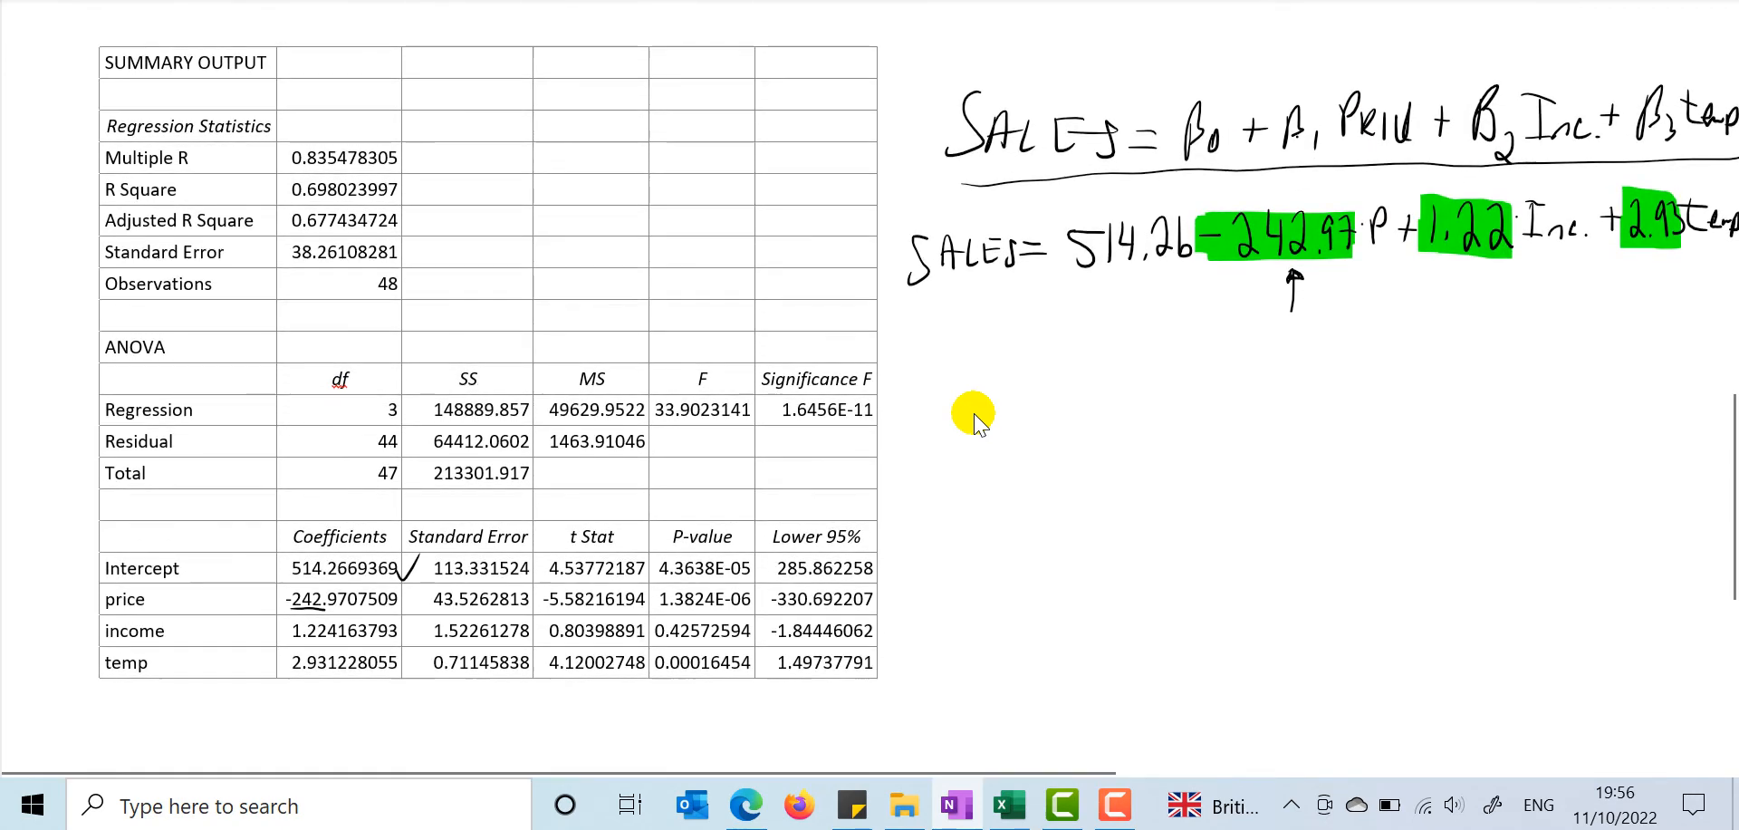
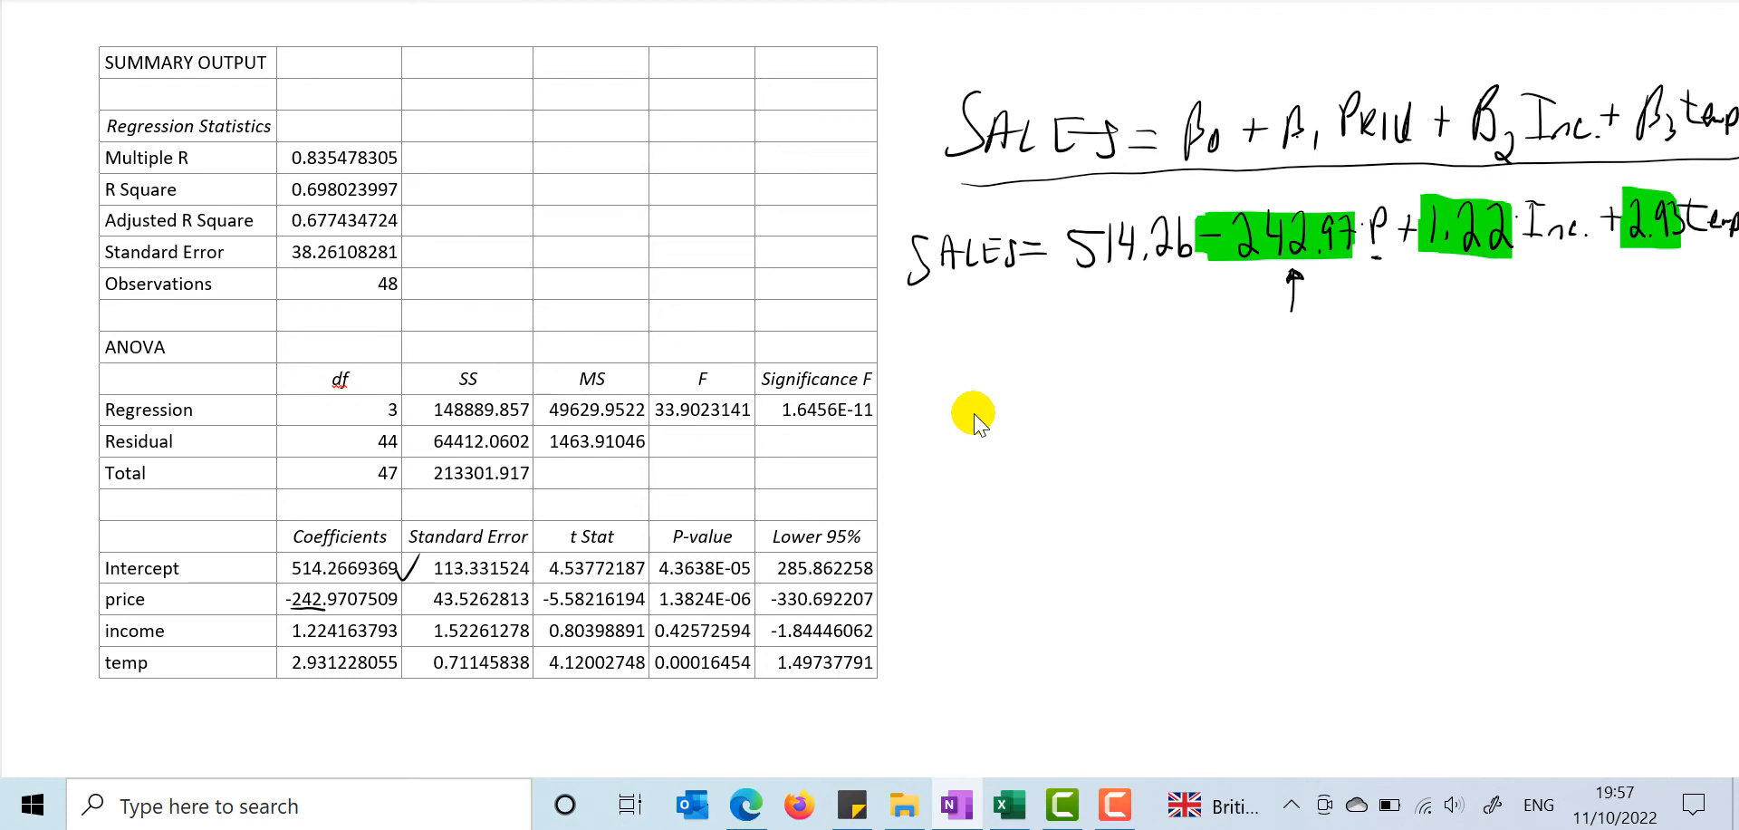
# Step: Underline 242.97, 1.22, 2.93 and temp in the estimated sales equation
pyautogui.moveTo(1237, 266); pyautogui.dragTo(1353, 261)
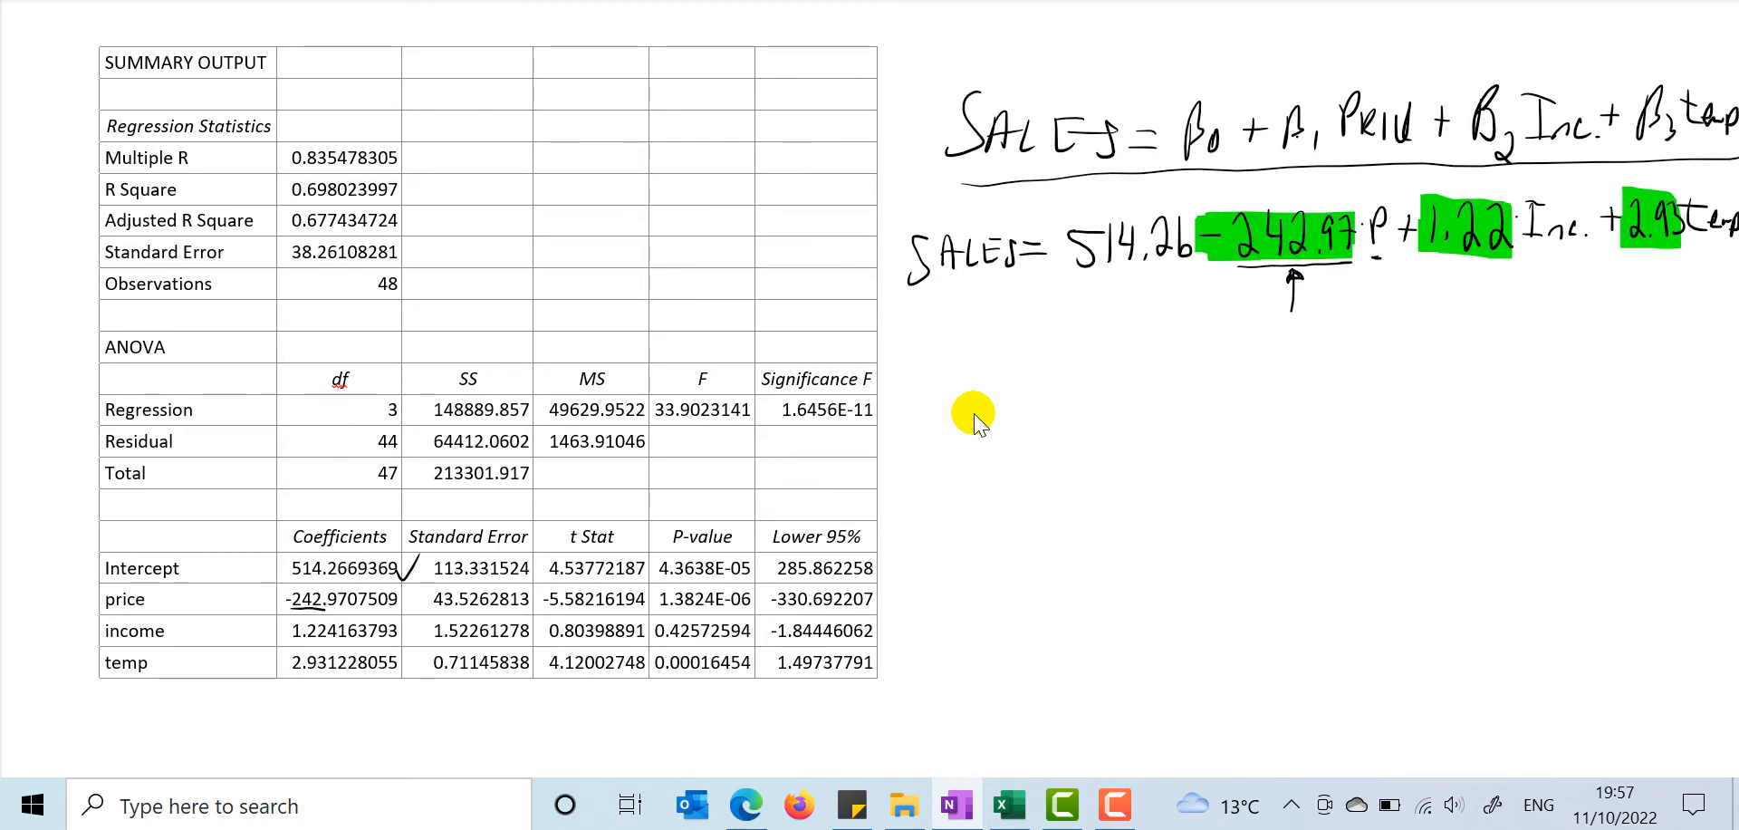
pyautogui.moveTo(1425, 263); pyautogui.dragTo(1504, 266)
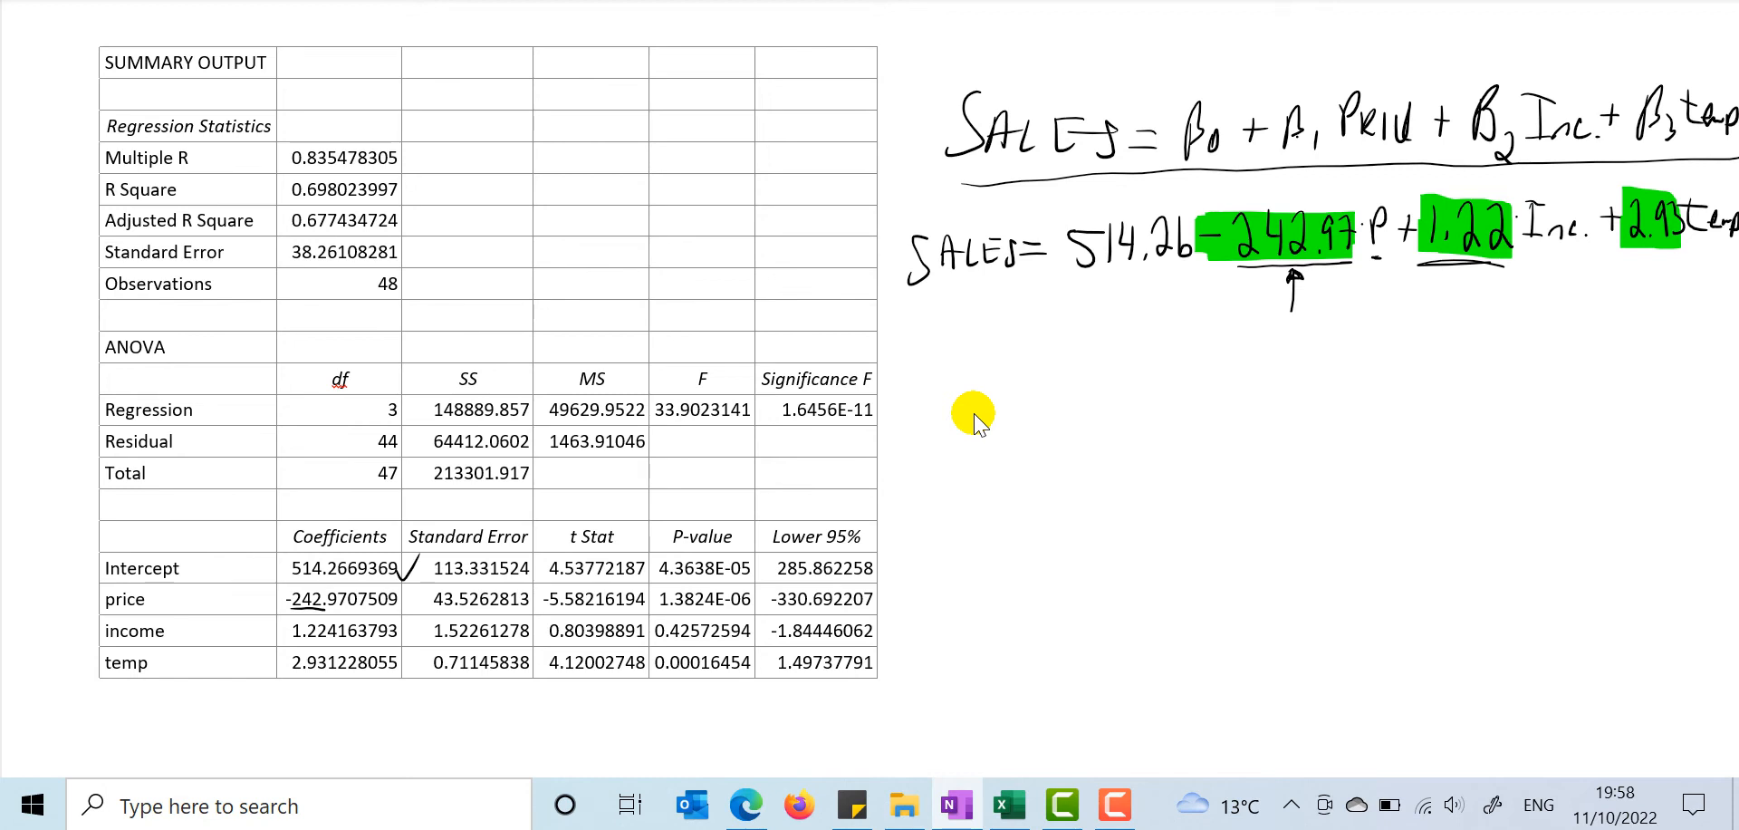
pyautogui.moveTo(1701, 249); pyautogui.dragTo(1738, 250)
pyautogui.moveTo(1634, 257); pyautogui.dragTo(1690, 256)
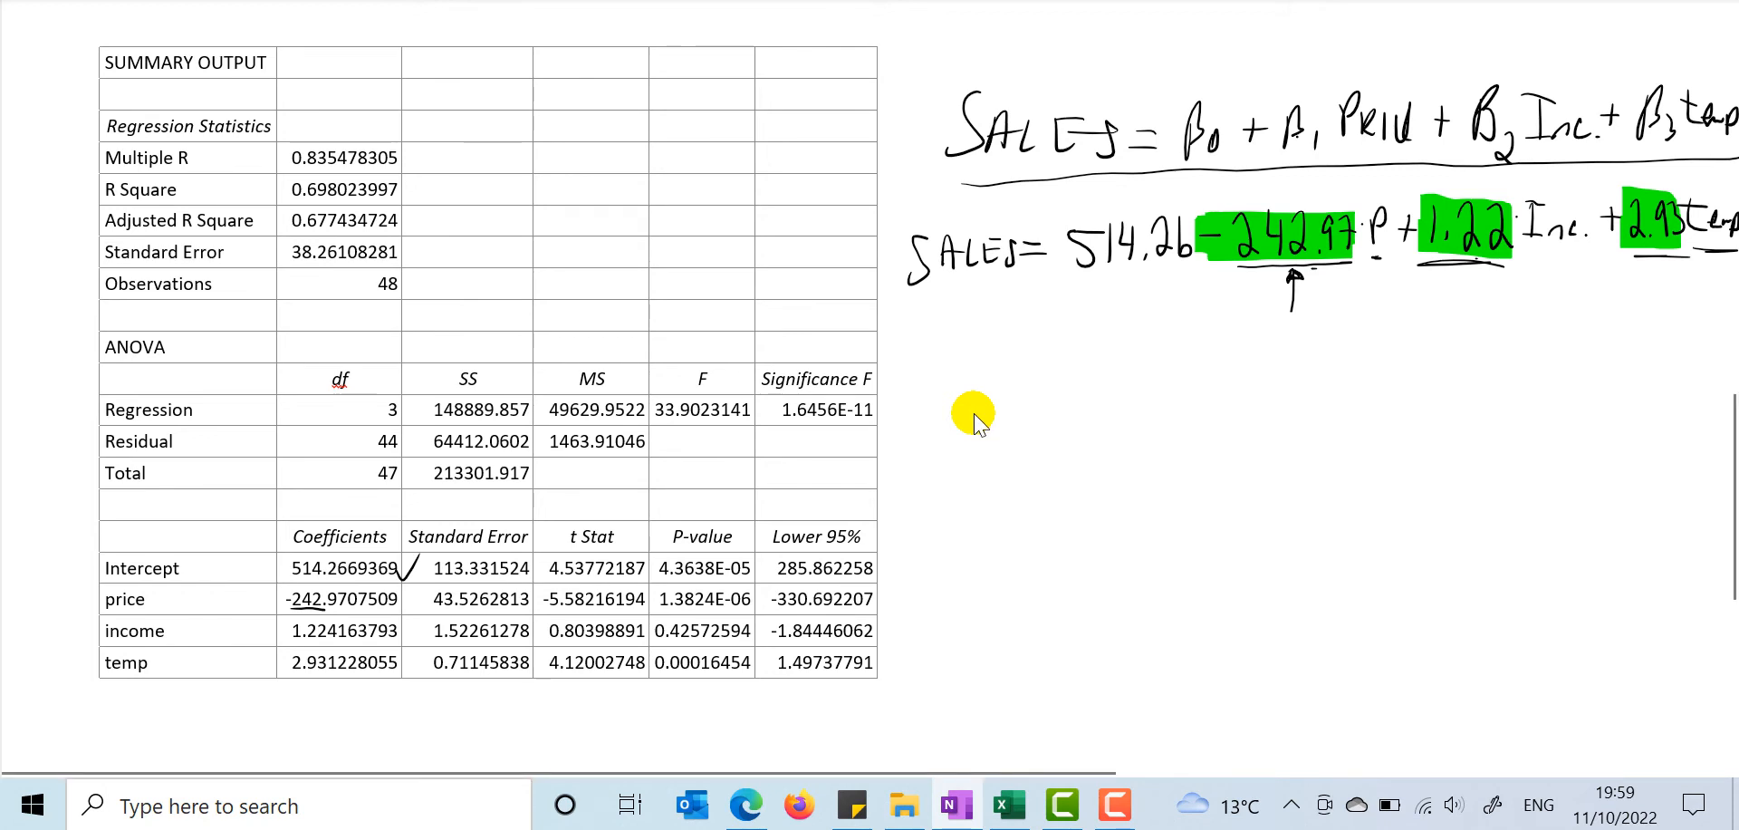
# Step: Remove the tick and underline from the Coefficients column, and draw a temporary box around the t Stat values
pyautogui.hotkey('ctrl', 'z')
pyautogui.hotkey('ctrl', 'z')
pyautogui.moveTo(639, 549)
pyautogui.mouseDown()
pyautogui.moveTo(540, 552)
pyautogui.moveTo(544, 670)
pyautogui.moveTo(625, 681)
pyautogui.moveTo(645, 638)
pyautogui.moveTo(644, 543)
pyautogui.mouseUp()
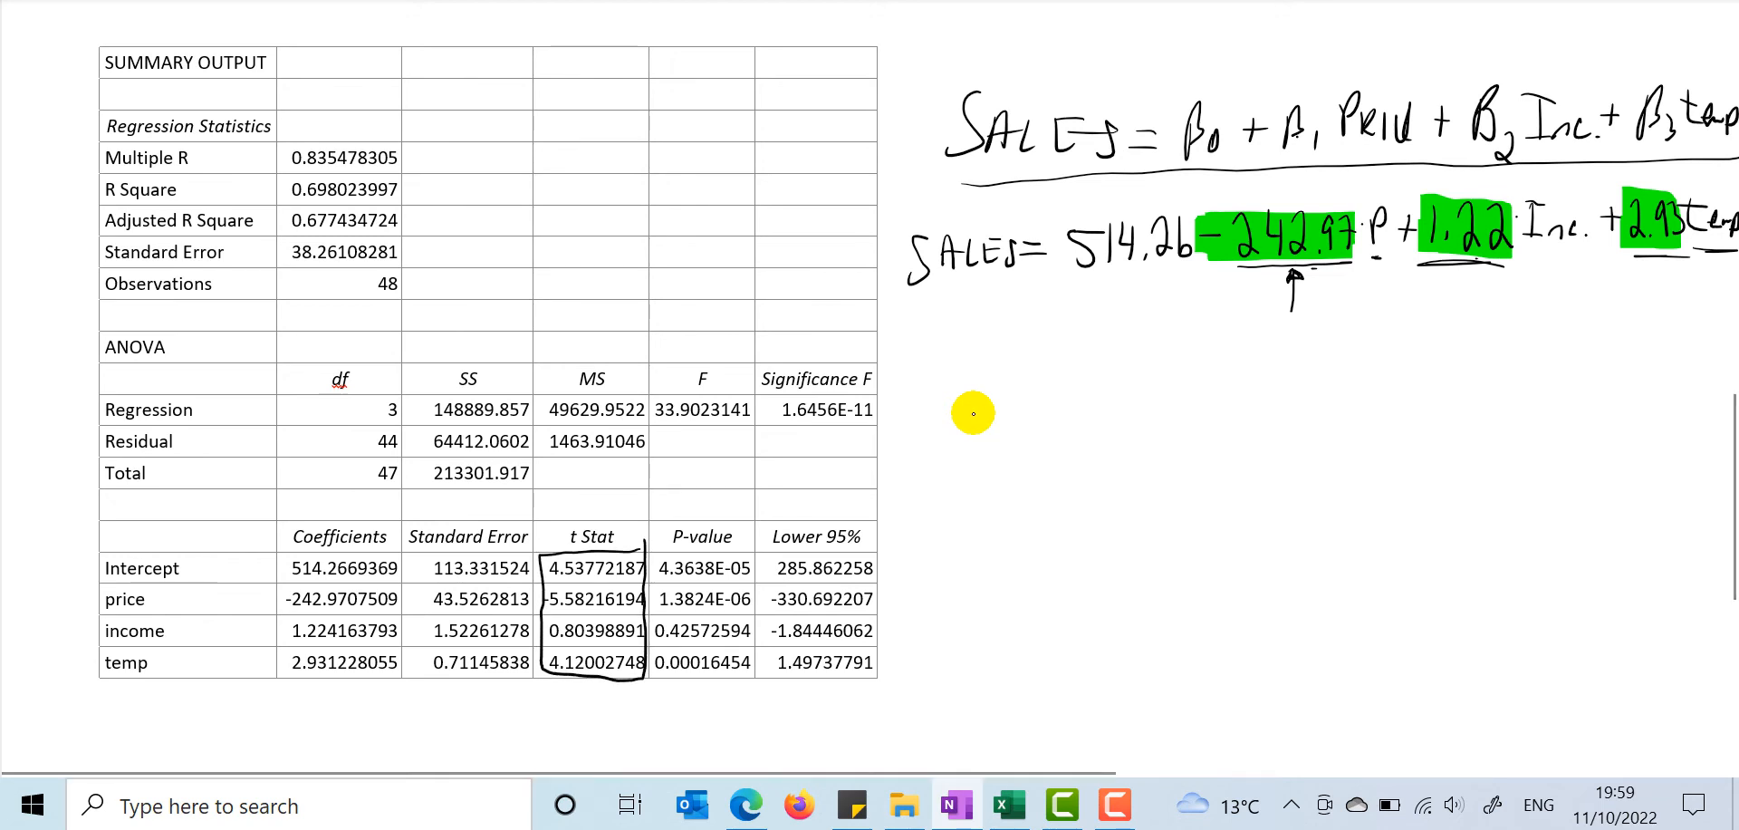
pyautogui.click(645, 602)
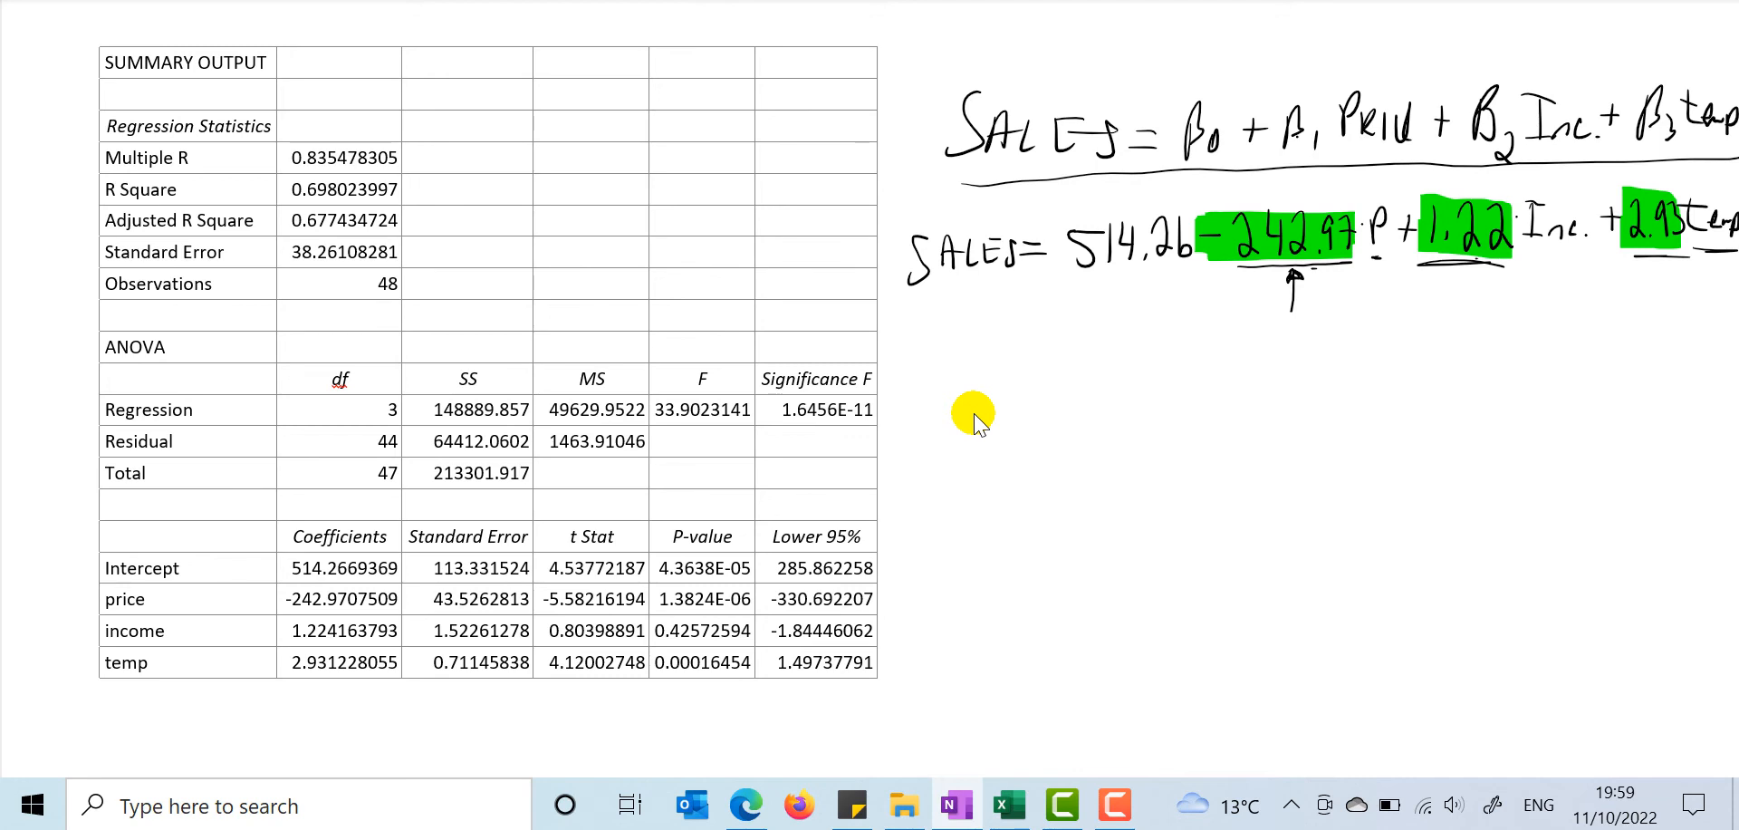
# Step: Underline the price row's t Stat value in the multiple regression table
pyautogui.moveTo(542, 615); pyautogui.dragTo(592, 621)
pyautogui.hotkey('ctrl', 'z')
pyautogui.moveTo(550, 610); pyautogui.dragTo(589, 613)
# Step: Handwrite the significance rule |t STAT| ≥ 2 below the estimated equation
pyautogui.moveTo(1012, 351); pyautogui.dragTo(1048, 427)
pyautogui.moveTo(1074, 396)
pyautogui.mouseDown()
pyautogui.moveTo(1075, 416)
pyautogui.moveTo(1100, 413)
pyautogui.moveTo(1130, 388)
pyautogui.moveTo(1120, 413)
pyautogui.mouseUp()
pyautogui.moveTo(1161, 341); pyautogui.dragTo(1165, 426)
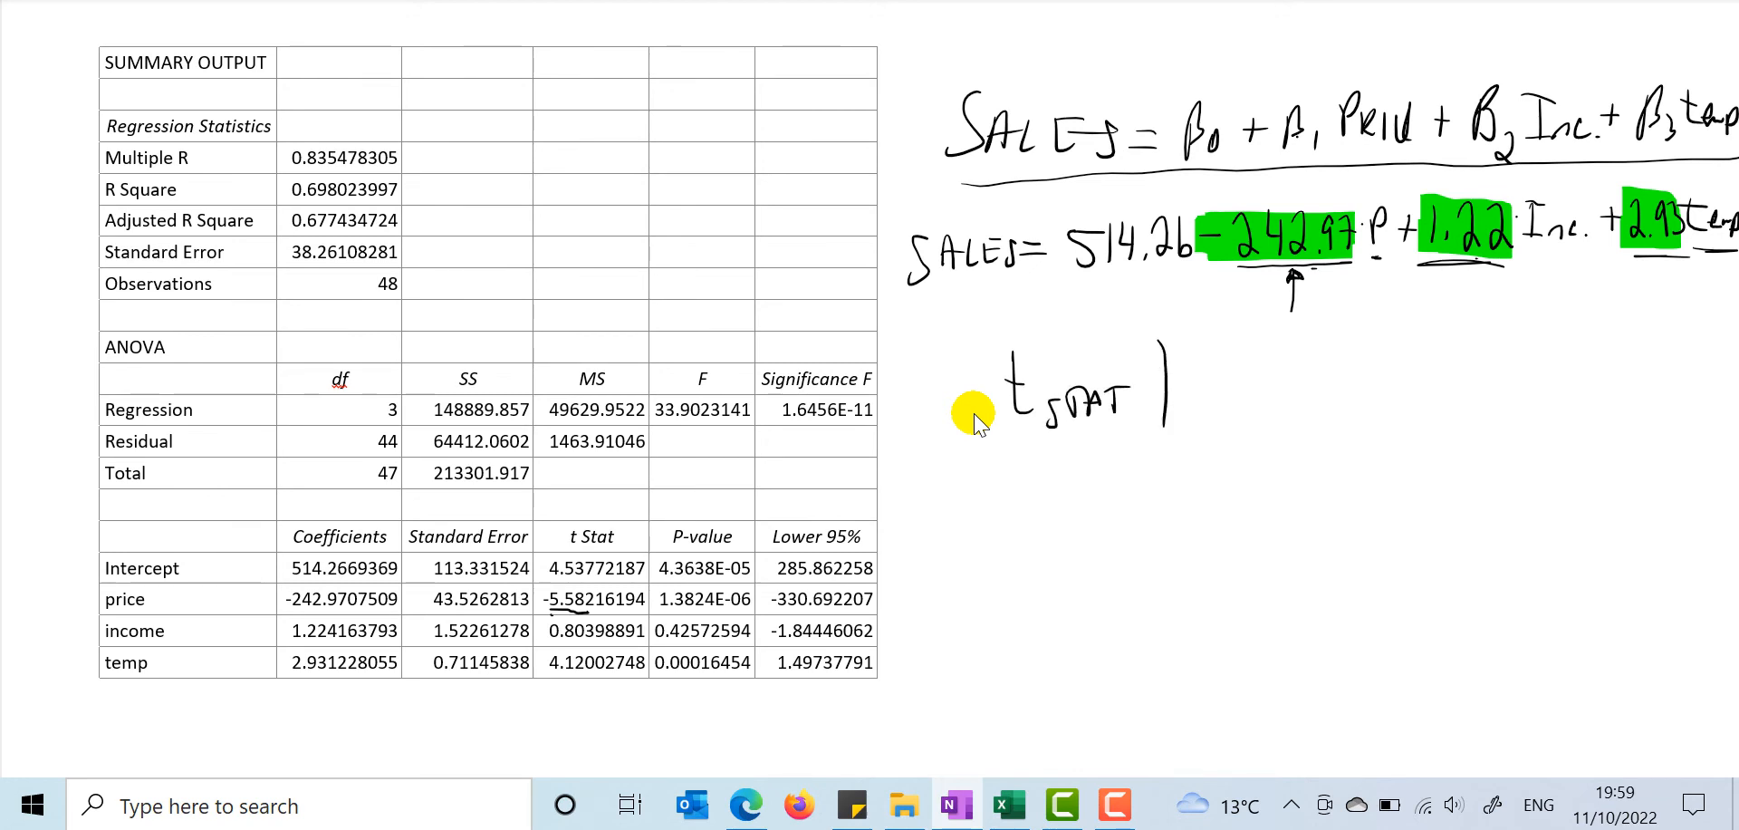
pyautogui.moveTo(995, 344); pyautogui.dragTo(993, 433)
pyautogui.moveTo(1216, 360); pyautogui.dragTo(1216, 408)
pyautogui.moveTo(1271, 375); pyautogui.dragTo(1248, 410)
pyautogui.moveTo(1305, 347)
pyautogui.mouseDown()
pyautogui.moveTo(1302, 403)
pyautogui.moveTo(1335, 405)
pyautogui.mouseUp()
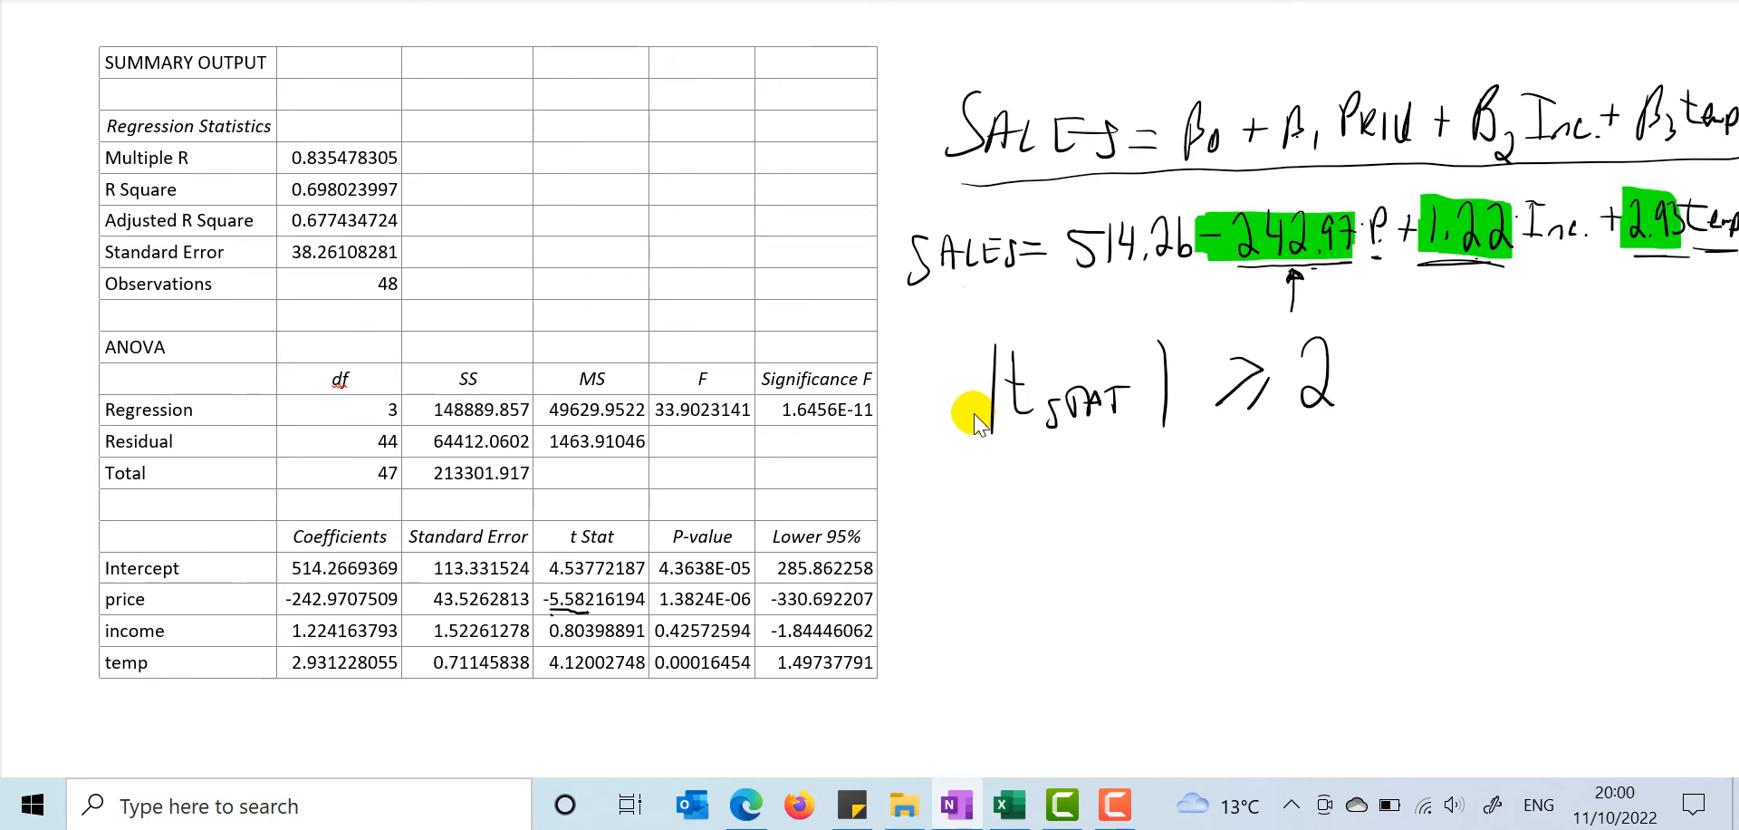
# Step: Underline the income row's t Stat value, and Inc. and SALES in the estimated equation
pyautogui.moveTo(549, 643); pyautogui.dragTo(647, 639)
pyautogui.moveTo(1540, 248); pyautogui.dragTo(1570, 254)
pyautogui.moveTo(964, 287)
pyautogui.mouseDown()
pyautogui.moveTo(947, 299)
pyautogui.moveTo(984, 289)
pyautogui.mouseUp()
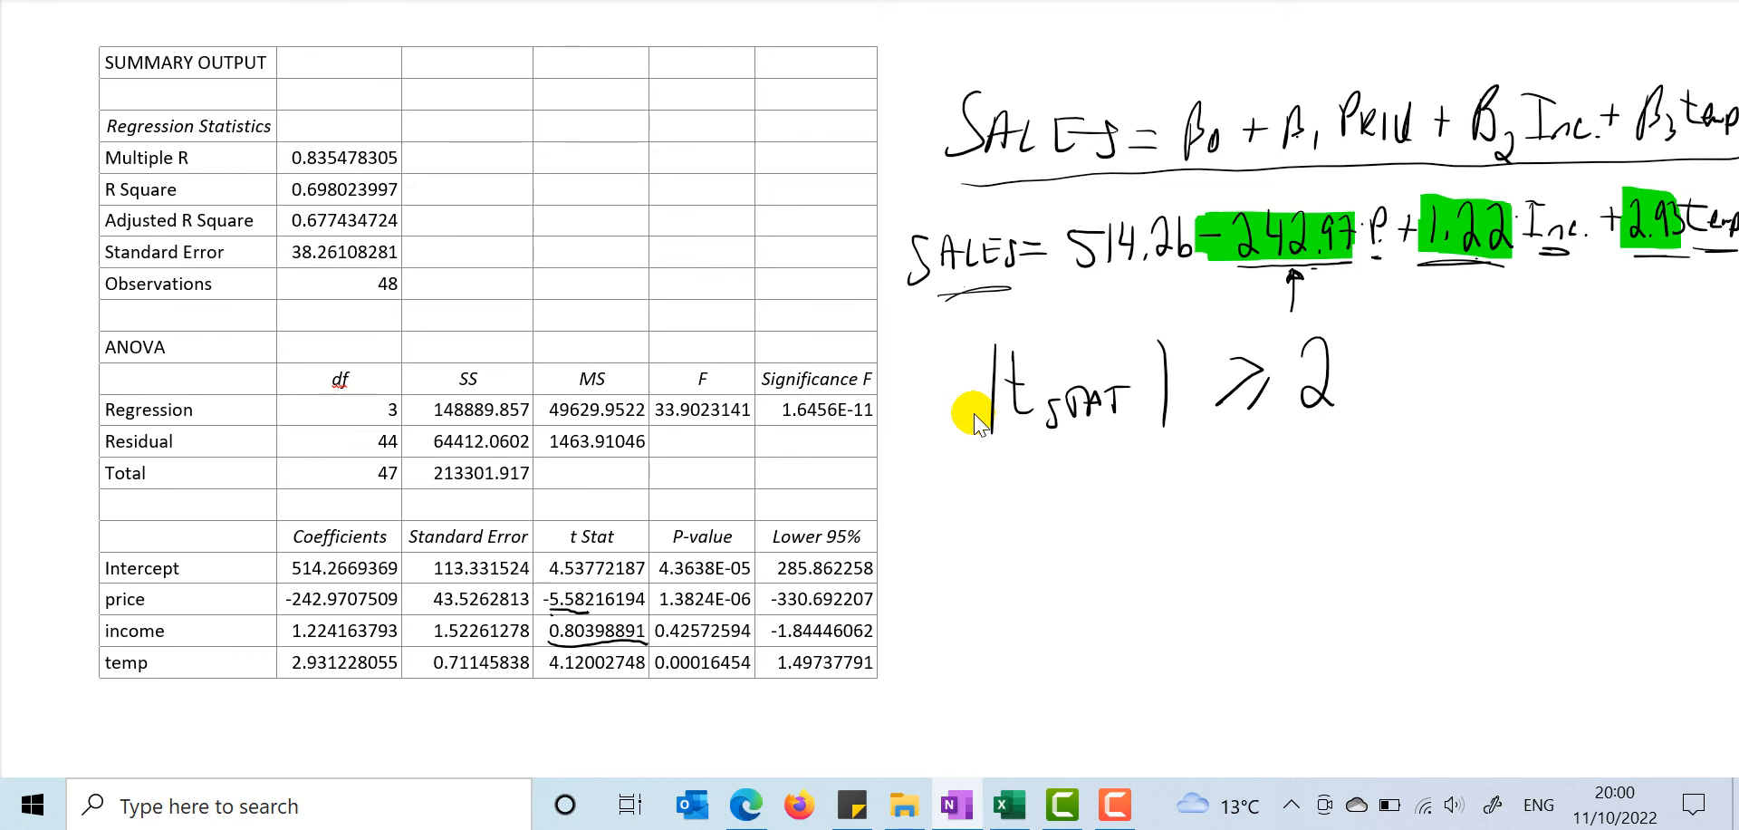
# Step: Underline the temp row's t Stat and coefficient, adding pink to the coefficient's underline, and circle the plus before 2.93 in pink
pyautogui.moveTo(549, 679); pyautogui.dragTo(629, 682)
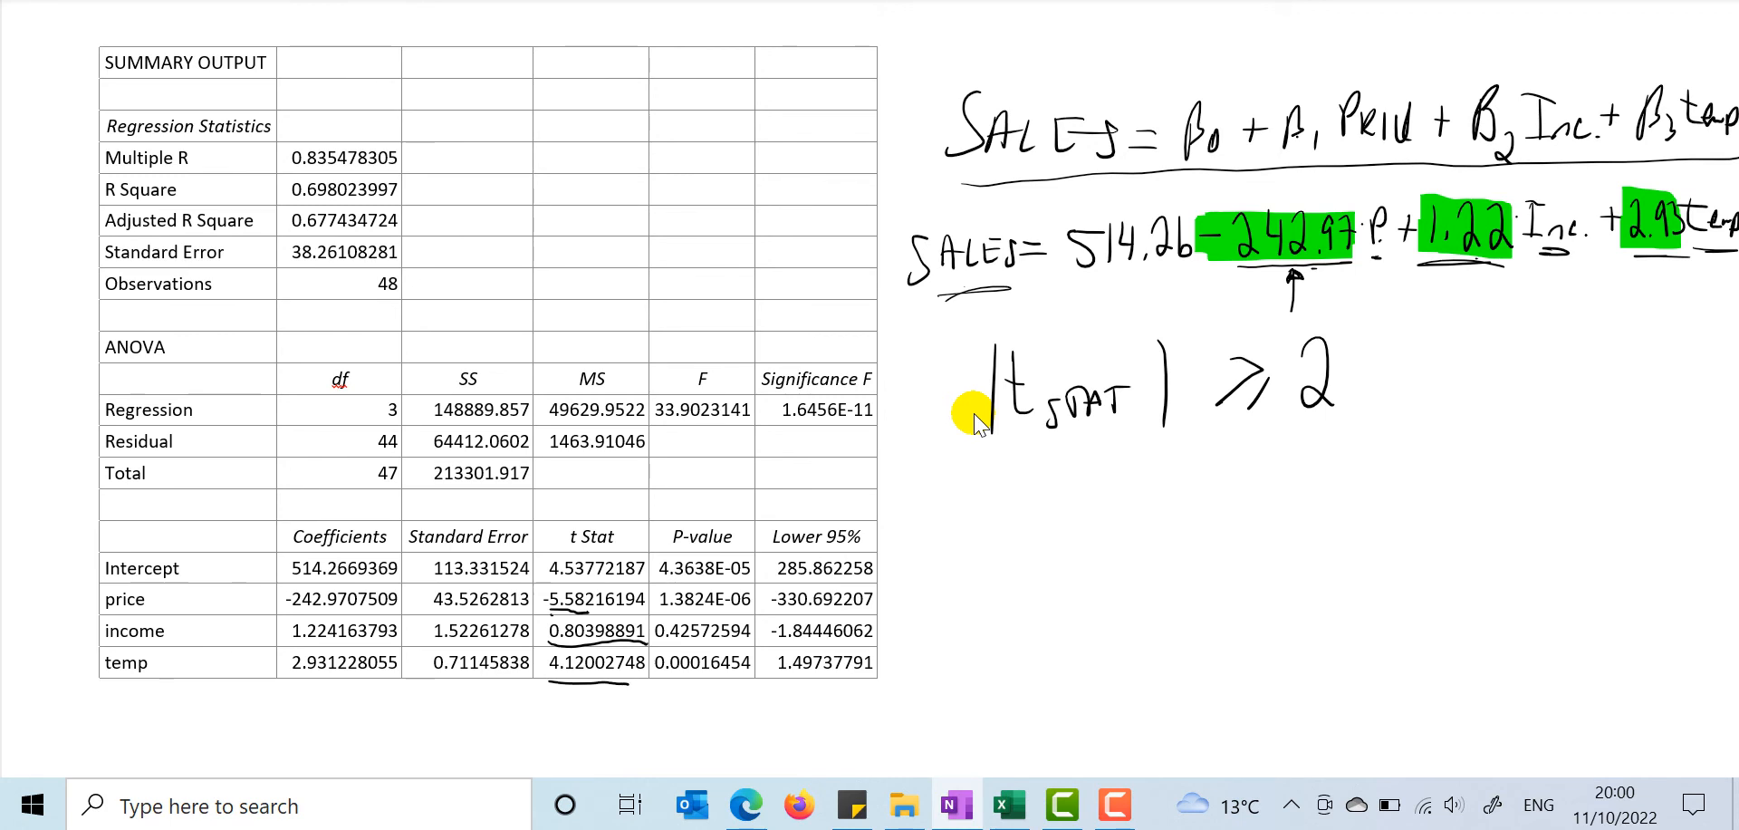
pyautogui.moveTo(297, 681); pyautogui.dragTo(350, 686)
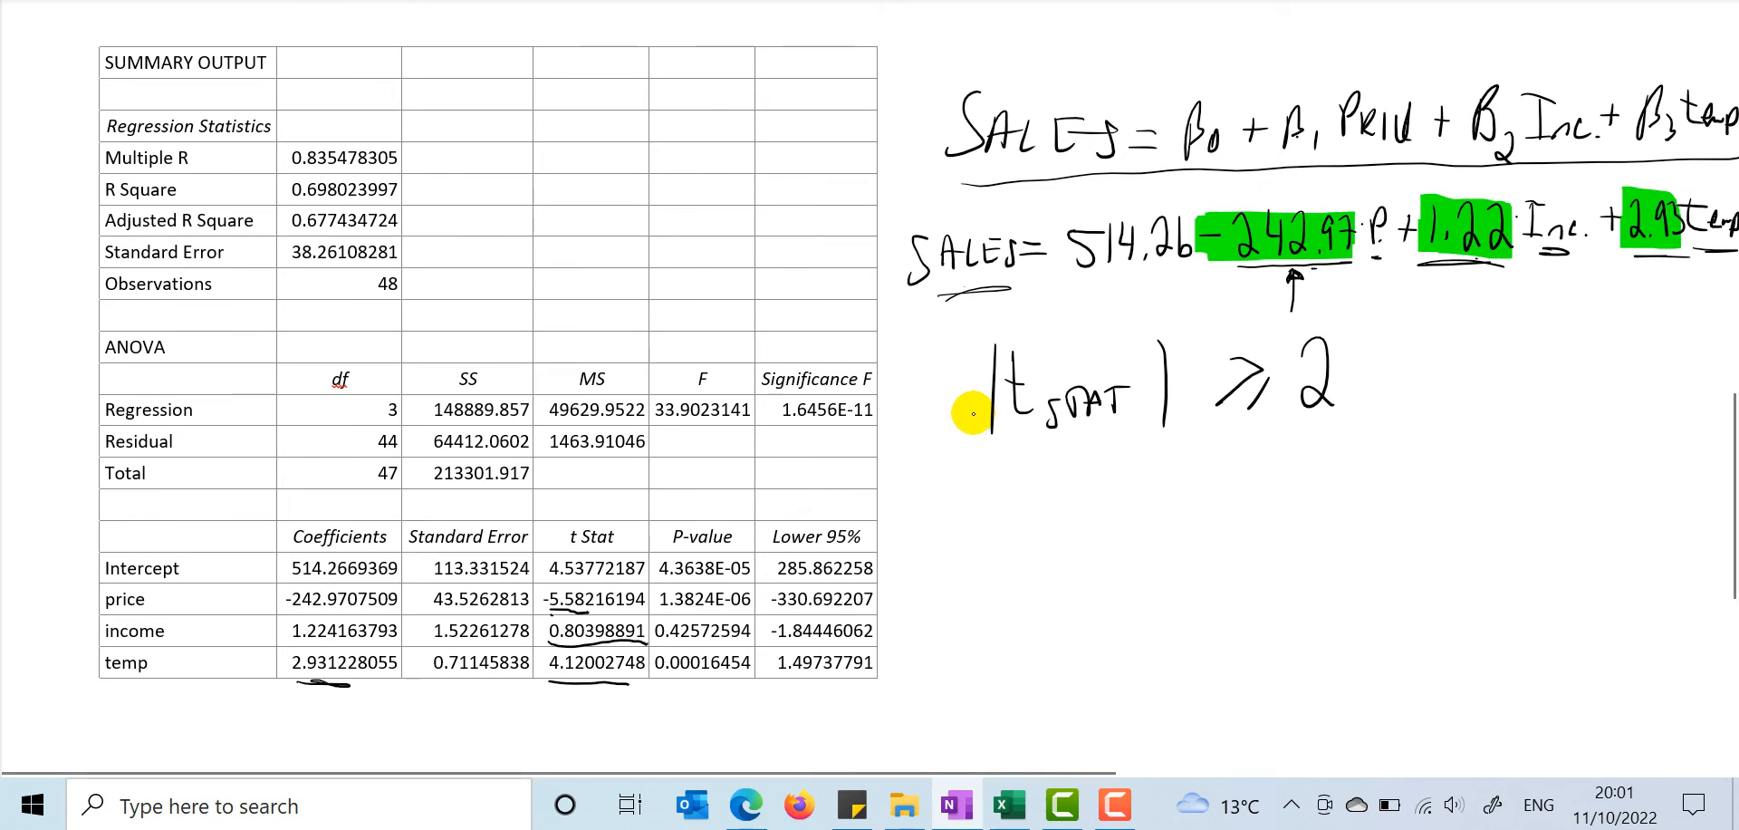
pyautogui.moveTo(1619, 196)
pyautogui.mouseDown()
pyautogui.moveTo(1597, 235)
pyautogui.moveTo(1619, 197)
pyautogui.mouseUp()
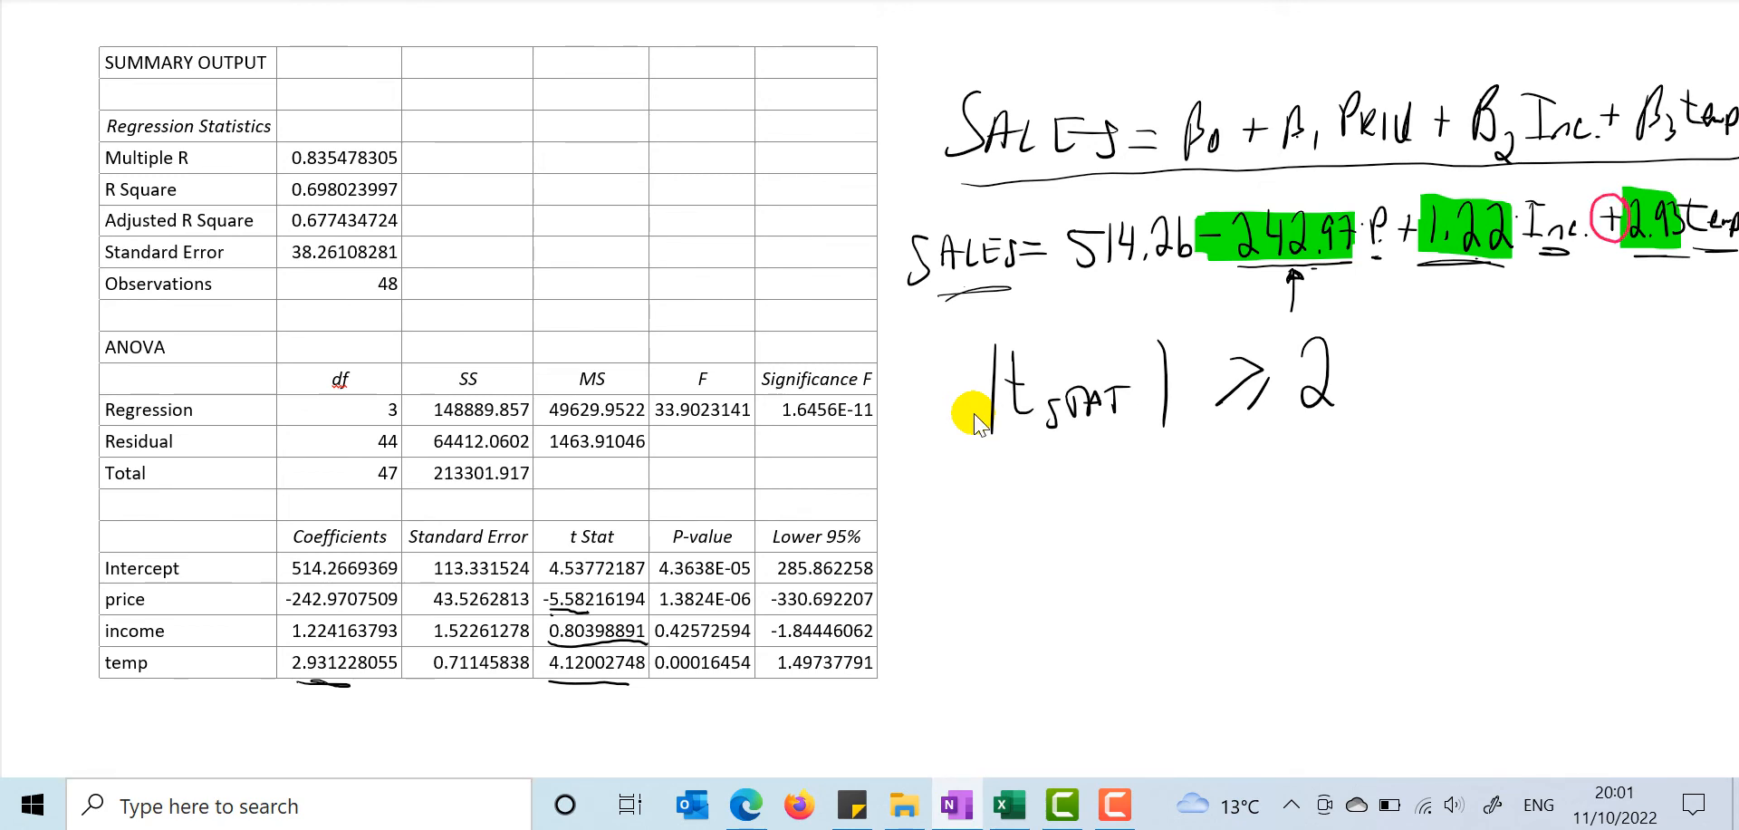
pyautogui.moveTo(274, 680); pyautogui.dragTo(306, 683)
# Step: In pink, draw up and down arrows beside SALES and a down arrow at temp, brace the explanatory terms, and circle SALES
pyautogui.moveTo(886, 273); pyautogui.dragTo(901, 239)
pyautogui.moveTo(1708, 177)
pyautogui.mouseDown()
pyautogui.moveTo(1698, 268)
pyautogui.moveTo(1676, 255)
pyautogui.mouseUp()
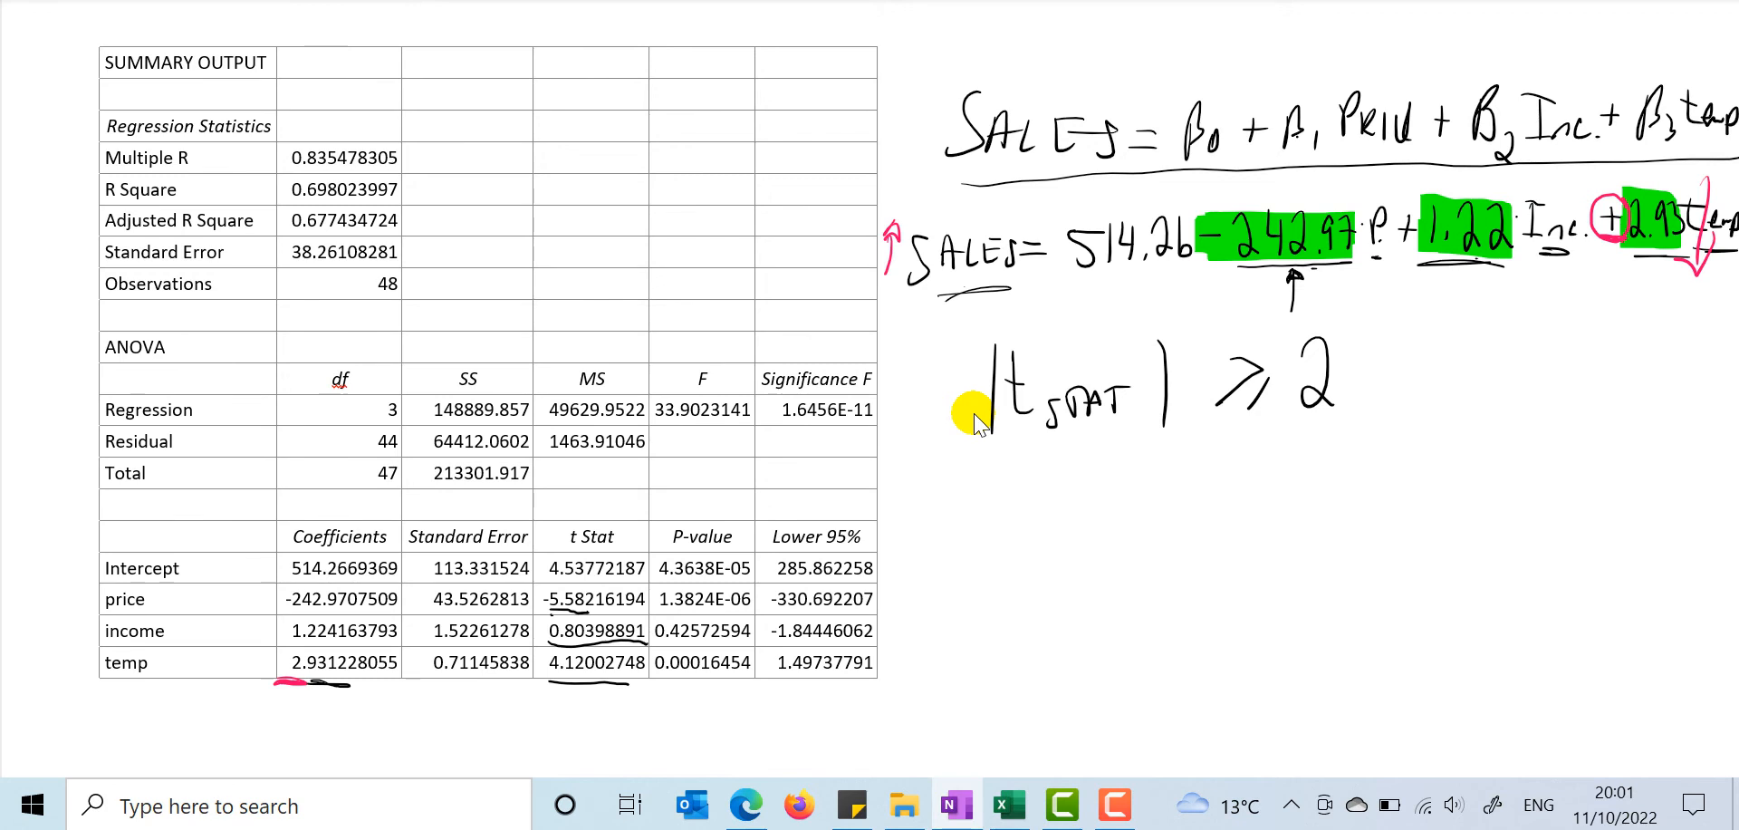
pyautogui.moveTo(873, 211)
pyautogui.mouseDown()
pyautogui.moveTo(870, 282)
pyautogui.moveTo(891, 256)
pyautogui.mouseUp()
pyautogui.moveTo(1225, 263)
pyautogui.mouseDown()
pyautogui.moveTo(1408, 309)
pyautogui.moveTo(1719, 313)
pyautogui.mouseUp()
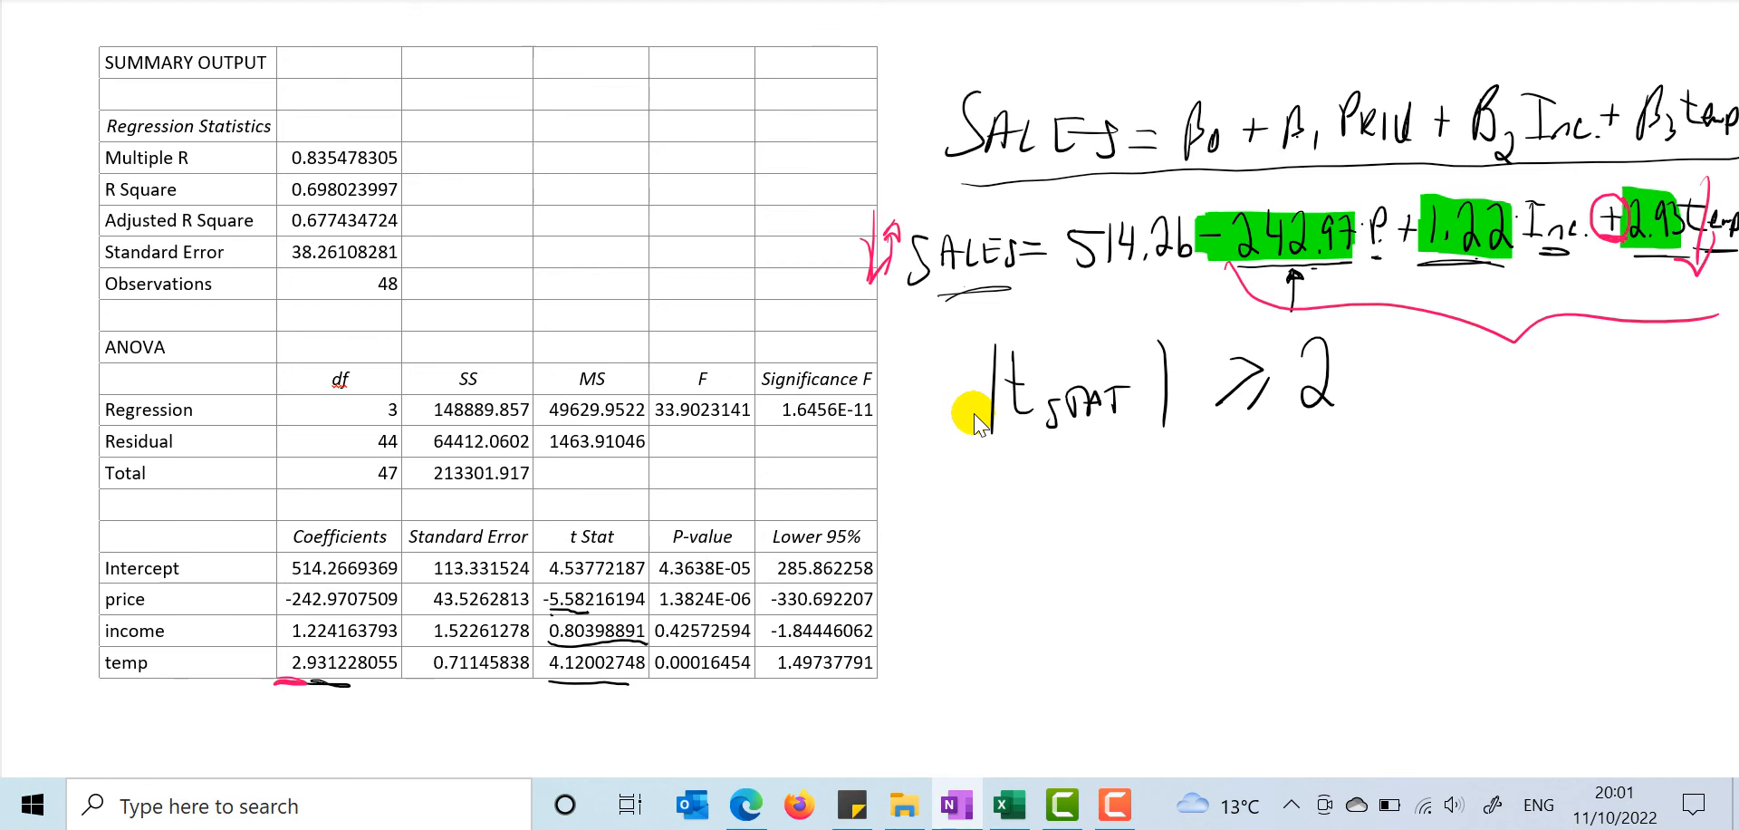
pyautogui.moveTo(1005, 194)
pyautogui.mouseDown()
pyautogui.moveTo(1011, 313)
pyautogui.moveTo(1001, 216)
pyautogui.mouseUp()
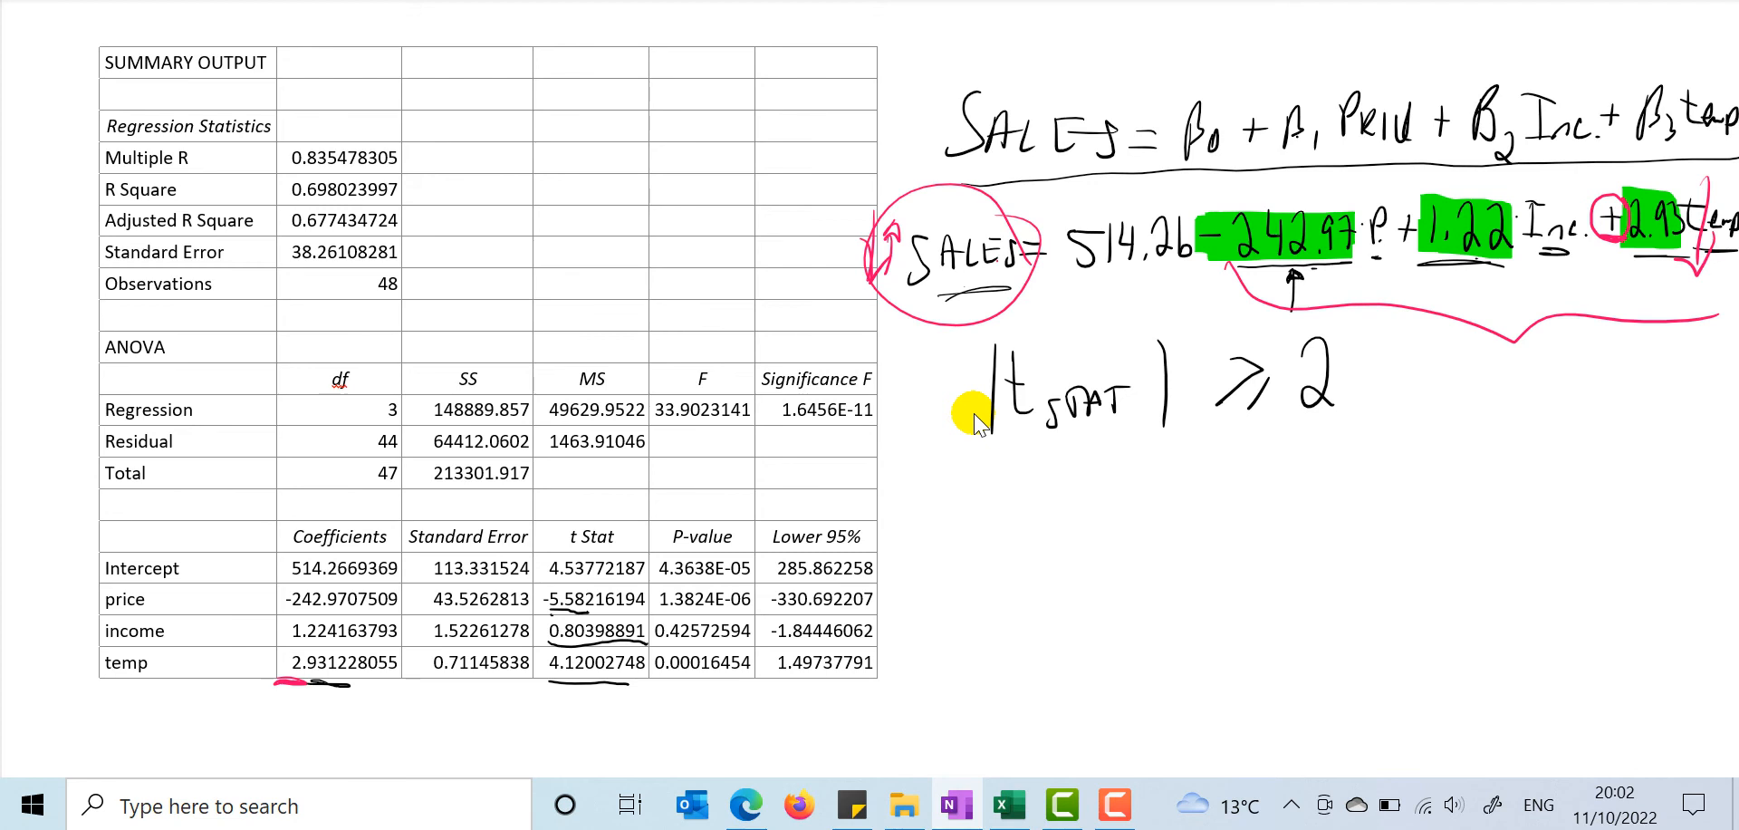
# Step: In pink, circle the Adjusted R Square value and underline the R Square label in the multiple regression output
pyautogui.moveTo(407, 212)
pyautogui.mouseDown()
pyautogui.moveTo(323, 194)
pyautogui.moveTo(281, 226)
pyautogui.moveTo(377, 240)
pyautogui.moveTo(403, 203)
pyautogui.mouseUp()
pyautogui.moveTo(97, 206); pyautogui.dragTo(203, 203)
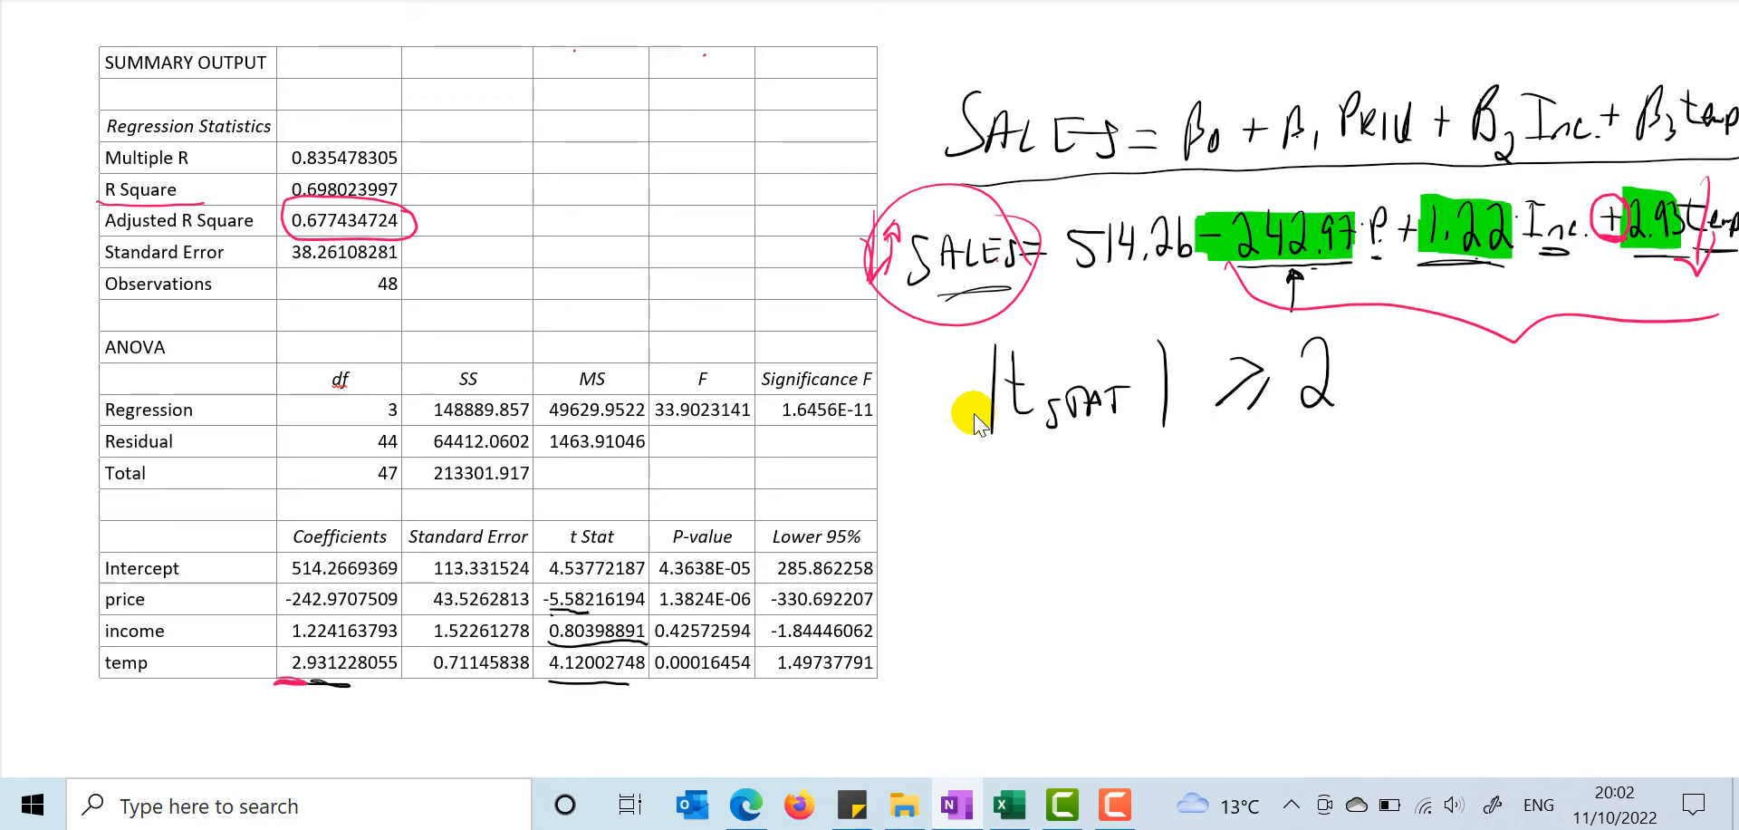
# Step: In pink, box the simple model equation SALES = β0 + β1 PRICE and draw an arrow pointing at its output's R Square
pyautogui.scroll(8, 975, 413)
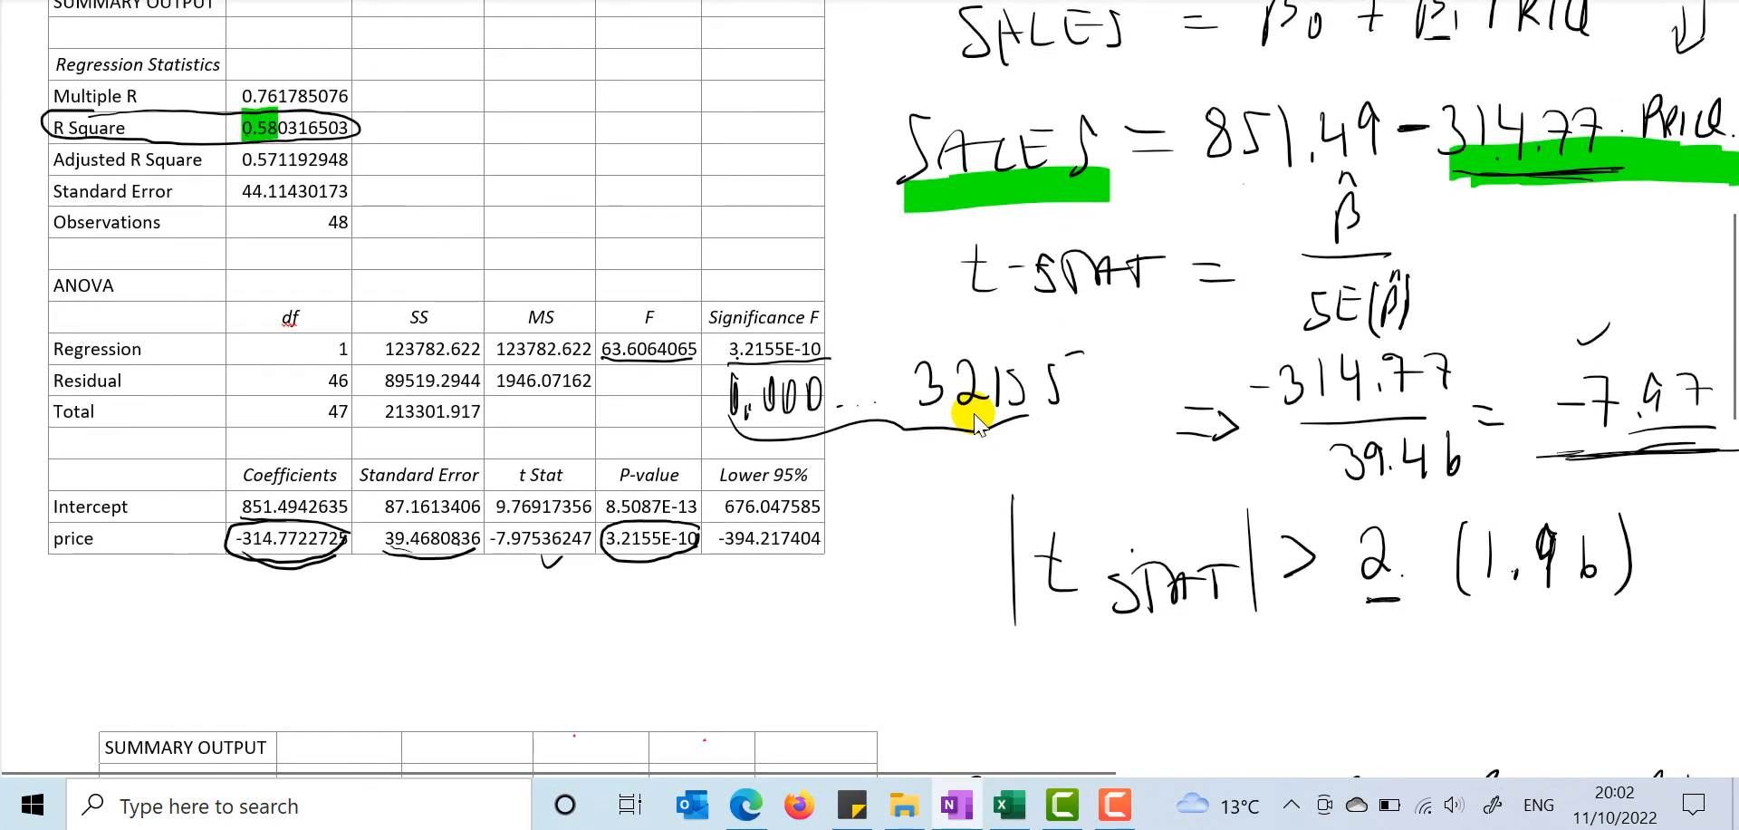
pyautogui.scroll(3, 975, 413)
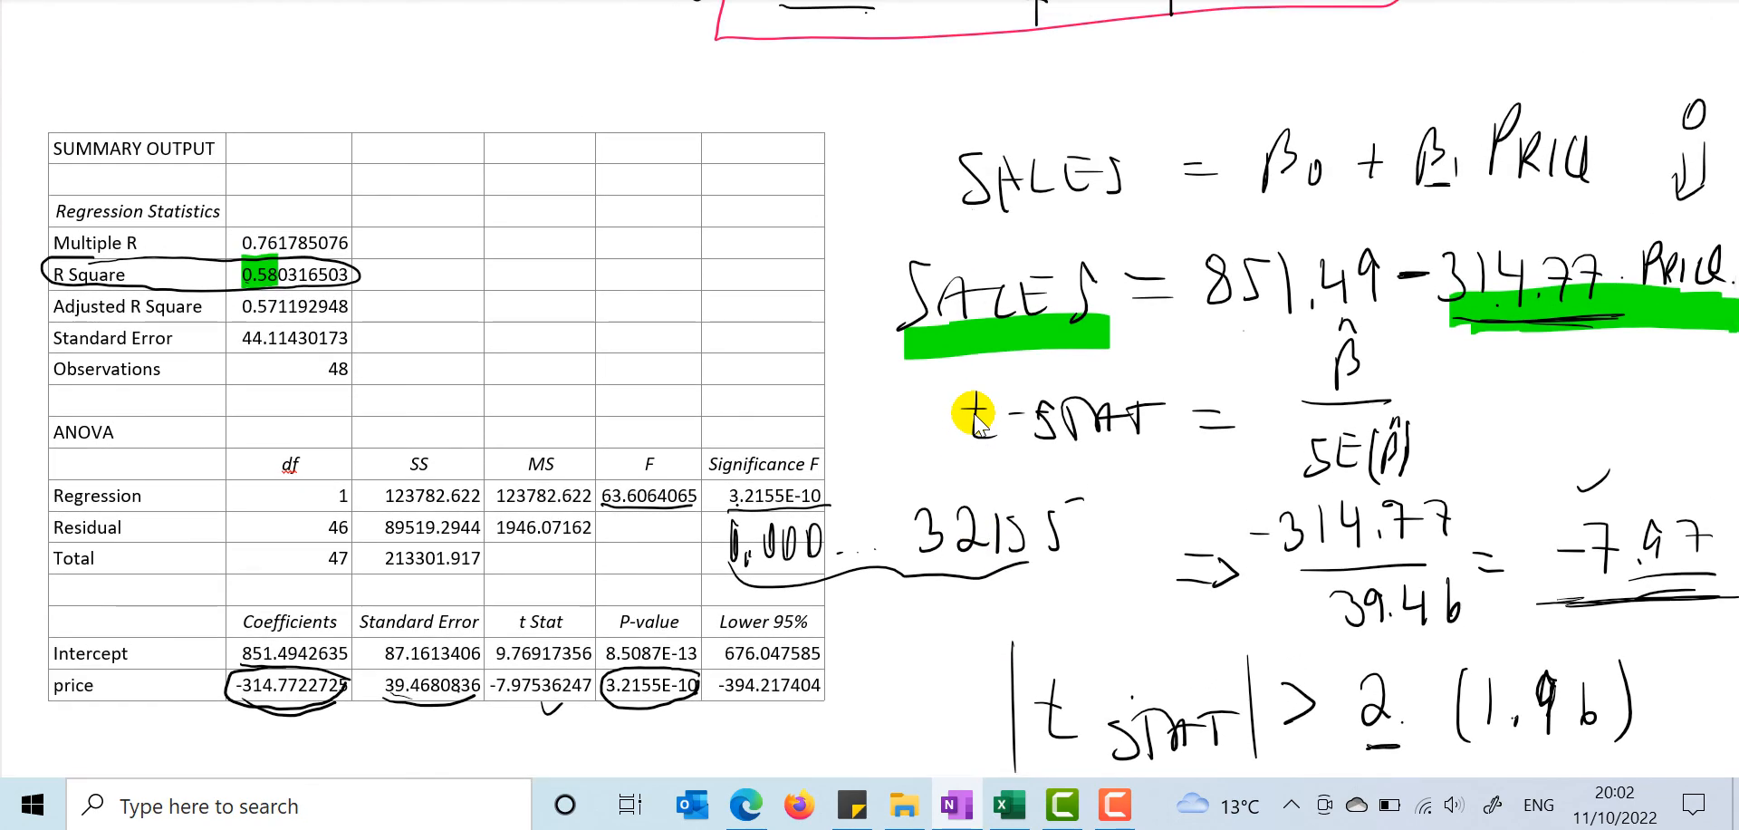
pyautogui.moveTo(978, 207)
pyautogui.mouseDown()
pyautogui.moveTo(1551, 202)
pyautogui.moveTo(1662, 89)
pyautogui.moveTo(998, 105)
pyautogui.moveTo(1005, 210)
pyautogui.mouseUp()
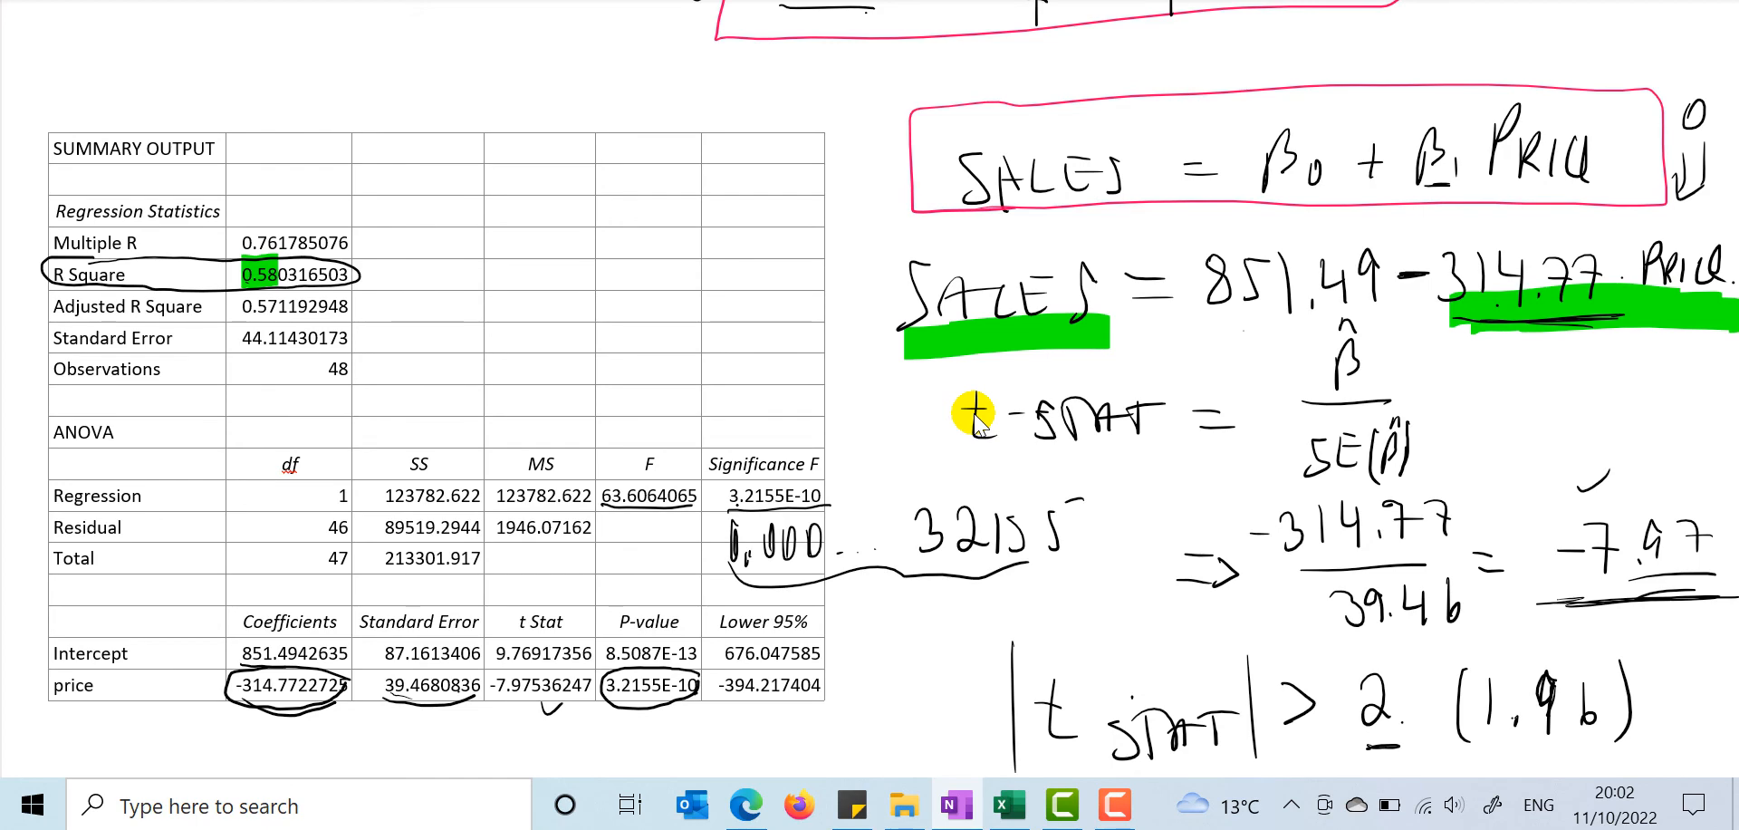
pyautogui.moveTo(394, 273); pyautogui.dragTo(427, 271)
pyautogui.moveTo(401, 250); pyautogui.dragTo(402, 288)
# Step: Underline PRICE, Inc. and temp in pink in the multiple regression model equation
pyautogui.scroll(-10, 977, 419)
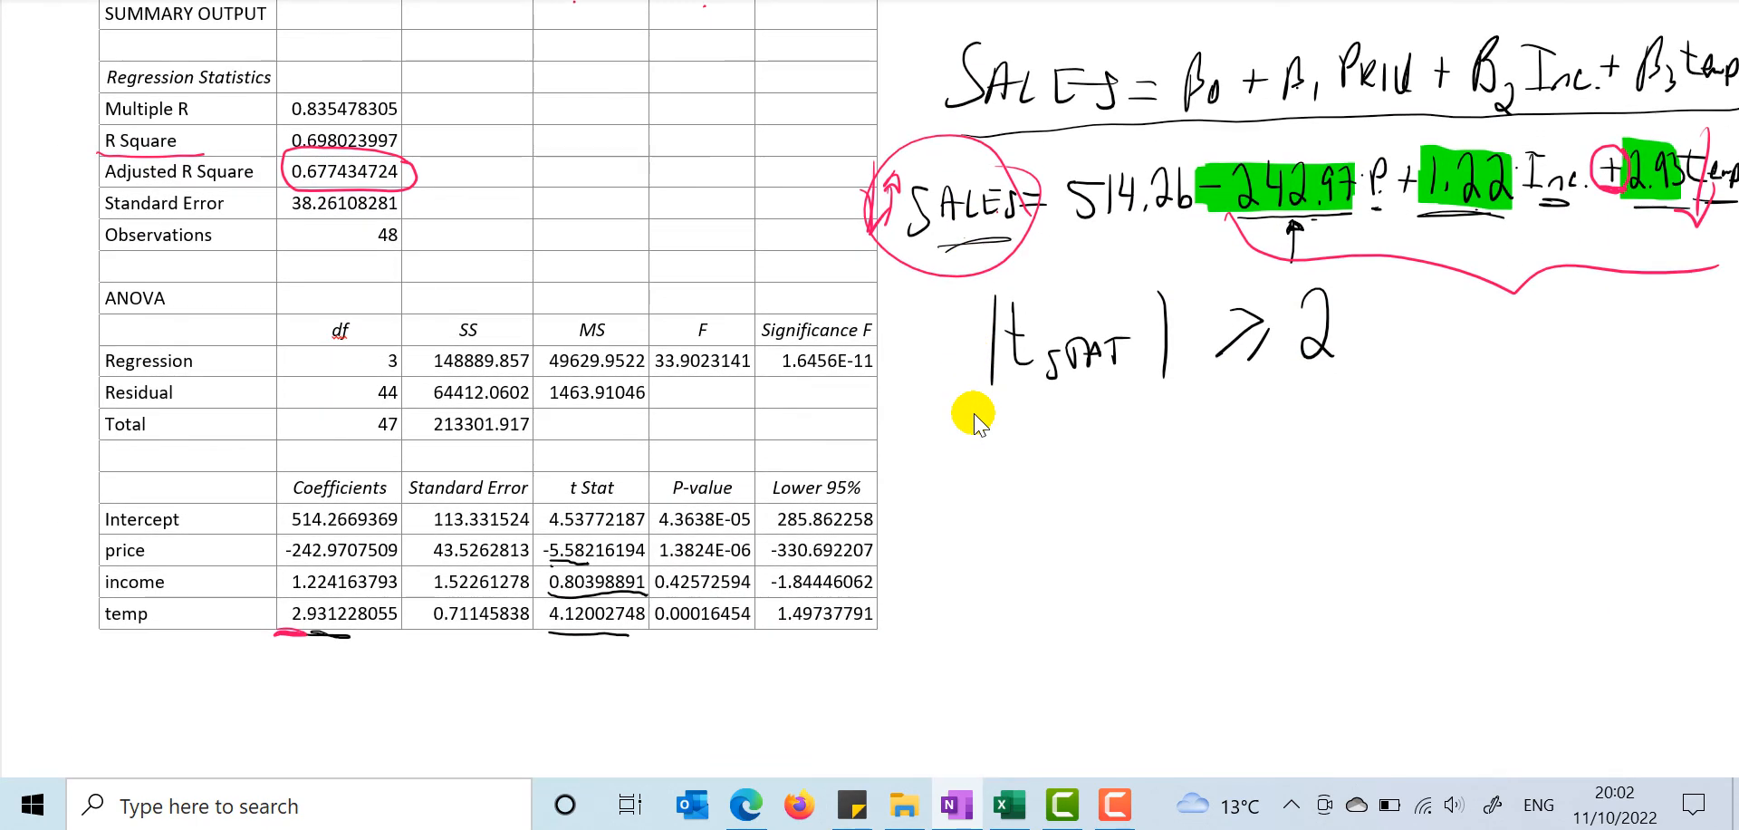
pyautogui.moveTo(1350, 106); pyautogui.dragTo(1424, 103)
pyautogui.moveTo(1558, 101); pyautogui.dragTo(1737, 96)
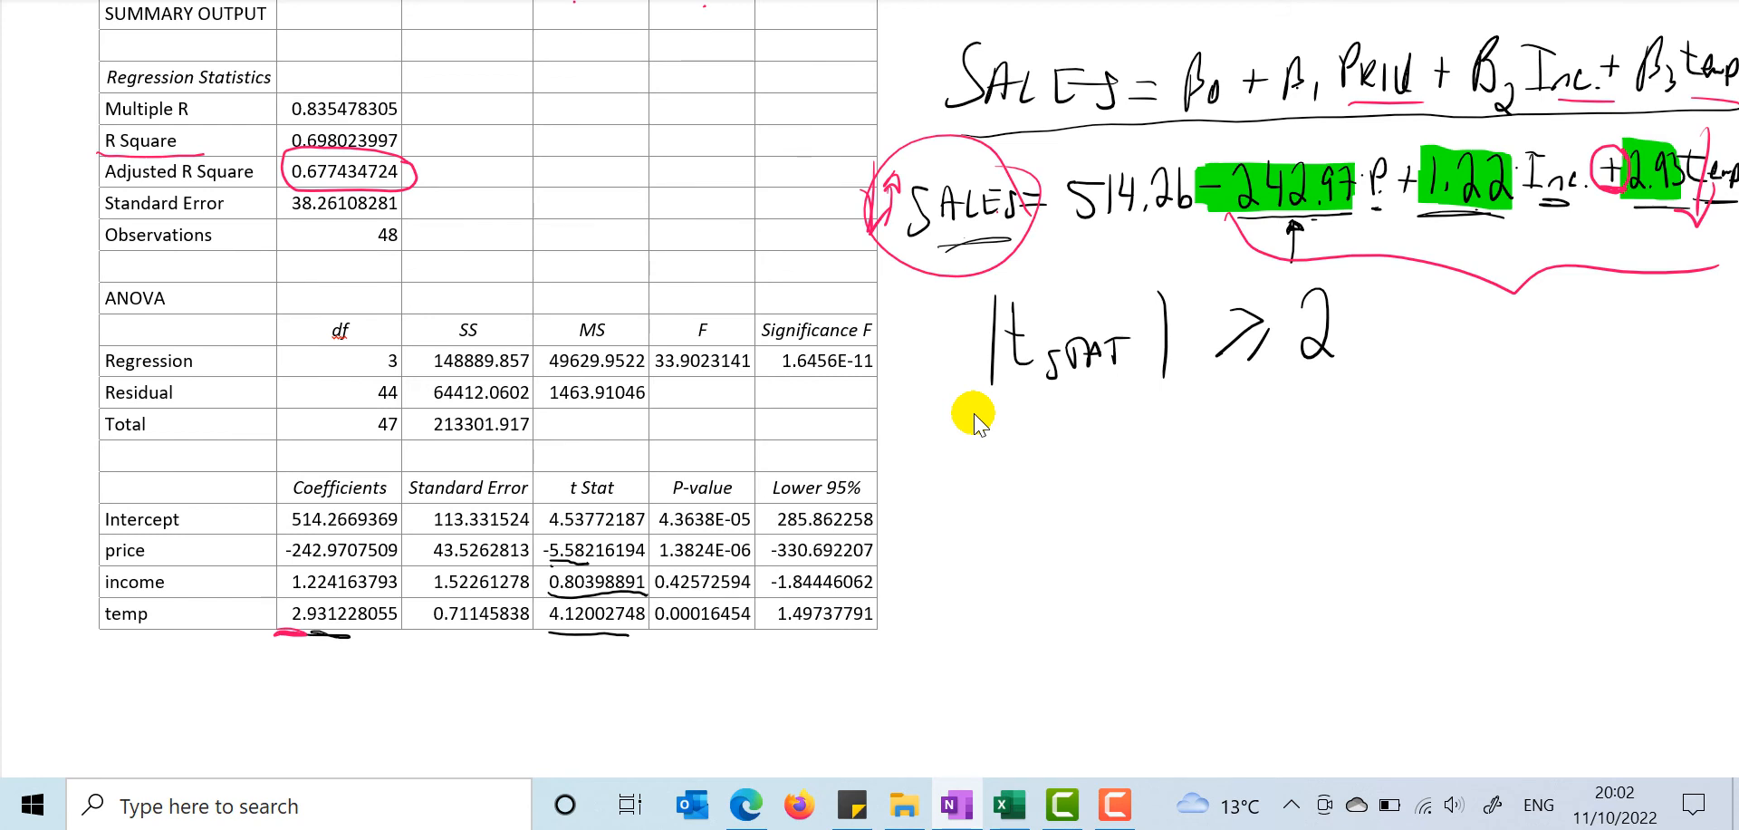
# Step: Erase the pink R Square marks, and in black star and underline the multiple regression's Adjusted R Square and circle its 0.67
pyautogui.moveTo(481, 177); pyautogui.dragTo(444, 181)
pyautogui.moveTo(452, 136)
pyautogui.mouseDown()
pyautogui.moveTo(418, 135)
pyautogui.moveTo(428, 149)
pyautogui.mouseUp()
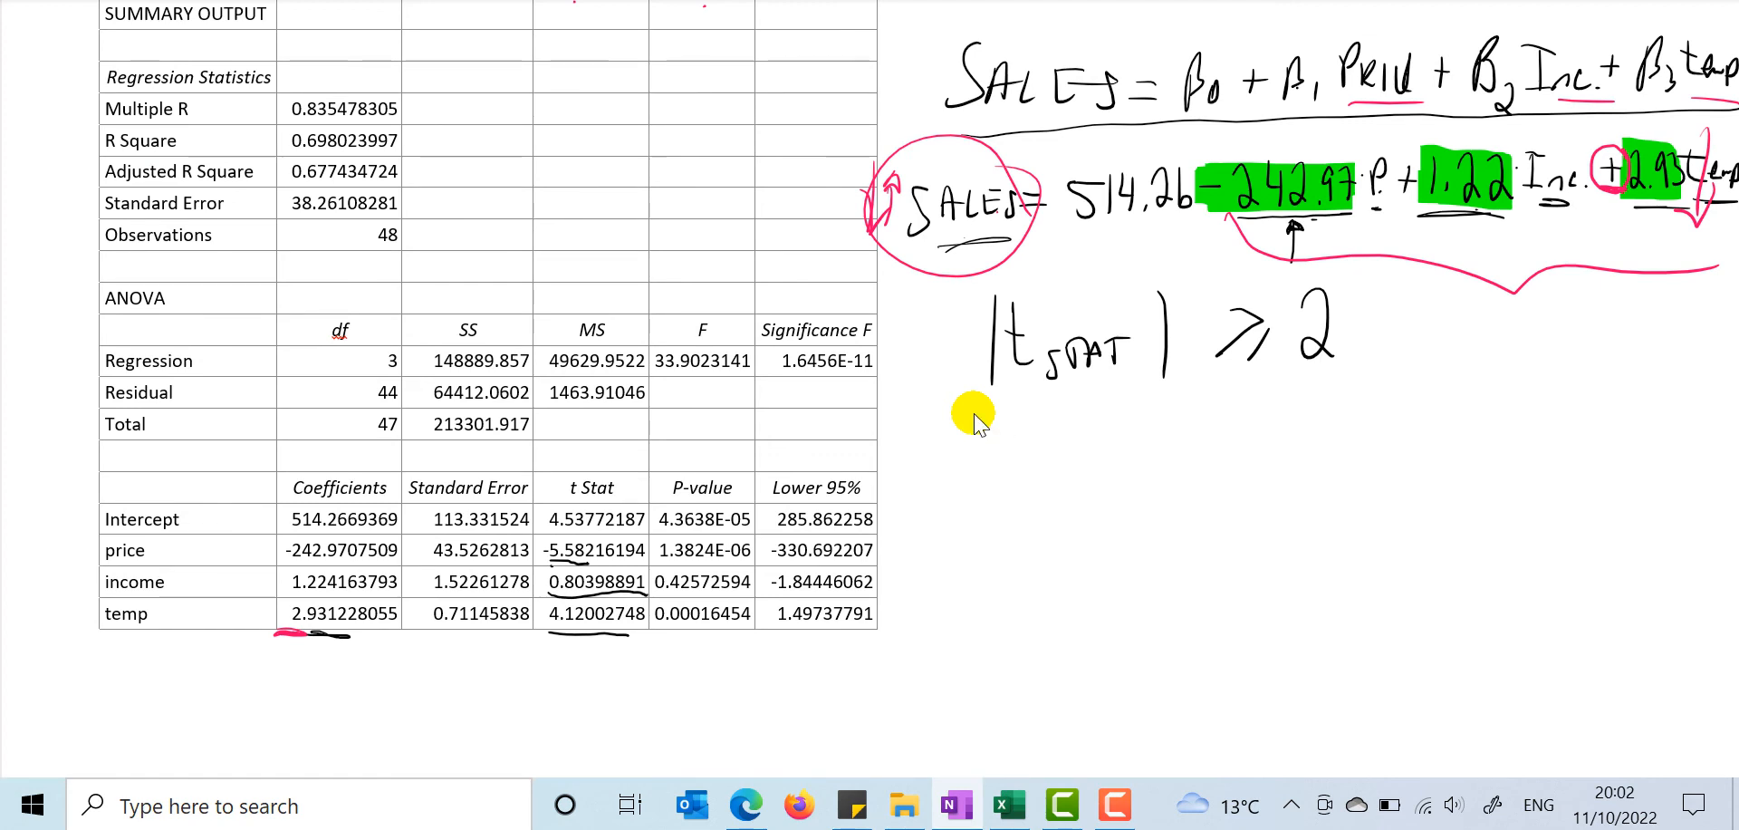
pyautogui.moveTo(441, 173)
pyautogui.mouseDown()
pyautogui.moveTo(416, 173)
pyautogui.moveTo(429, 180)
pyautogui.moveTo(427, 162)
pyautogui.mouseUp()
pyautogui.moveTo(286, 186); pyautogui.dragTo(394, 186)
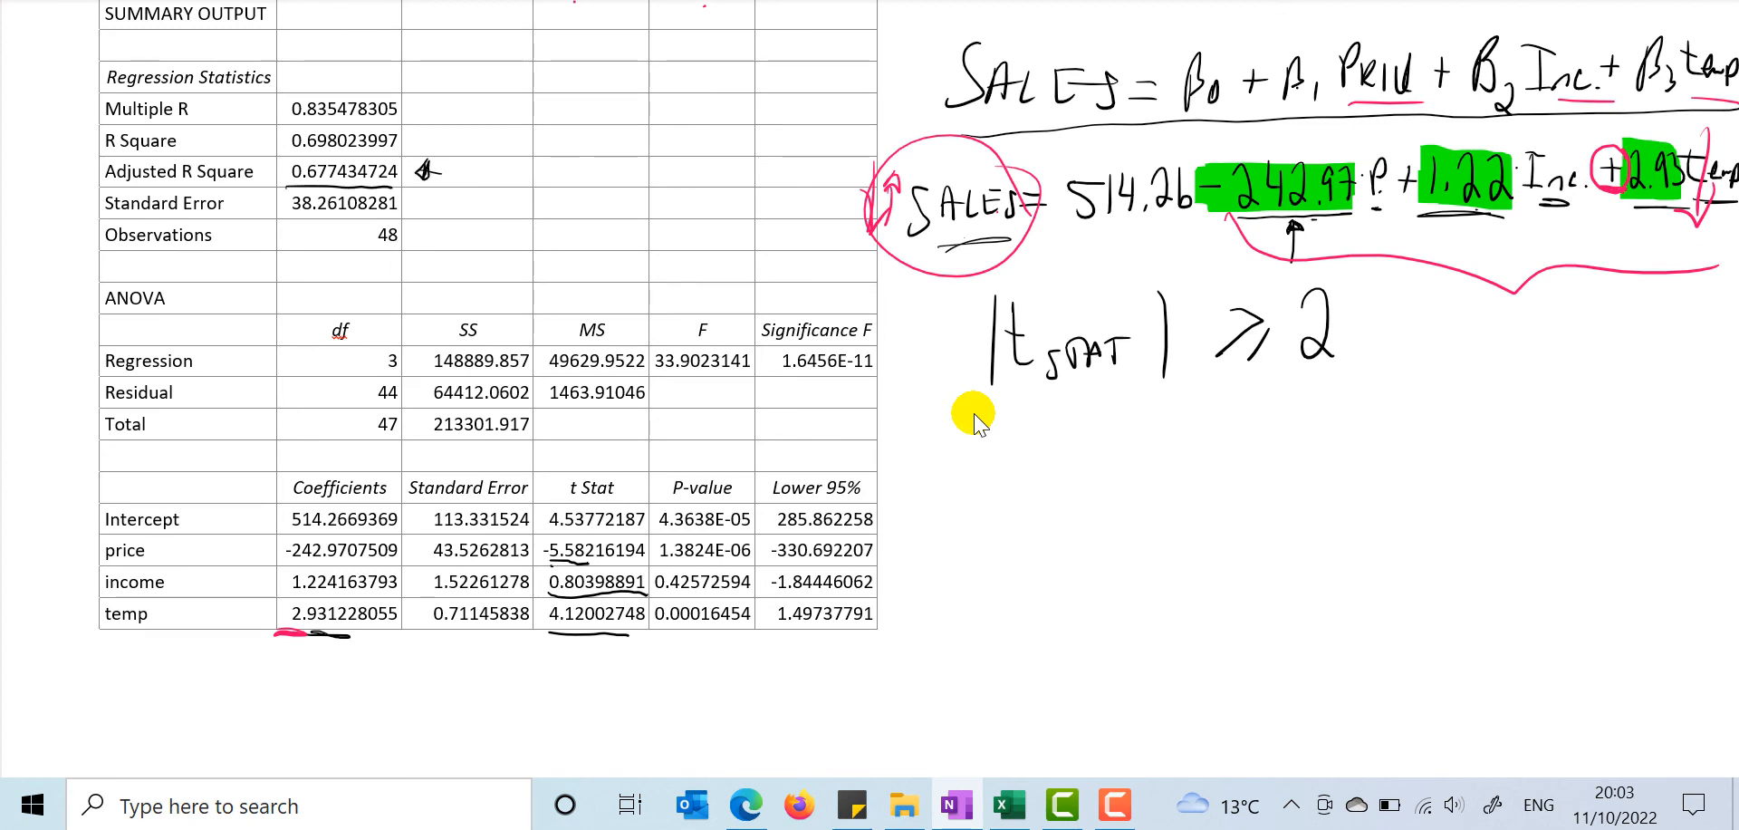
pyautogui.moveTo(323, 154)
pyautogui.mouseDown()
pyautogui.moveTo(288, 156)
pyautogui.moveTo(292, 185)
pyautogui.moveTo(333, 167)
pyautogui.mouseUp()
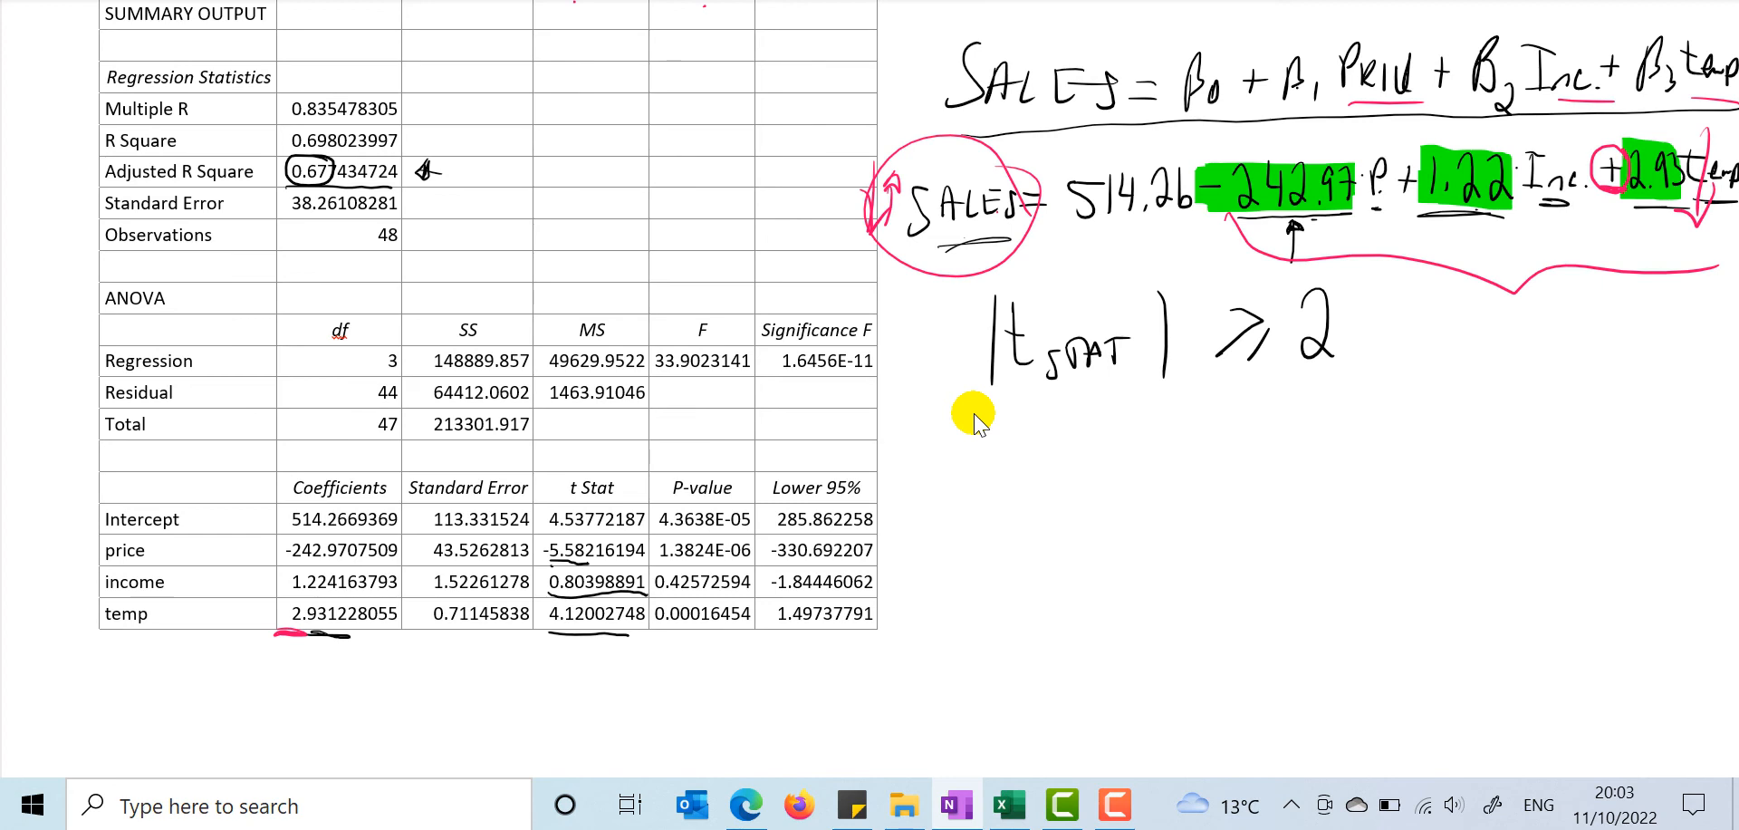
# Step: Draw a black arrow up to SALES and a curve beneath the terms of the estimated multiple regression equation
pyautogui.moveTo(918, 306)
pyautogui.mouseDown()
pyautogui.moveTo(922, 249)
pyautogui.moveTo(946, 245)
pyautogui.mouseUp()
pyautogui.moveTo(1094, 216); pyautogui.dragTo(1683, 254)
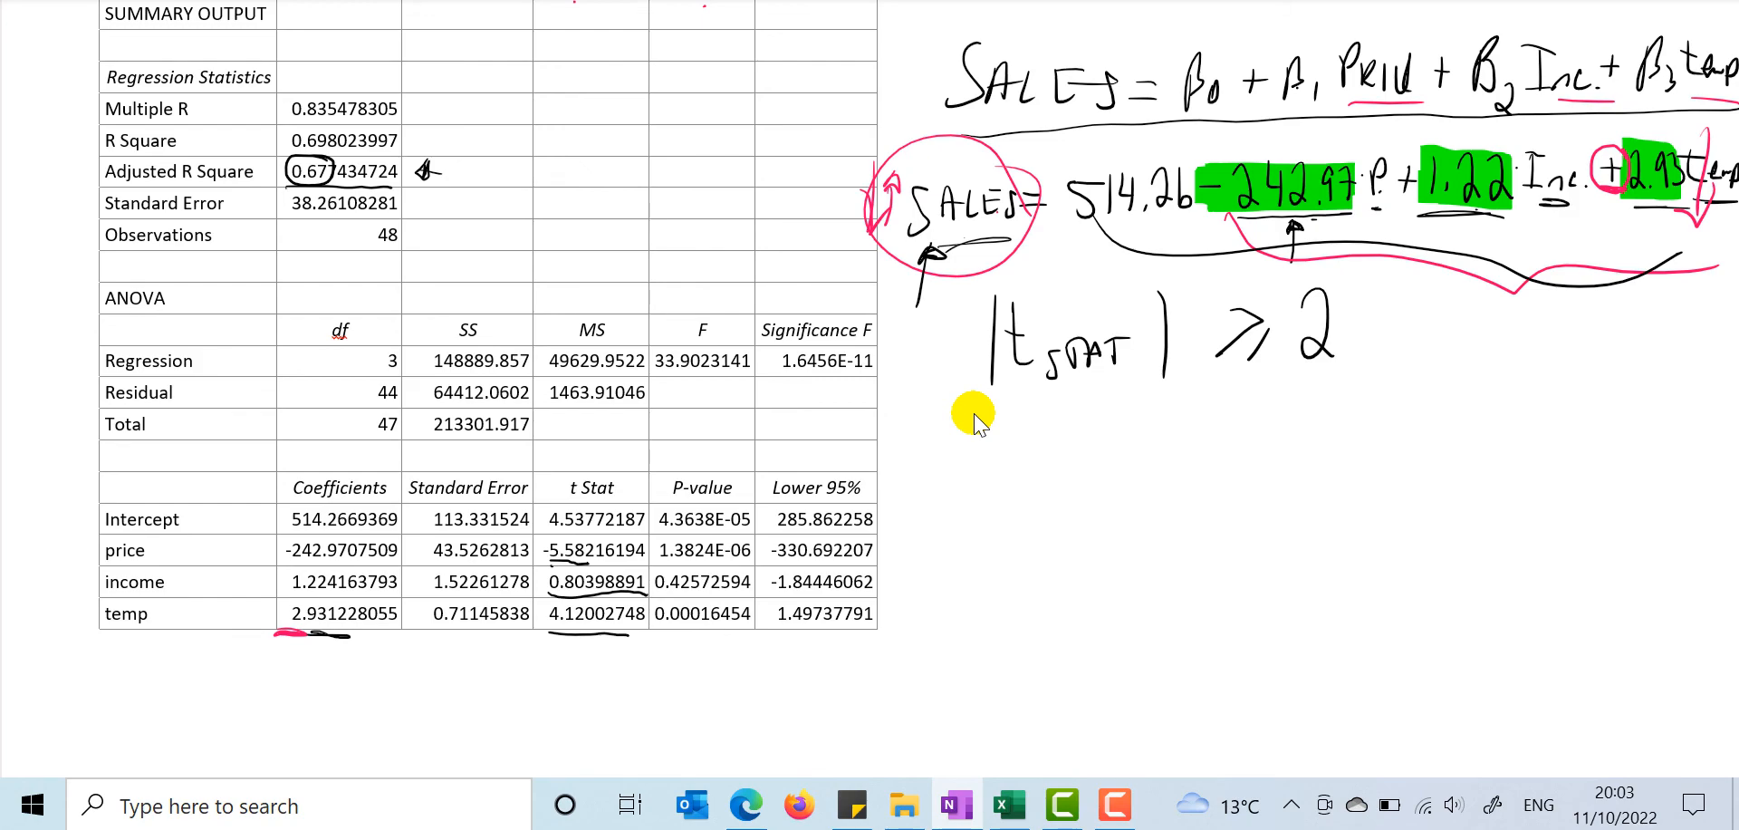
# Step: In the simple regression output, underline the Adjusted R Square value and circle the 0.58 of R Square
pyautogui.scroll(10, 975, 413)
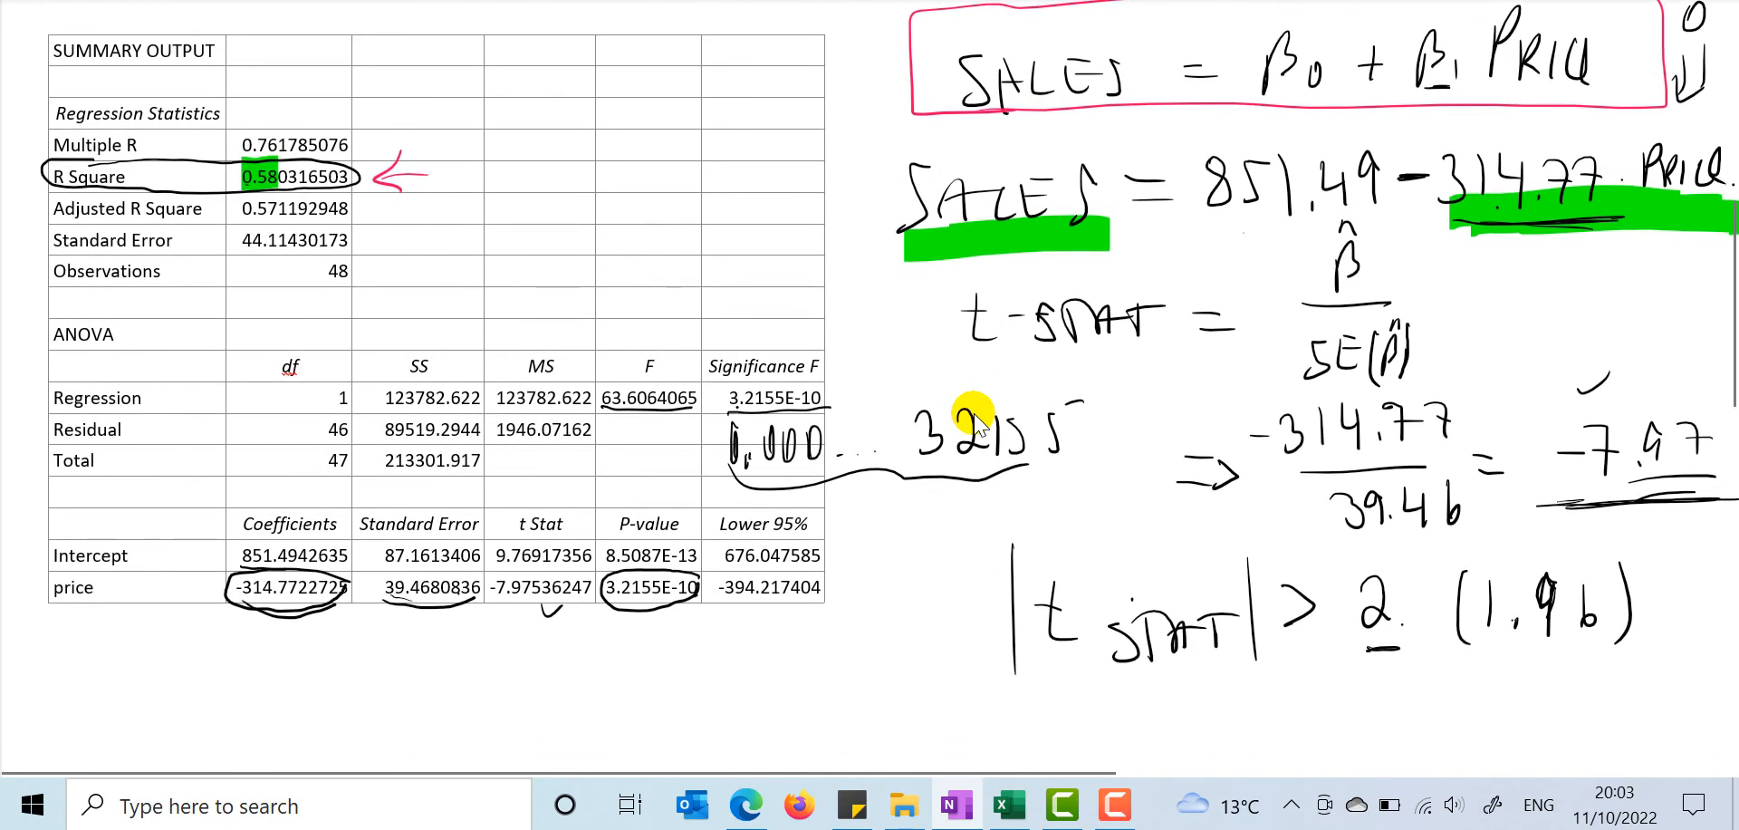
pyautogui.moveTo(228, 221); pyautogui.dragTo(347, 229)
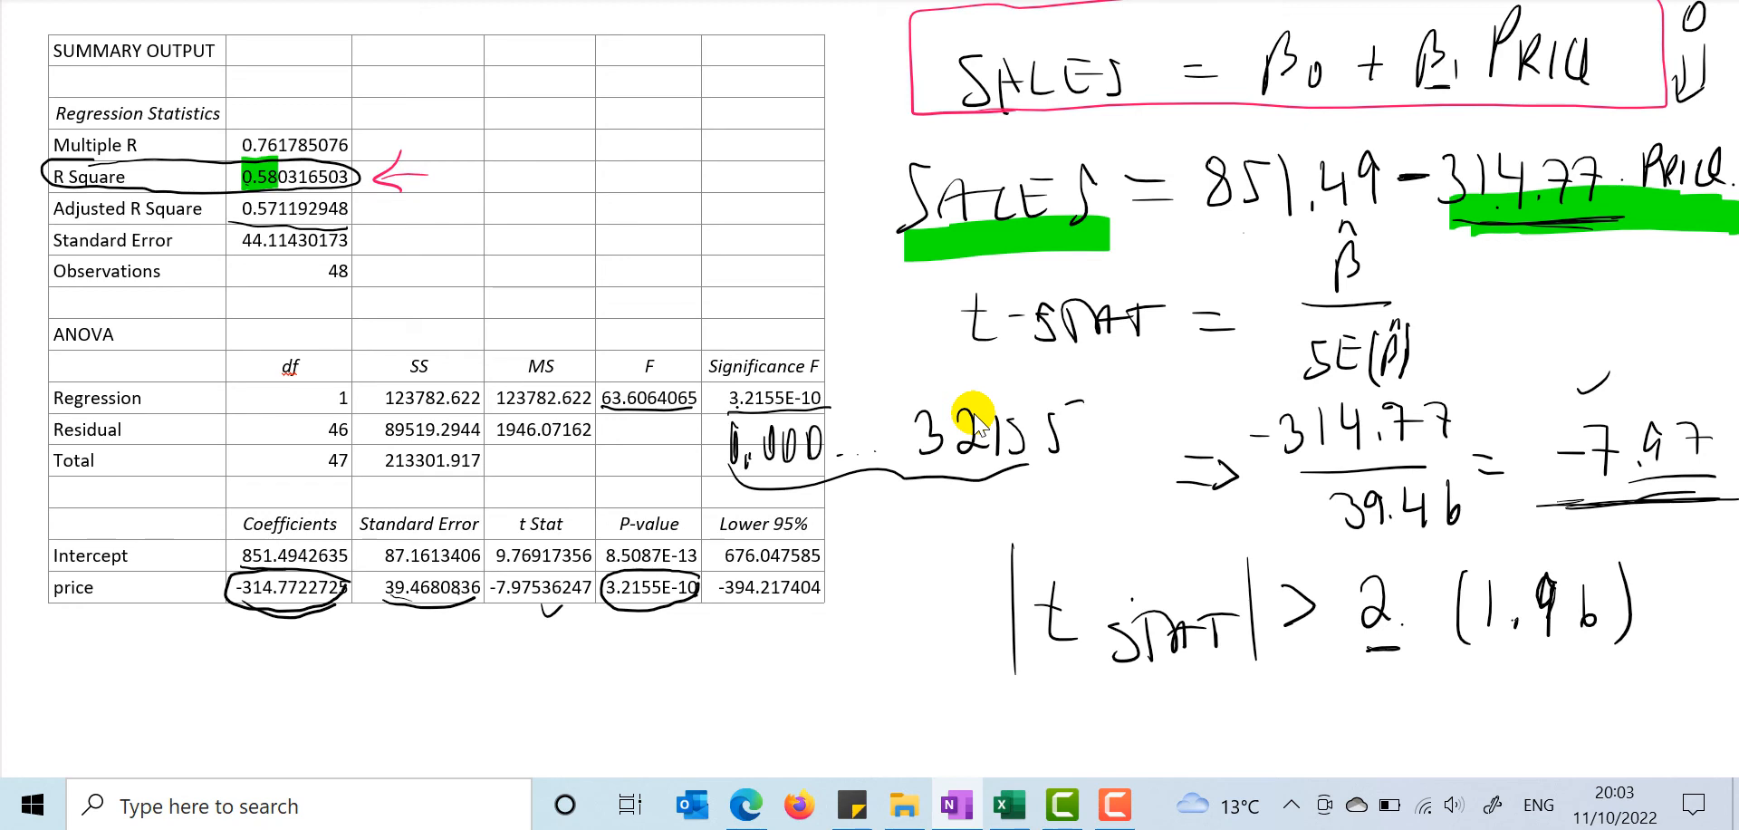
pyautogui.moveTo(292, 155)
pyautogui.mouseDown()
pyautogui.moveTo(216, 180)
pyautogui.moveTo(293, 163)
pyautogui.mouseUp()
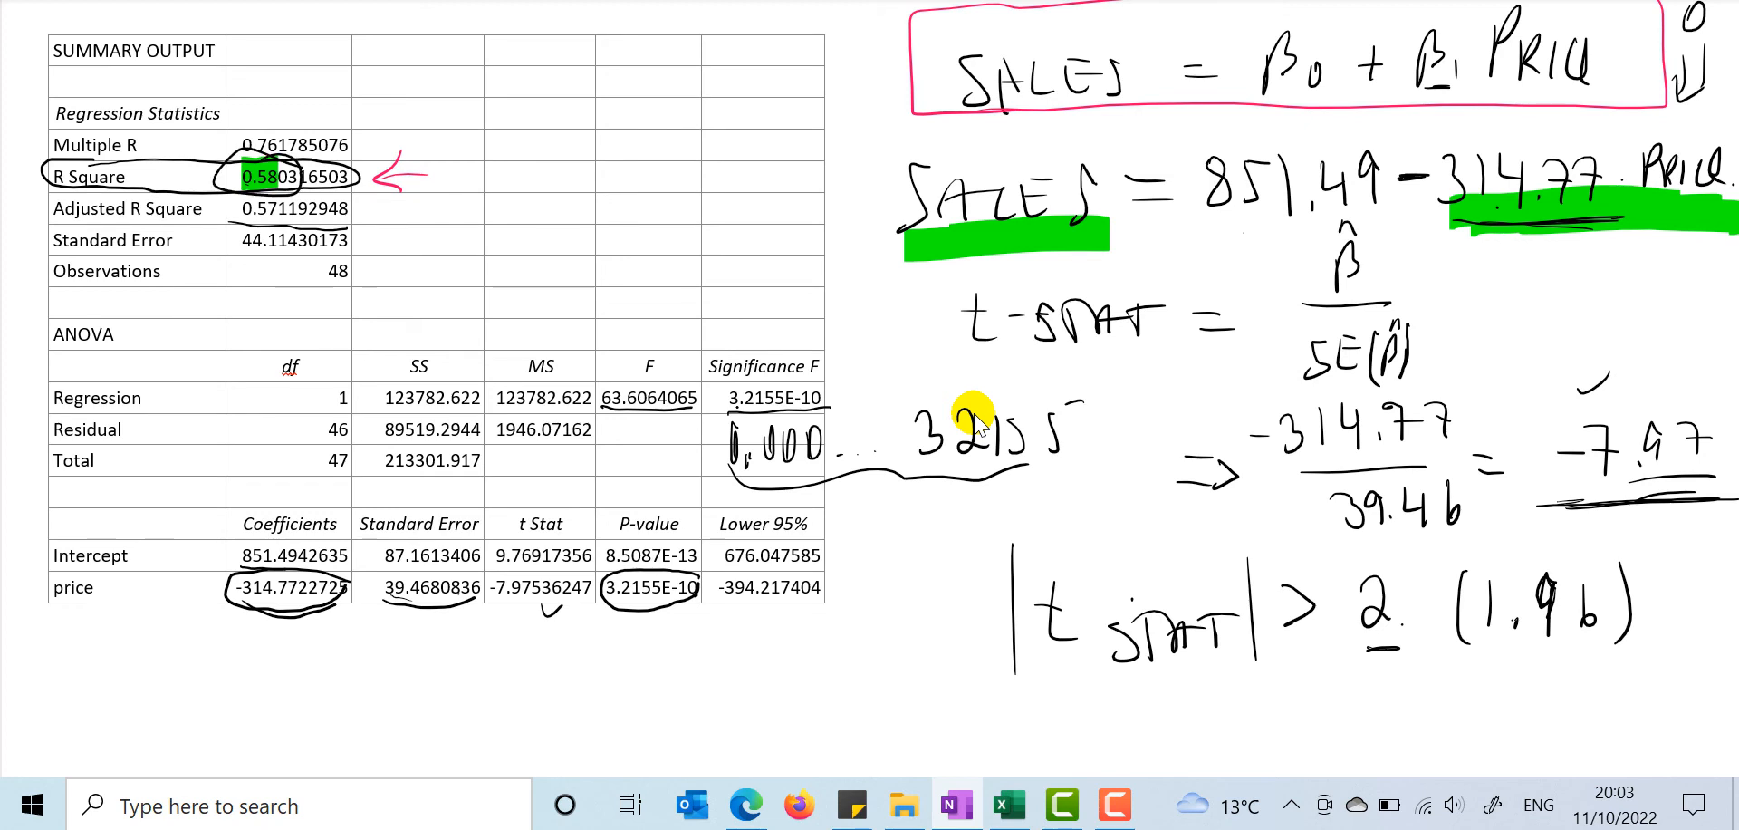
# Step: Circle Significance F and its value in the multiple regression's ANOVA table
pyautogui.scroll(-10, 975, 414)
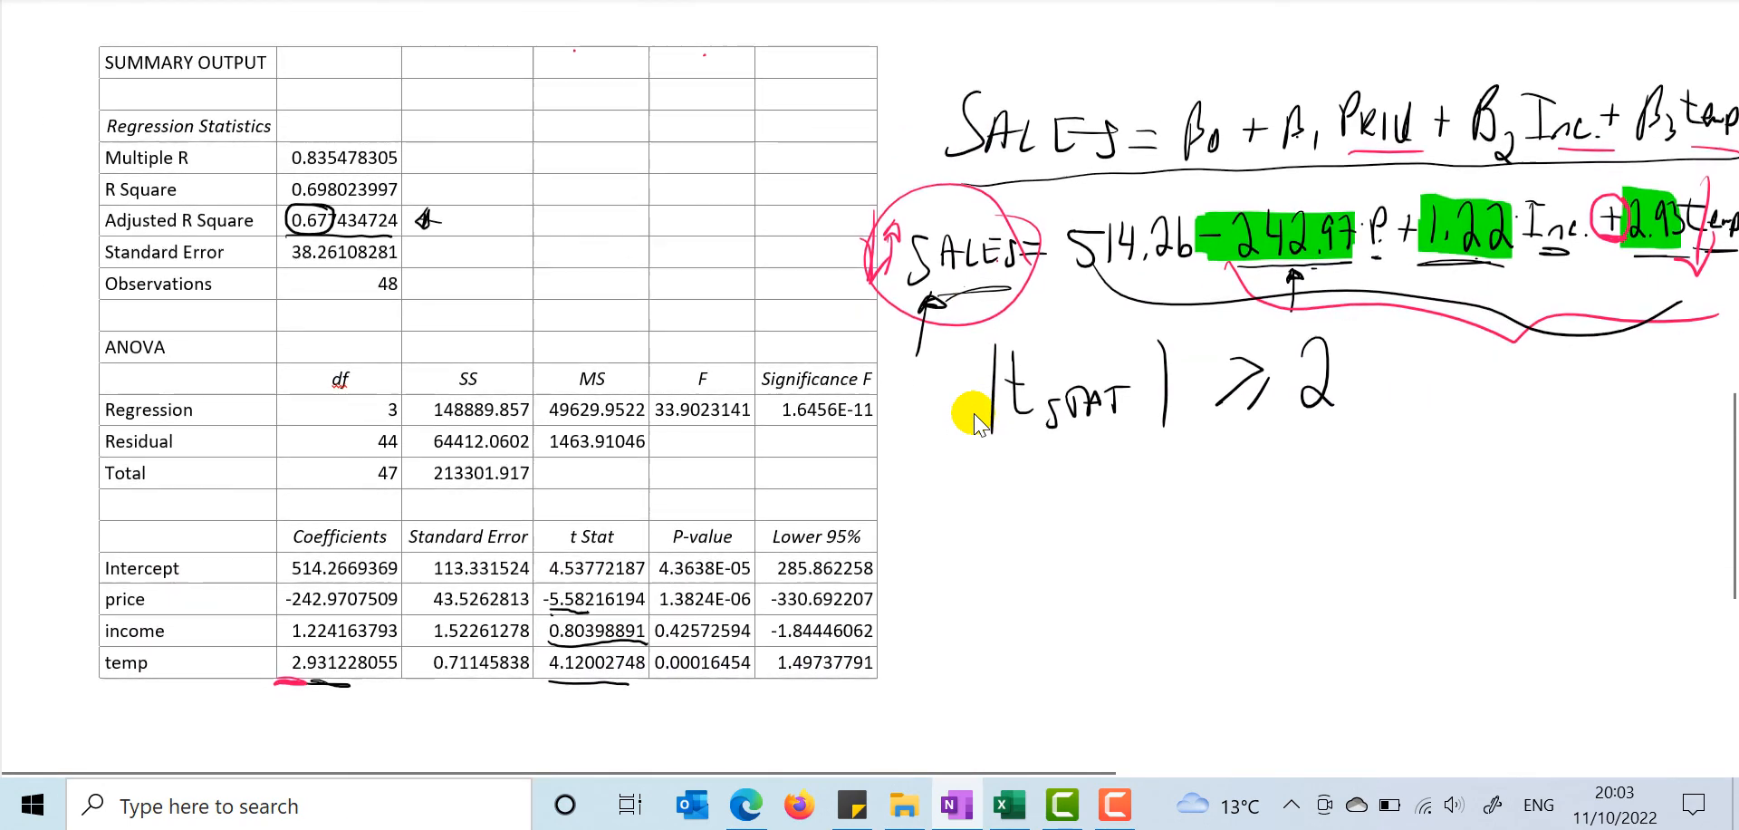
pyautogui.moveTo(831, 345)
pyautogui.mouseDown()
pyautogui.moveTo(895, 407)
pyautogui.moveTo(802, 341)
pyautogui.mouseUp()
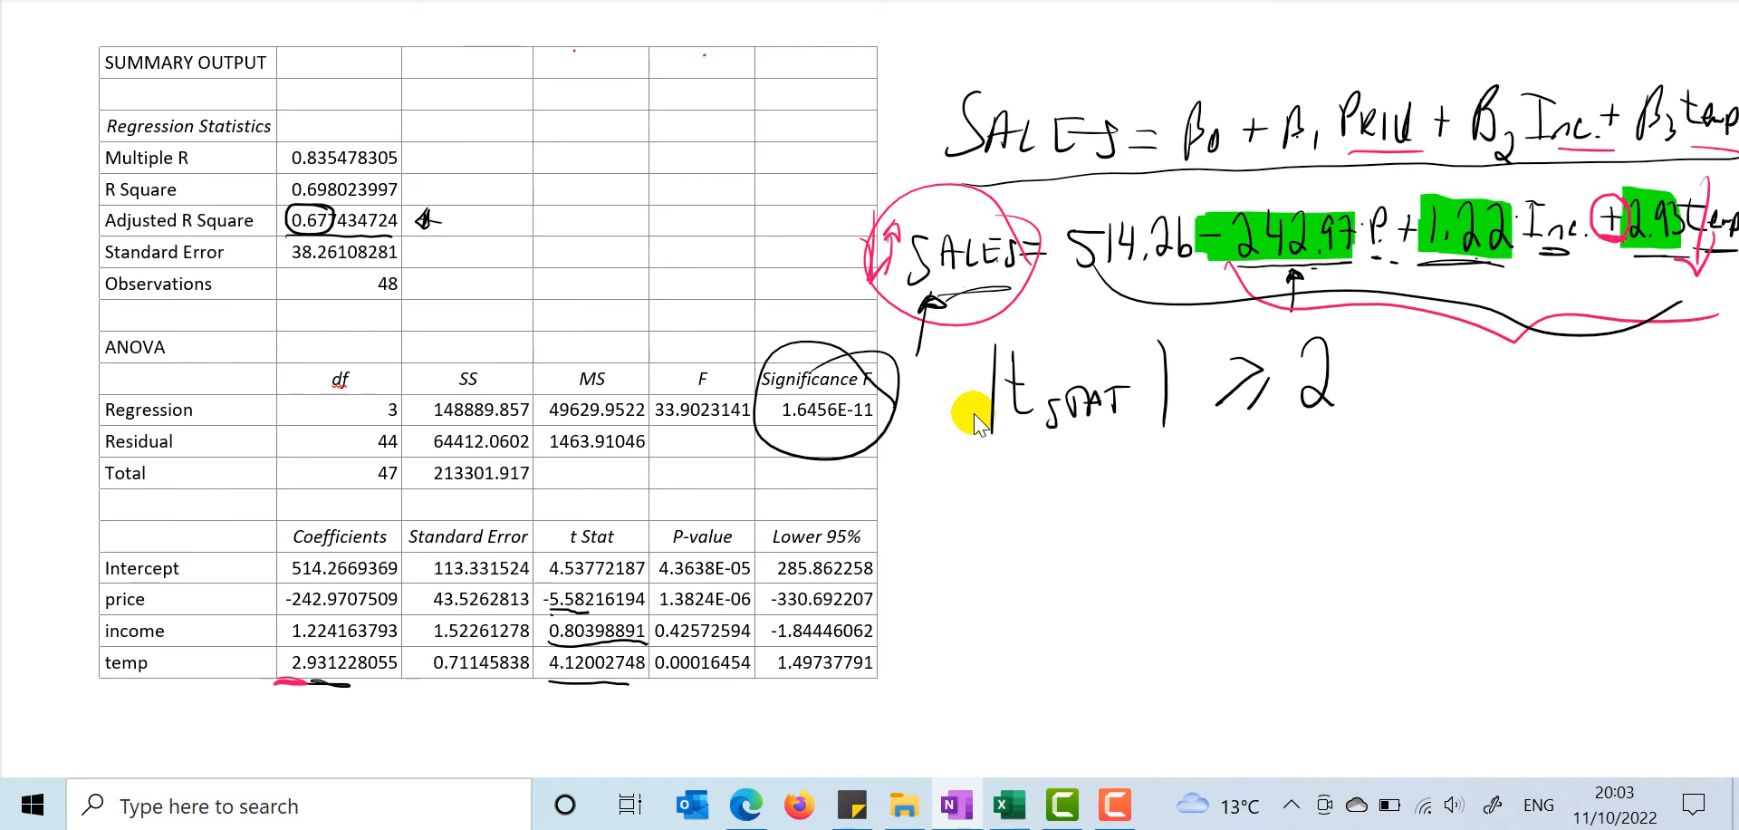
# Step: Erase the marks around the multiple regression's Adjusted R Square and redraw a star beside its value
pyautogui.moveTo(525, 232)
pyautogui.mouseDown()
pyautogui.moveTo(457, 218)
pyautogui.moveTo(484, 240)
pyautogui.mouseUp()
pyautogui.moveTo(313, 233); pyautogui.dragTo(494, 220)
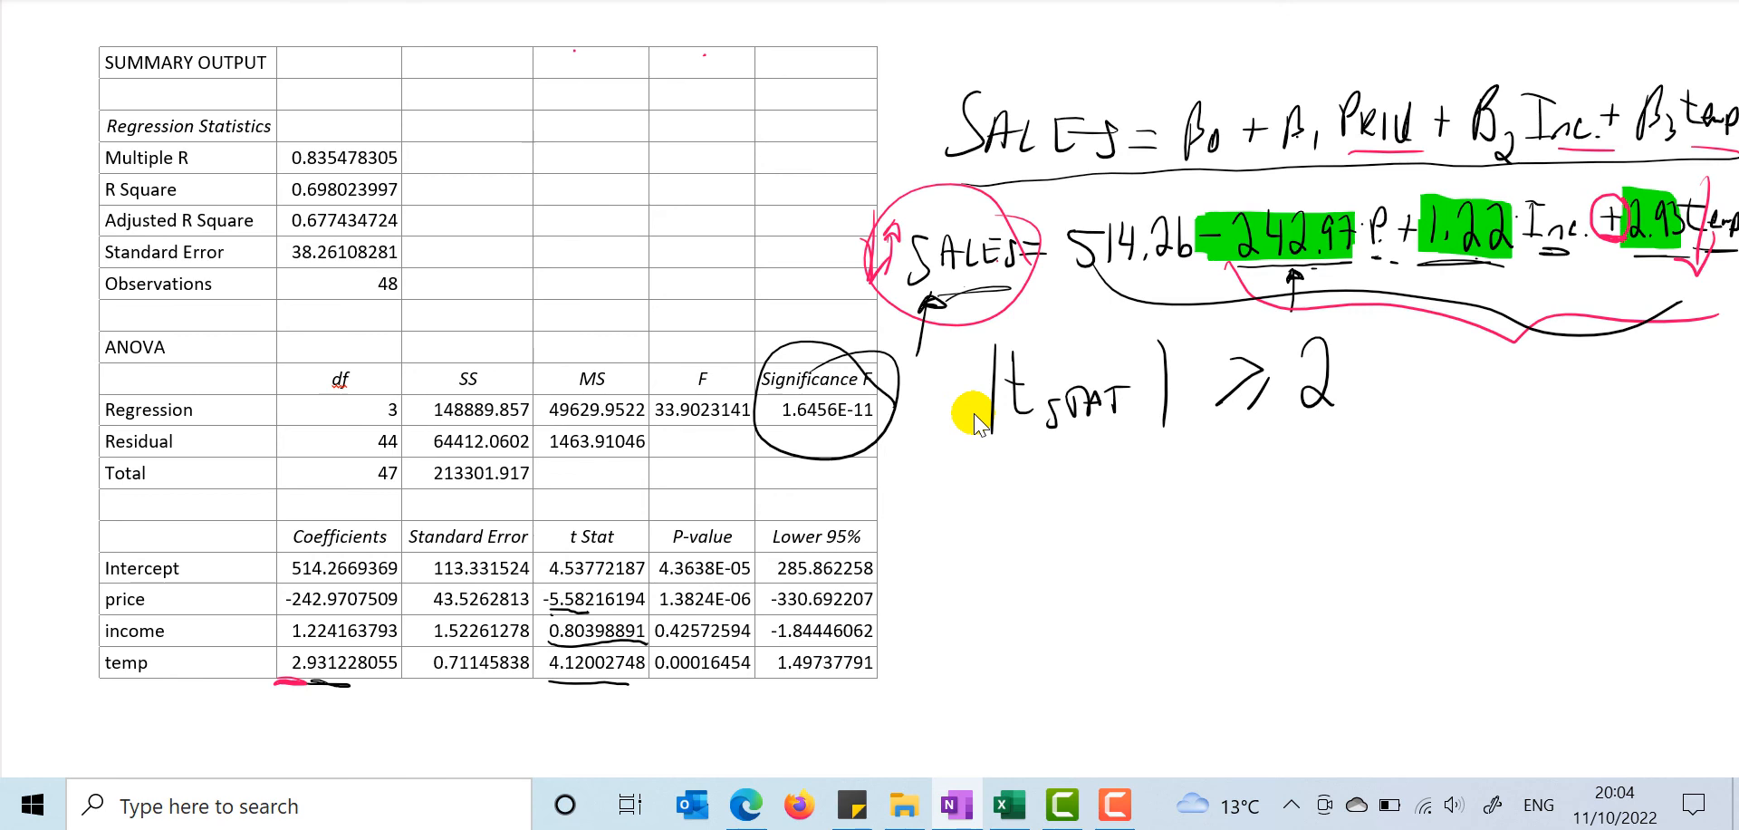
pyautogui.moveTo(456, 220)
pyautogui.mouseDown()
pyautogui.moveTo(427, 215)
pyautogui.moveTo(440, 226)
pyautogui.moveTo(438, 205)
pyautogui.mouseUp()
# Step: Erase the Significance F circle, the |t STAT| ≥ 2 rule, and the circle, arrows and braces around the estimated equation
pyautogui.moveTo(892, 408); pyautogui.dragTo(993, 398)
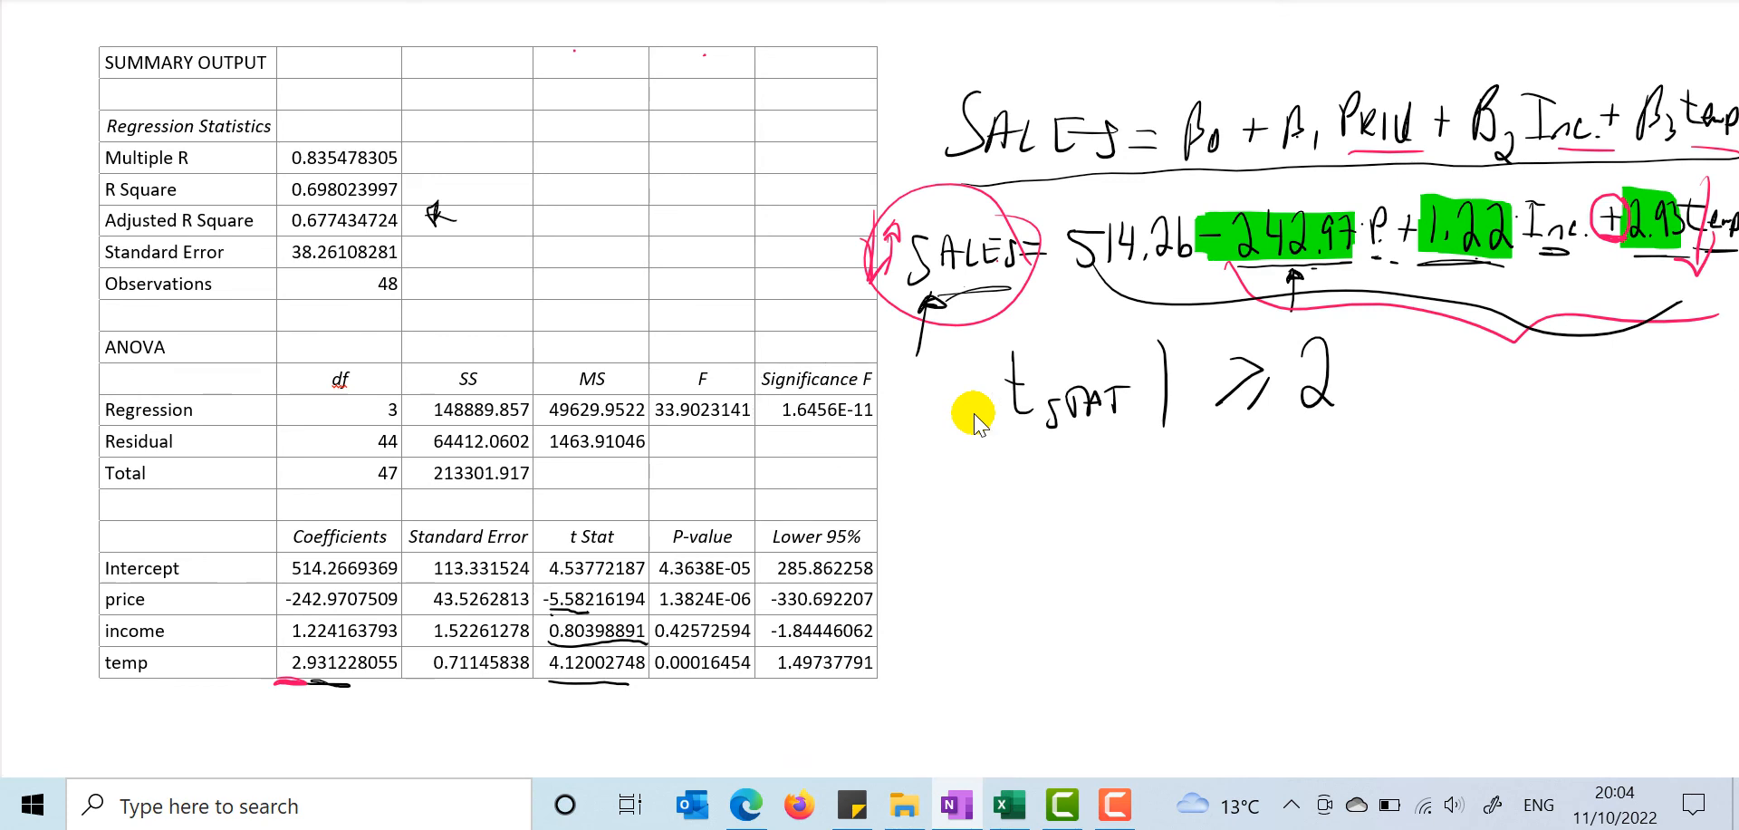
pyautogui.moveTo(989, 345); pyautogui.dragTo(989, 418)
pyautogui.moveTo(1327, 381); pyautogui.dragTo(1015, 390)
pyautogui.moveTo(1019, 272)
pyautogui.mouseDown()
pyautogui.moveTo(938, 302)
pyautogui.moveTo(921, 328)
pyautogui.moveTo(873, 263)
pyautogui.moveTo(892, 233)
pyautogui.mouseUp()
pyautogui.moveTo(1300, 318)
pyautogui.mouseDown()
pyautogui.moveTo(1295, 275)
pyautogui.moveTo(1352, 264)
pyautogui.mouseUp()
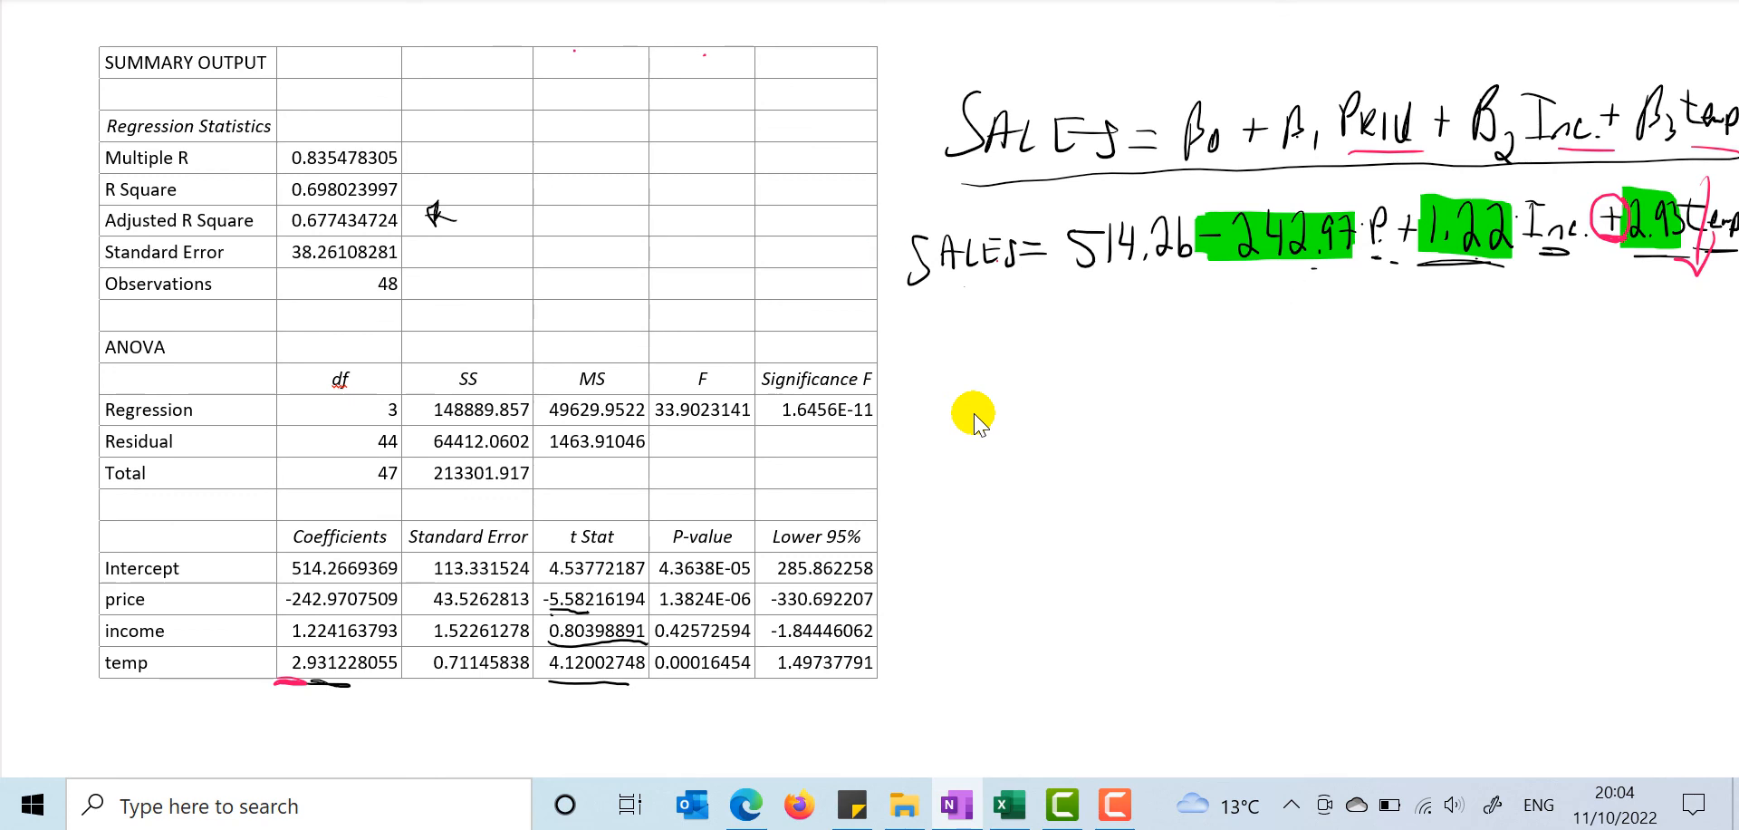
# Step: Handwrite the price elasticity formula εp = ΔQ/ΔP · P/Q below the estimated multiple regression equation
pyautogui.click(980, 439)
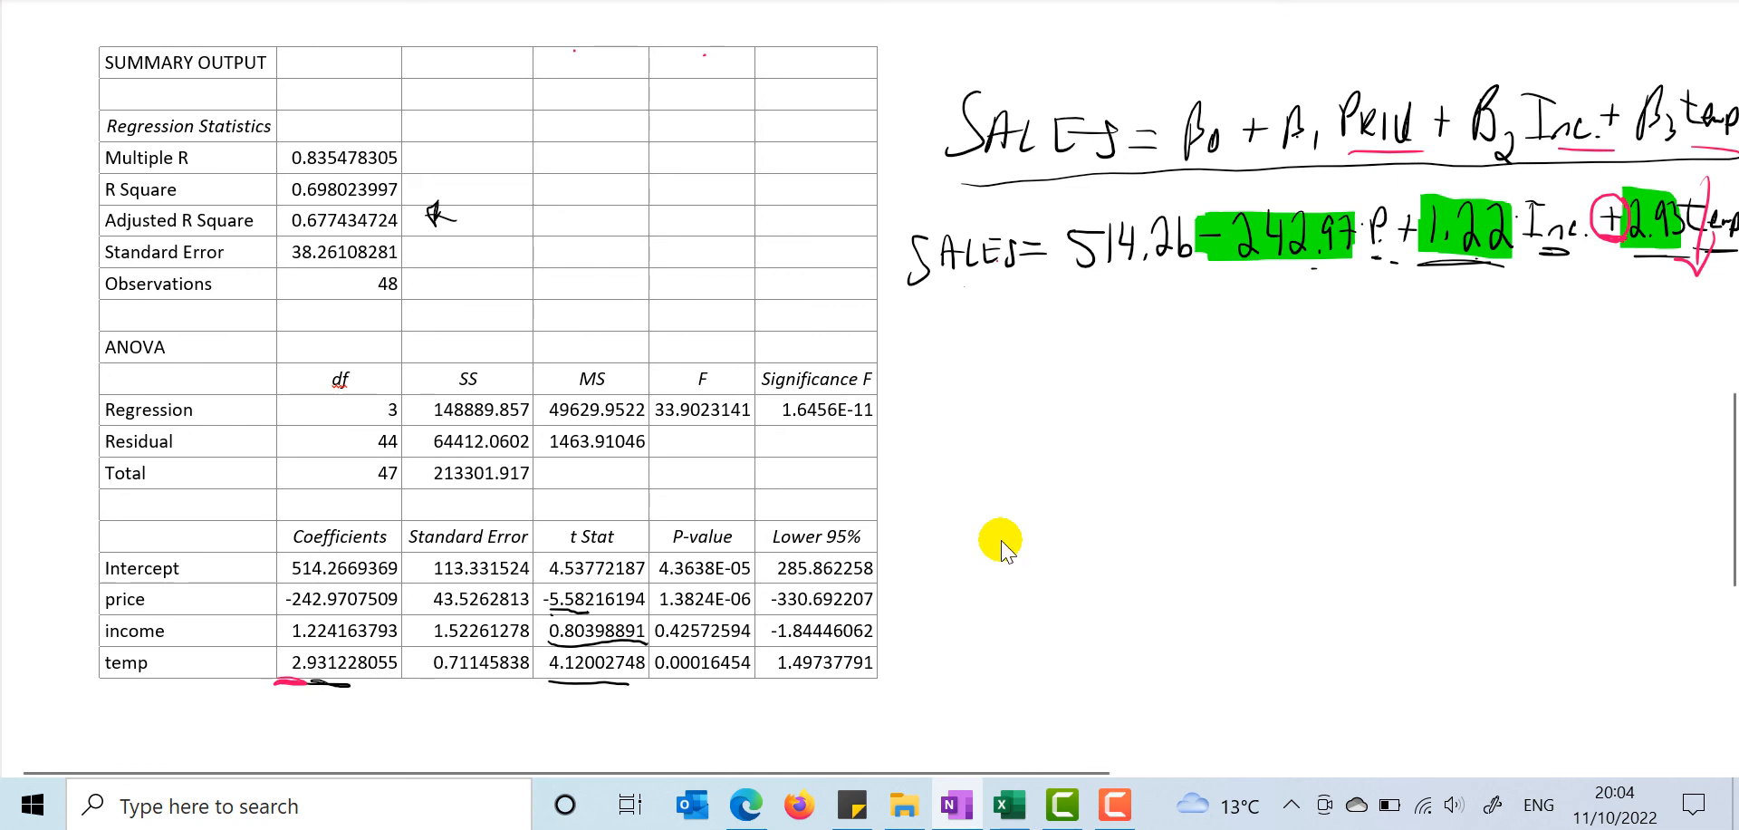
pyautogui.moveTo(989, 367)
pyautogui.mouseDown()
pyautogui.moveTo(982, 418)
pyautogui.moveTo(1057, 378)
pyautogui.mouseUp()
pyautogui.moveTo(1030, 395); pyautogui.dragTo(1061, 394)
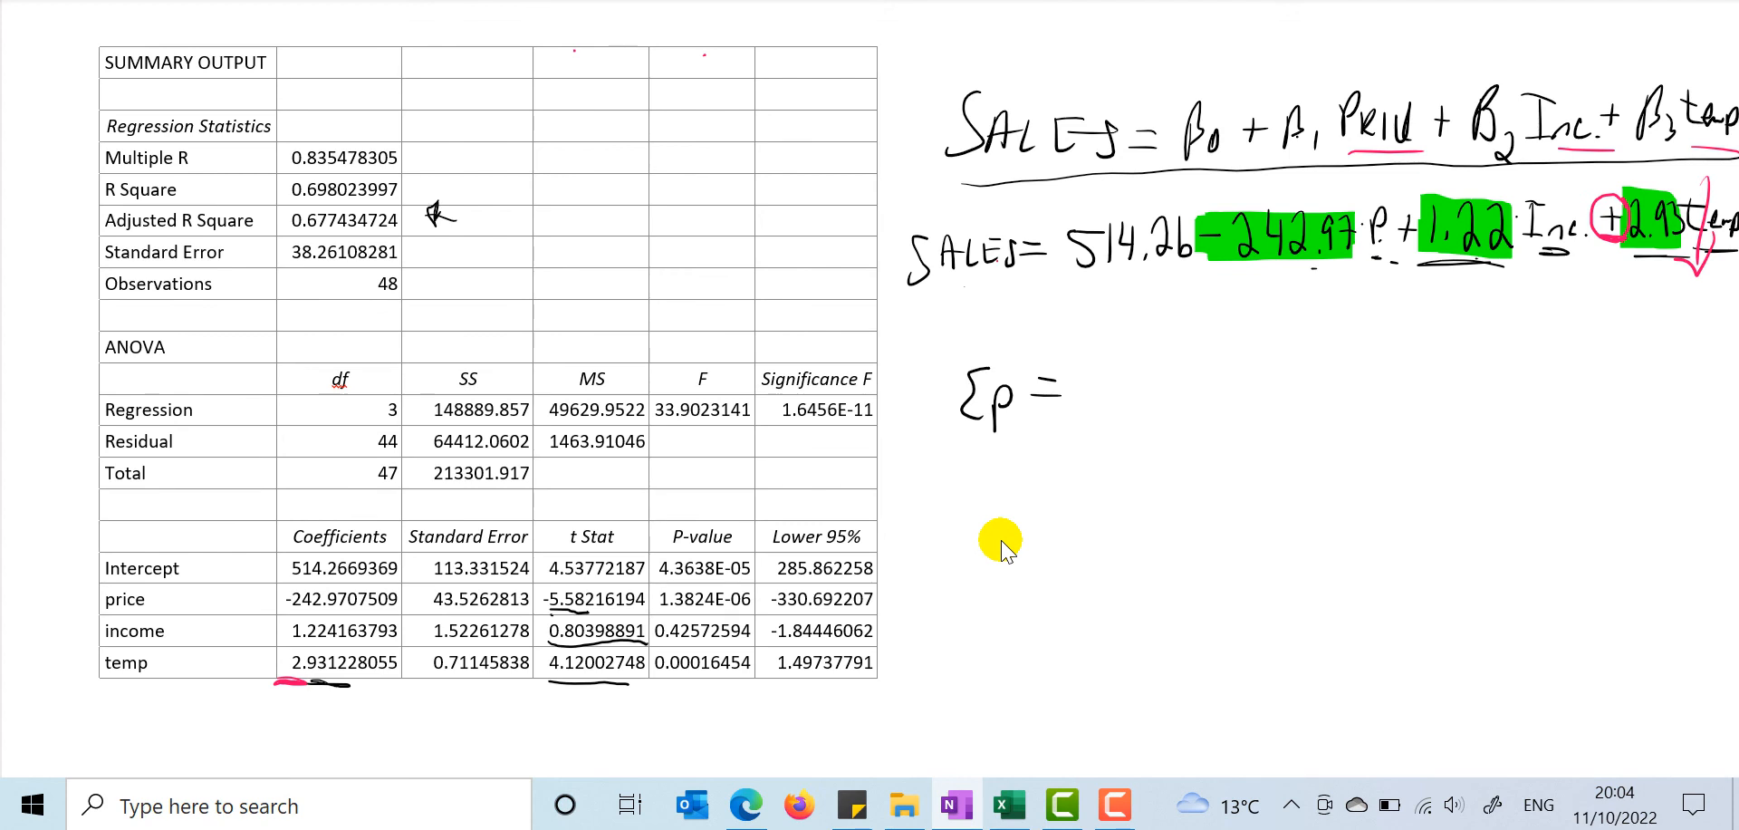
pyautogui.moveTo(1130, 334)
pyautogui.mouseDown()
pyautogui.moveTo(1194, 381)
pyautogui.moveTo(1164, 424)
pyautogui.moveTo(1177, 399)
pyautogui.mouseUp()
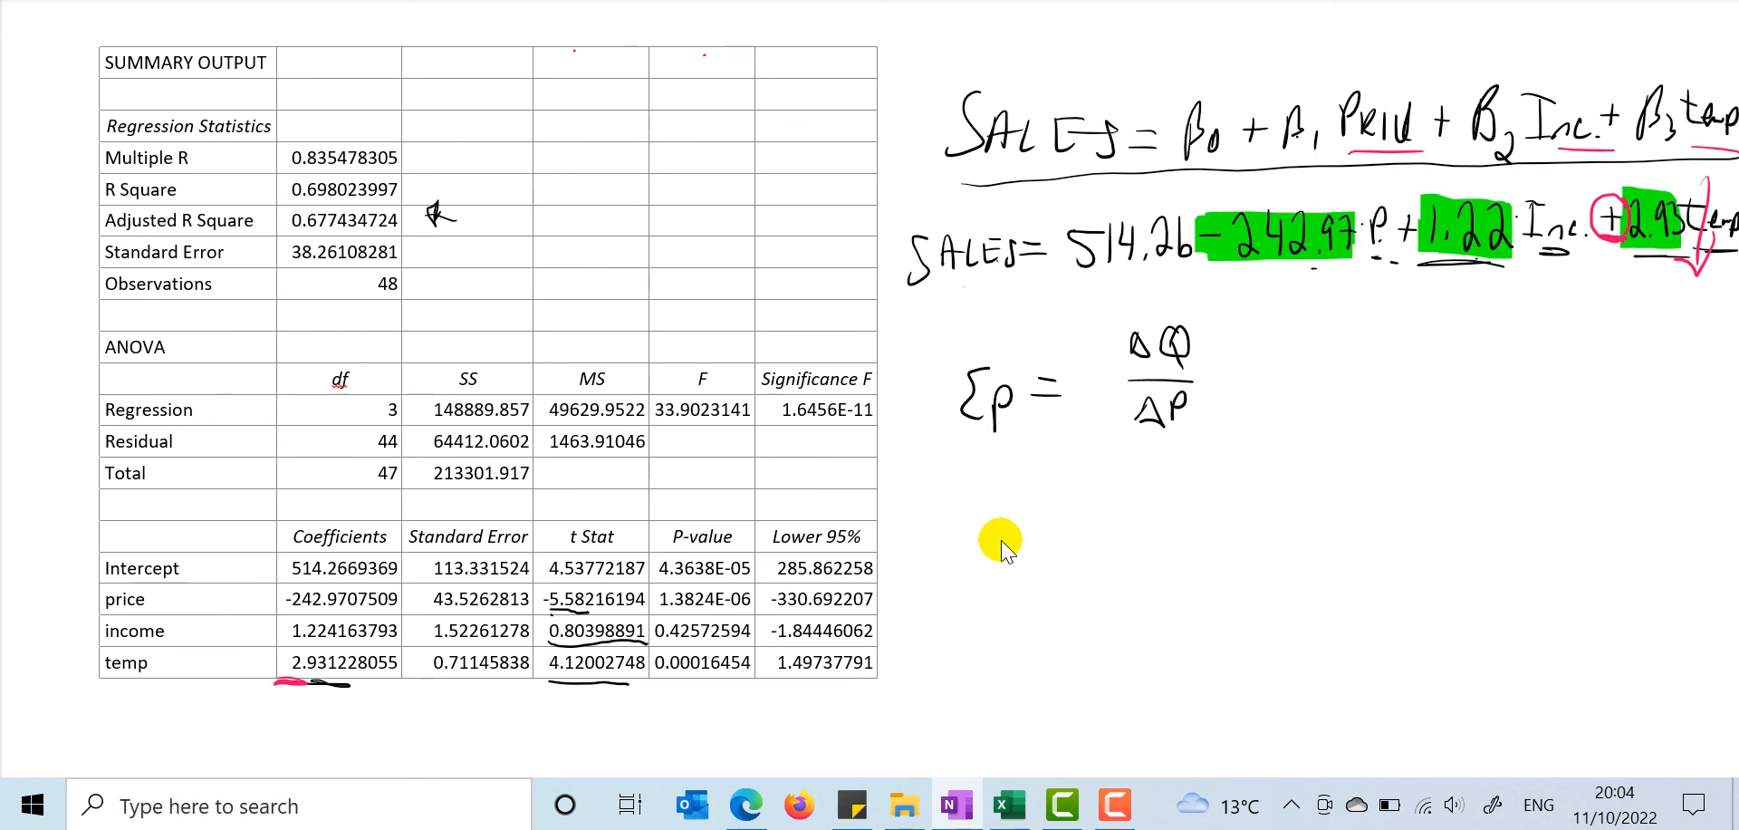
pyautogui.moveTo(1250, 321); pyautogui.dragTo(1250, 355)
pyautogui.moveTo(1250, 322)
pyautogui.mouseDown()
pyautogui.moveTo(1273, 373)
pyautogui.moveTo(1269, 436)
pyautogui.mouseUp()
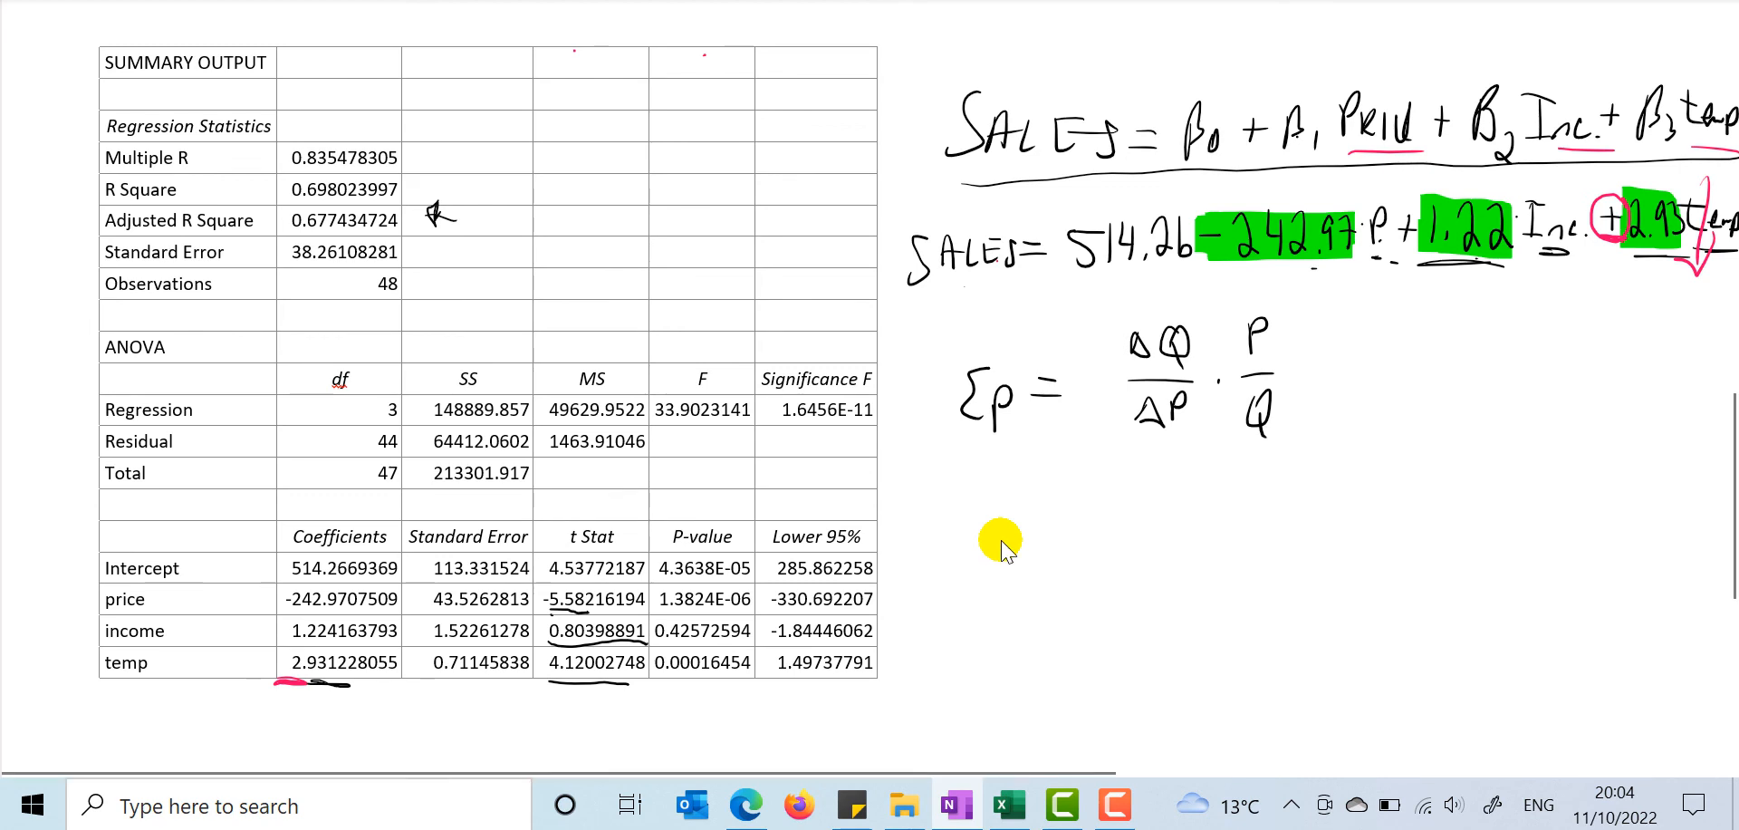
# Step: Highlight ΔQ/ΔP in green in the elasticity formula
pyautogui.moveTo(1123, 321)
pyautogui.mouseDown()
pyautogui.moveTo(1212, 366)
pyautogui.moveTo(1127, 394)
pyautogui.moveTo(1205, 430)
pyautogui.moveTo(1197, 376)
pyautogui.moveTo(1207, 398)
pyautogui.moveTo(1158, 439)
pyautogui.mouseUp()
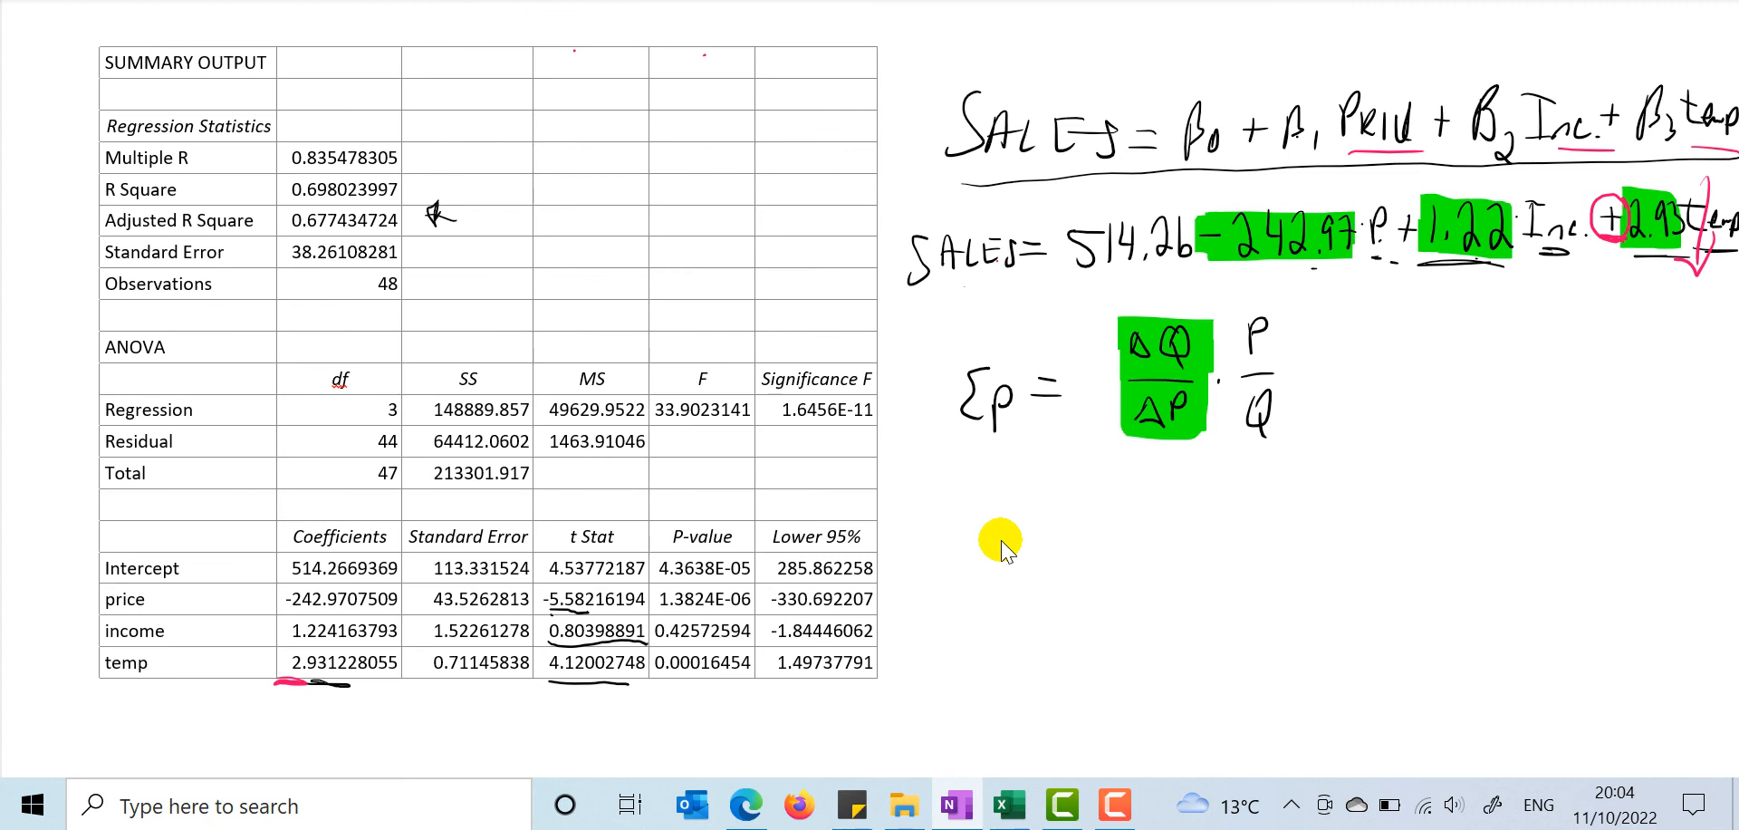
pyautogui.moveTo(1215, 319); pyautogui.dragTo(1214, 367)
pyautogui.moveTo(1121, 352); pyautogui.dragTo(1121, 408)
# Step: Draw pink arrows pointing at P and at Q in the elasticity formula's P/Q fraction
pyautogui.moveTo(1318, 328); pyautogui.dragTo(1290, 336)
pyautogui.moveTo(1301, 317)
pyautogui.mouseDown()
pyautogui.moveTo(1290, 335)
pyautogui.moveTo(1309, 341)
pyautogui.mouseUp()
pyautogui.moveTo(1320, 410); pyautogui.dragTo(1292, 419)
pyautogui.moveTo(1302, 404); pyautogui.dragTo(1291, 418)
pyautogui.moveTo(1292, 419); pyautogui.dragTo(1310, 426)
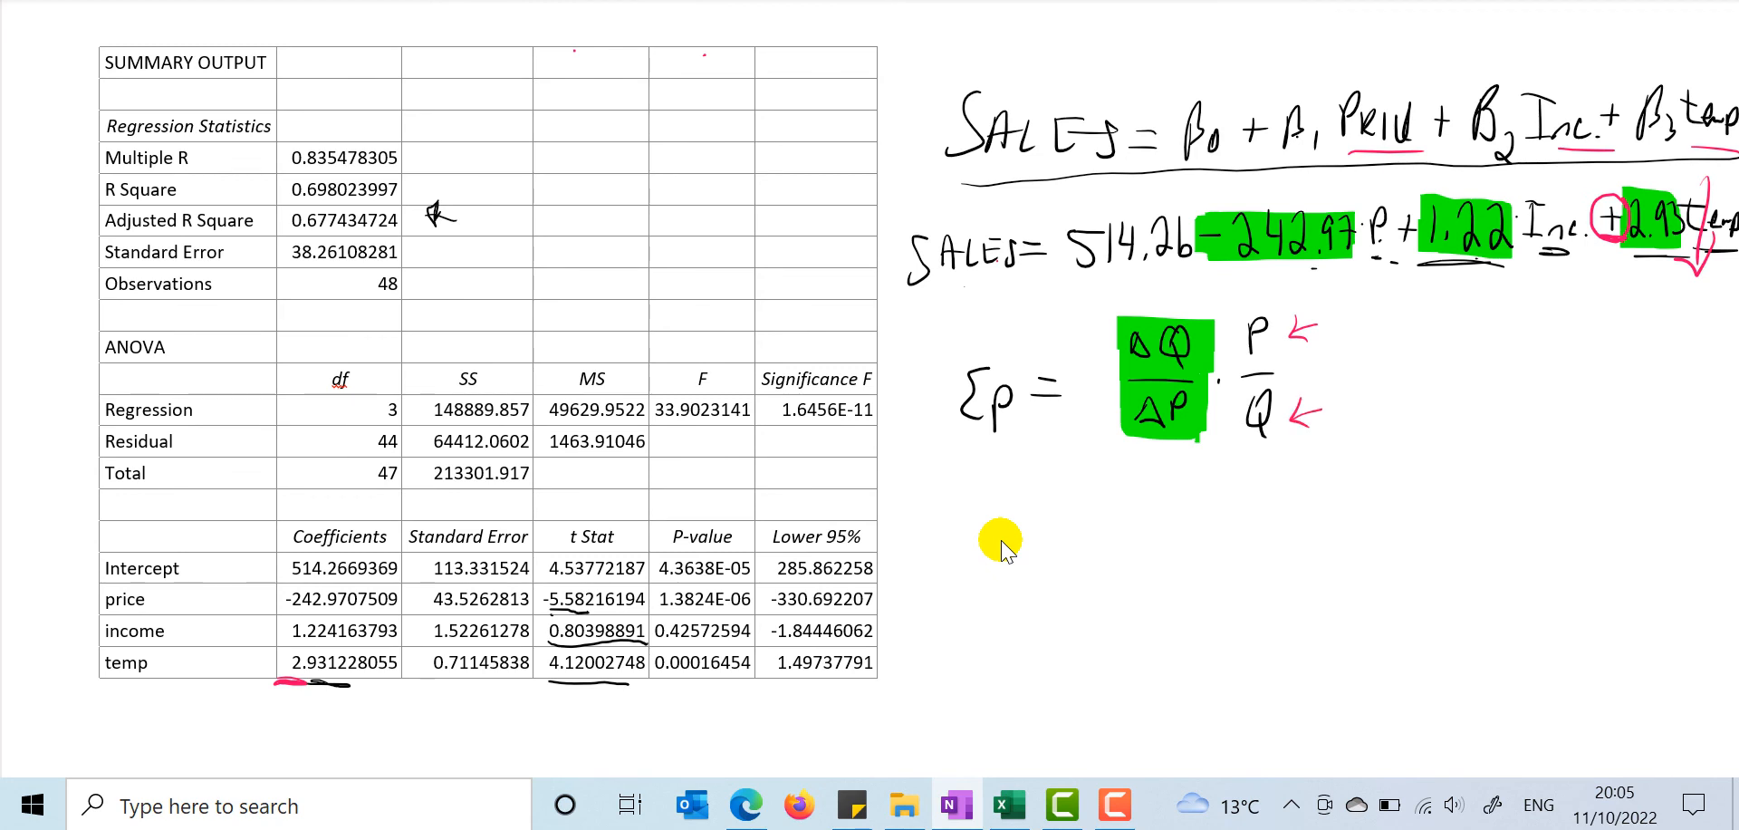
# Step: In pink, circle ΔQ/ΔP with an arrow to the price coefficient, and underline ΔP, Q and 242.97
pyautogui.moveTo(1209, 308)
pyautogui.mouseDown()
pyautogui.moveTo(1114, 313)
pyautogui.moveTo(1159, 458)
pyautogui.moveTo(1212, 325)
pyautogui.moveTo(1219, 381)
pyautogui.mouseUp()
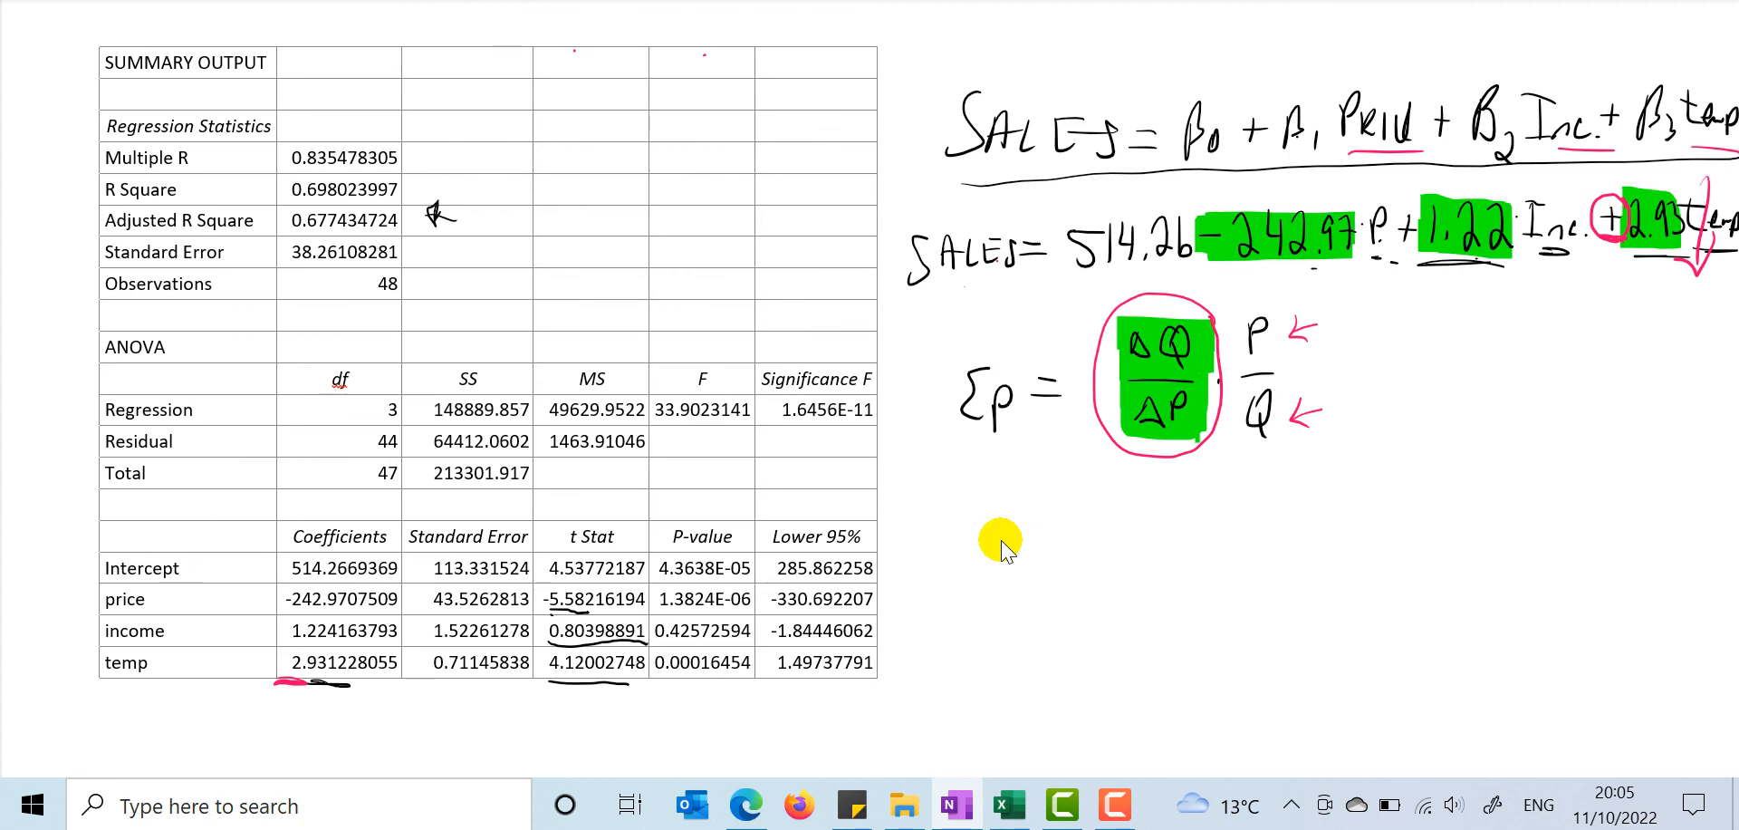
pyautogui.moveTo(1211, 307); pyautogui.dragTo(1284, 276)
pyautogui.moveTo(1150, 432); pyautogui.dragTo(1181, 429)
pyautogui.moveTo(1170, 367); pyautogui.dragTo(1203, 362)
pyautogui.moveTo(1248, 264)
pyautogui.mouseDown()
pyautogui.moveTo(1358, 262)
pyautogui.moveTo(1285, 264)
pyautogui.mouseUp()
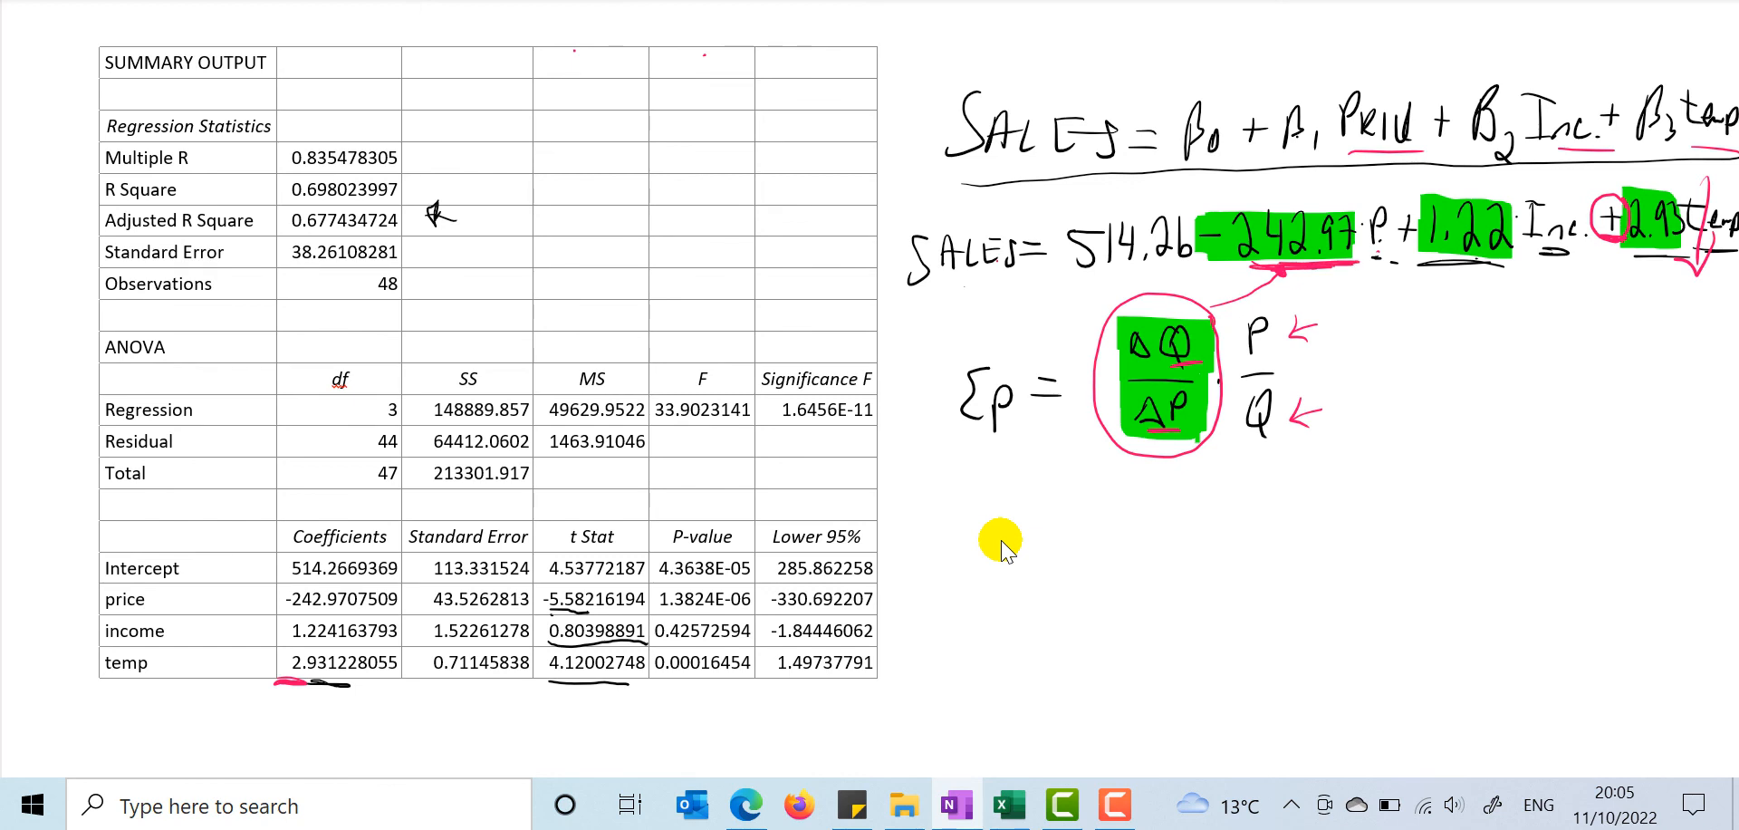
# Step: In pink, write = −242.97 with an empty fraction bar below the elasticity formula, and underline the formula's P
pyautogui.moveTo(1325, 364); pyautogui.dragTo(1354, 374)
pyautogui.moveTo(1368, 358); pyautogui.dragTo(1373, 386)
pyautogui.moveTo(1066, 546); pyautogui.dragTo(1096, 545)
pyautogui.moveTo(1076, 562); pyautogui.dragTo(1279, 551)
pyautogui.moveTo(1275, 536); pyautogui.dragTo(1277, 569)
pyautogui.moveTo(1287, 530)
pyautogui.mouseDown()
pyautogui.moveTo(1295, 558)
pyautogui.moveTo(1319, 561)
pyautogui.mouseUp()
pyautogui.click(1334, 557)
pyautogui.moveTo(1366, 515); pyautogui.dragTo(1359, 555)
pyautogui.moveTo(1376, 524)
pyautogui.mouseDown()
pyautogui.moveTo(1391, 556)
pyautogui.moveTo(1531, 524)
pyautogui.mouseUp()
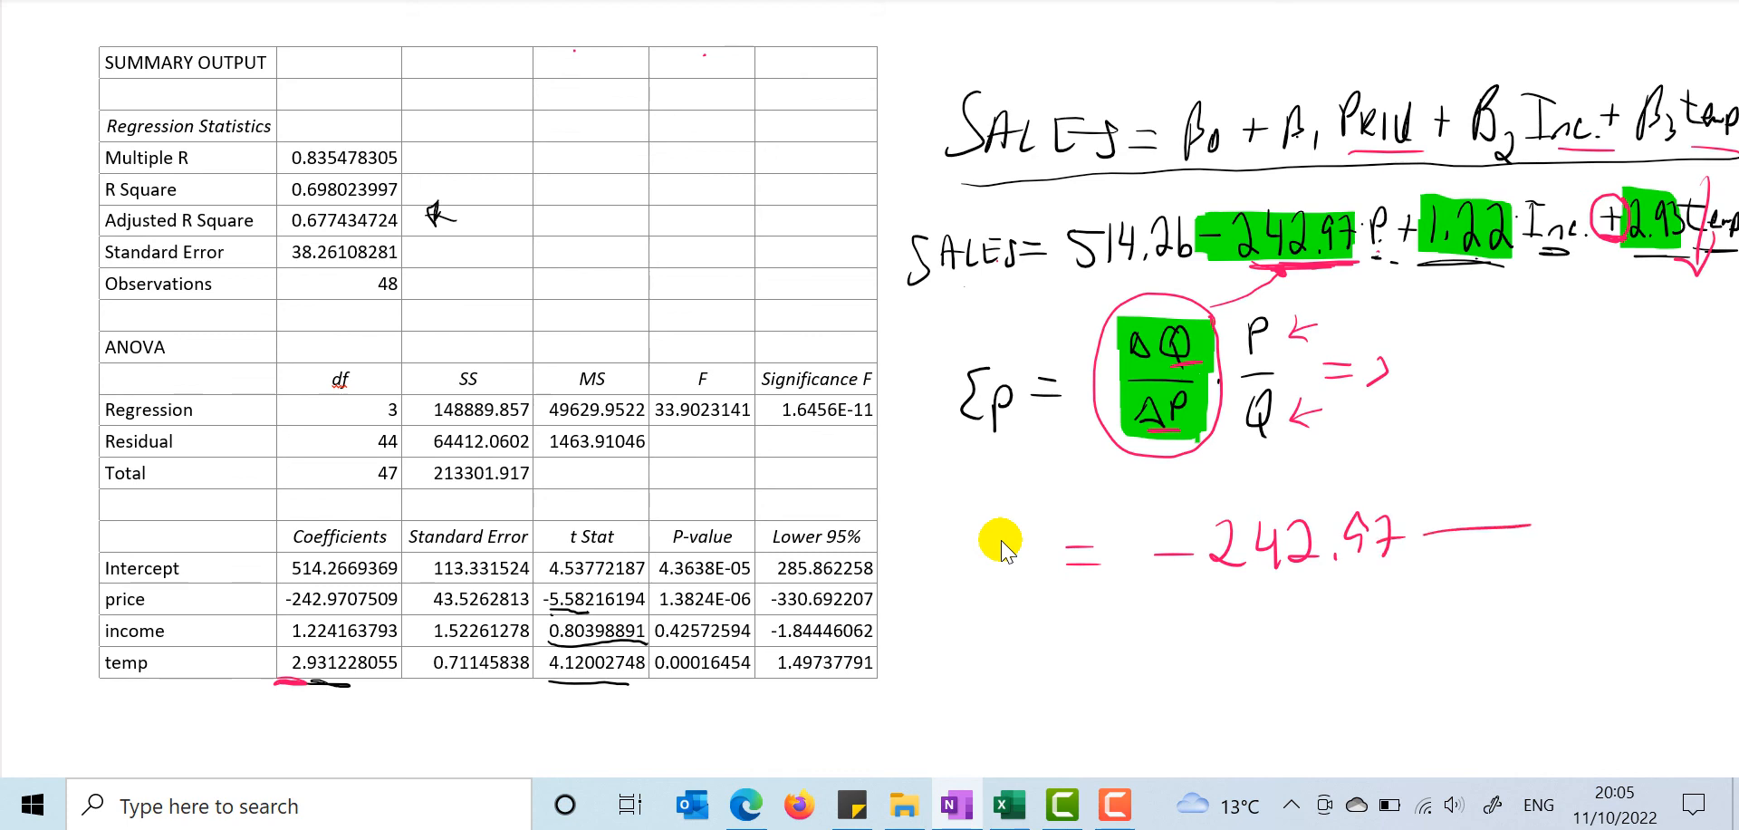
pyautogui.moveTo(1267, 353); pyautogui.dragTo(1282, 349)
# Step: Switch to Excel and look up Arizona's price and sales in the soft drinks data
pyautogui.click(1008, 805)
pyautogui.scroll(6, 759, 370)
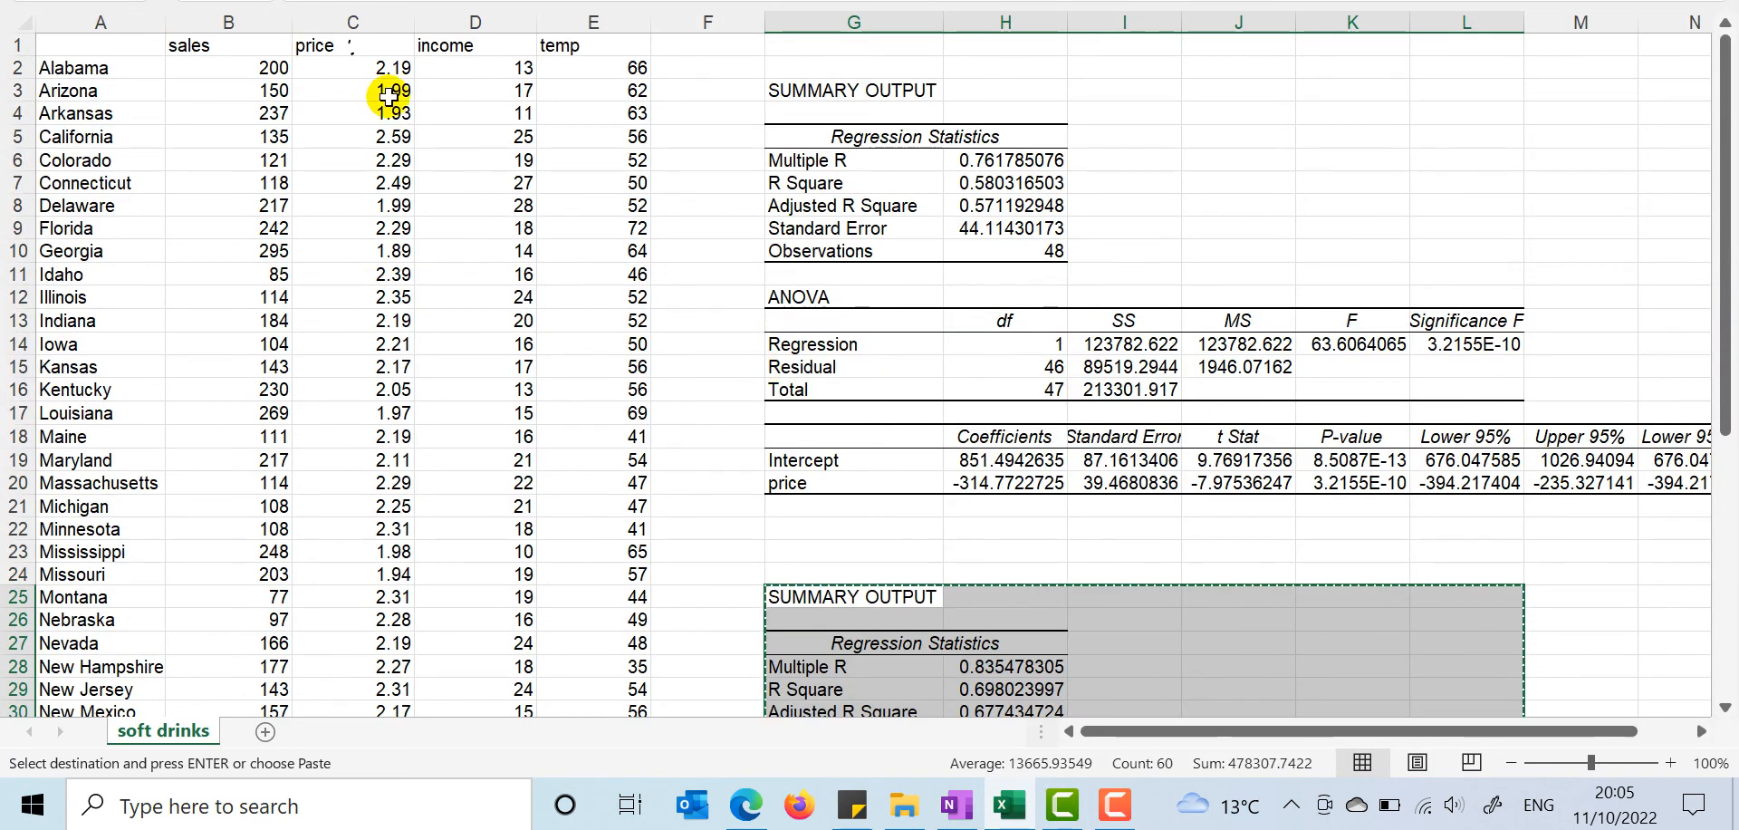
pyautogui.click(340, 114)
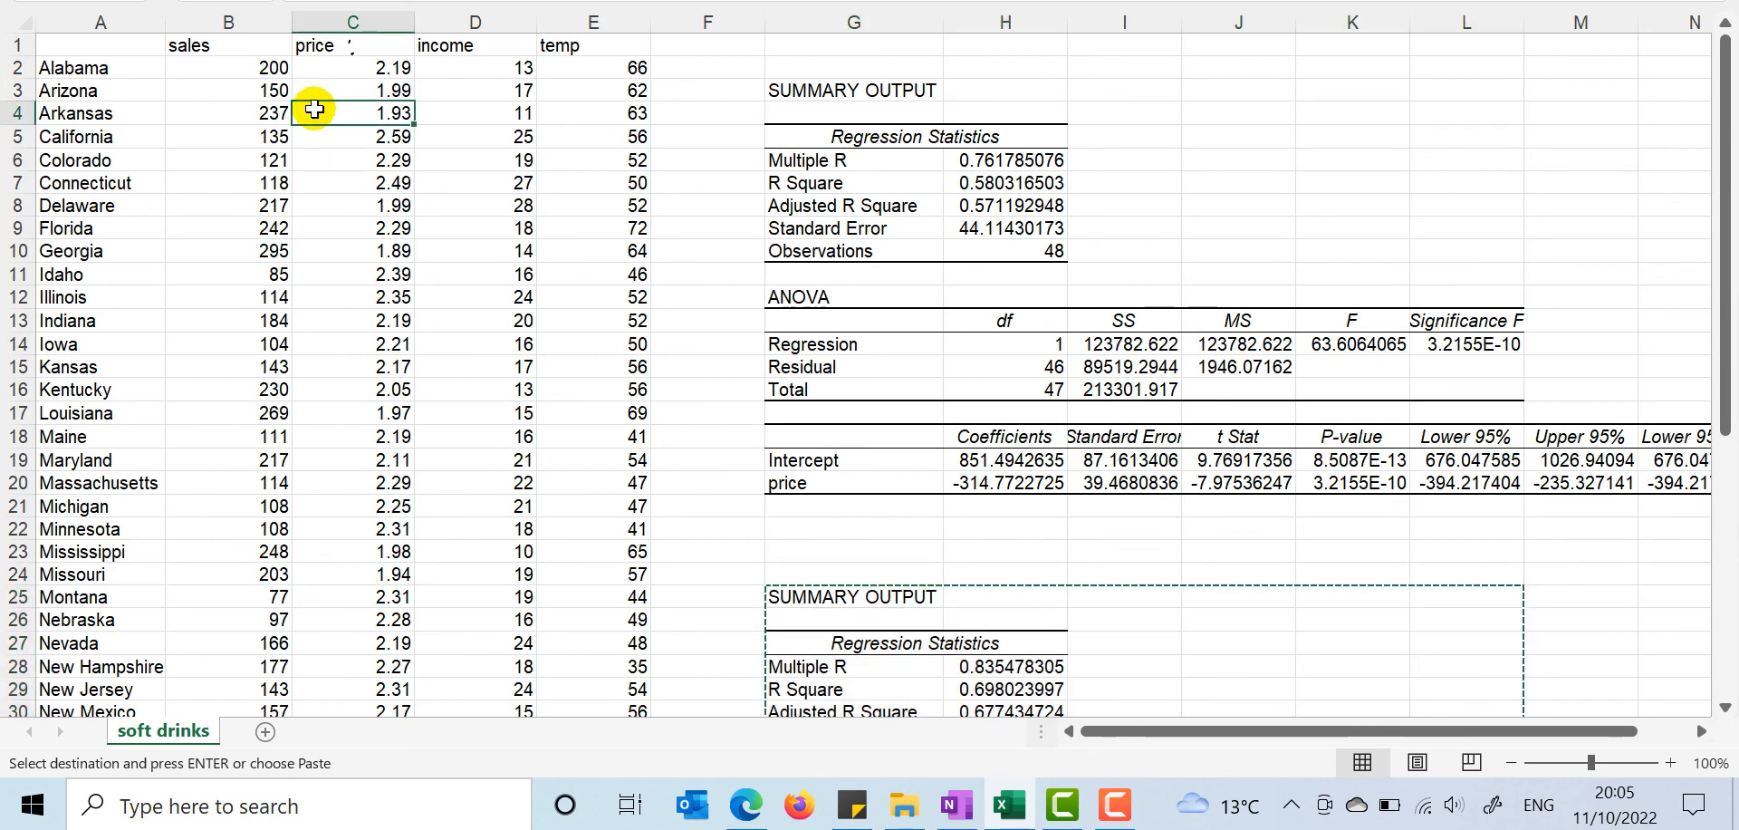
pyautogui.click(262, 86)
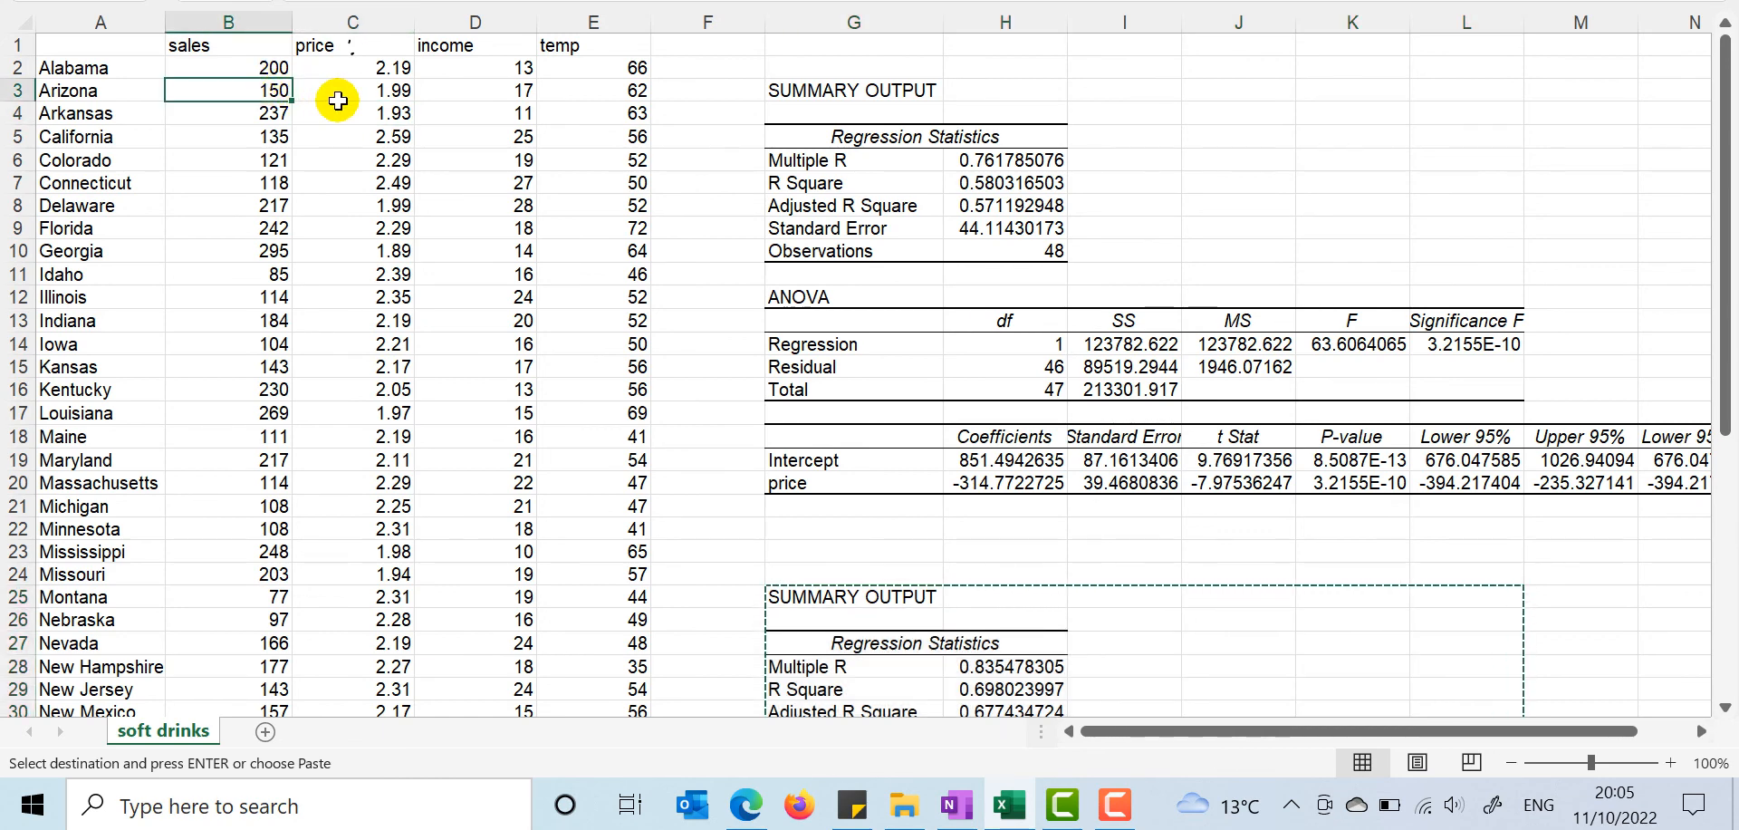
pyautogui.click(361, 90)
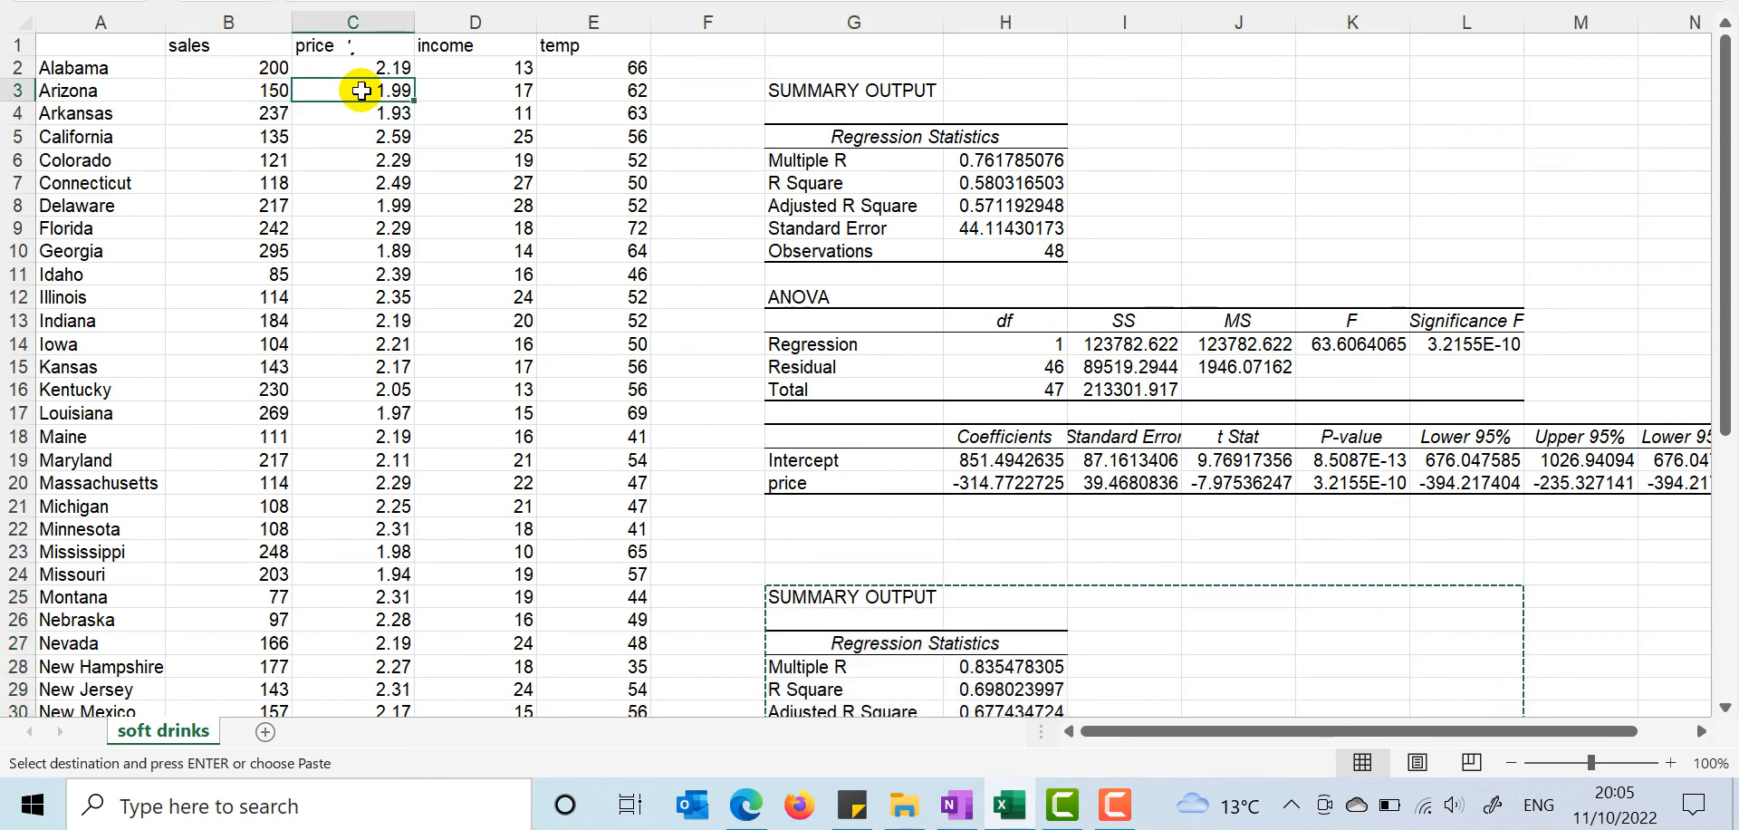
pyautogui.click(283, 88)
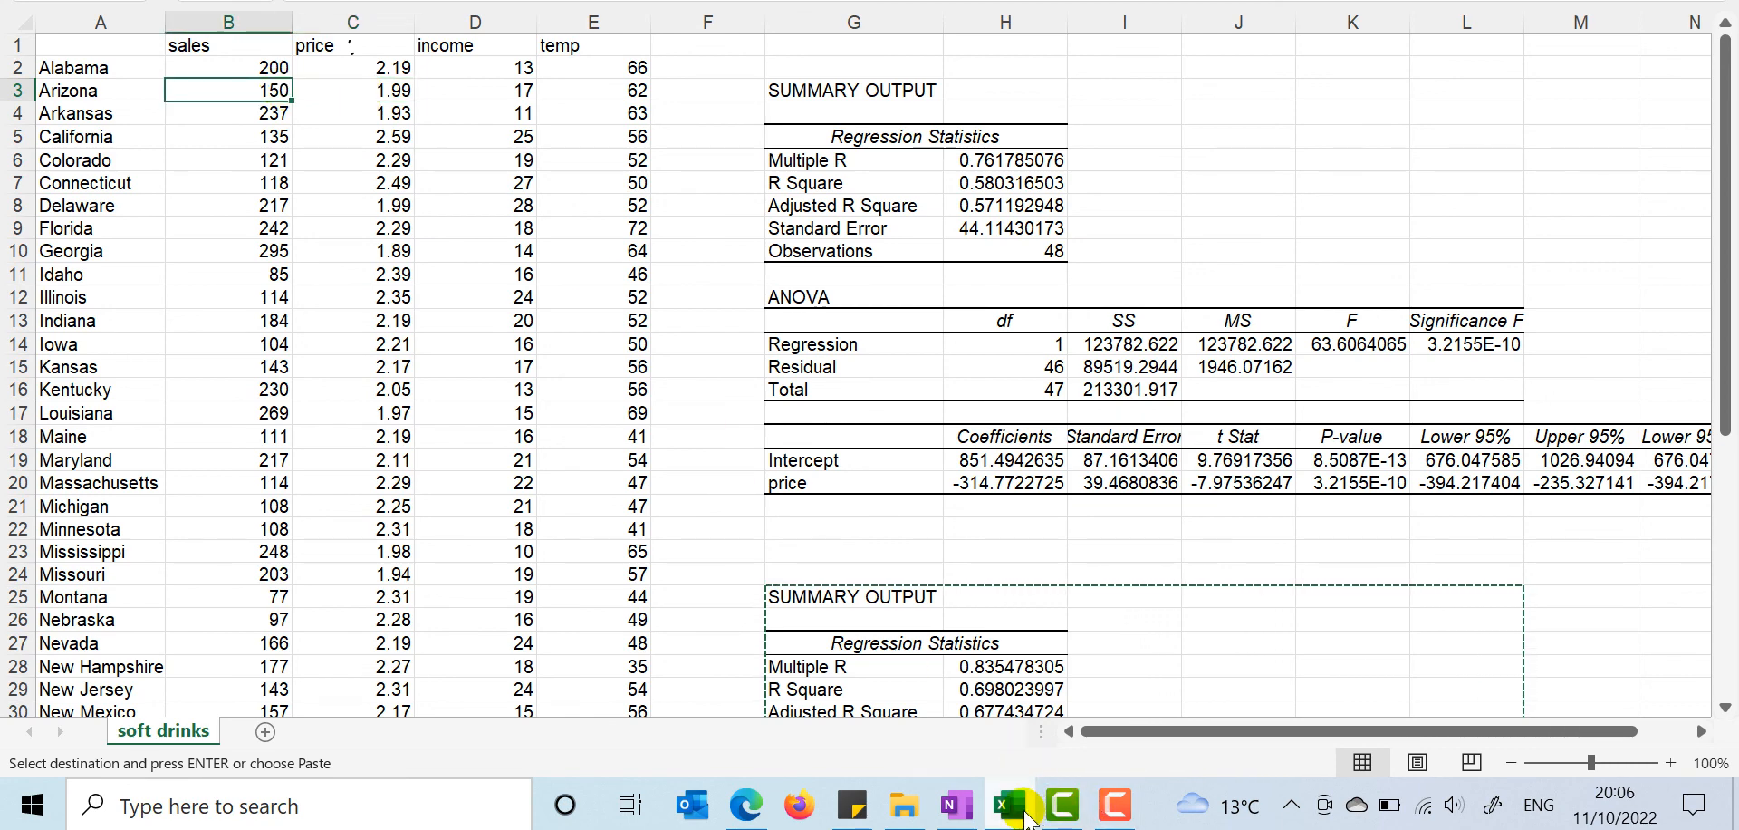
# Step: Switch back to OneNote and fill the fraction with 1.99 over 150, adding an equals sign after it and another below
pyautogui.click(976, 813)
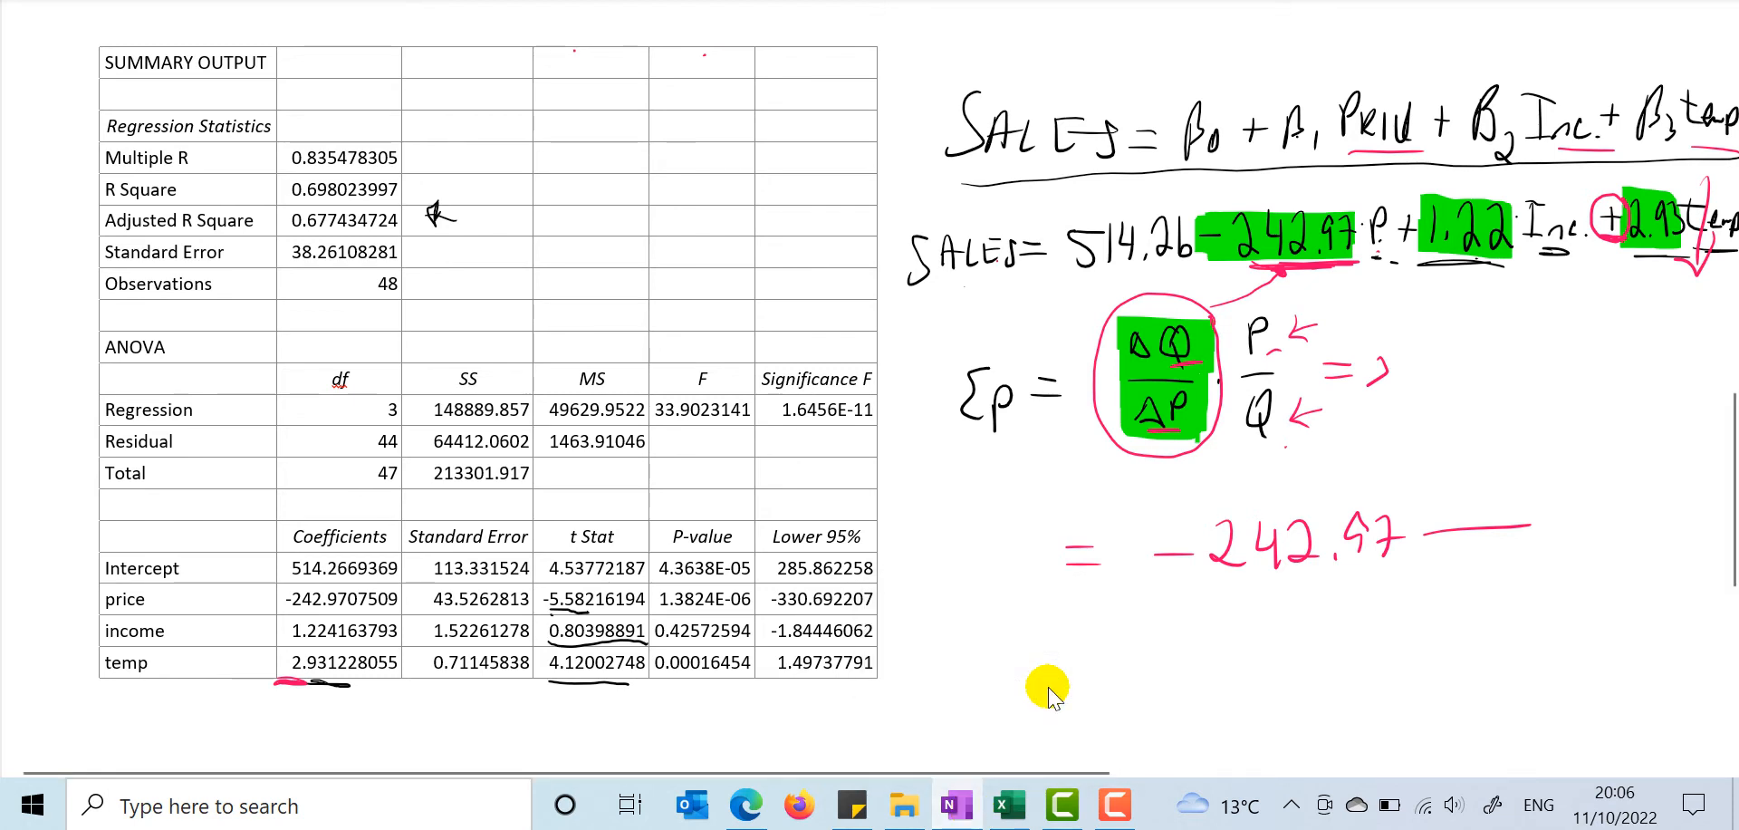
pyautogui.click(1478, 502)
pyautogui.moveTo(1457, 480)
pyautogui.mouseDown()
pyautogui.moveTo(1456, 507)
pyautogui.moveTo(1529, 483)
pyautogui.moveTo(1527, 498)
pyautogui.mouseUp()
pyautogui.moveTo(1465, 559); pyautogui.dragTo(1486, 597)
pyautogui.moveTo(1491, 559); pyautogui.dragTo(1518, 564)
pyautogui.moveTo(1559, 514); pyautogui.dragTo(1593, 523)
pyautogui.moveTo(1238, 686); pyautogui.dragTo(1274, 686)
pyautogui.moveTo(1247, 706); pyautogui.dragTo(1272, 704)
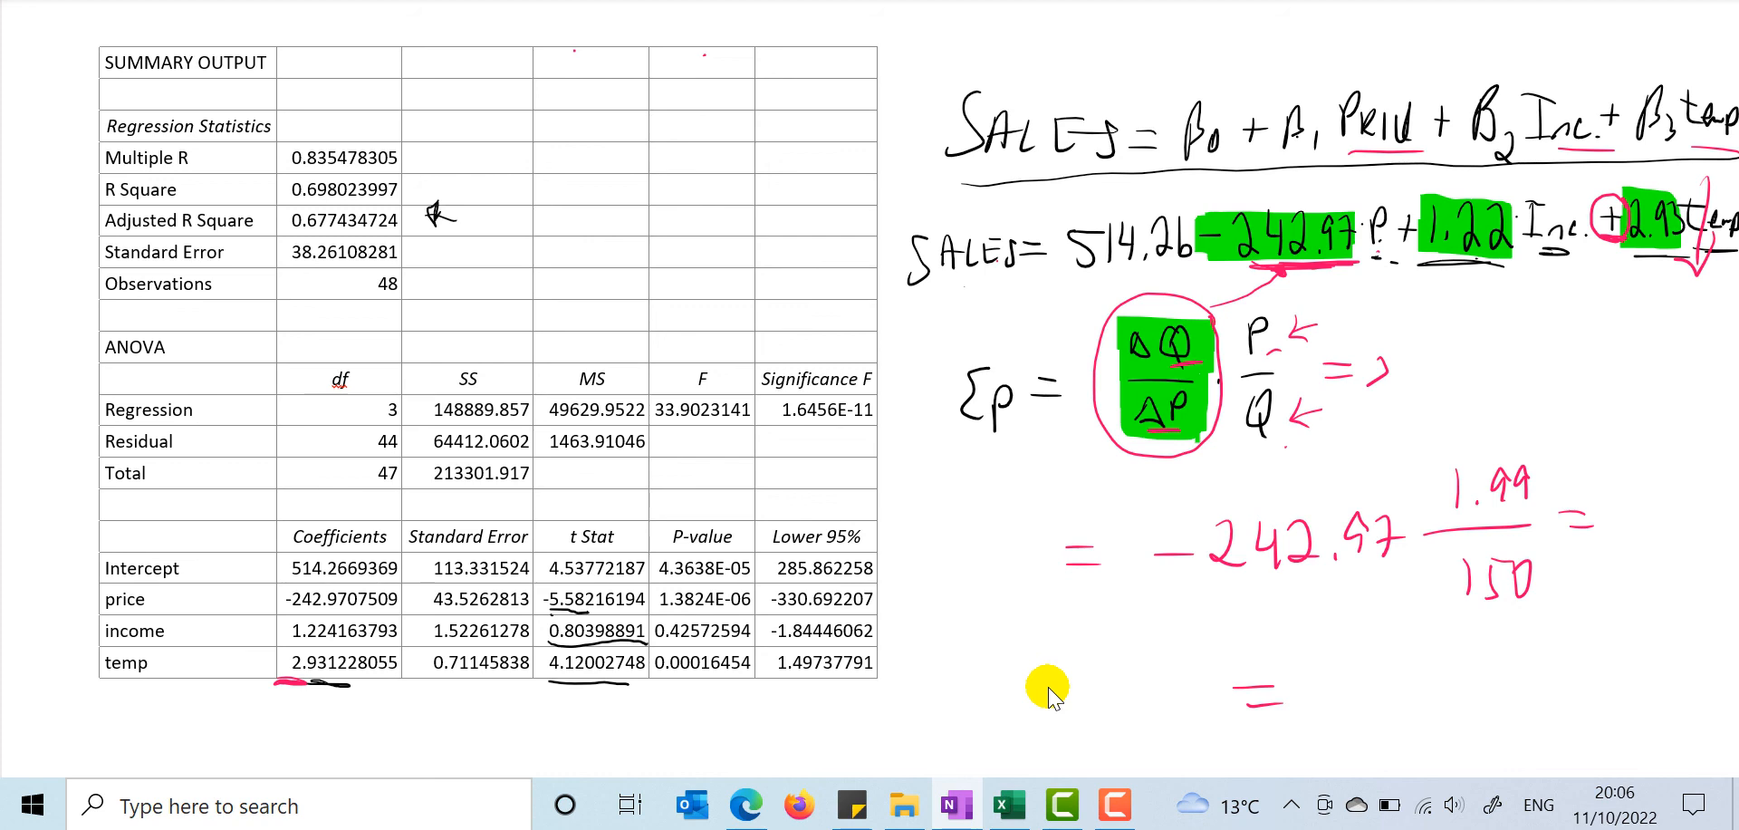
# Step: Switch to Excel, clear the pending copy selection, and calculate 242.97*1.99/150 in cell K24
pyautogui.click(1012, 804)
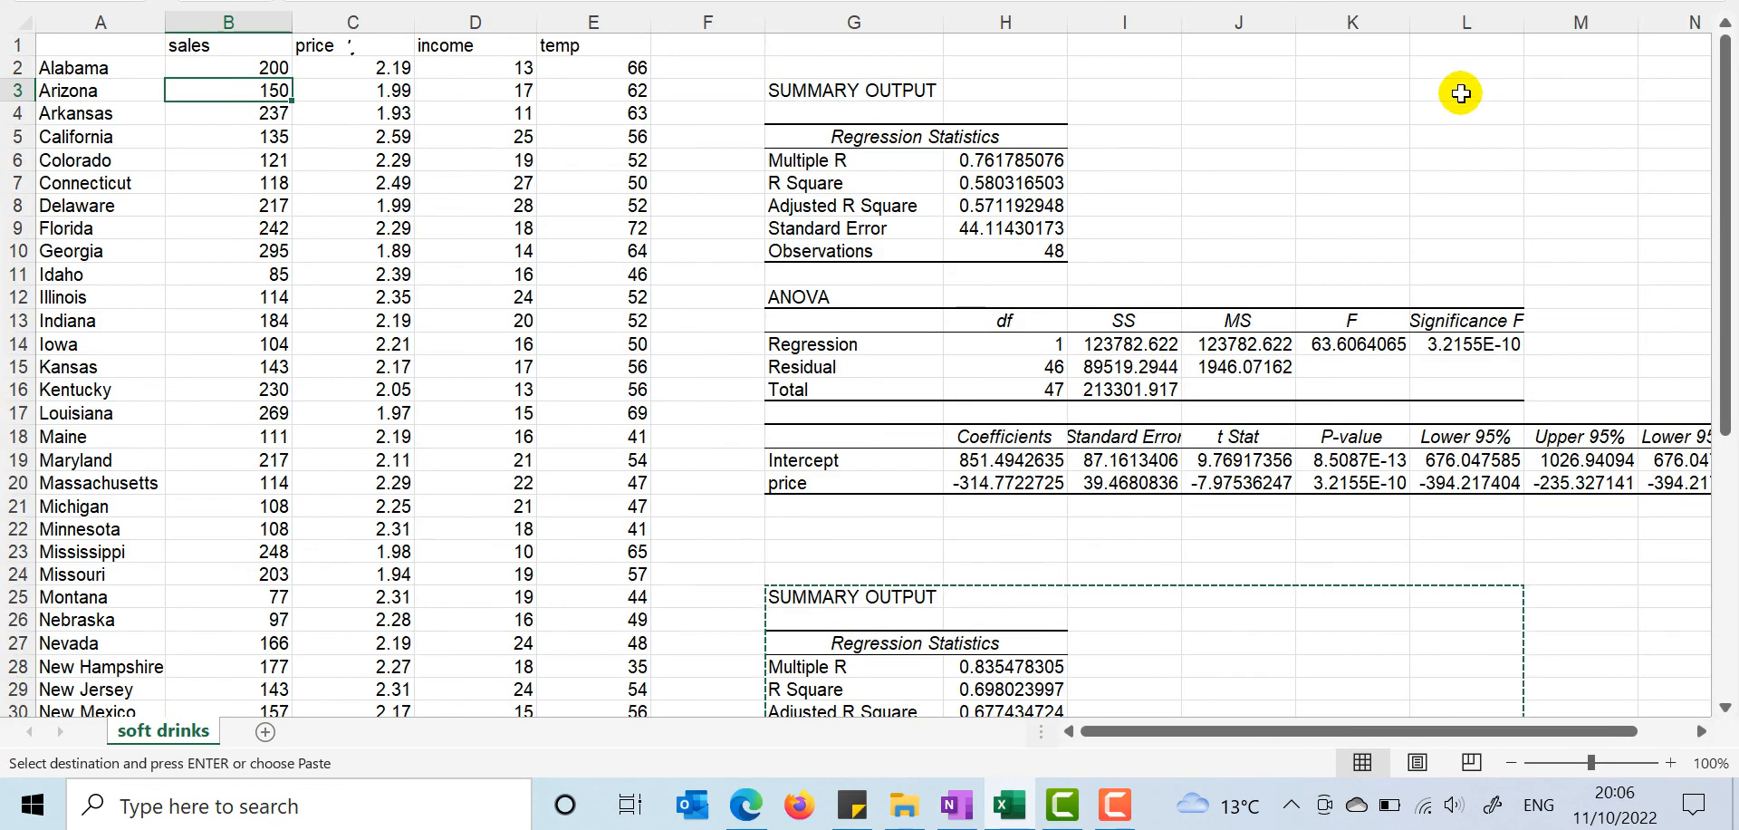
pyautogui.click(1404, 136)
pyautogui.press('Escape')
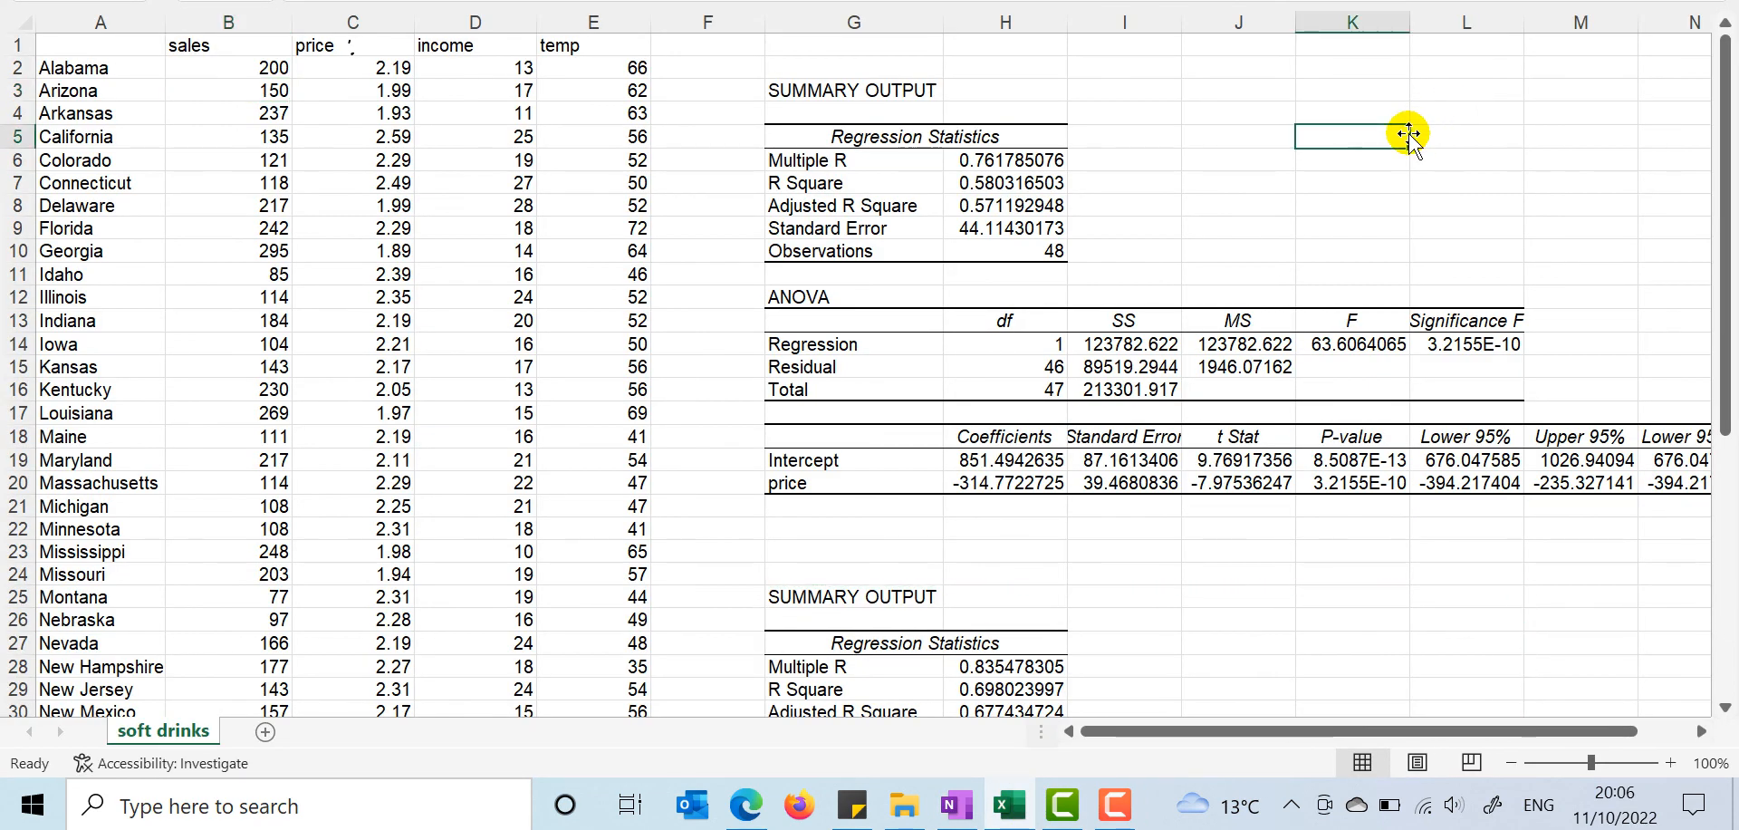
pyautogui.click(1012, 804)
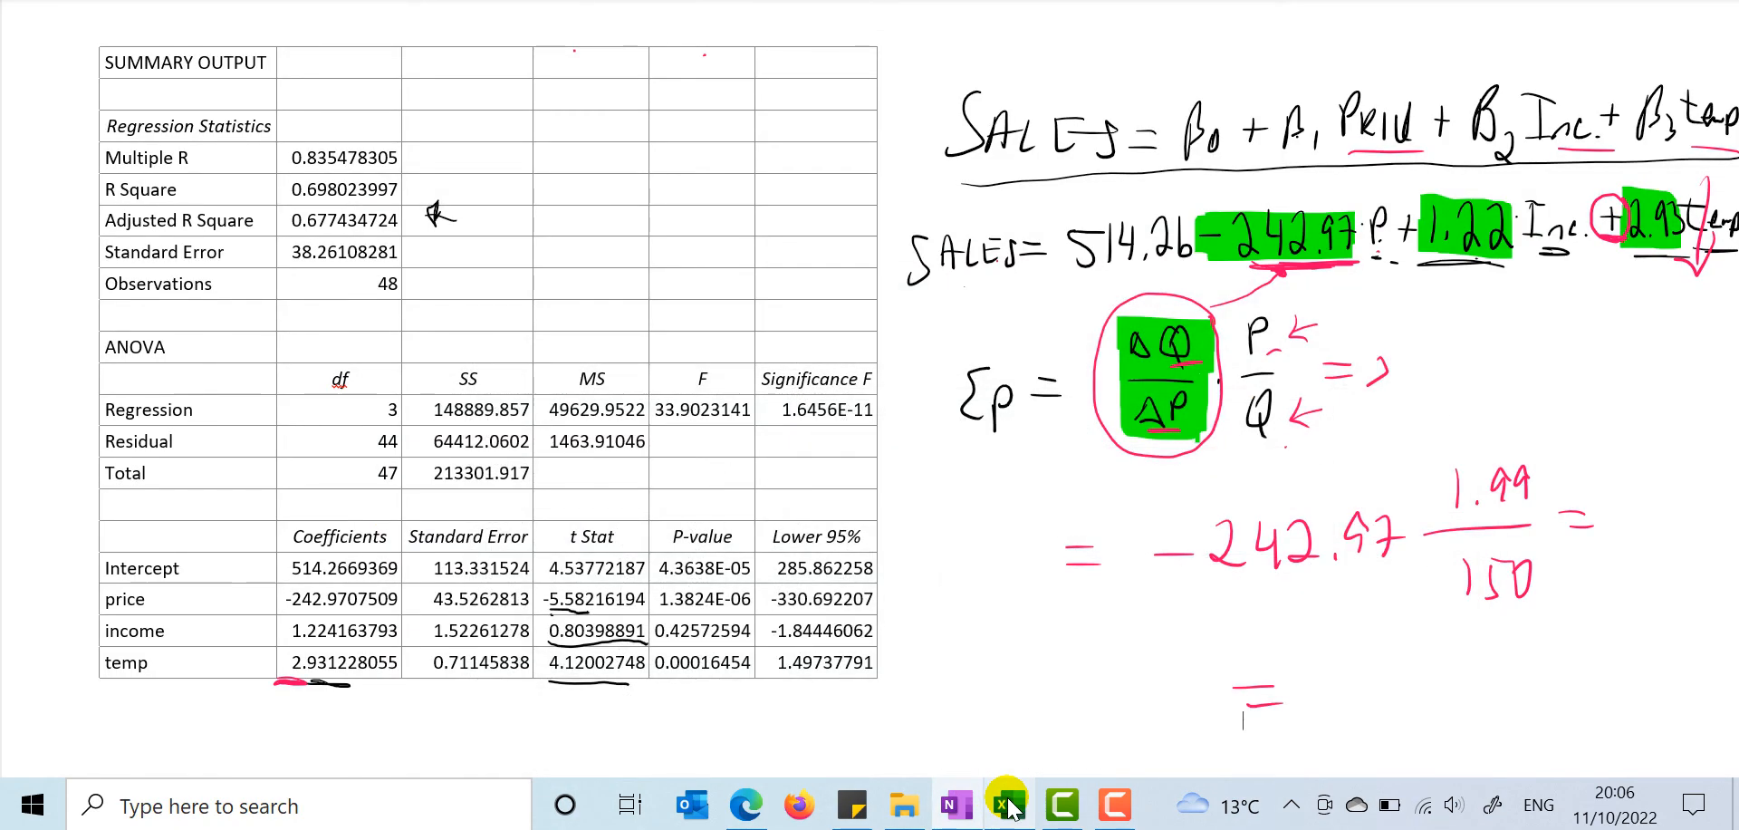
pyautogui.click(1011, 804)
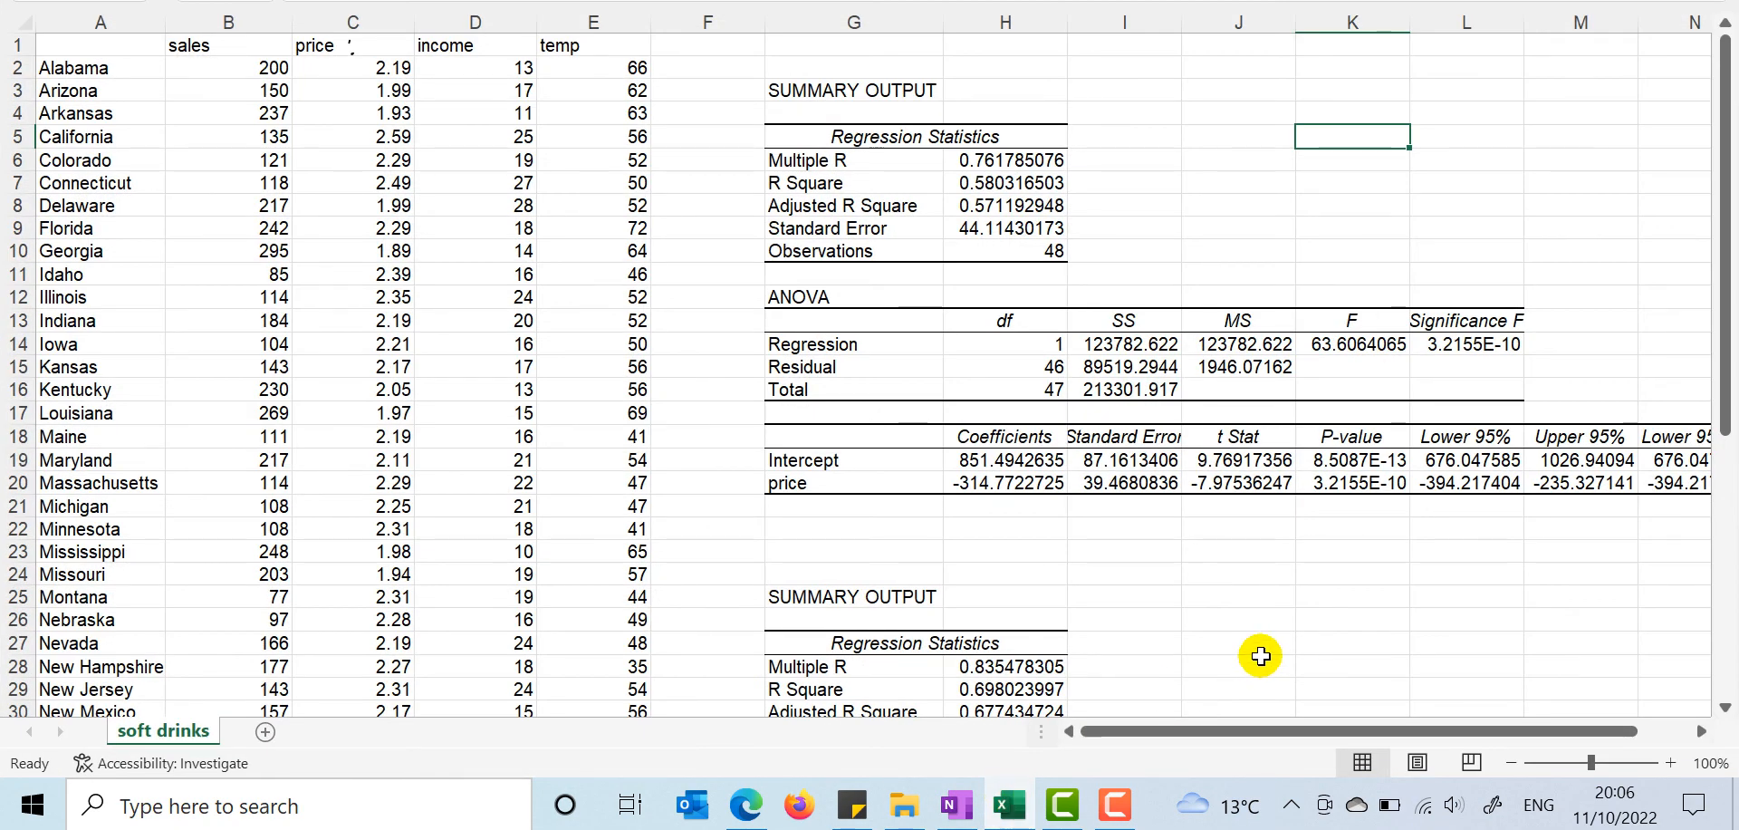
pyautogui.click(1300, 584)
pyautogui.write('-2')
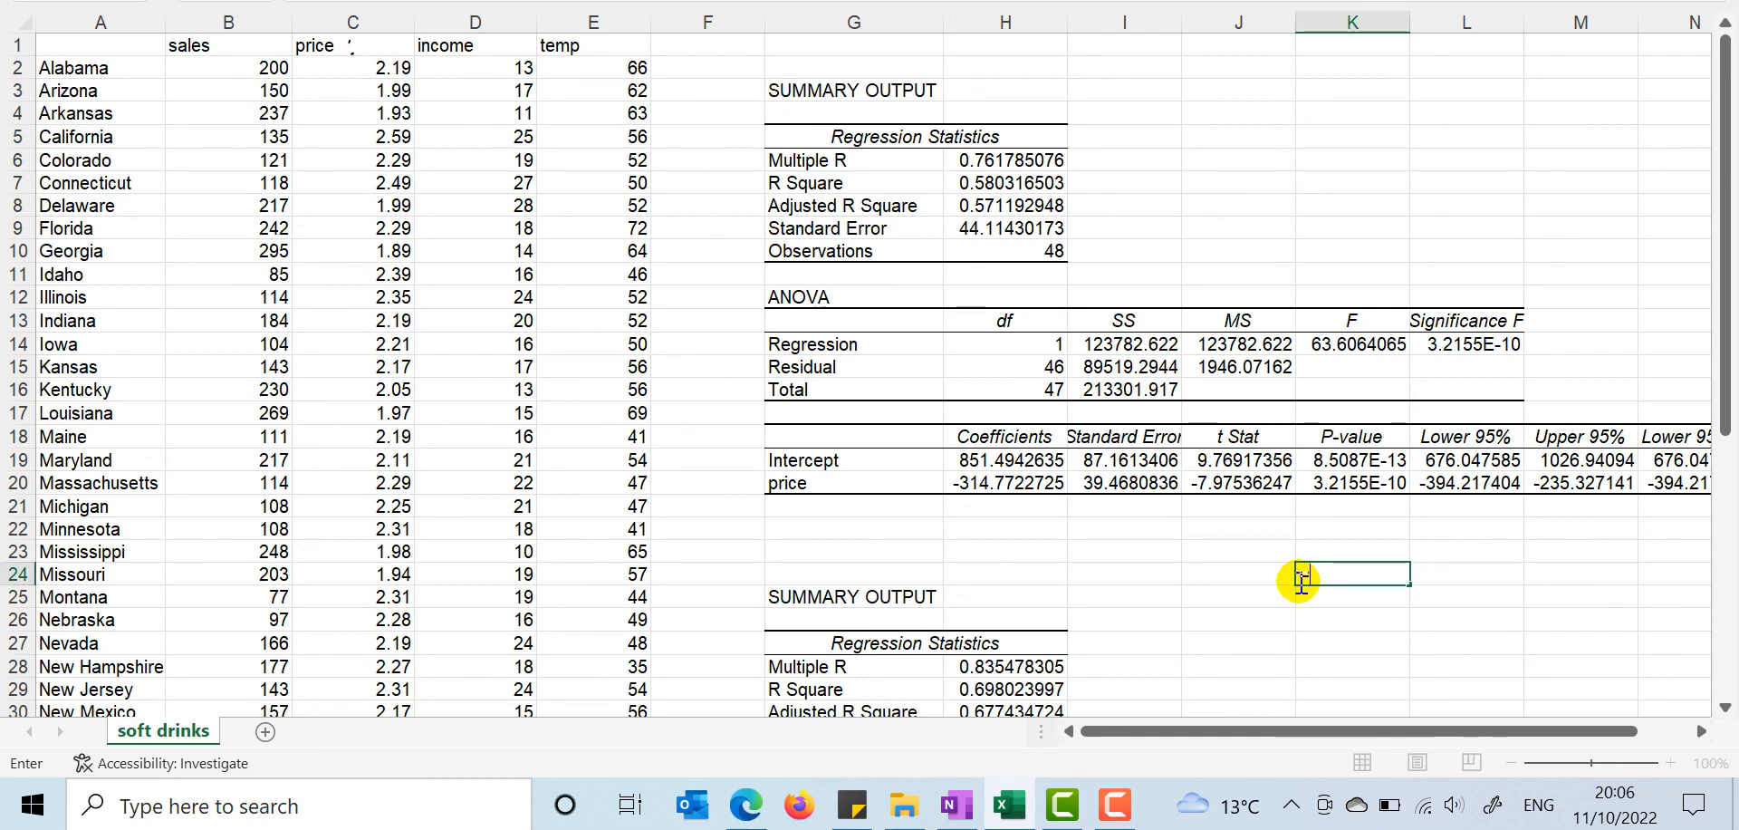
pyautogui.write('42.9')
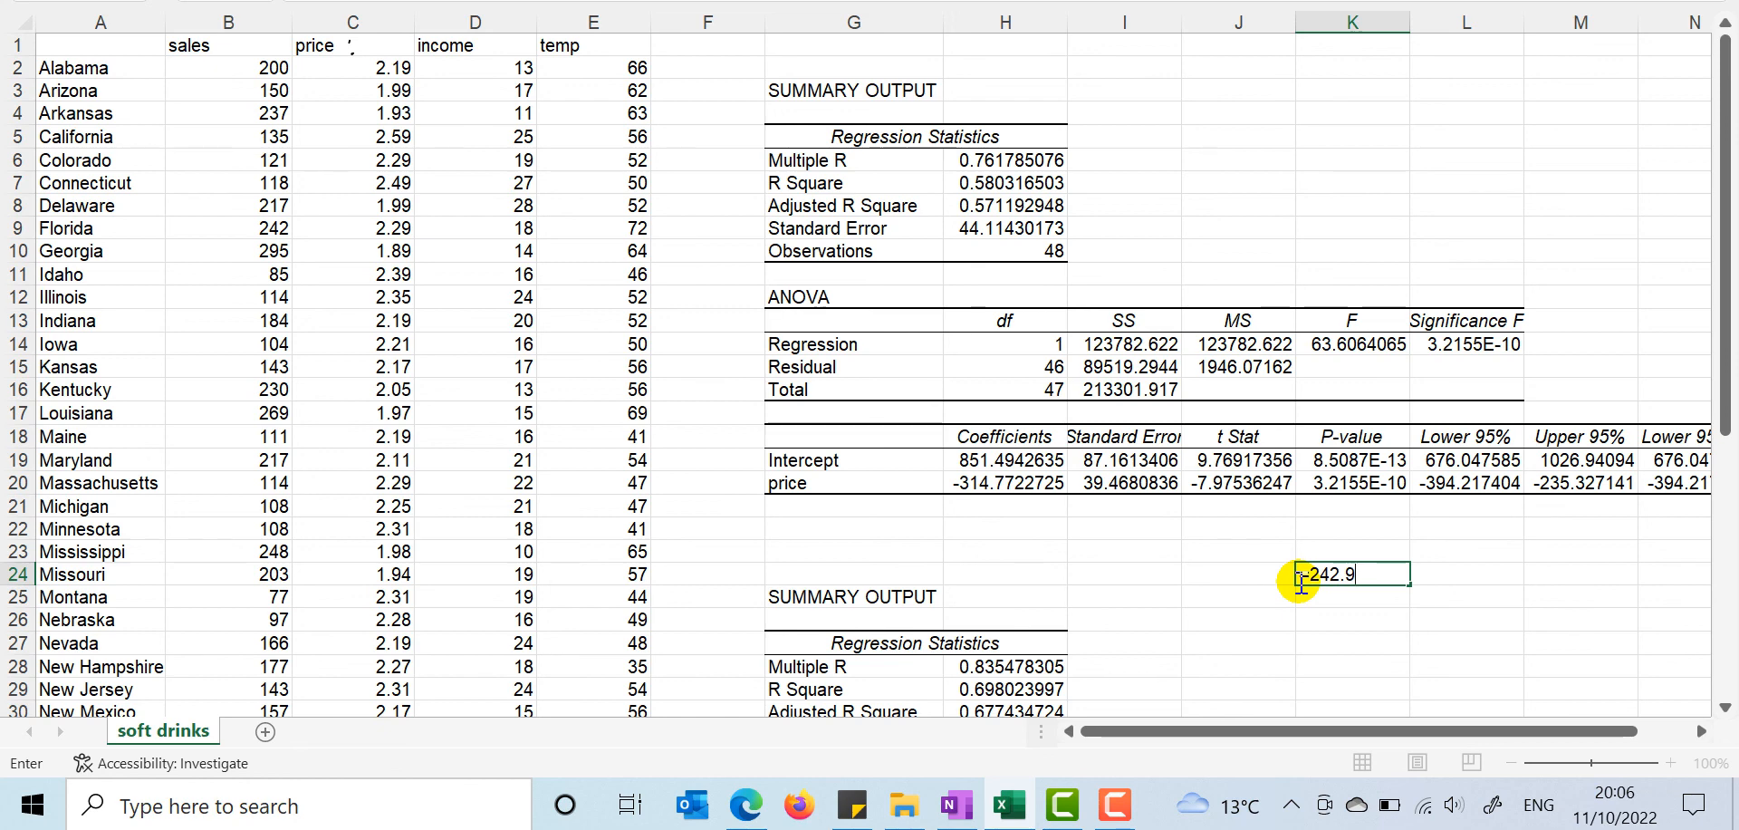
pyautogui.write('7*1.99/150')
pyautogui.press('Return')
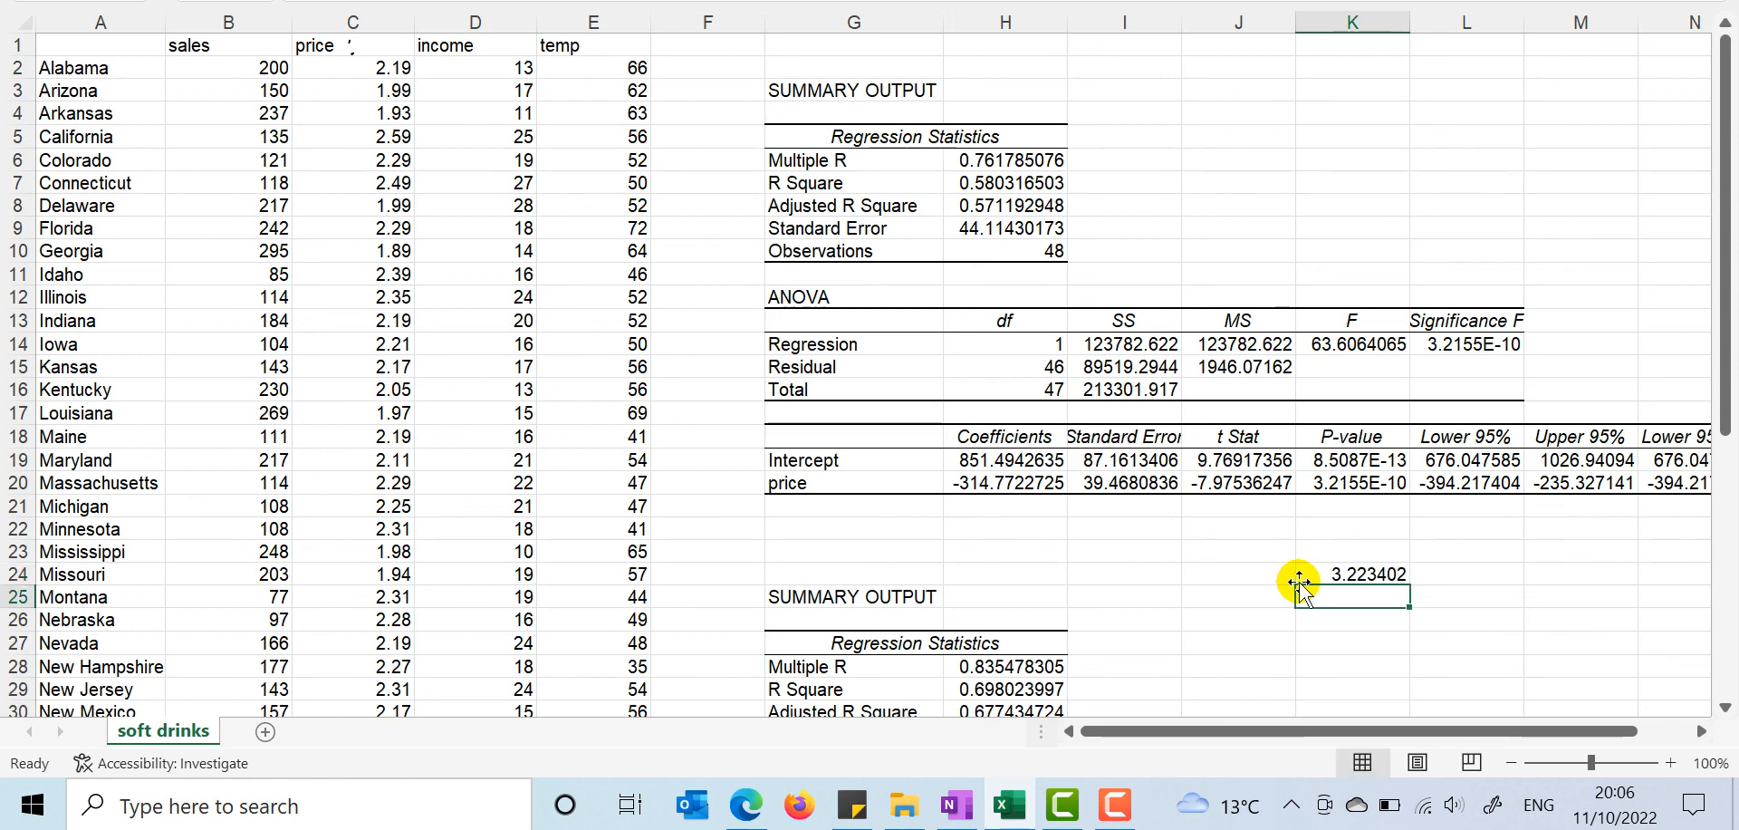
# Step: Switch back to OneNote and write −3.22 in pink after the lower equals sign, underlined twice
pyautogui.moveTo(1055, 809)
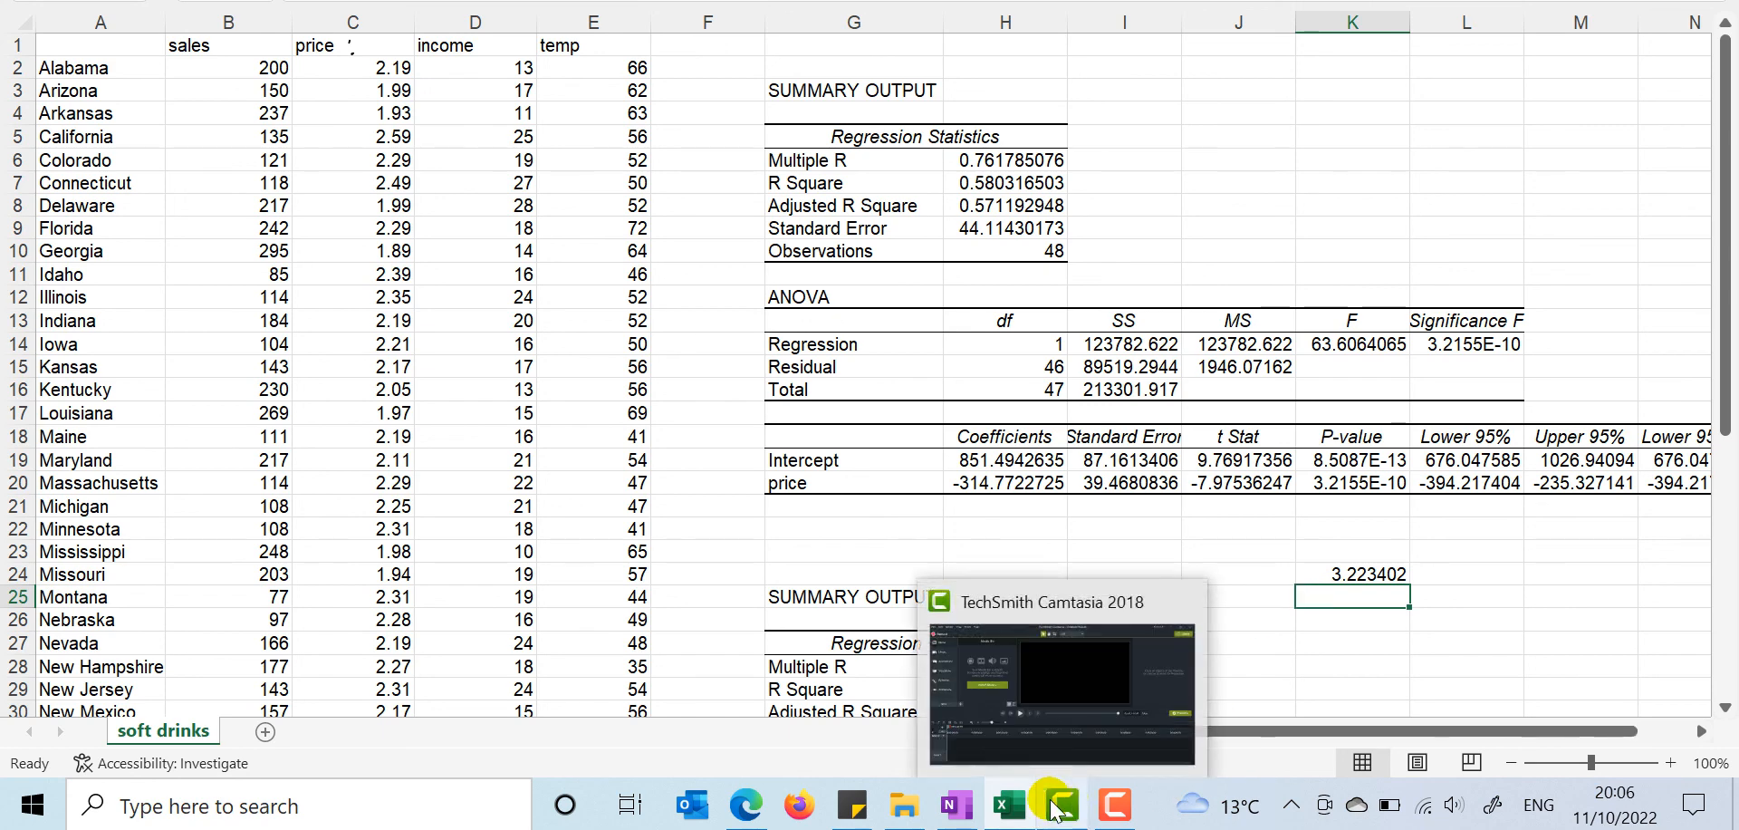
pyautogui.click(957, 804)
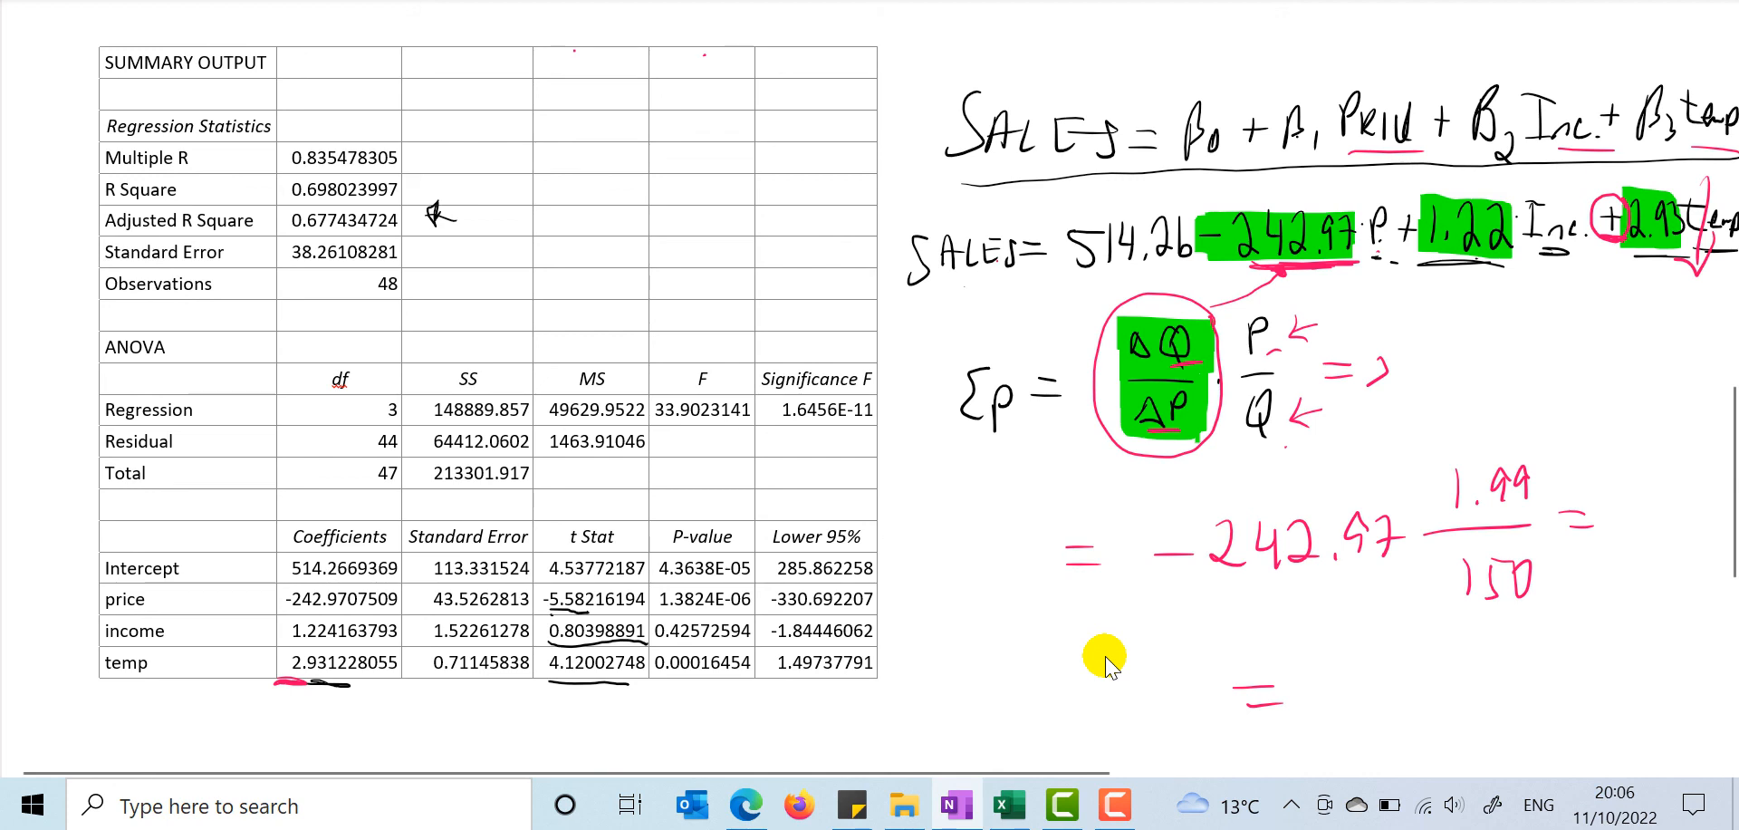
pyautogui.moveTo(1299, 690); pyautogui.dragTo(1340, 690)
pyautogui.moveTo(1364, 672)
pyautogui.mouseDown()
pyautogui.moveTo(1378, 705)
pyautogui.moveTo(1504, 694)
pyautogui.mouseUp()
pyautogui.click(1402, 701)
pyautogui.moveTo(1372, 717)
pyautogui.mouseDown()
pyautogui.moveTo(1520, 709)
pyautogui.moveTo(1506, 723)
pyautogui.mouseUp()
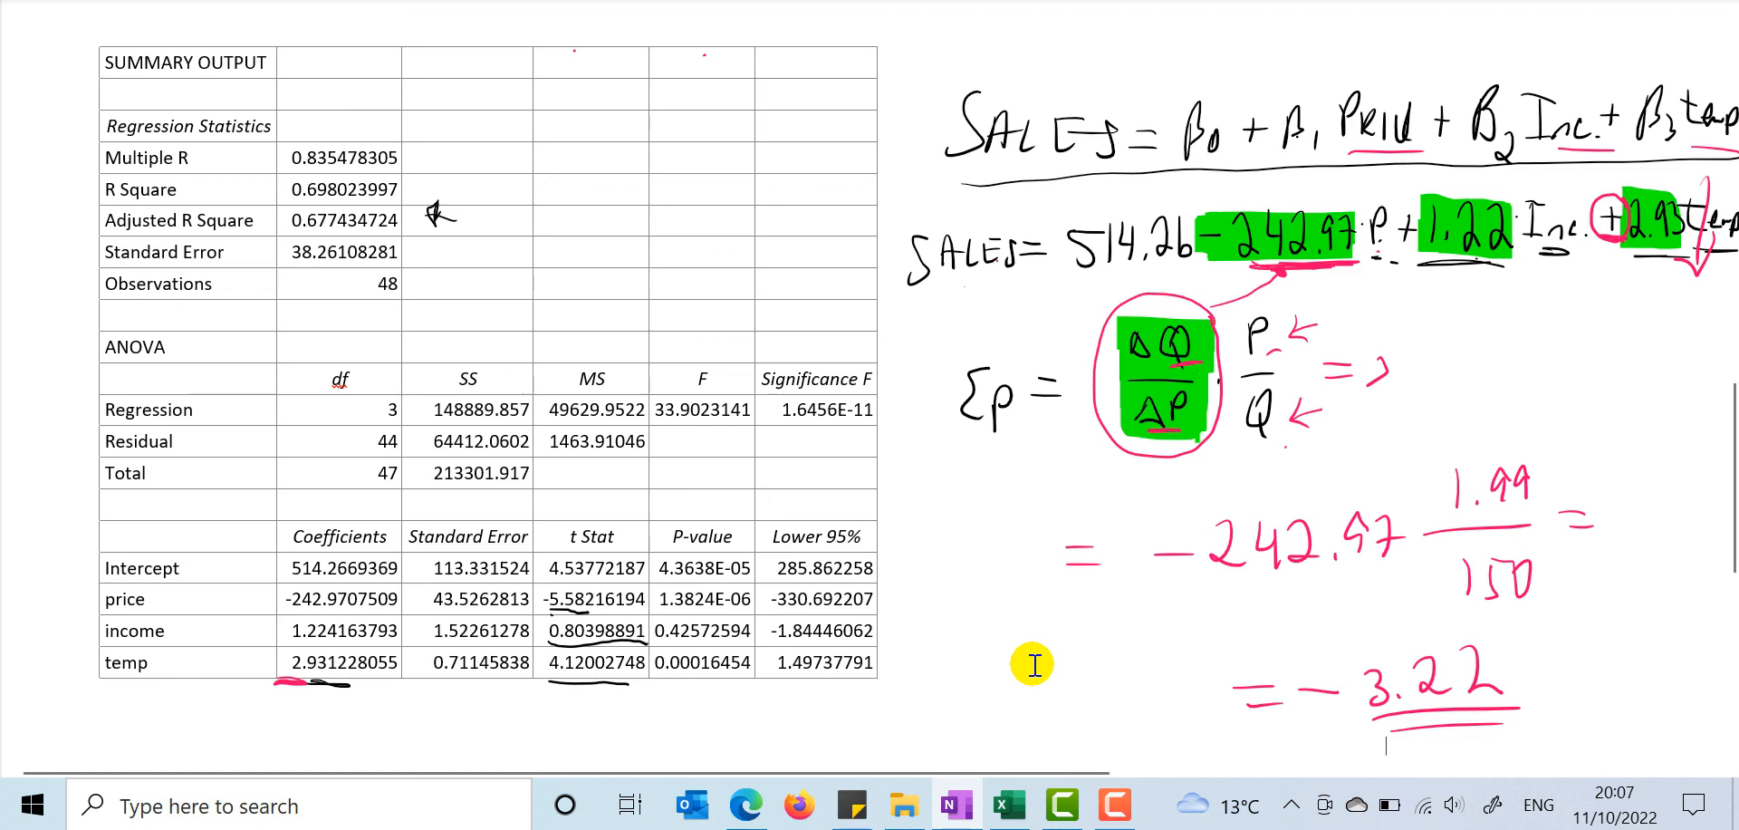
# Step: Draw a long pink horizontal line below the −3.22 result and begin the income elasticity formula beneath it with ε_I =
pyautogui.scroll(-3, 1033, 665)
pyautogui.scroll(1, 1033, 665)
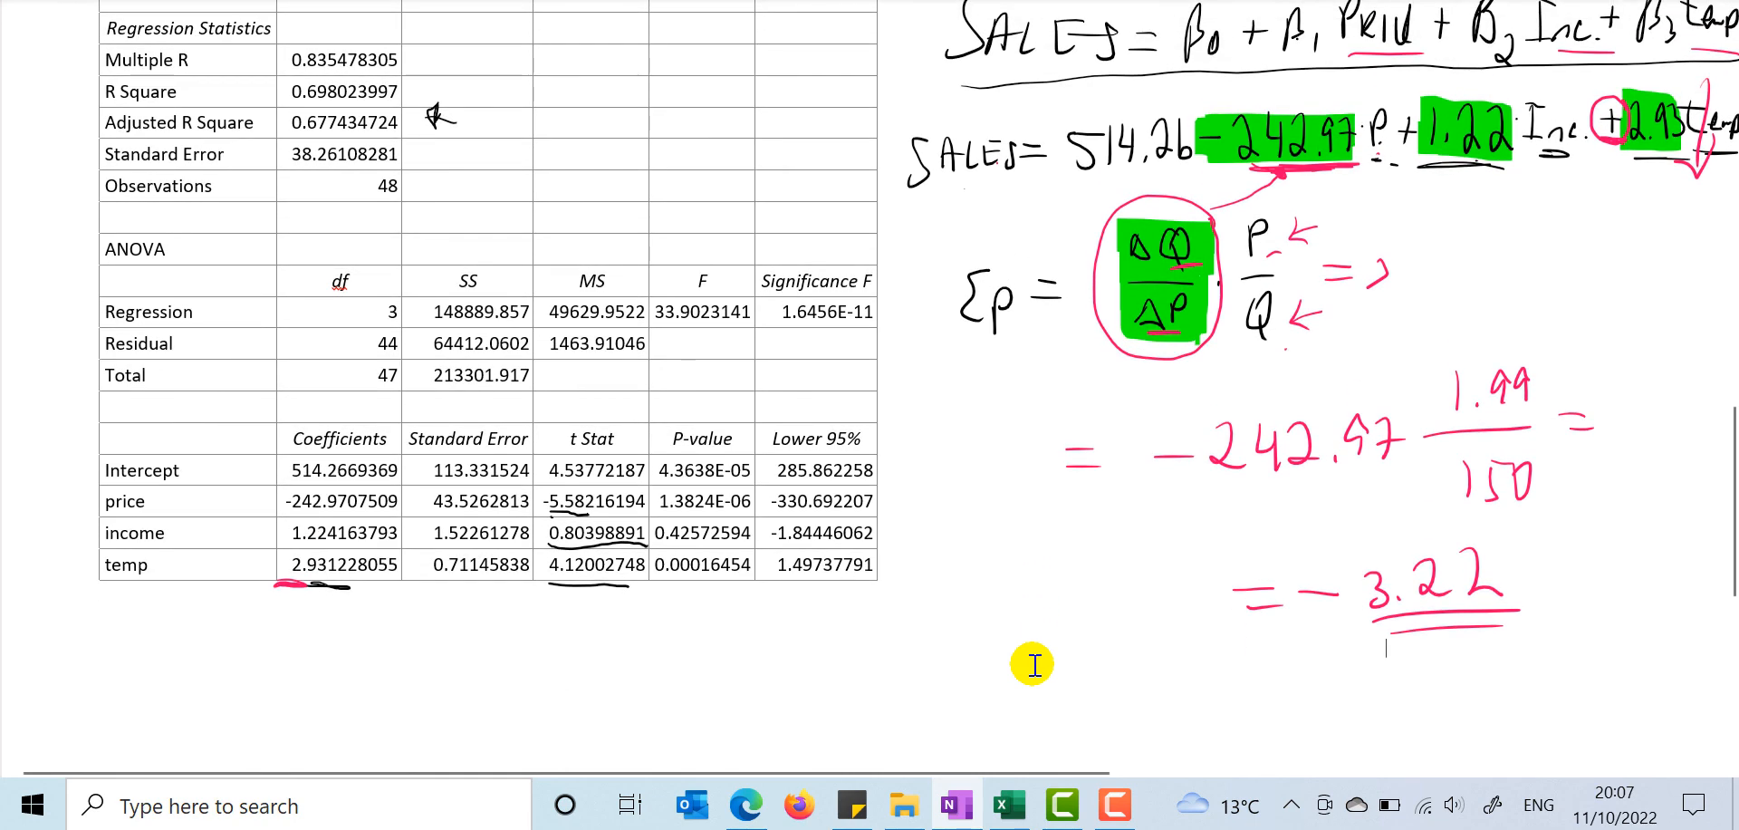
pyautogui.scroll(-1, 1033, 665)
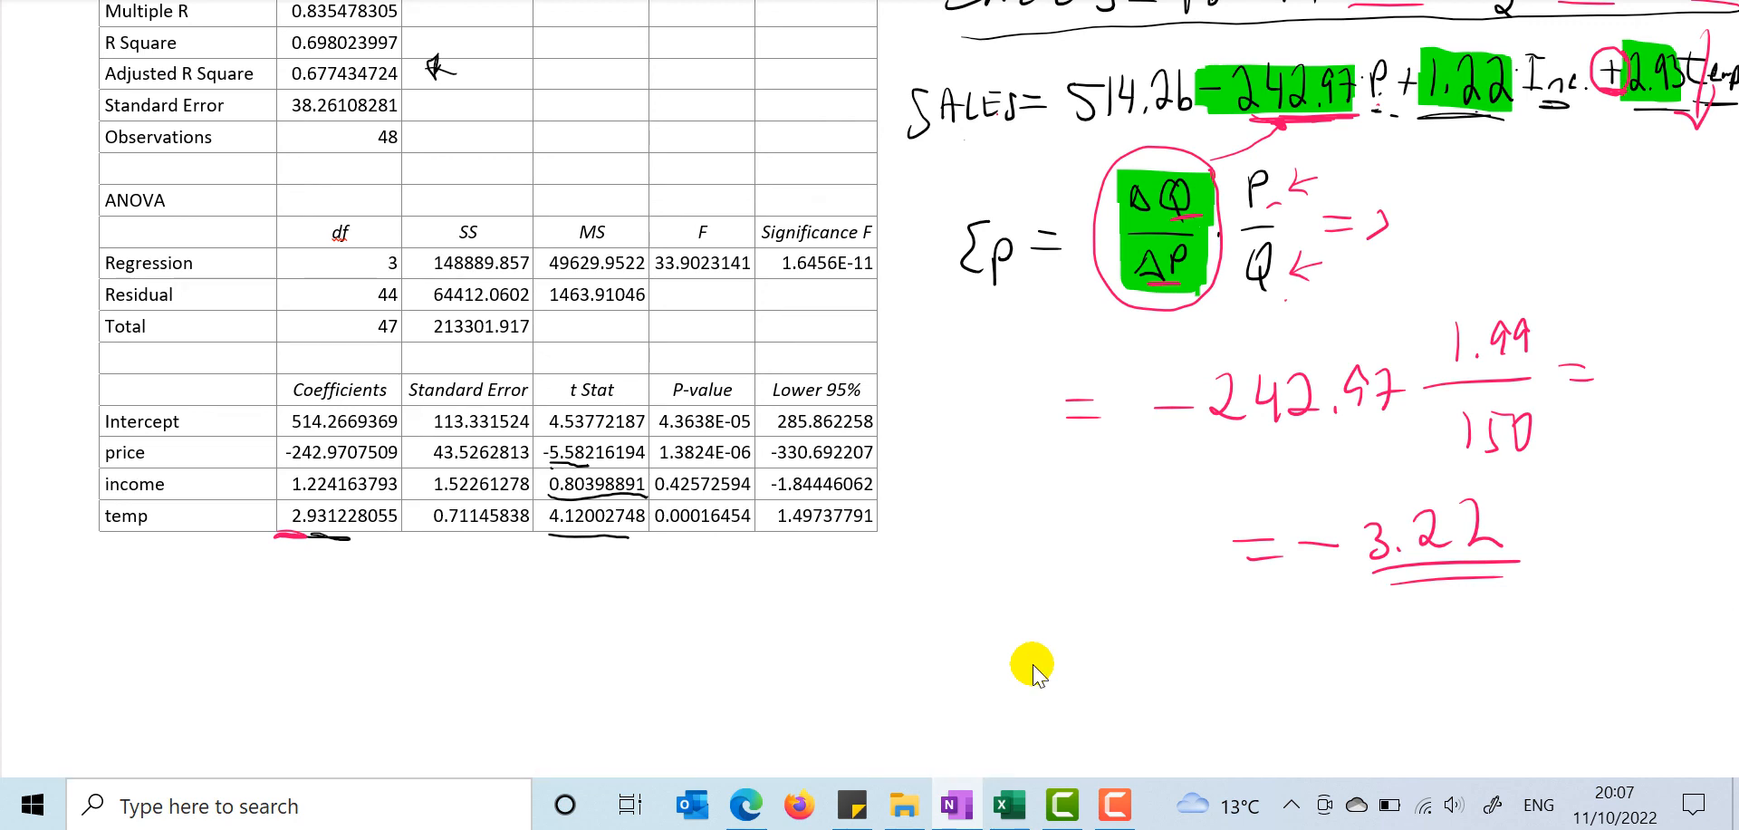
pyautogui.moveTo(891, 588); pyautogui.dragTo(1736, 605)
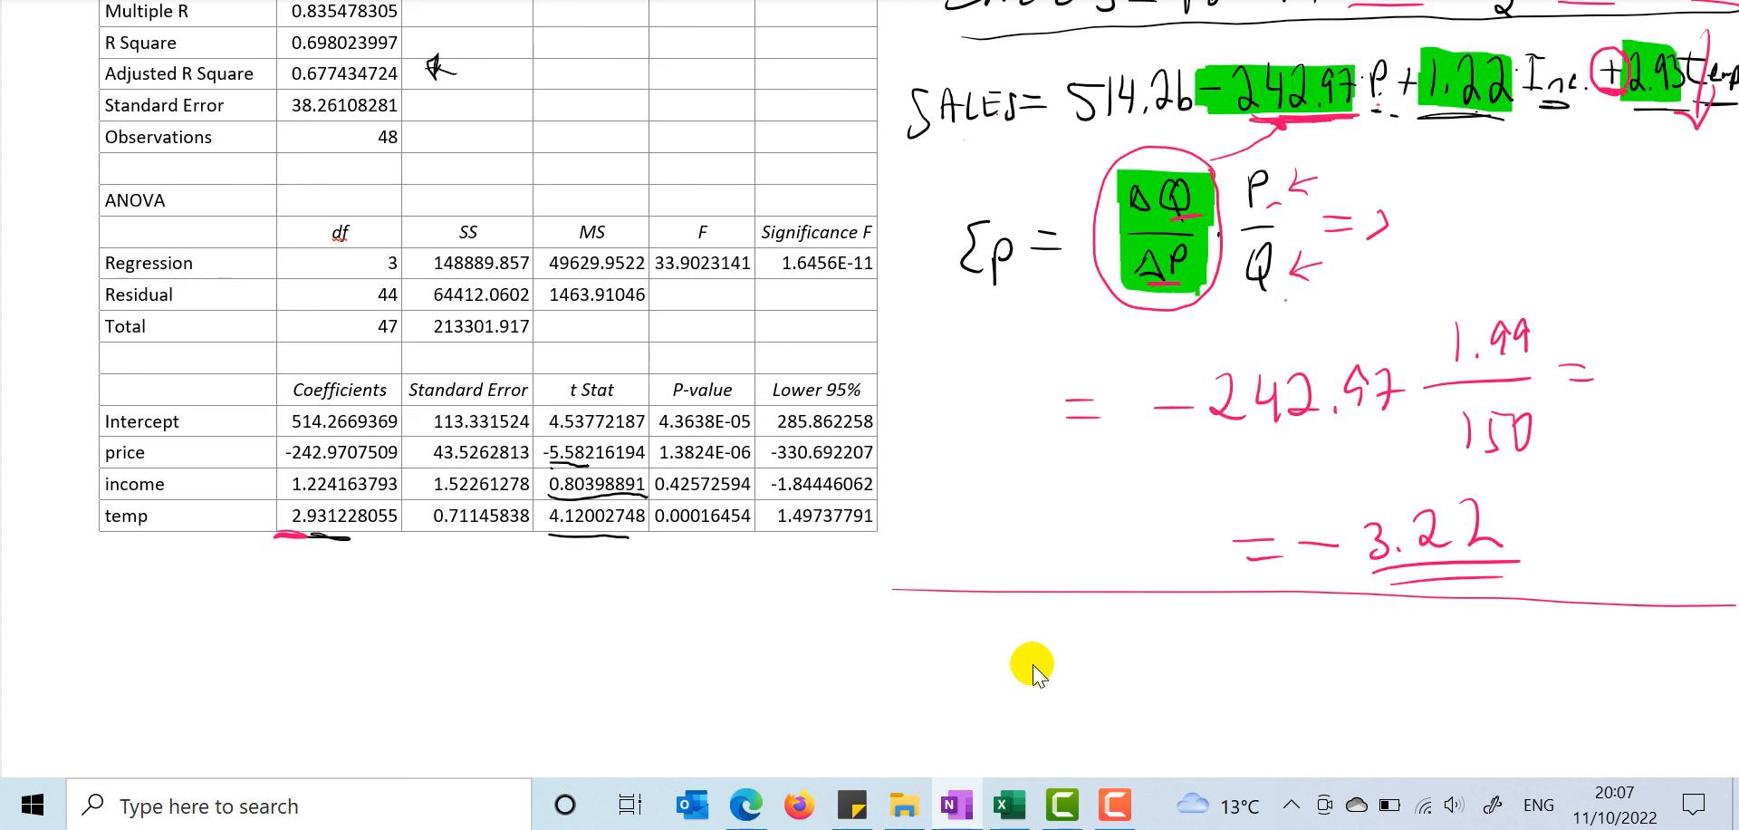
pyautogui.moveTo(926, 638)
pyautogui.mouseDown()
pyautogui.moveTo(911, 639)
pyautogui.moveTo(924, 694)
pyautogui.mouseUp()
pyautogui.moveTo(935, 678)
pyautogui.mouseDown()
pyautogui.moveTo(935, 707)
pyautogui.moveTo(948, 677)
pyautogui.mouseUp()
pyautogui.moveTo(922, 710); pyautogui.dragTo(1013, 670)
# Step: Complete the right side of the income elasticity formula in pink as ΔQ/ΔI · I/Q
pyautogui.moveTo(987, 683)
pyautogui.mouseDown()
pyautogui.moveTo(1111, 649)
pyautogui.moveTo(1152, 667)
pyautogui.mouseUp()
pyautogui.moveTo(1087, 679); pyautogui.dragTo(1160, 677)
pyautogui.moveTo(1109, 699)
pyautogui.mouseDown()
pyautogui.moveTo(1096, 726)
pyautogui.moveTo(1129, 728)
pyautogui.moveTo(1098, 727)
pyautogui.mouseUp()
pyautogui.moveTo(1137, 690); pyautogui.dragTo(1154, 688)
pyautogui.moveTo(1147, 690); pyautogui.dragTo(1147, 725)
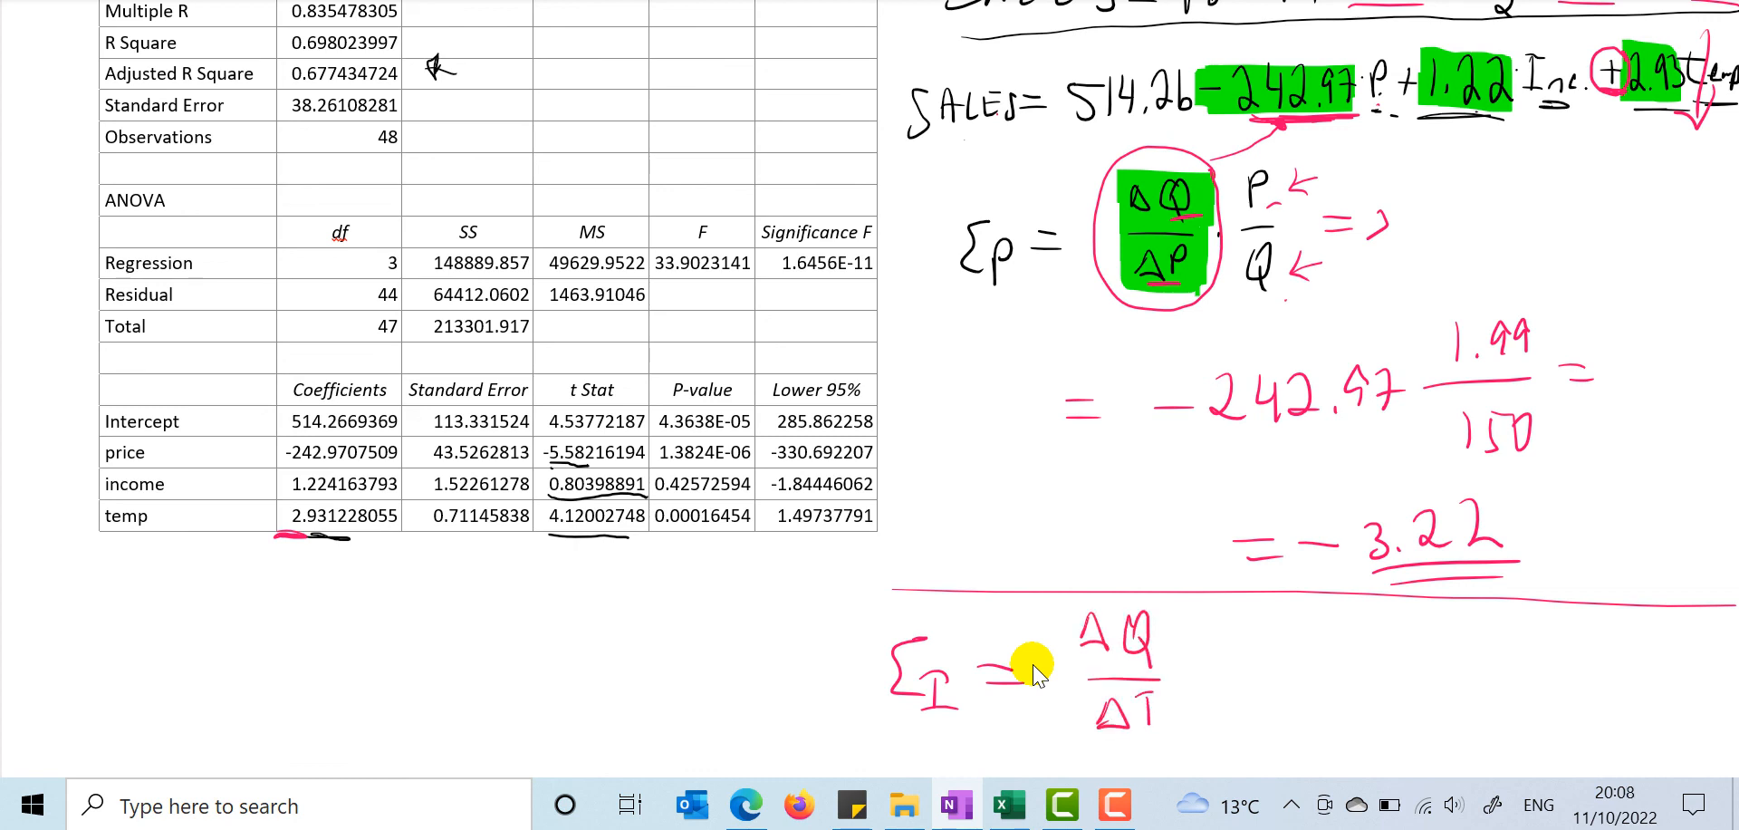
pyautogui.moveTo(1200, 679); pyautogui.dragTo(1202, 685)
pyautogui.moveTo(1243, 625)
pyautogui.mouseDown()
pyautogui.moveTo(1244, 650)
pyautogui.moveTo(1257, 620)
pyautogui.mouseUp()
pyautogui.moveTo(1234, 652)
pyautogui.mouseDown()
pyautogui.moveTo(1261, 649)
pyautogui.moveTo(1279, 673)
pyautogui.moveTo(1257, 687)
pyautogui.mouseUp()
pyautogui.moveTo(1255, 710); pyautogui.dragTo(1274, 732)
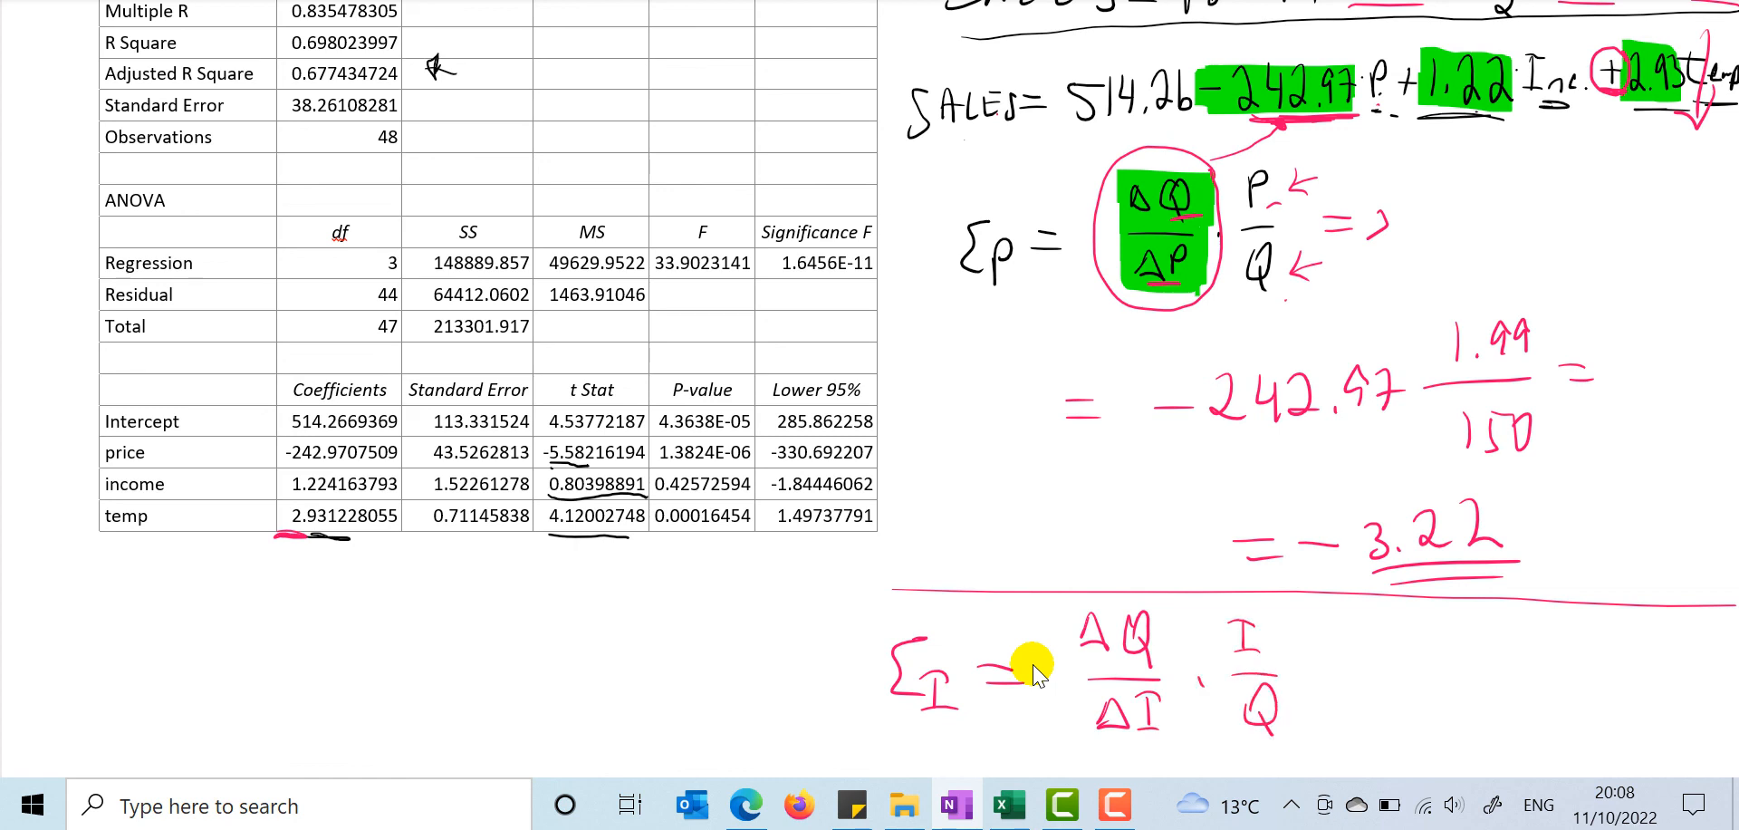
# Step: Circle ΔQ/ΔI, underline the income coefficient in the estimated sales equation, and write = 1.22 · after I/Q
pyautogui.moveTo(1305, 667); pyautogui.dragTo(1328, 666)
pyautogui.moveTo(1311, 686); pyautogui.dragTo(1334, 684)
pyautogui.moveTo(1173, 612)
pyautogui.mouseDown()
pyautogui.moveTo(1106, 591)
pyautogui.moveTo(1179, 738)
pyautogui.moveTo(1168, 614)
pyautogui.mouseUp()
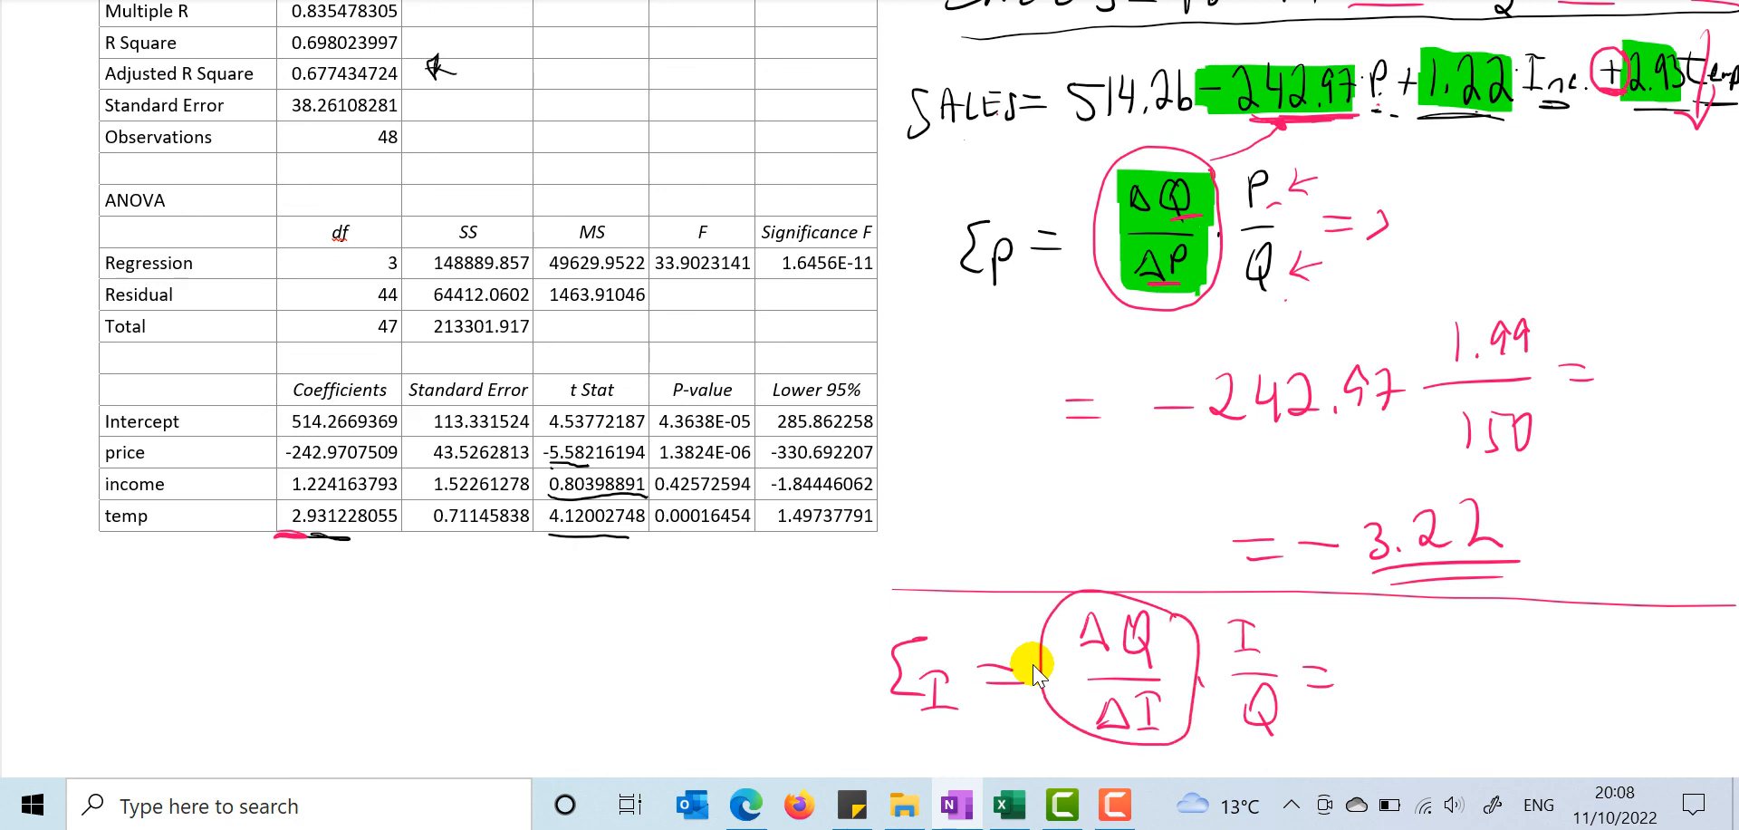
pyautogui.moveTo(1424, 114); pyautogui.dragTo(1506, 119)
pyautogui.moveTo(1366, 640)
pyautogui.mouseDown()
pyautogui.moveTo(1364, 694)
pyautogui.moveTo(1384, 688)
pyautogui.mouseUp()
pyautogui.moveTo(1402, 646); pyautogui.dragTo(1450, 693)
pyautogui.moveTo(1462, 642); pyautogui.dragTo(1499, 693)
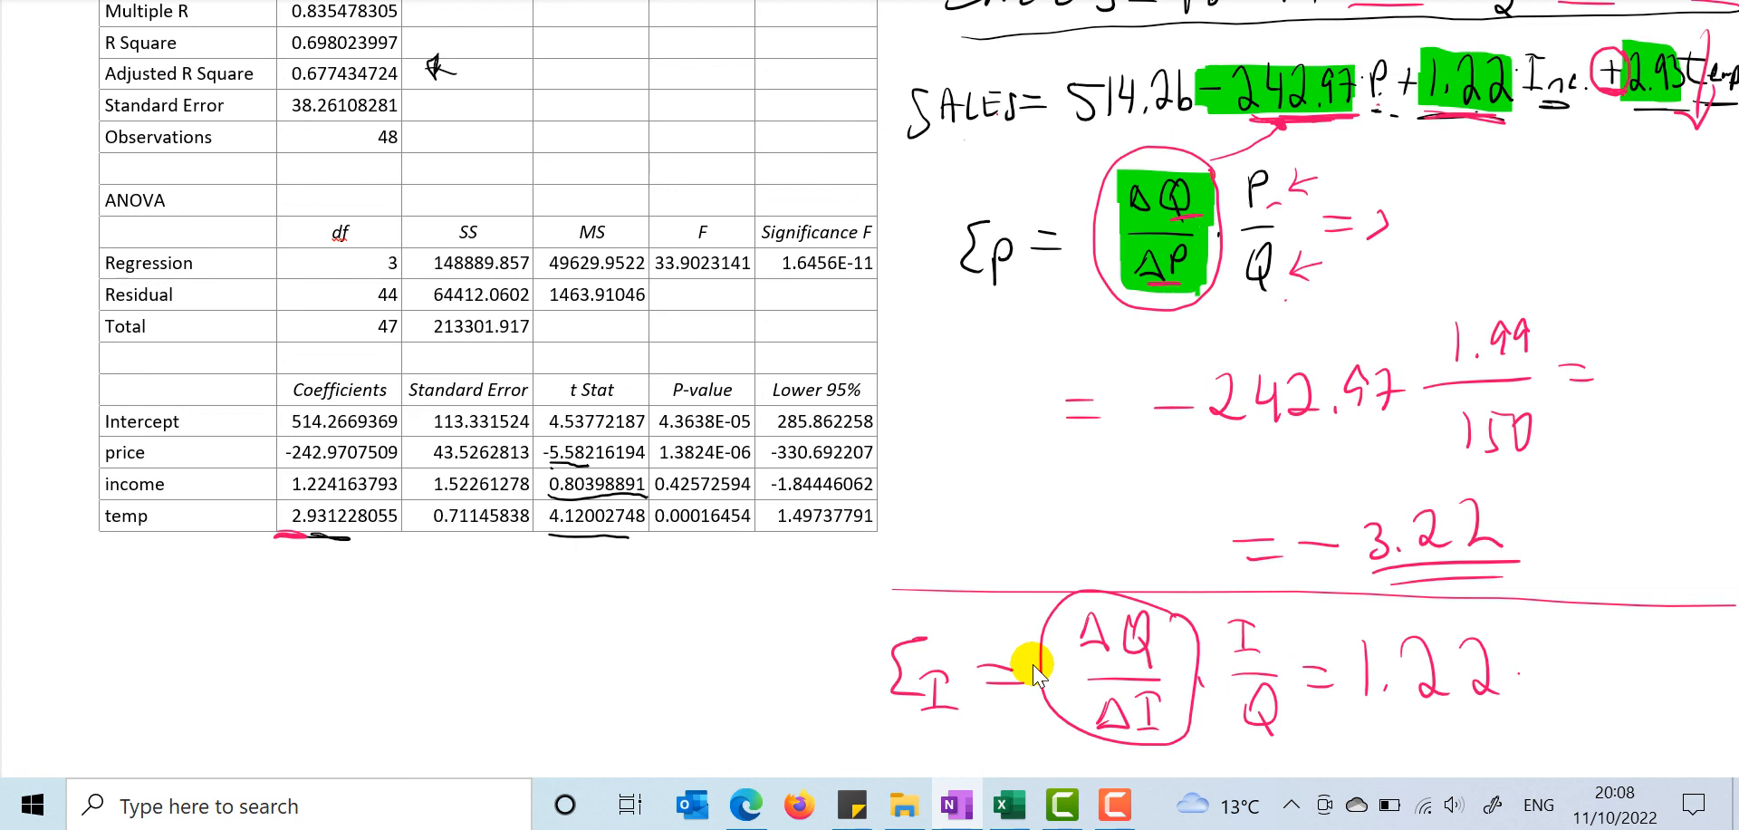
# Step: Look up Arizona's income in the Excel data and write the fraction 17 over 150 after 1.22 in OneNote
pyautogui.click(1013, 815)
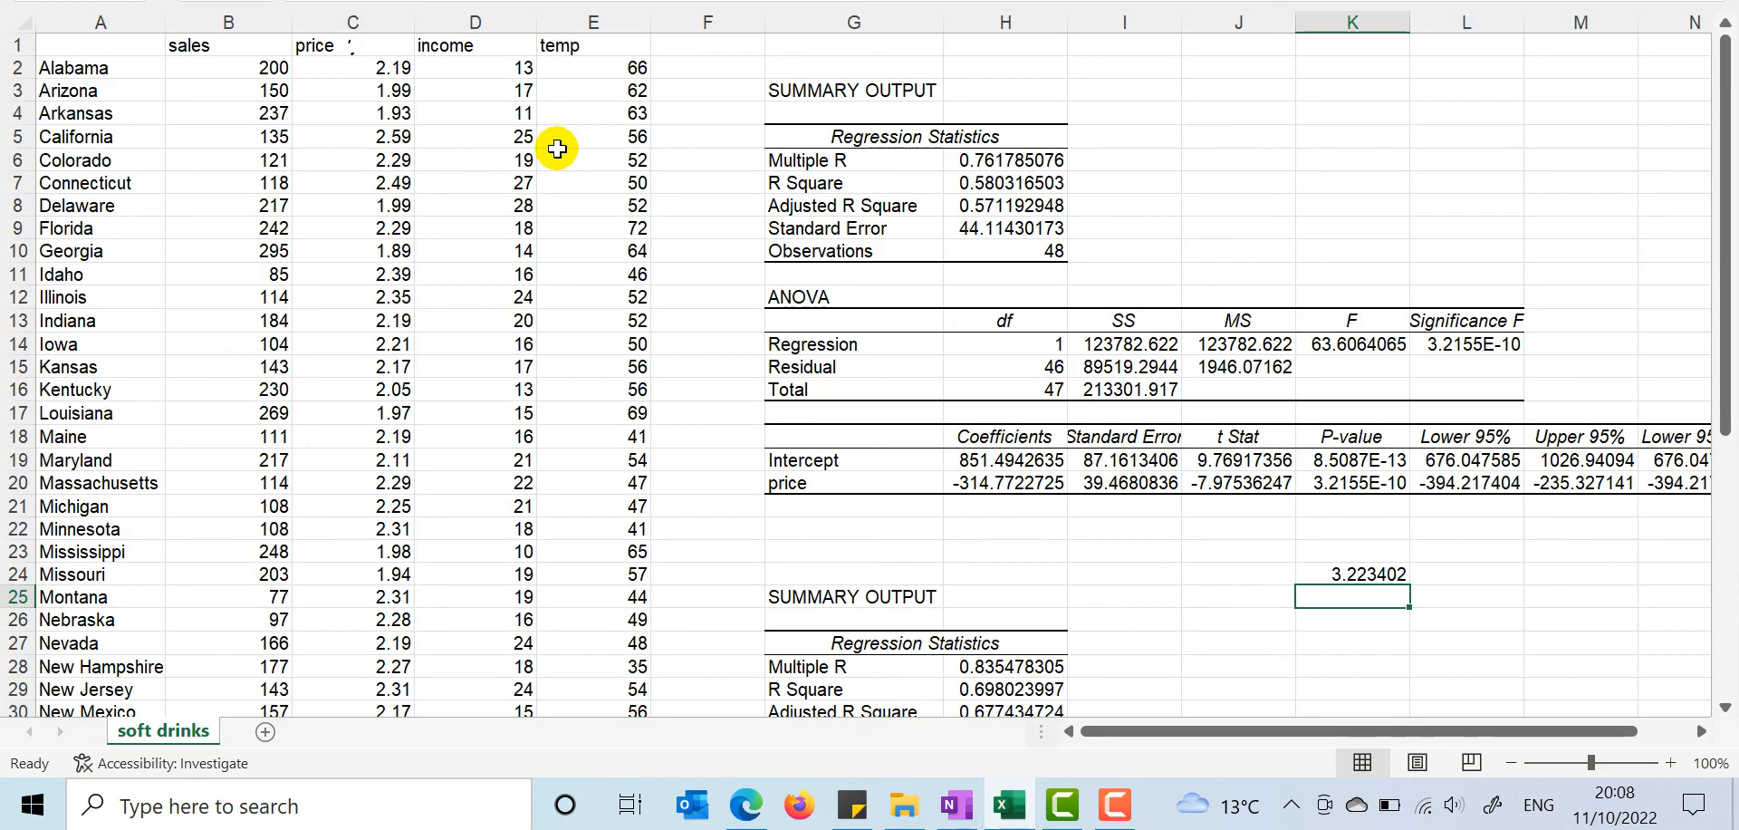
pyautogui.click(523, 91)
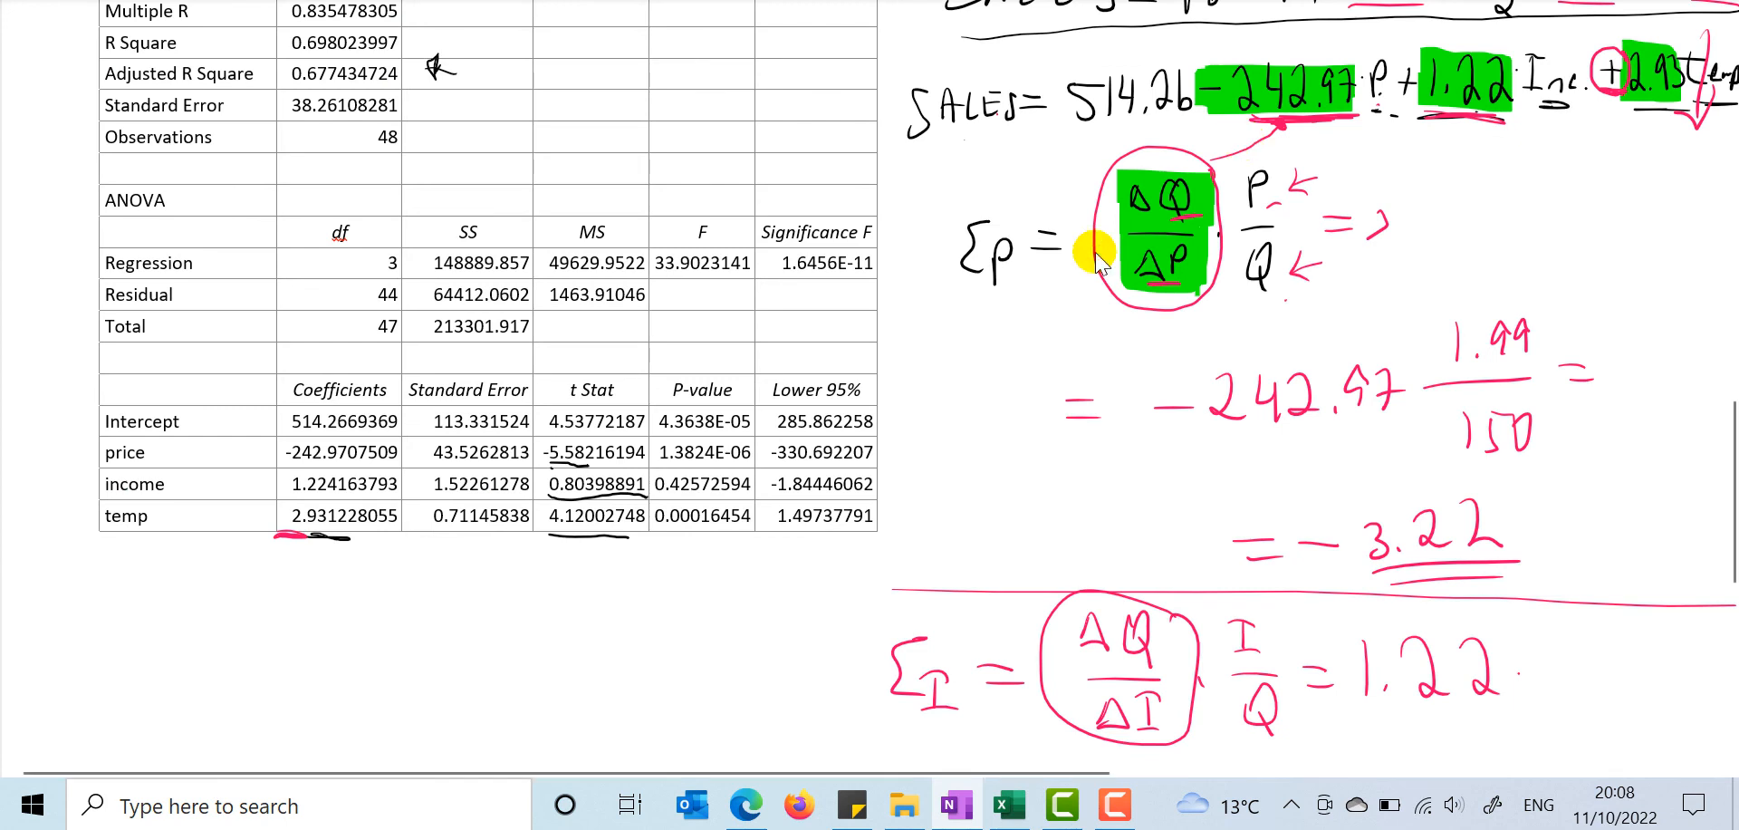
pyautogui.moveTo(1538, 679); pyautogui.dragTo(1643, 678)
pyautogui.moveTo(1548, 629); pyautogui.dragTo(1549, 664)
pyautogui.moveTo(1580, 625); pyautogui.dragTo(1604, 658)
pyautogui.moveTo(1596, 643); pyautogui.dragTo(1626, 639)
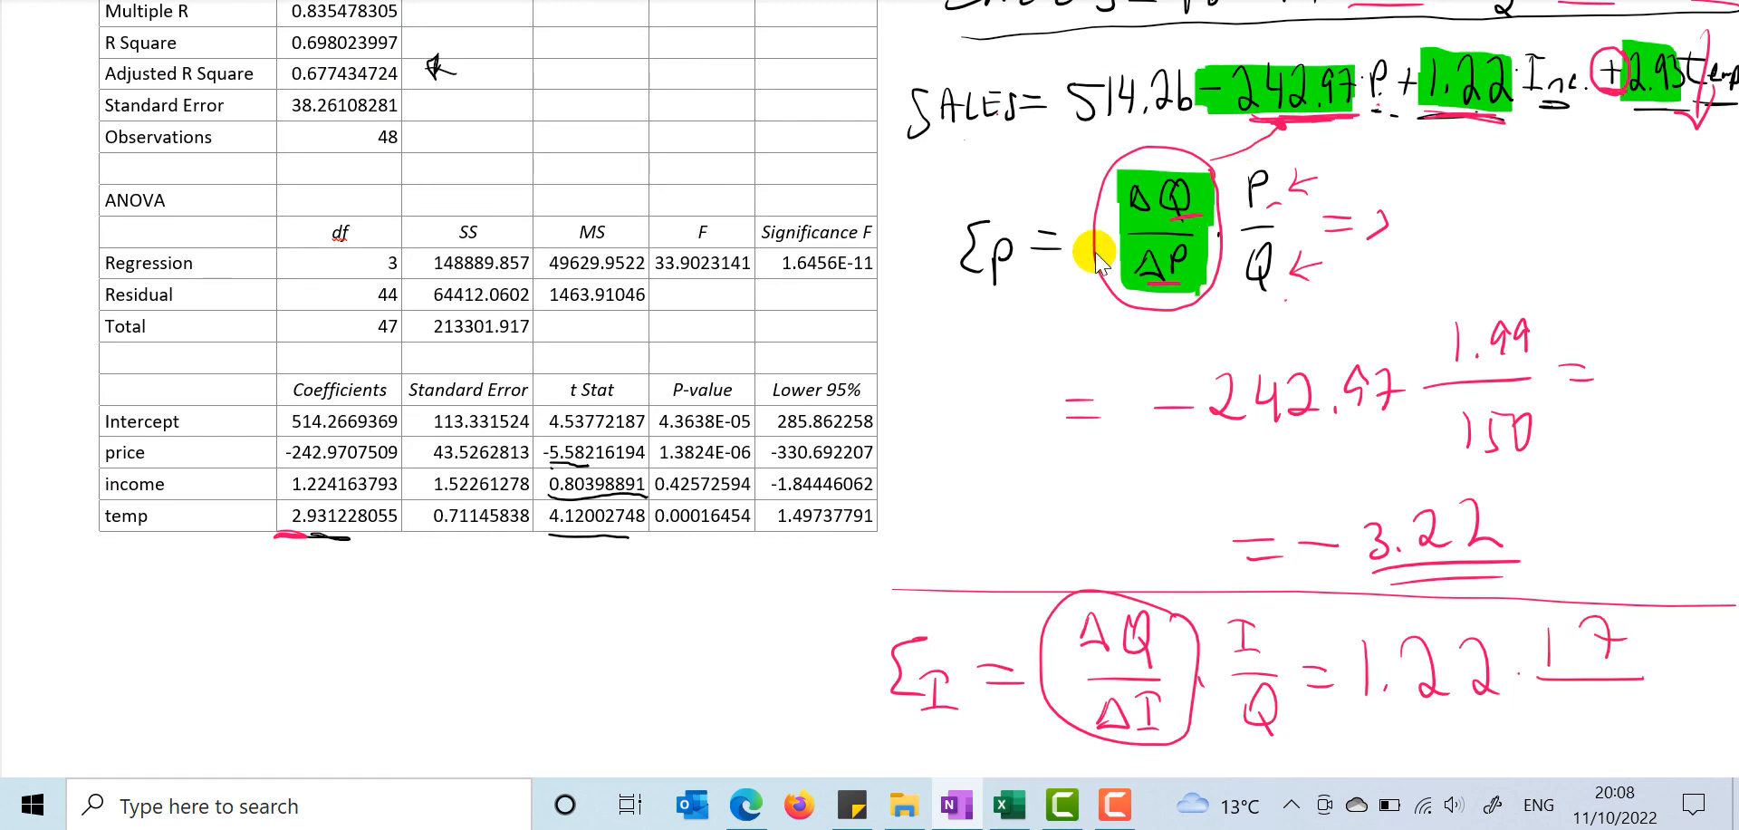
pyautogui.moveTo(1574, 697)
pyautogui.mouseDown()
pyautogui.moveTo(1573, 741)
pyautogui.moveTo(1598, 745)
pyautogui.mouseUp()
pyautogui.moveTo(1601, 699); pyautogui.dragTo(1630, 702)
# Step: Switch to Excel and replace the calculation in cell K24 with =1.22*17/150
pyautogui.click(1028, 811)
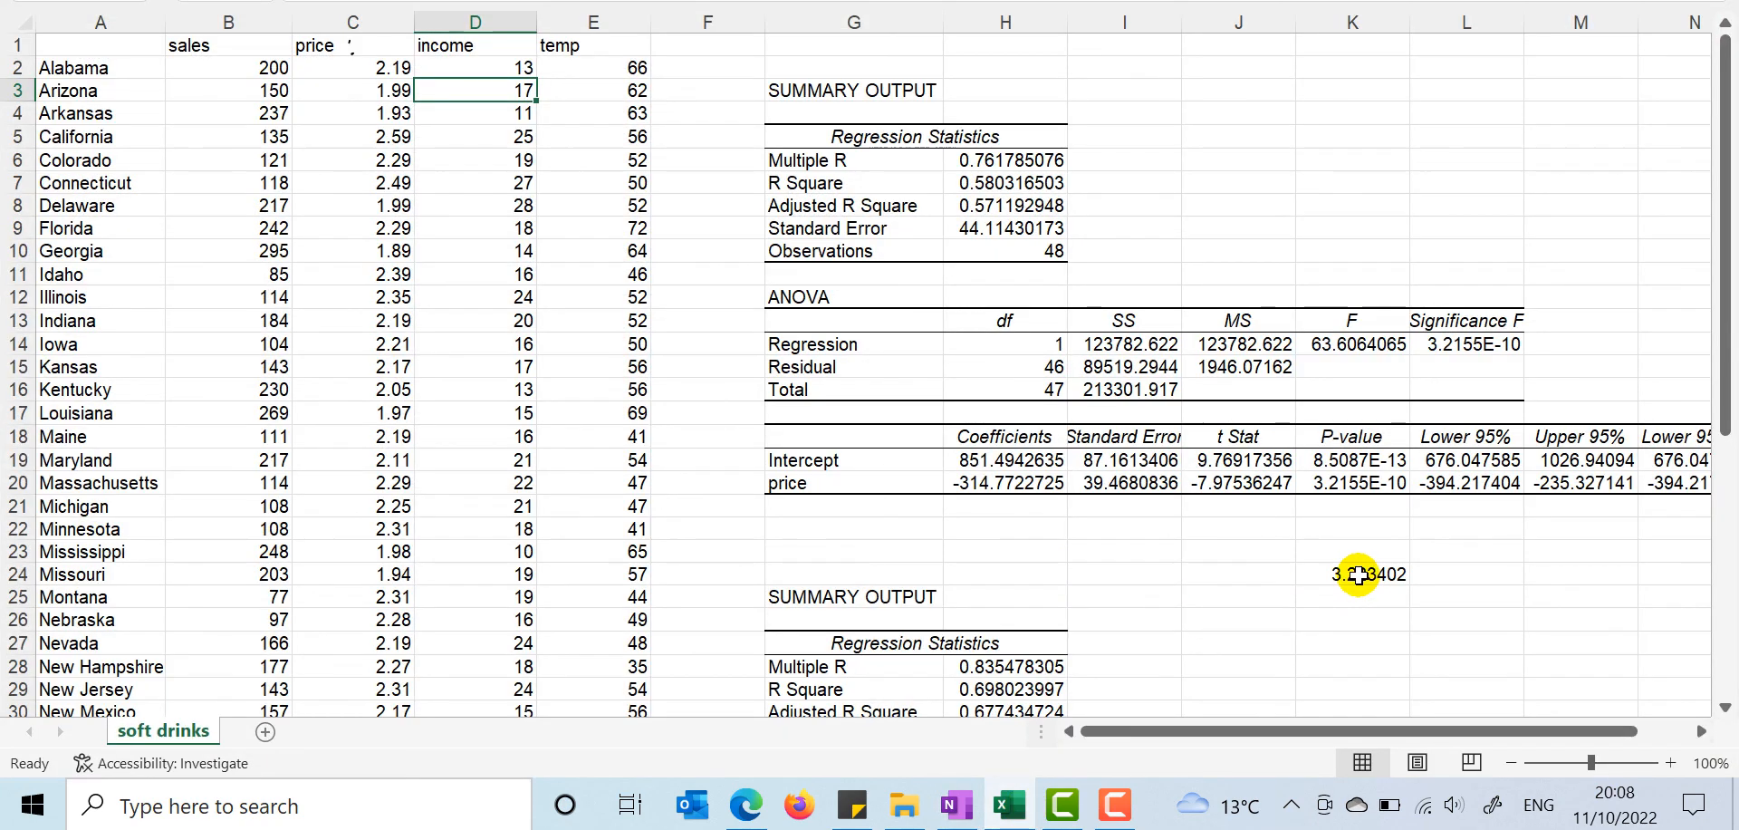
pyautogui.click(1358, 575)
pyautogui.write('=1.22')
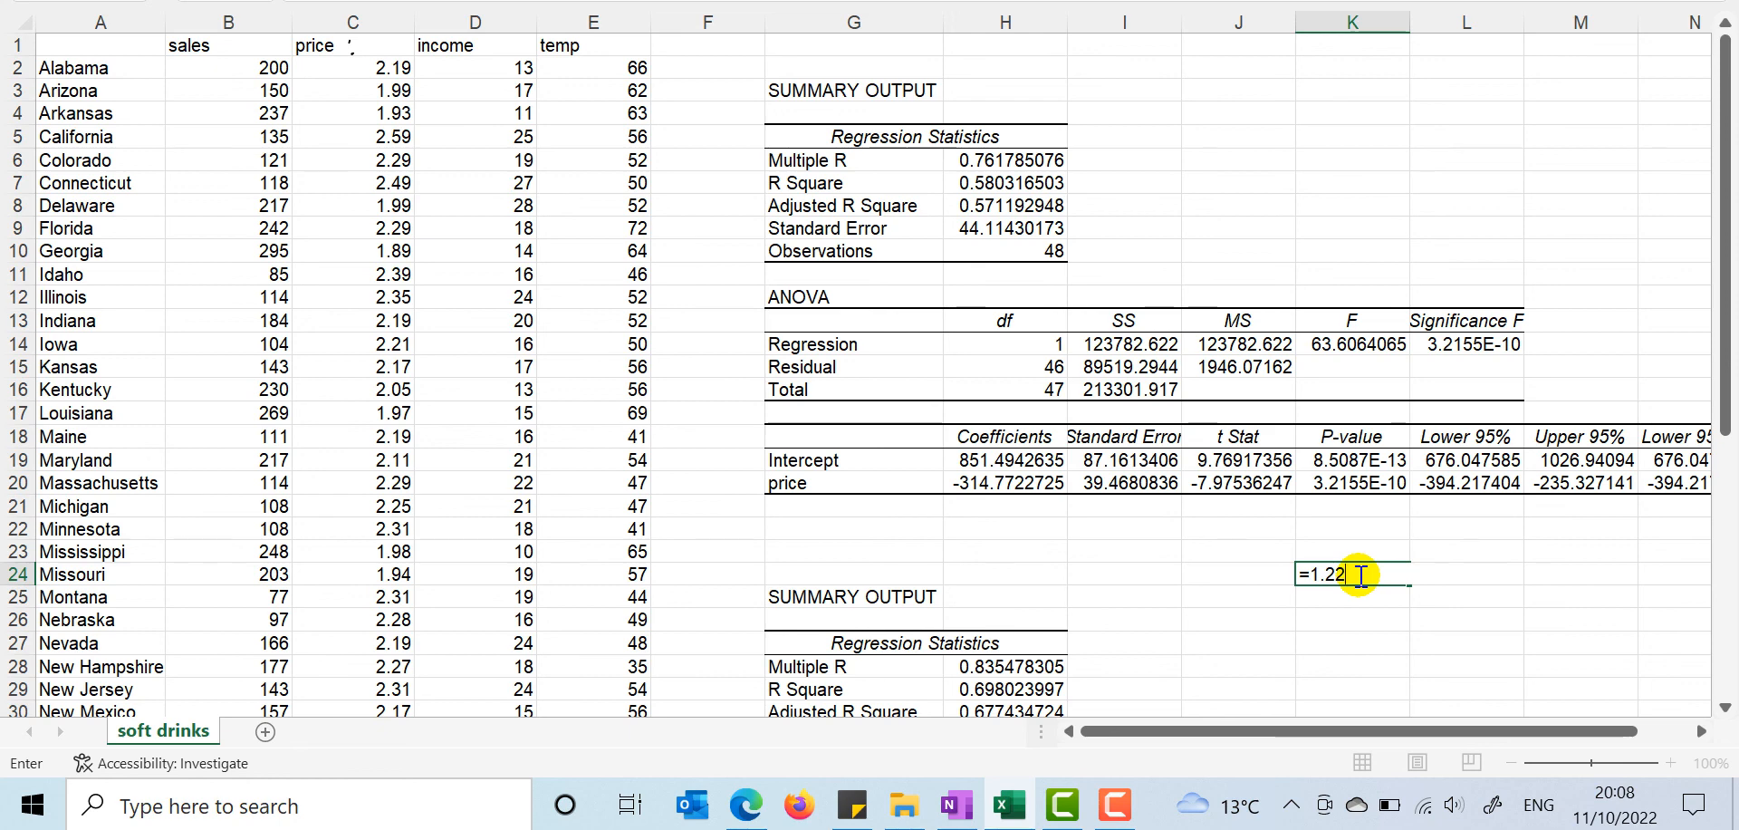
pyautogui.write('*17/150')
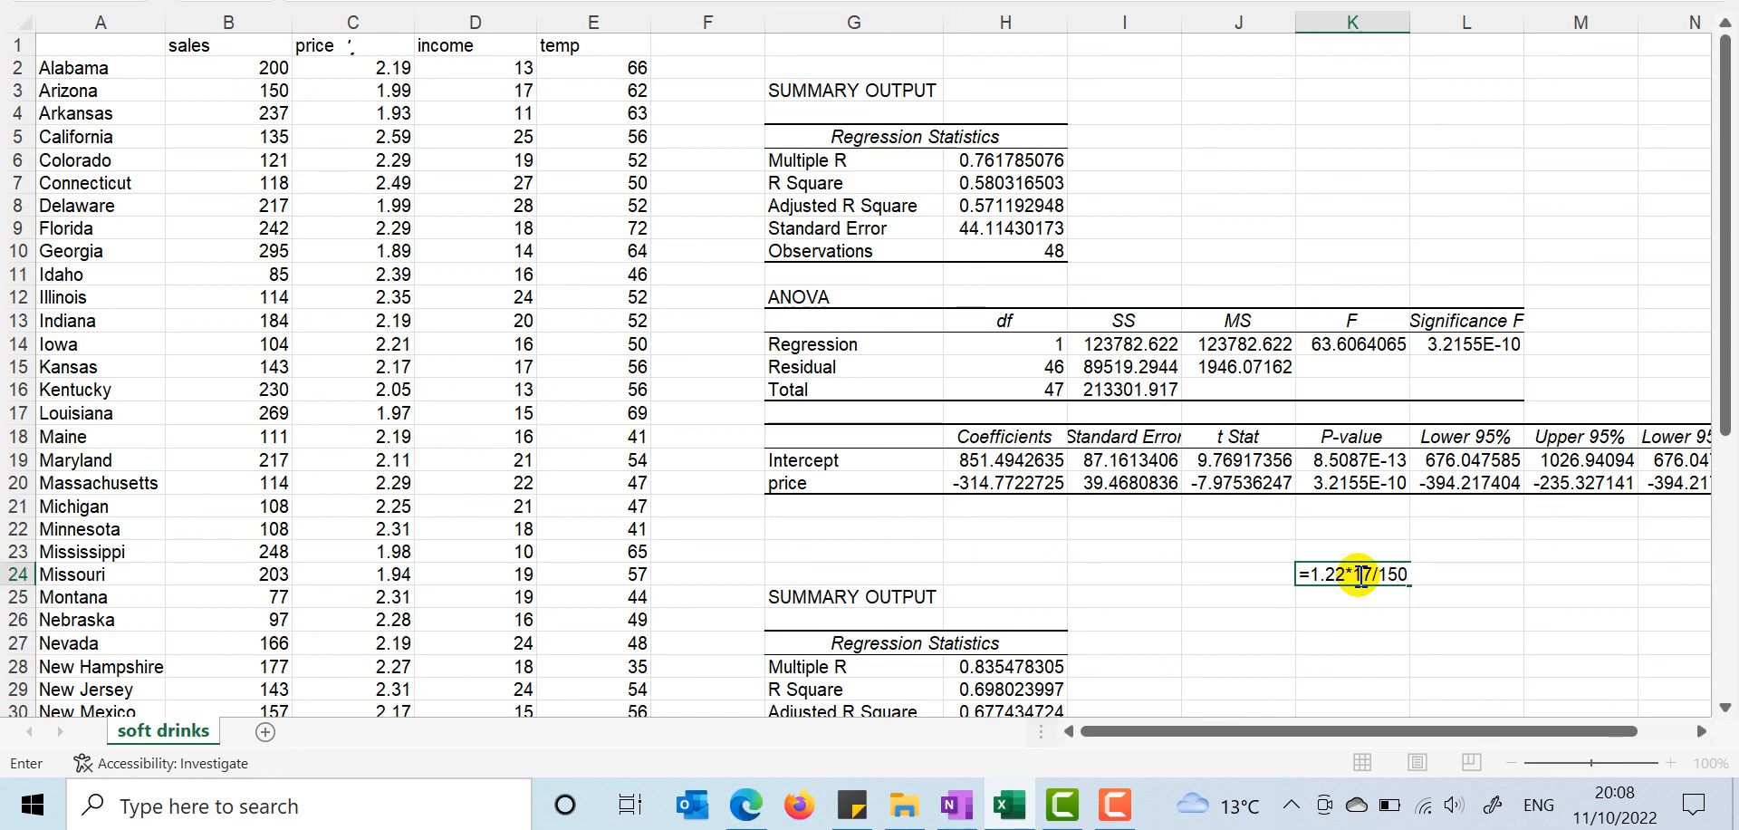
pyautogui.press('Return')
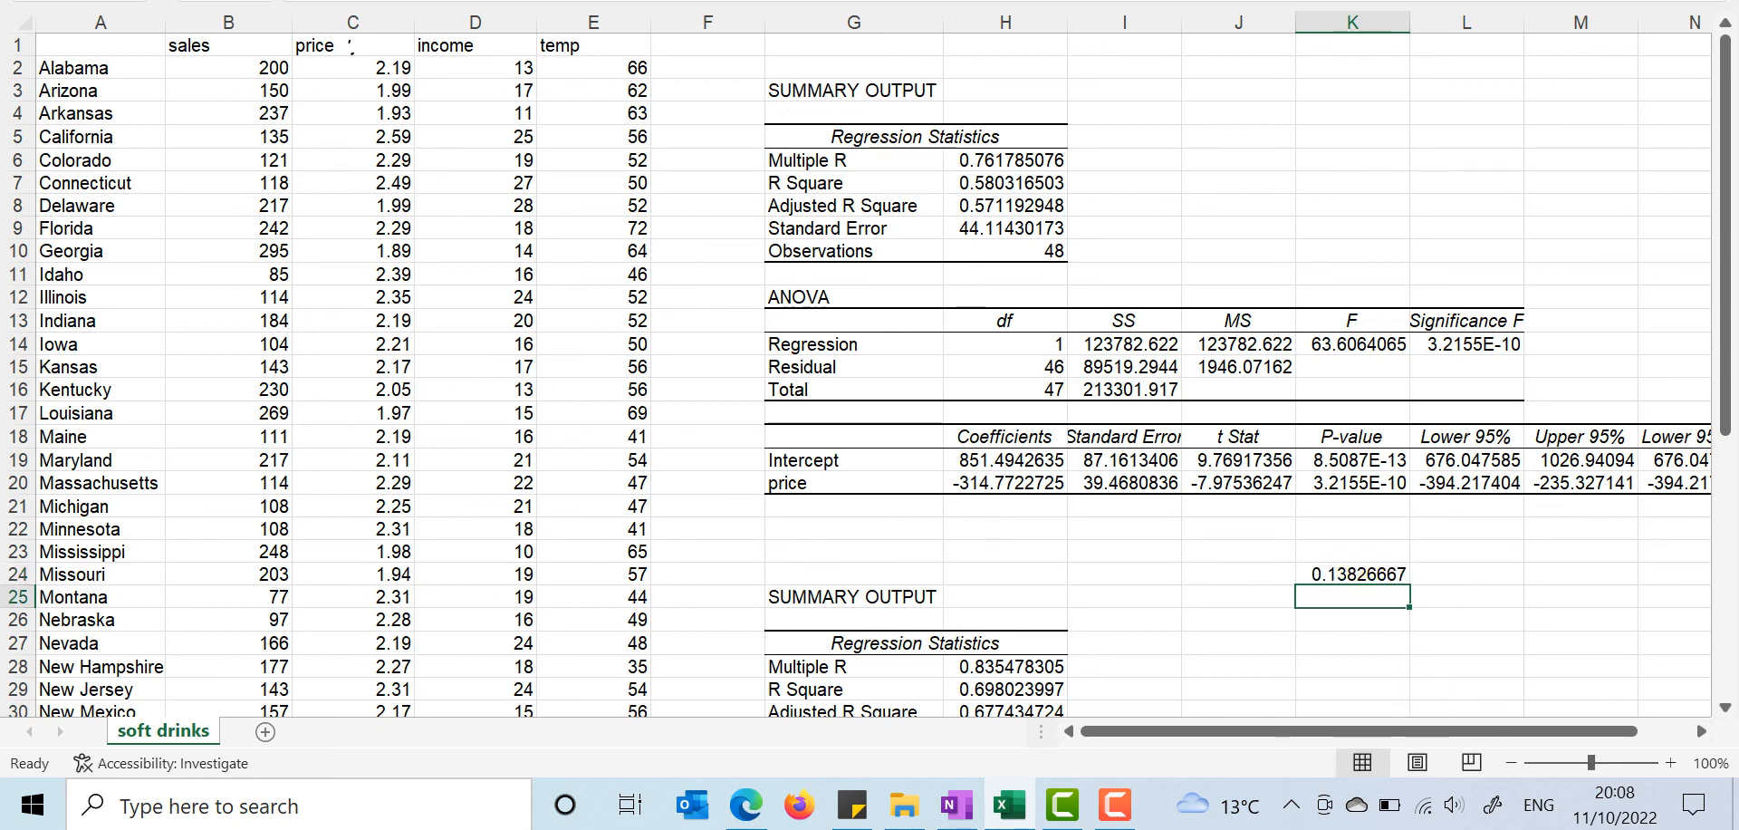
# Step: Switch back to OneNote and write = 0,138 in pink after the 17/150 fraction, underlining the result twice
pyautogui.hotkey('alt', 'Tab')
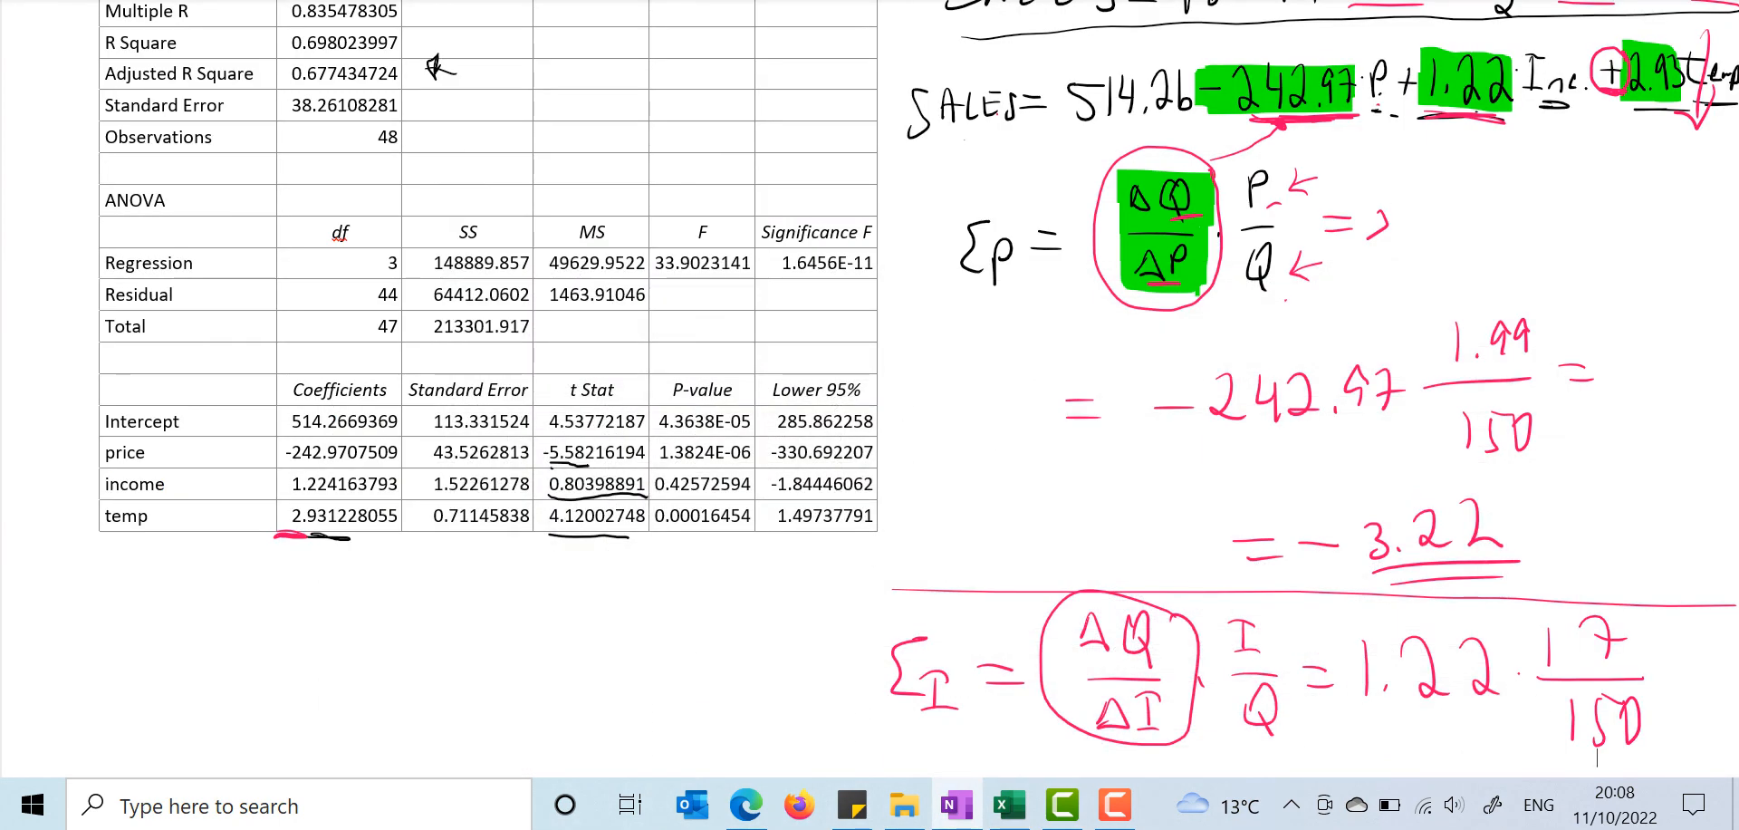
pyautogui.scroll(-5, 1481, 272)
pyautogui.hscroll(2, 1481, 271)
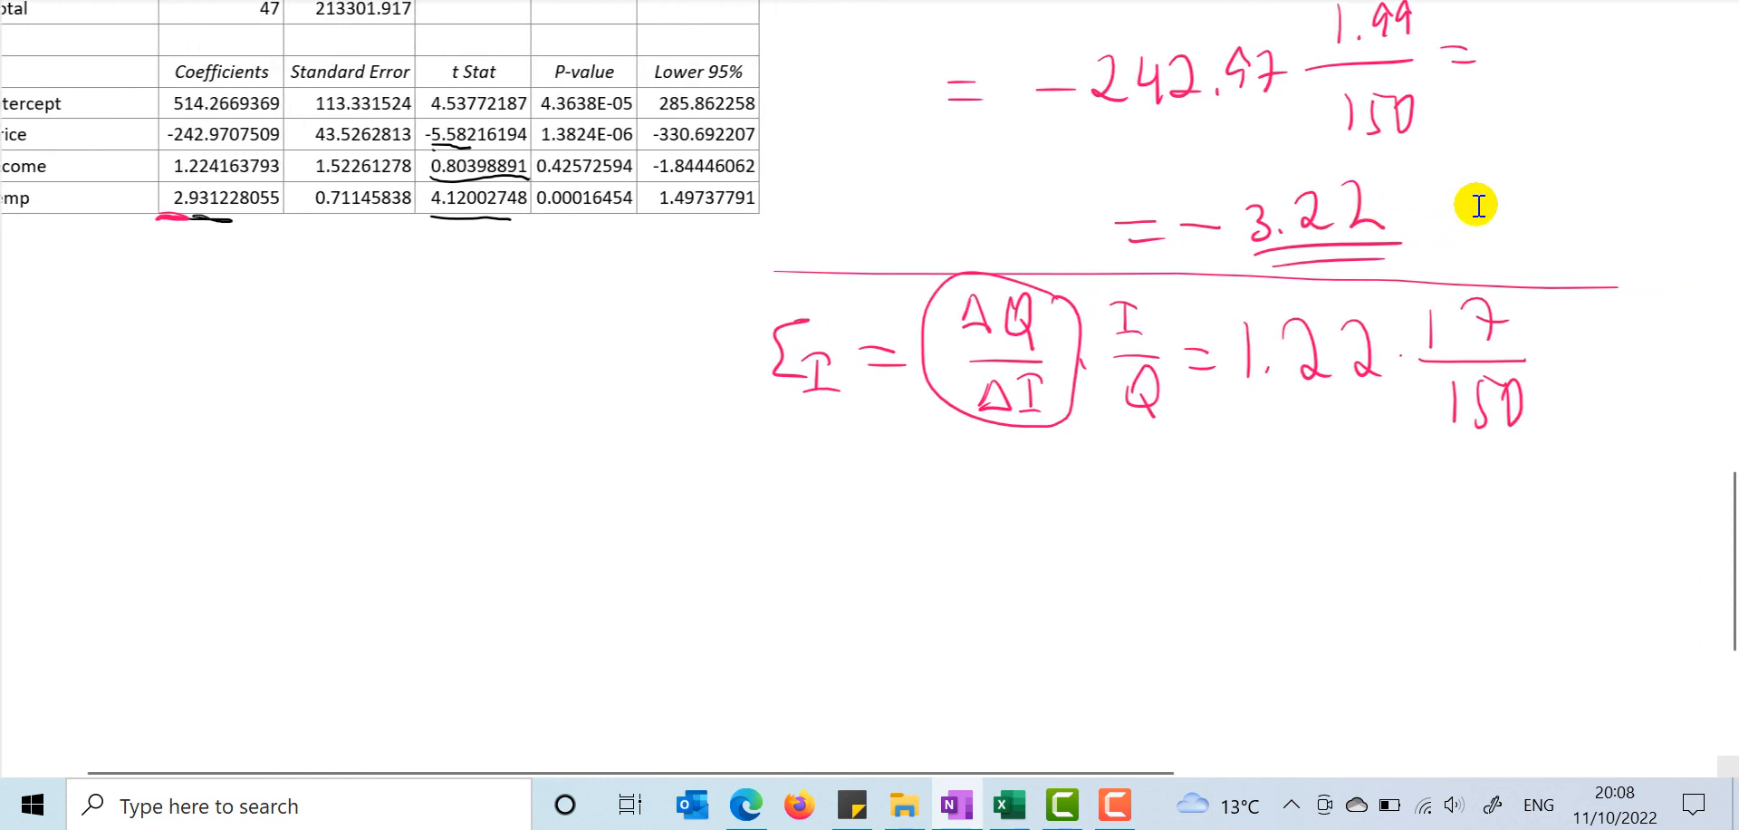
pyautogui.hscroll(1, 1476, 205)
pyautogui.moveTo(1517, 350); pyautogui.dragTo(1545, 350)
pyautogui.moveTo(1519, 372)
pyautogui.mouseDown()
pyautogui.moveTo(1596, 353)
pyautogui.moveTo(1610, 403)
pyautogui.mouseUp()
pyautogui.moveTo(1629, 359)
pyautogui.mouseDown()
pyautogui.moveTo(1629, 388)
pyautogui.moveTo(1671, 349)
pyautogui.mouseUp()
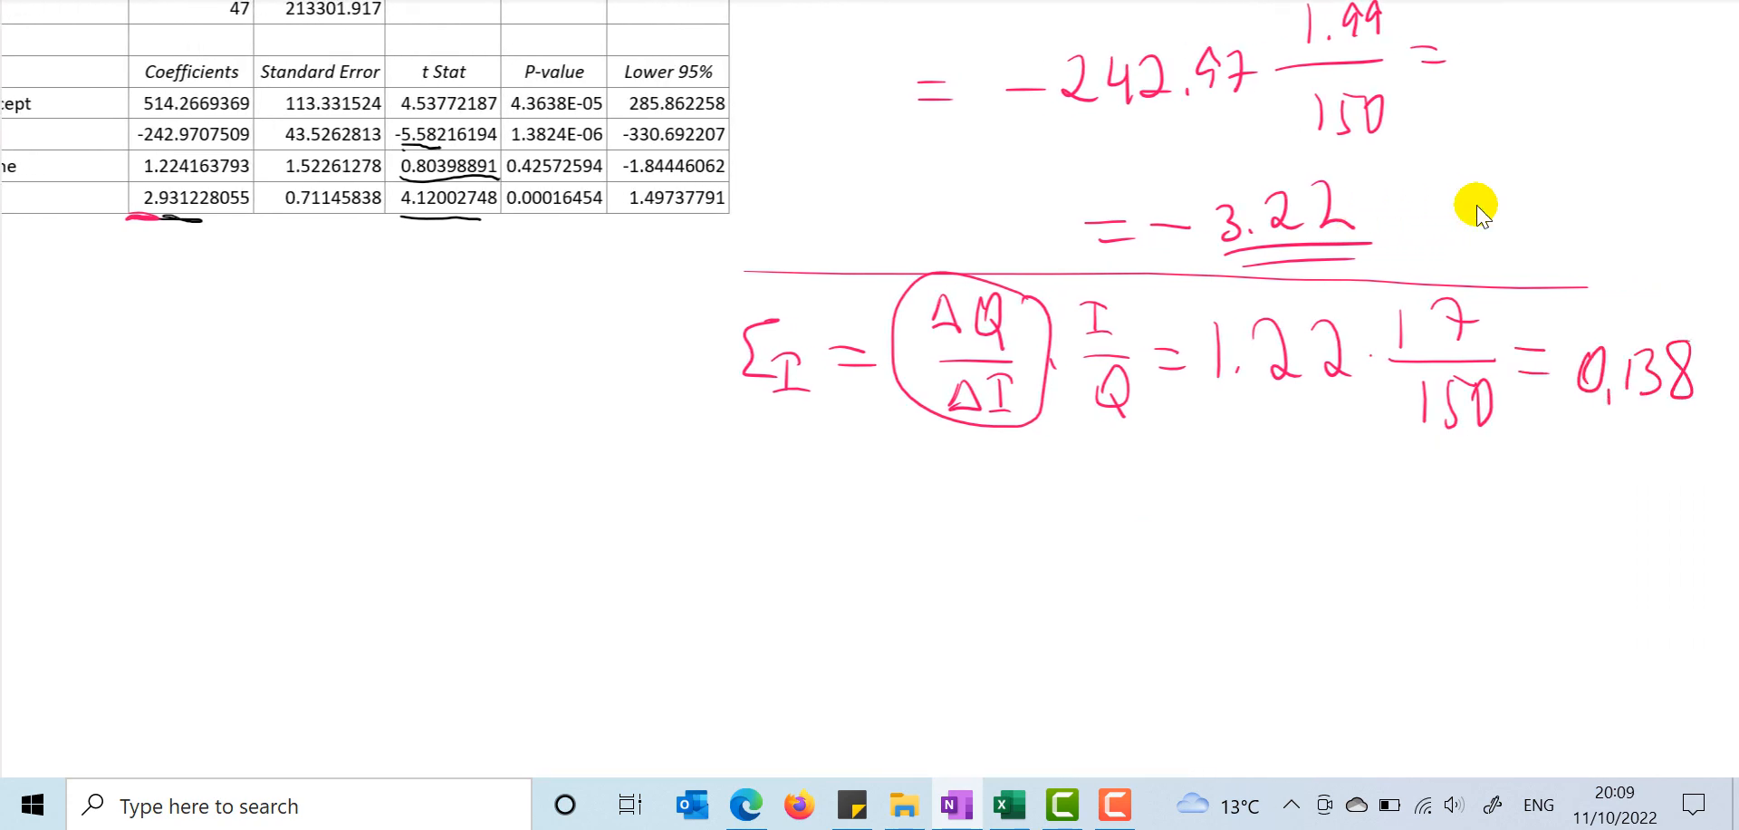
pyautogui.moveTo(1554, 453); pyautogui.dragTo(1707, 440)
pyautogui.moveTo(1552, 459); pyautogui.dragTo(1684, 449)
pyautogui.moveTo(1634, 341); pyautogui.dragTo(1627, 373)
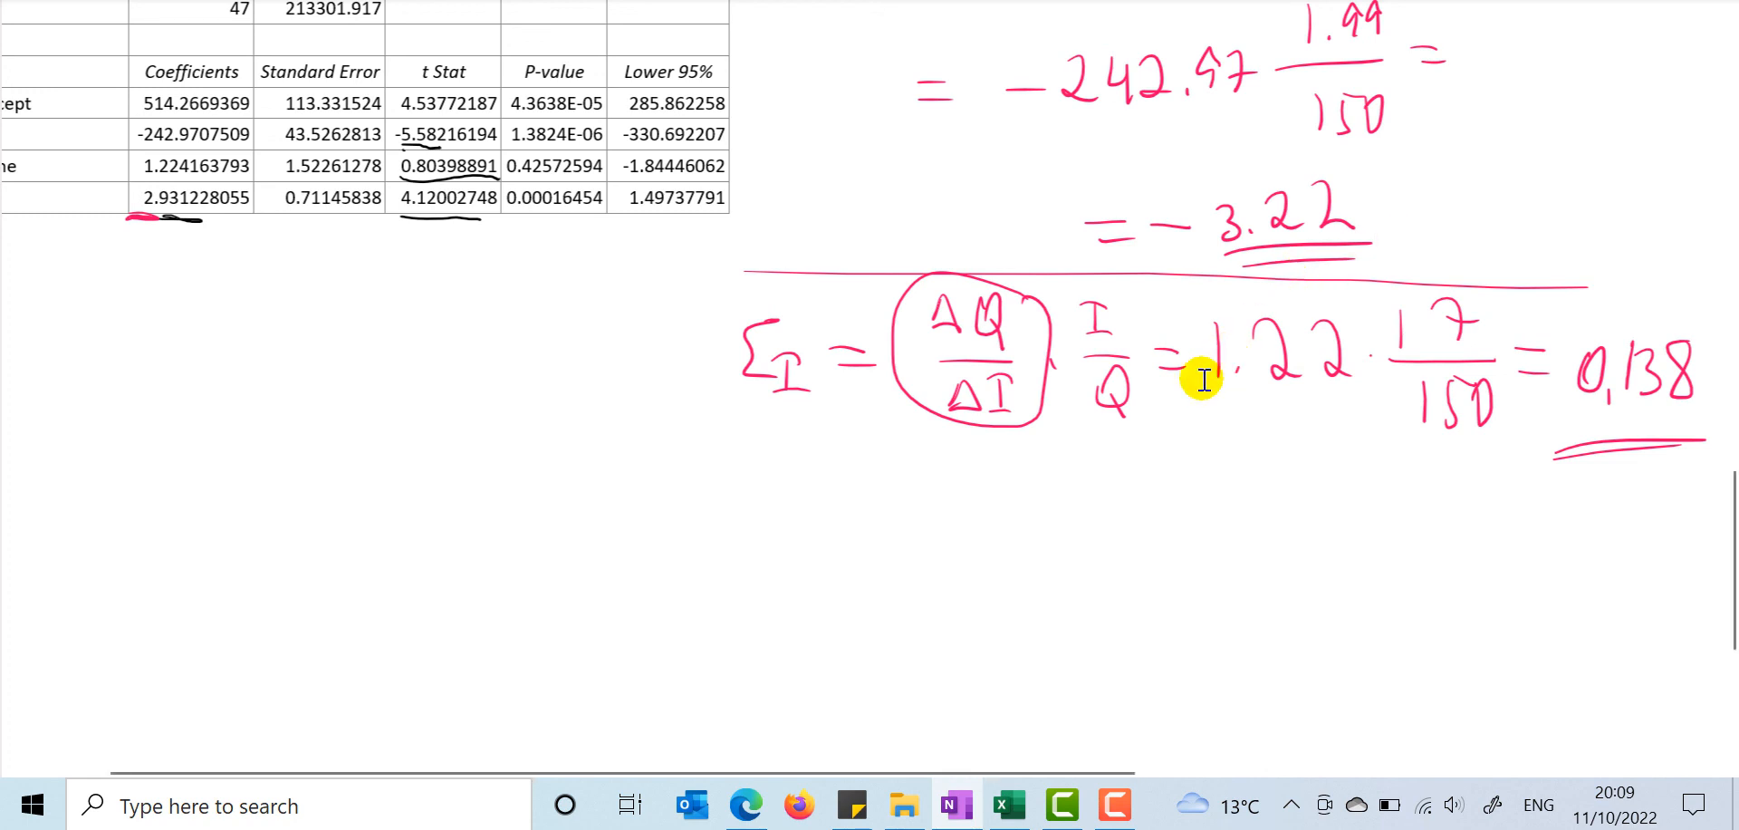
pyautogui.scroll(3, 1204, 378)
pyautogui.scroll(3, 1205, 378)
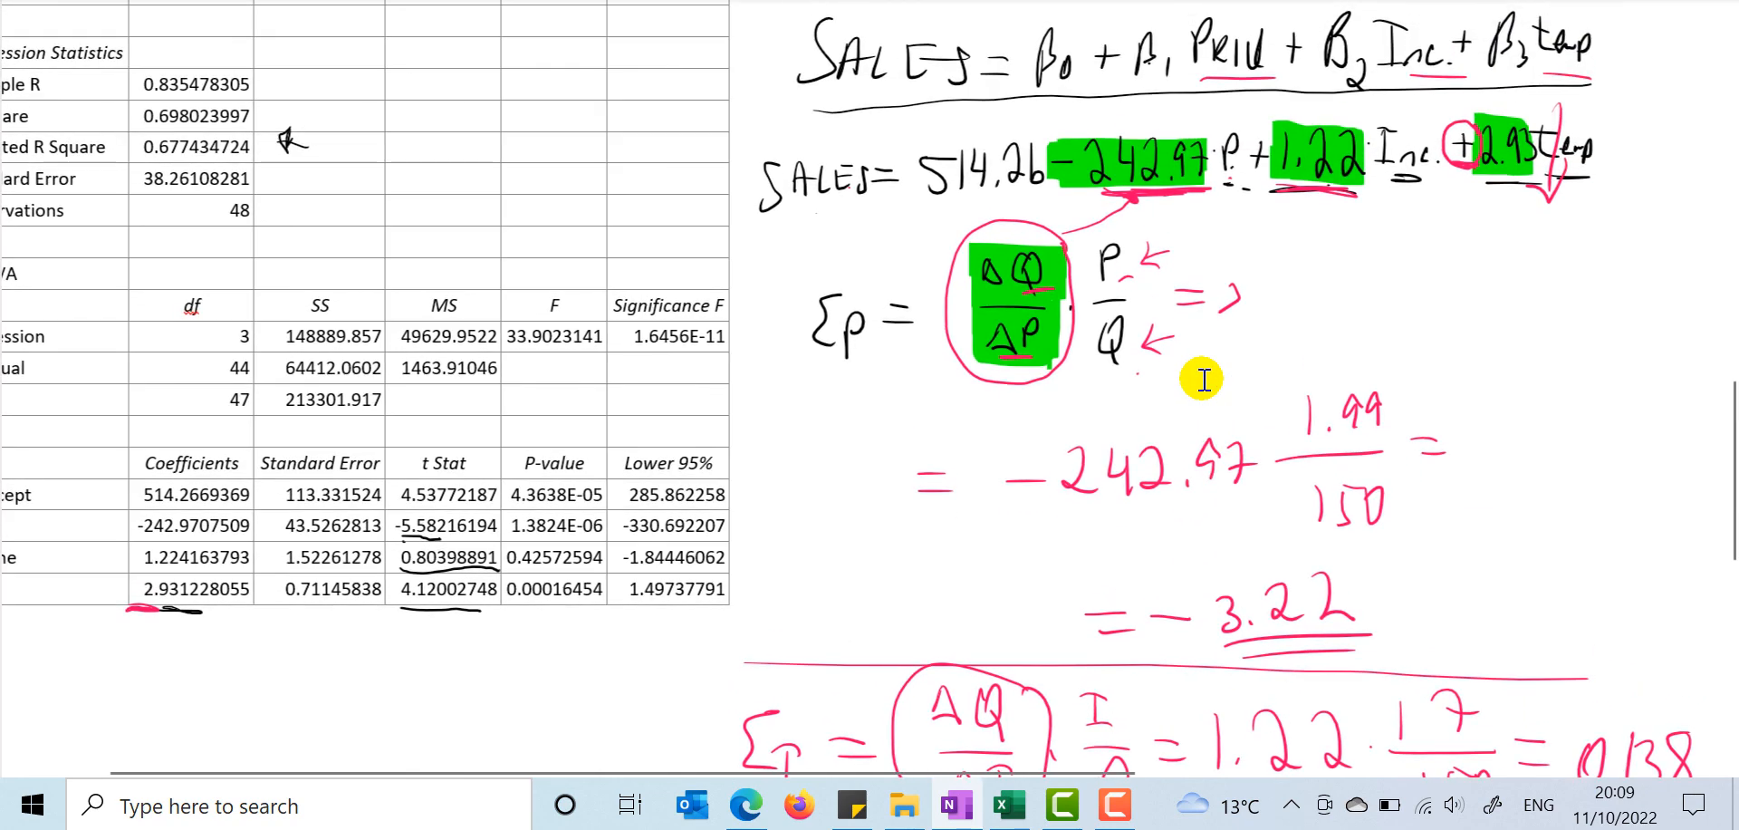
pyautogui.scroll(-4, 1205, 379)
pyautogui.scroll(3, 1205, 379)
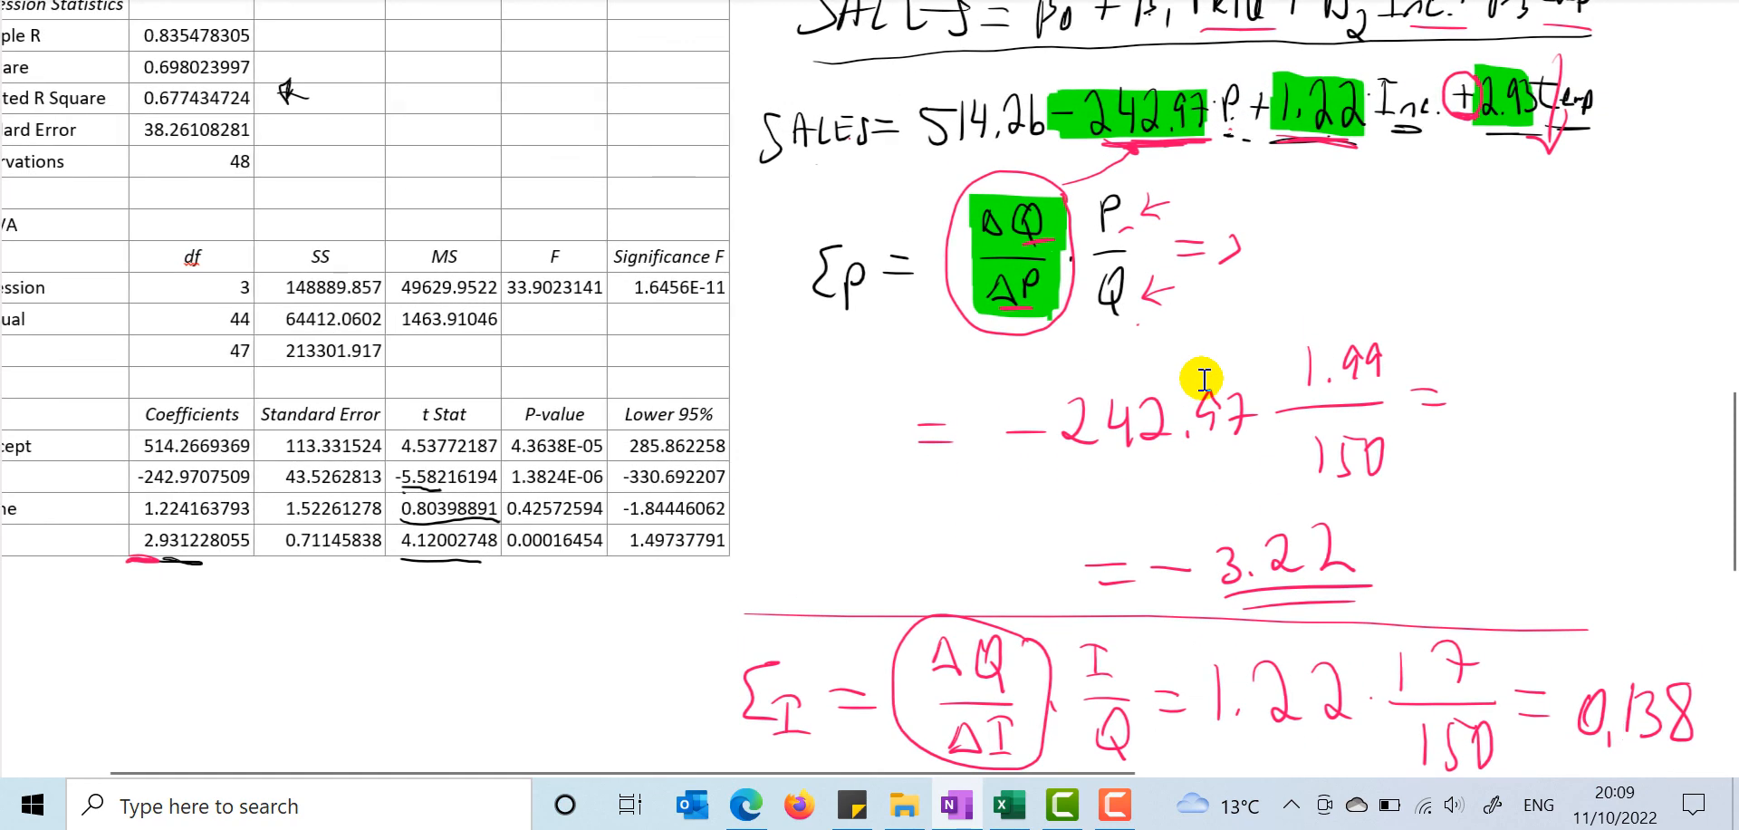
pyautogui.scroll(2, 1204, 379)
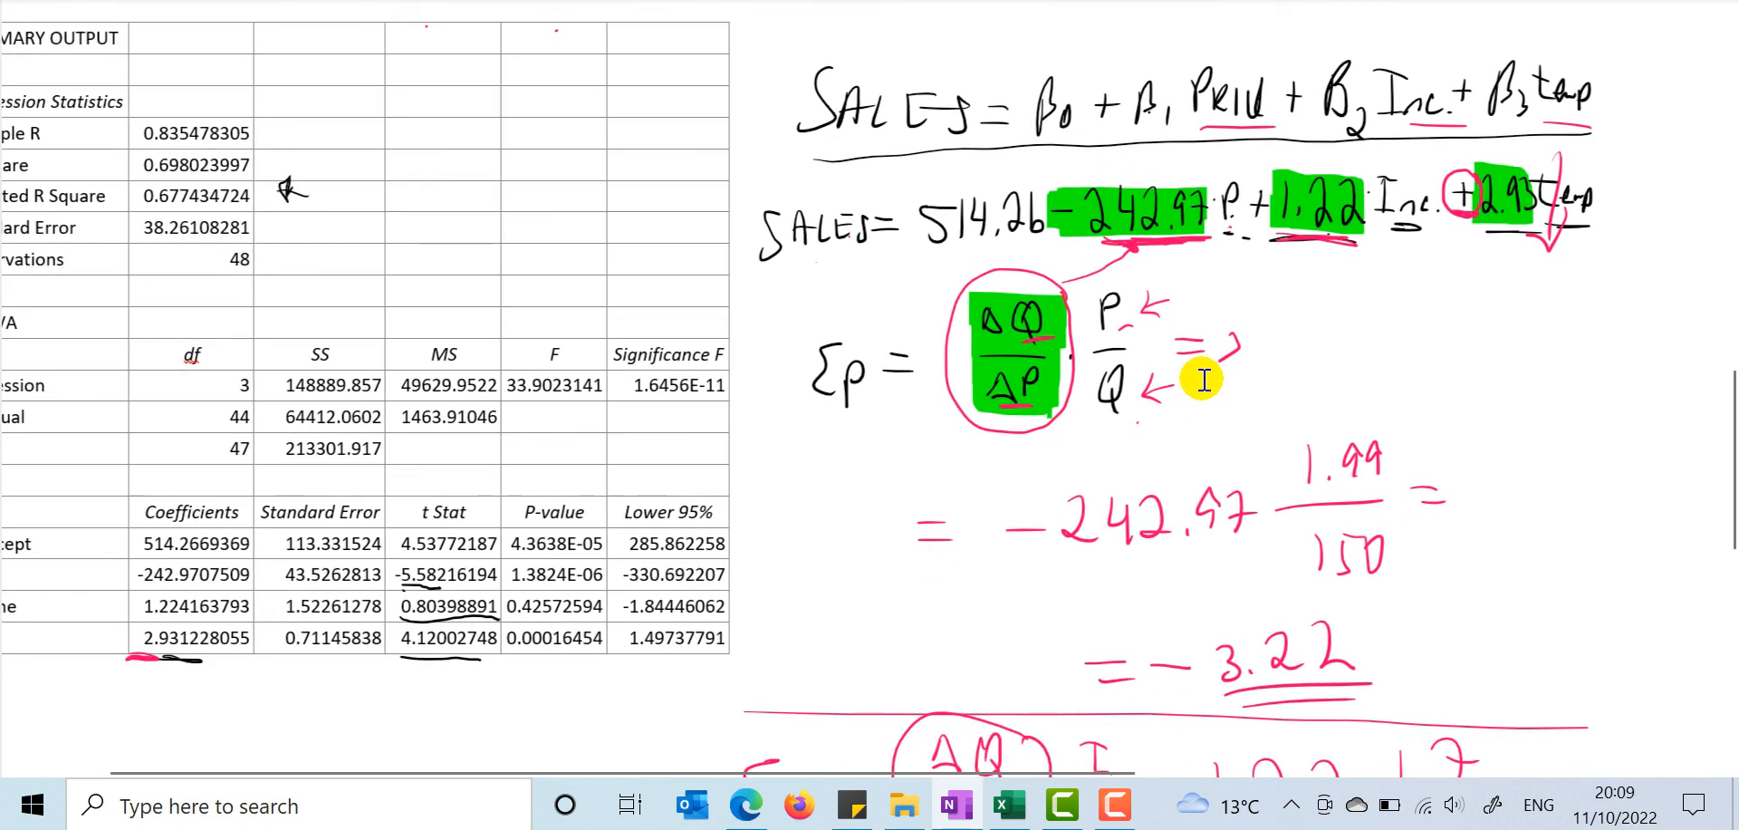
pyautogui.scroll(-4, 1205, 378)
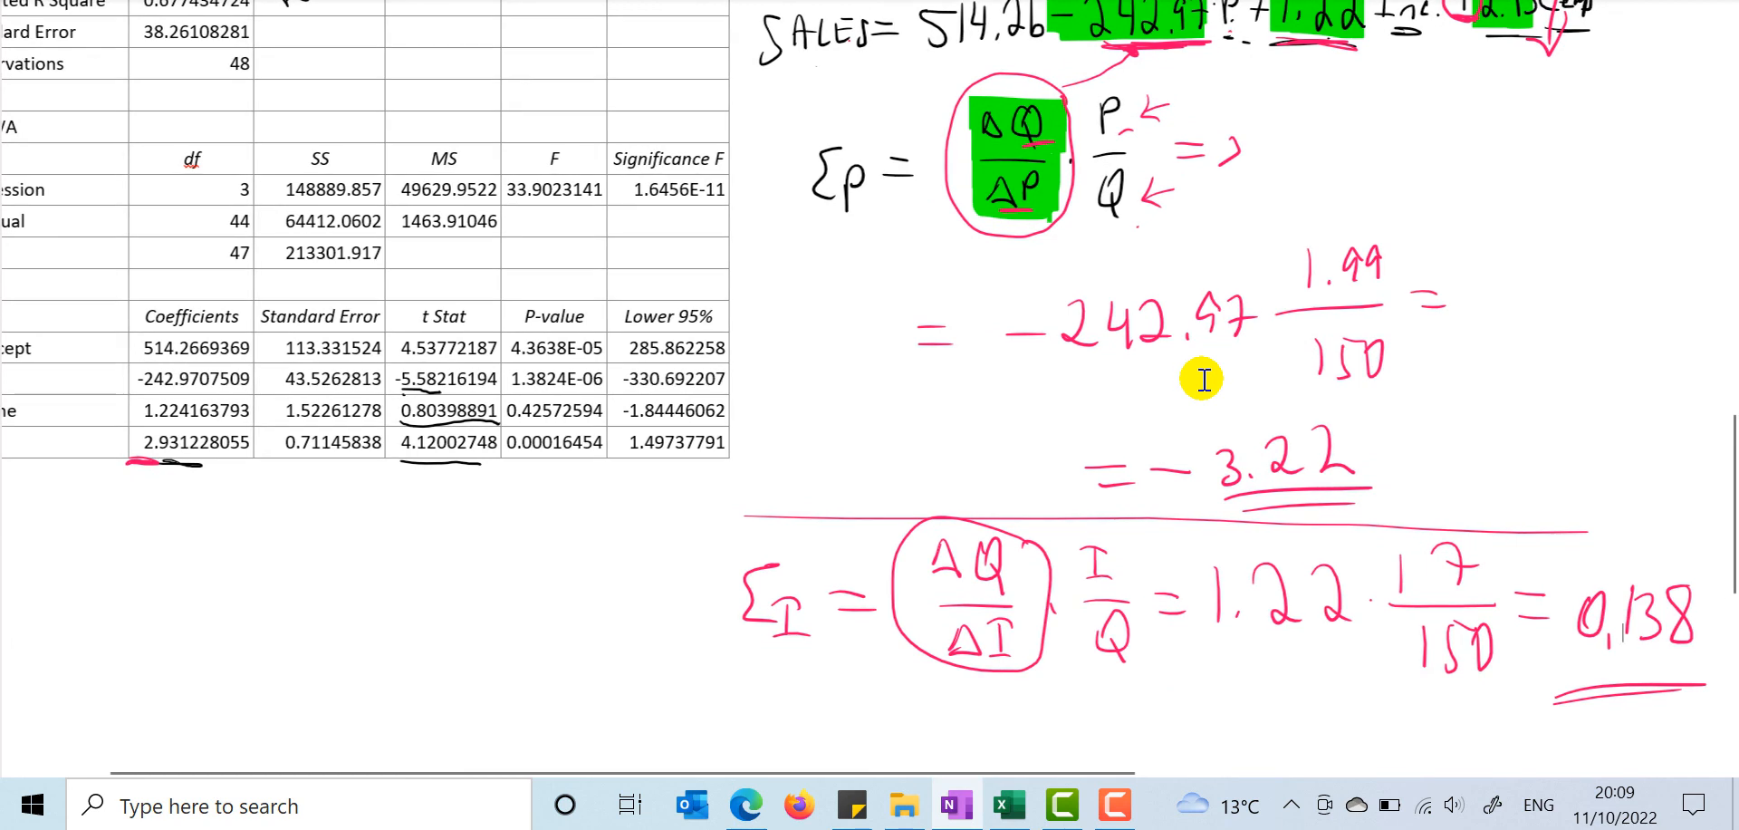